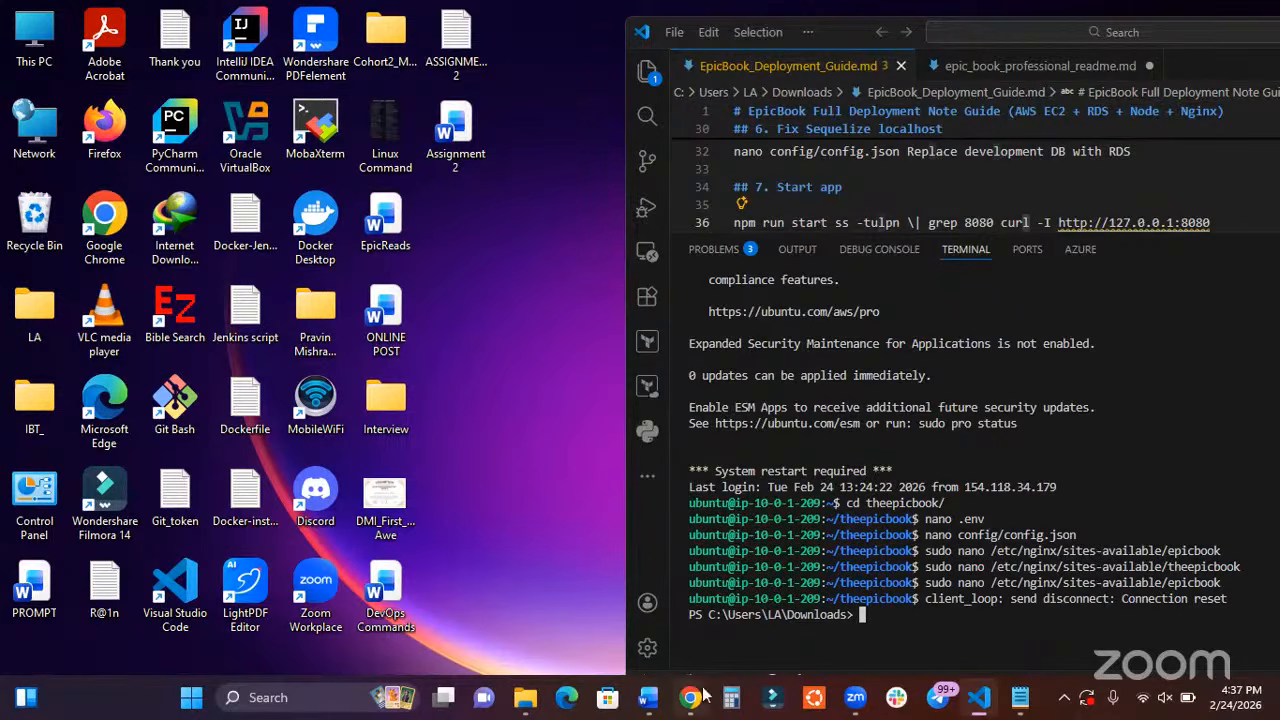
Maximize Chrome on the Zoom Join meeting page, then bring the EpicBook guide in VS Code forward.
mouse_move(692, 698)
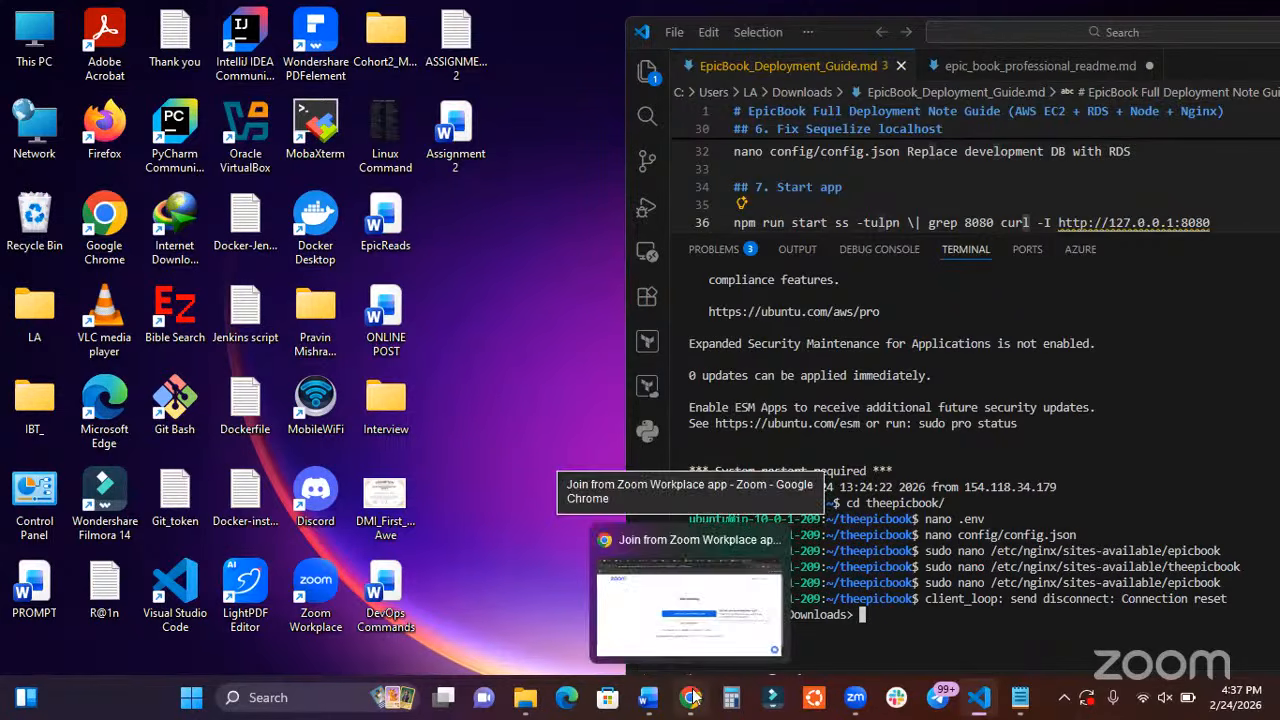
left_click(692, 698)
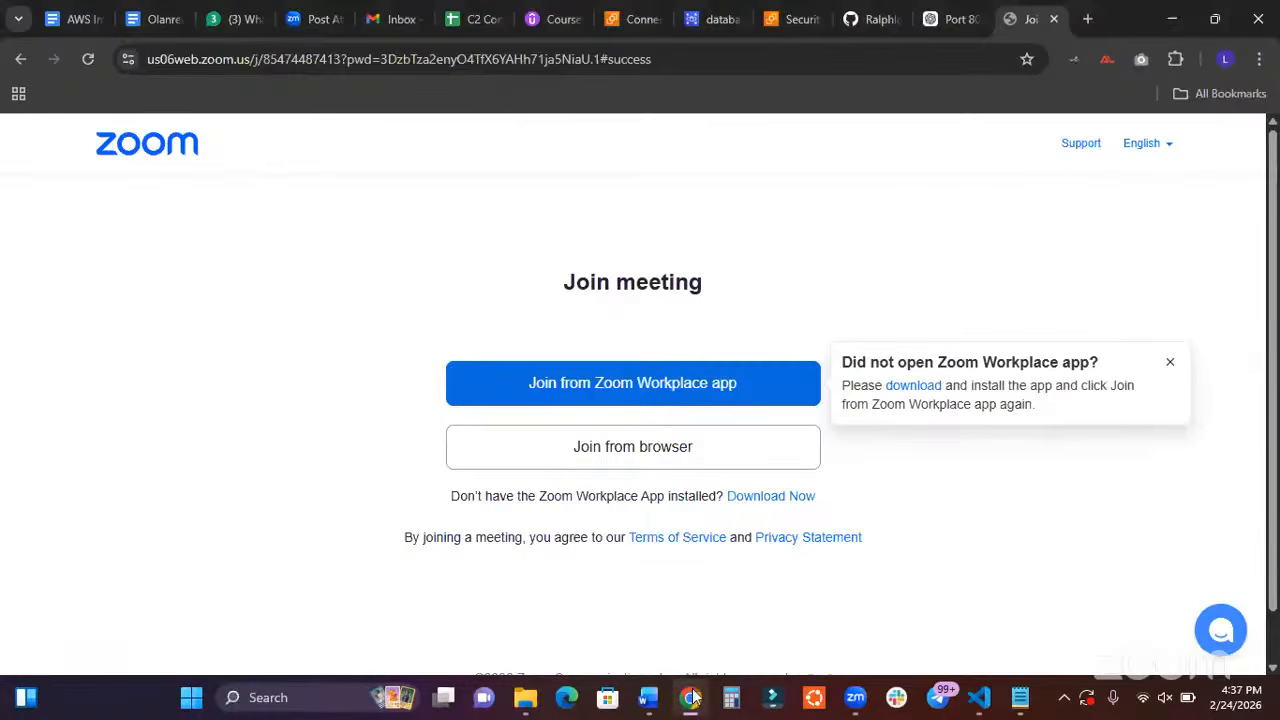
left_click(1216, 20)
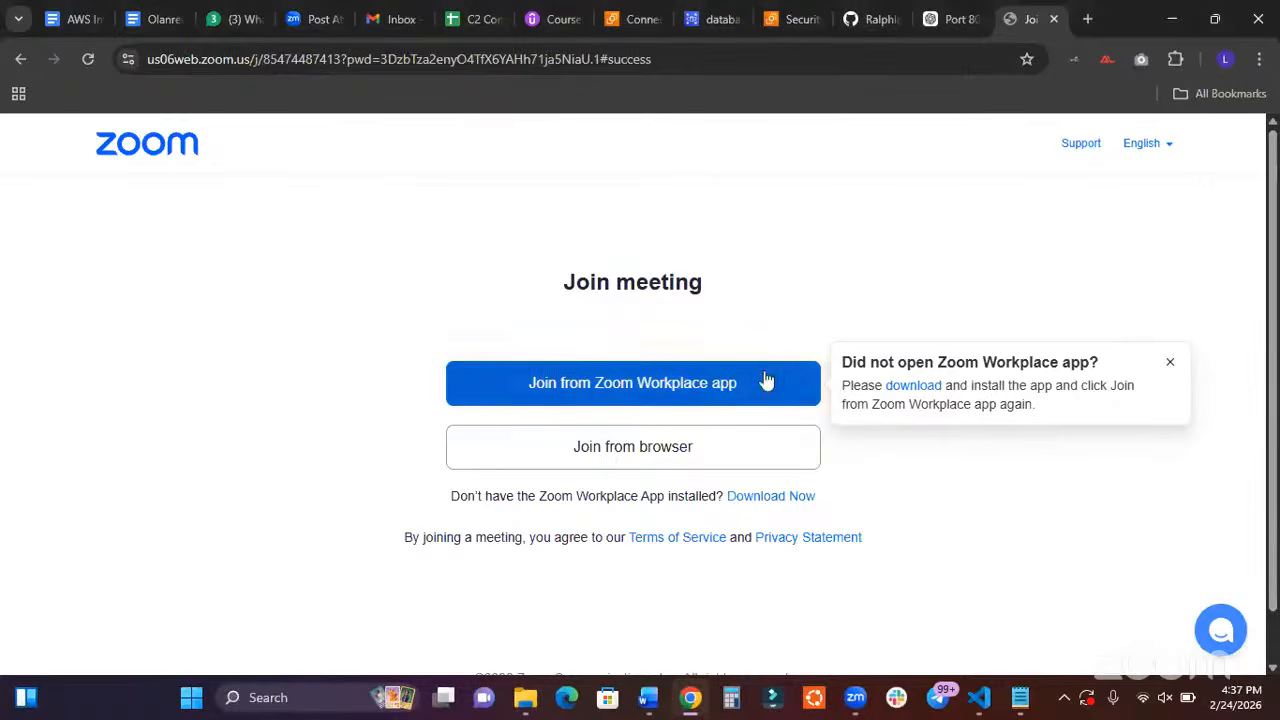
mouse_move(984, 706)
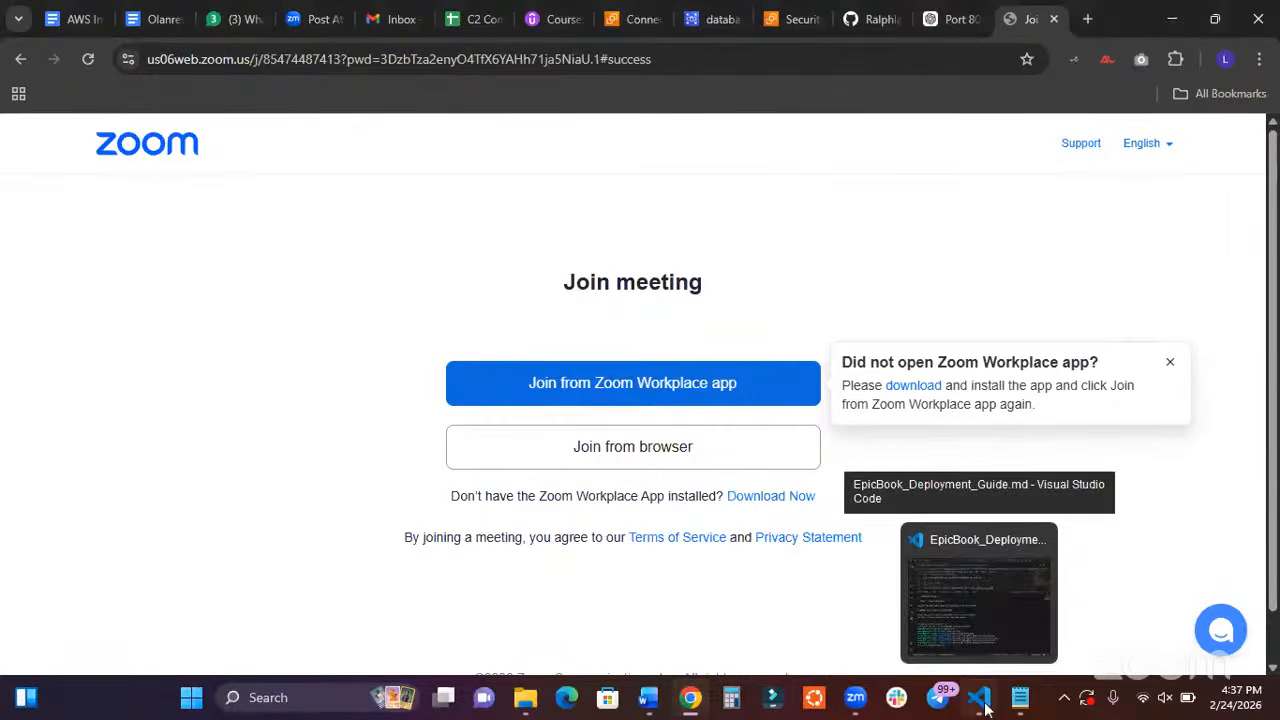
left_click(981, 700)
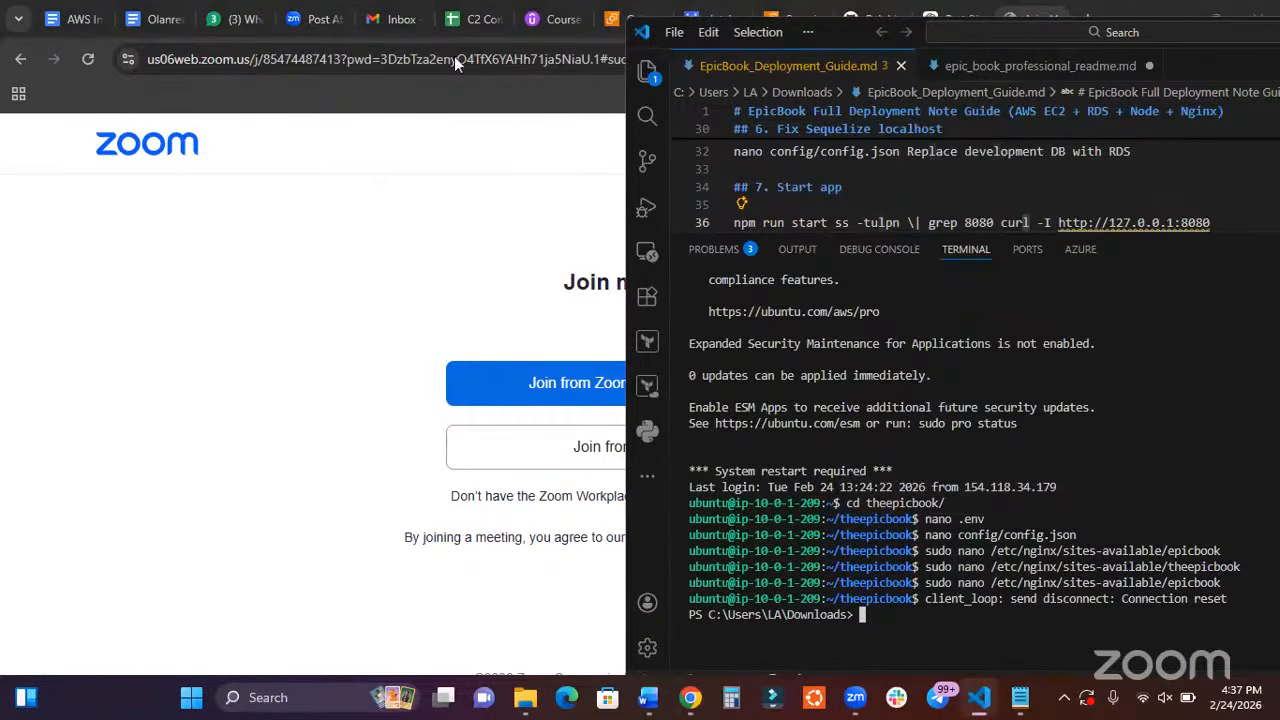
Reposition VS Code, enlarge the terminal panel, zoom the UI in and maximize the window.
left_click_drag(824, 29, 454, 57)
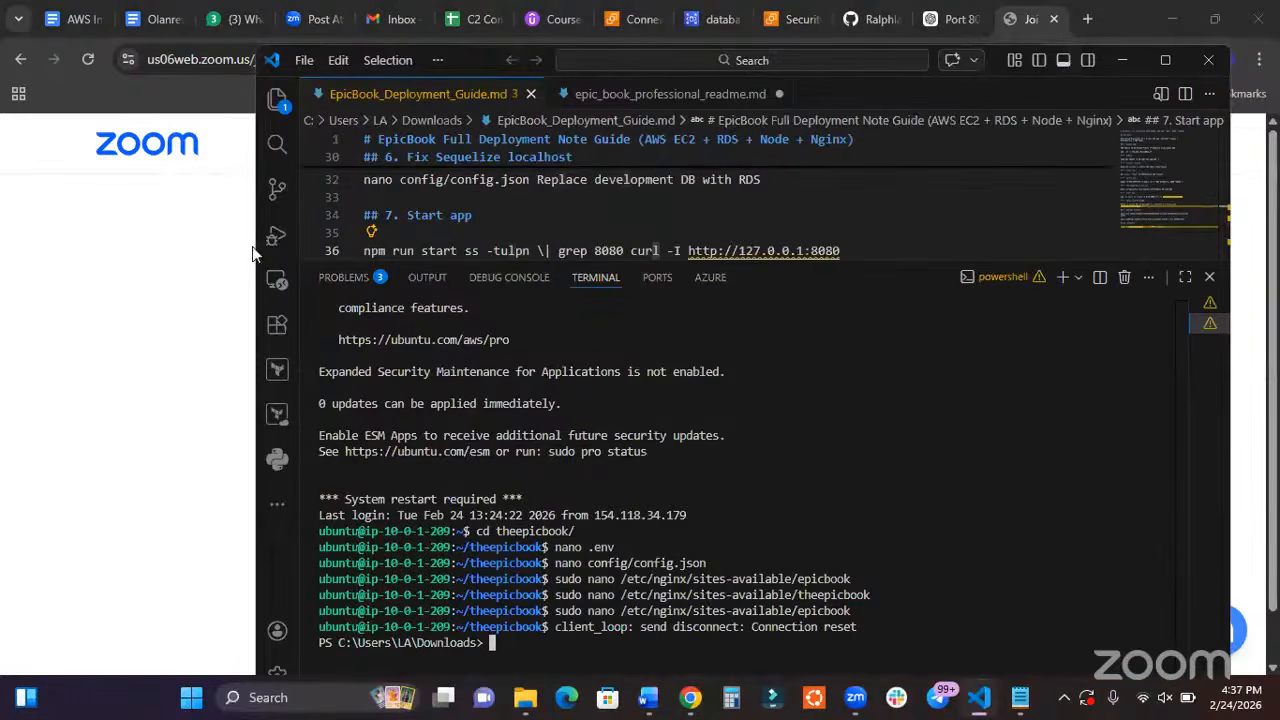
left_click_drag(250, 245, 494, 245)
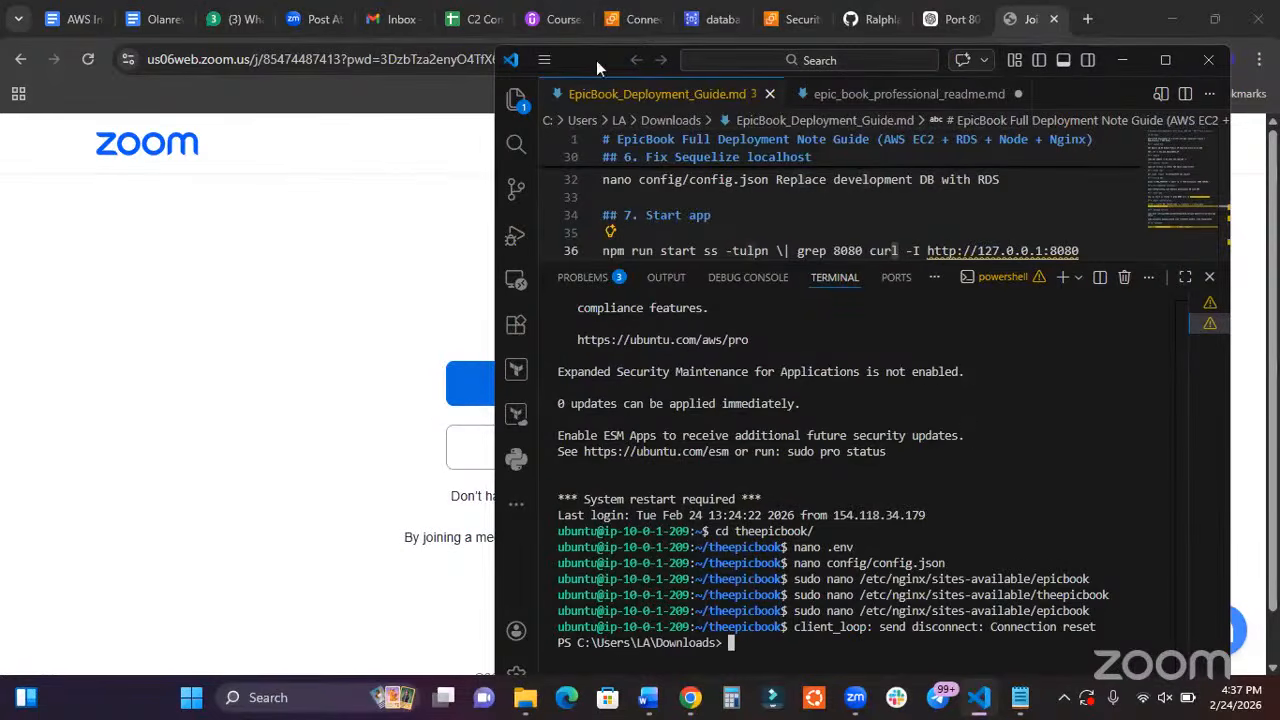
left_click_drag(596, 60, 311, 27)
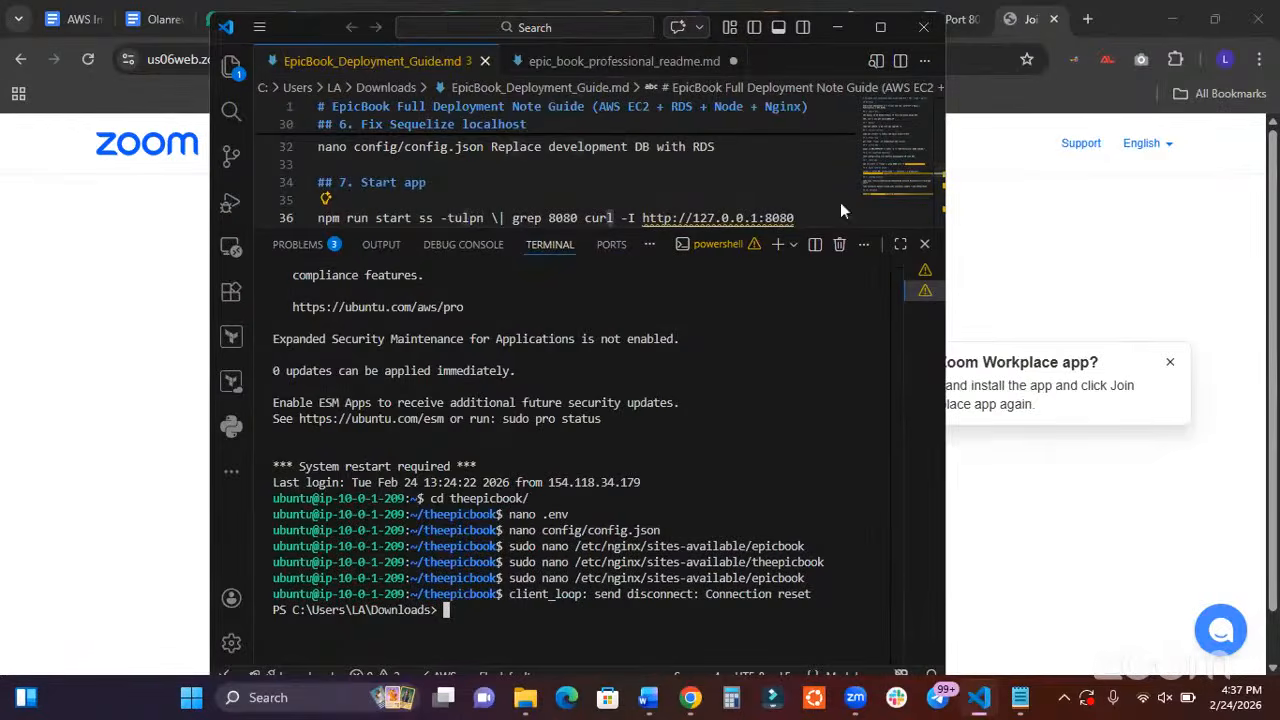
left_click_drag(894, 354, 898, 578)
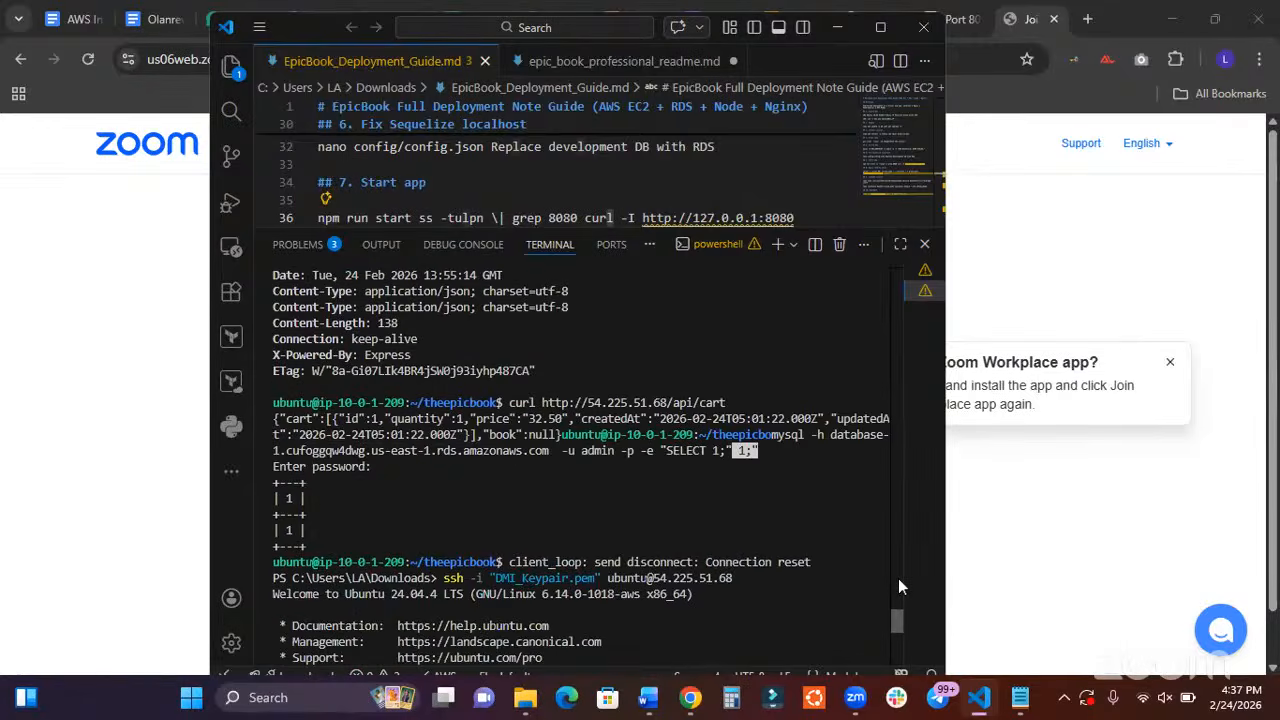
scroll(898, 580, "down", 10)
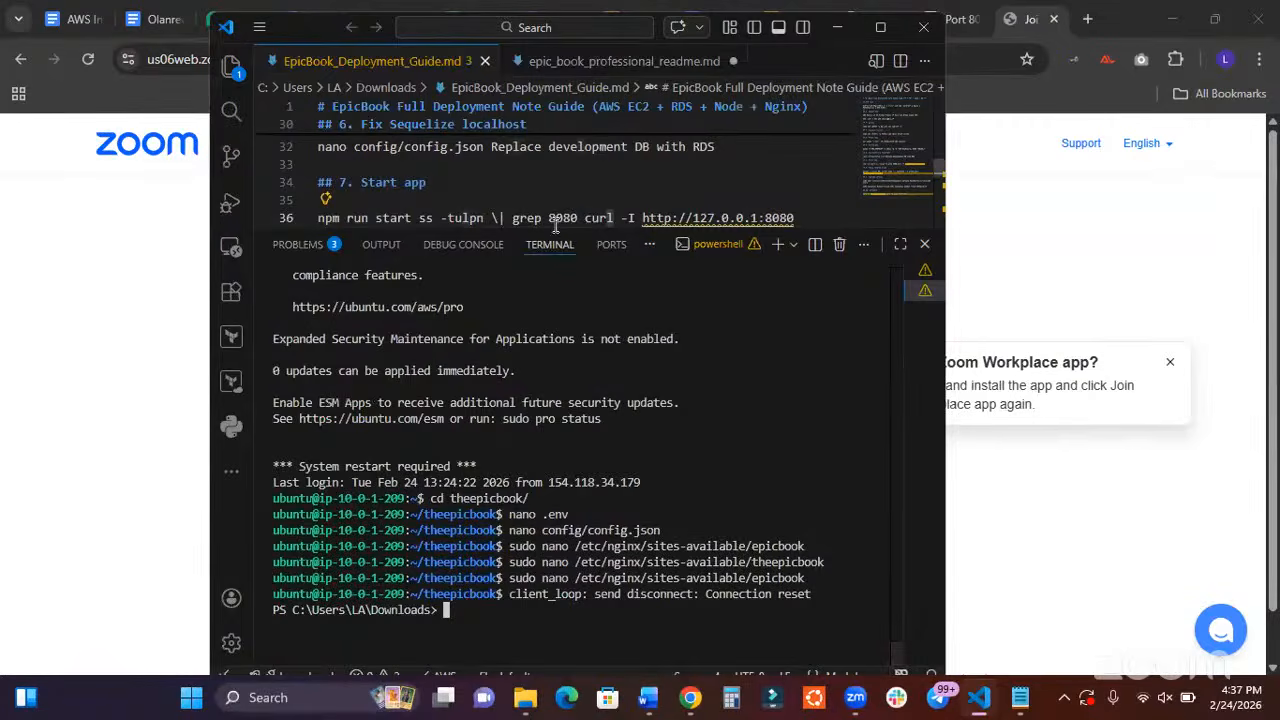
left_click_drag(553, 228, 548, 100)
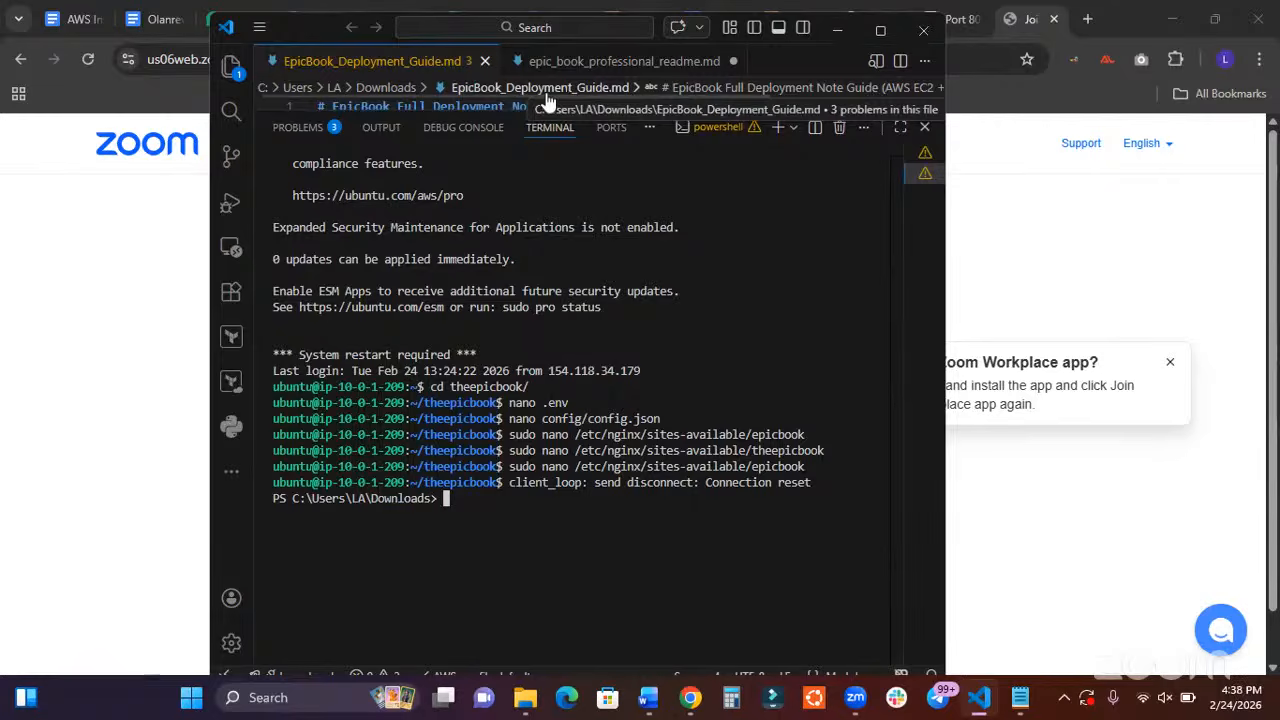
key("ctrl+equal")
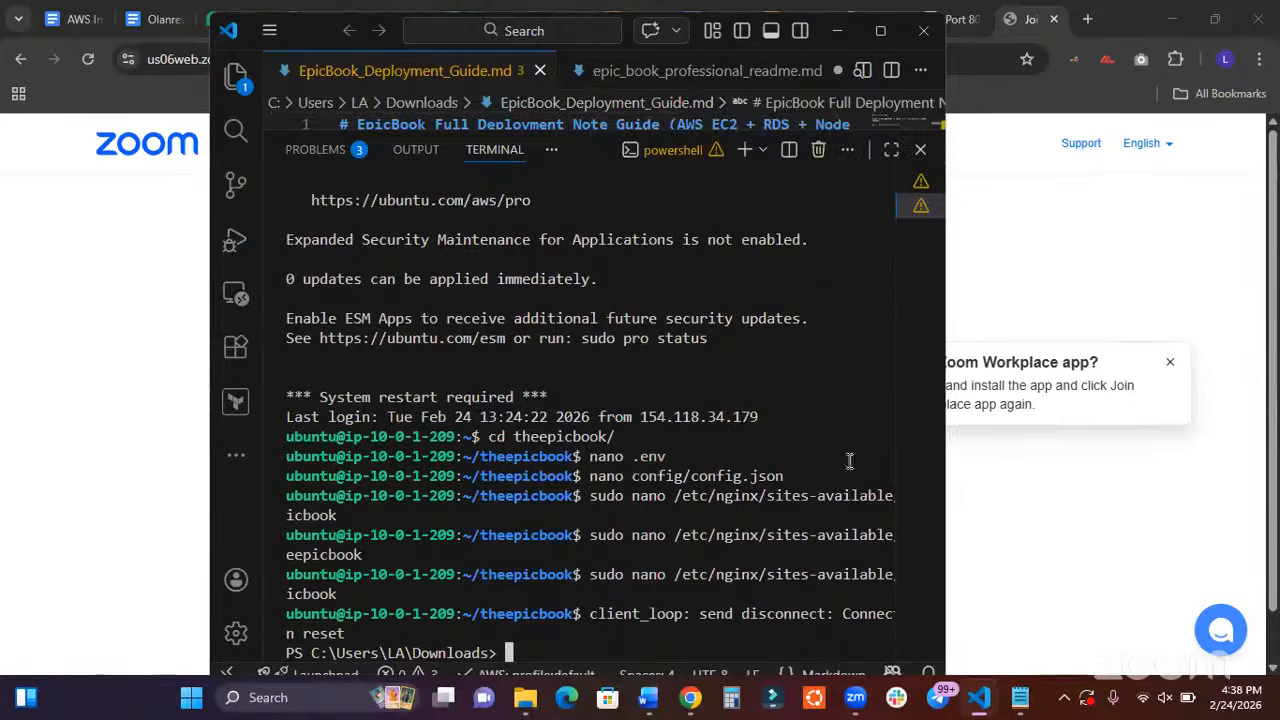
left_click(880, 33)
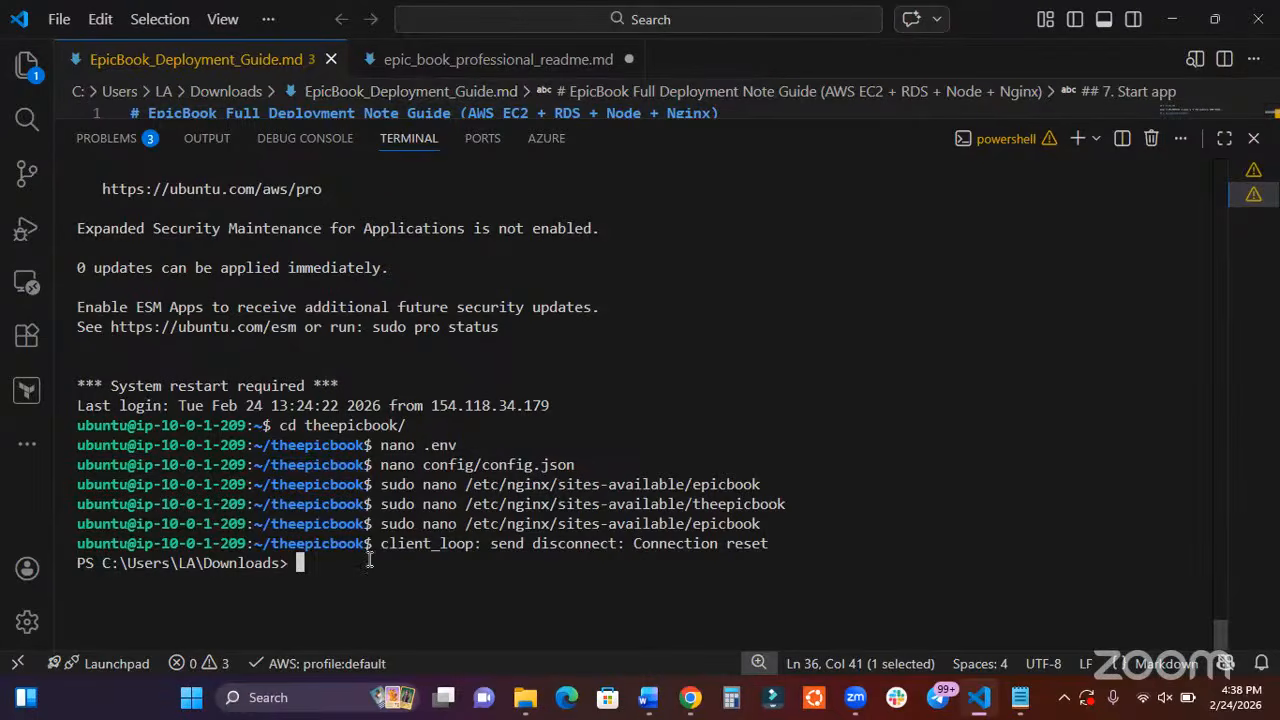
Reconnect to the EC2 server over SSH, step into theepicbook and back to home.
key("Up")
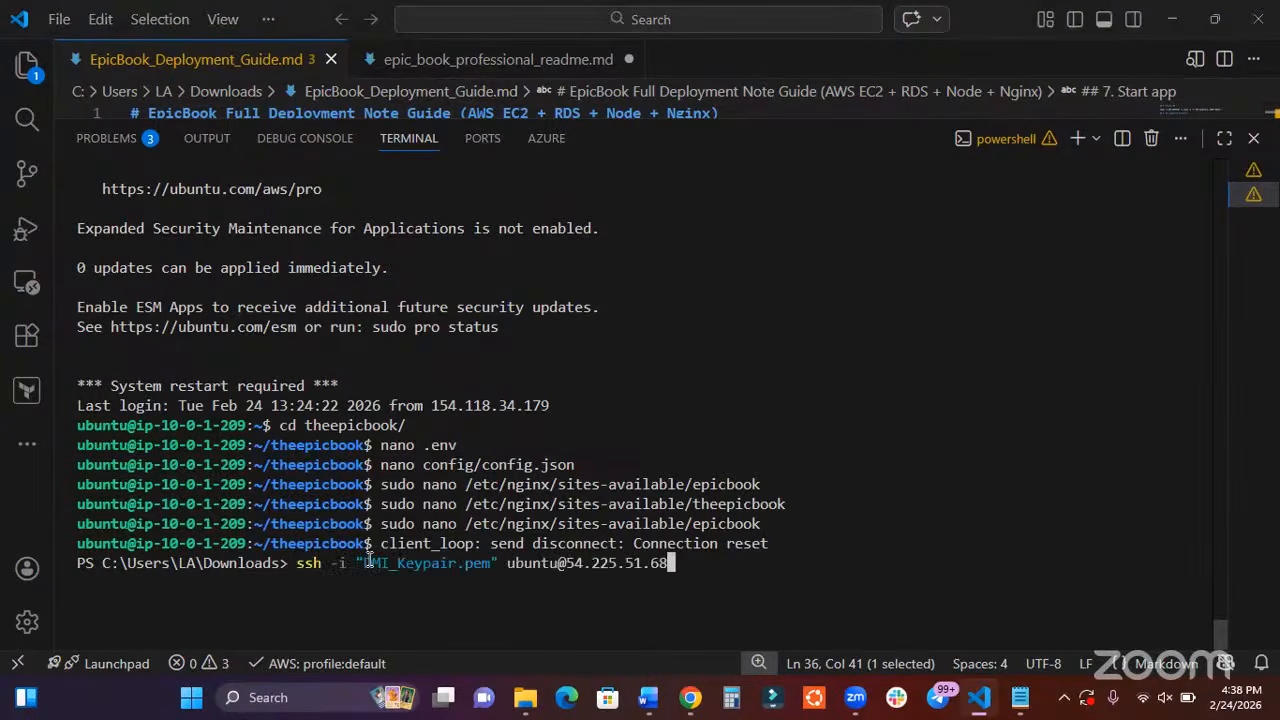
key("Return")
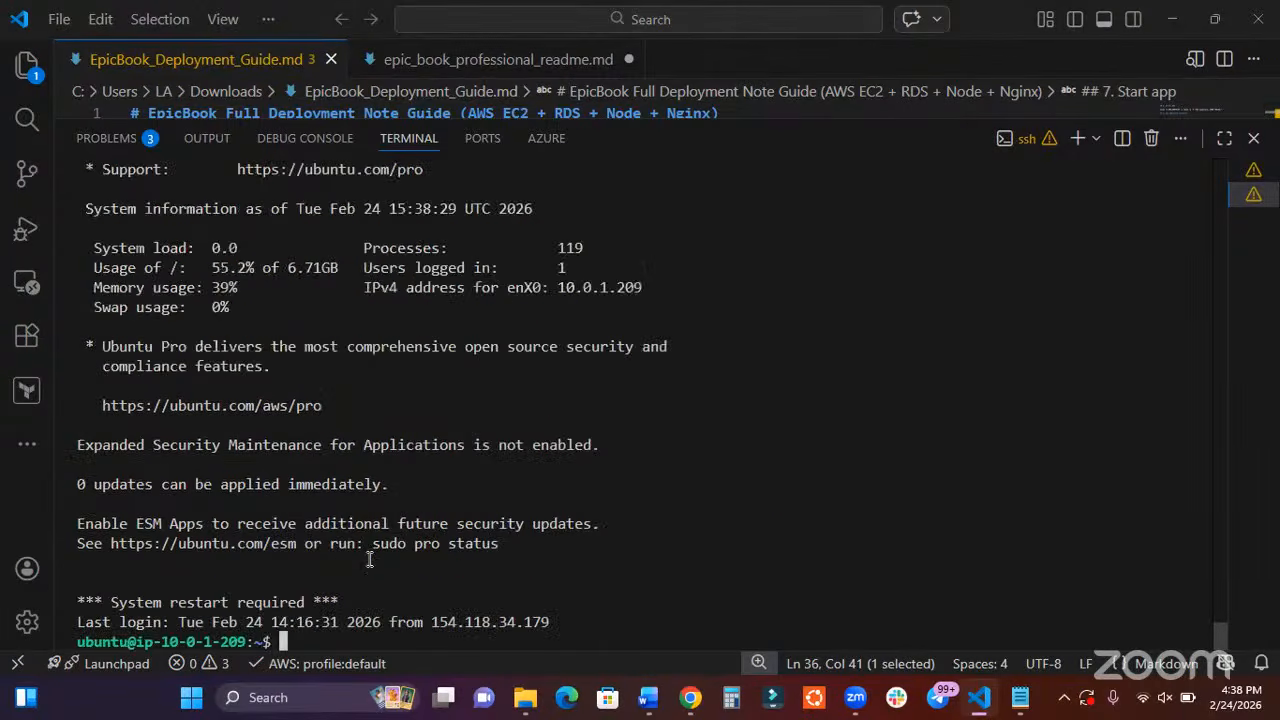
key("ctrl+l")
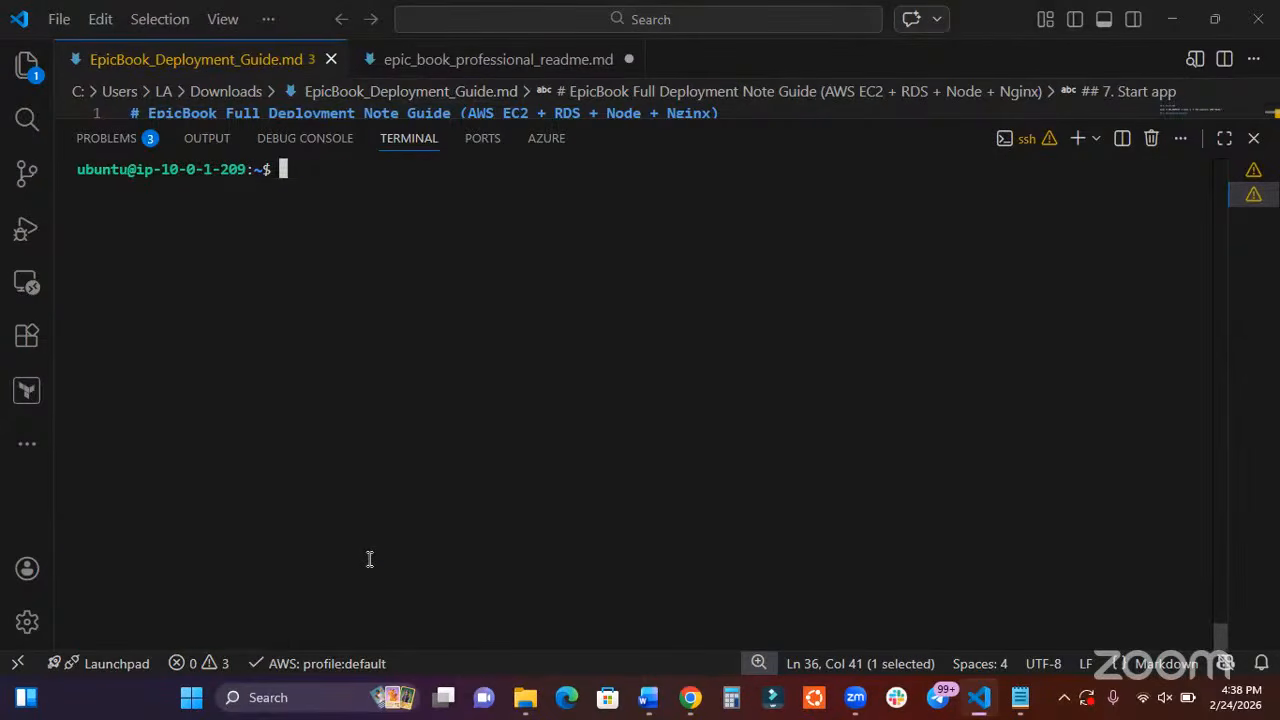
type("cd the")
key("Tab")
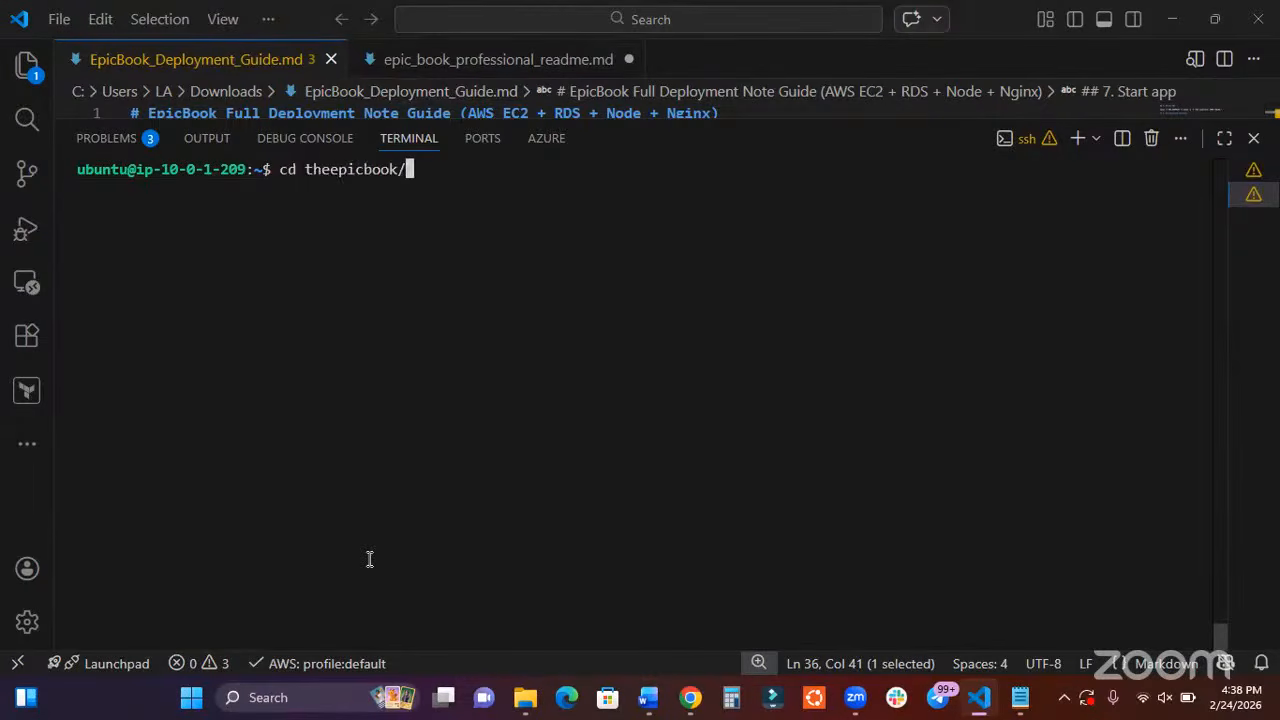
key("Return")
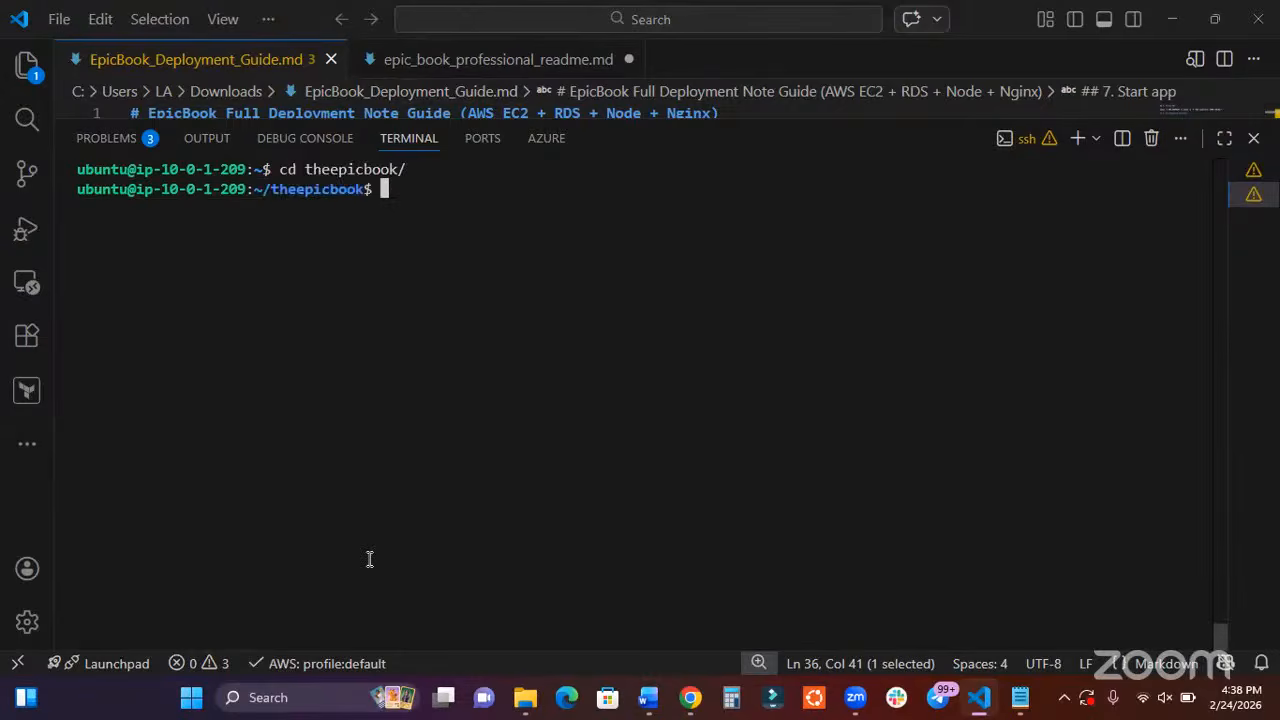
type("cd ..")
key("Return")
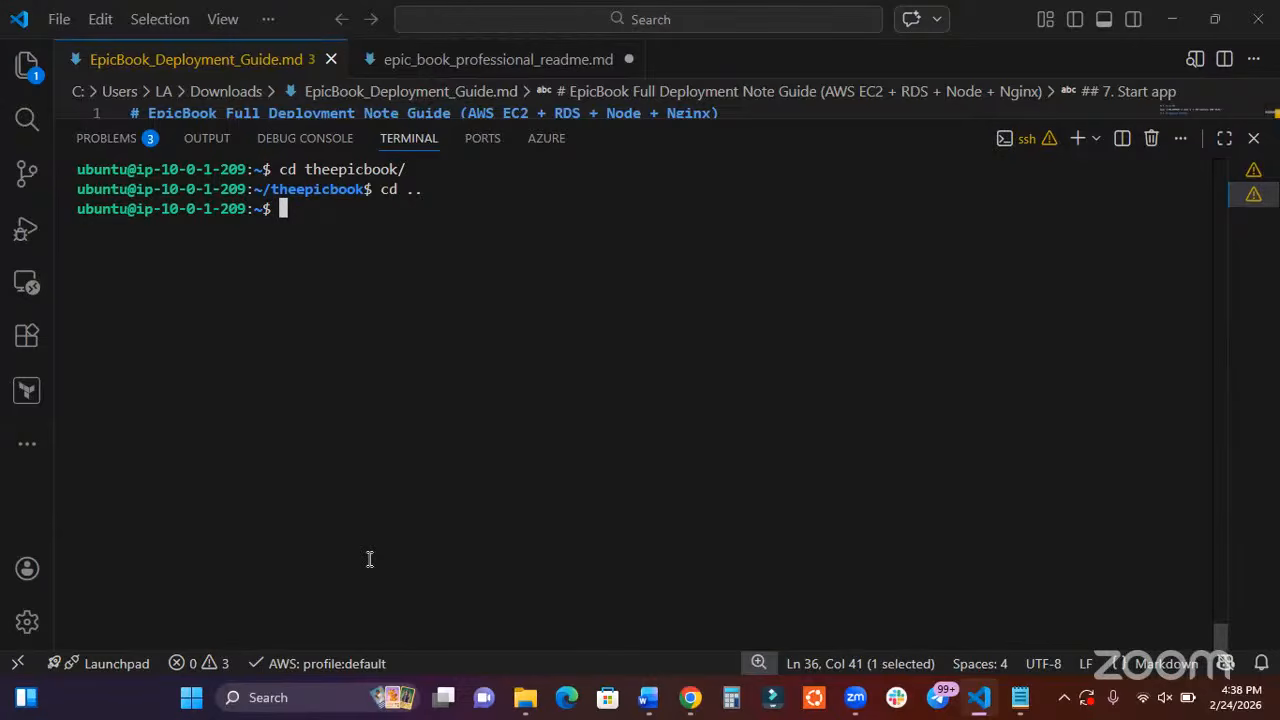
Delete the theepicbook folder with rm -rf theepicbook/ and clear the terminal.
type("rm -rf the")
key("Tab")
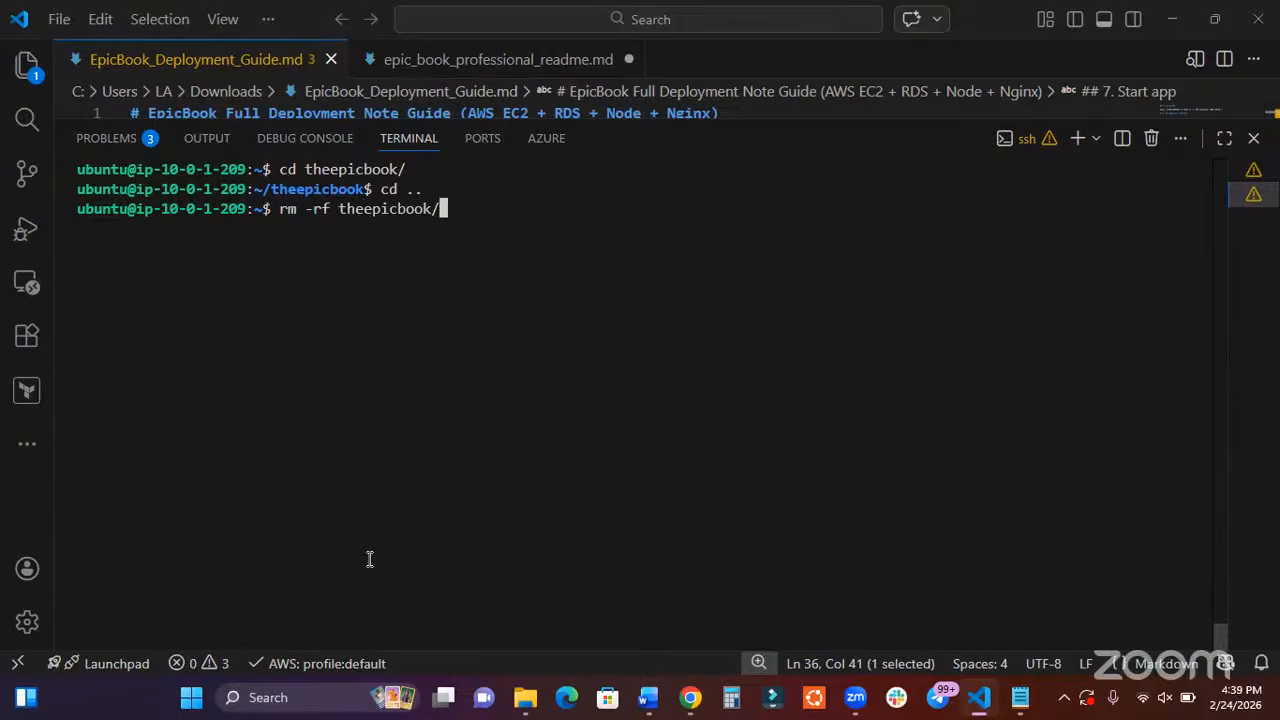
key("Return")
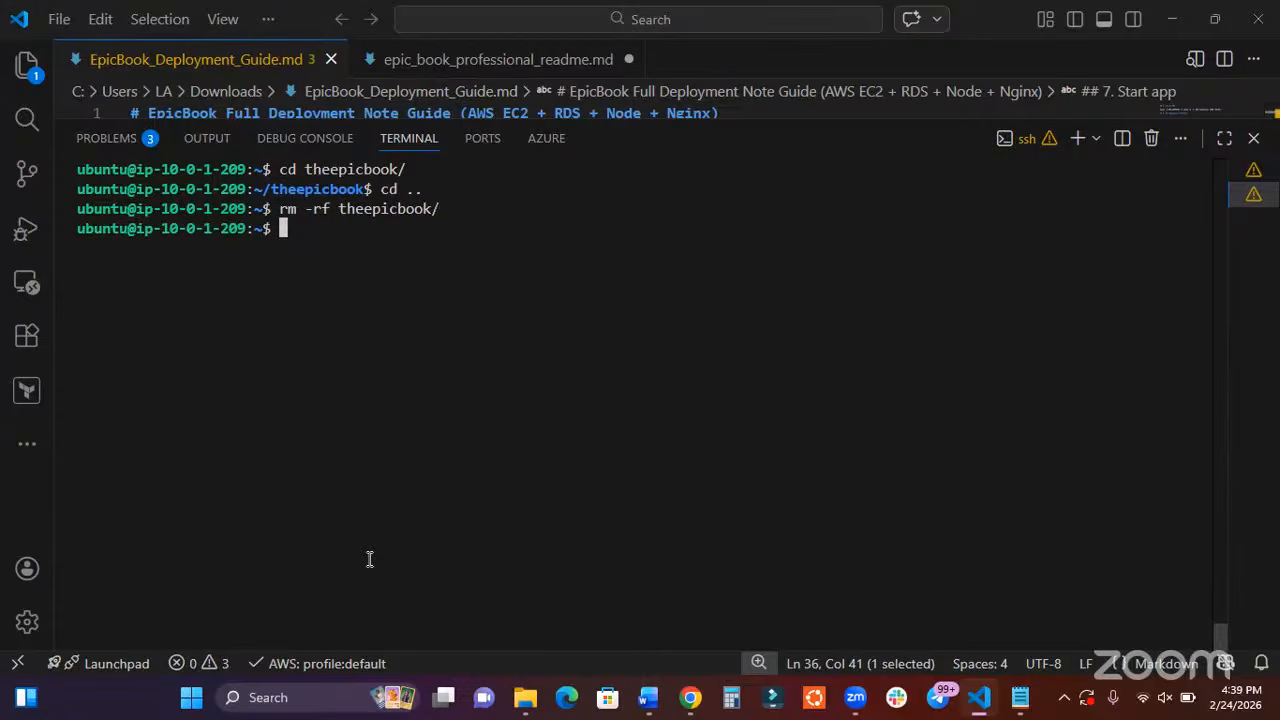
key("ctrl+l")
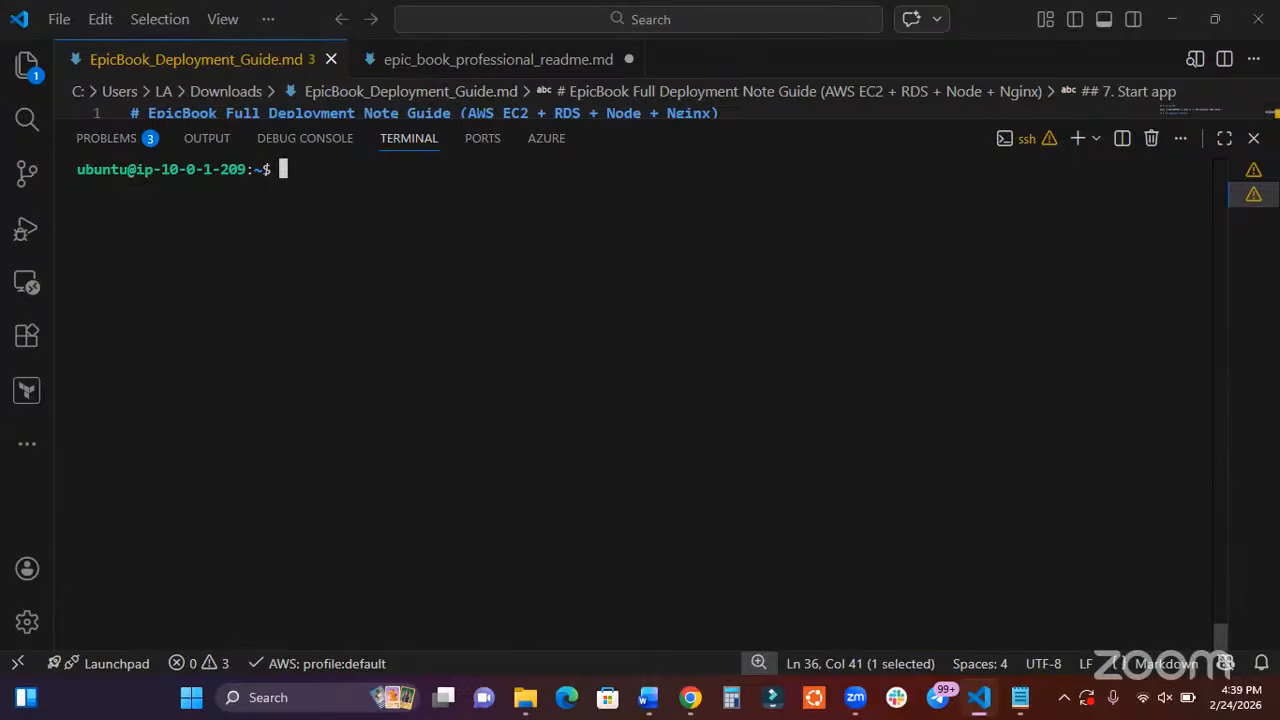
Widen the Notepad notes and run the copied Node.js install command on the server.
key("alt+Tab")
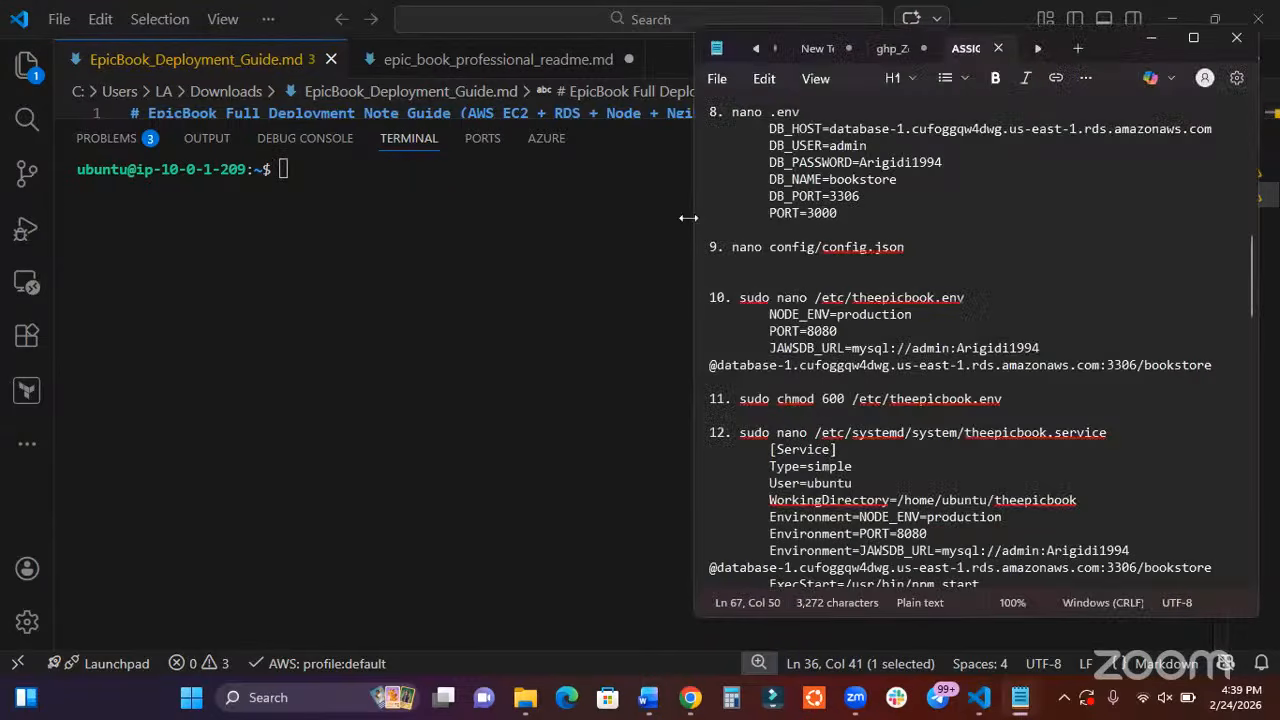
left_click_drag(688, 217, 456, 229)
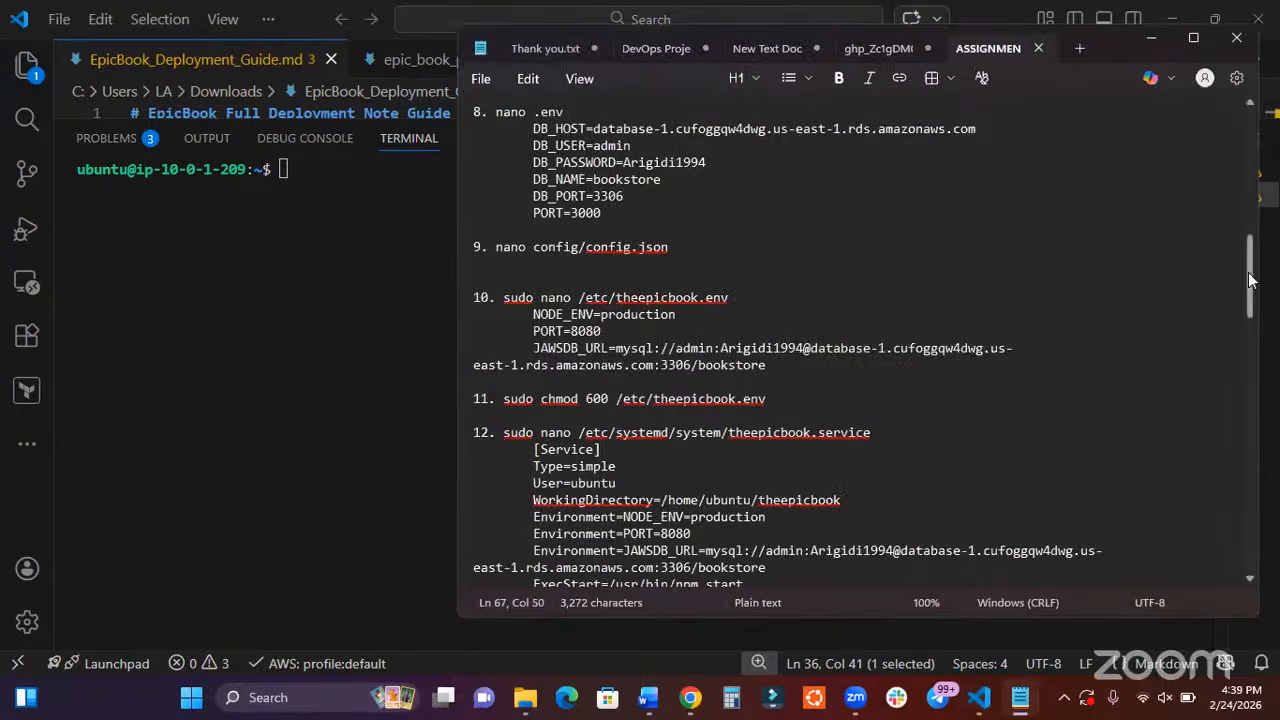
left_click_drag(1249, 280, 1249, 118)
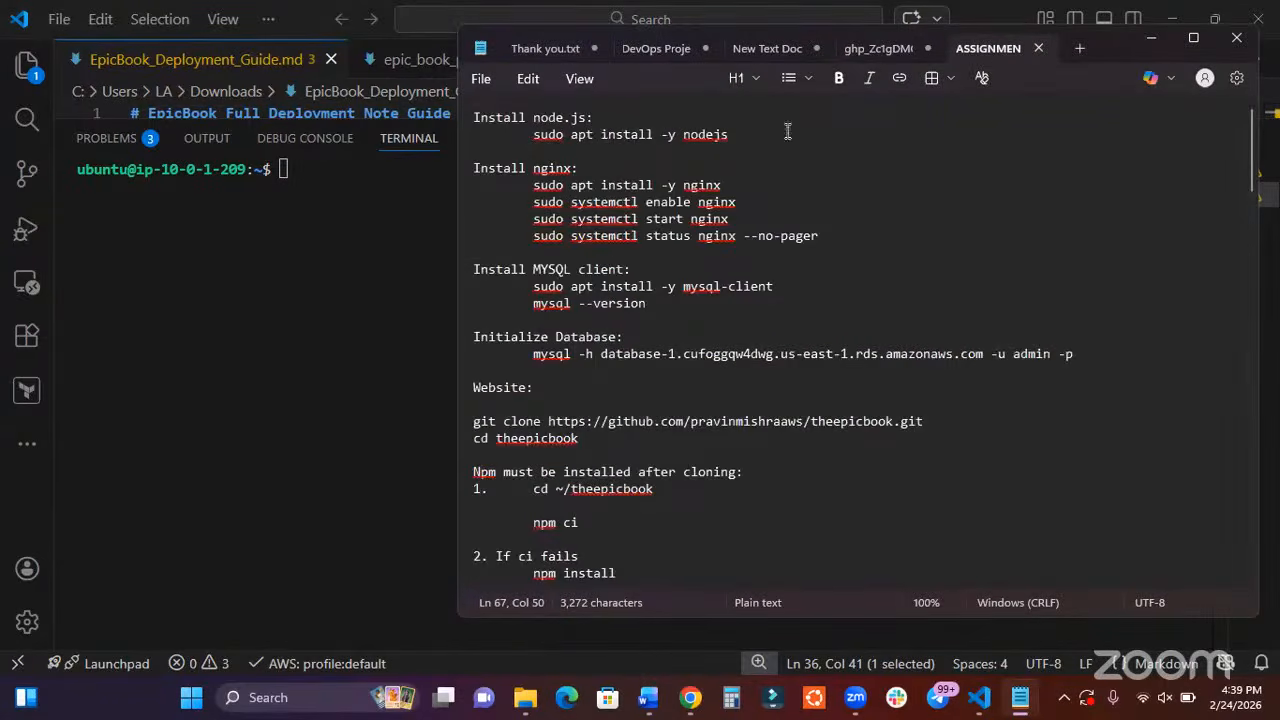
left_click_drag(533, 134, 736, 134)
key("ctrl+c")
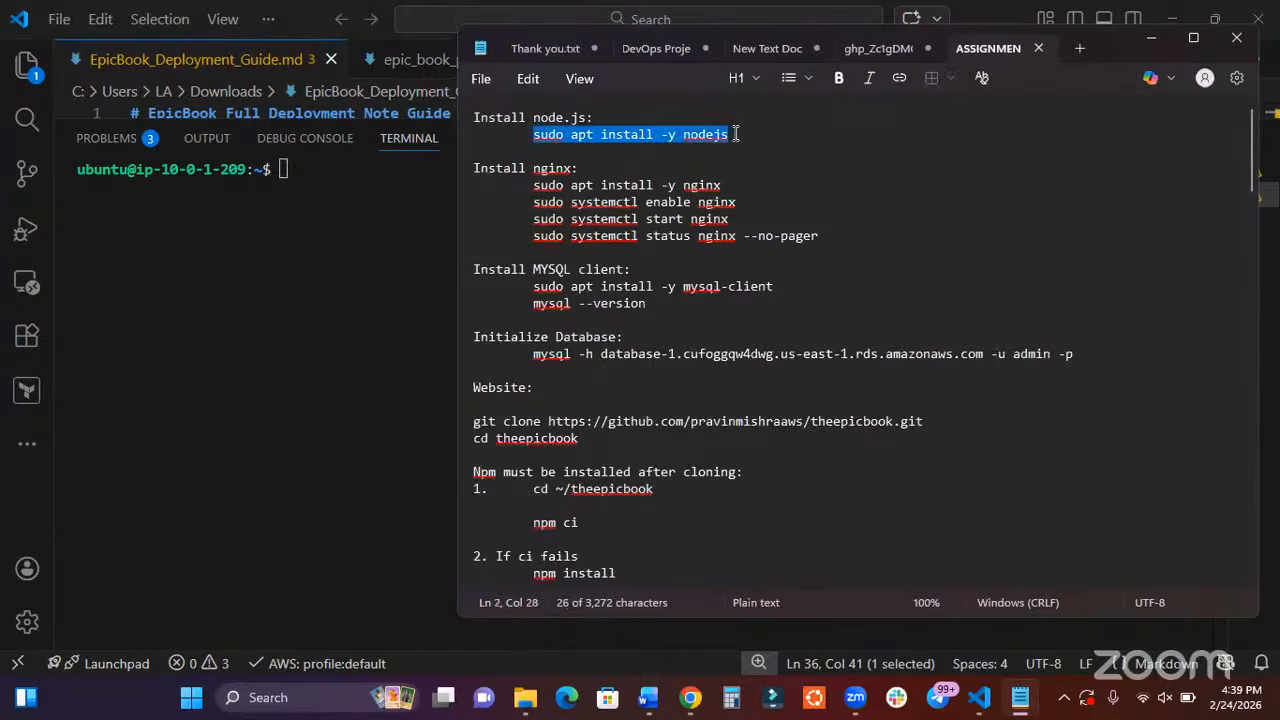
left_click(347, 197)
key("ctrl+v")
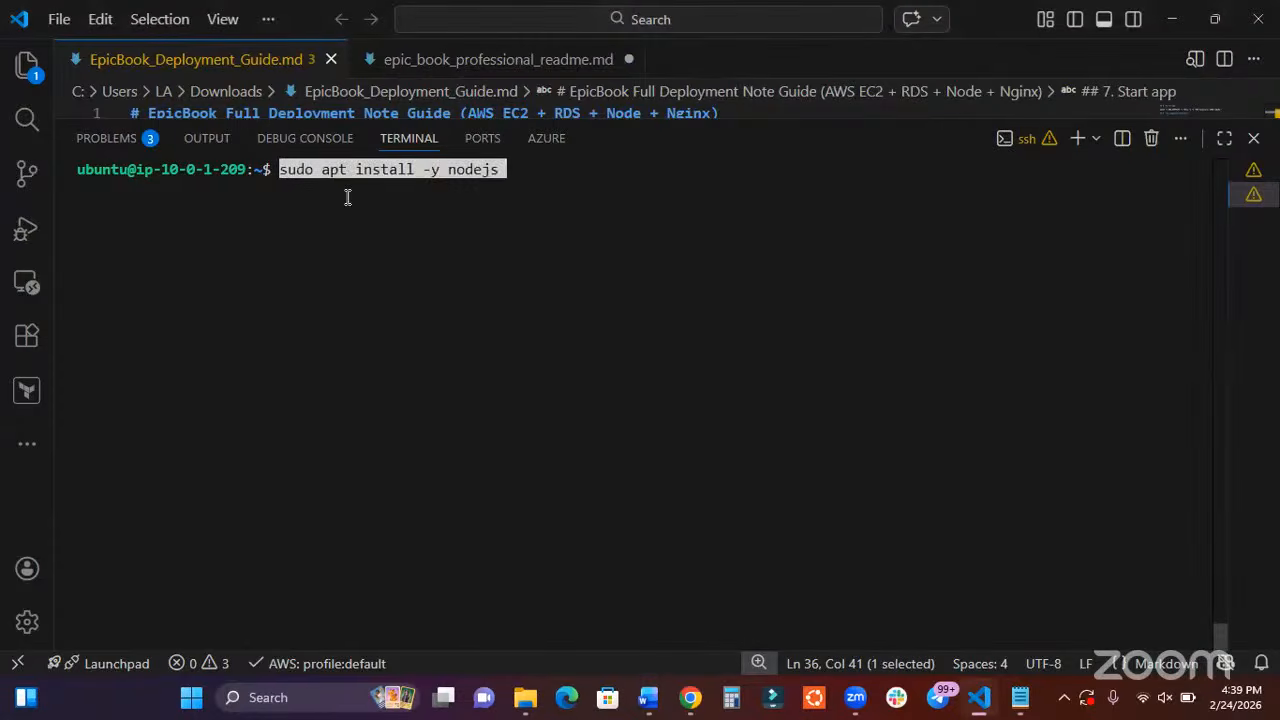
key("Return")
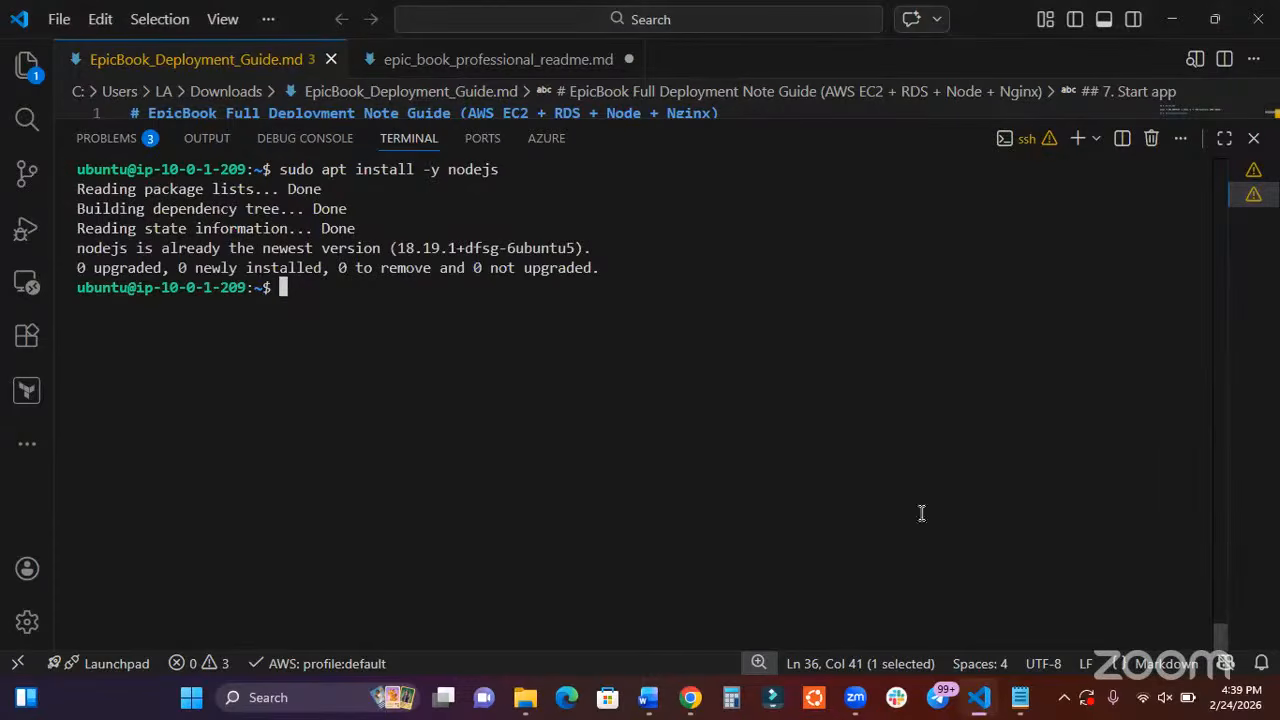
Run the nginx install, enable, start and status commands, then clear the terminal.
left_click(1021, 706)
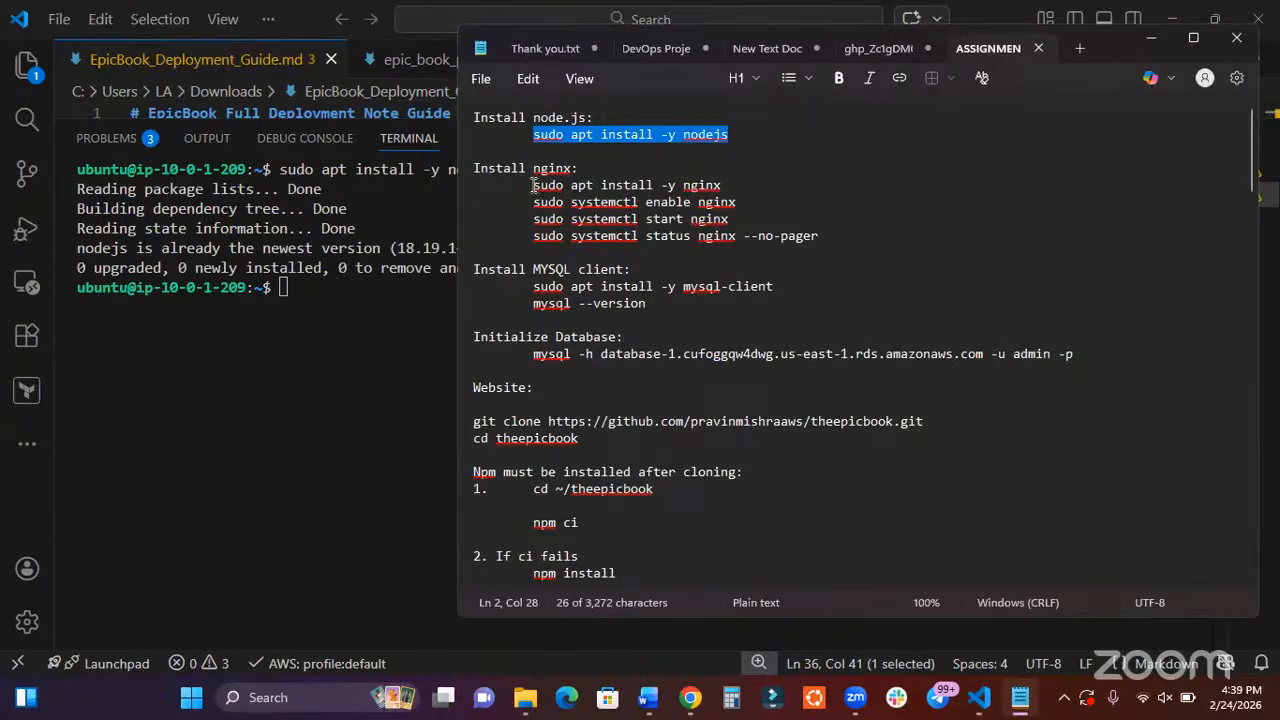
left_click_drag(537, 185, 824, 236)
key("ctrl+c")
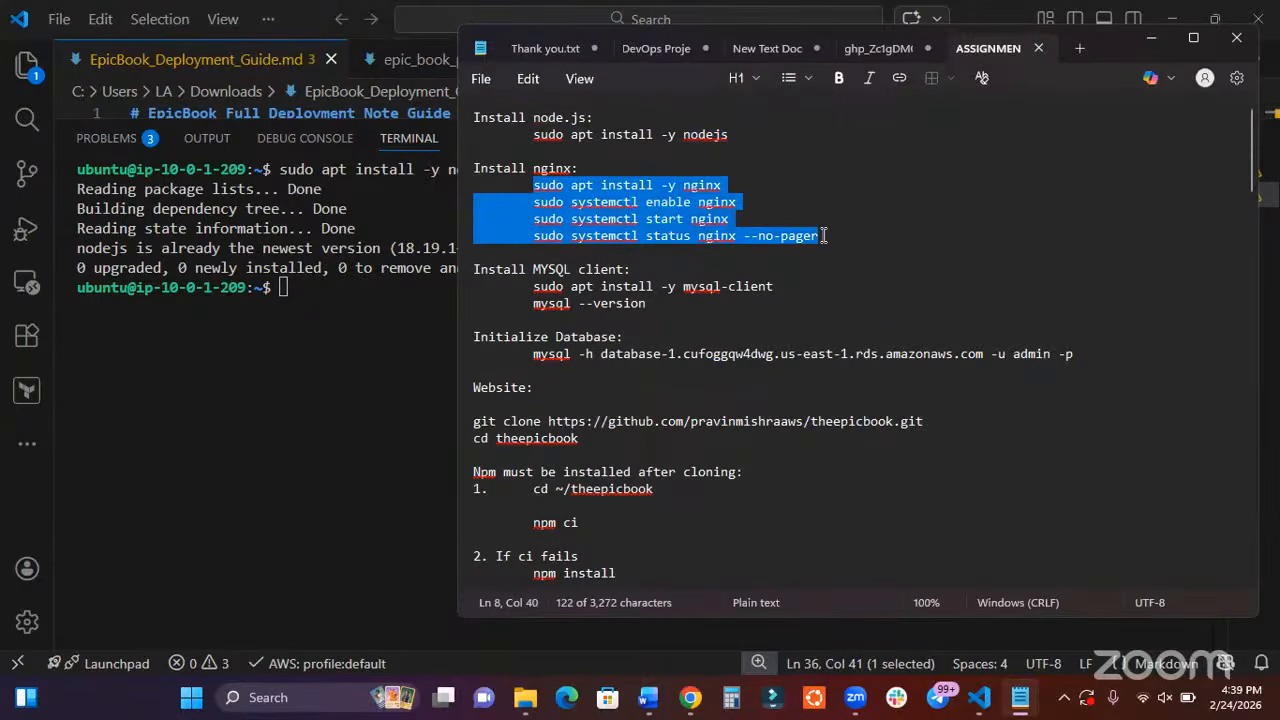
left_click(355, 317)
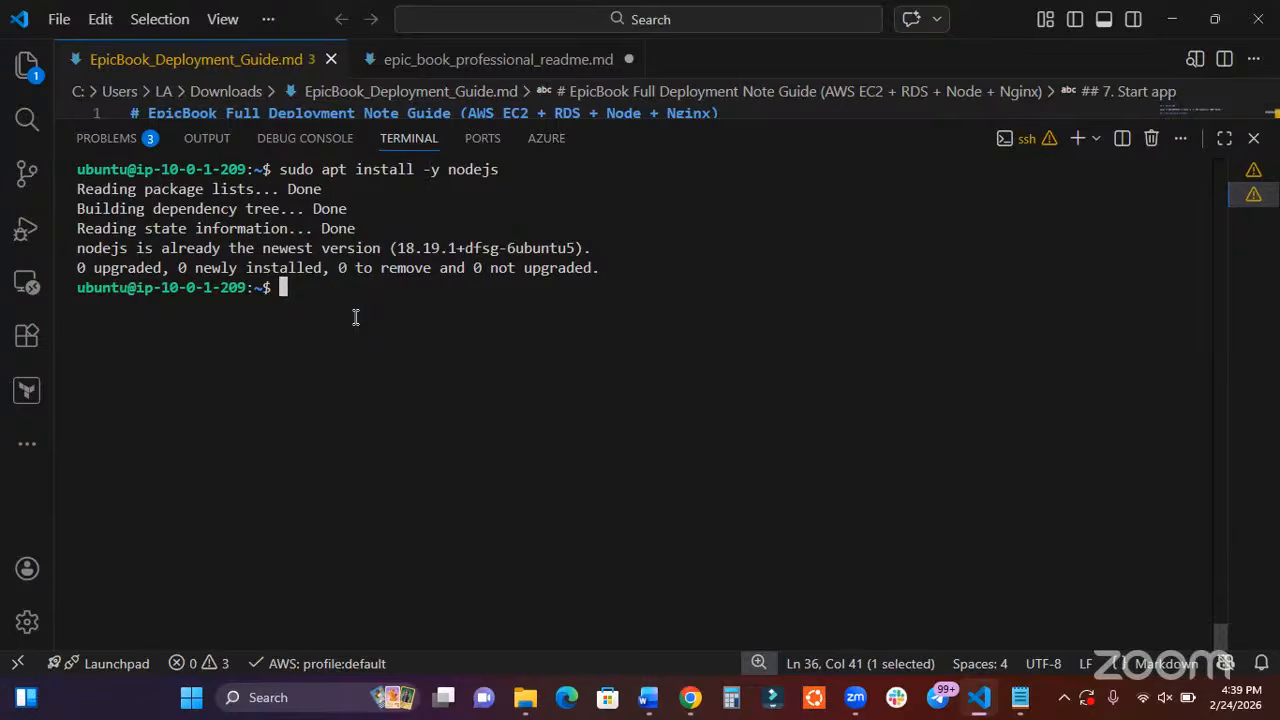
key("ctrl+v")
key("Return")
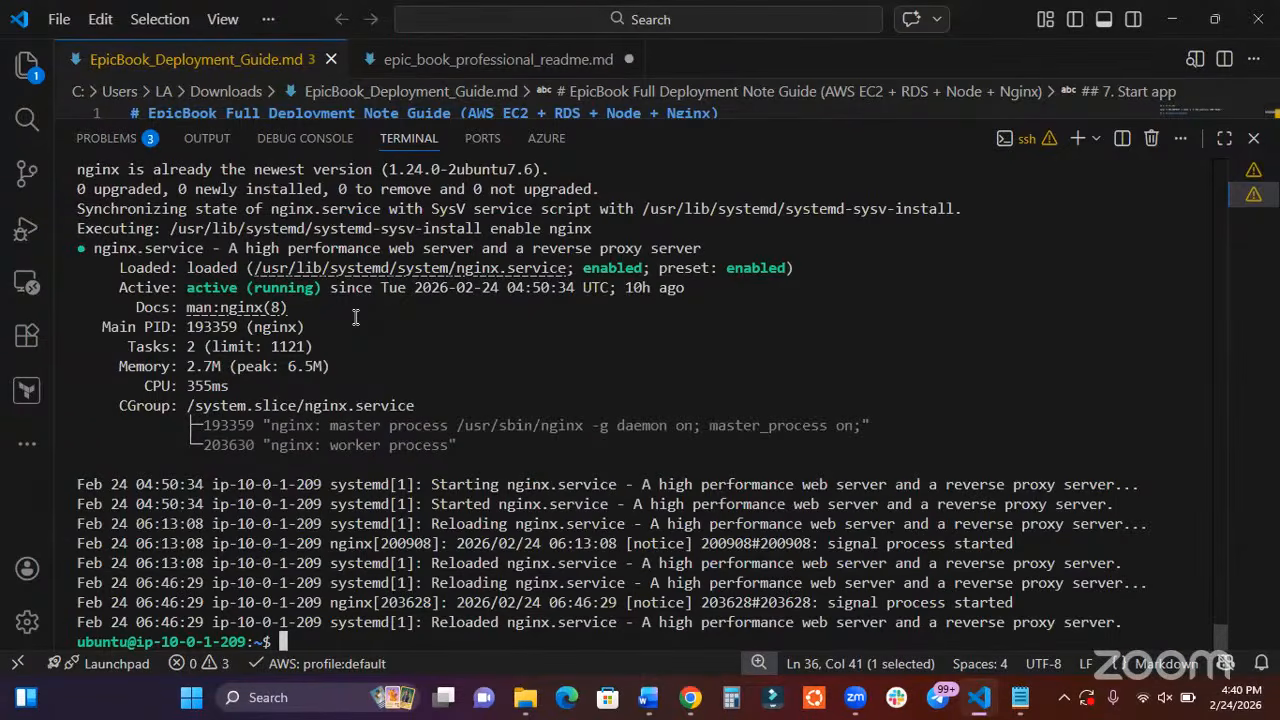
key("ctrl+l")
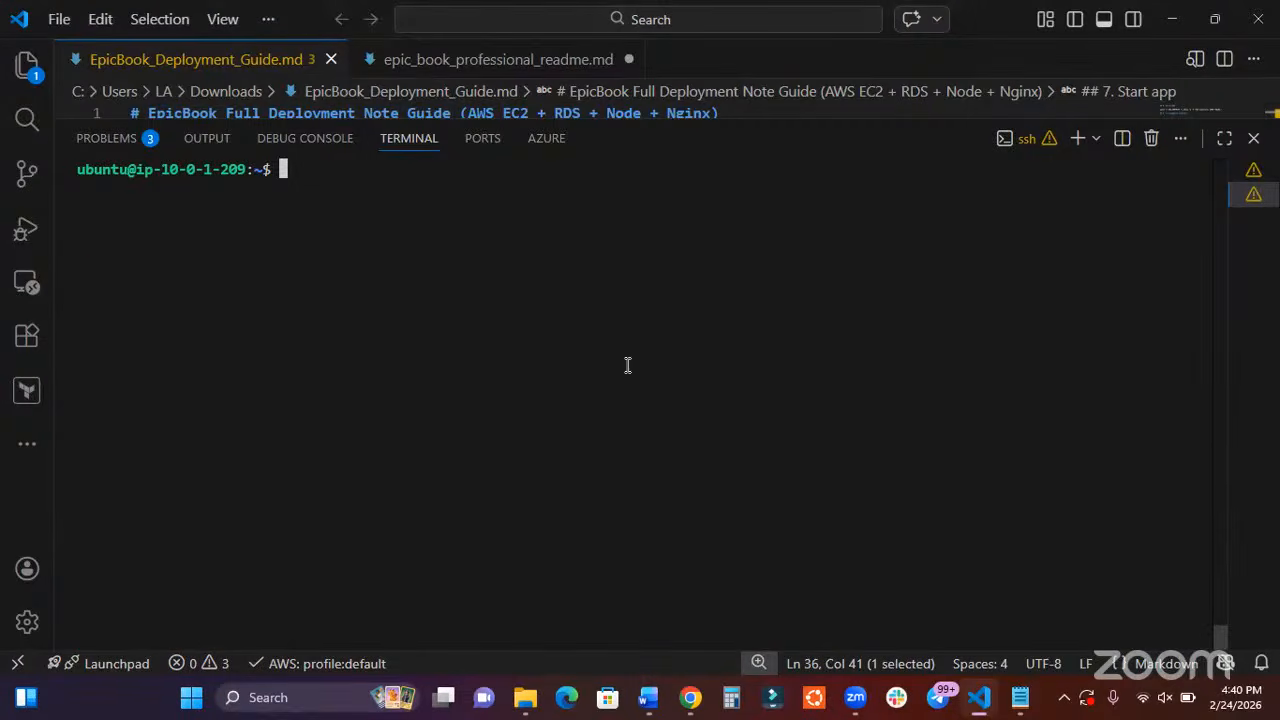
Scroll the Notepad notes to the port 8080 Root cause troubleshooting steps.
left_click(1020, 697)
left_click(1165, 266)
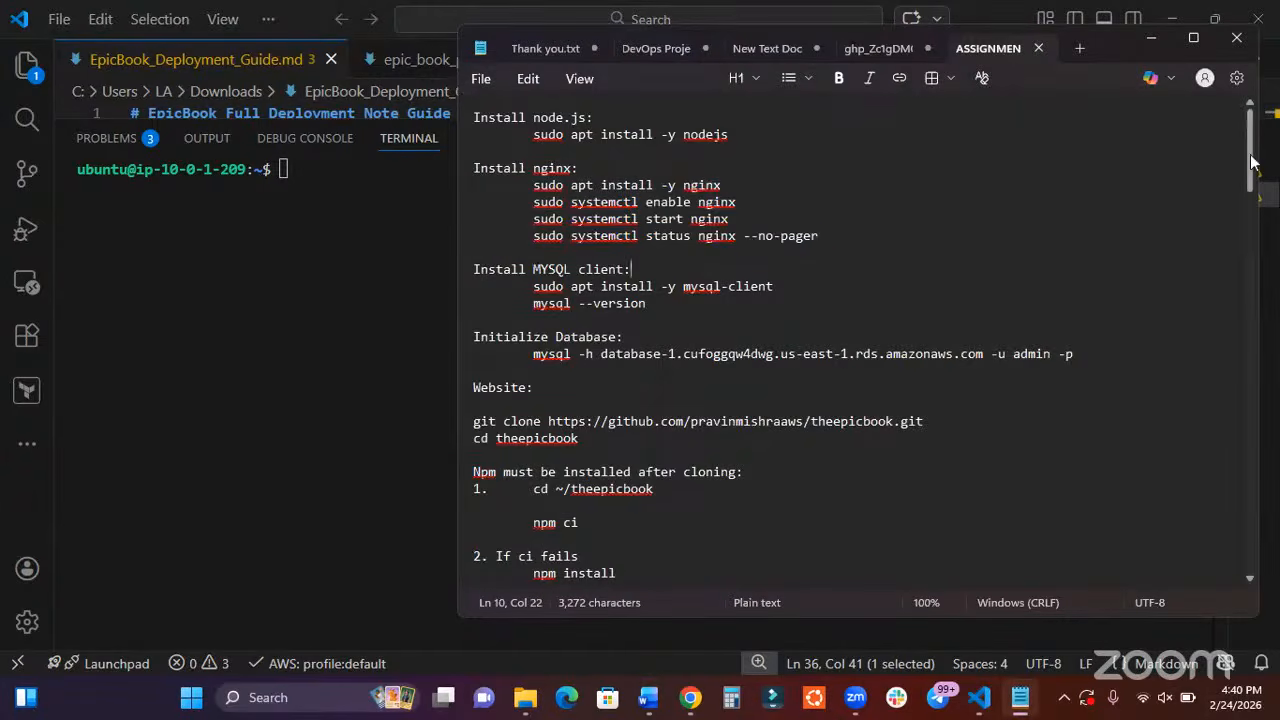
left_click_drag(1250, 163, 1252, 508)
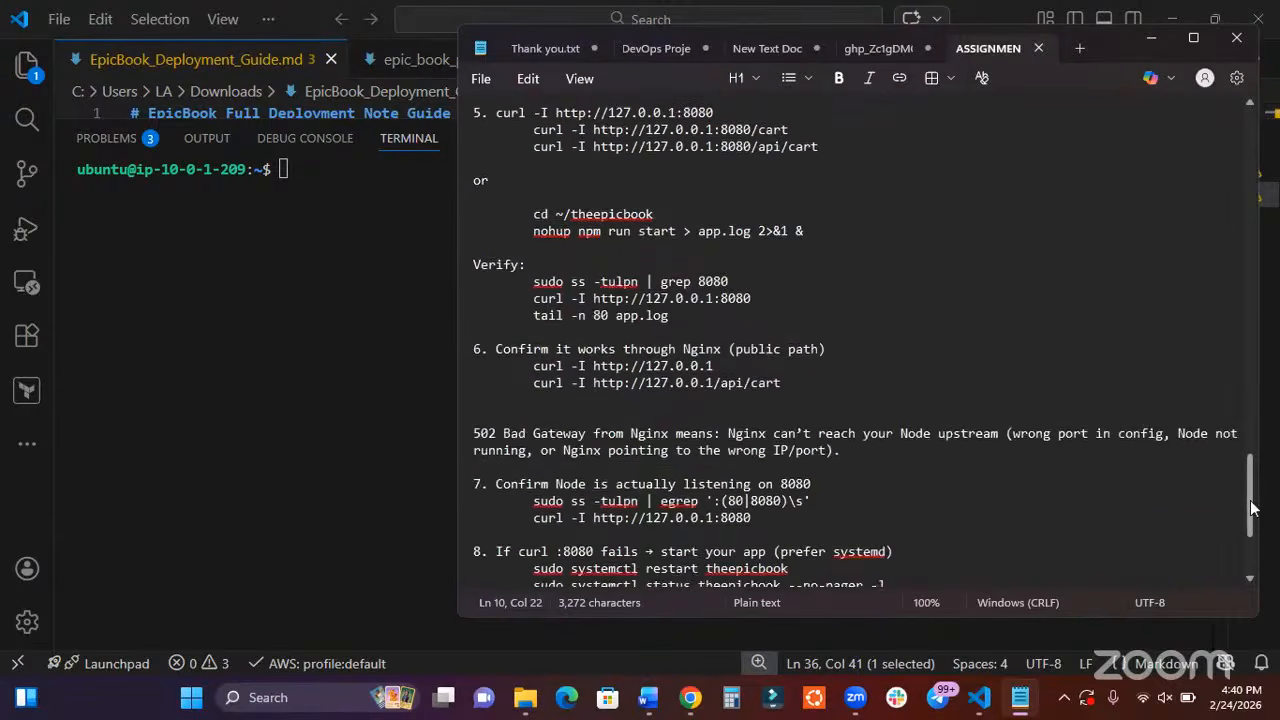
scroll(1252, 508, "down", 2)
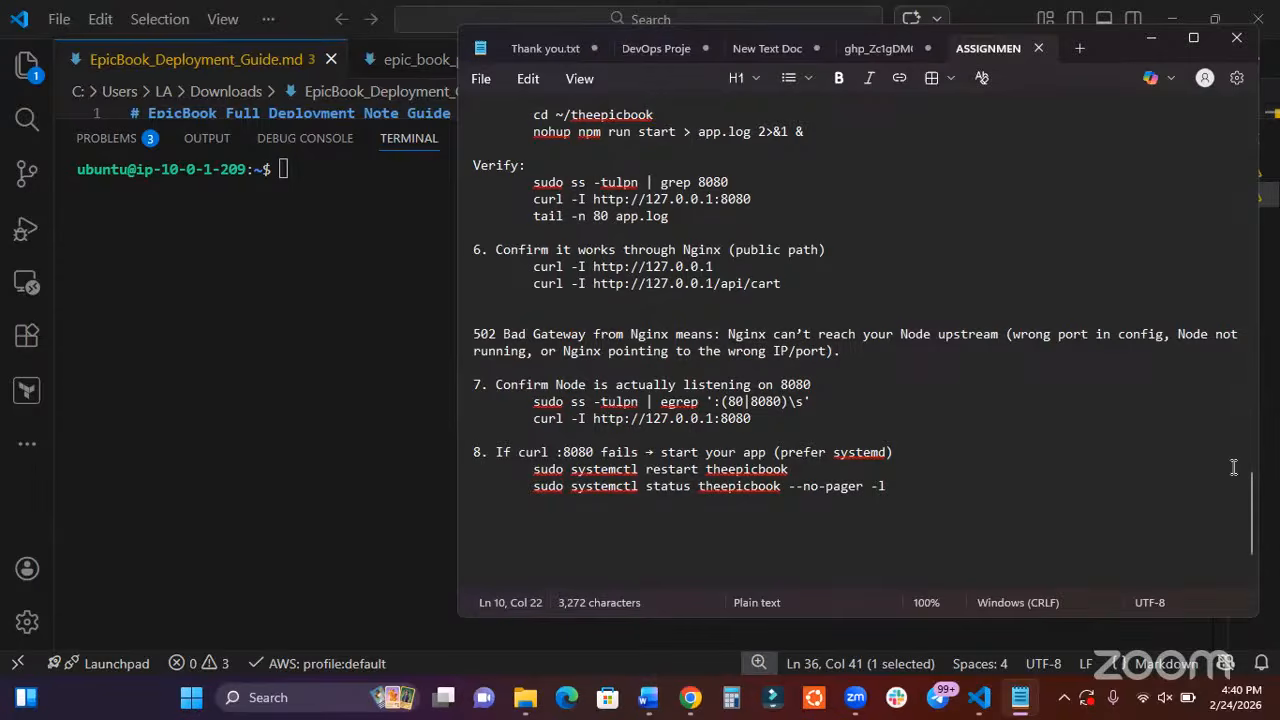
left_click_drag(1250, 490, 1248, 448)
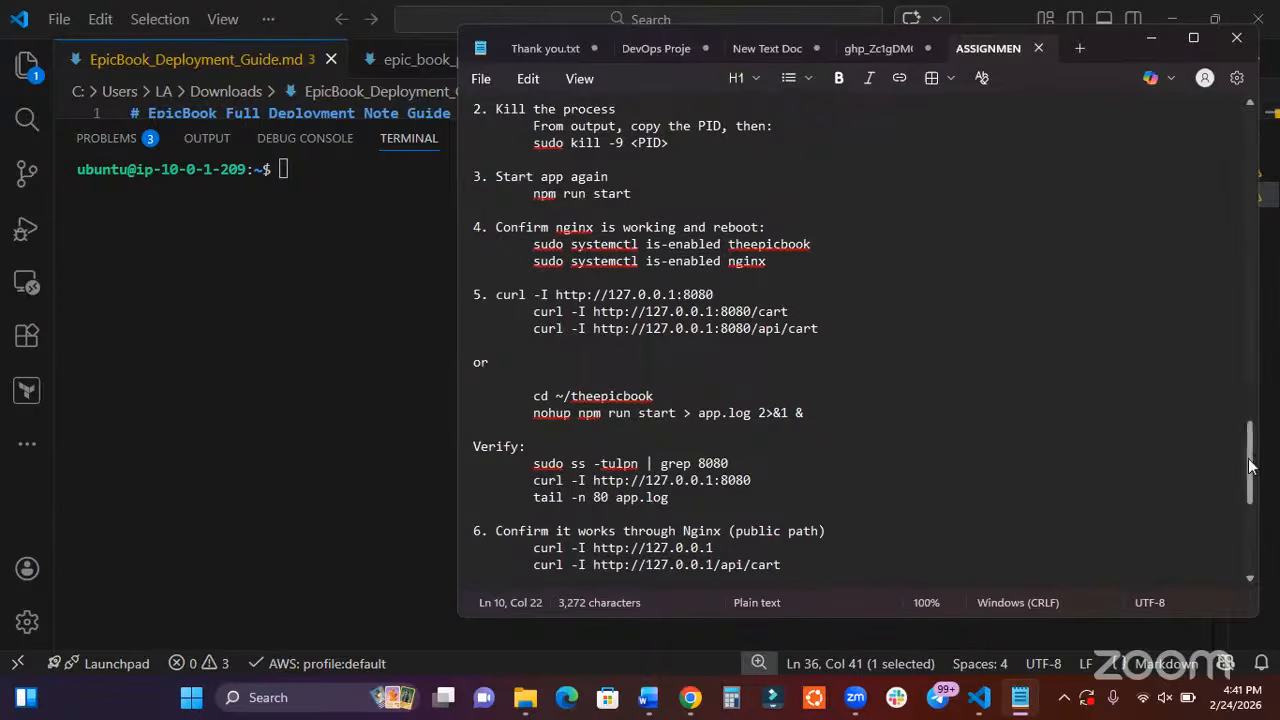
left_click_drag(1250, 465, 1248, 420)
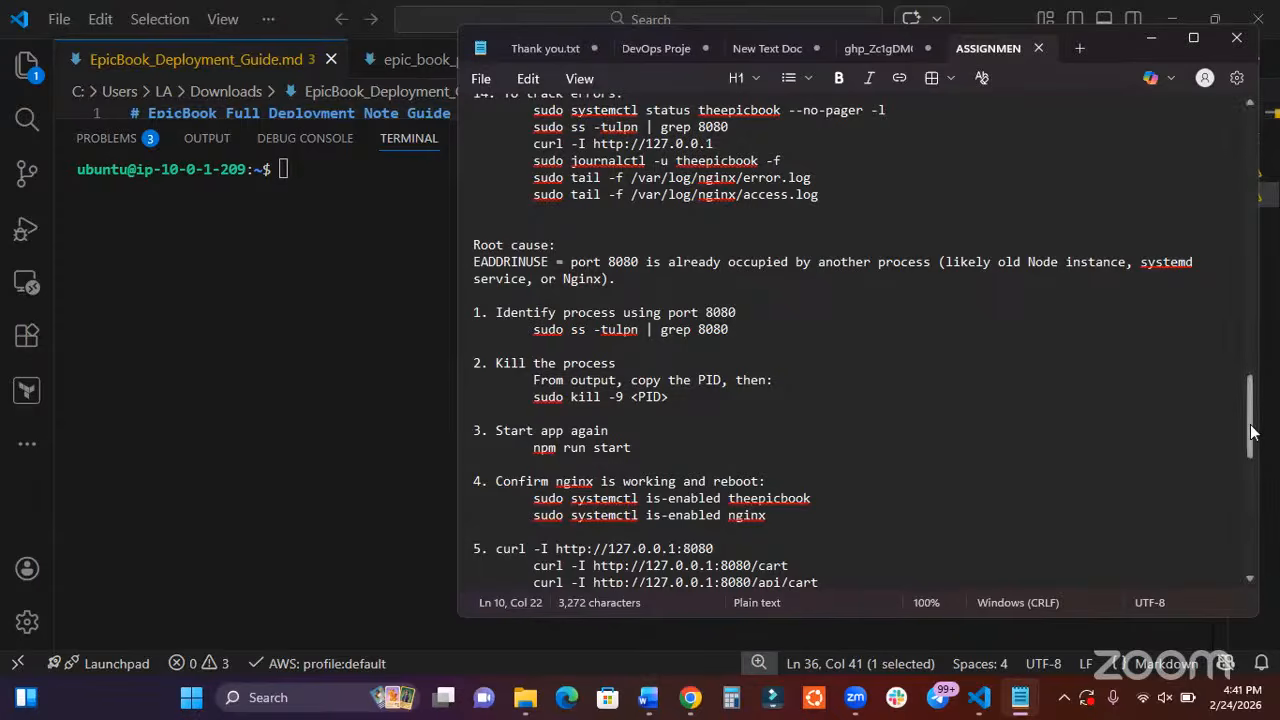
left_click_drag(1251, 432, 1250, 490)
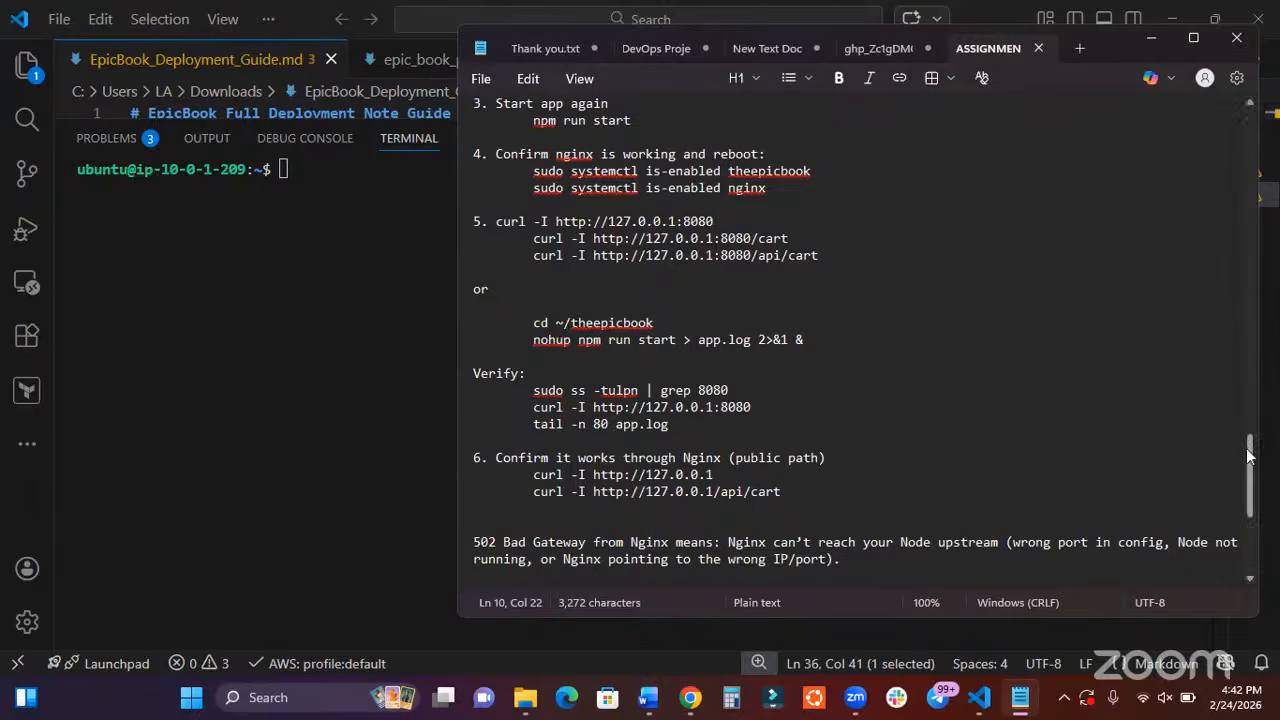
left_click_drag(1248, 455, 1250, 297)
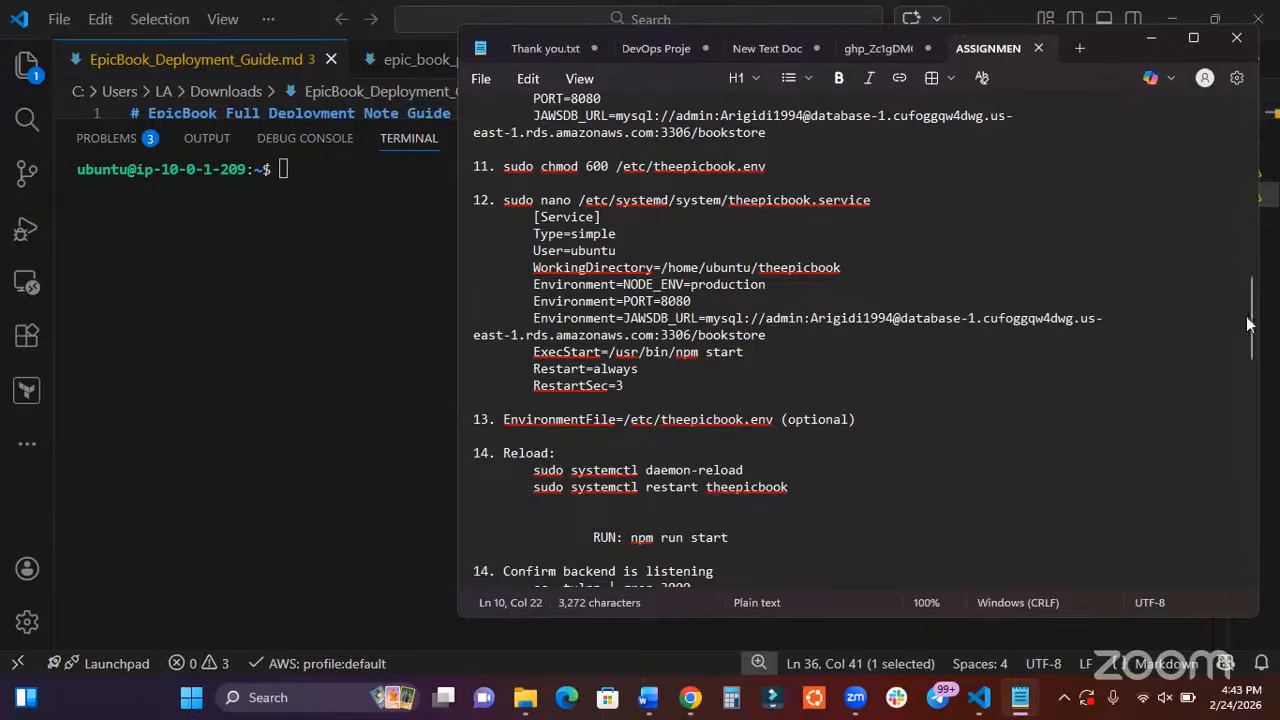
mouse_move(1252, 323)
left_mouse_down()
mouse_move(1248, 382)
mouse_move(1248, 342)
left_mouse_up()
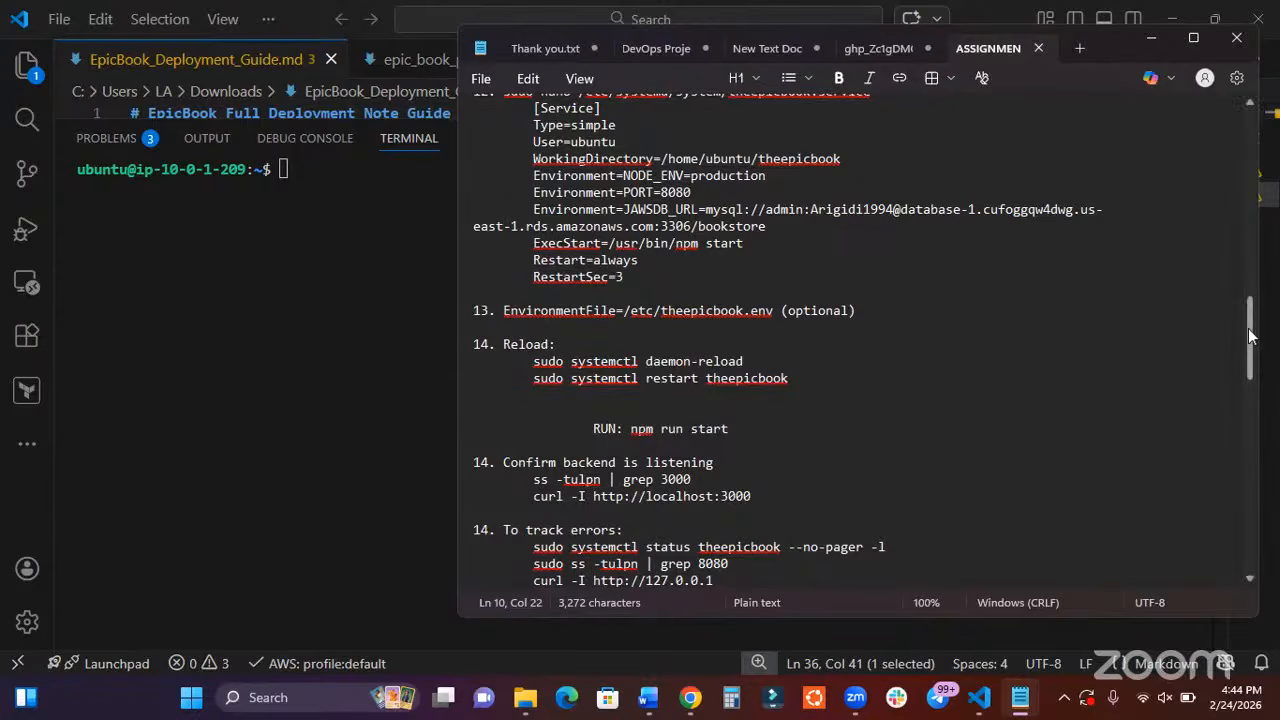
left_click_drag(1248, 336, 1248, 140)
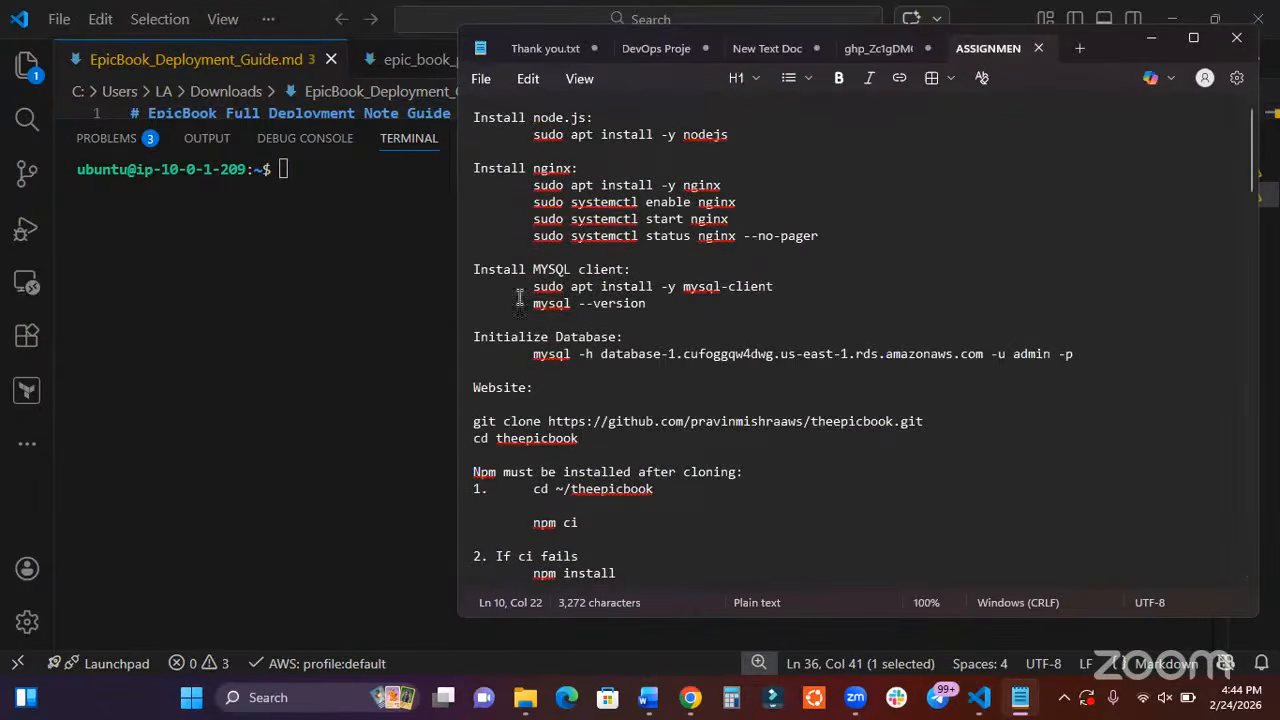
Install the MySQL client on the server and check its version.
left_click_drag(533, 287, 646, 318)
key("ctrl+c")
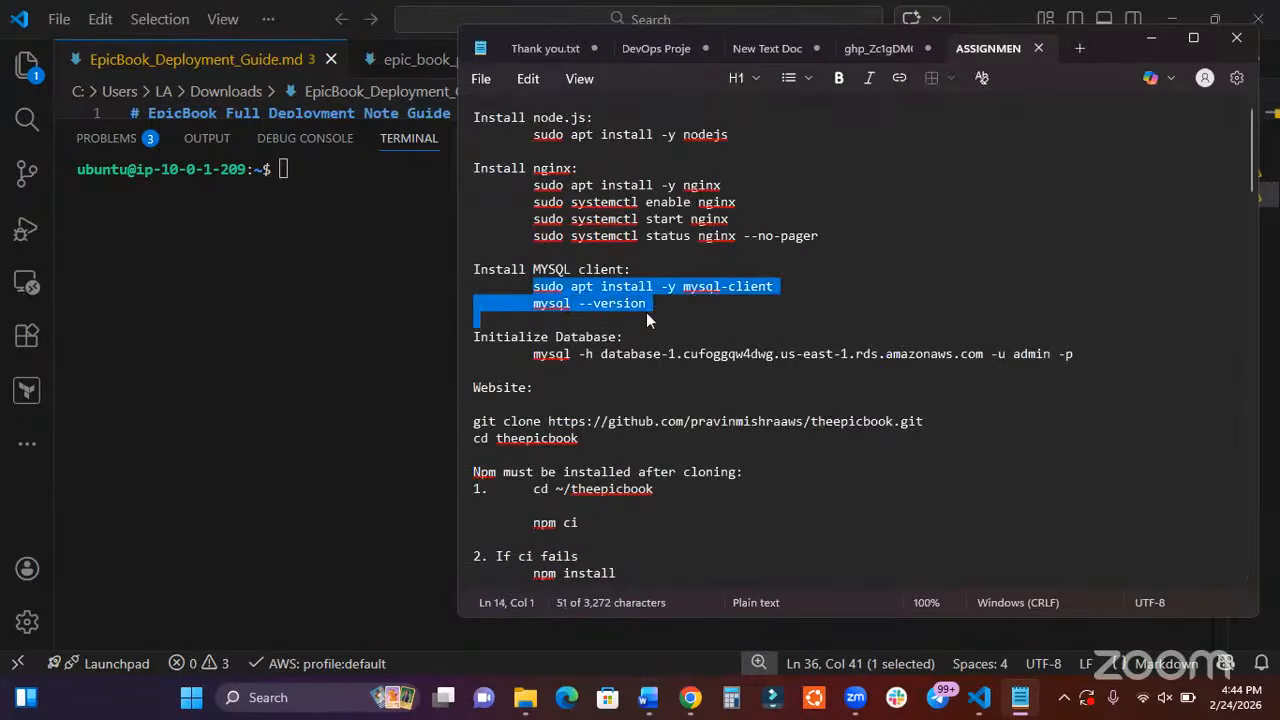
left_click(313, 209)
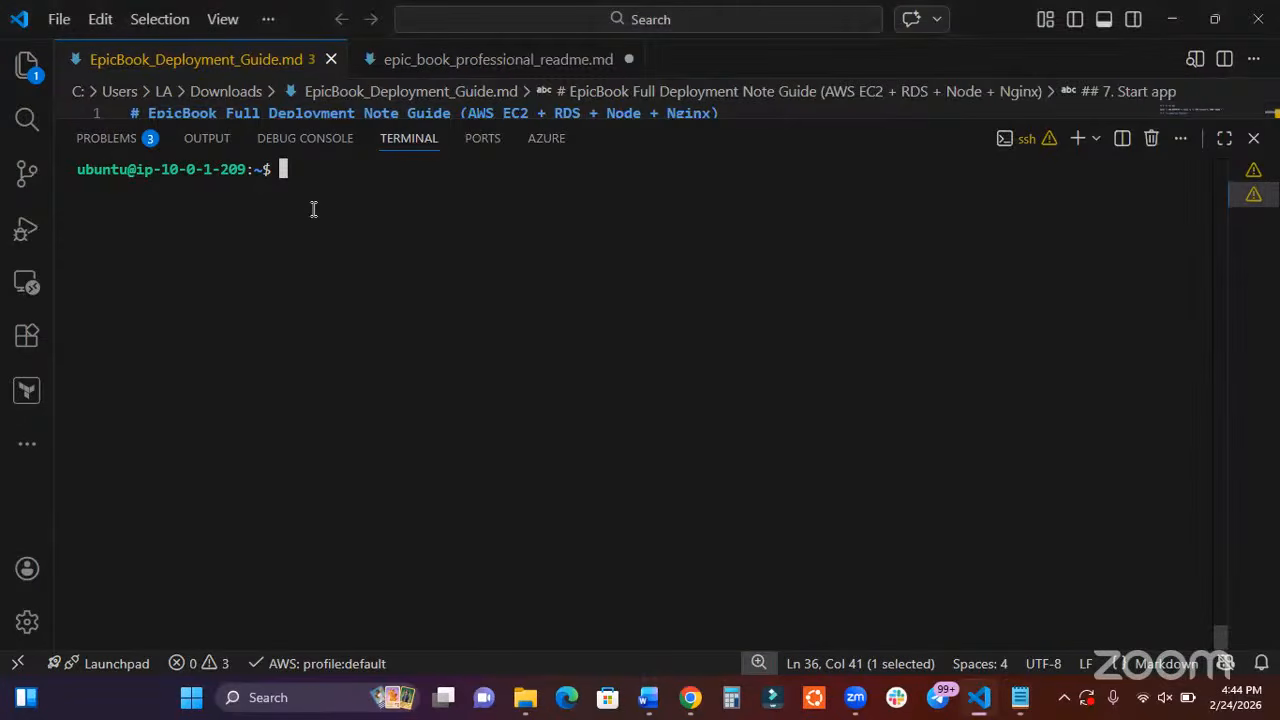
key("ctrl+v")
key("Return")
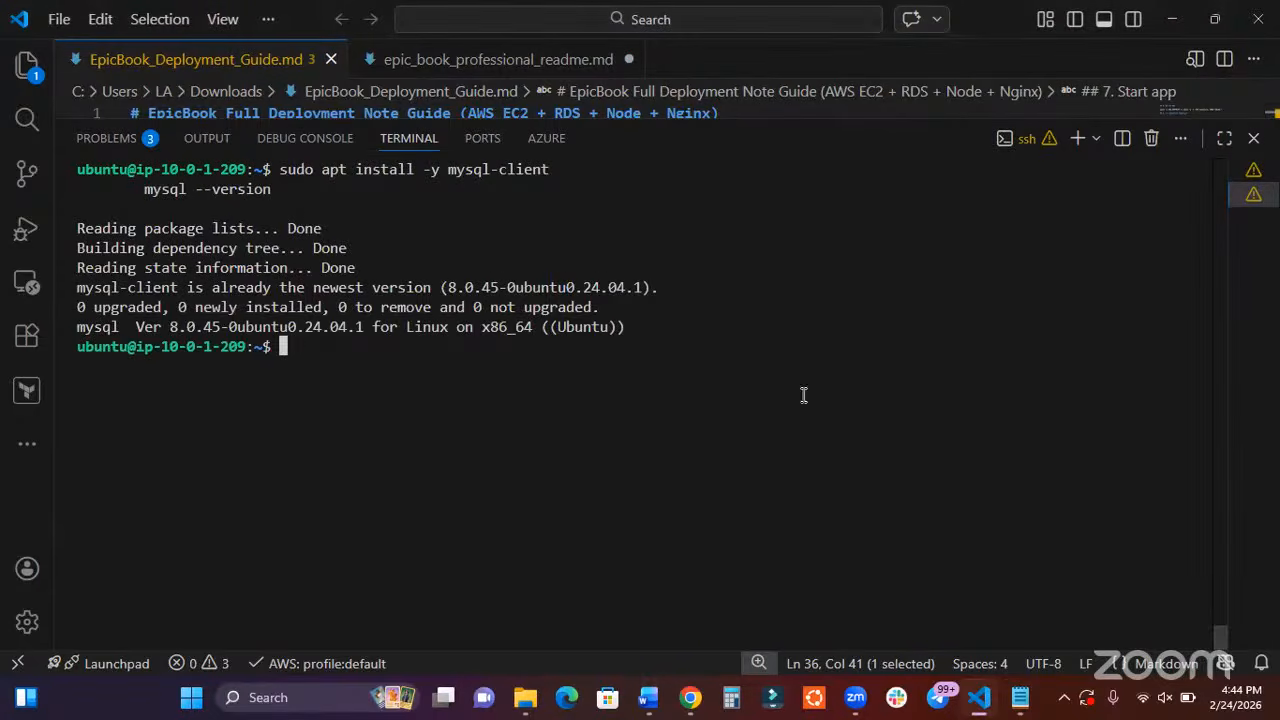
Clone the theepicbook repository, move into its folder and clear the terminal.
left_click(1019, 703)
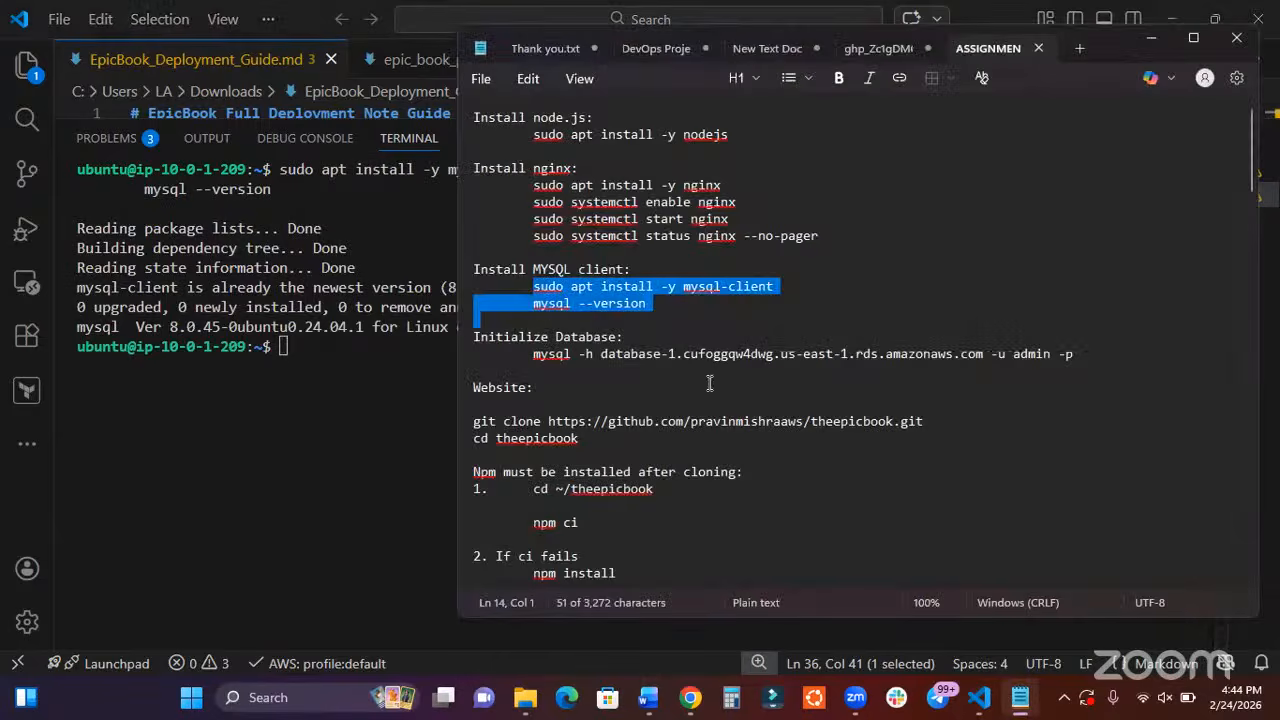
left_click(474, 421)
left_click_drag(474, 421, 585, 438)
key("ctrl+c")
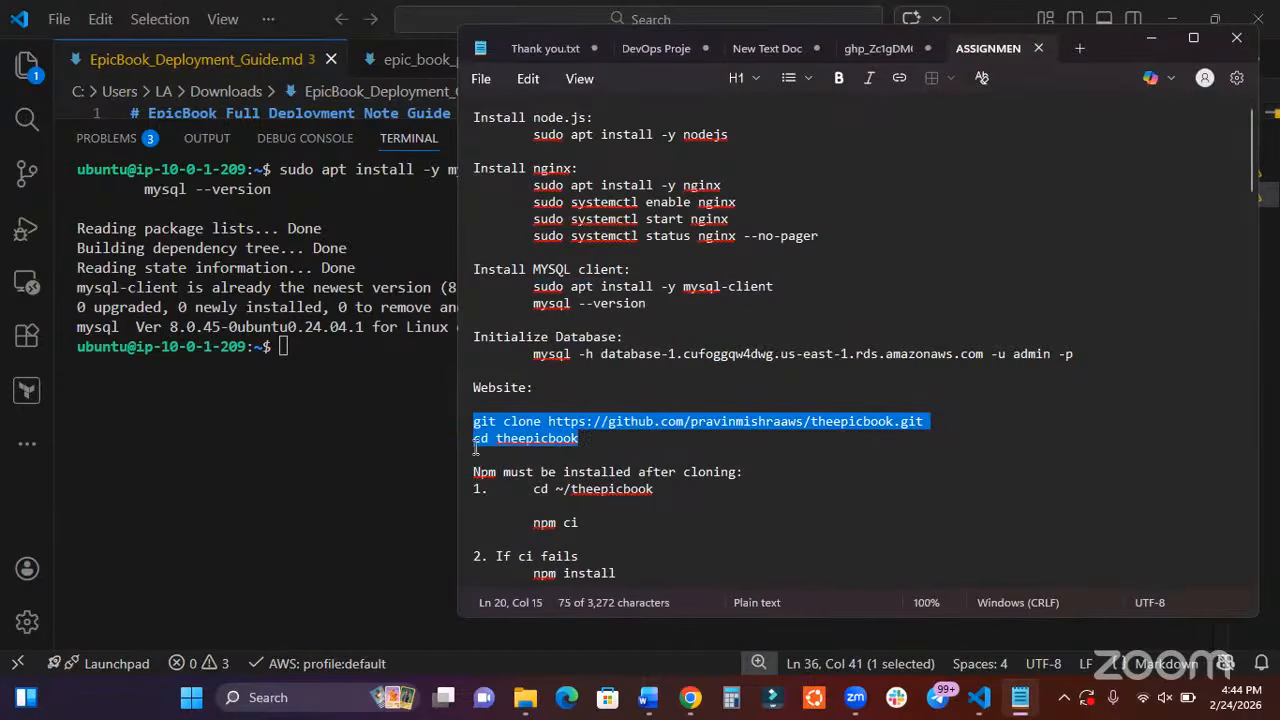
left_click(329, 395)
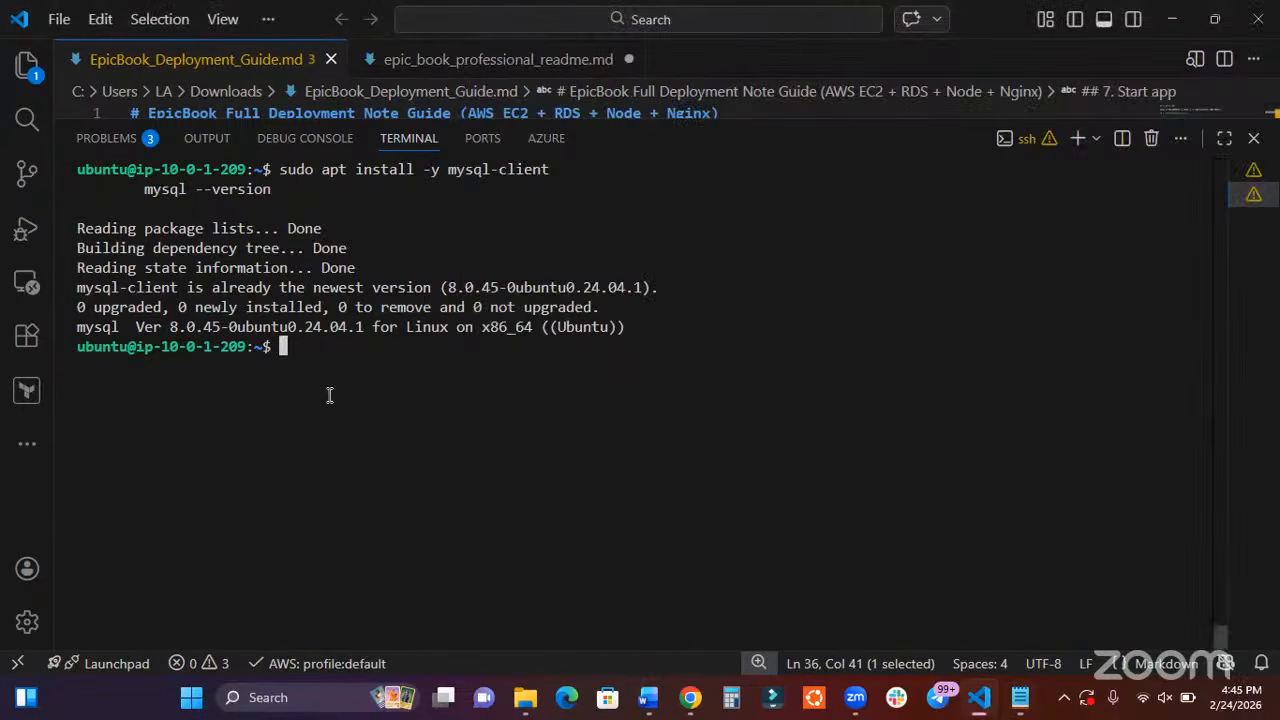
key("ctrl+v")
key("Return")
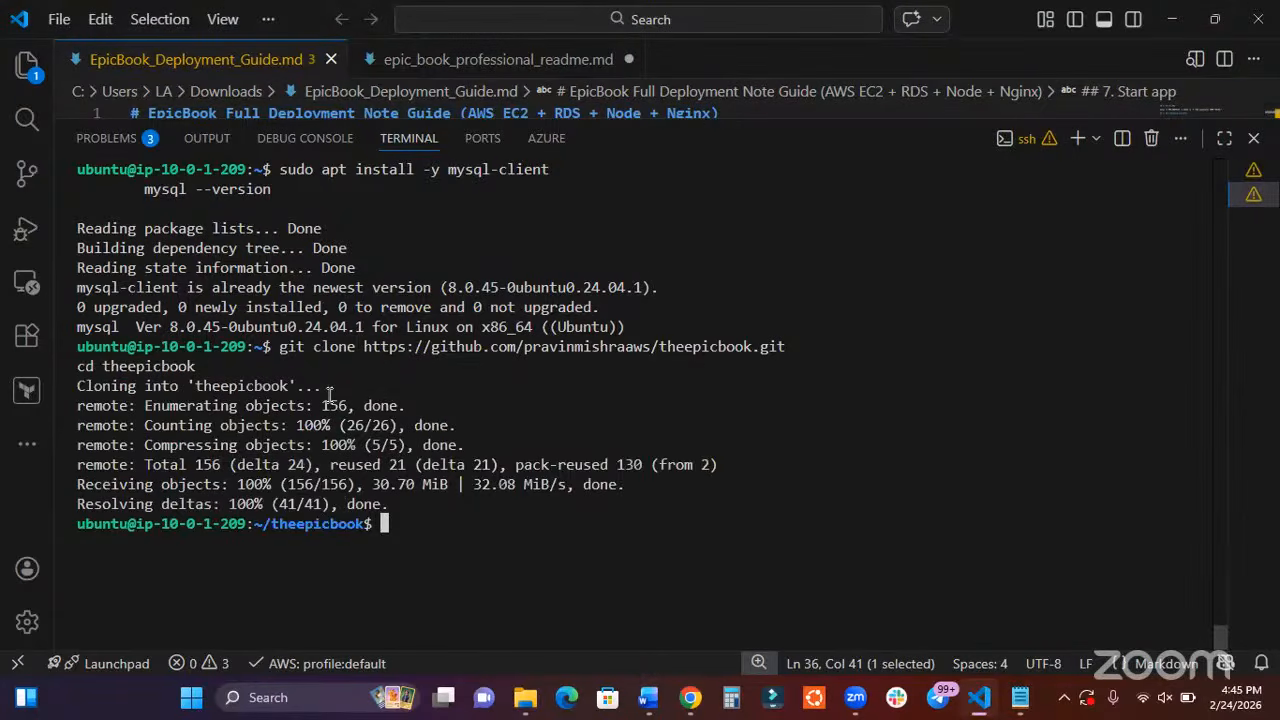
key("ctrl+l")
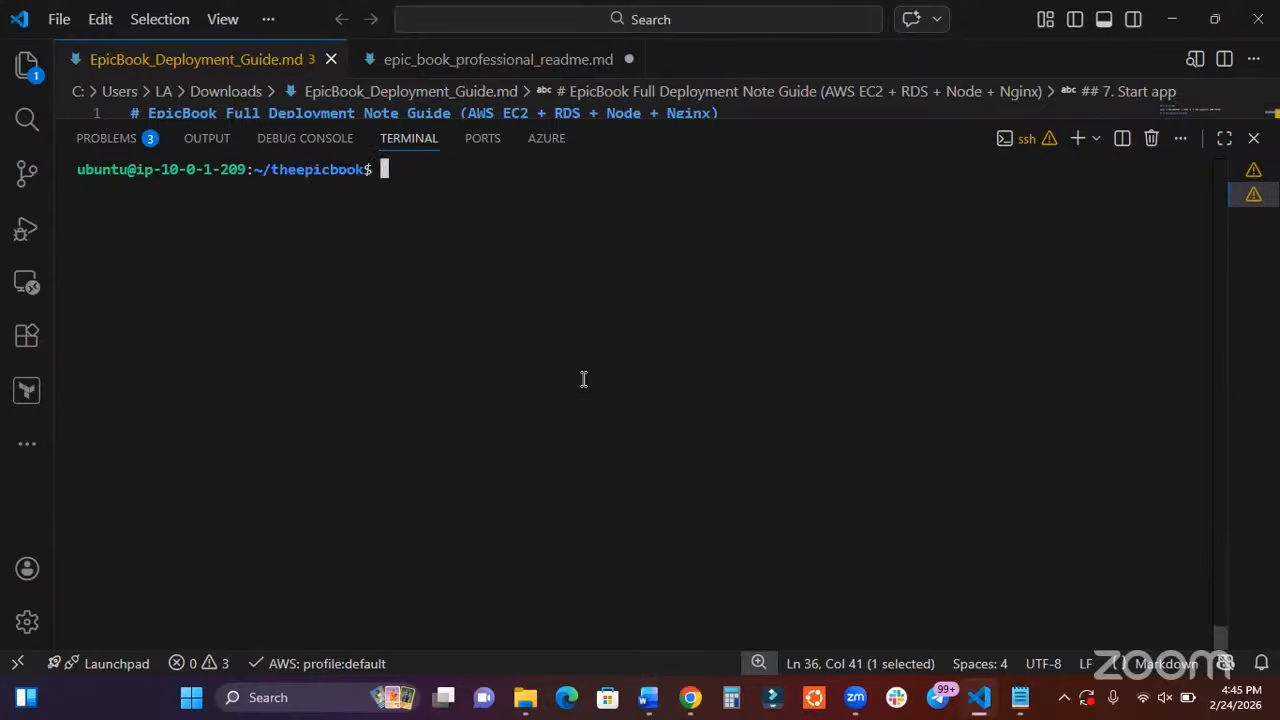
left_click(1020, 697)
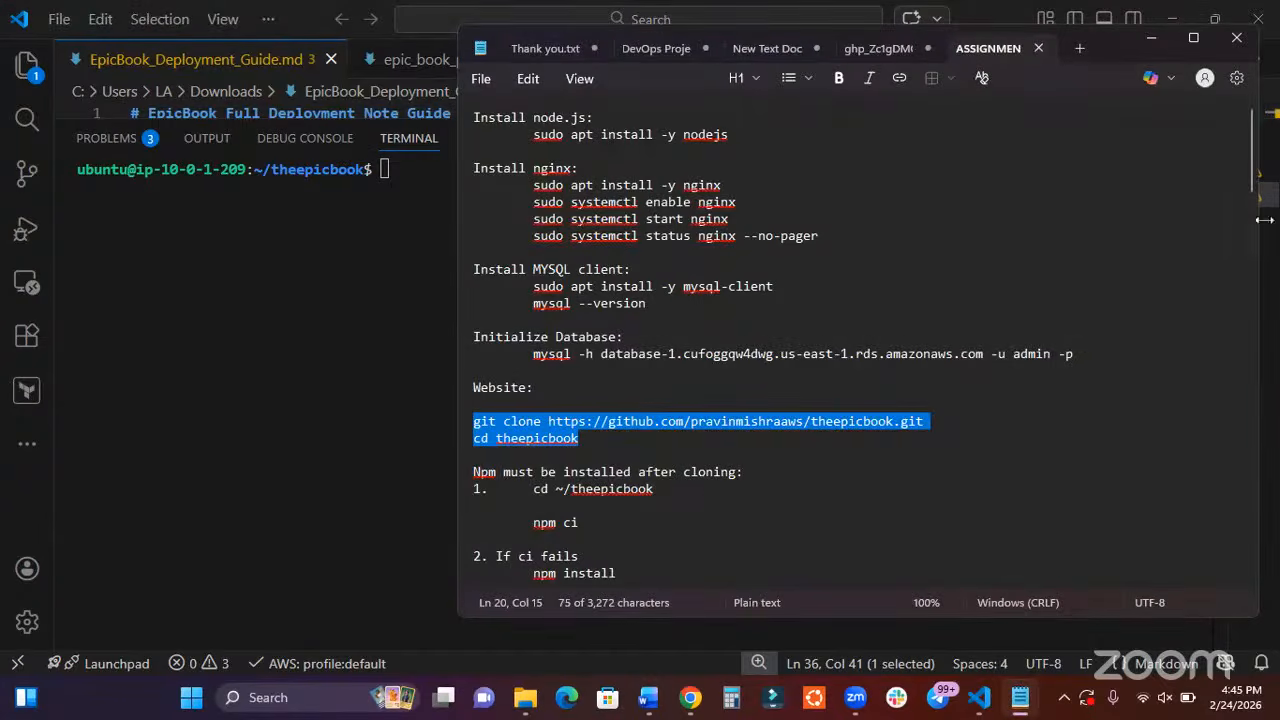
scroll(1257, 183, "down", 5)
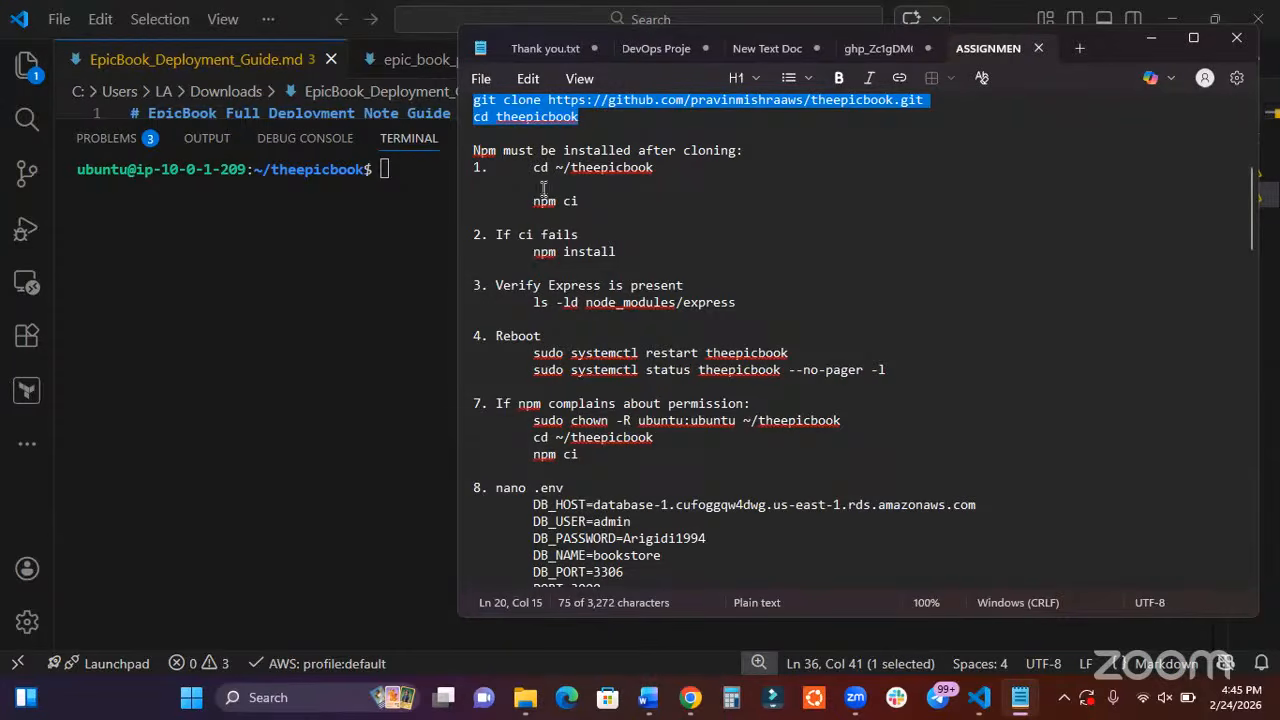
Run npm ci in theepicbook to install the app's dependencies.
left_click(535, 203)
left_click_drag(535, 203, 582, 204)
key("ctrl+c")
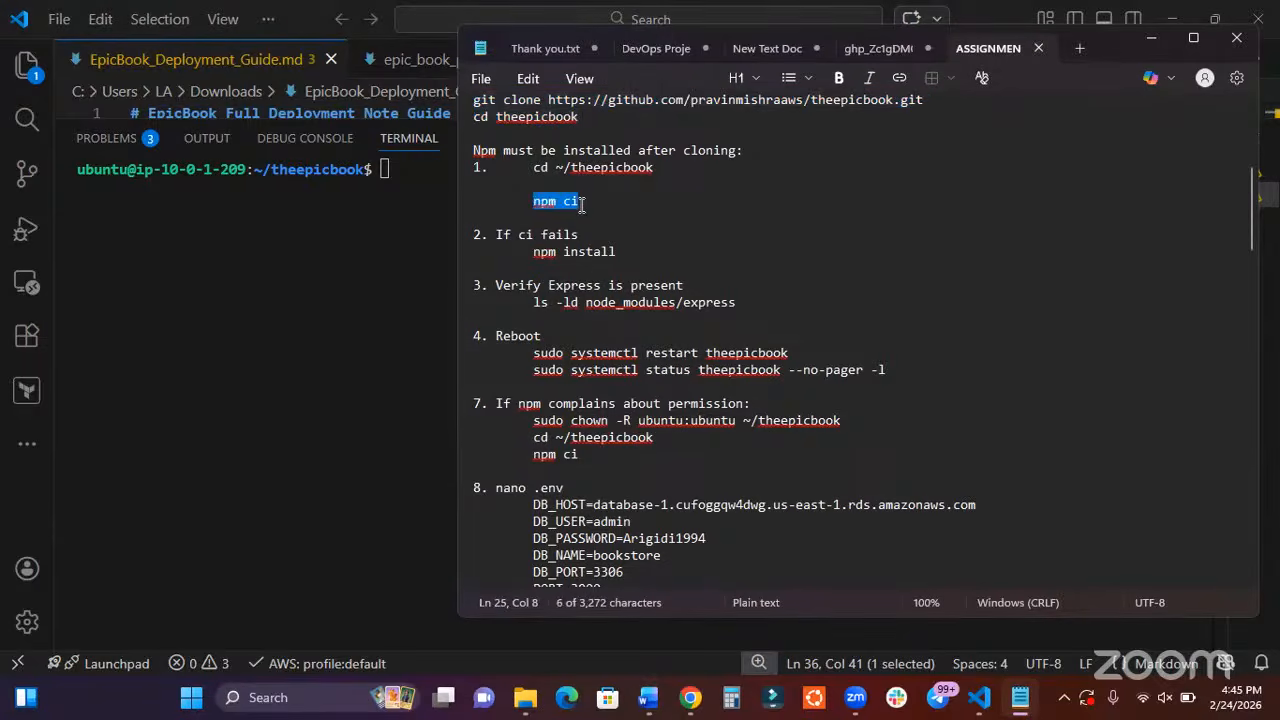
left_click(401, 162)
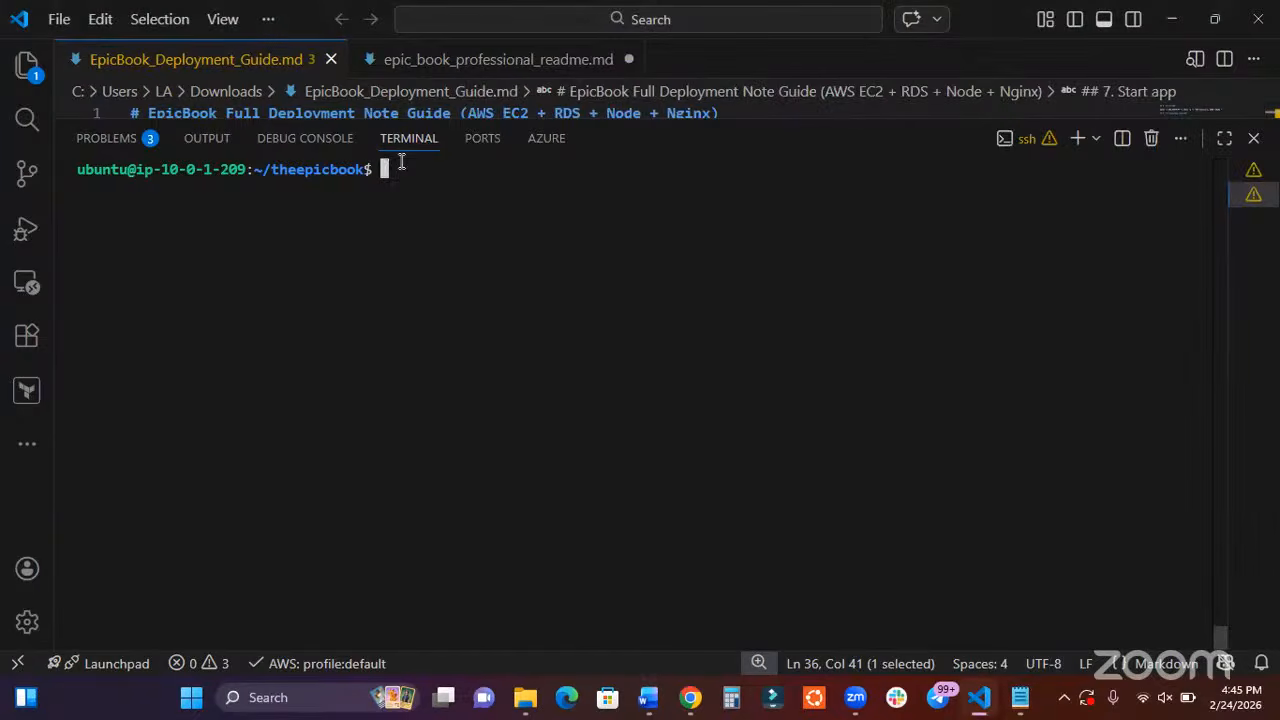
key("ctrl+v")
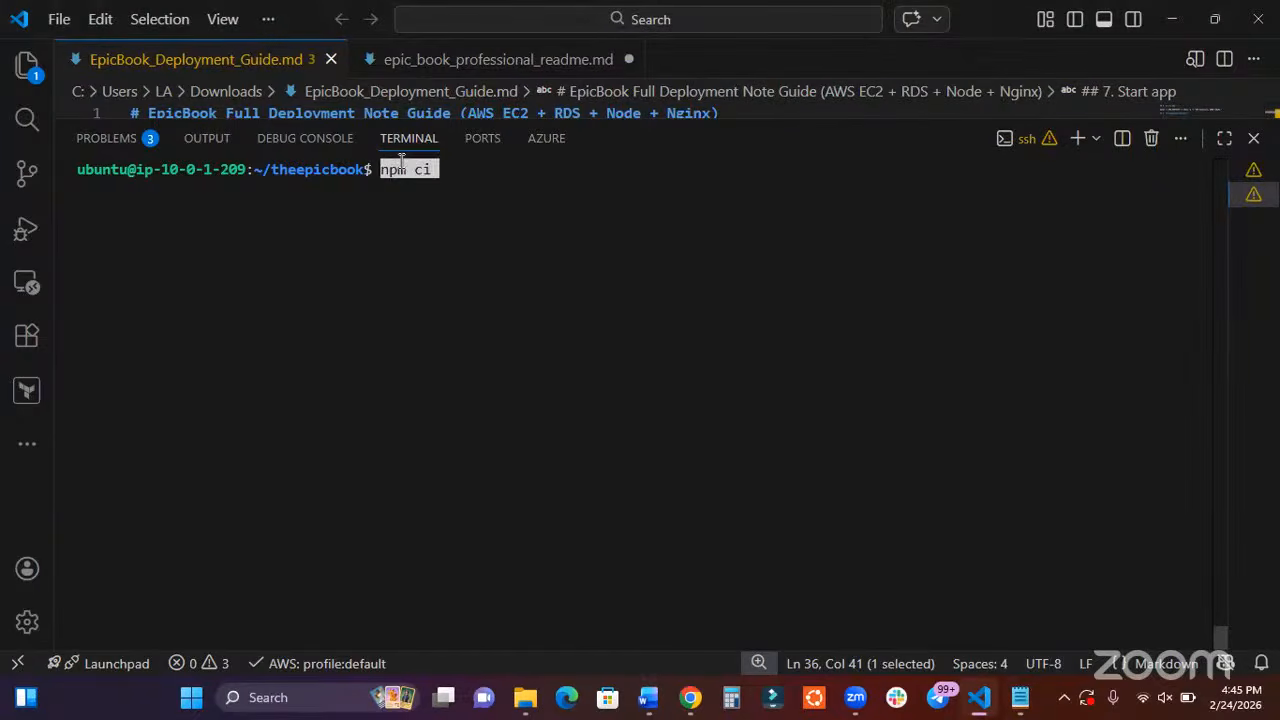
key("Return")
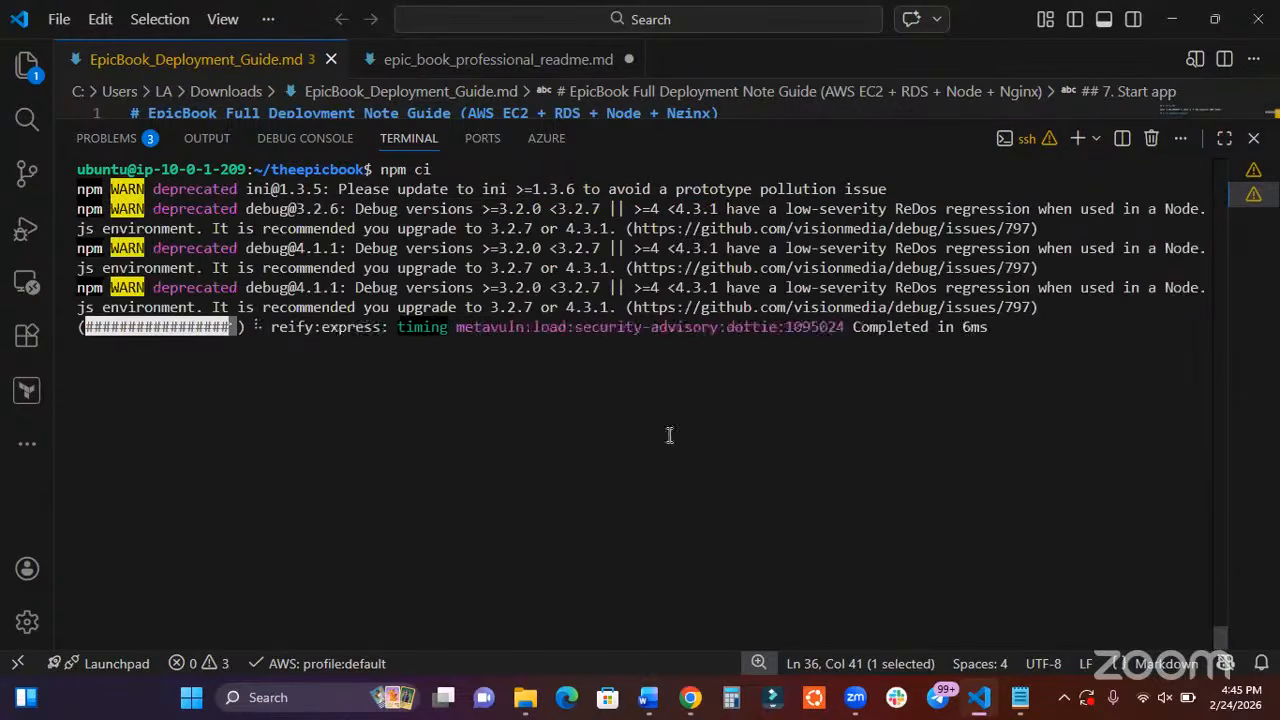
Copy the 'ls -ld node_modules/express' check from ASSIGNMENT 2.txt.
left_click(1020, 703)
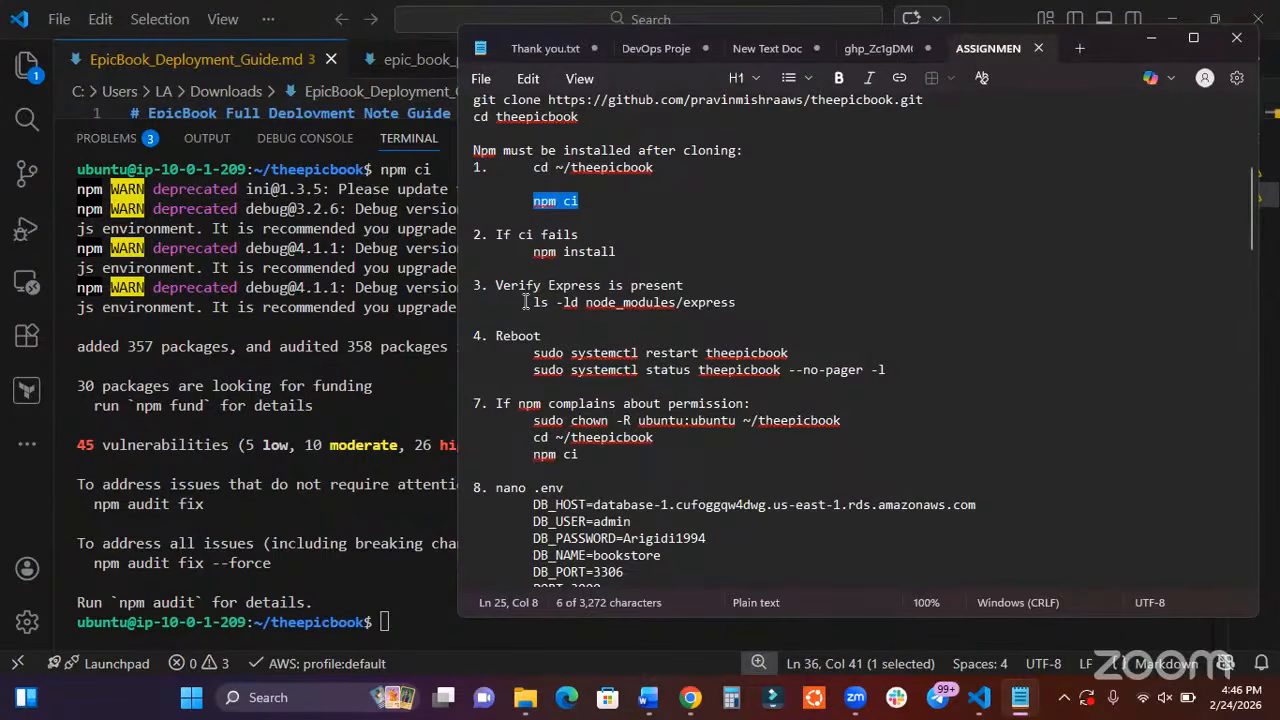
left_click_drag(531, 302, 744, 306)
key("ctrl+c")
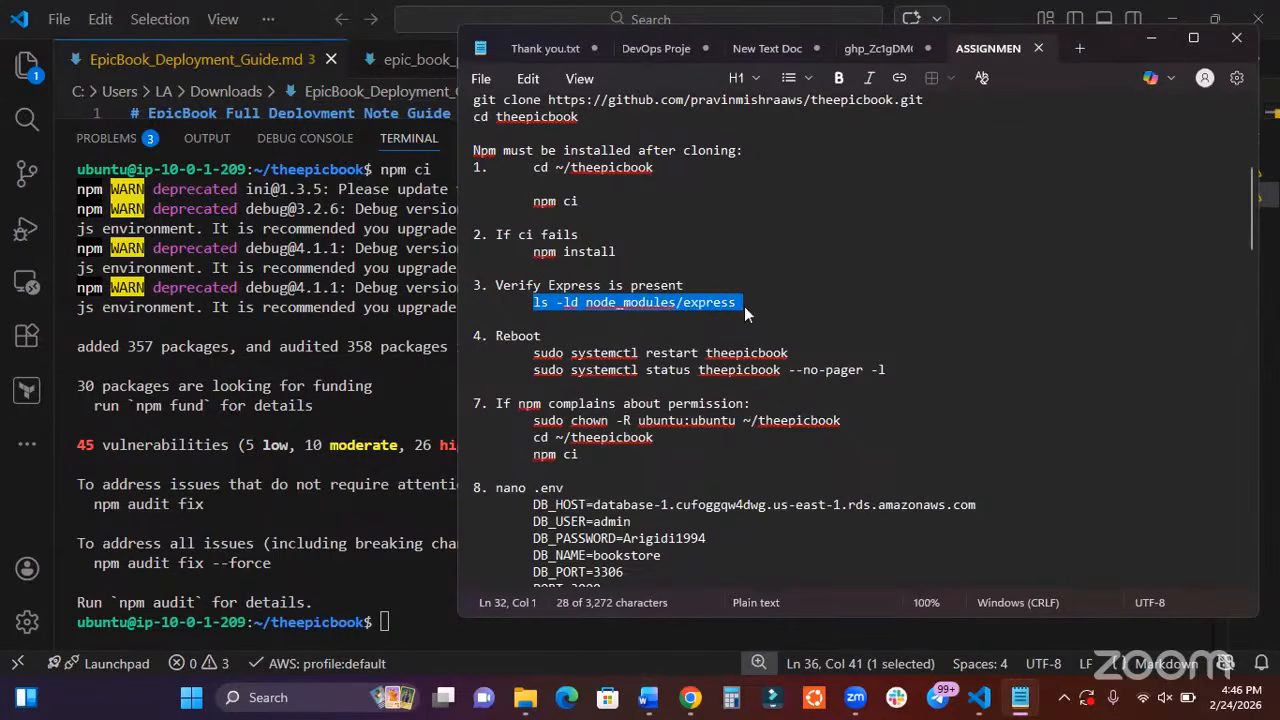
left_click(388, 401)
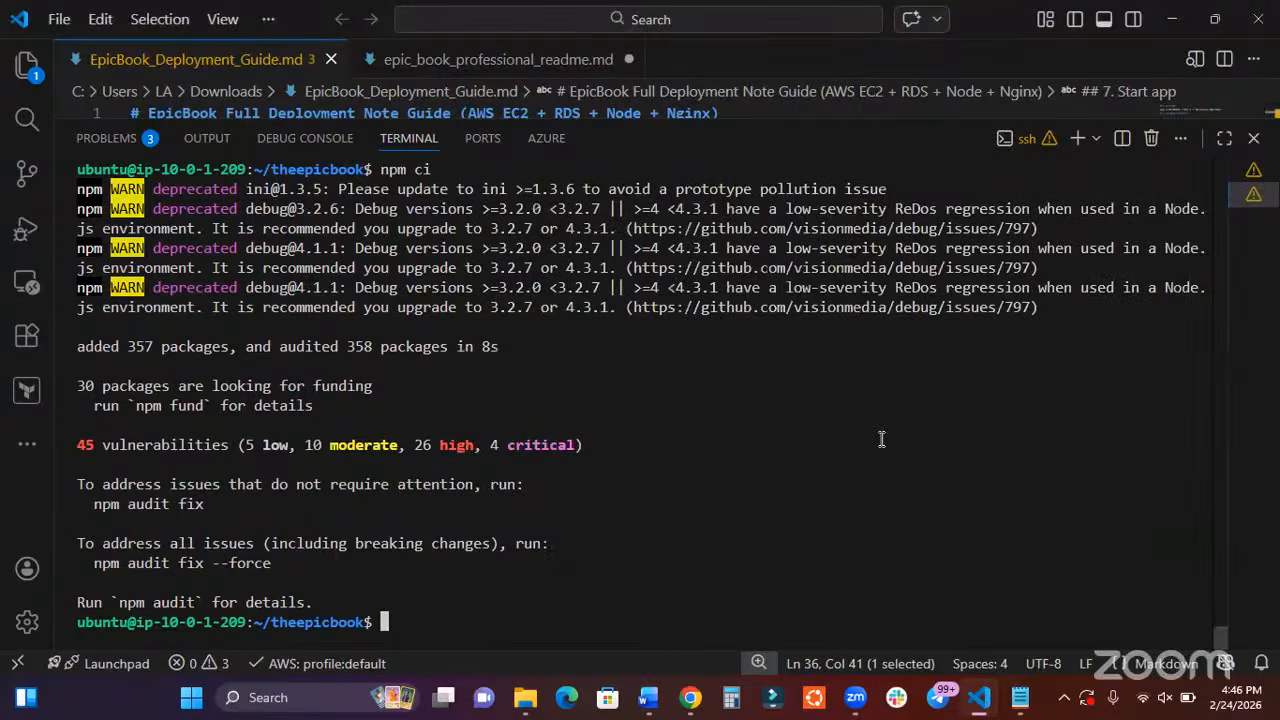
Verify node_modules/express exists and restart the theepicbook service, confirming it's active (running).
key("ctrl+l")
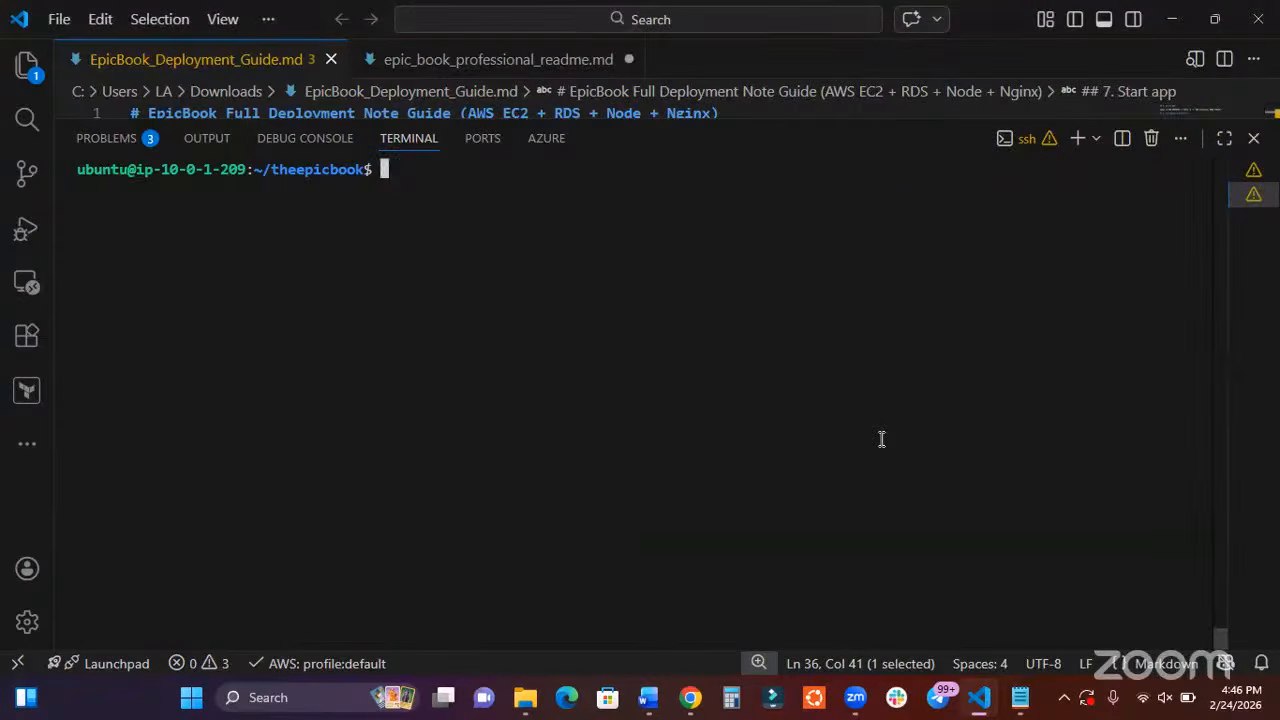
key("ctrl+v")
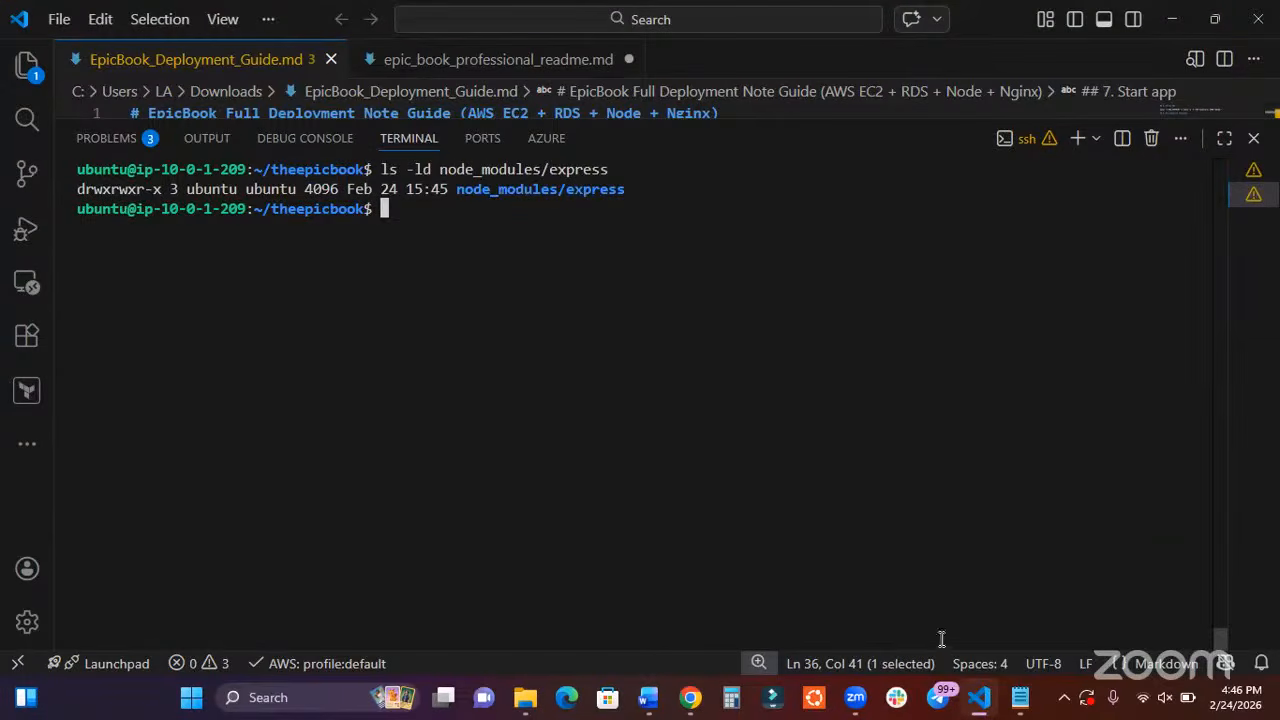
left_click(1027, 705)
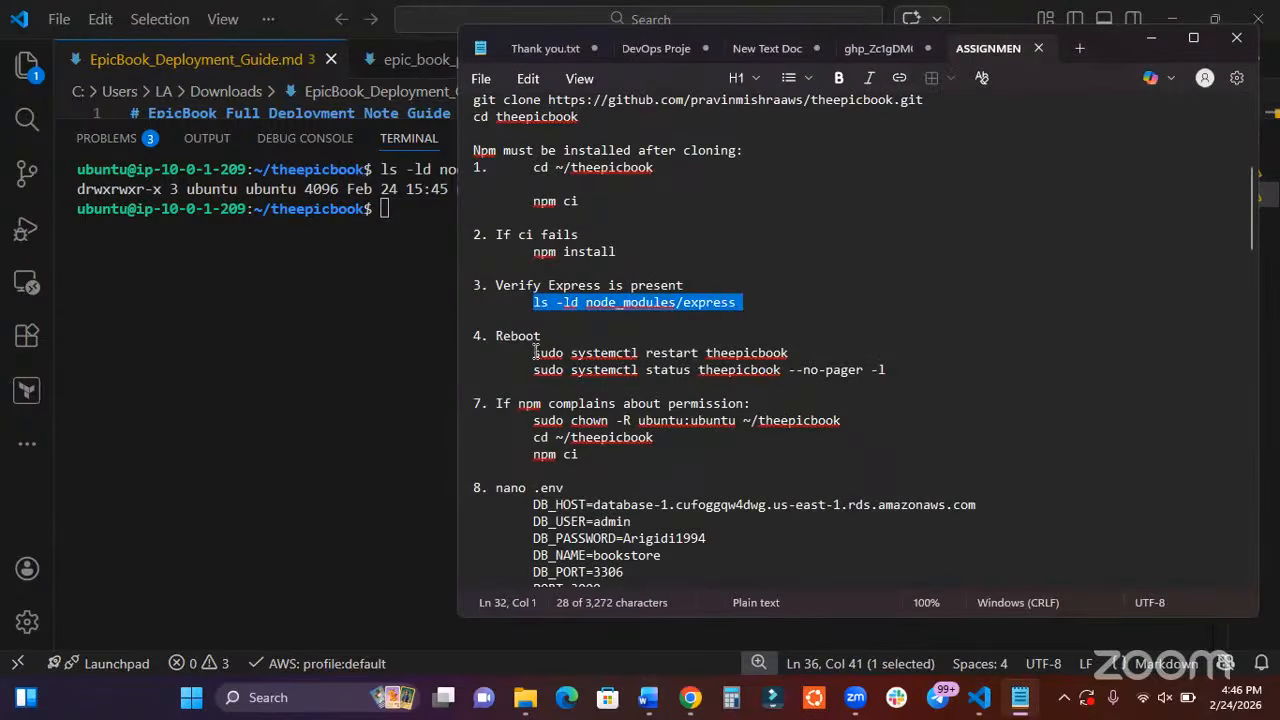
left_click_drag(535, 352, 679, 386)
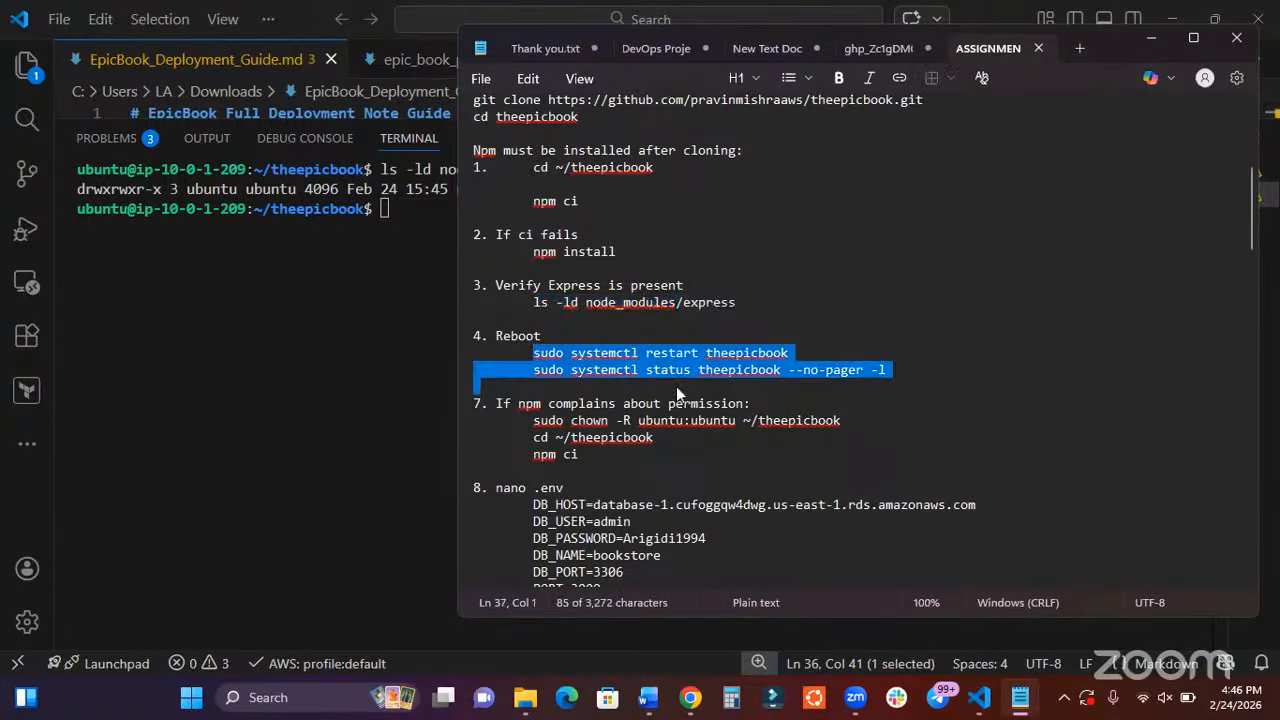
left_click(427, 227)
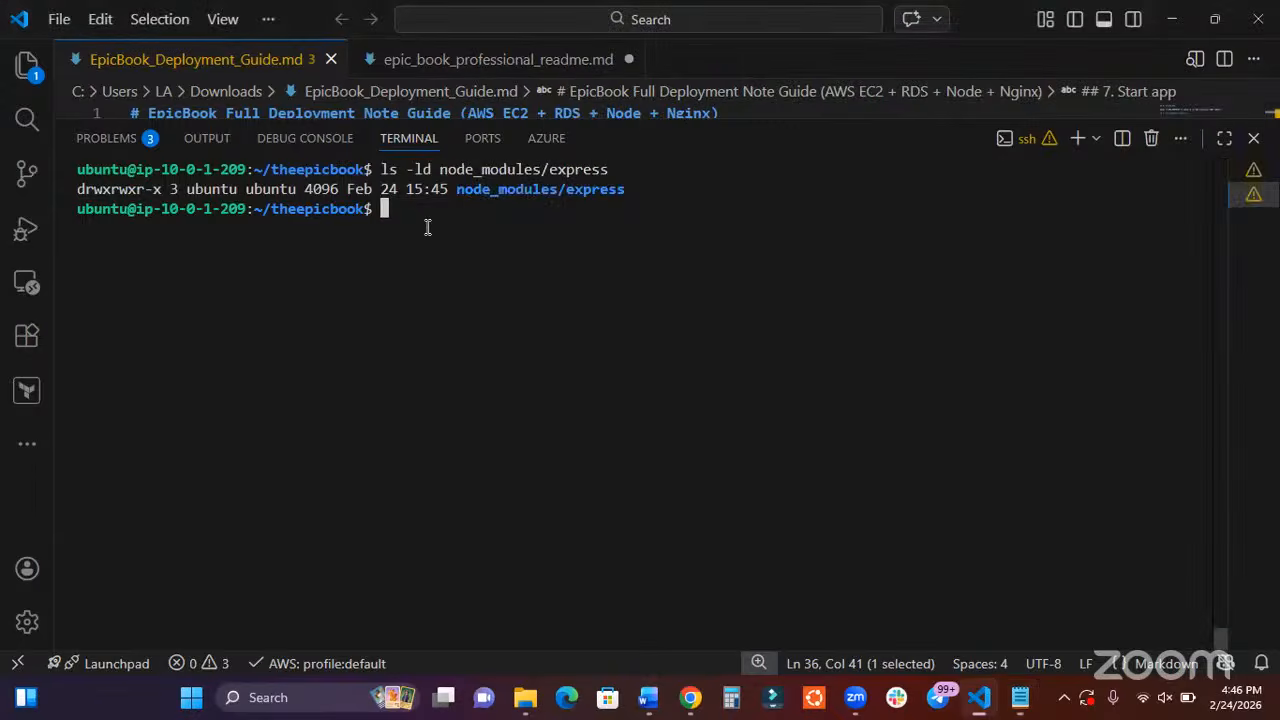
type("sudo systemctl restart theepicbook         sudo systemctl status theepicbook --no-pager -l")
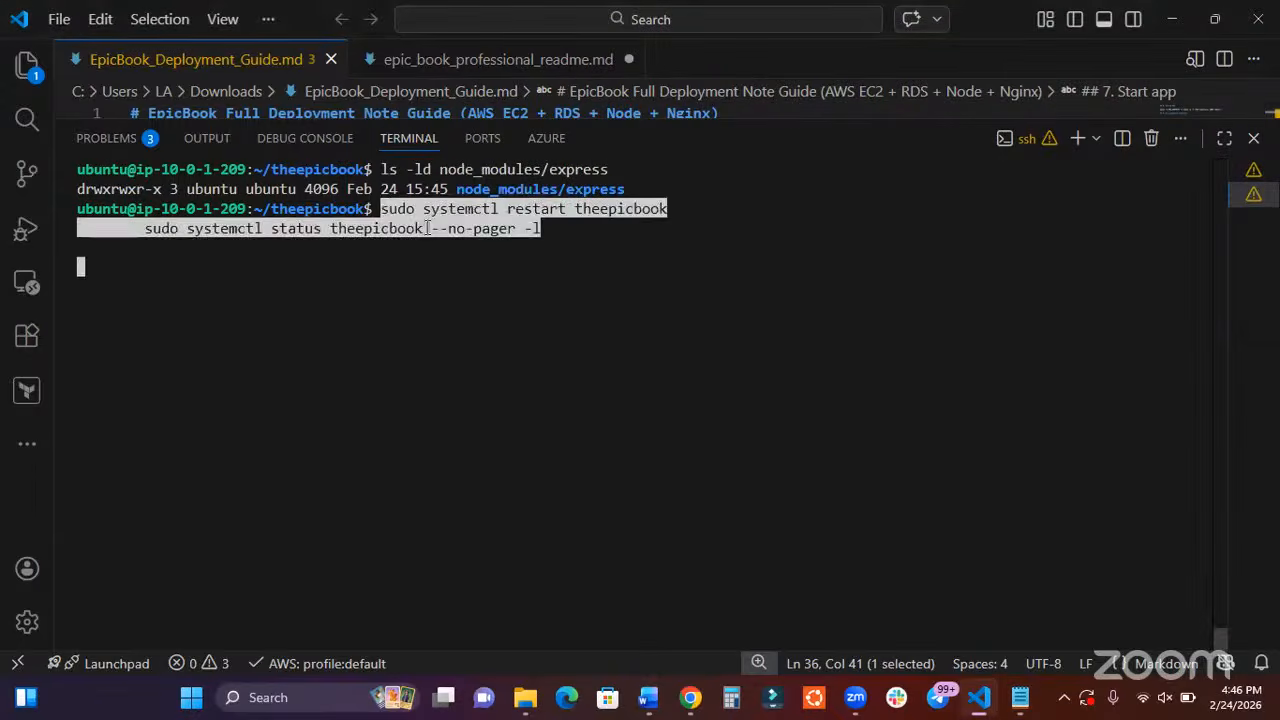
key("Return")
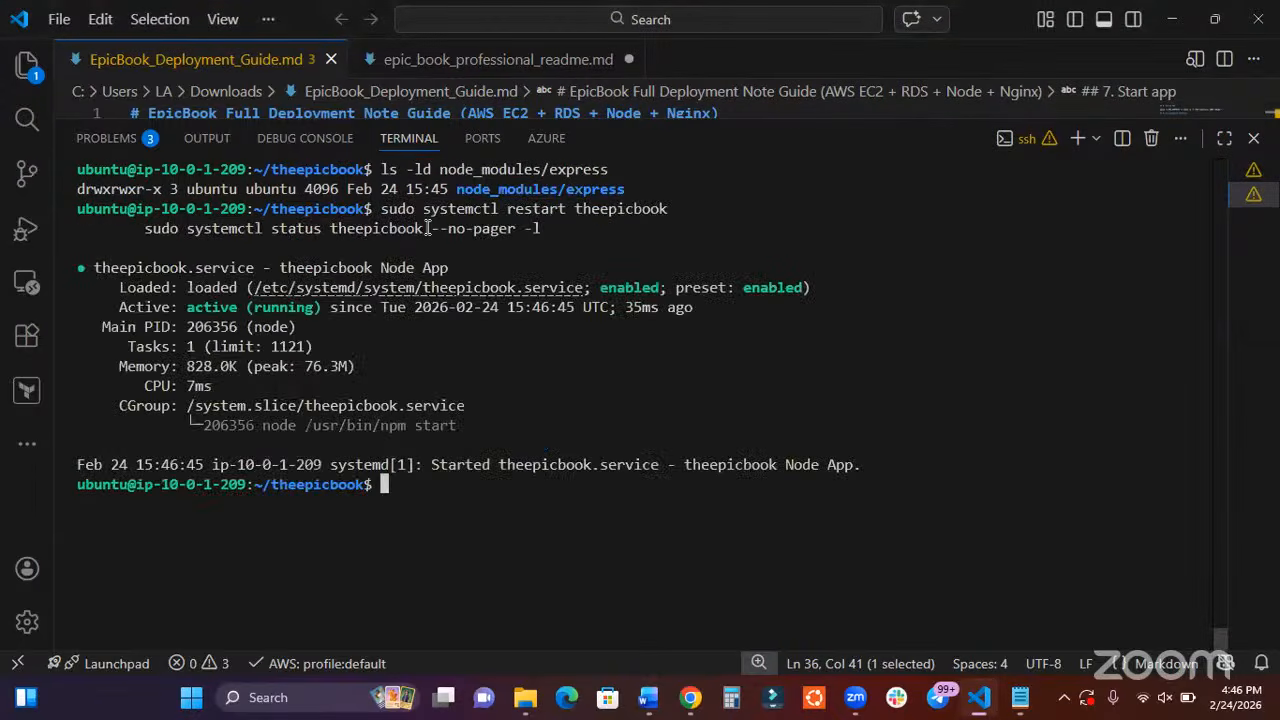
key("ctrl+l")
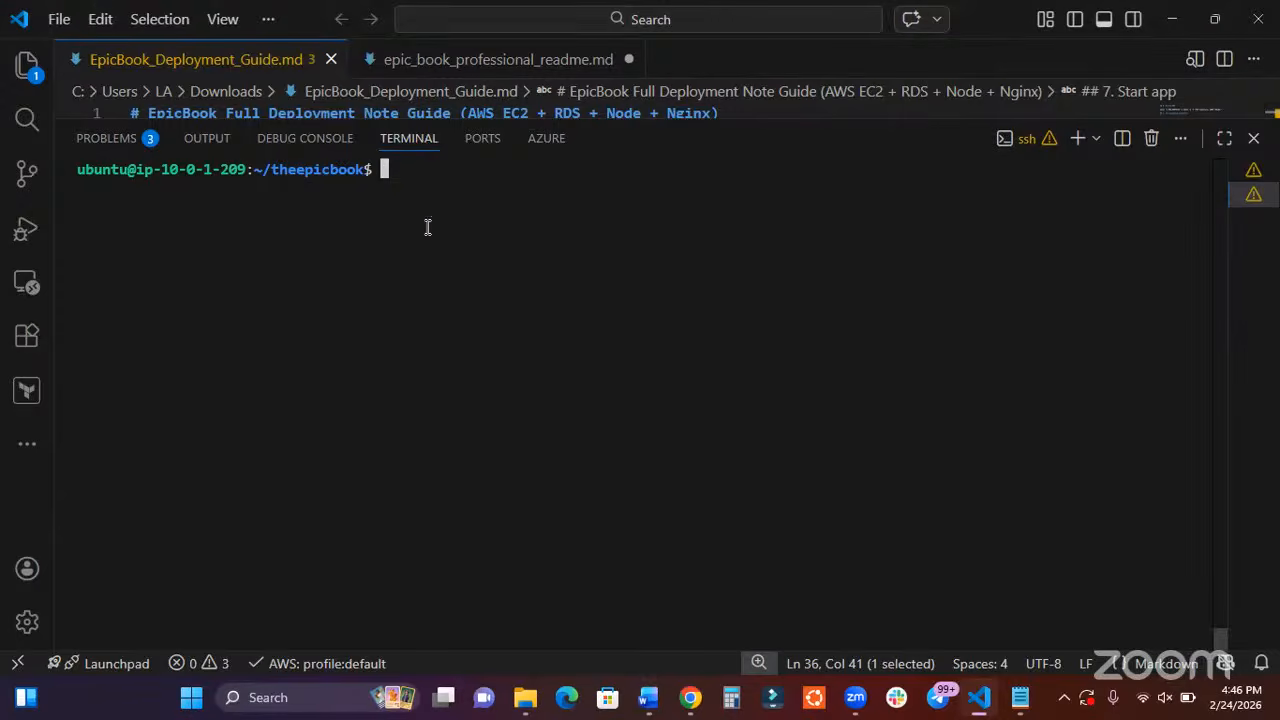
left_click(1020, 697)
left_click(1015, 427)
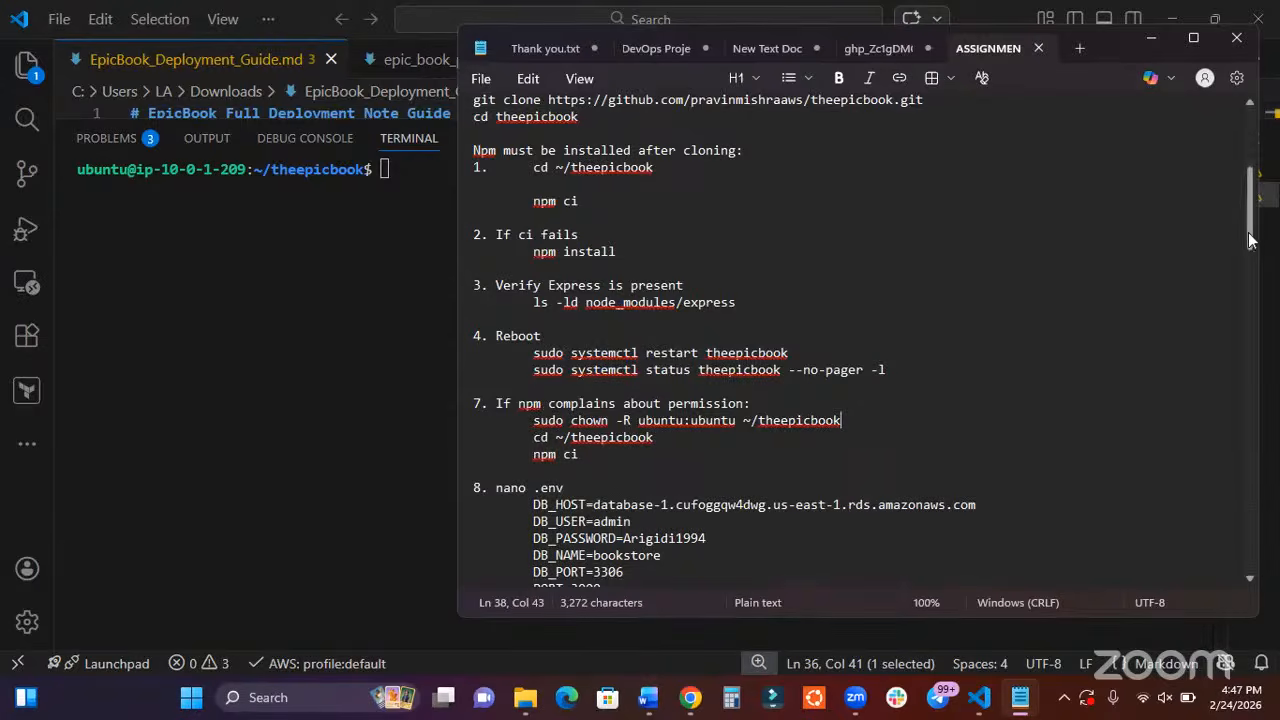
Open a new .env file in nano inside theepicbook.
left_click_drag(1249, 240, 1249, 268)
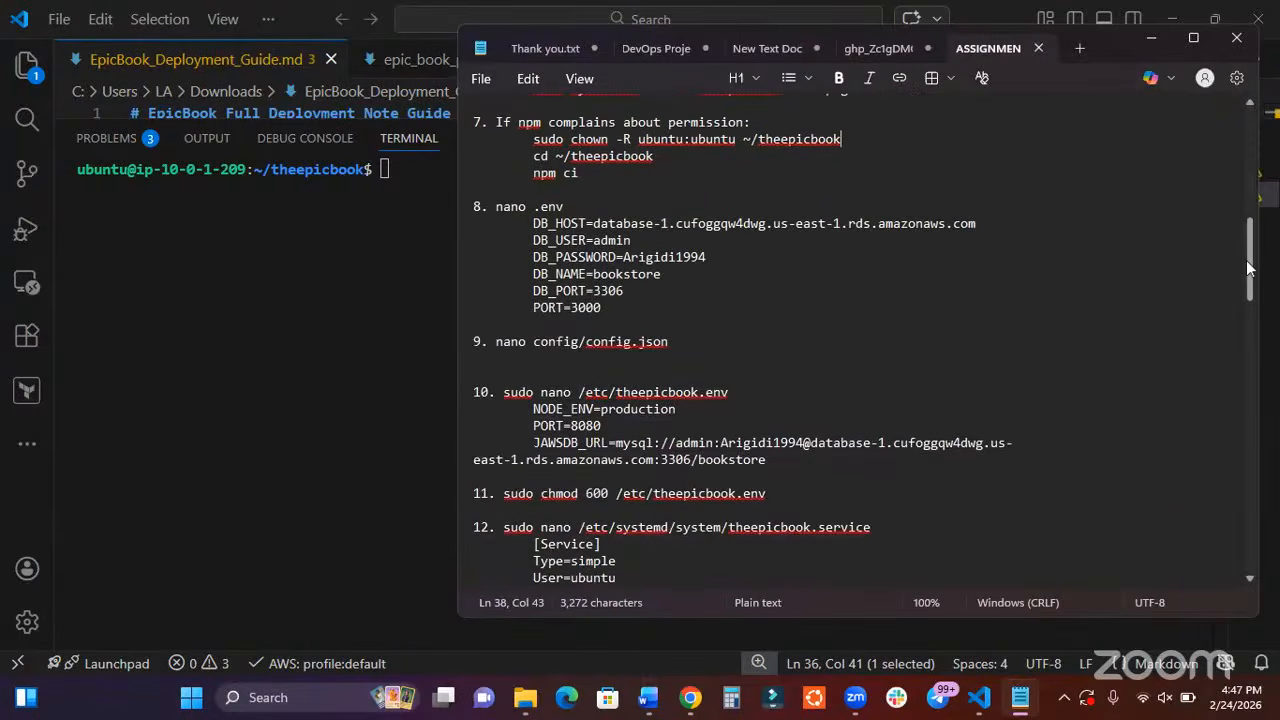
left_click_drag(493, 206, 568, 204)
key("ctrl+c")
left_click(497, 207)
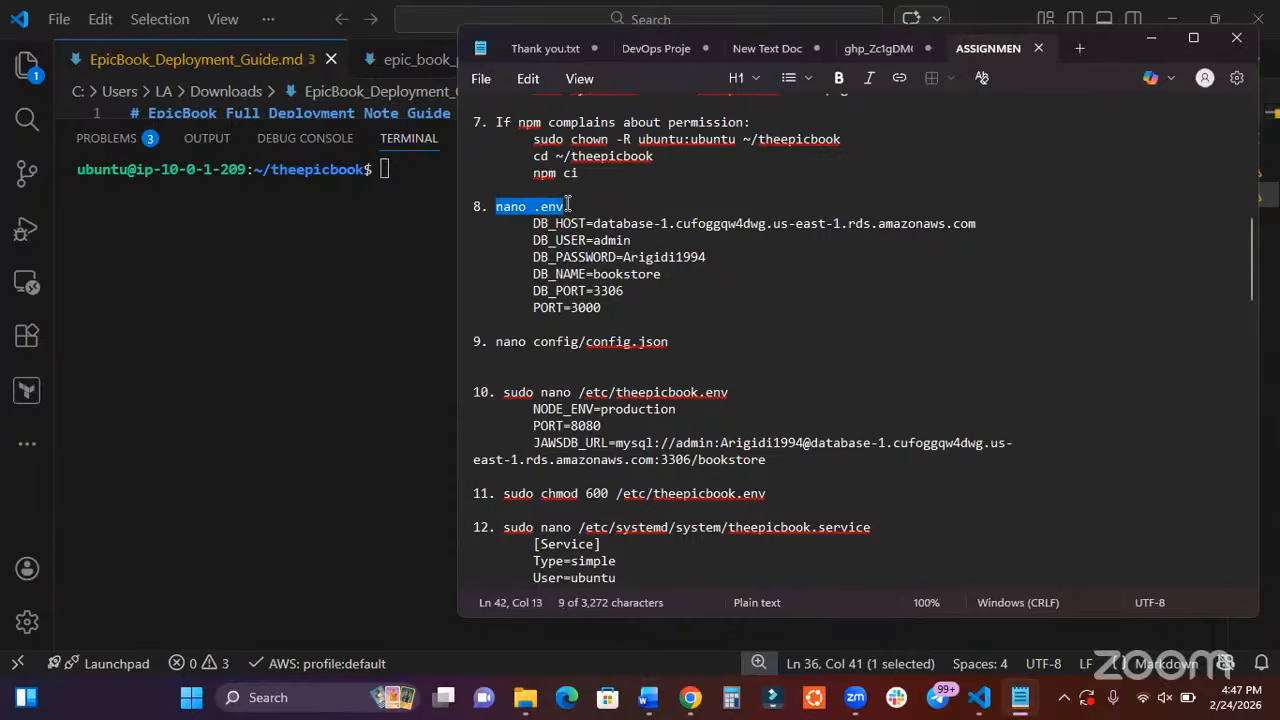
left_click(387, 187)
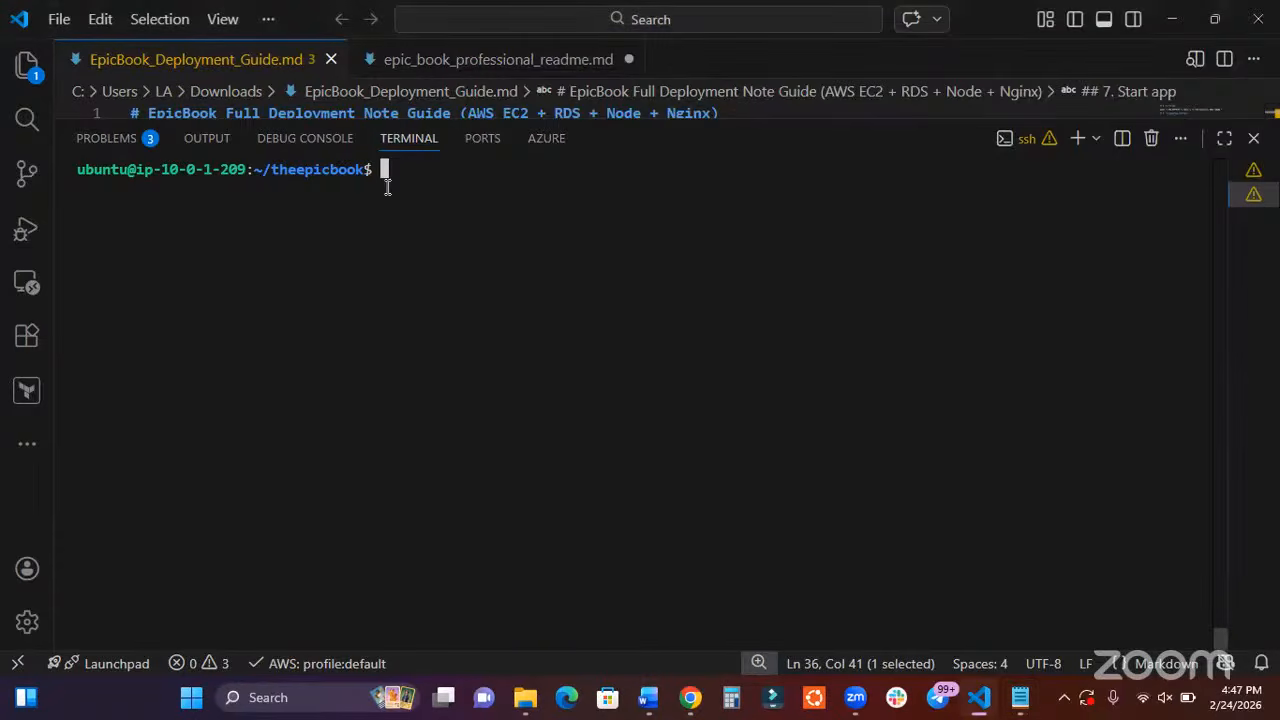
key("ctrl+v")
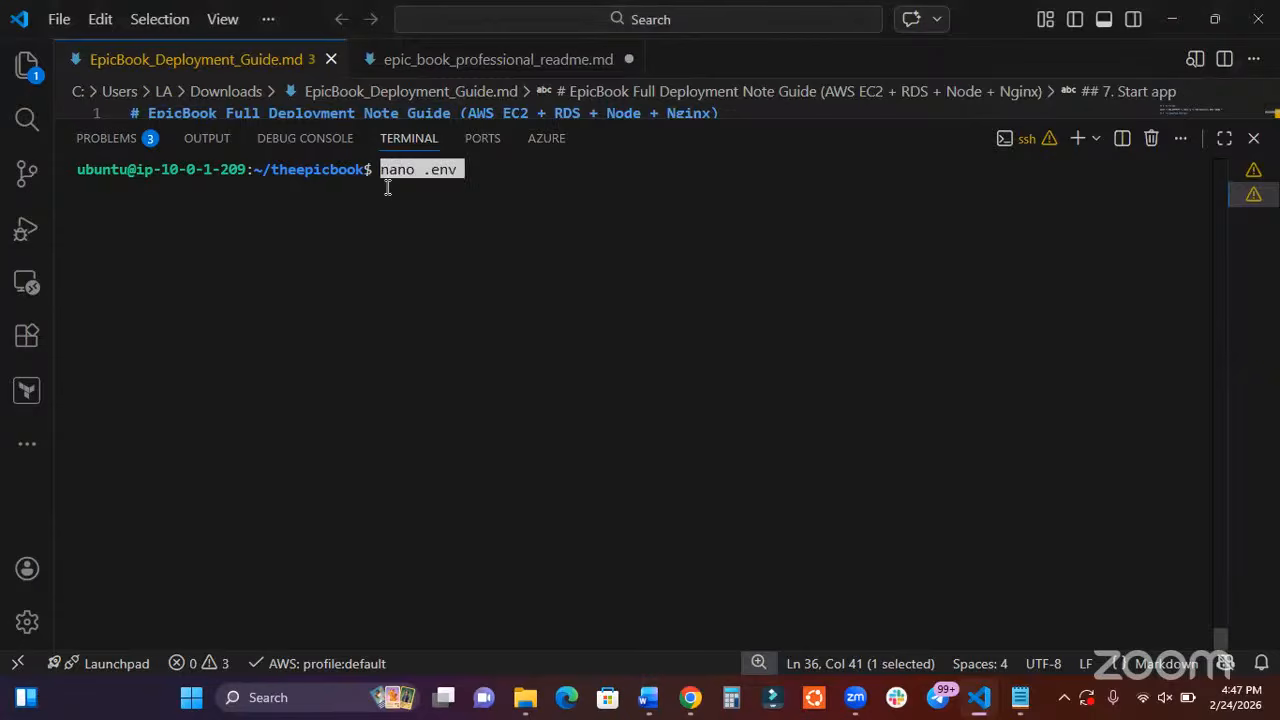
key("Return")
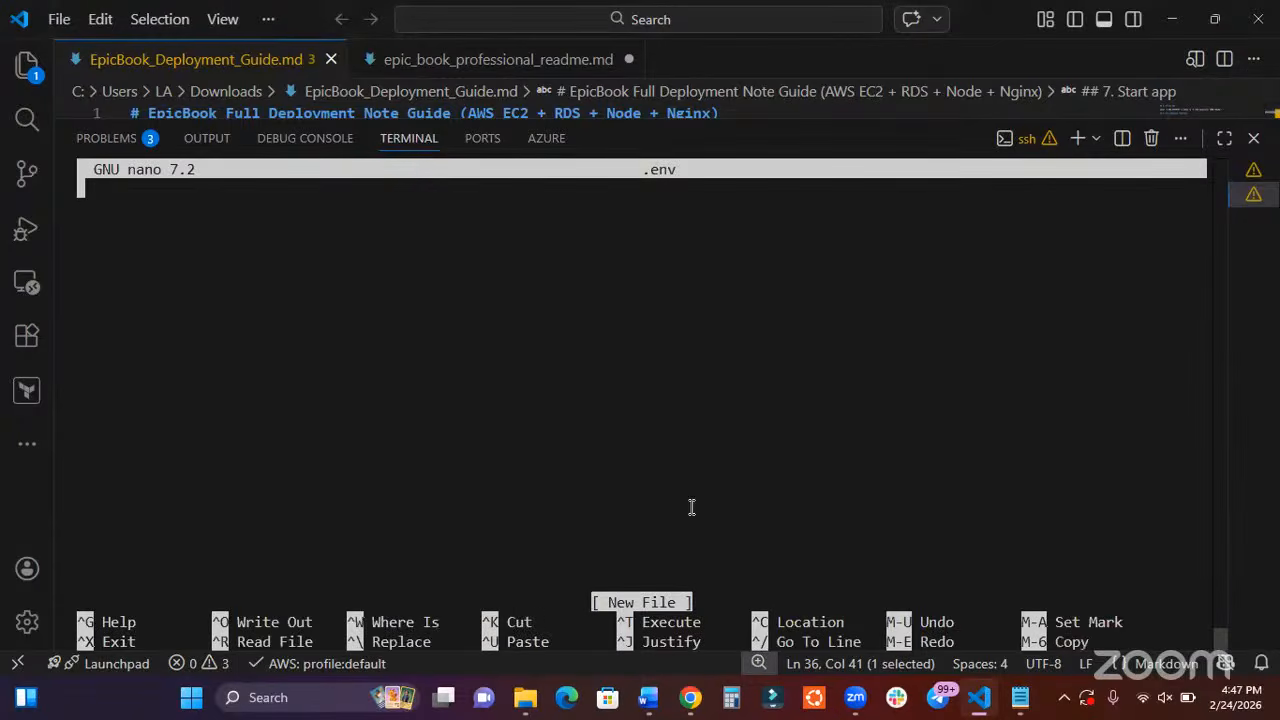
Paste the six database settings ending PORT=3000 into .env and save it.
left_click(1020, 697)
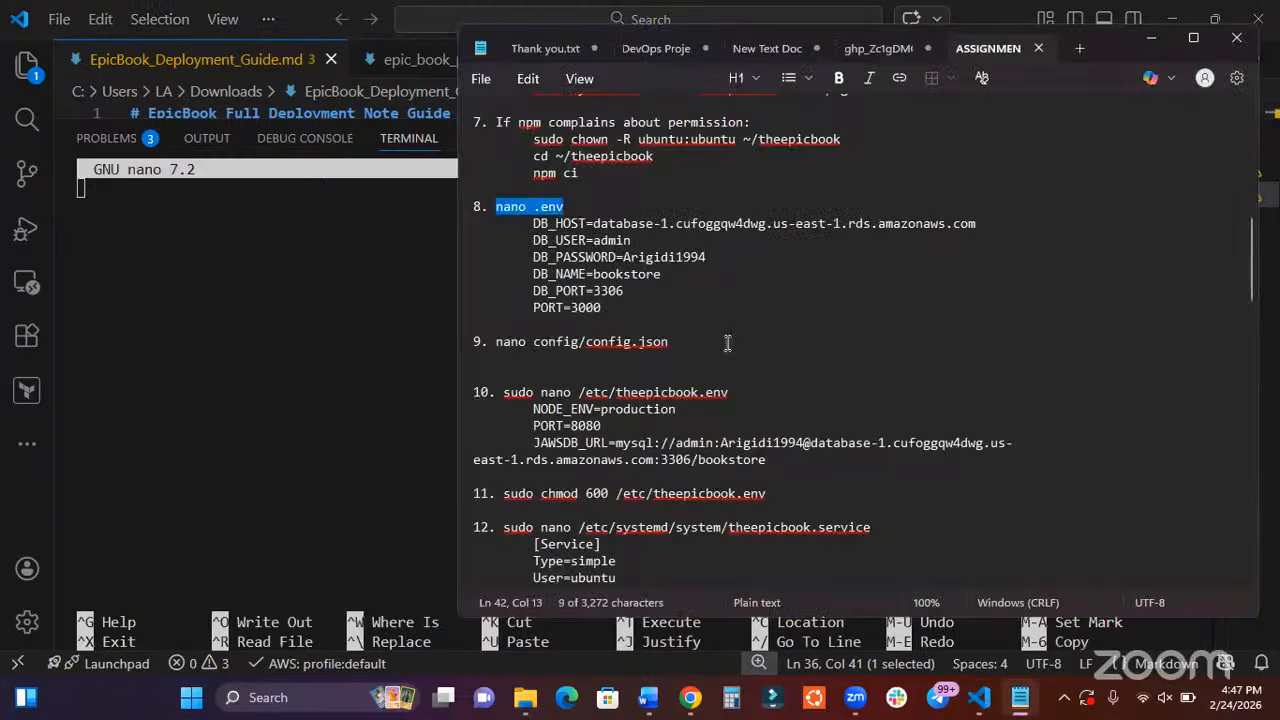
left_click(533, 226)
left_click(612, 311, "shift")
key("ctrl+c")
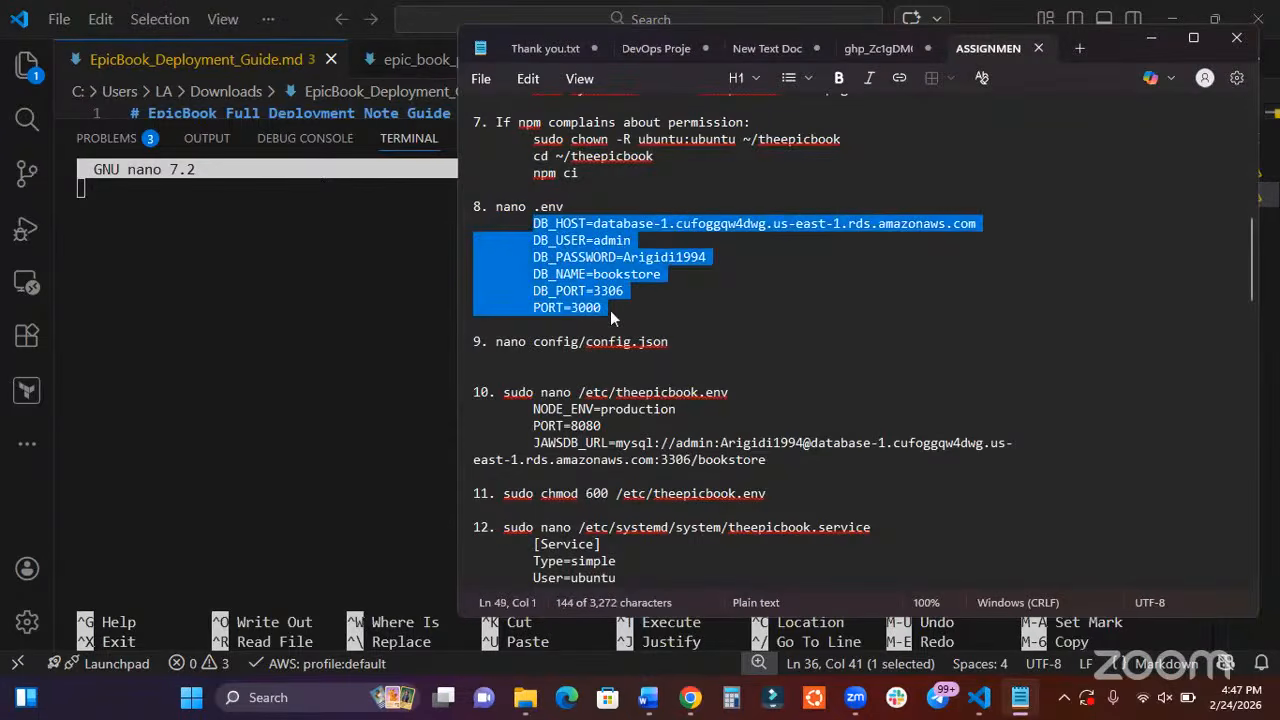
left_click(317, 275)
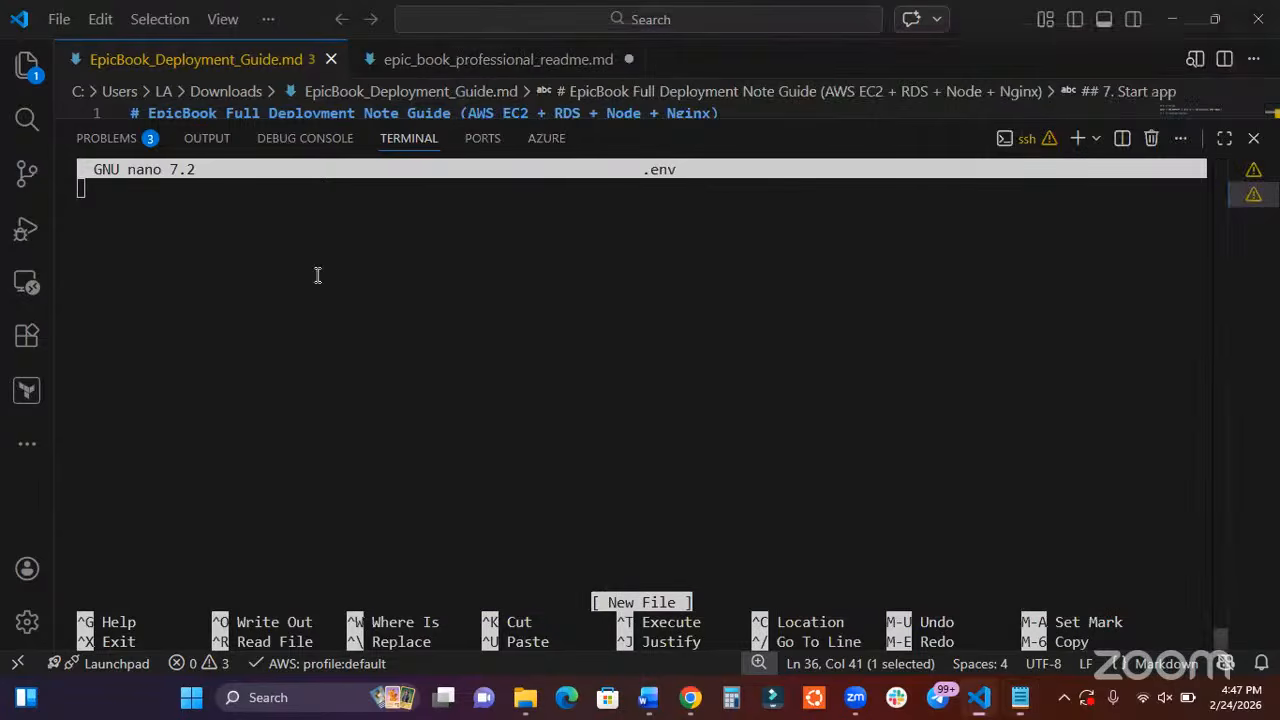
key("ctrl+v")
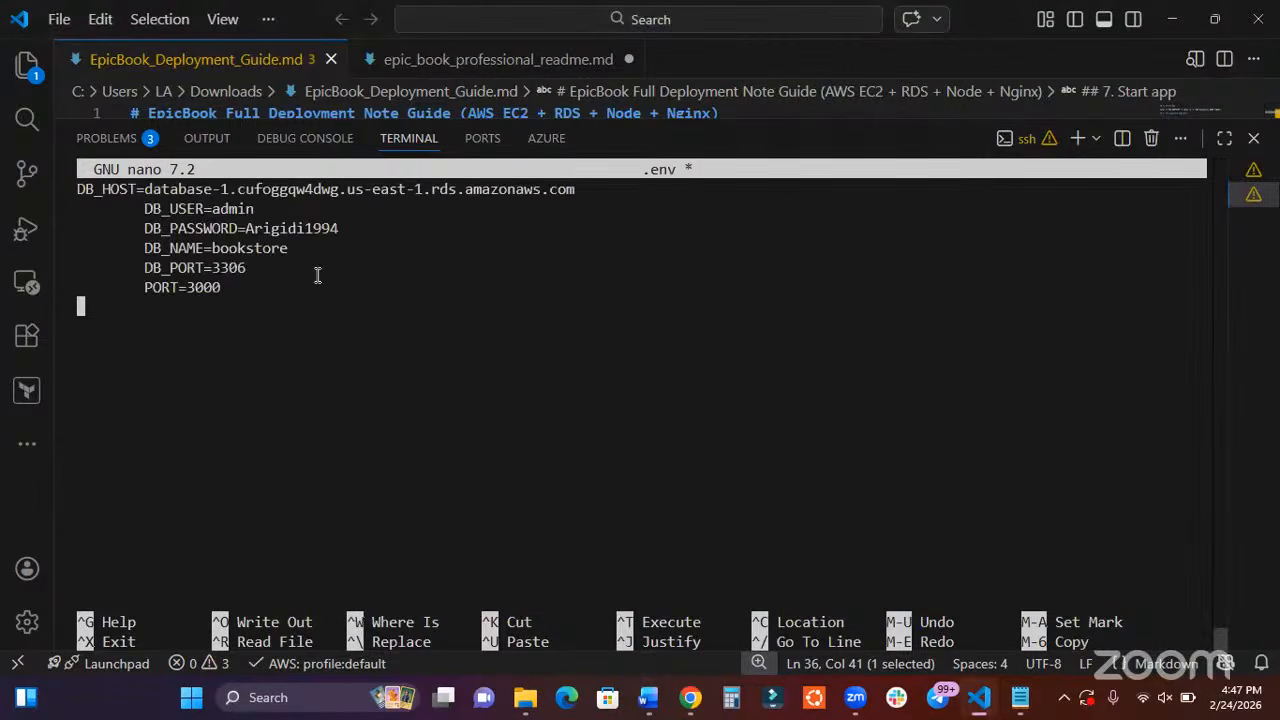
key("ctrl+o")
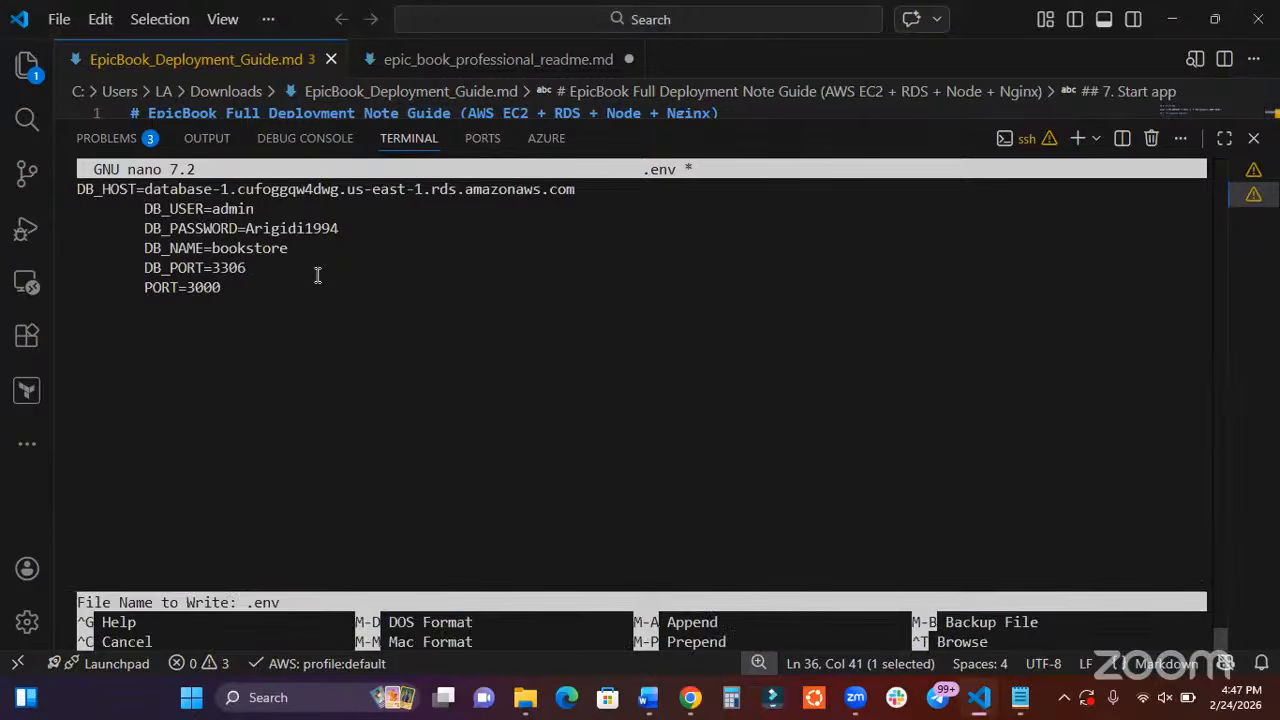
key("Return")
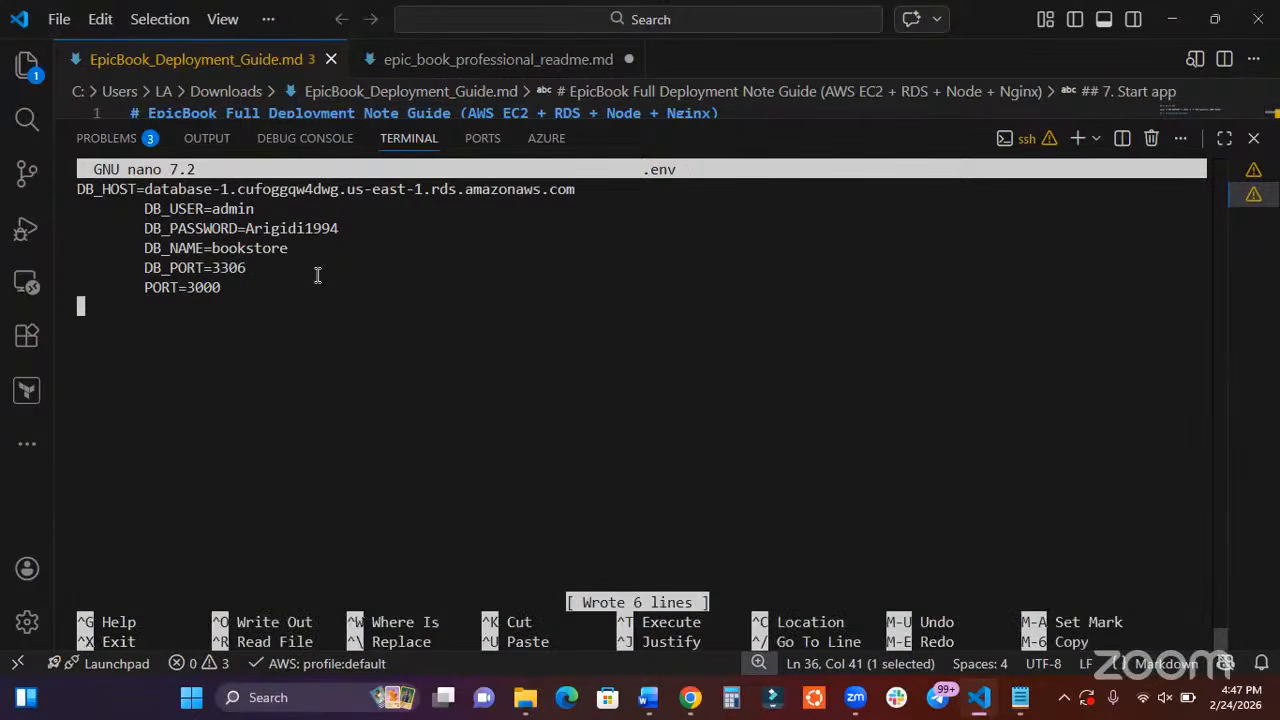
key("ctrl+x")
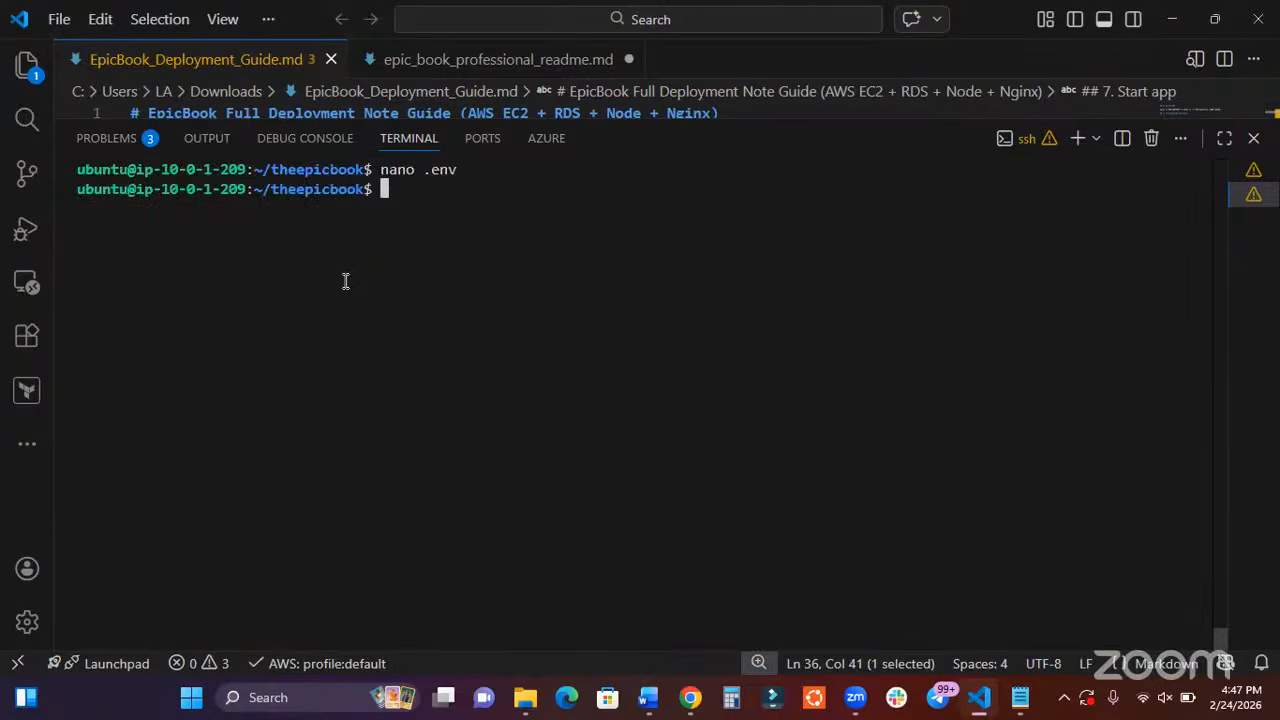
left_click(1021, 698)
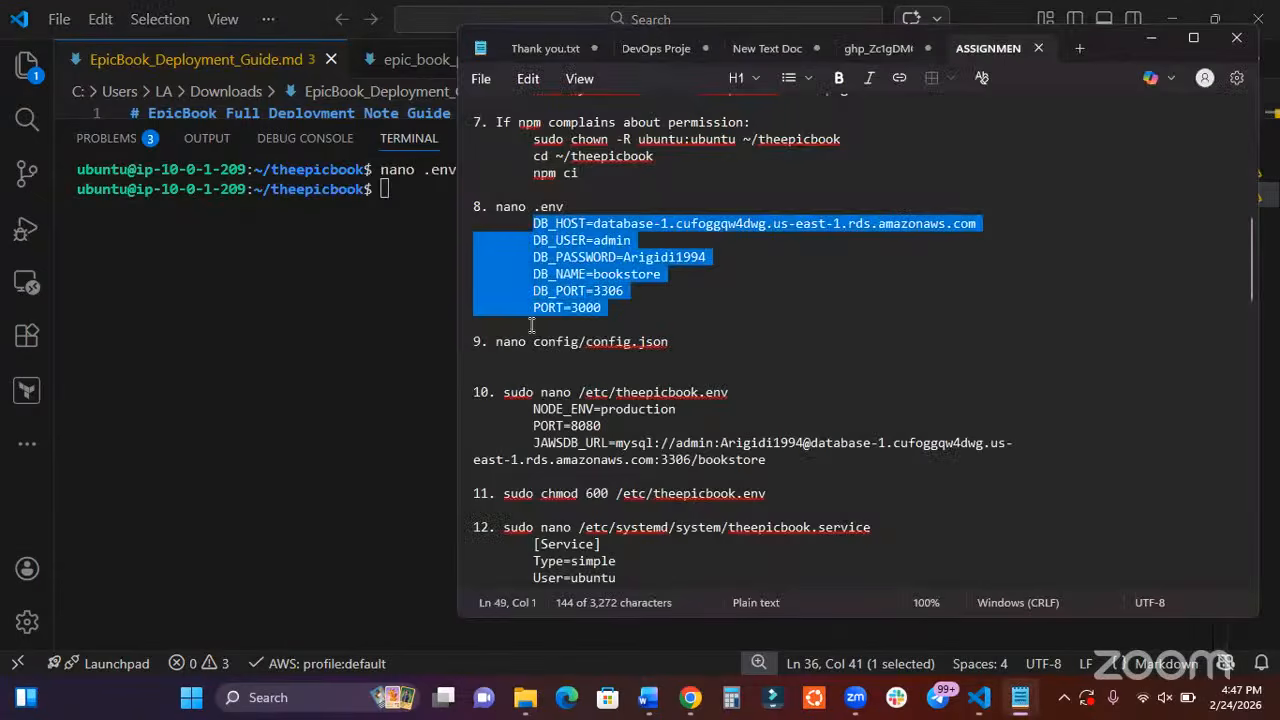
left_click_drag(497, 343, 674, 340)
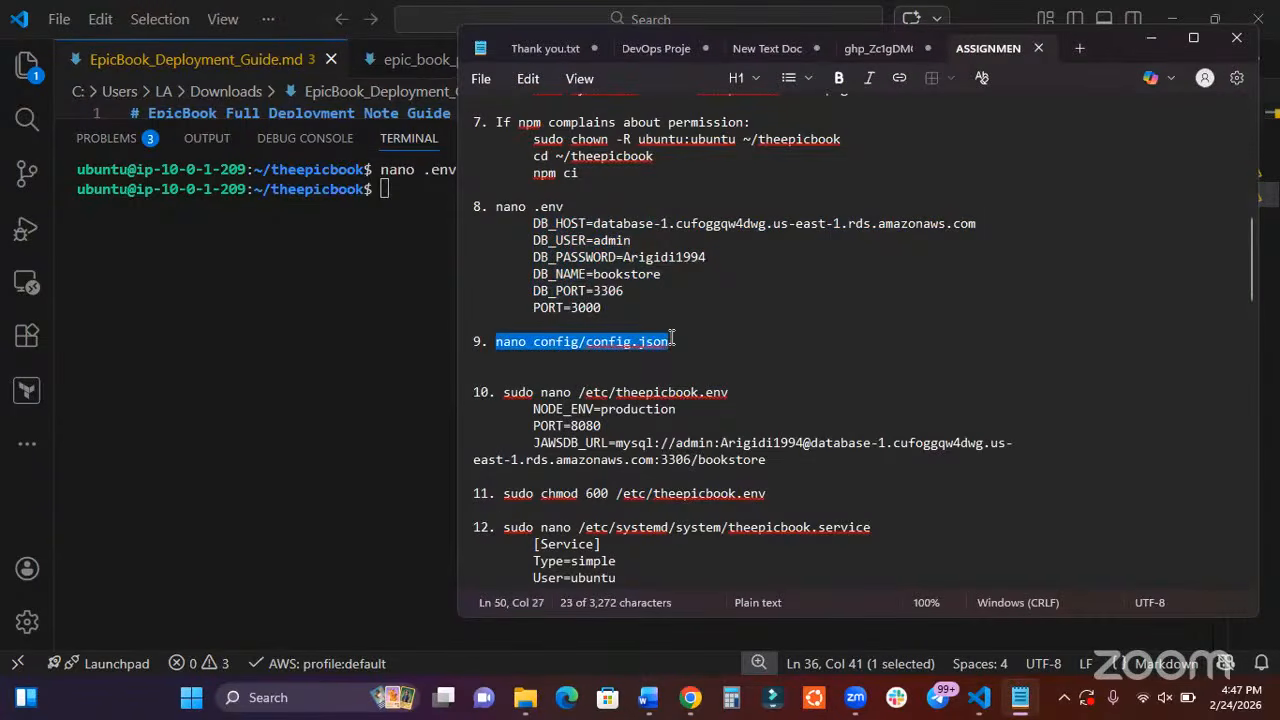
Open config/config.json in nano and change the development username from root to admin.
left_click(313, 257)
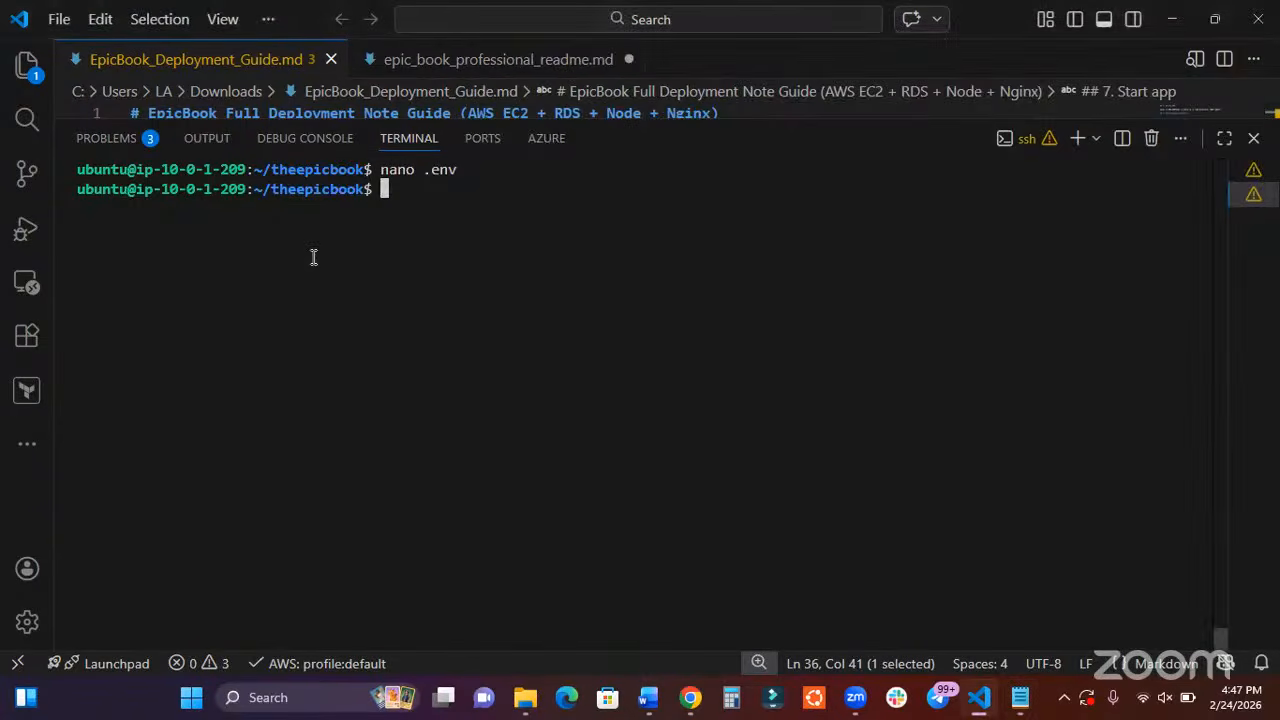
key("ctrl+v")
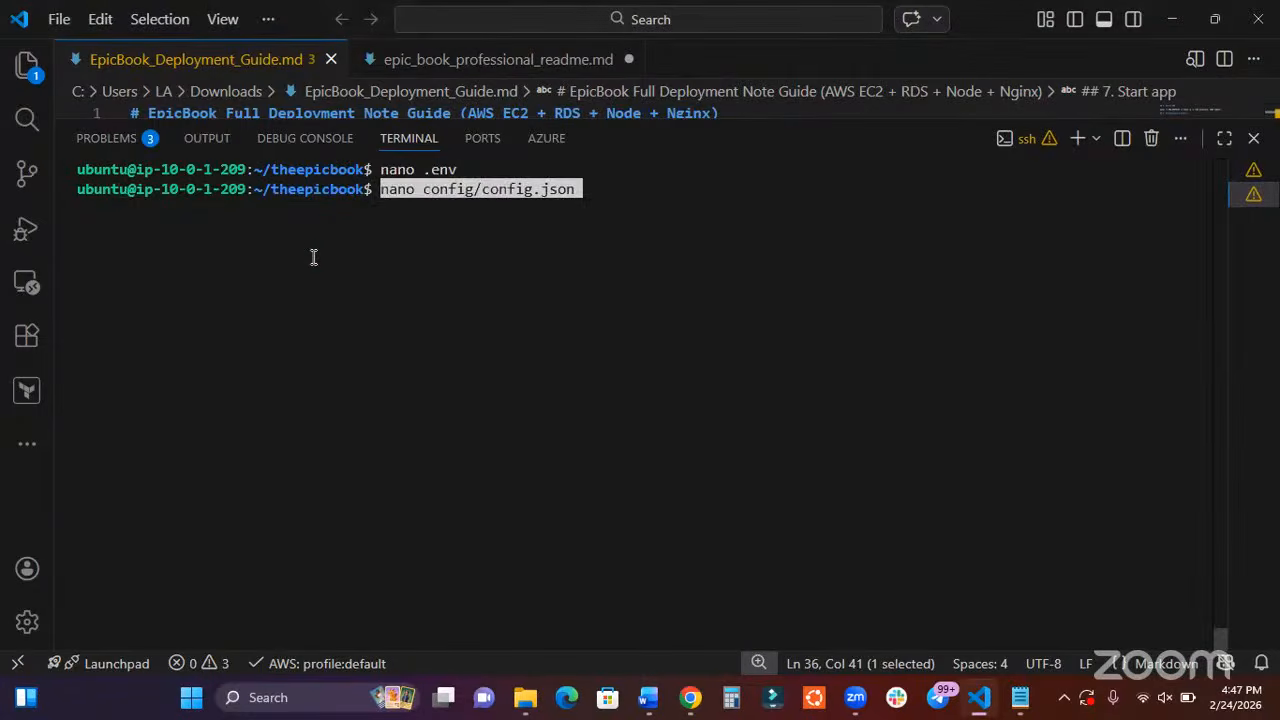
key("Return")
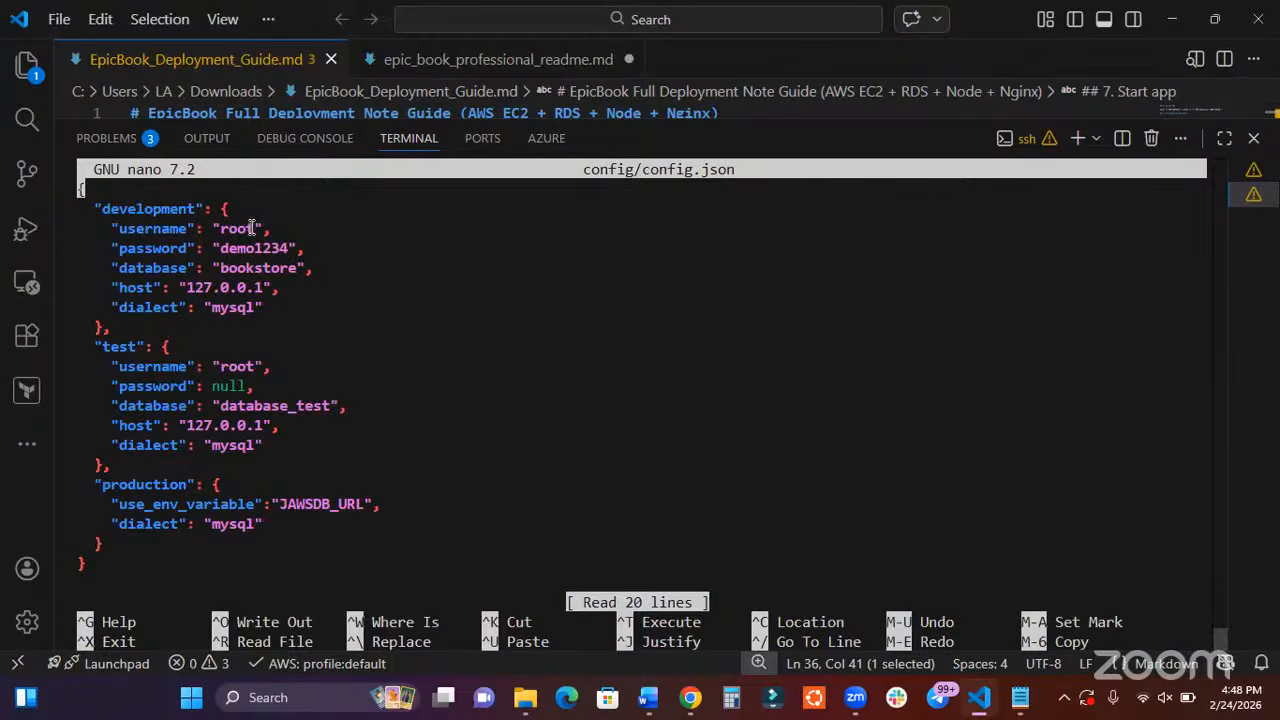
key("Down")
key("Down")
key("Down")
key("Up")
key("Right")
key("Right")
key("Right")
key("Right")
key("Right")
key("Right")
key("Right")
key("Right")
key("Right")
key("Right")
key("Right")
key("Right")
key("Right")
key("Right")
key("Right")
key("Right")
key("Right")
key("Right")
key("Right")
key("Right")
key("Right")
key("Right")
key("Right")
key("Right")
key("Left")
key("Left")
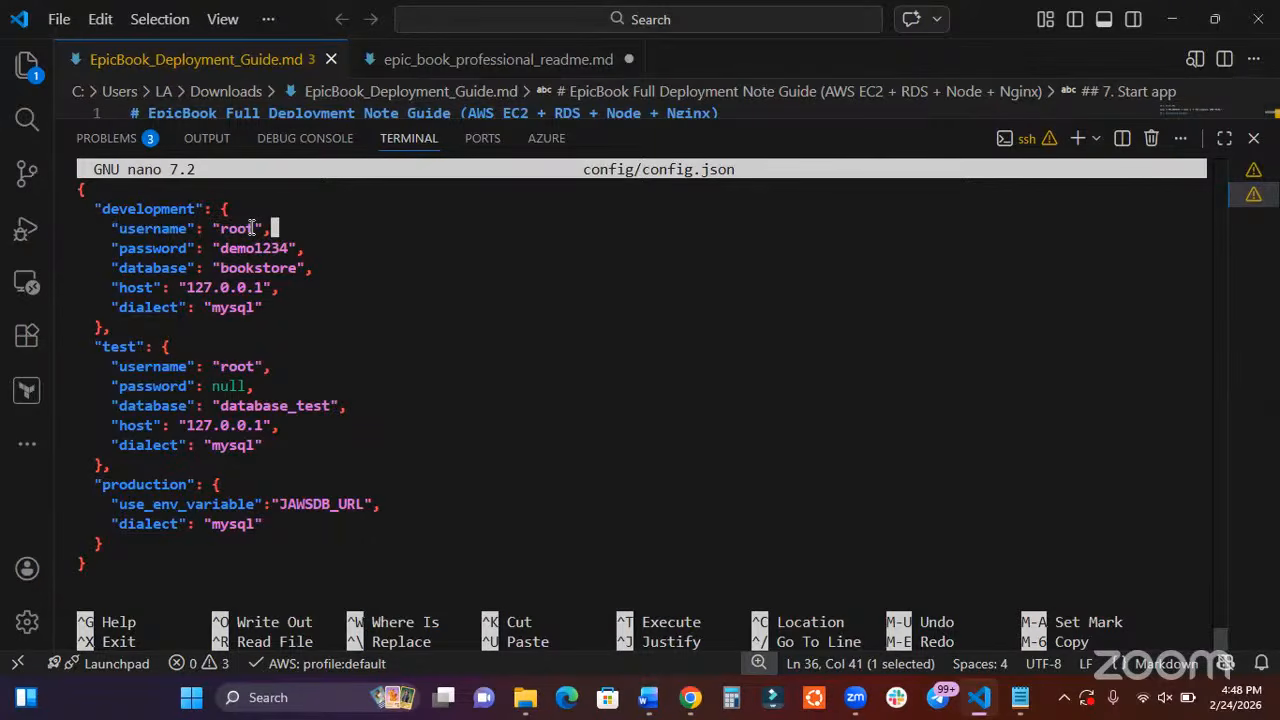
key("Left")
key("BackSpace")
key("BackSpace")
key("BackSpace")
key("BackSpace")
type("\"admin")
Replace the development password with the RDS database password.
key("Down")
key("Right")
key("Right")
key("Right")
key("BackSpace")
key("BackSpace")
key("BackSpace")
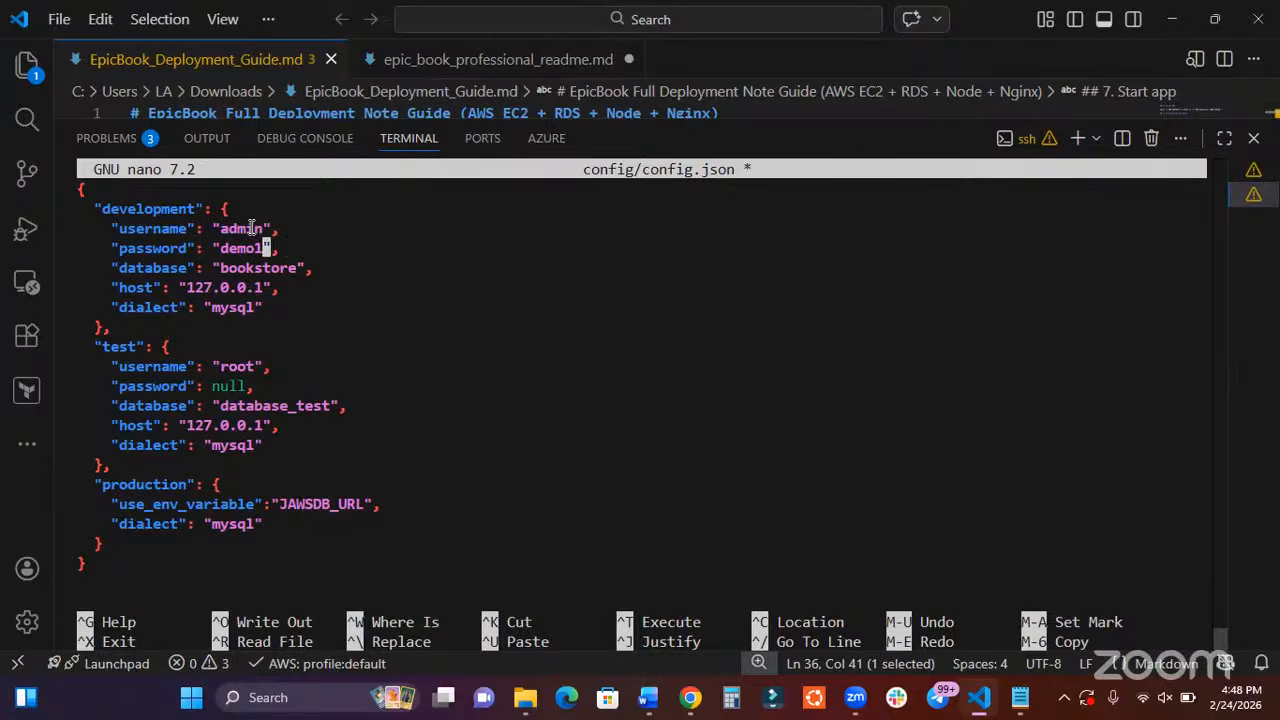
key("BackSpace")
key("BackSpace")
key("BackSpace")
key("BackSpace")
key("BackSpace")
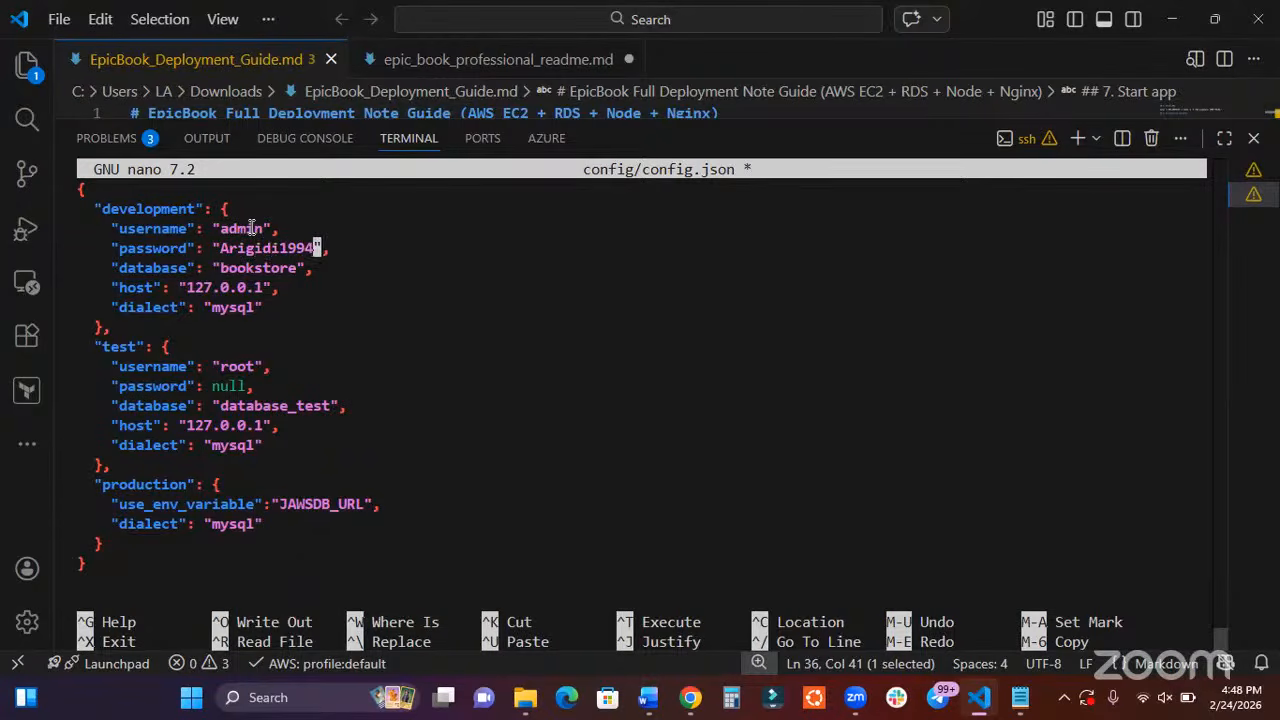
Replace host 127.0.0.1 with the RDS endpoint from the notes and save config.json.
key("Down")
key("Down")
key("Left")
key("Left")
key("BackSpace")
key("BackSpace")
key("BackSpace")
key("BackSpace")
key("BackSpace")
key("BackSpace")
key("BackSpace")
key("BackSpace")
key("BackSpace")
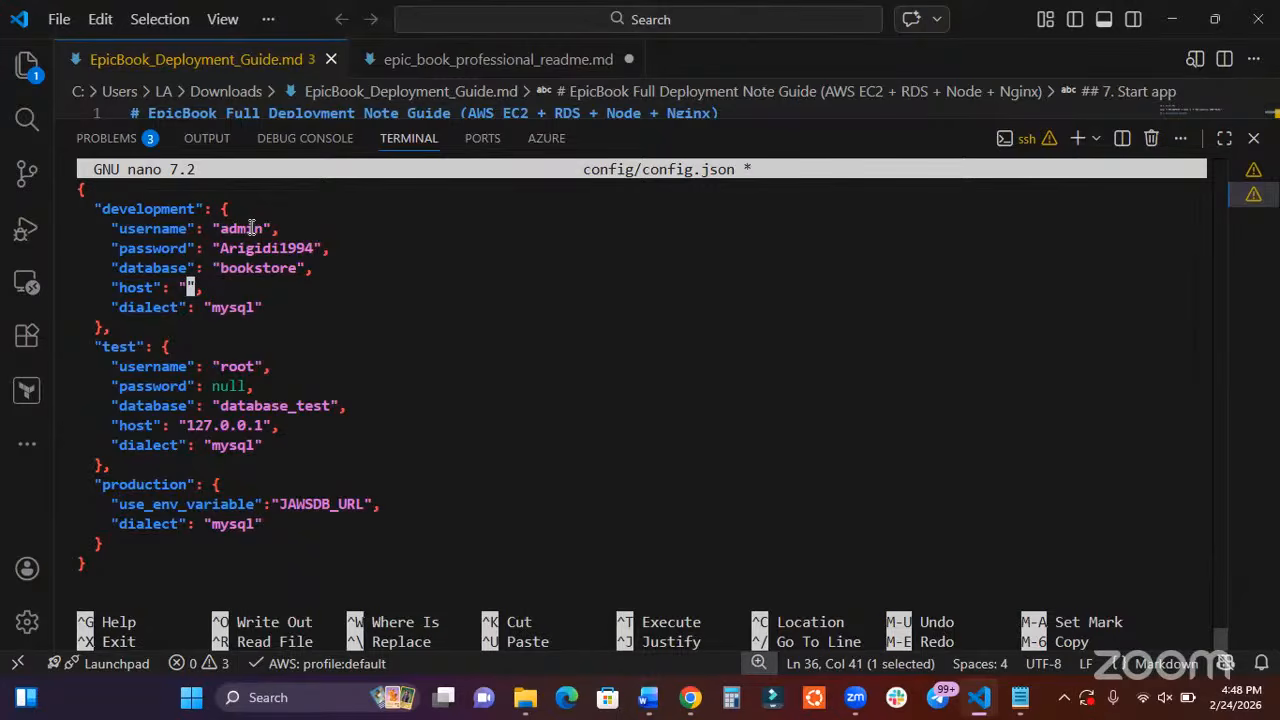
left_click(1020, 705)
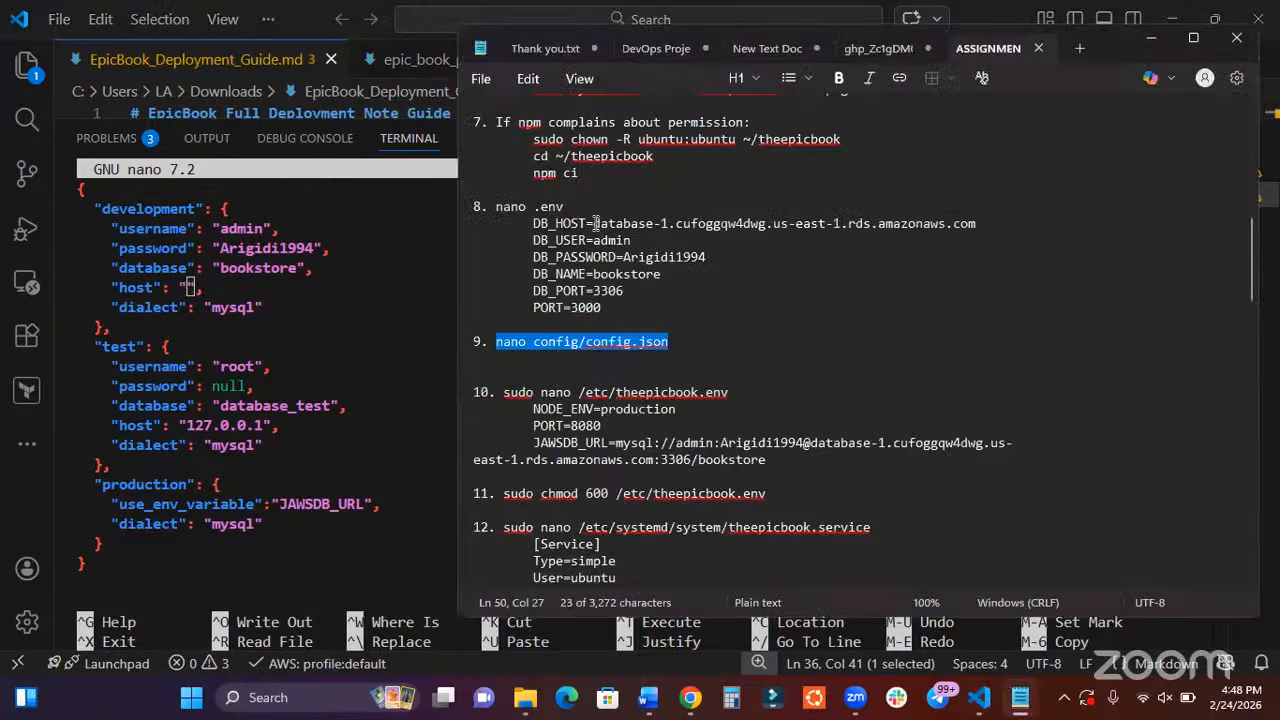
left_click_drag(595, 223, 737, 223)
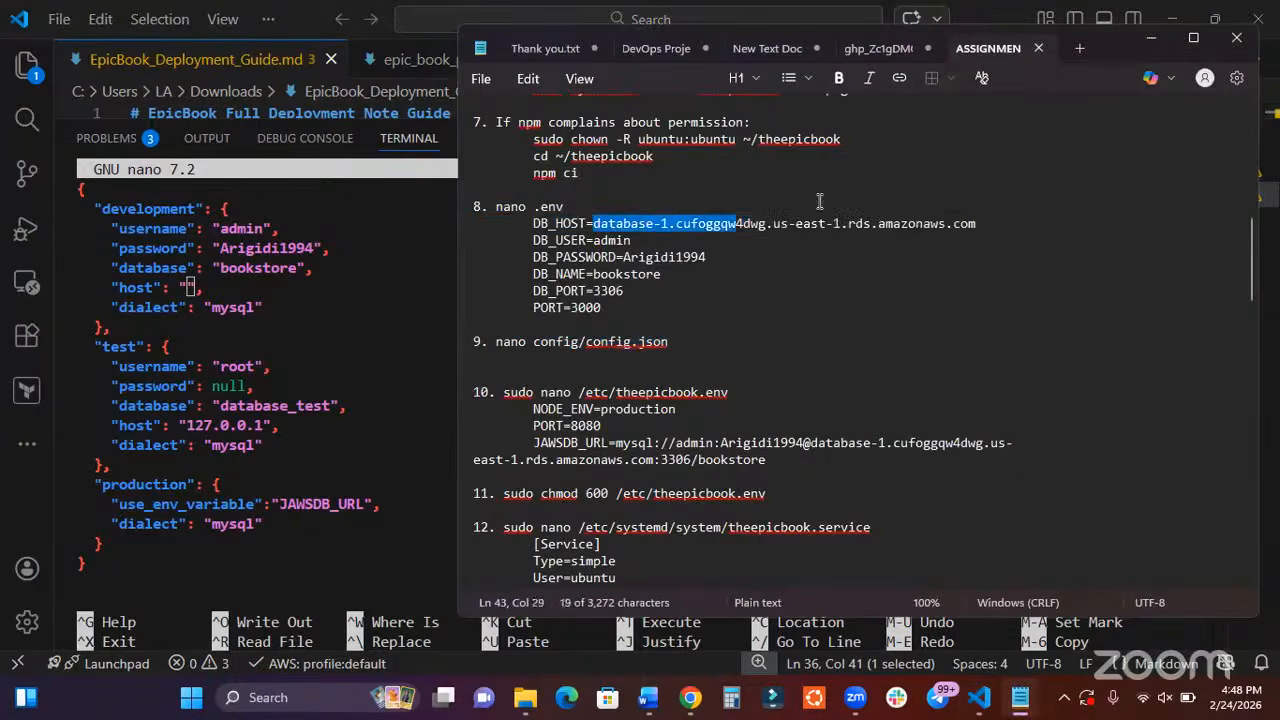
left_click_drag(819, 201, 983, 227)
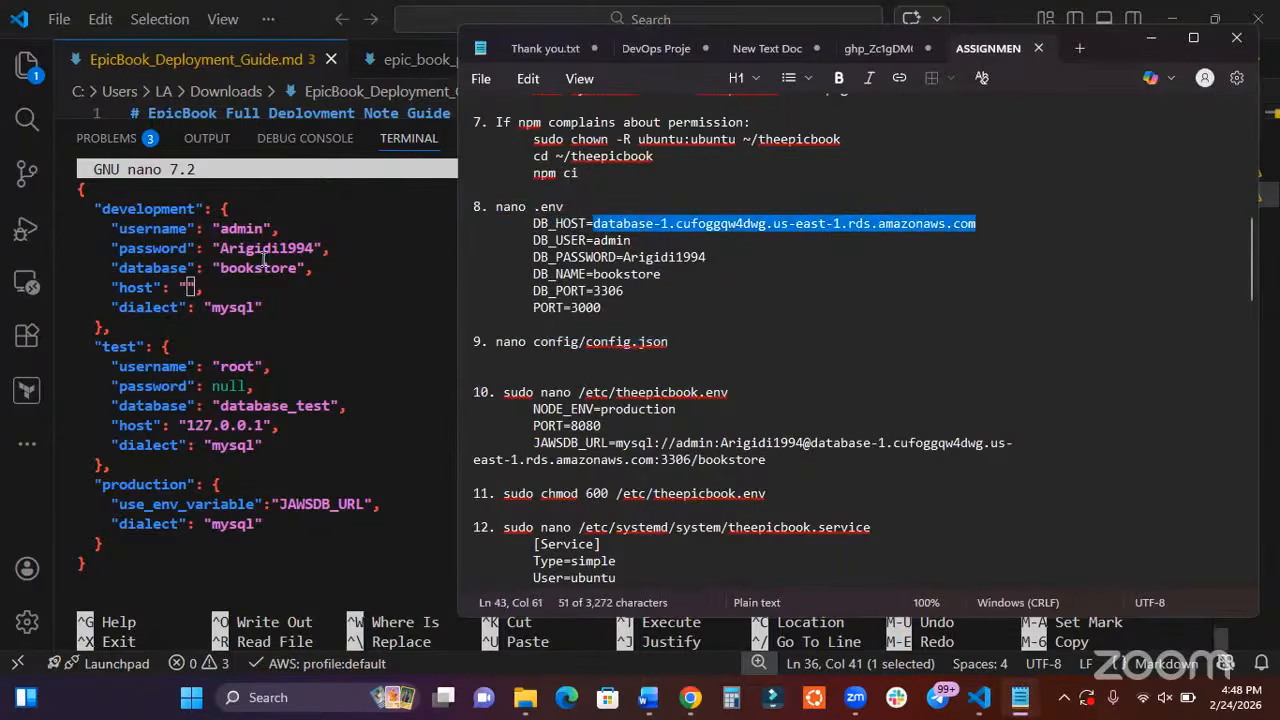
left_click(225, 270)
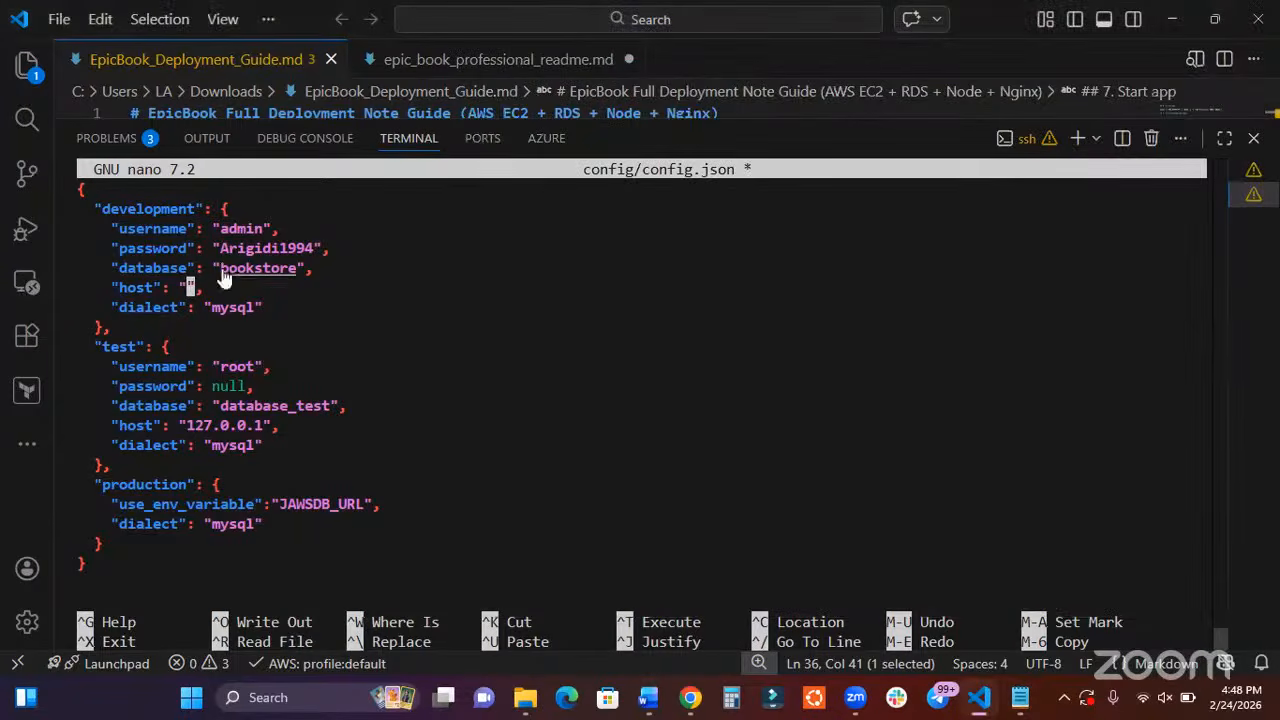
key("ctrl+v")
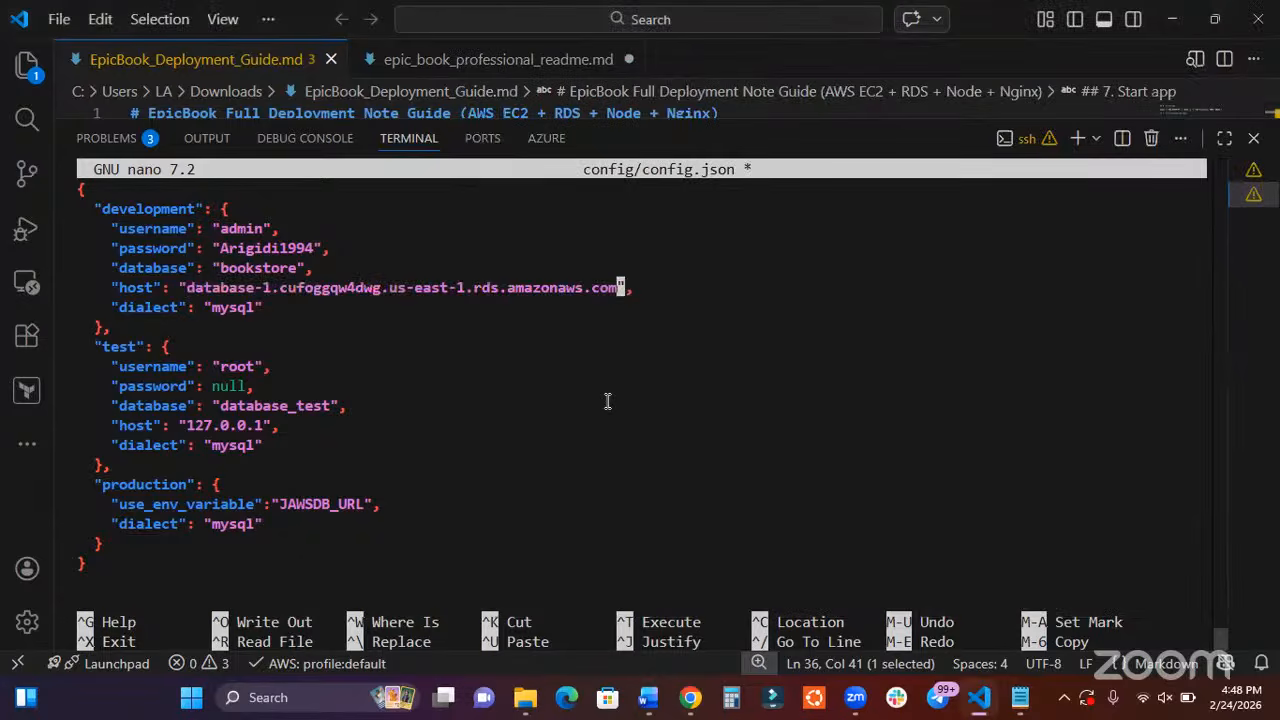
key("ctrl+o")
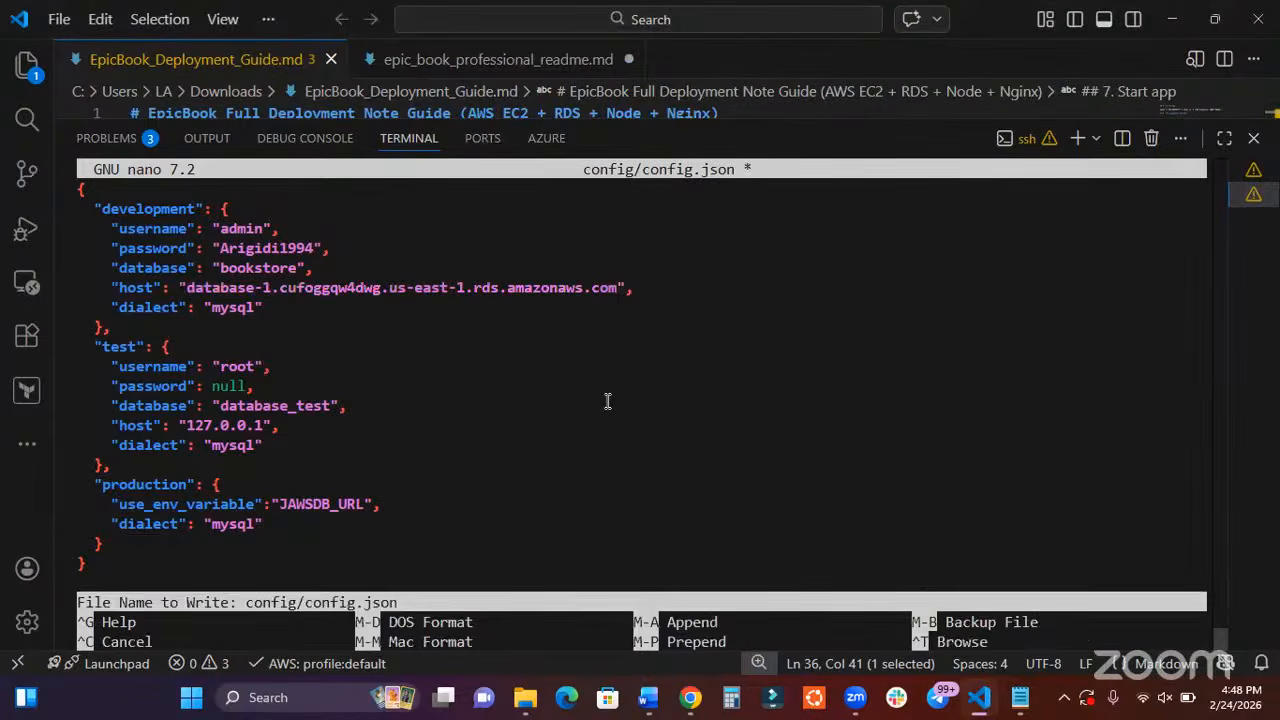
key("Return")
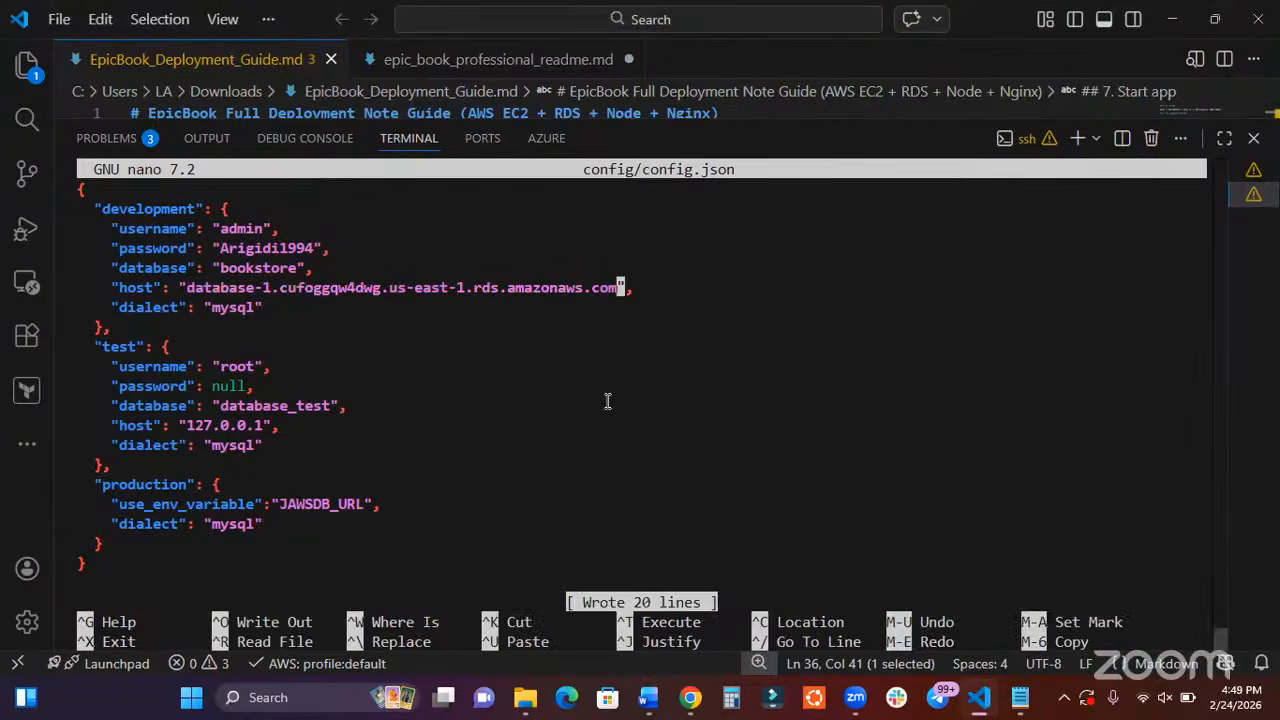
key("ctrl+x")
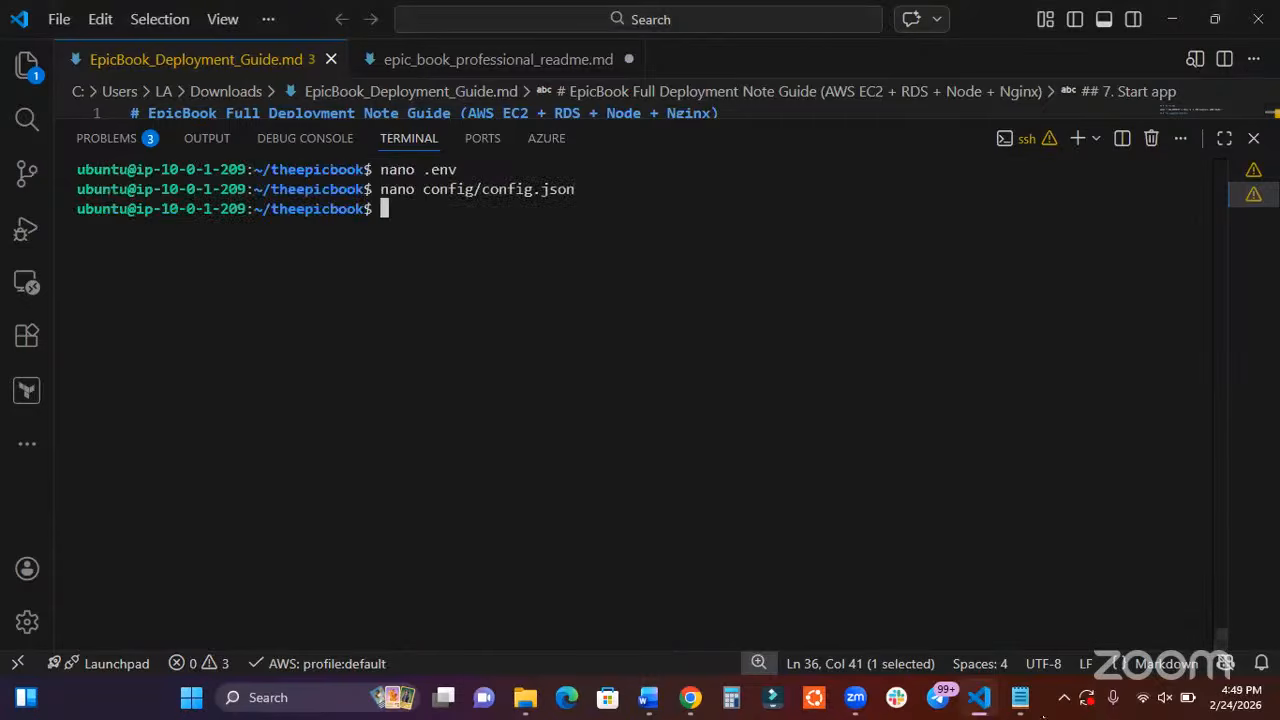
Reload systemd and restart the theepicbook service with the systemctl lines from the notes.
left_click(1020, 698)
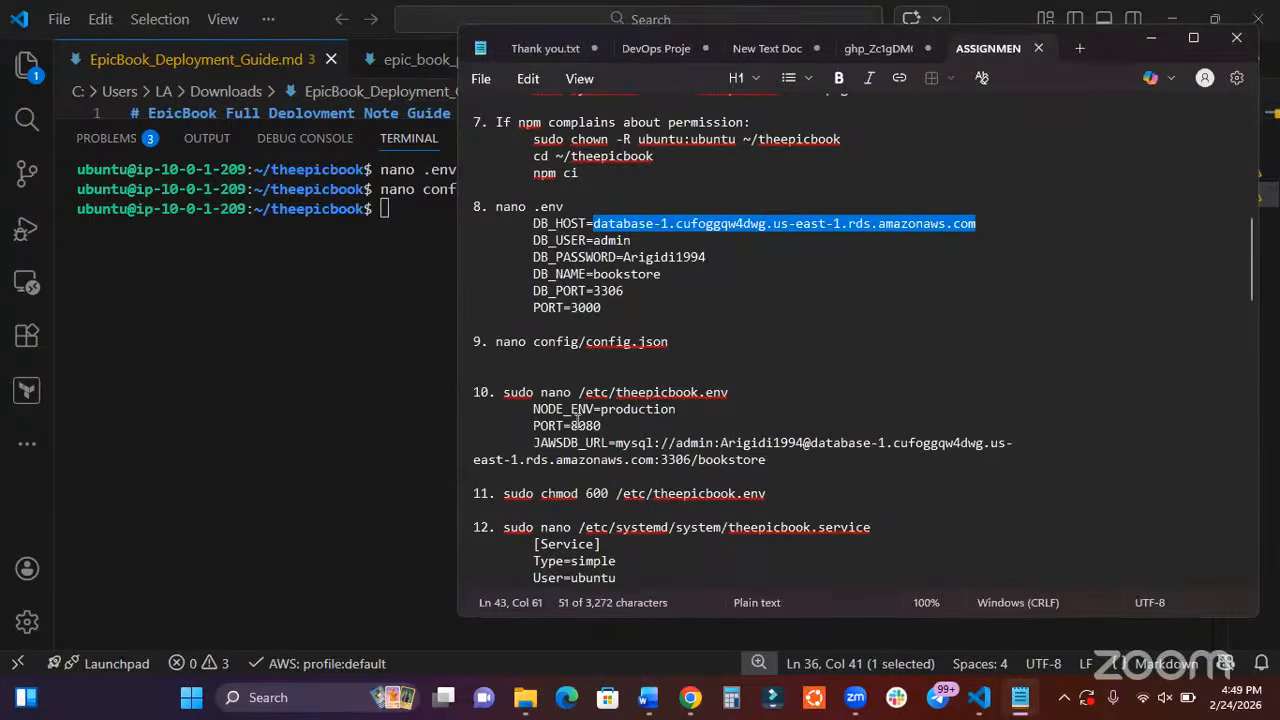
left_click(786, 361)
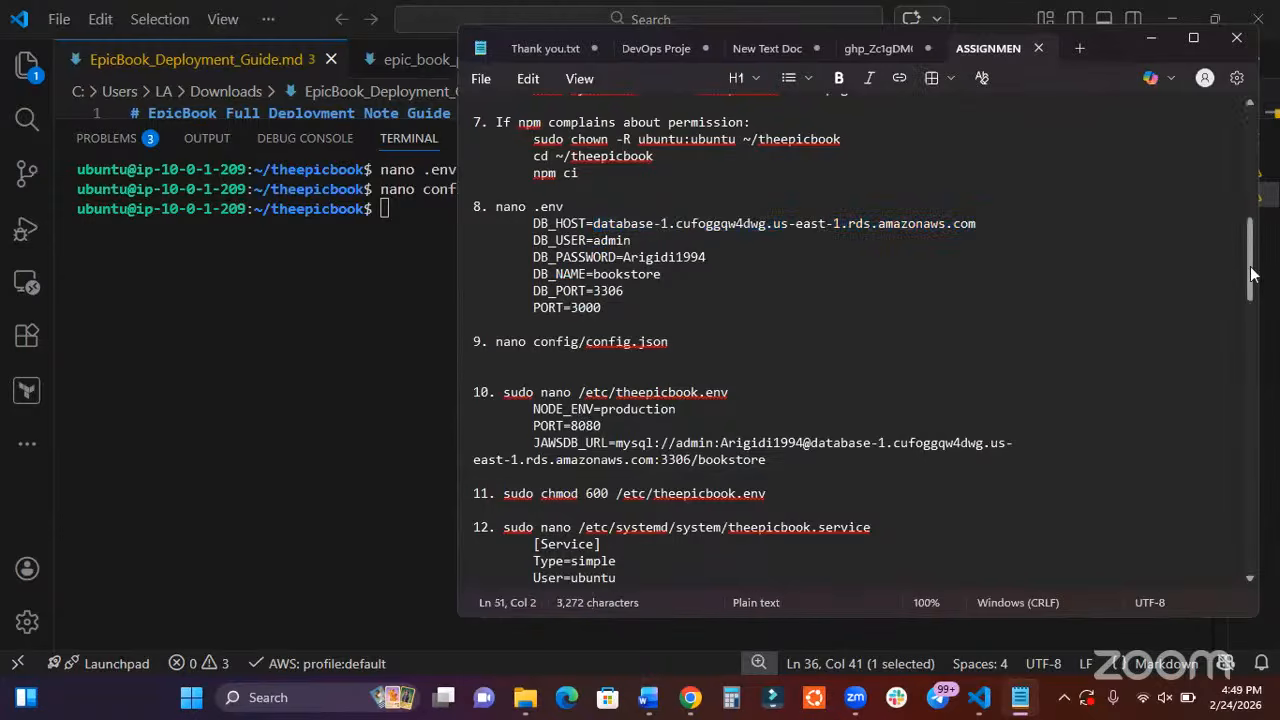
left_click_drag(1251, 275, 1246, 324)
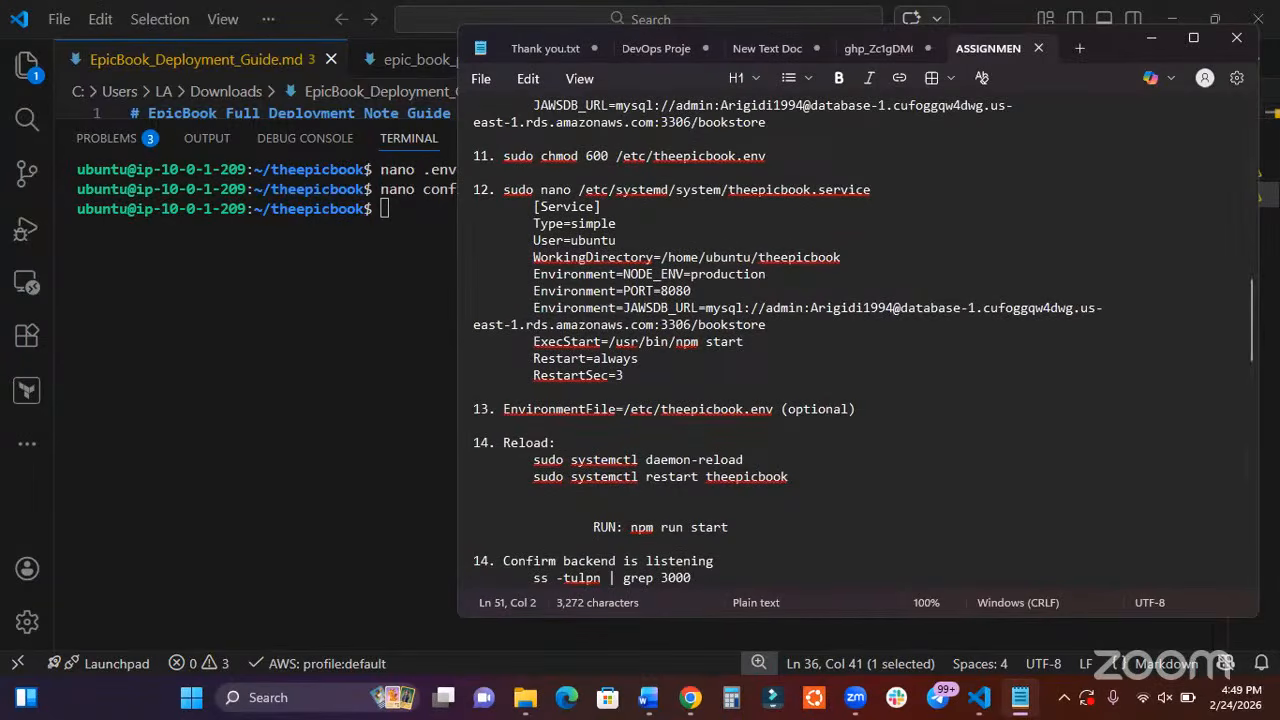
left_click_drag(1247, 328, 1249, 378)
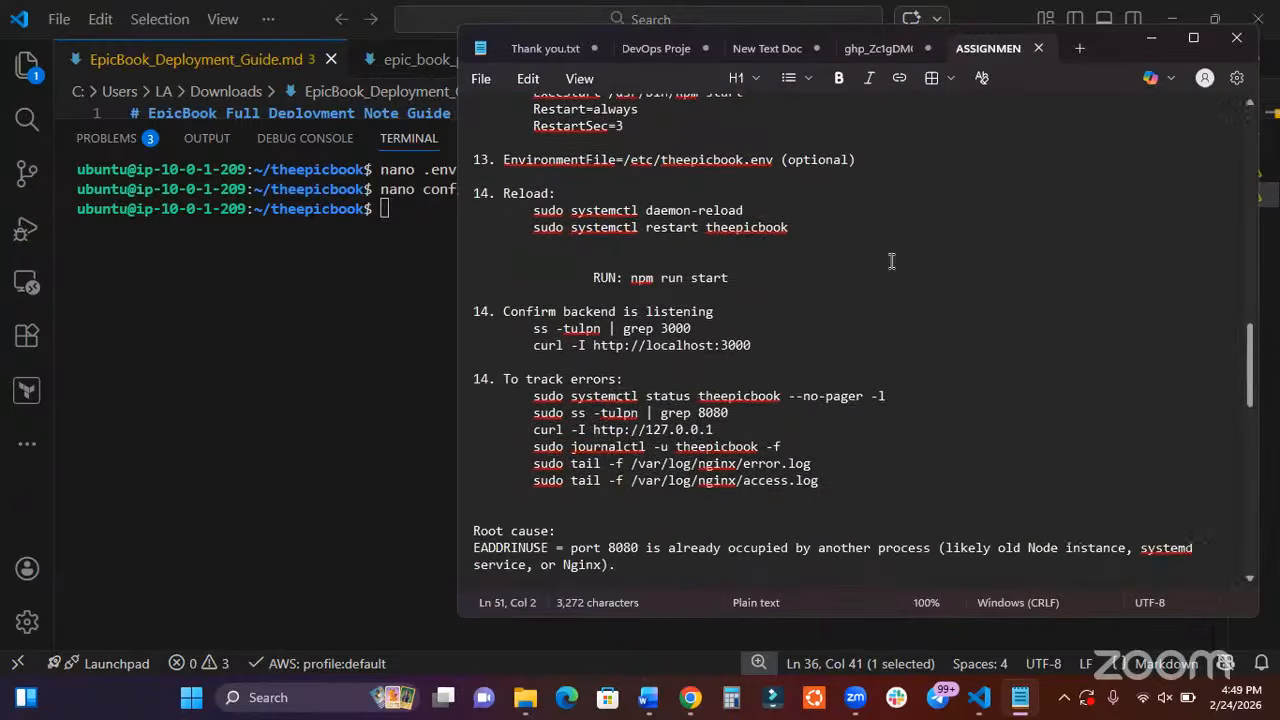
left_click(507, 212)
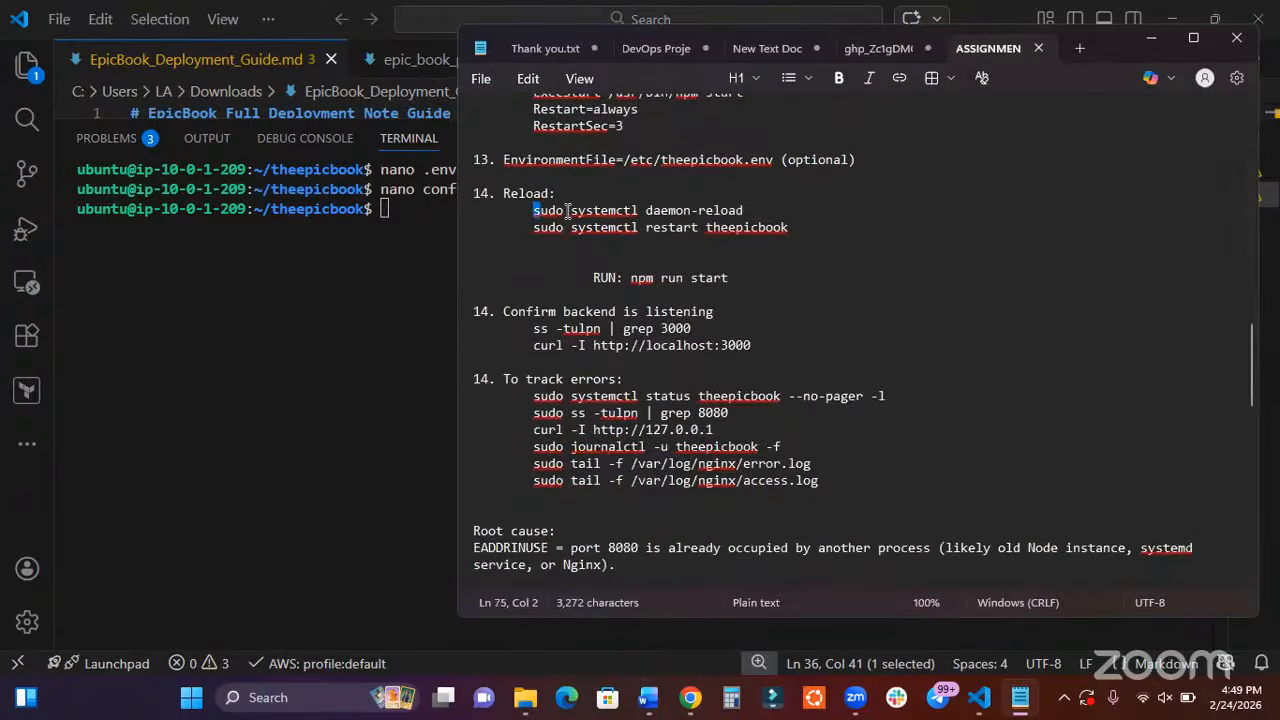
left_click_drag(536, 211, 800, 240)
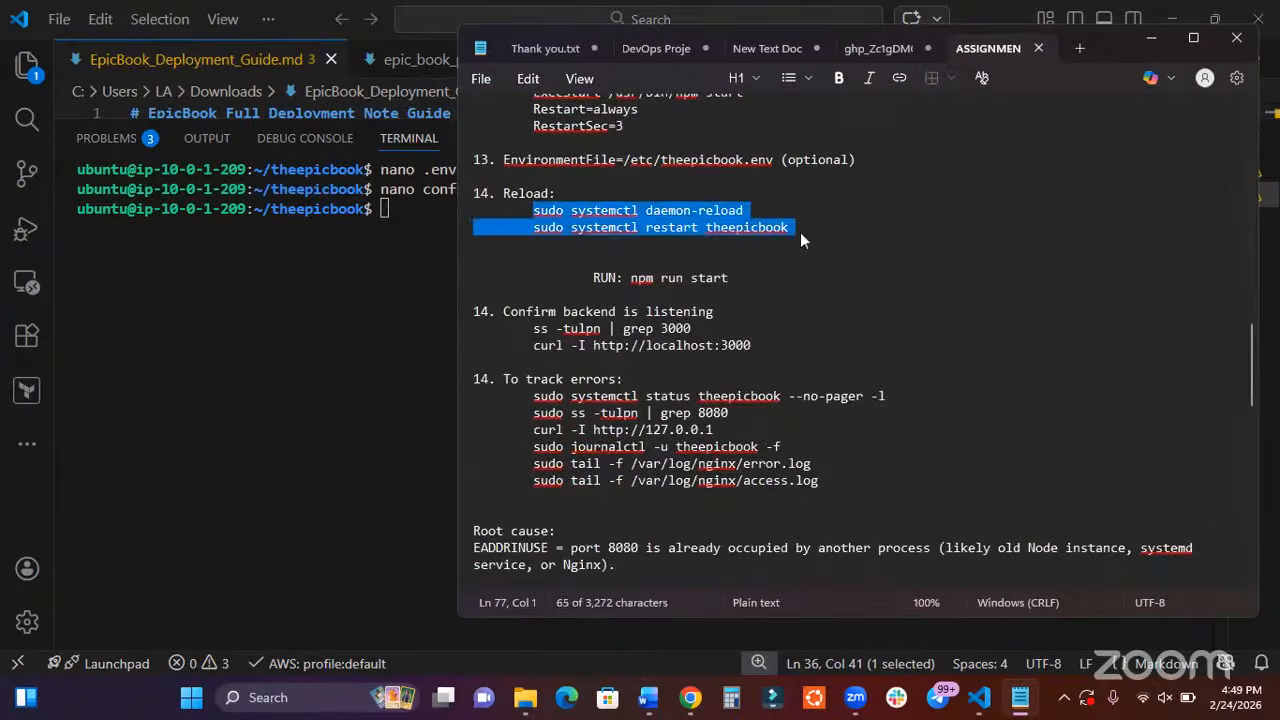
left_click(383, 253)
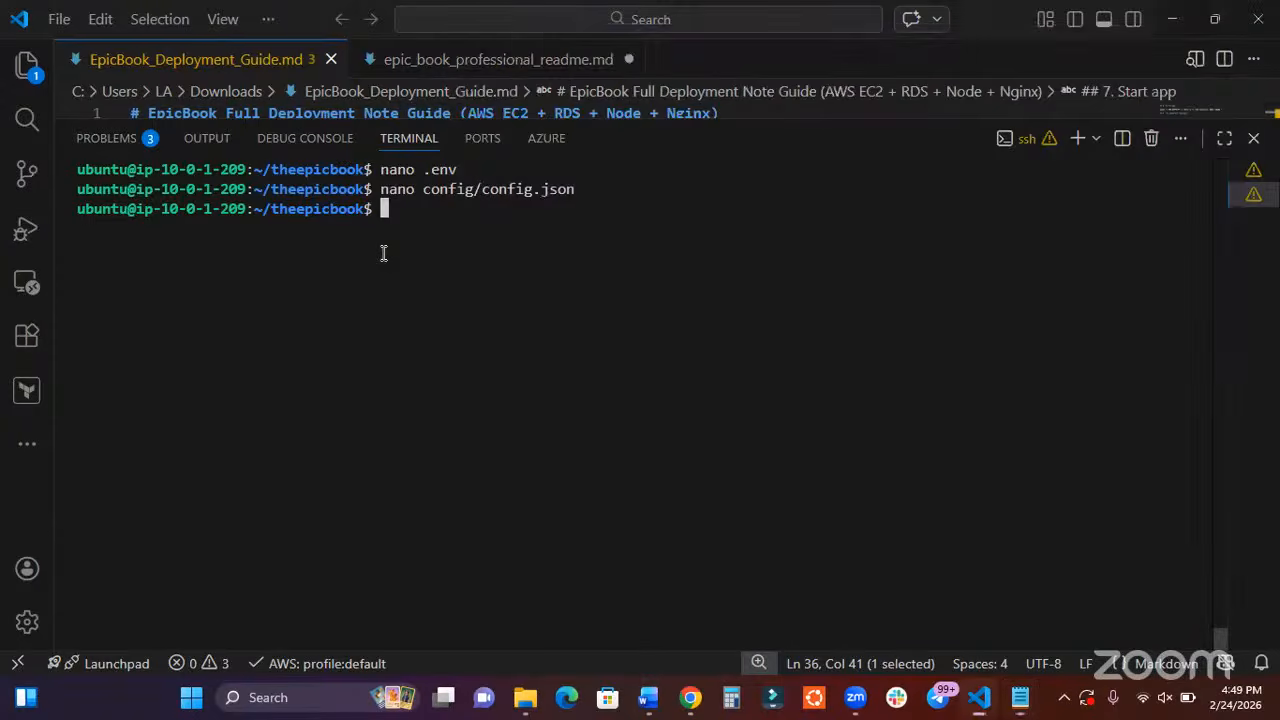
key("ctrl+v")
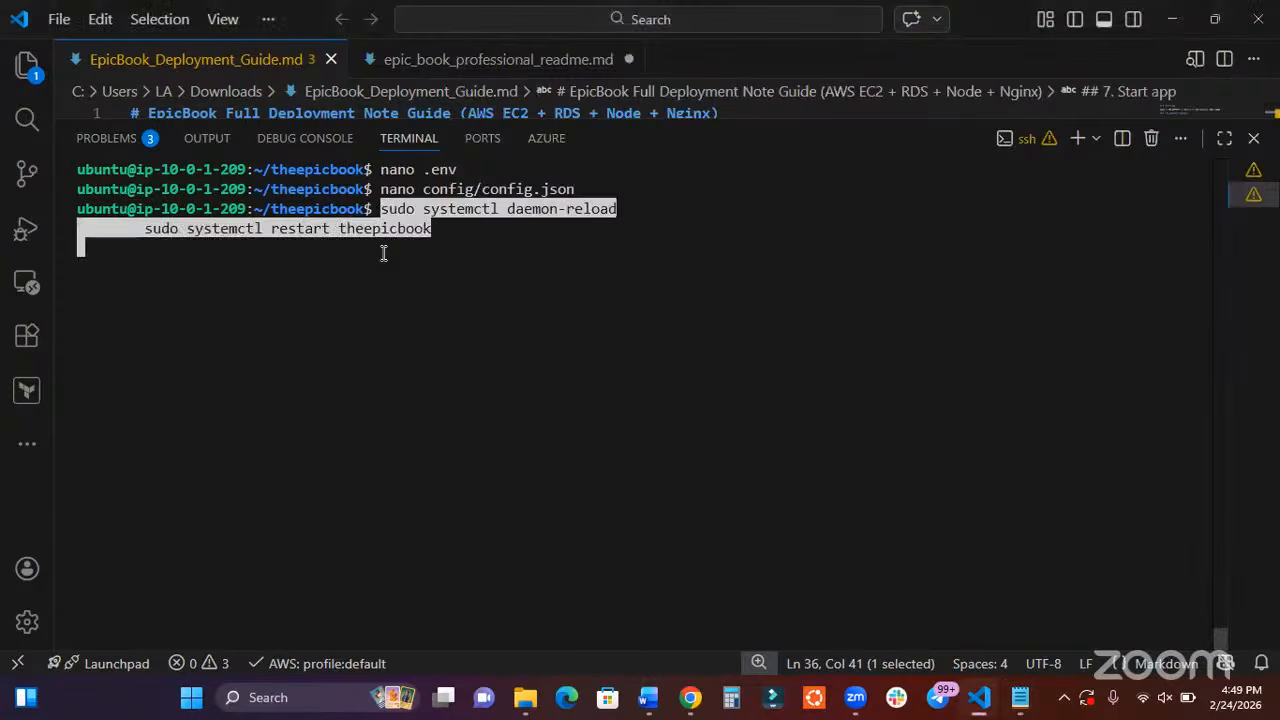
key("Return")
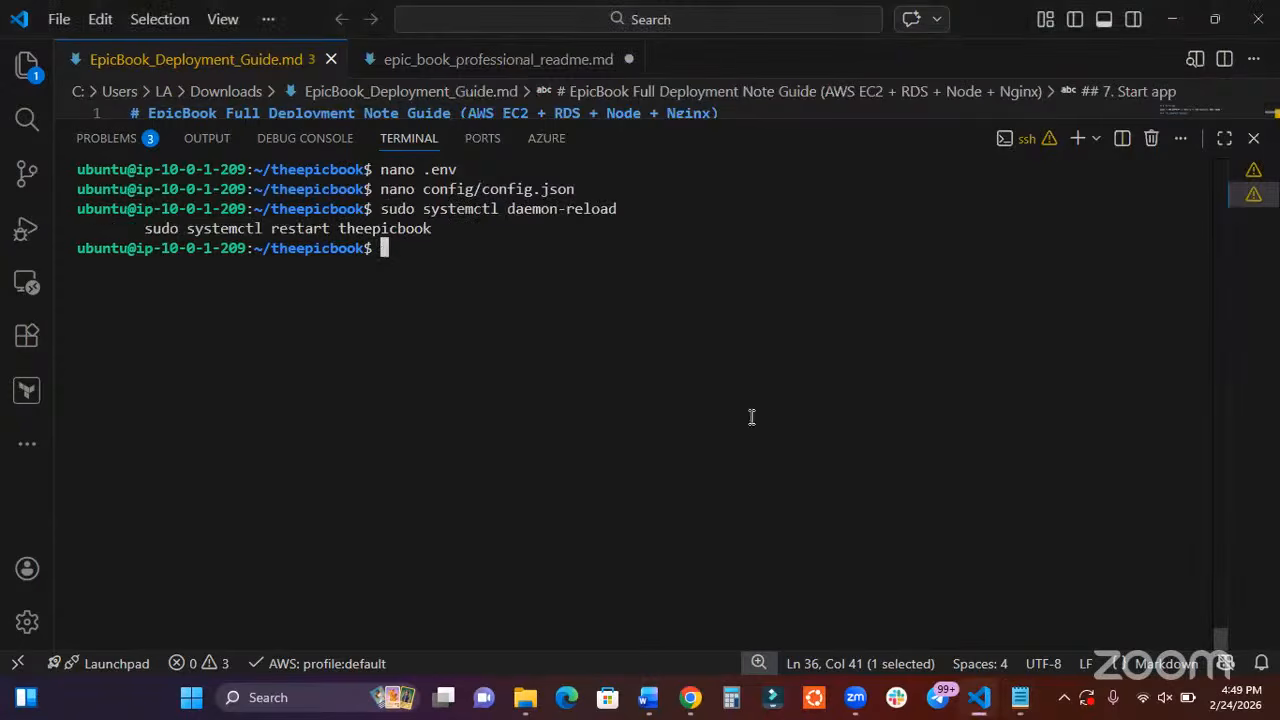
Launch the app with npm run start, which fails with EADDRINUSE on port 8080.
left_click(1020, 698)
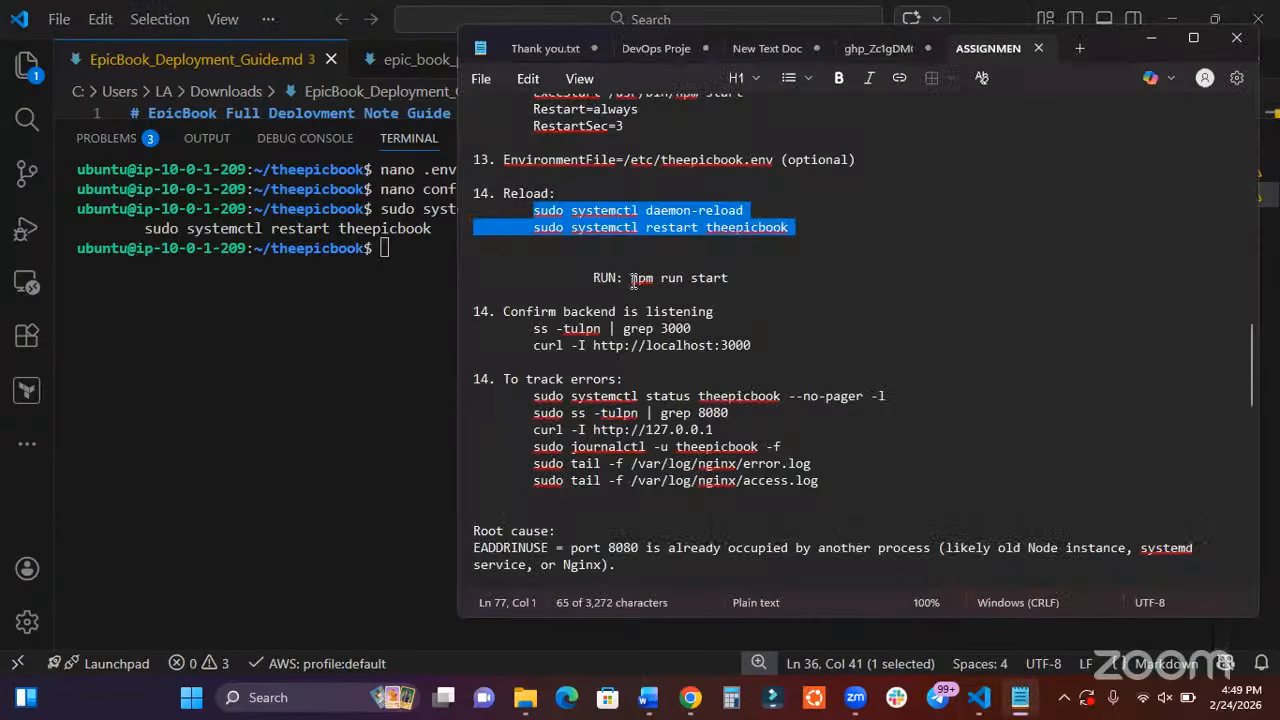
left_click_drag(632, 279, 730, 279)
left_click_drag(729, 279, 733, 279)
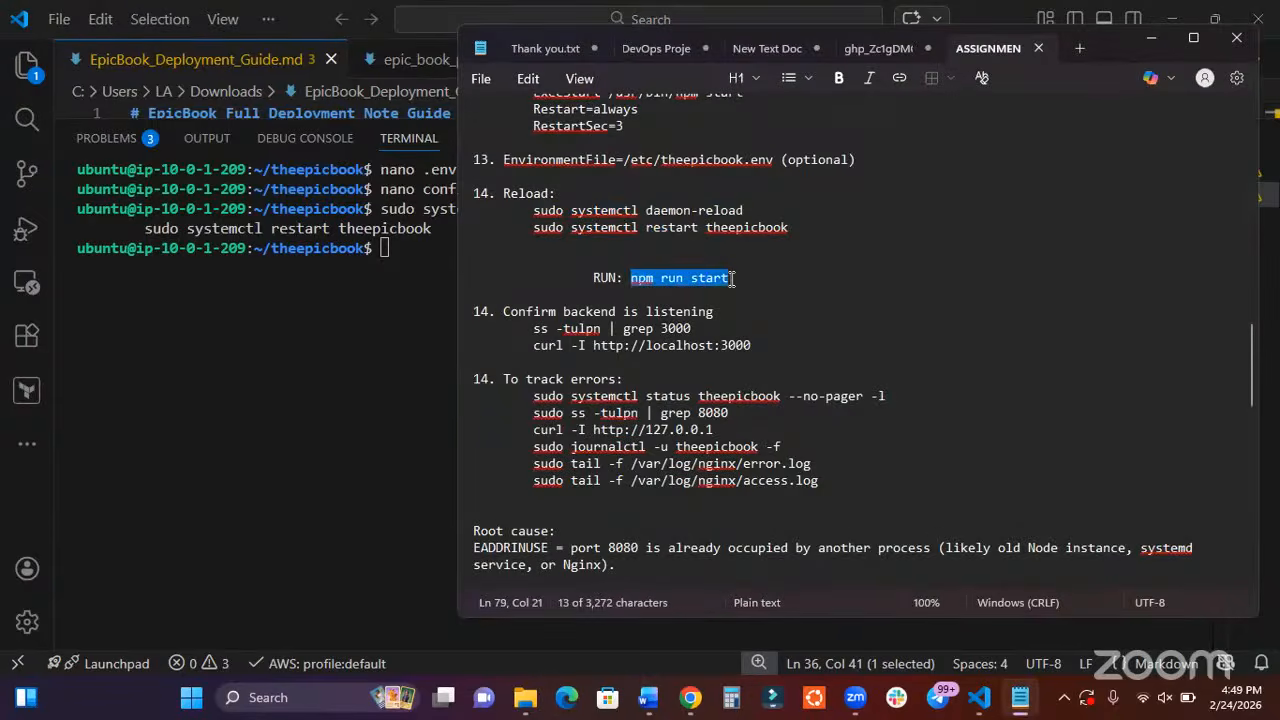
left_click(403, 277)
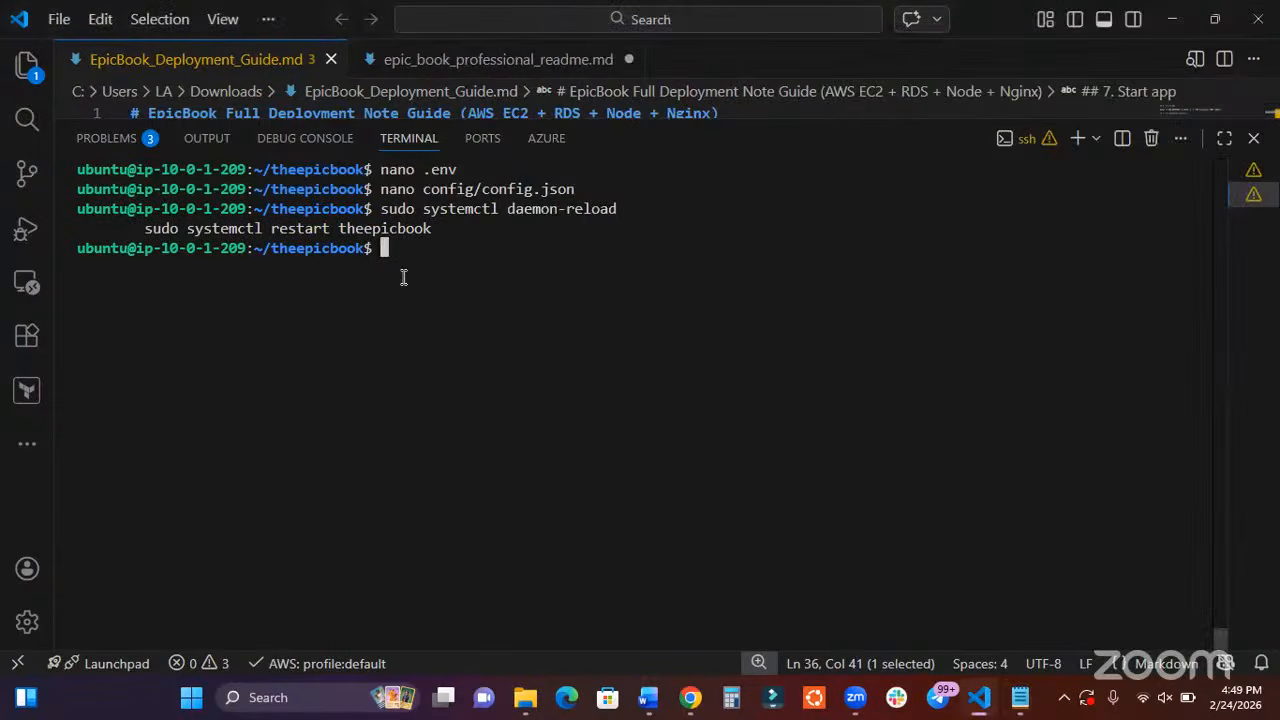
key("ctrl+v")
key("Return")
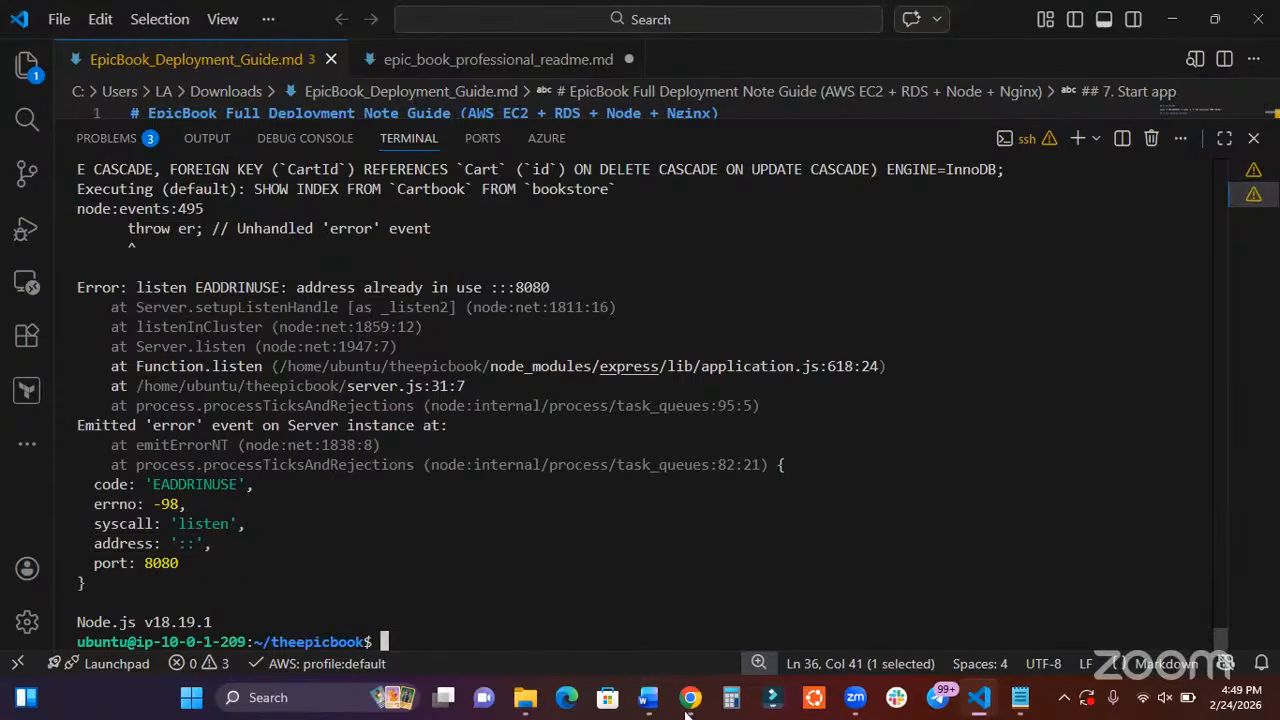
Copy the EC2 instance's public IP and open a new Incognito window.
key("alt+Tab")
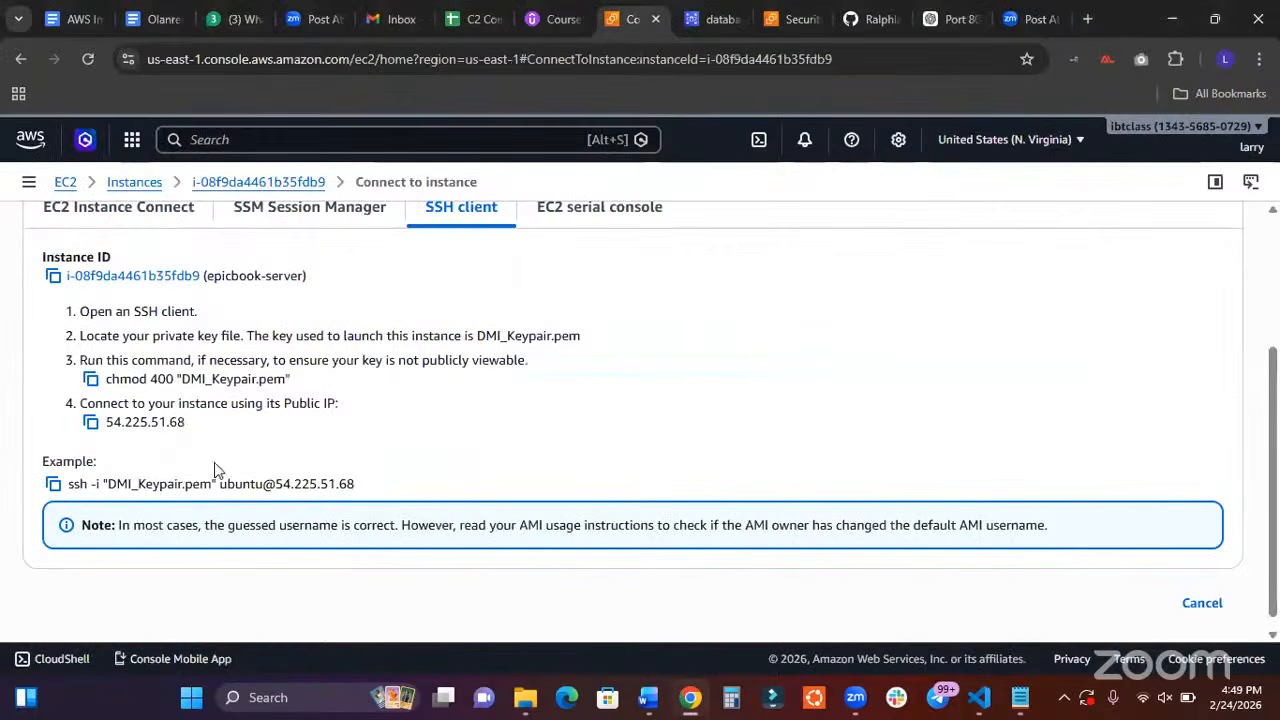
double_click(318, 483)
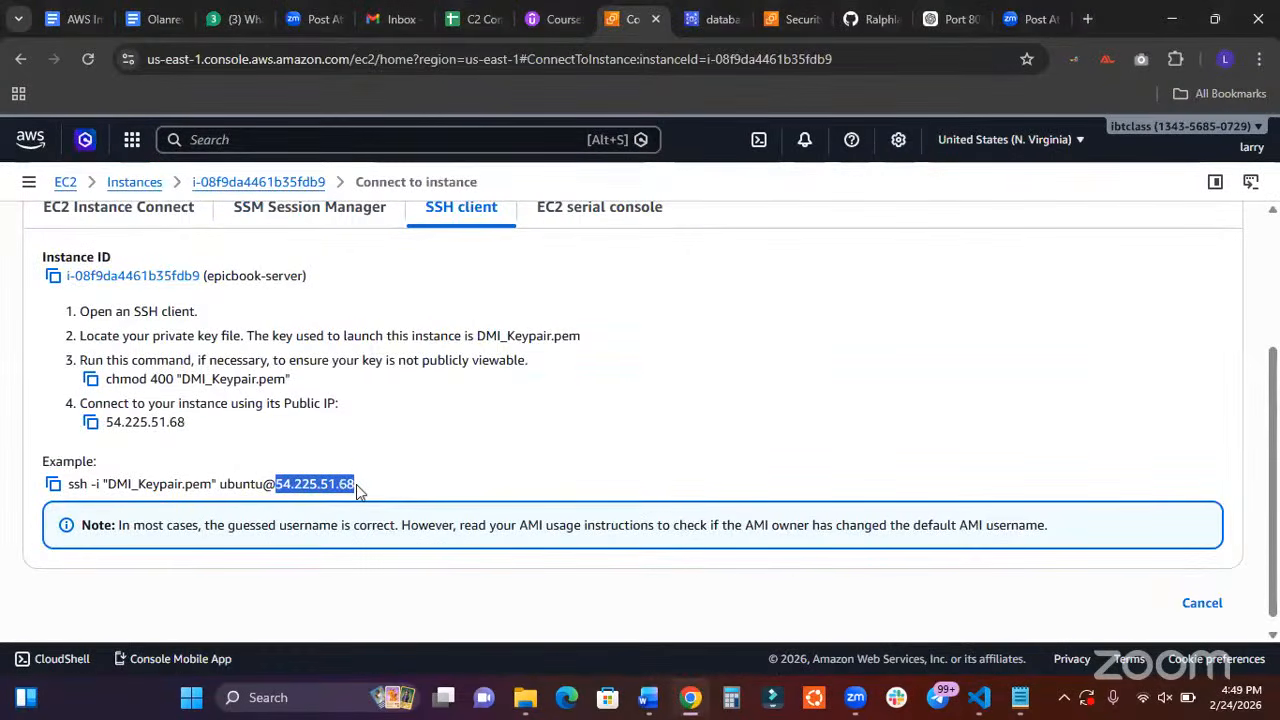
key("ctrl+c")
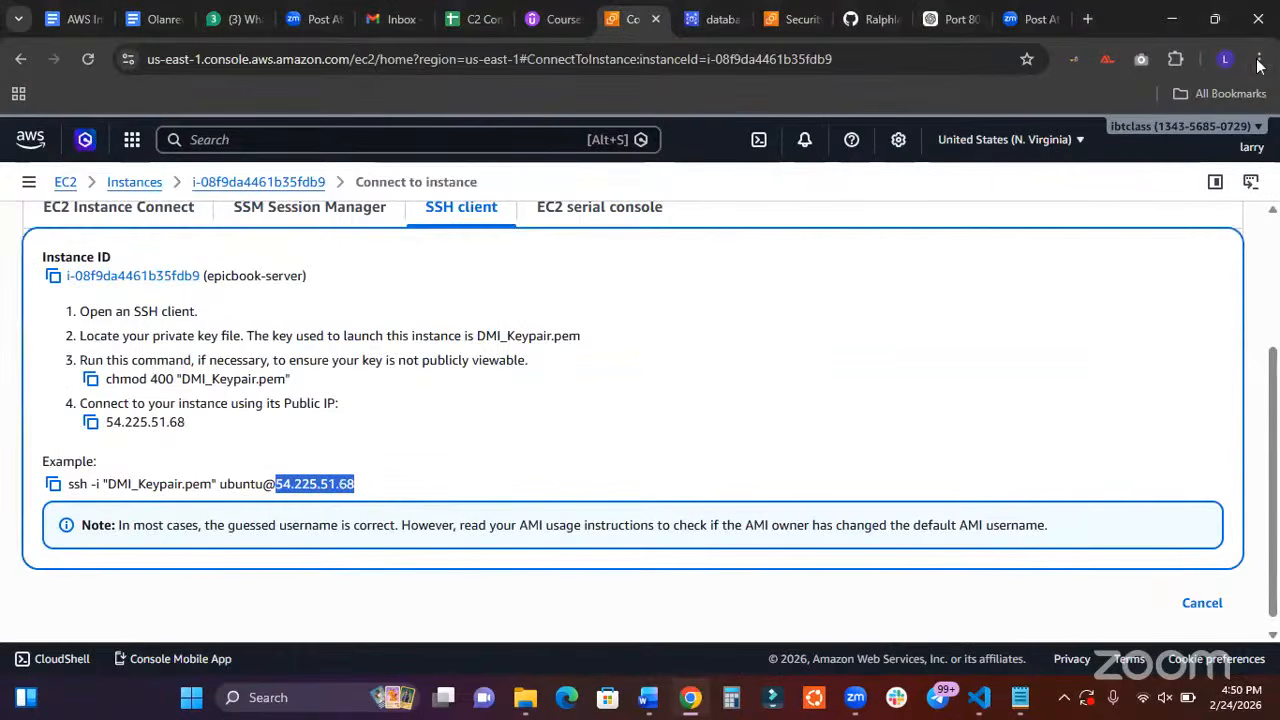
left_click(1259, 59)
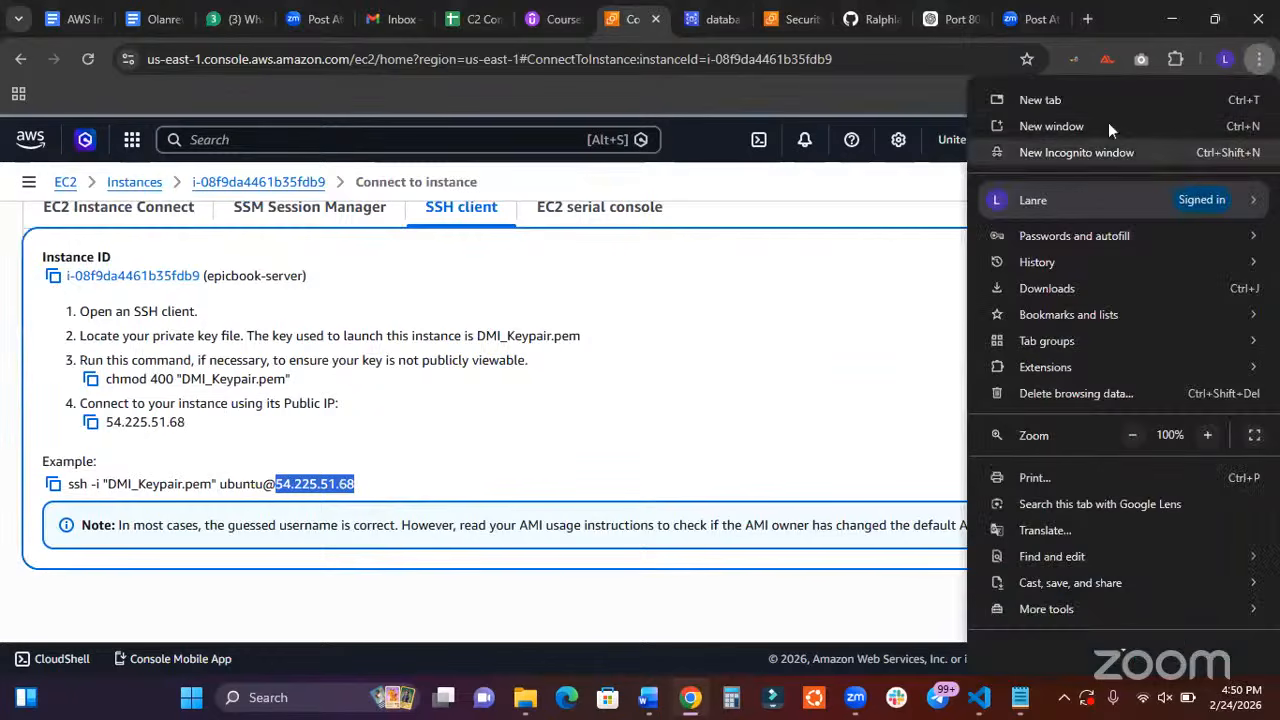
left_click(1108, 152)
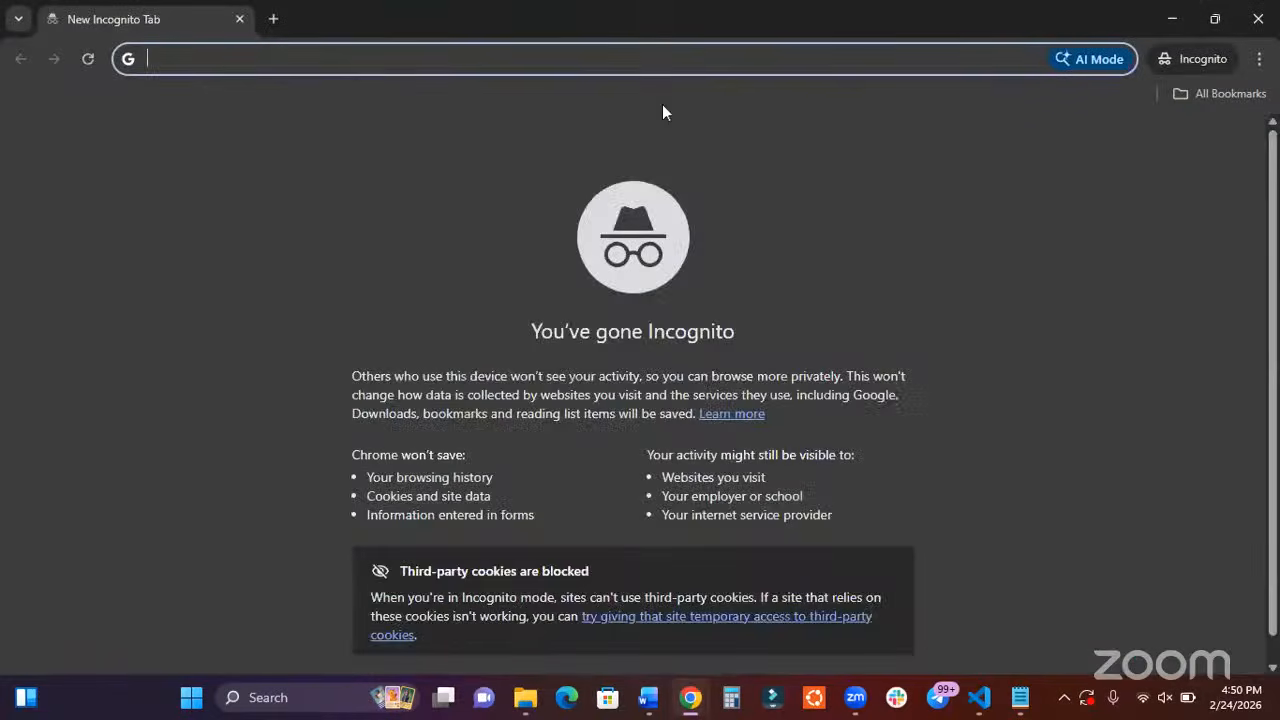
type("http://")
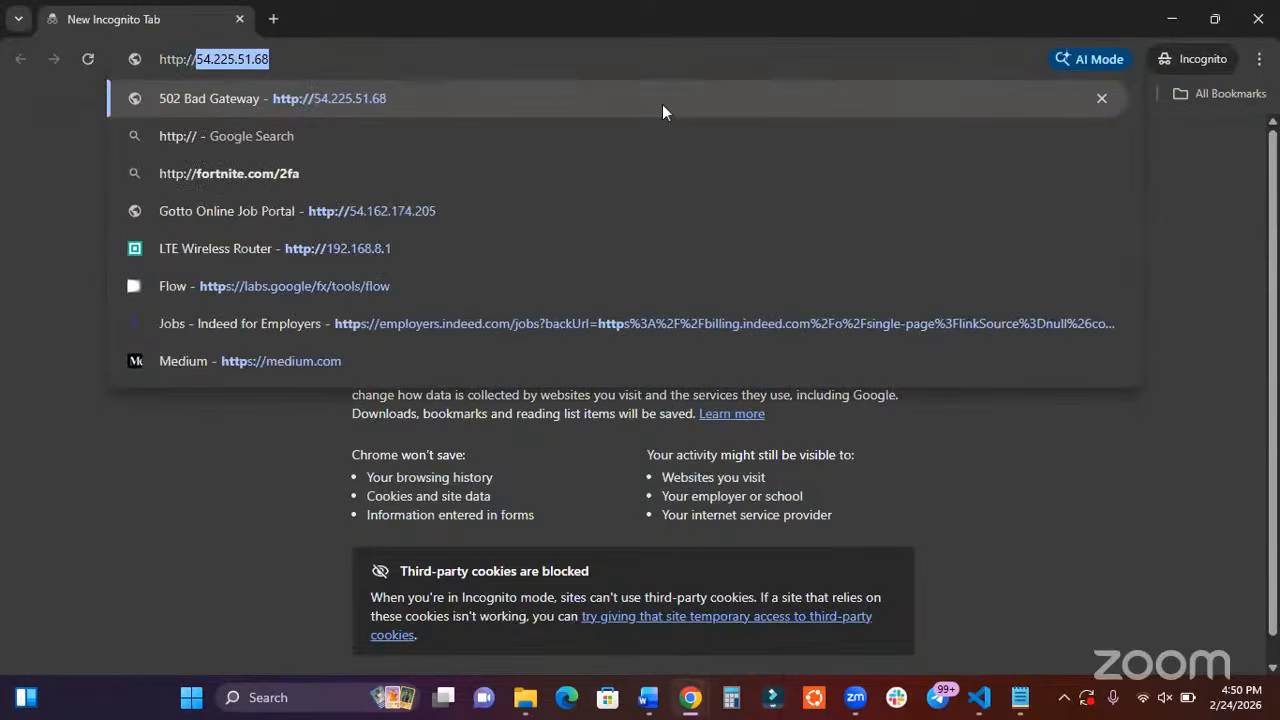
key("Right")
key("Return")
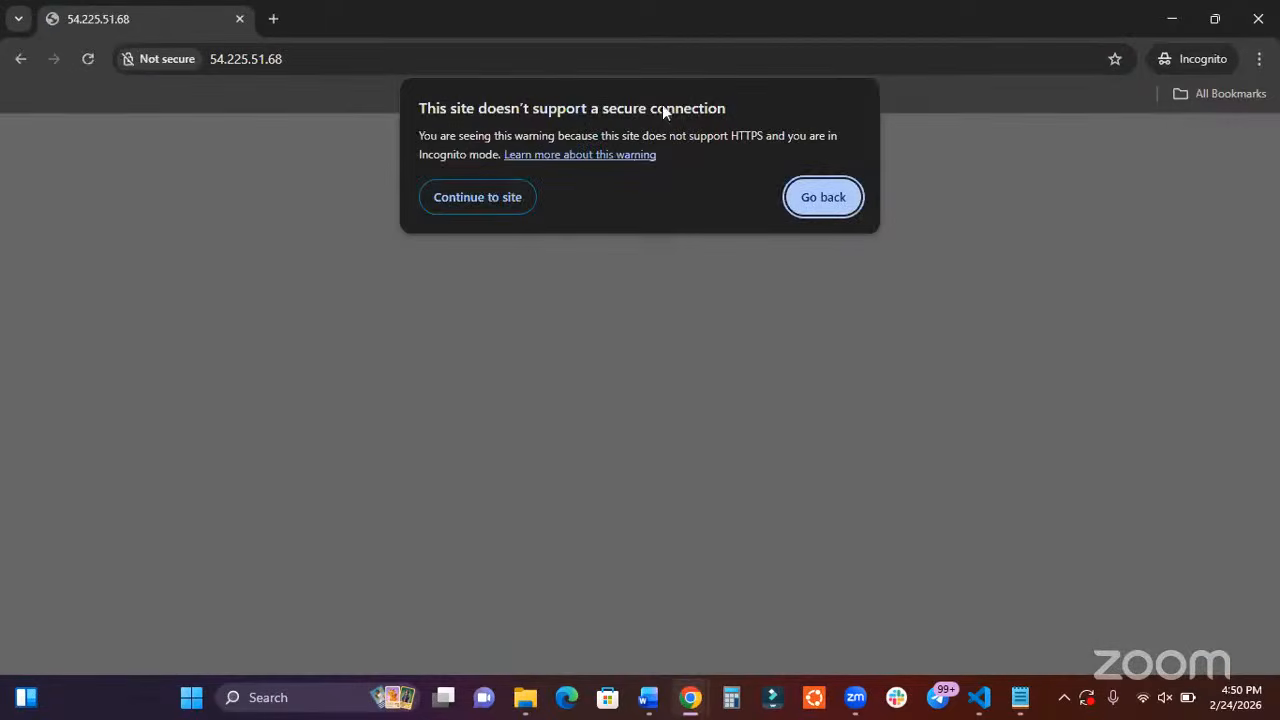
left_click(485, 197)
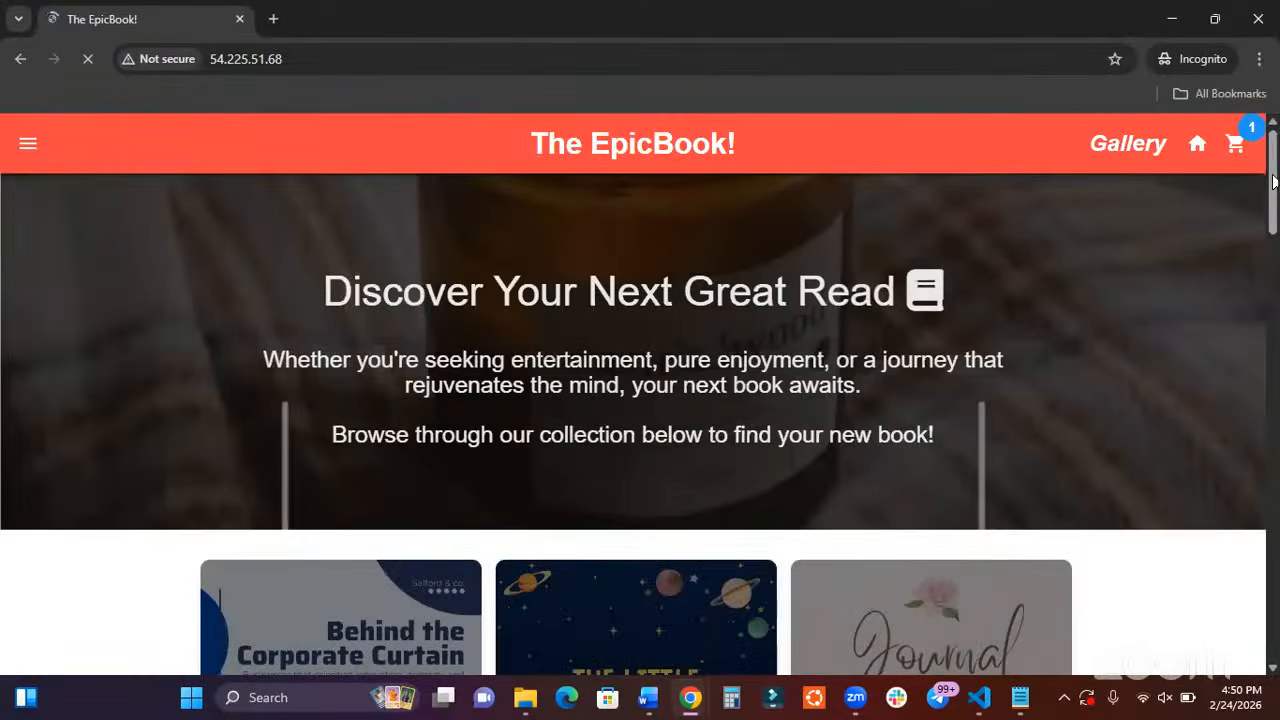
scroll(1273, 225, "down", 5)
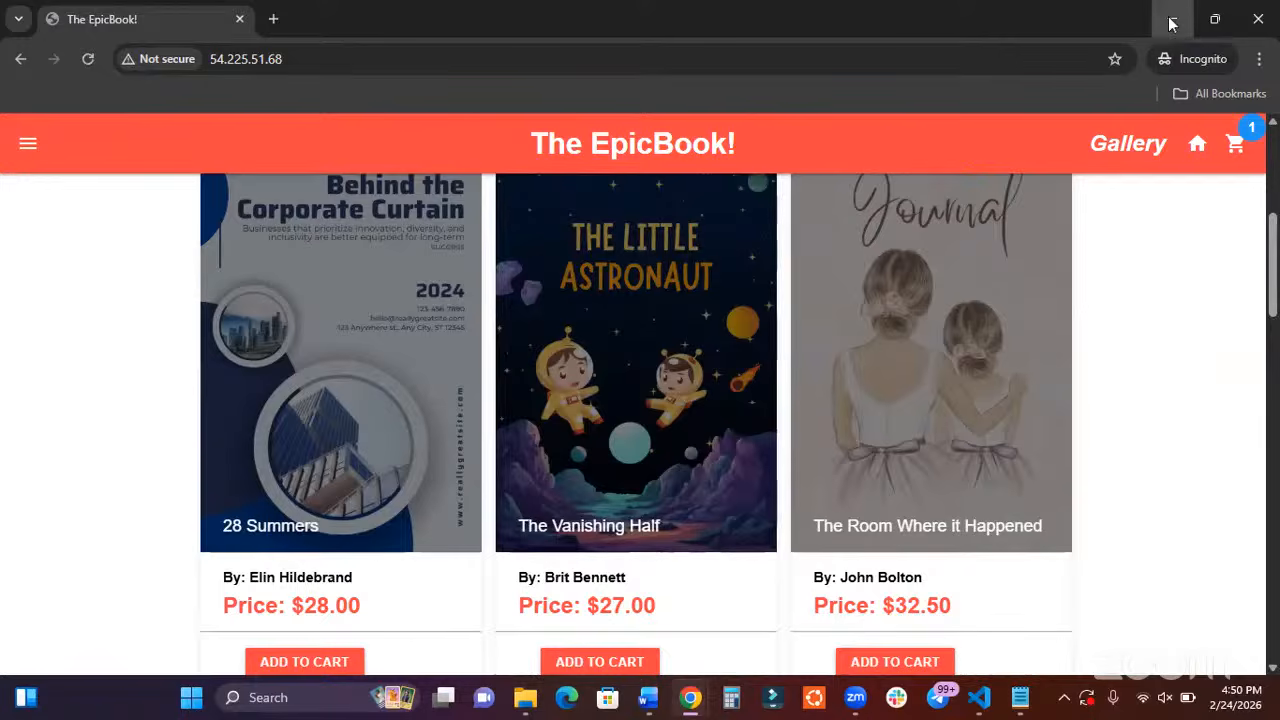
left_click(1172, 23)
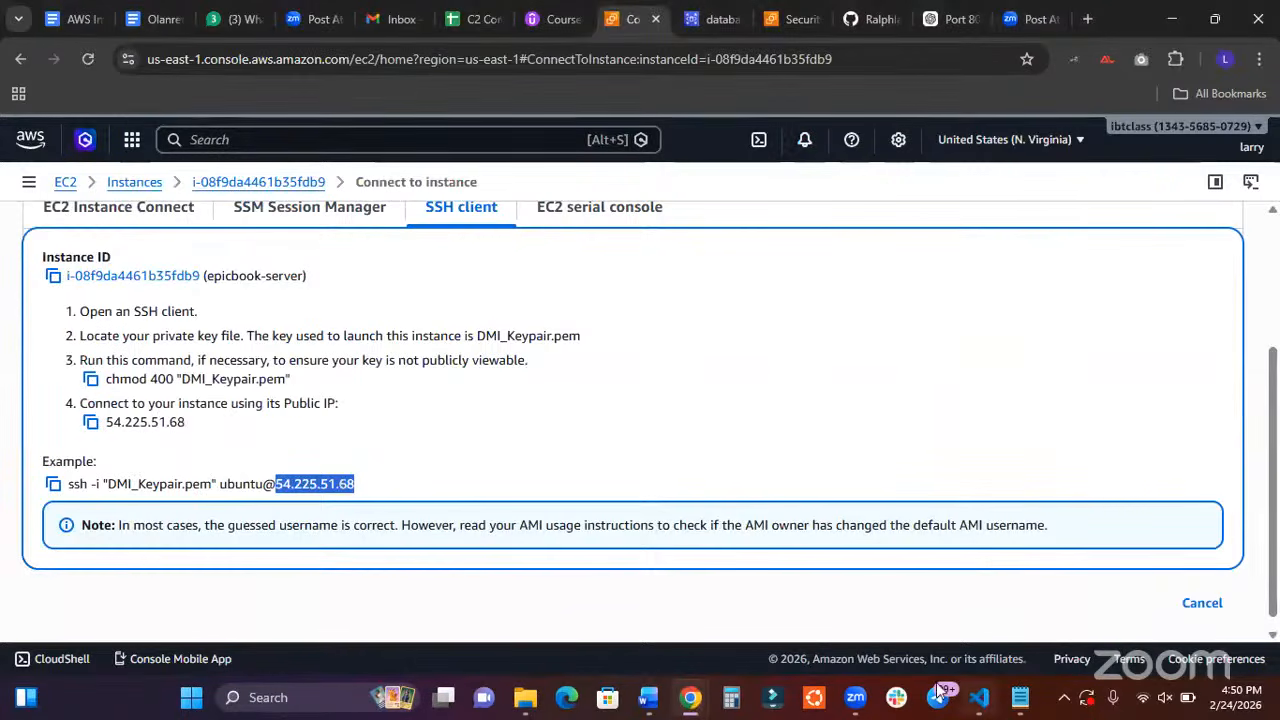
Check the port 8080 error against the notes' ss -tulpn port-check commands and root cause.
left_click(981, 699)
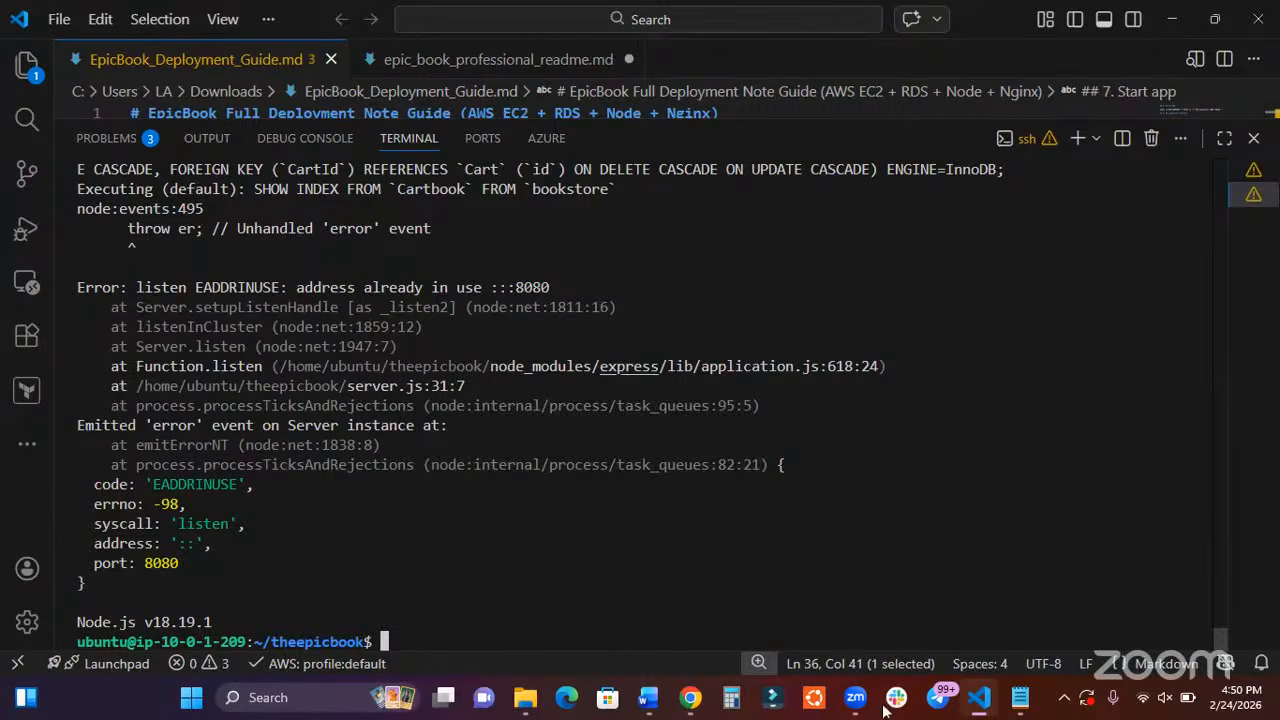
left_click(1017, 706)
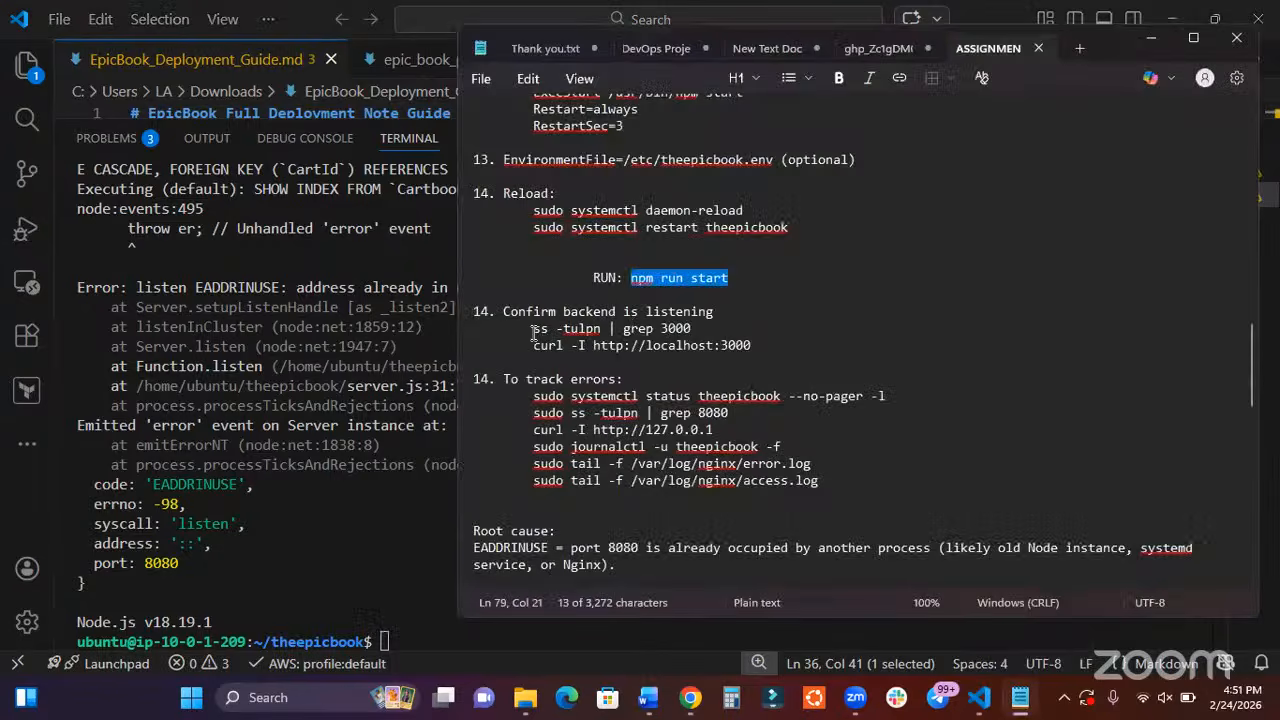
left_click_drag(533, 334, 706, 325)
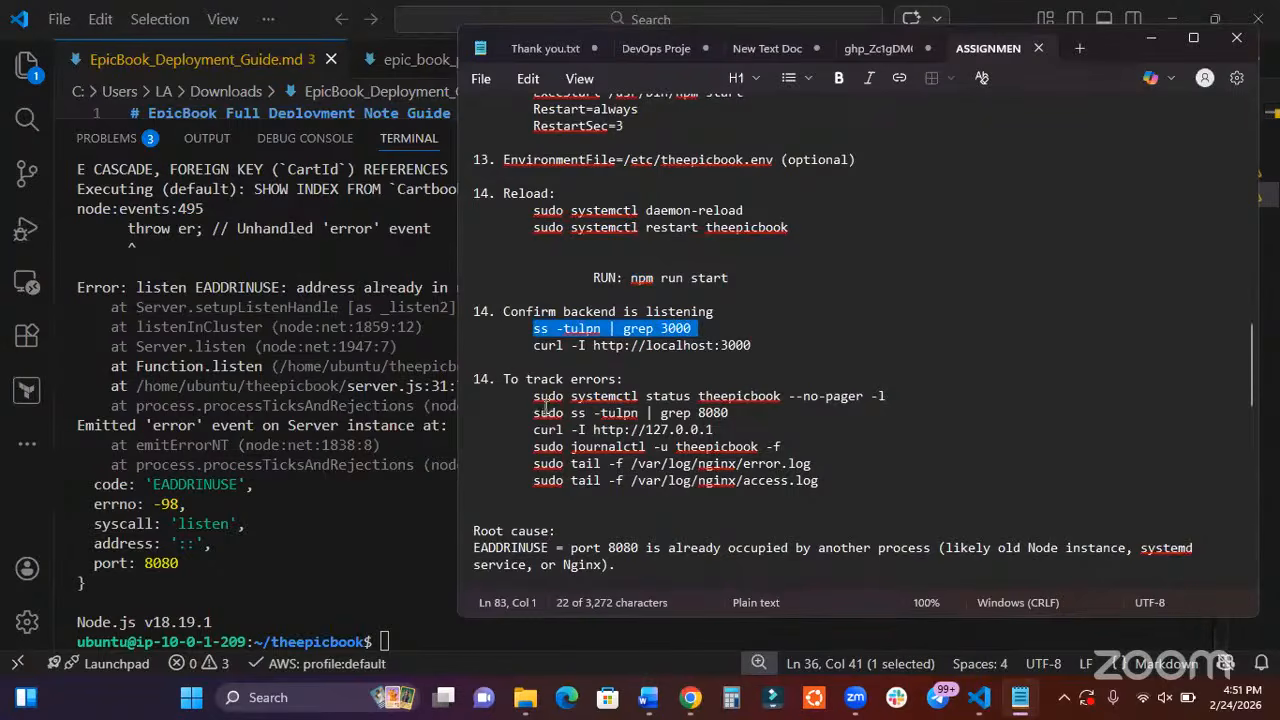
left_click_drag(536, 415, 734, 412)
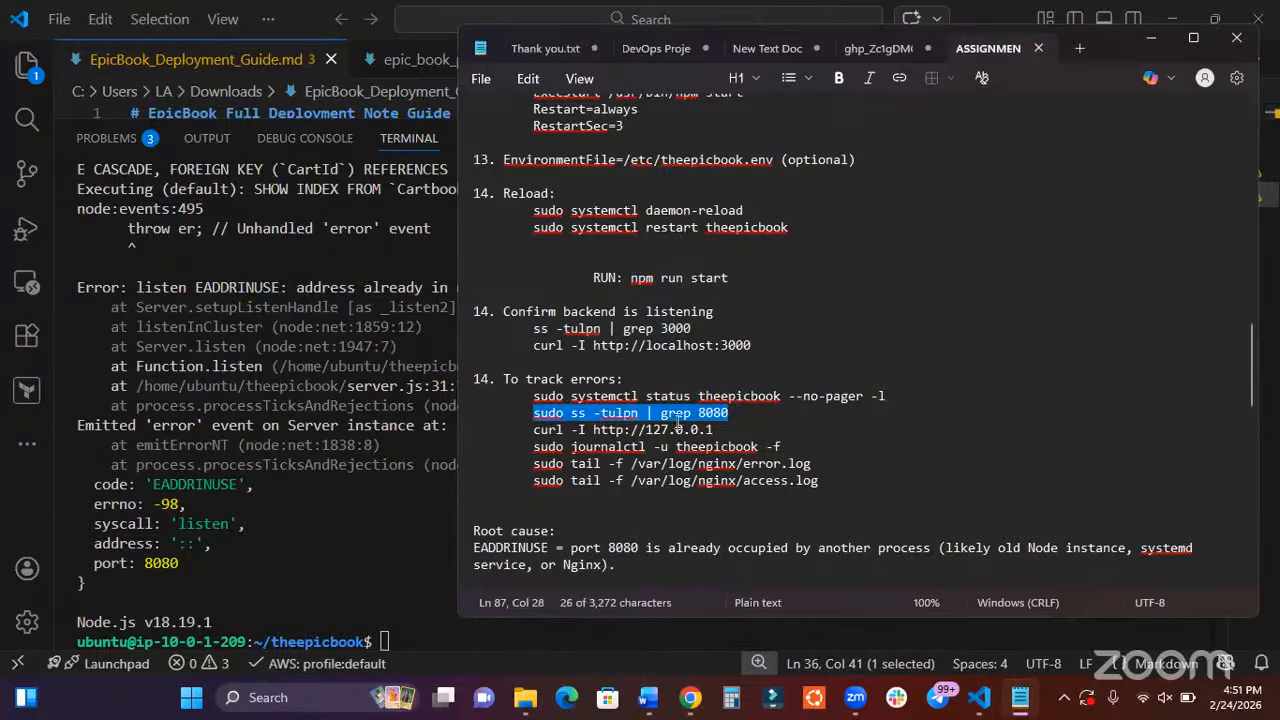
left_click(460, 527)
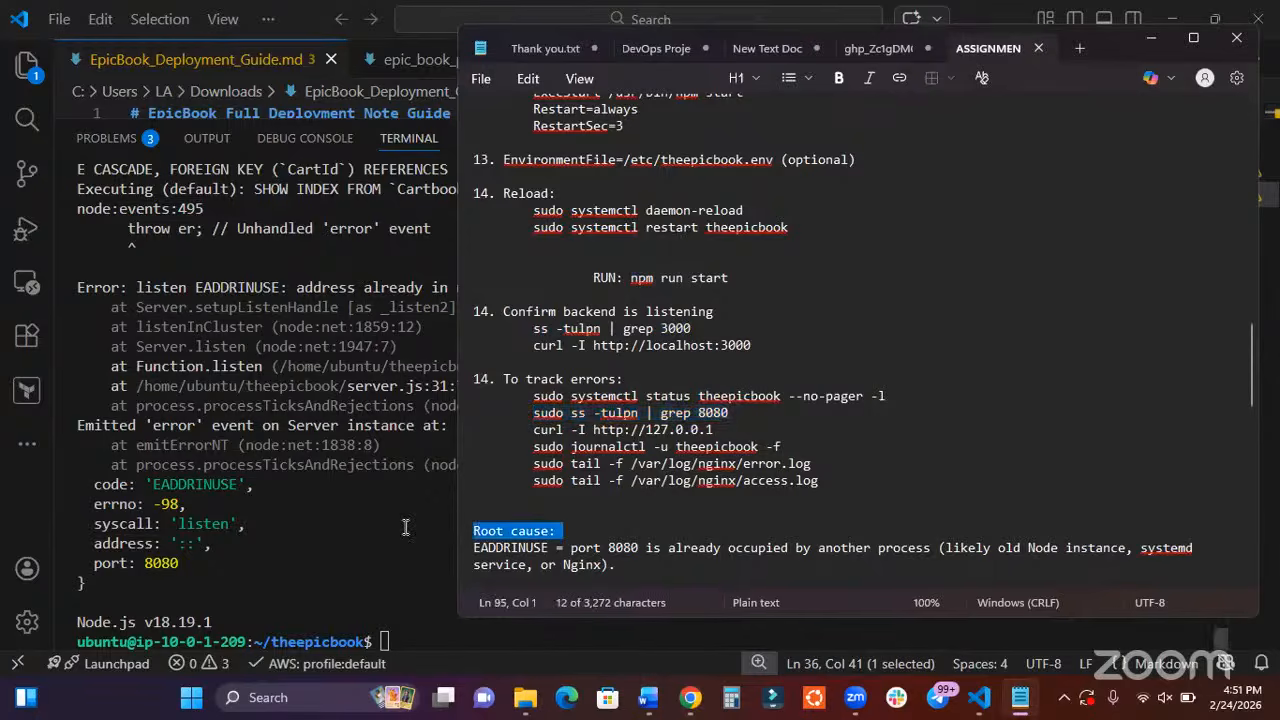
left_click(405, 527)
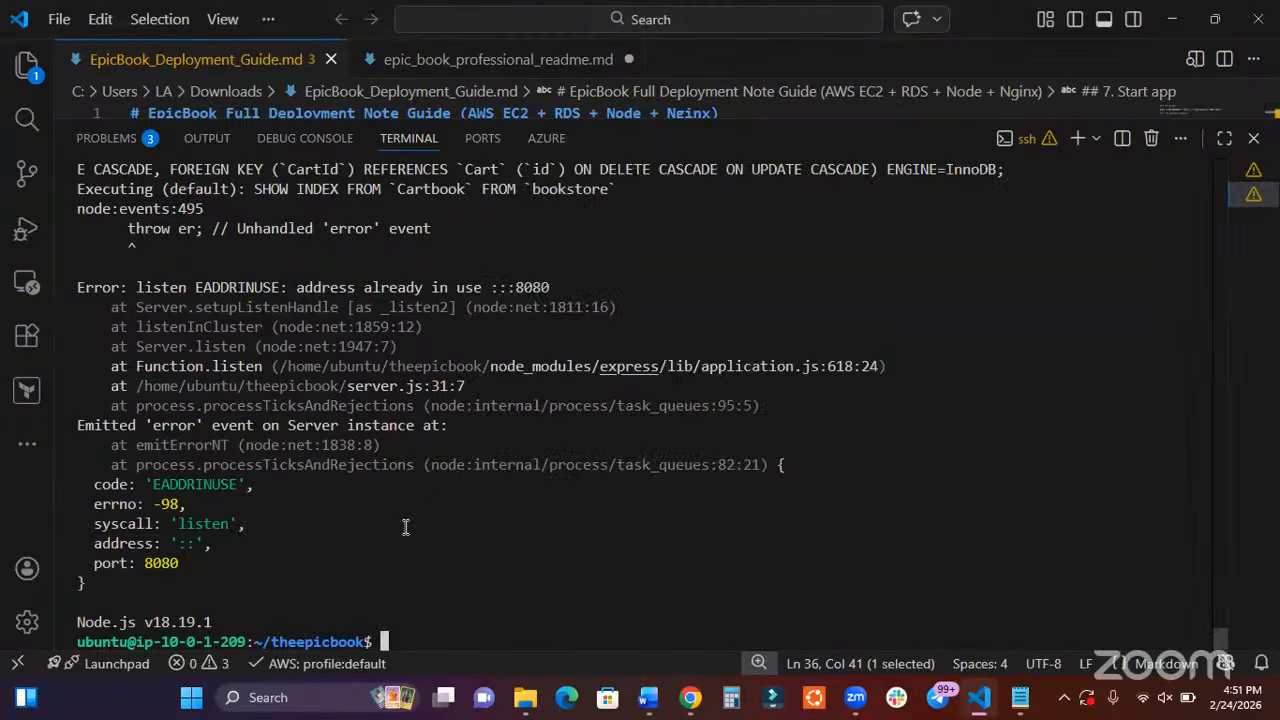
Clear the terminal and run sudo ss -tulpn | grep 8080, revealing node pid 206471.
key("ctrl+l")
key("ctrl+v")
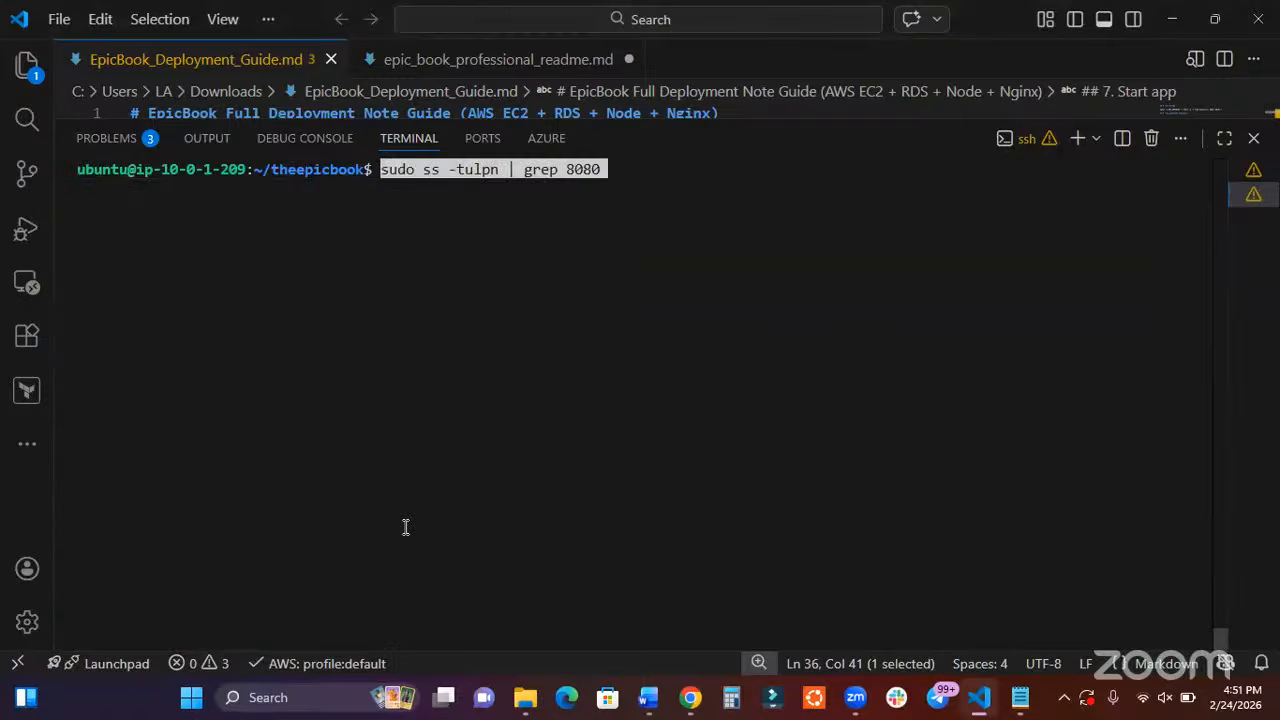
key("Return")
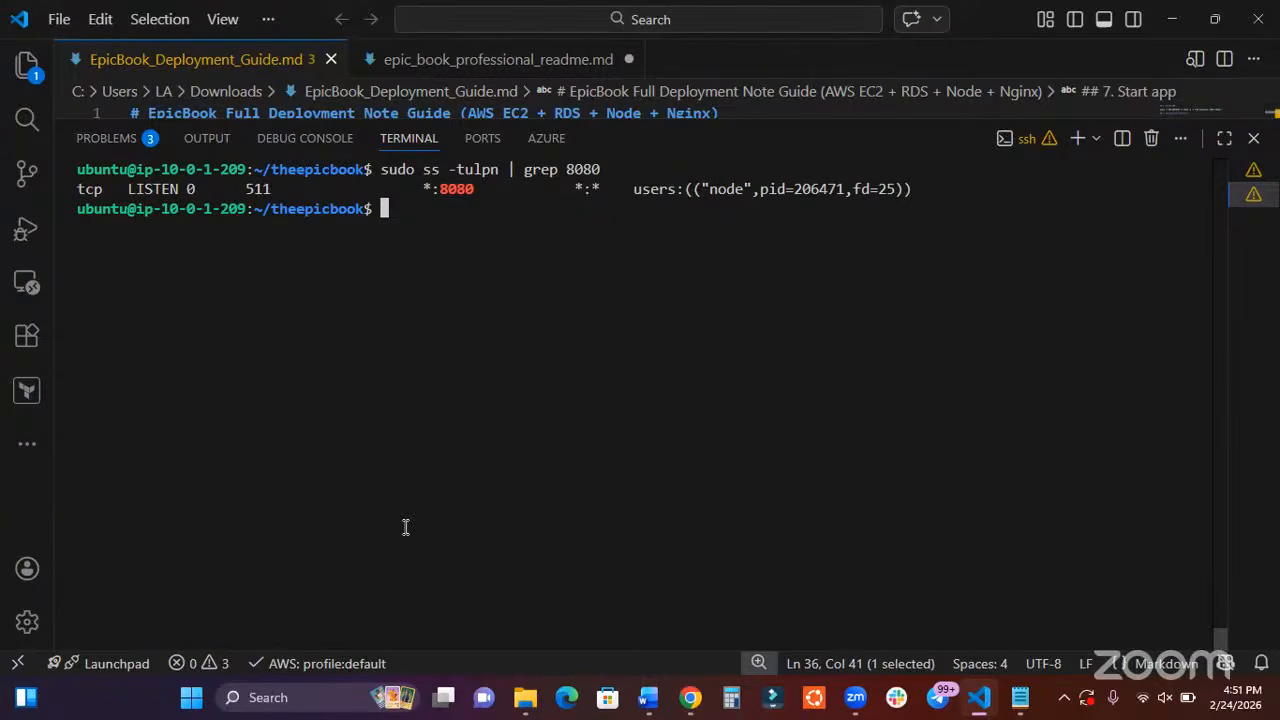
type("kill")
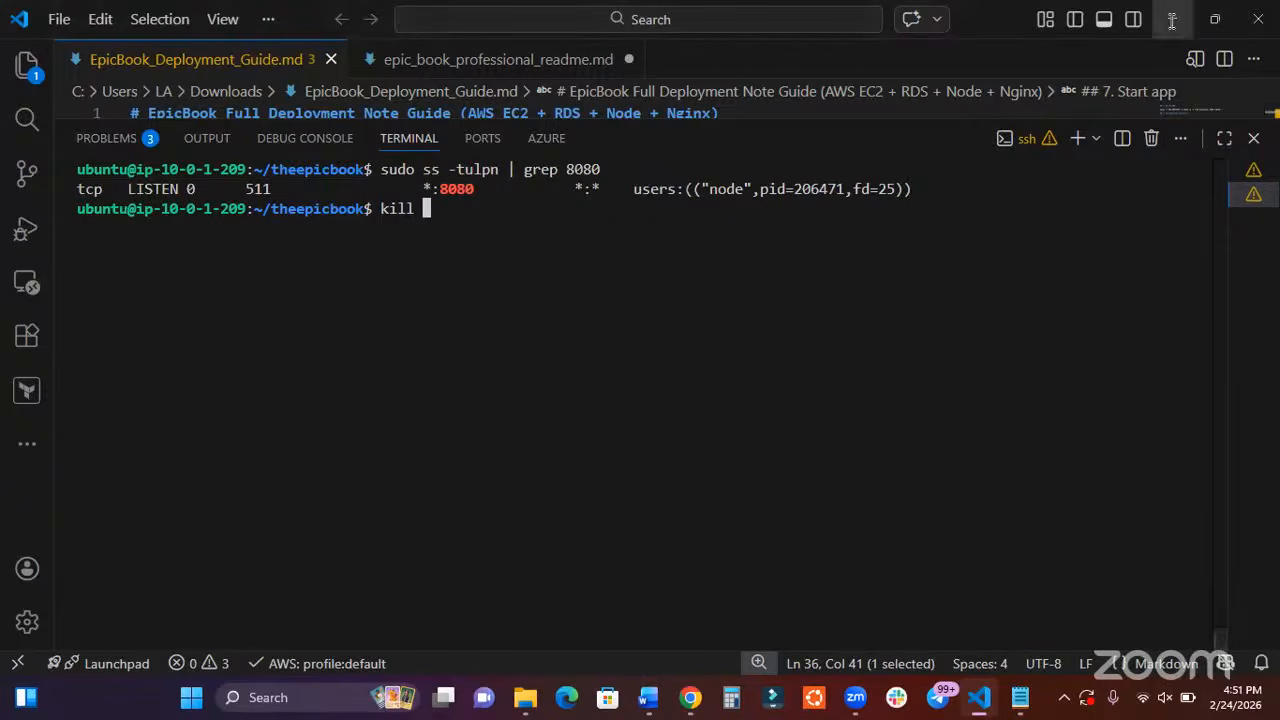
left_click(1020, 700)
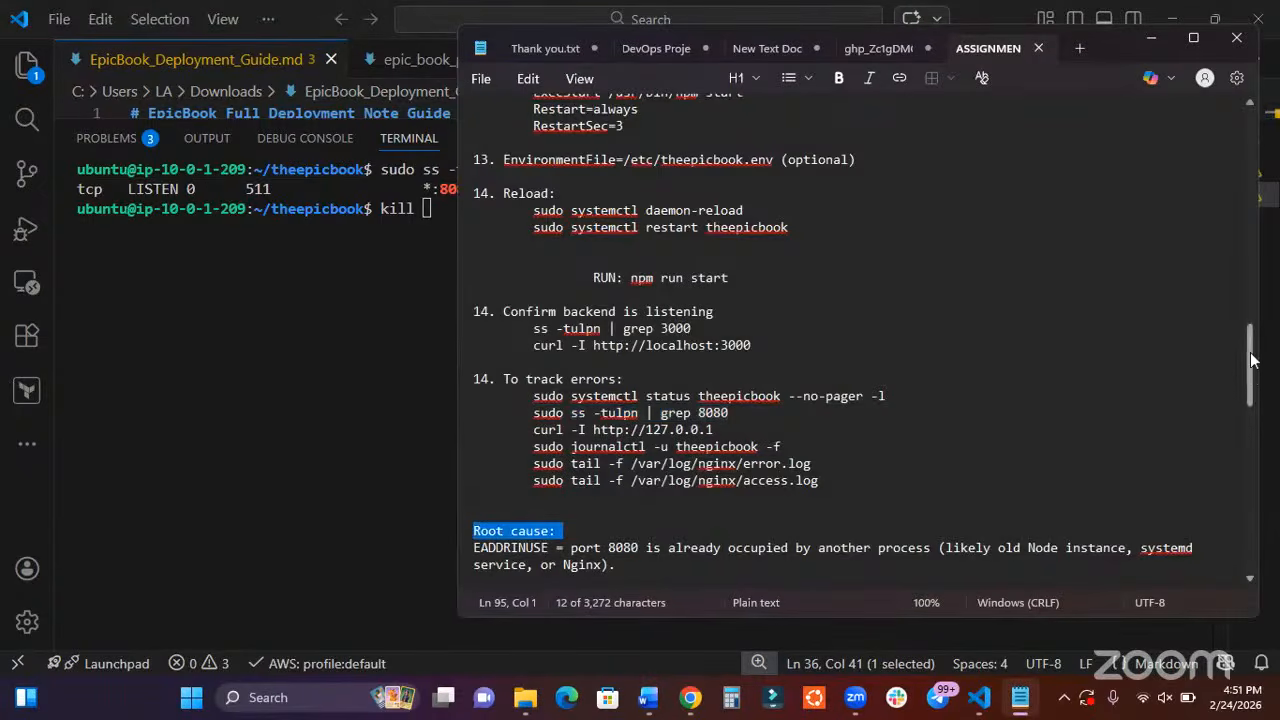
Copy the mysql -h … -u admin -p command for the RDS host from the notes.
left_click_drag(1253, 375, 1253, 272)
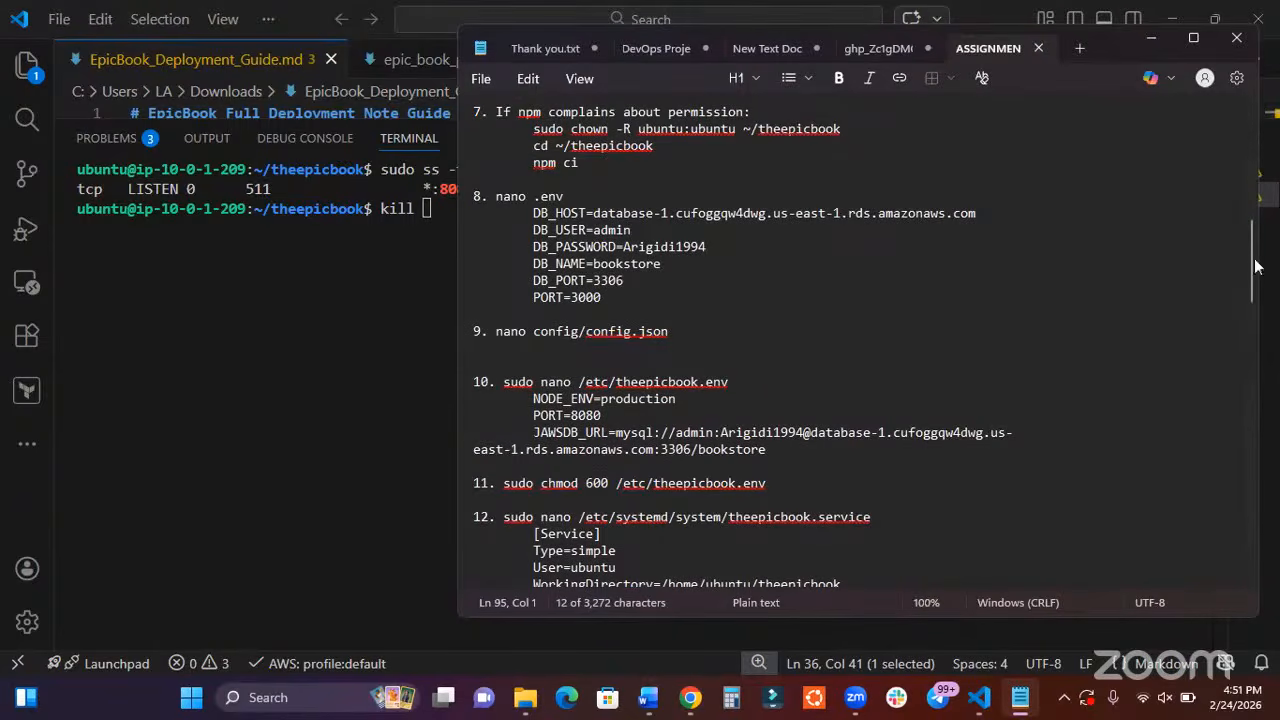
left_click_drag(1253, 260, 1255, 166)
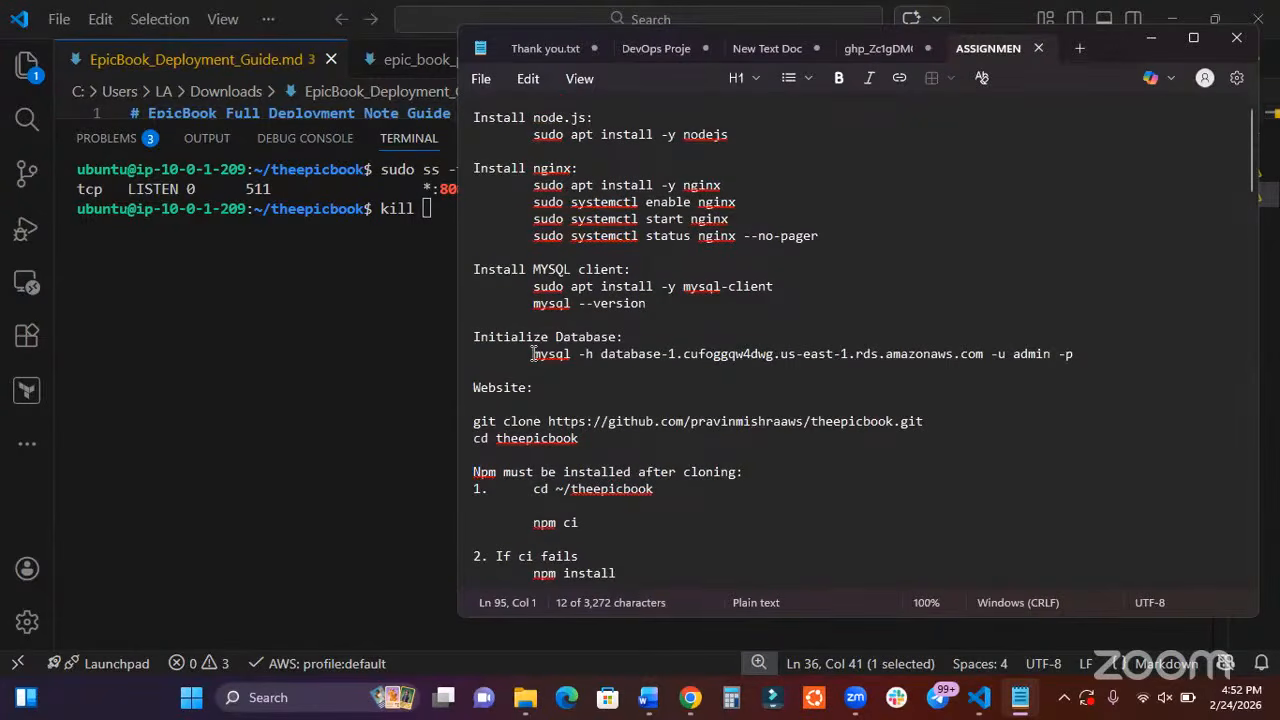
left_click_drag(533, 354, 1089, 364)
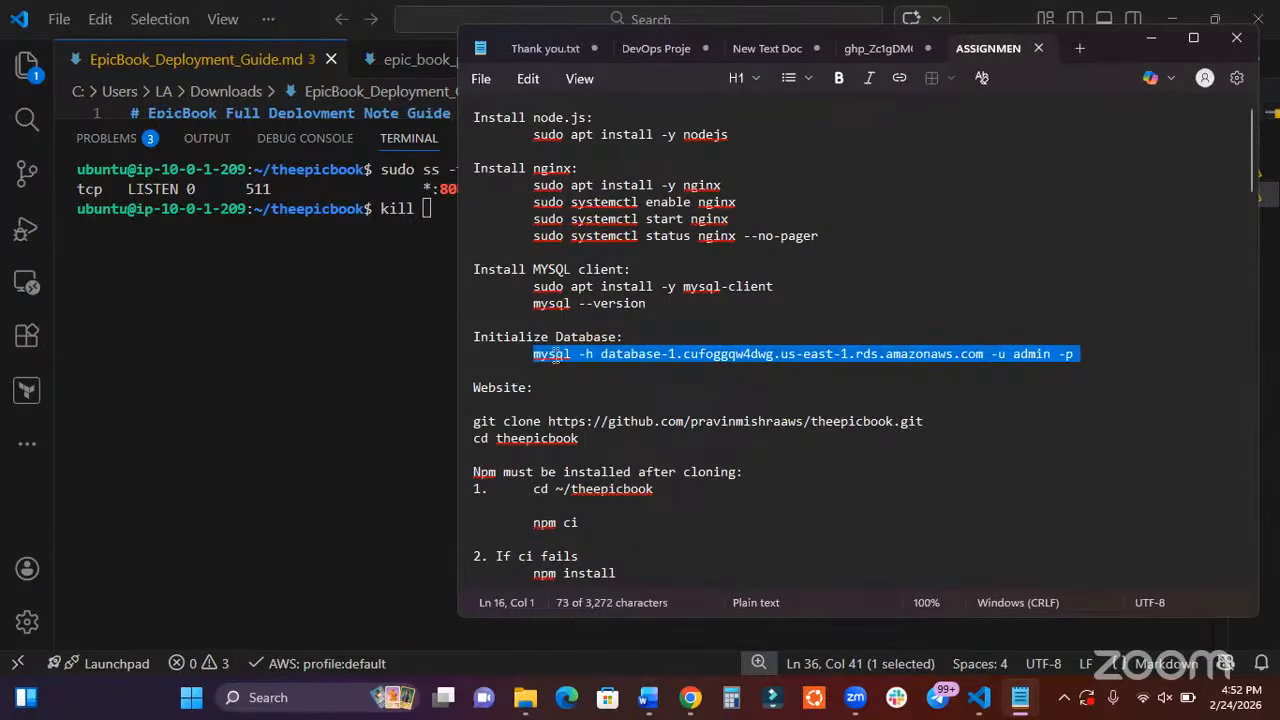
left_click(369, 295)
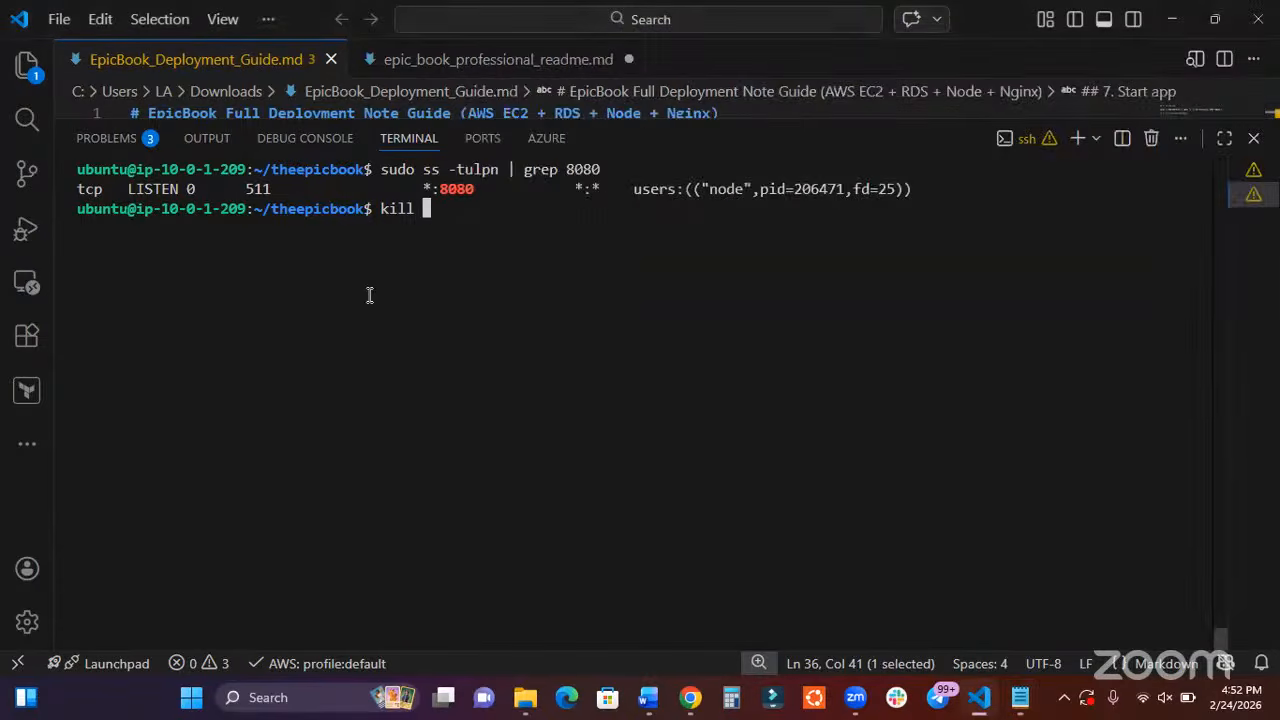
Replace kill with the pasted mysql command and log into the RDS MySQL 8.4.7 server.
key("BackSpace")
key("BackSpace")
key("BackSpace")
key("BackSpace")
key("BackSpace")
key("ctrl+v")
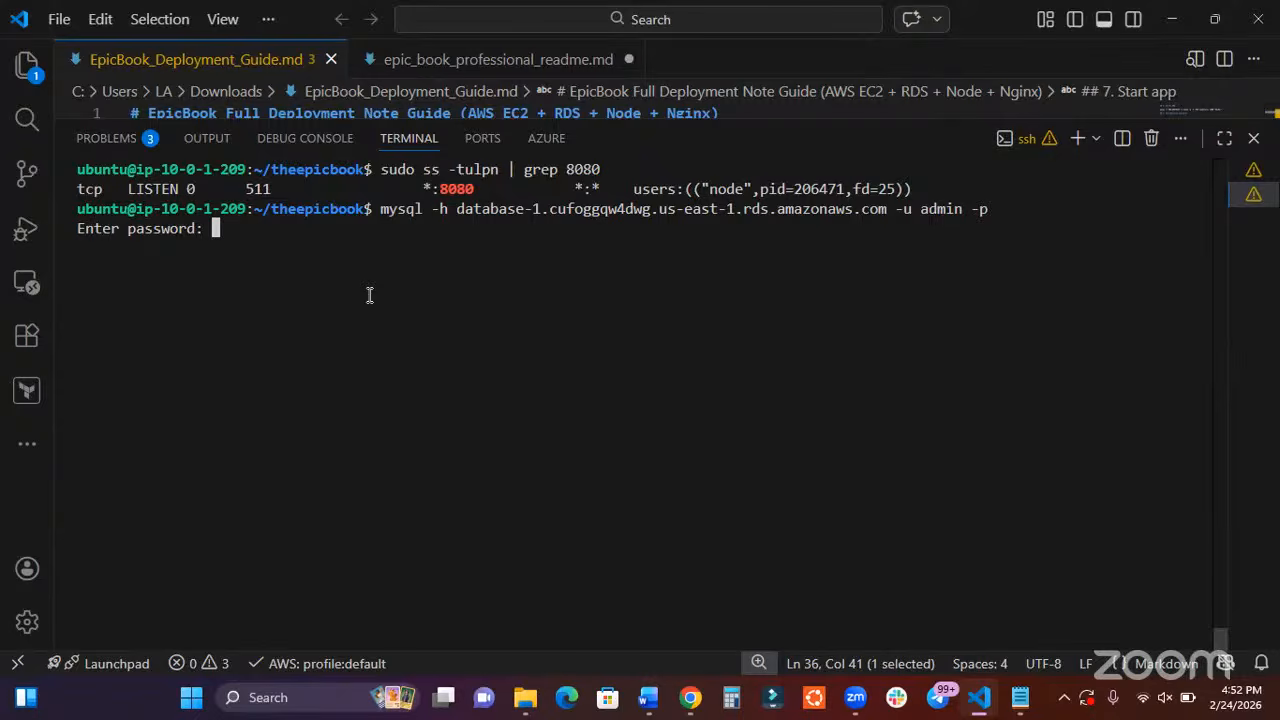
key("Return")
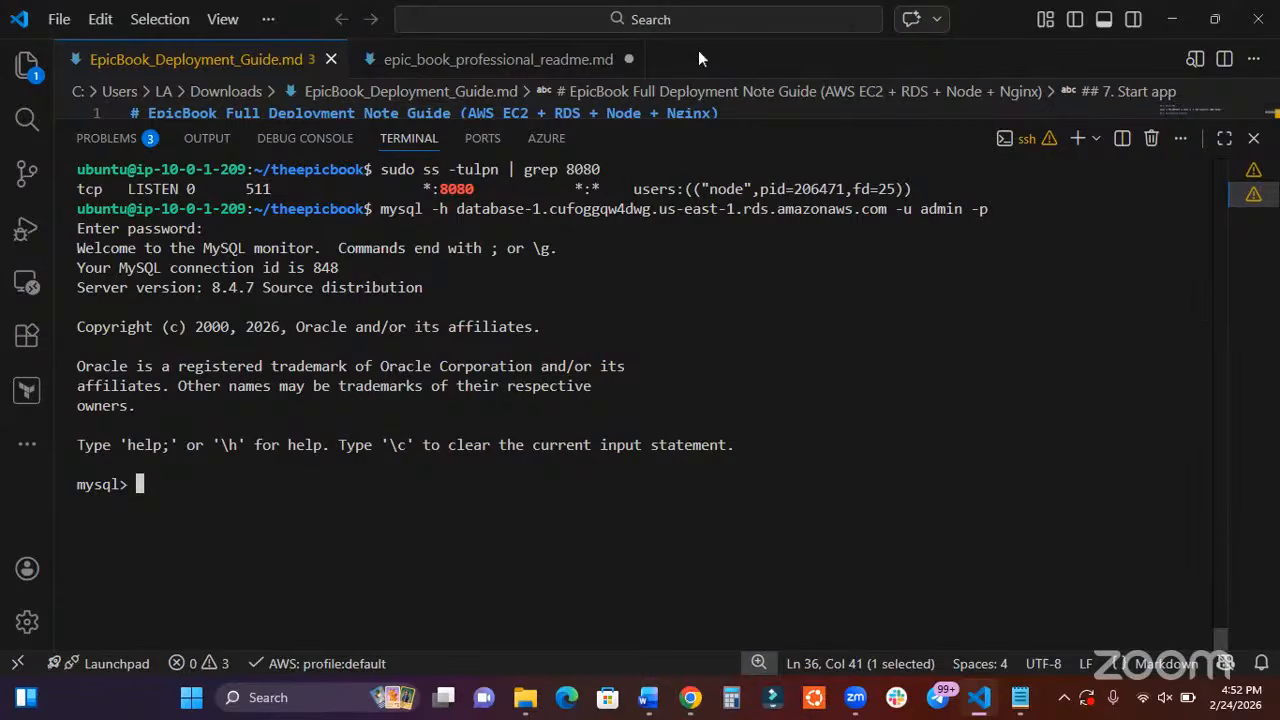
key("alt+Tab")
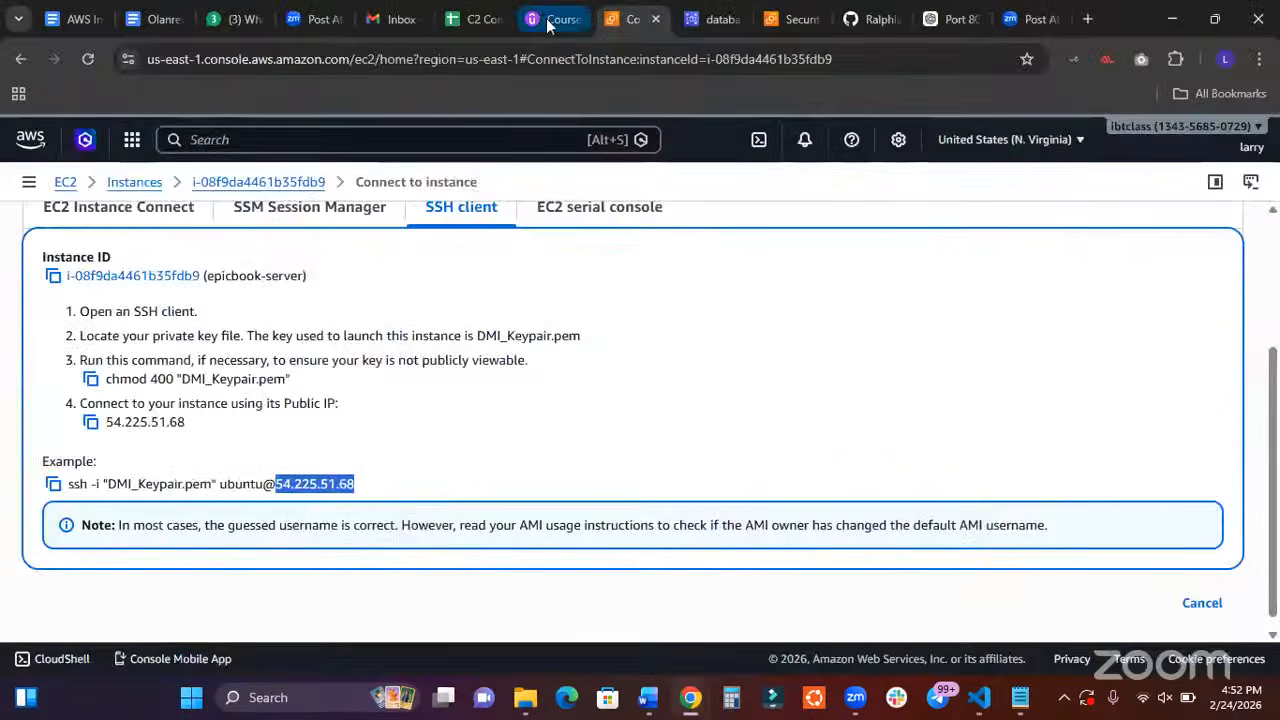
Copy Udemy's Validate DB connectivity mysql … -e "SELECT 1;" command and paste it at mysql>.
left_click(553, 19)
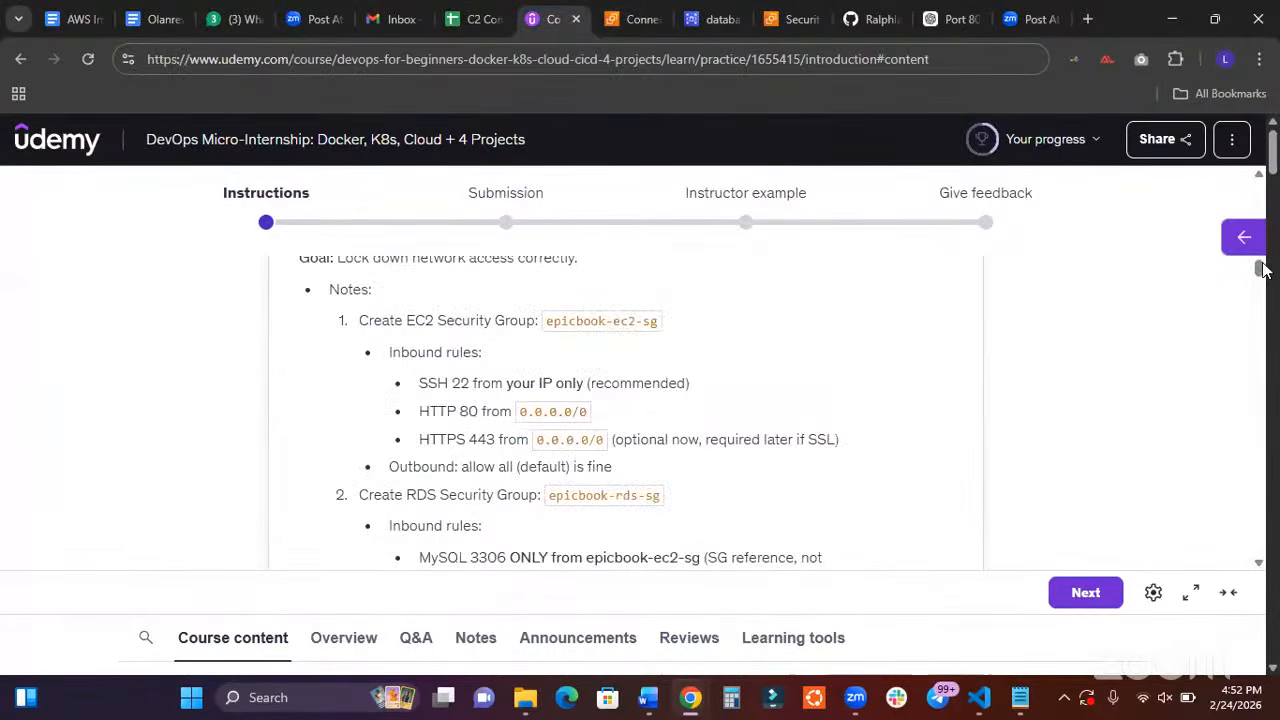
left_click_drag(1259, 285, 1255, 484)
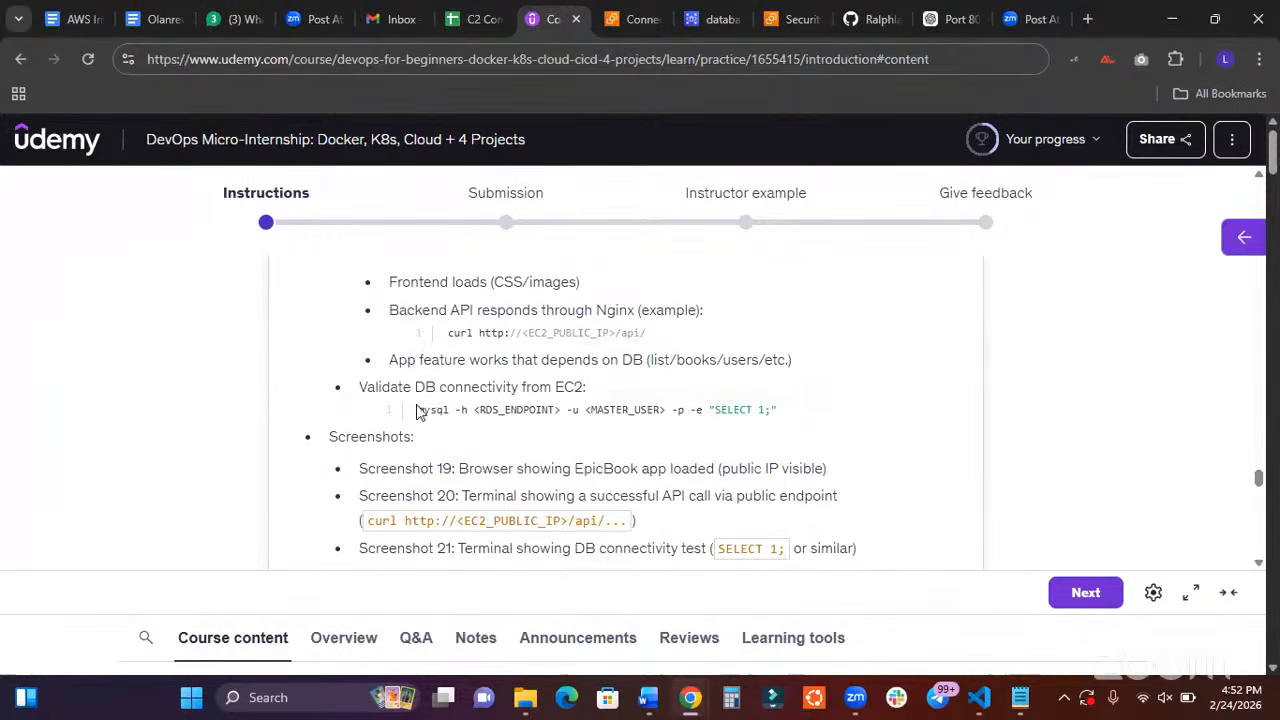
left_click_drag(419, 410, 786, 414)
key("ctrl+c")
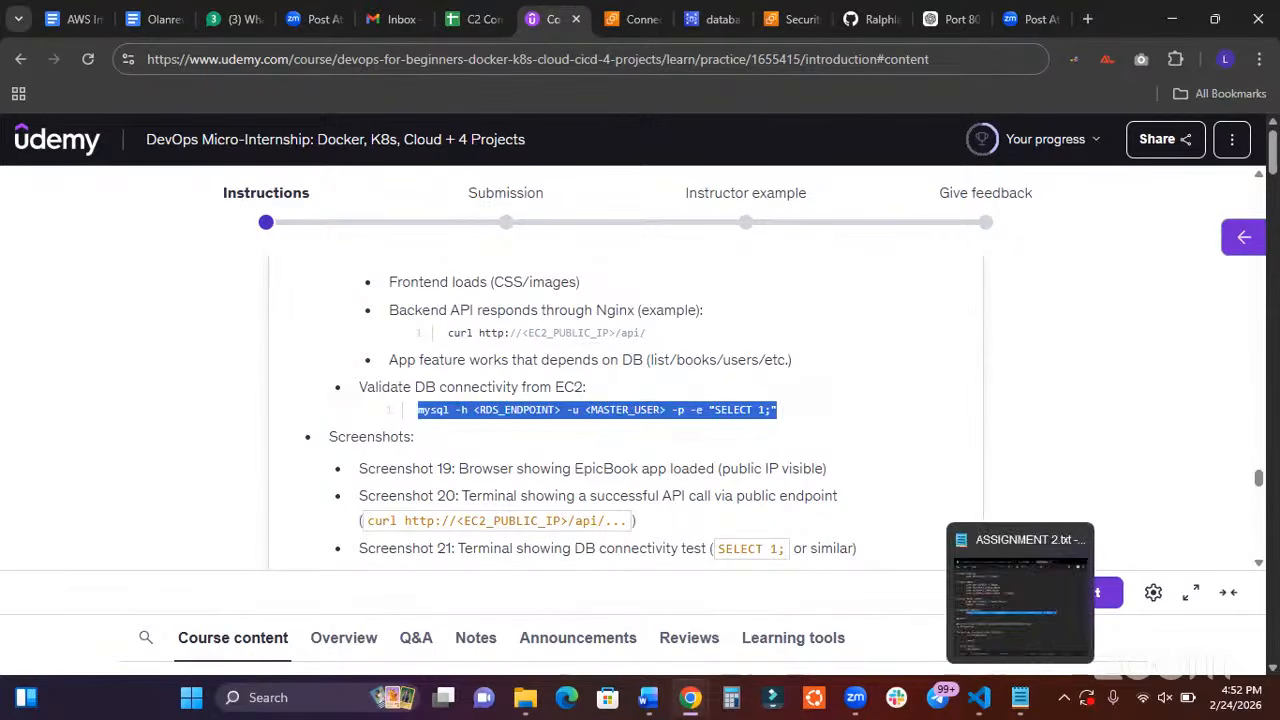
mouse_move(1000, 708)
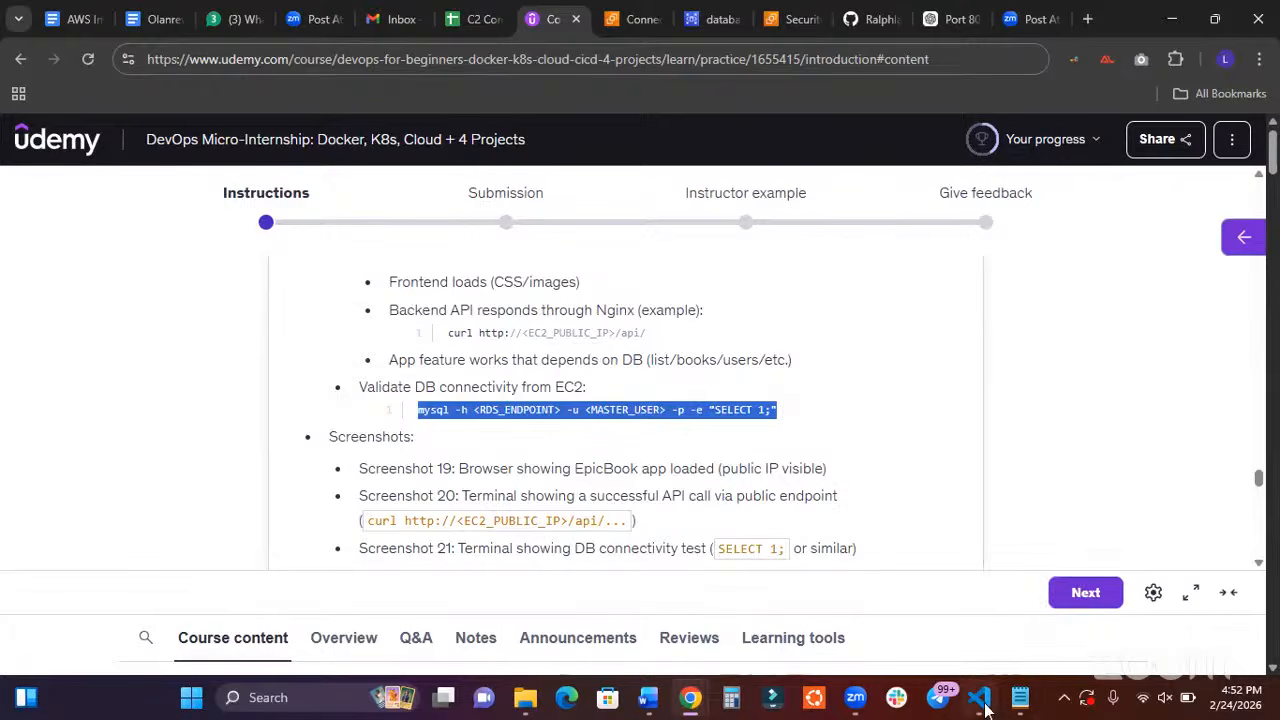
left_click(985, 708)
key("ctrl+v")
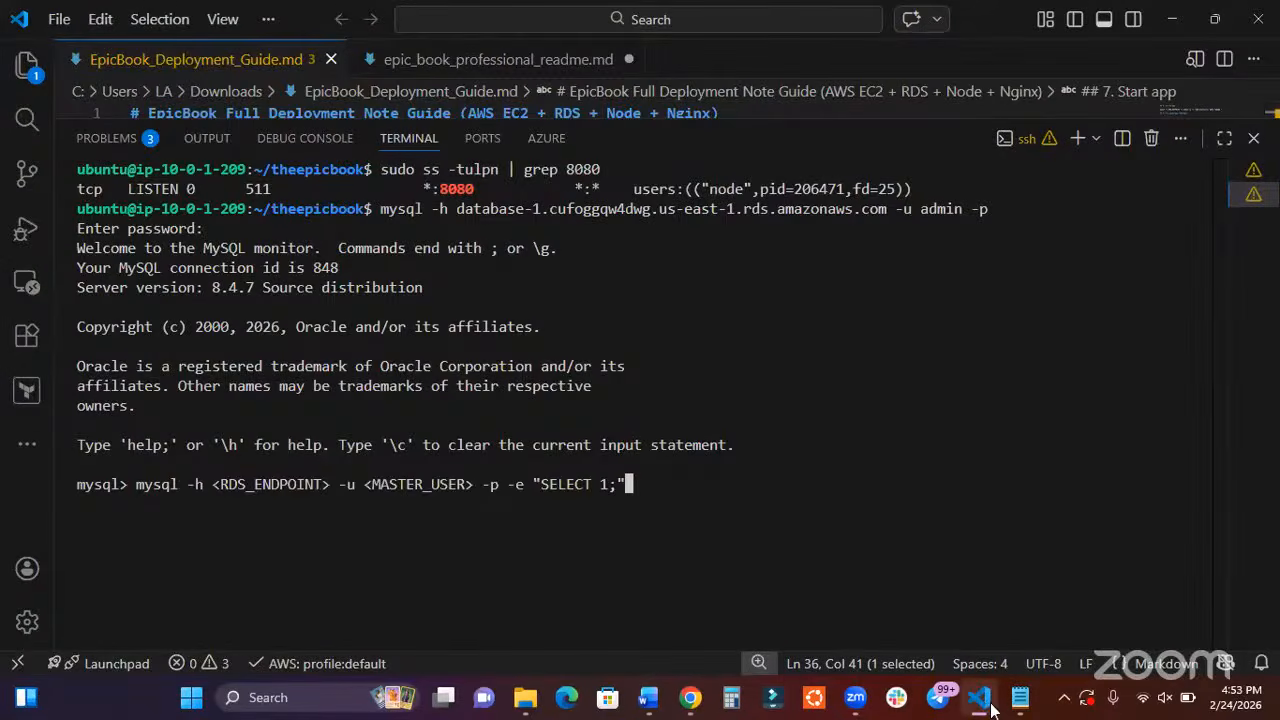
Exit the MySQL session and paste the SELECT 1 test command at the shell prompt.
key("BackSpace")
key("BackSpace")
key("BackSpace")
key("BackSpace")
key("BackSpace")
key("BackSpace")
key("BackSpace")
key("BackSpace")
key("BackSpace")
key("BackSpace")
key("BackSpace")
key("BackSpace")
key("BackSpace")
key("BackSpace")
key("BackSpace")
key("BackSpace")
key("BackSpace")
key("BackSpace")
key("BackSpace")
key("BackSpace")
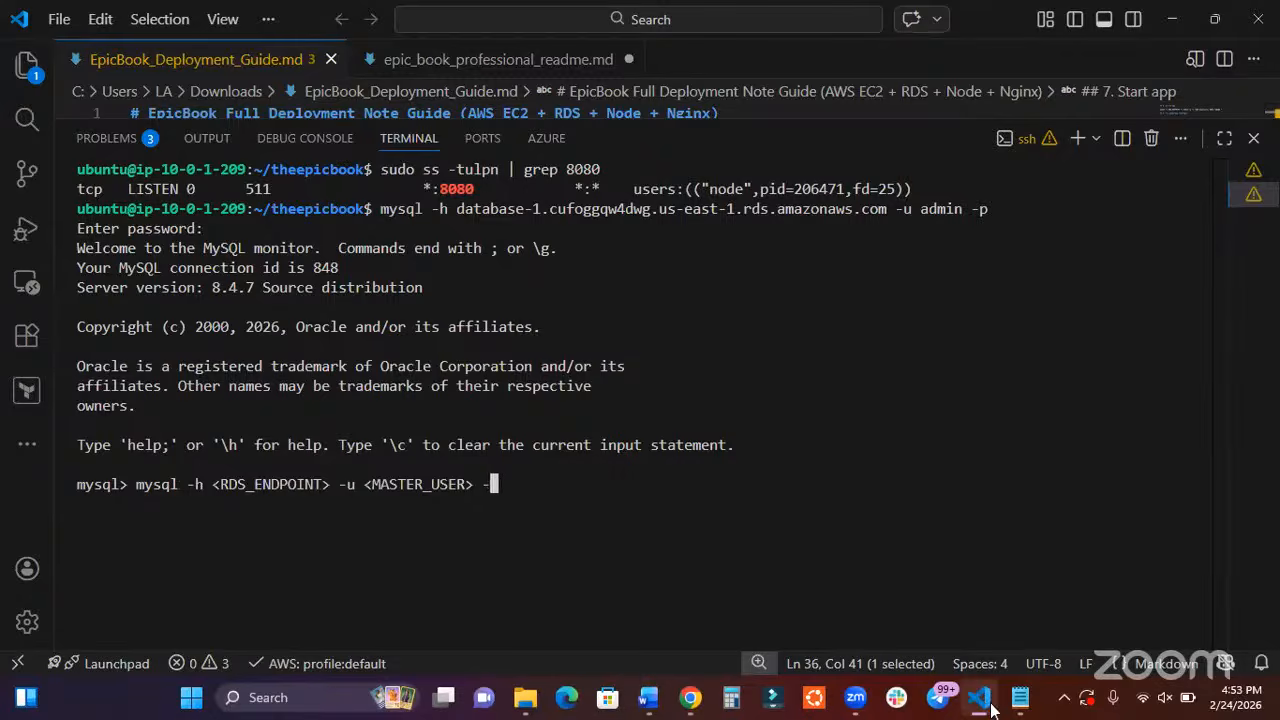
key("BackSpace")
key("BackSpace")
key("BackSpace")
key("BackSpace")
key("BackSpace")
key("BackSpace")
key("BackSpace")
key("BackSpace")
key("BackSpace")
key("BackSpace")
key("BackSpace")
key("BackSpace")
key("BackSpace")
key("BackSpace")
key("BackSpace")
key("BackSpace")
key("BackSpace")
key("BackSpace")
key("BackSpace")
key("BackSpace")
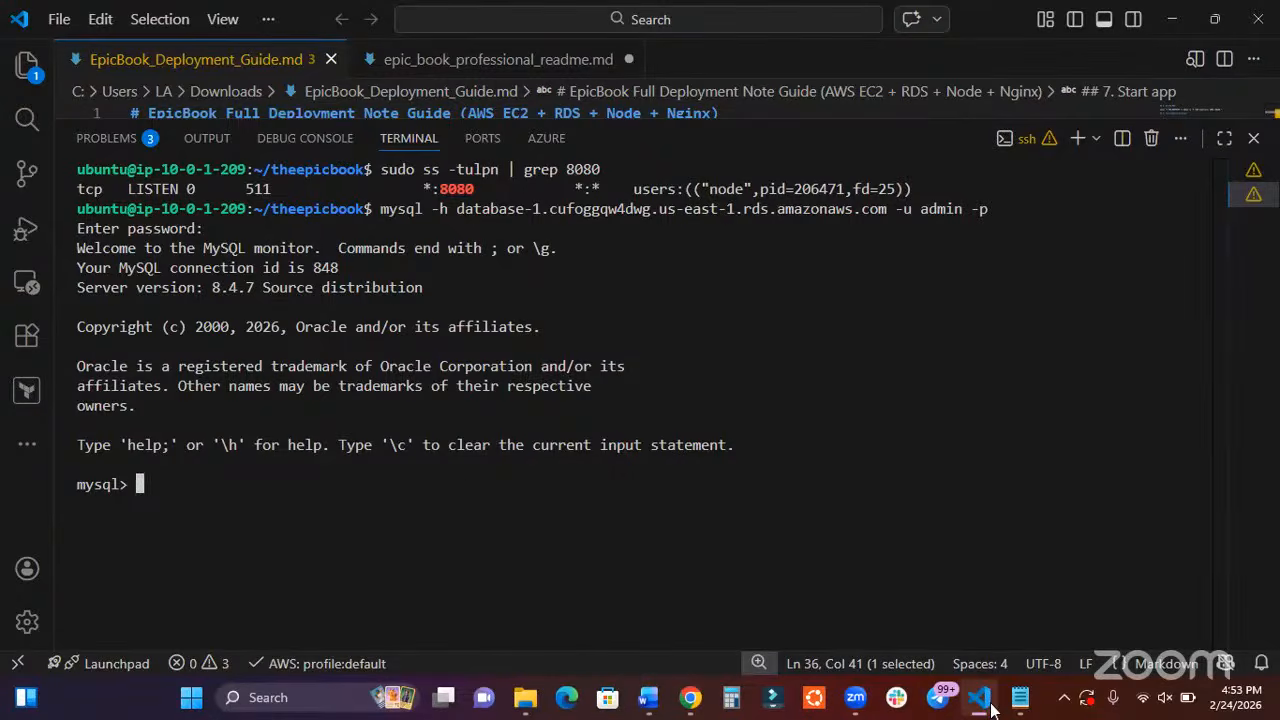
type("exit")
key("Return")
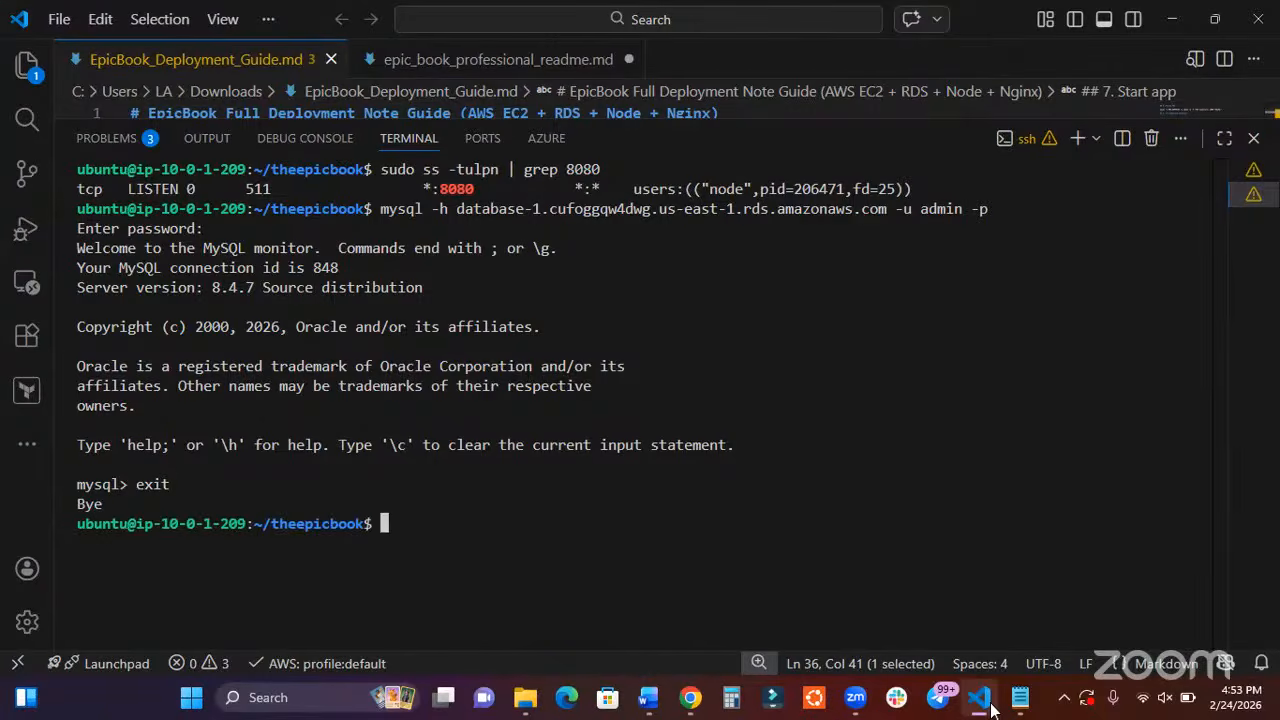
key("ctrl+v")
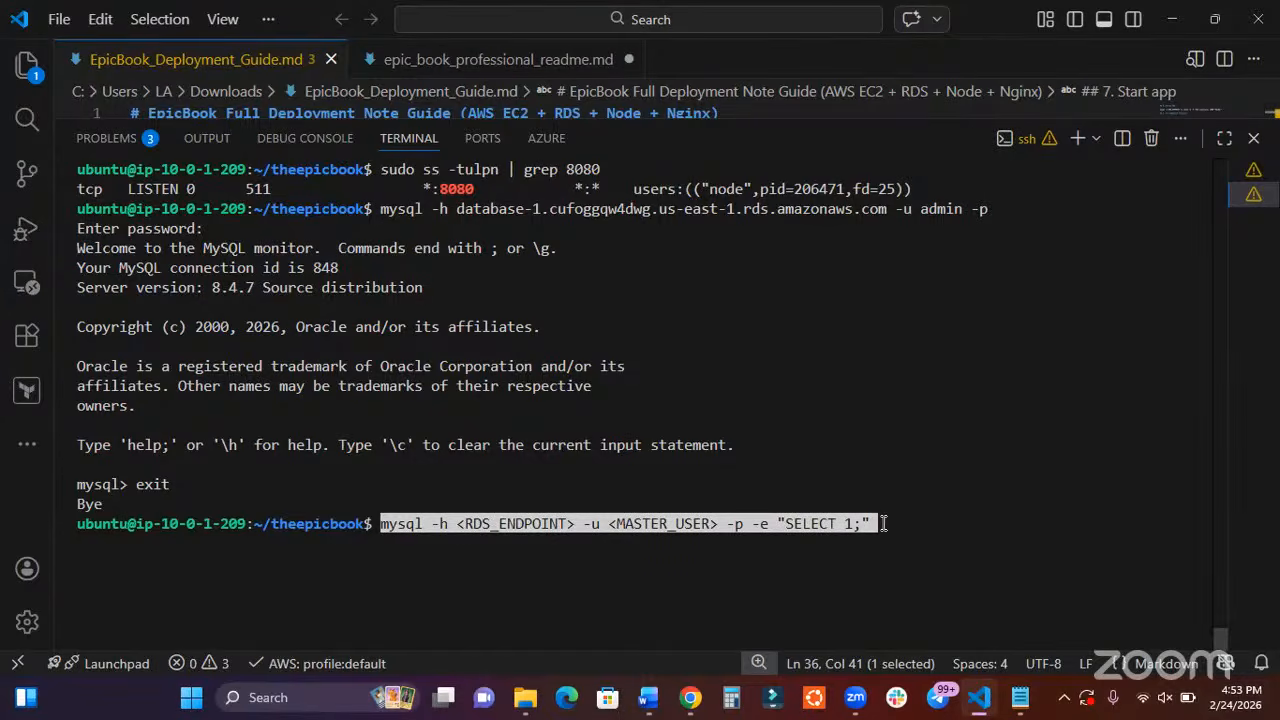
key("Right")
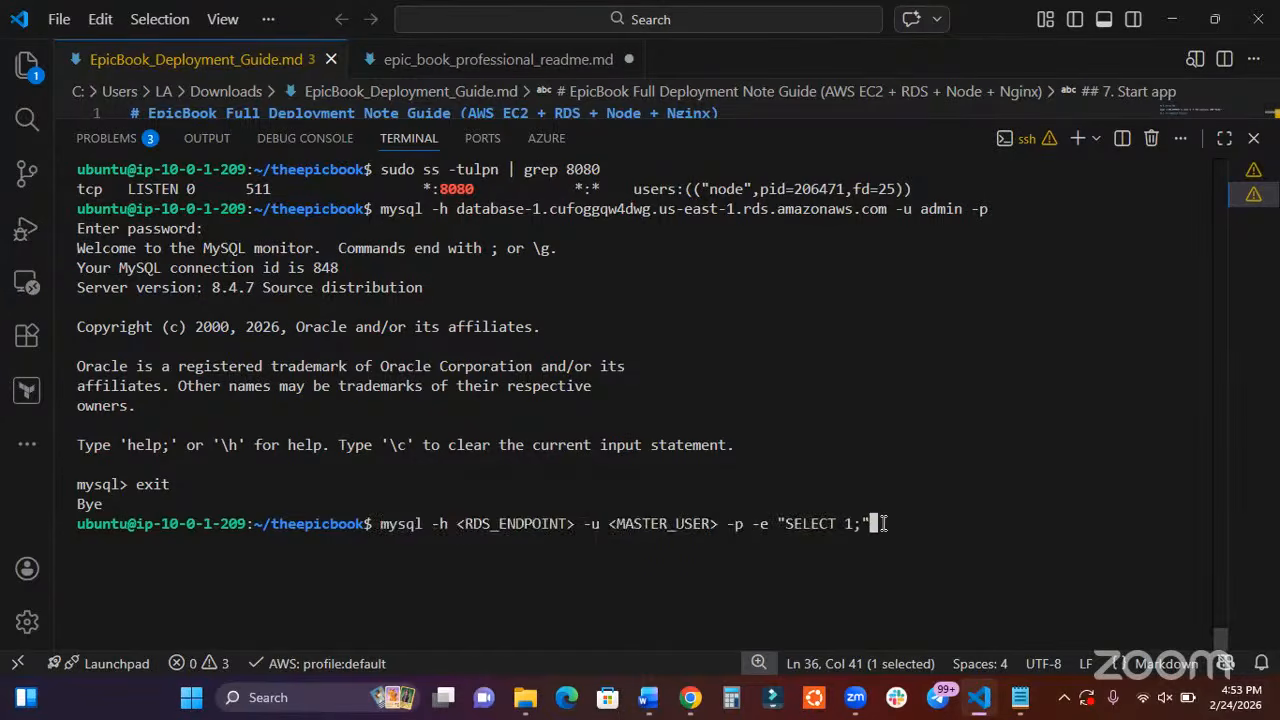
key("BackSpace")
key("BackSpace")
key("BackSpace")
key("BackSpace")
key("BackSpace")
key("BackSpace")
key("BackSpace")
key("BackSpace")
key("BackSpace")
key("BackSpace")
key("BackSpace")
key("BackSpace")
key("BackSpace")
key("BackSpace")
key("BackSpace")
key("BackSpace")
key("BackSpace")
key("BackSpace")
key("BackSpace")
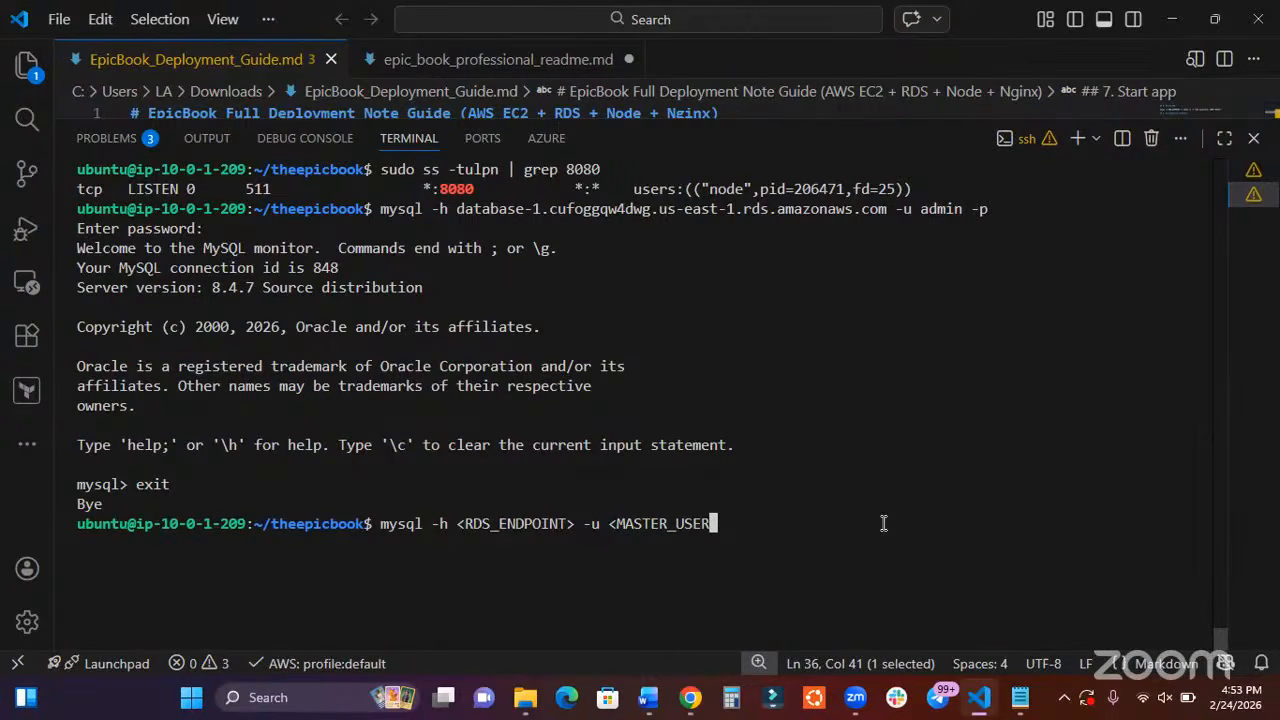
key("BackSpace")
key("BackSpace")
key("BackSpace")
key("BackSpace")
key("BackSpace")
key("BackSpace")
key("BackSpace")
key("BackSpace")
key("BackSpace")
key("BackSpace")
key("BackSpace")
key("BackSpace")
key("BackSpace")
key("BackSpace")
key("BackSpace")
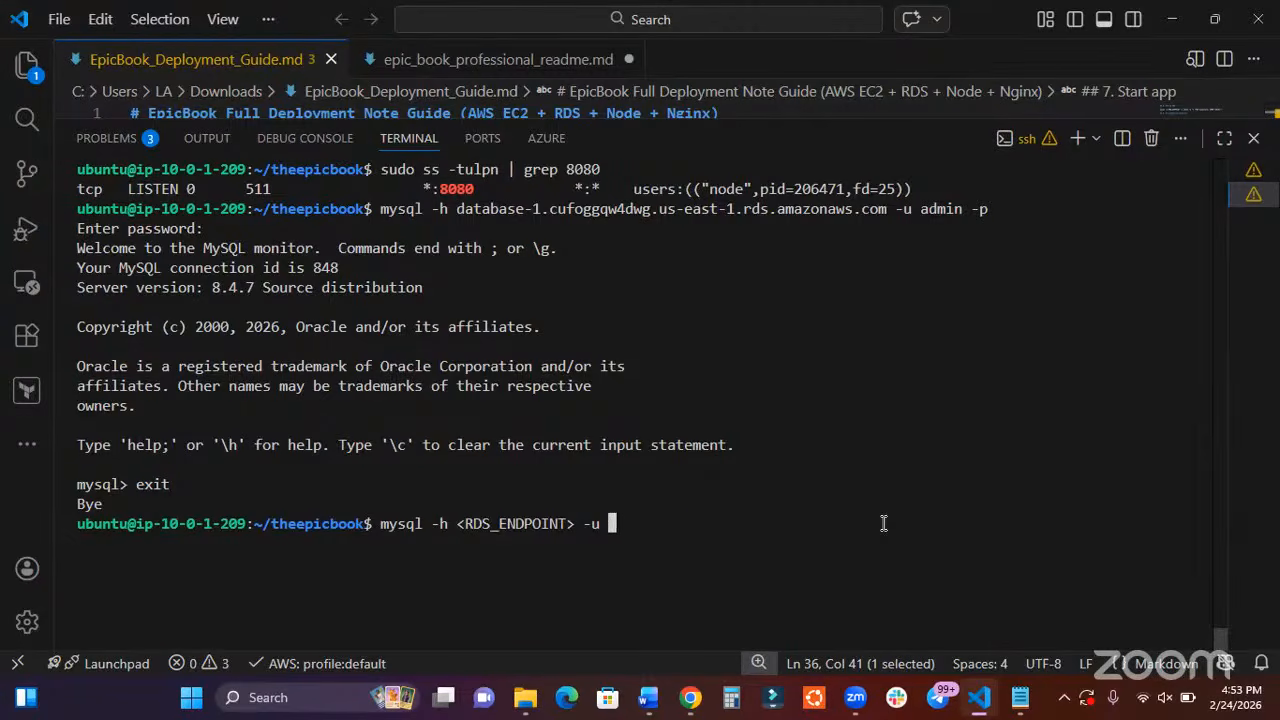
key("BackSpace")
key("BackSpace")
key("BackSpace")
key("BackSpace")
key("BackSpace")
key("BackSpace")
key("BackSpace")
key("BackSpace")
key("BackSpace")
key("BackSpace")
key("BackSpace")
key("BackSpace")
key("BackSpace")
key("BackSpace")
key("BackSpace")
key("BackSpace")
key("BackSpace")
key("BackSpace")
key("BackSpace")
key("BackSpace")
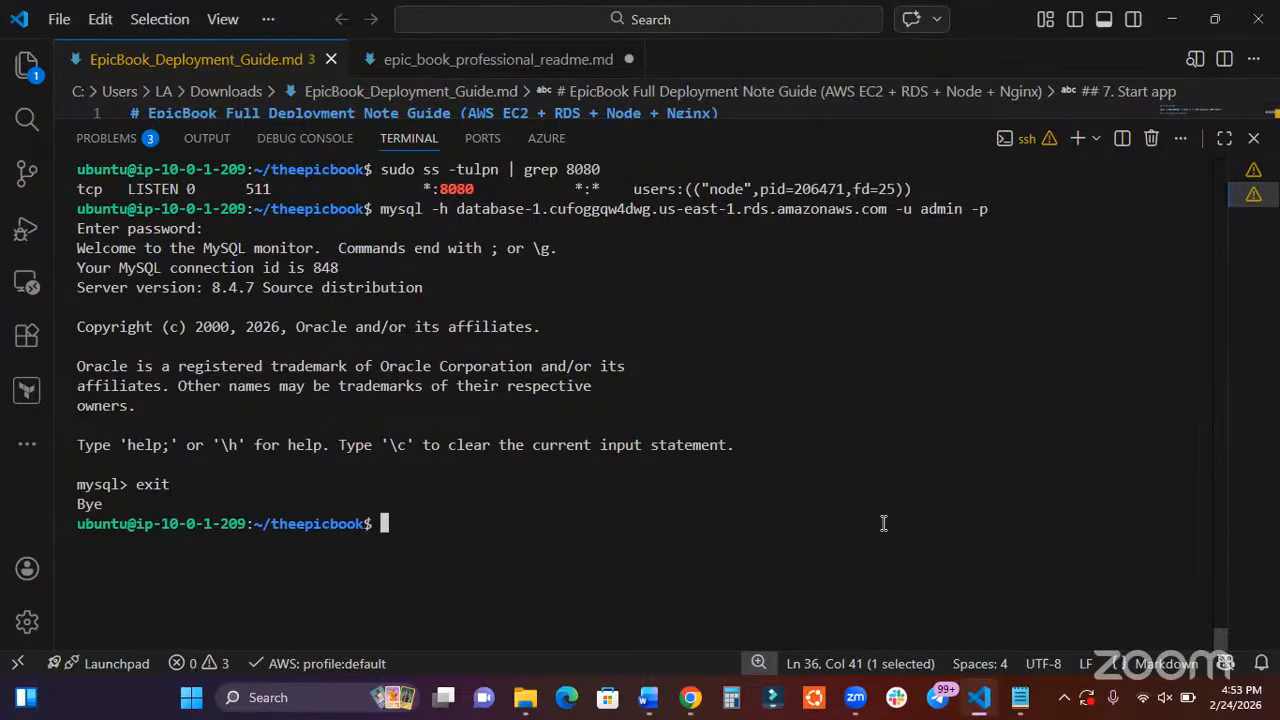
key("ctrl+v")
Replace <MASTER_USER> with admin and <RDS_ENDPOINT> with the RDS hostname copied from earlier.
key("Left")
key("Left")
key("Left")
key("Left")
key("Left")
key("Left")
key("Left")
key("Left")
key("Left")
key("Left")
key("Left")
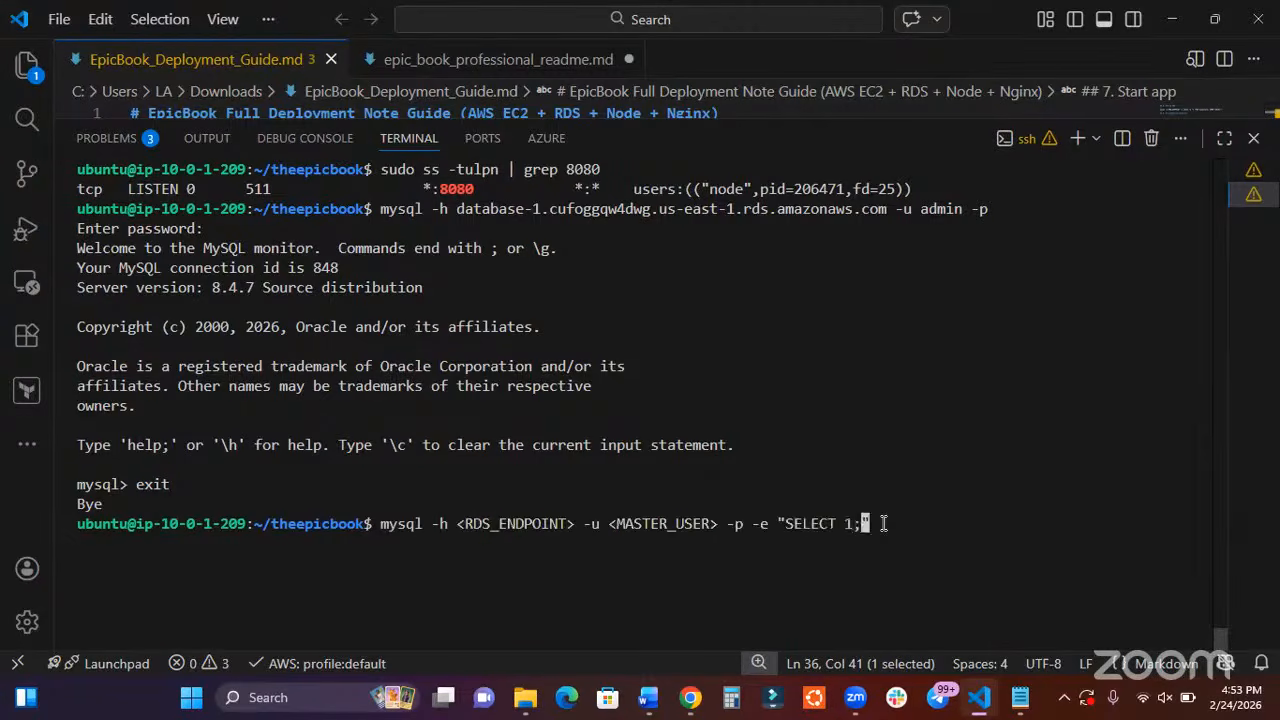
key("Left")
key("Left")
key("Left")
key("Left")
key("Left")
key("Left")
key("Left")
key("BackSpace")
key("BackSpace")
key("BackSpace")
key("BackSpace")
key("BackSpace")
key("BackSpace")
key("BackSpace")
key("BackSpace")
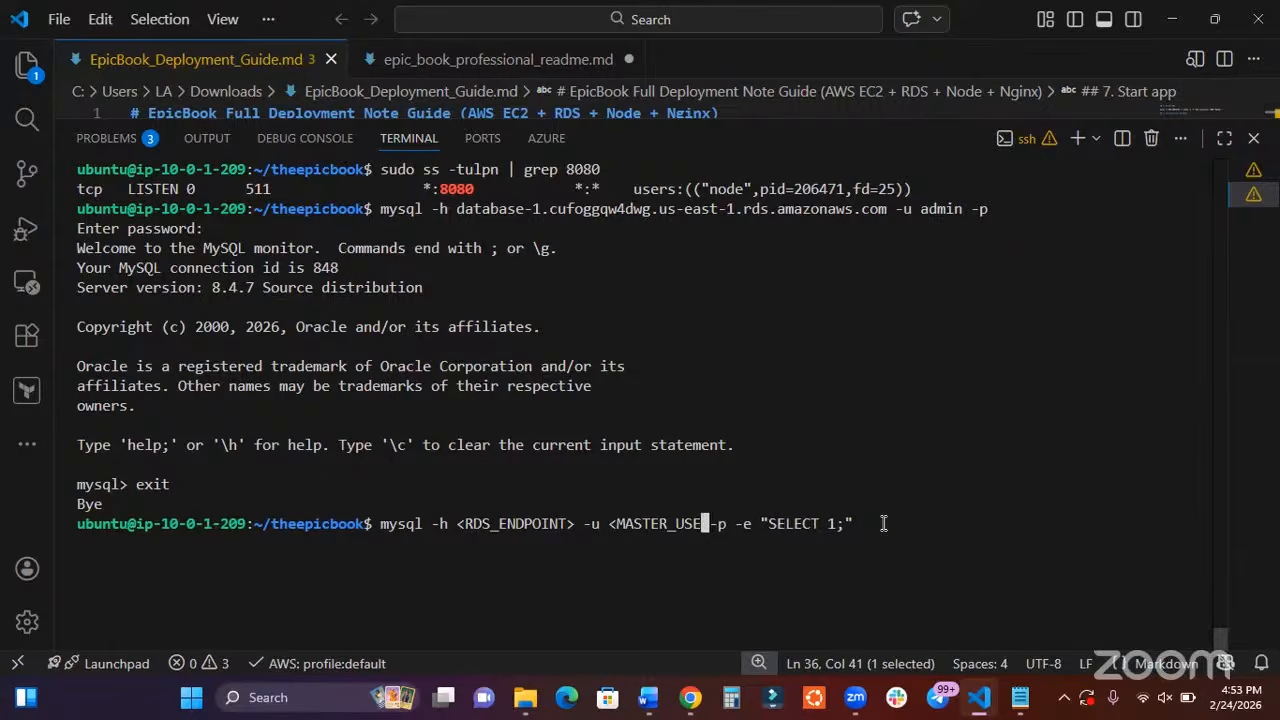
key("BackSpace")
key("BackSpace")
key("BackSpace")
key("BackSpace")
key("BackSpace")
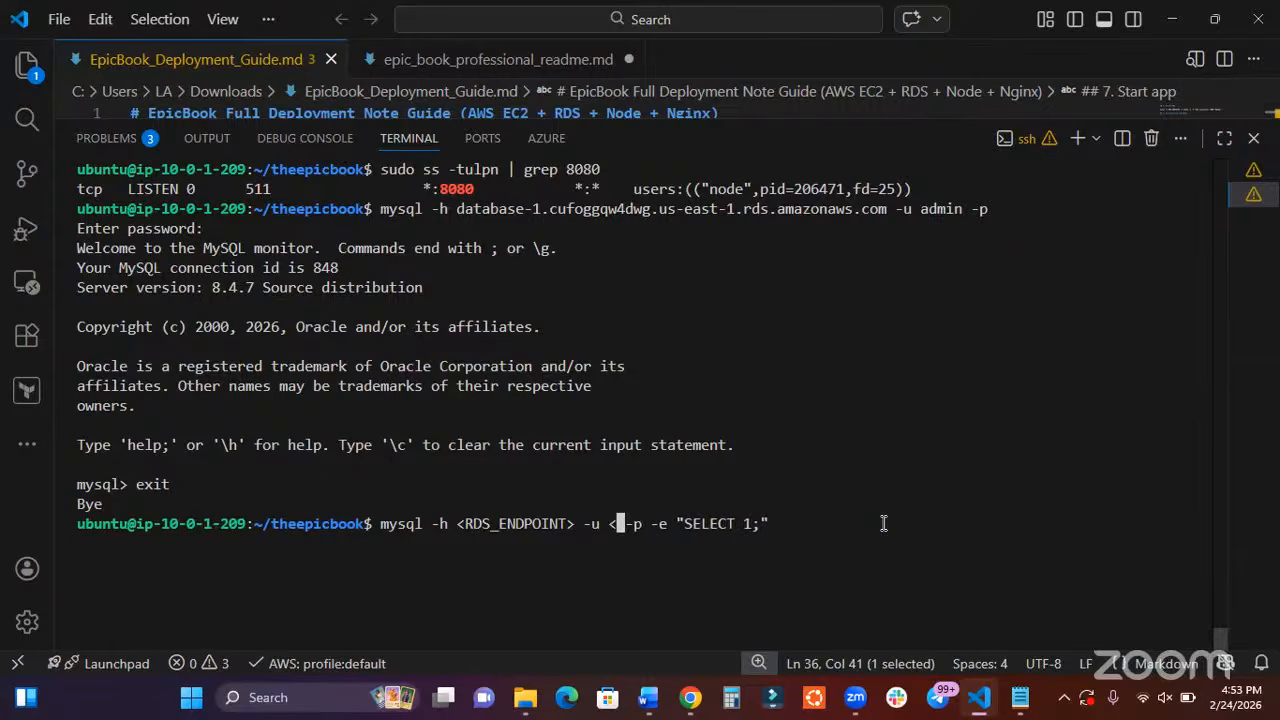
type("admin")
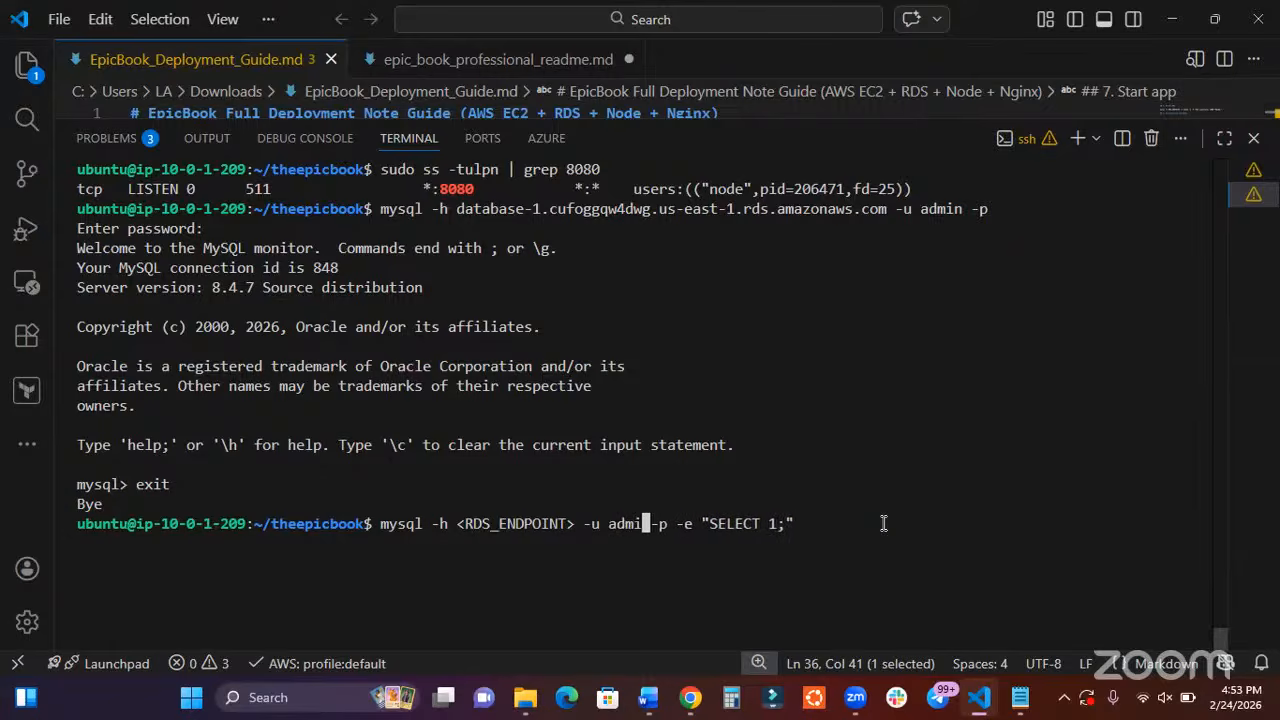
key("Left")
key("Left")
key("Left")
key("Left")
key("Left")
key("Left")
key("Left")
key("Left")
key("Left")
key("Left")
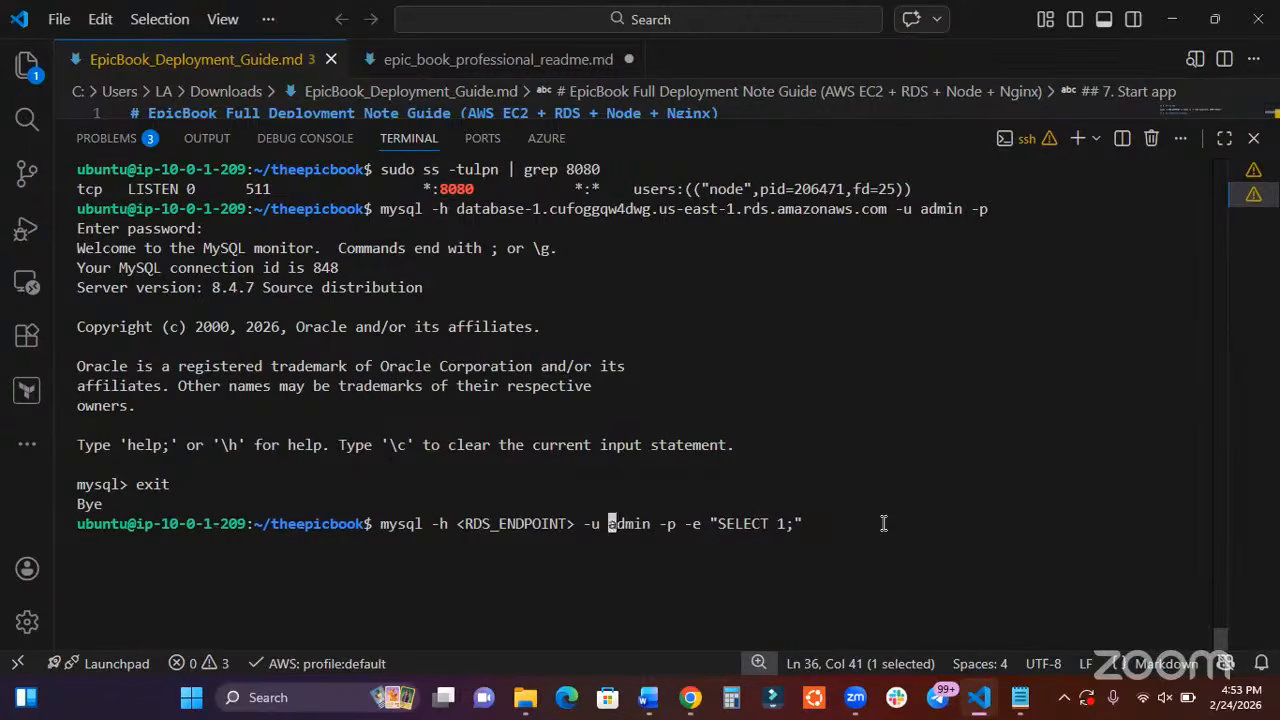
key("Right")
key("BackSpace")
key("BackSpace")
key("BackSpace")
key("BackSpace")
key("BackSpace")
key("BackSpace")
key("BackSpace")
key("BackSpace")
key("BackSpace")
key("BackSpace")
key("BackSpace")
key("BackSpace")
key("BackSpace")
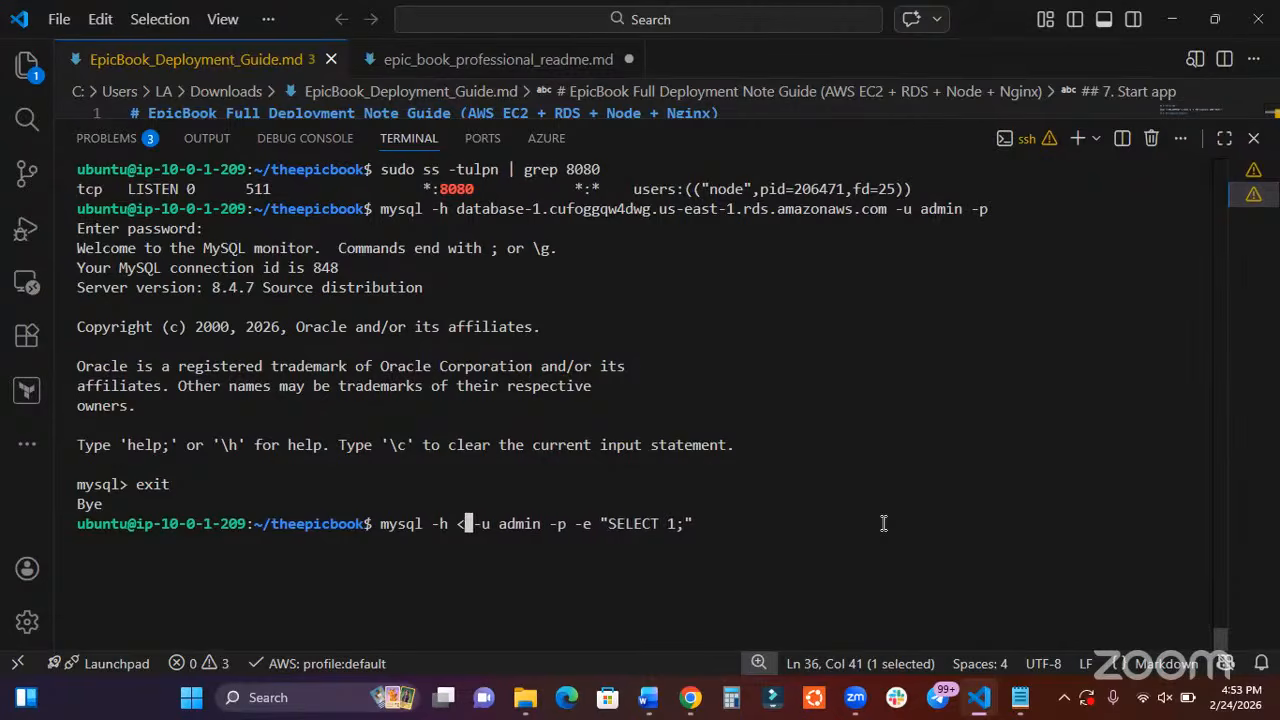
key("BackSpace")
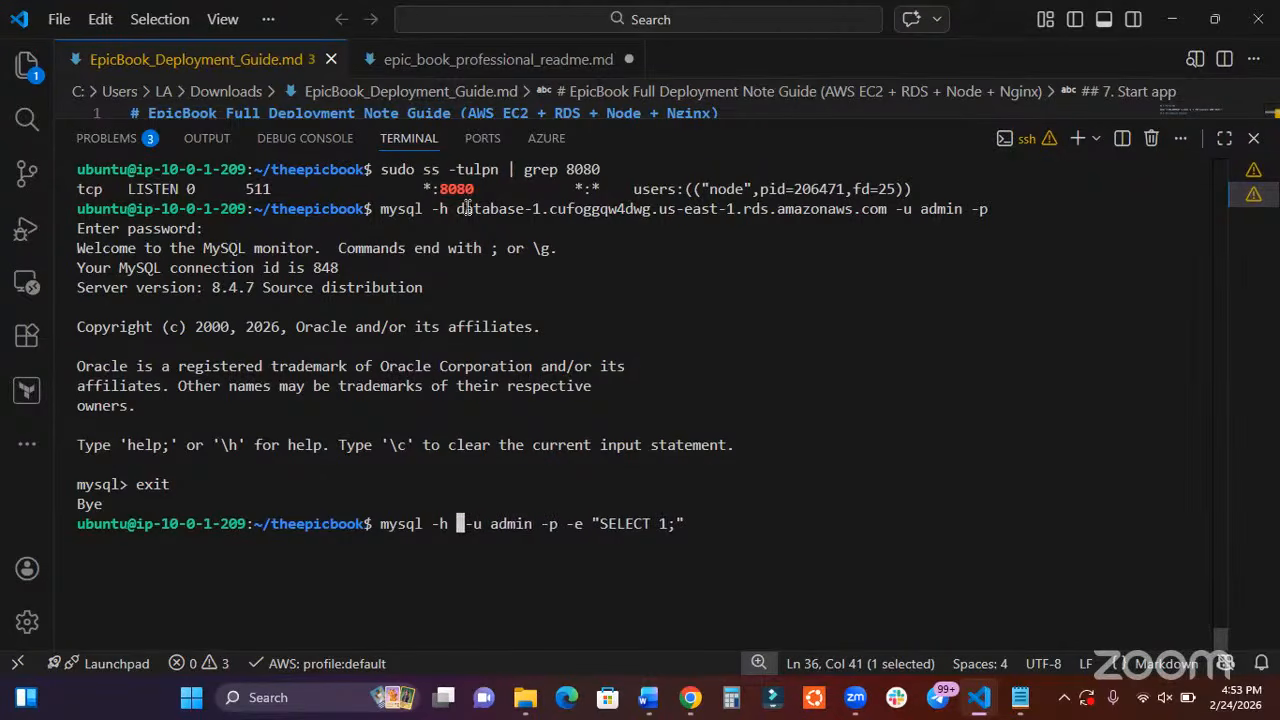
left_click_drag(462, 209, 890, 210)
key("super+c")
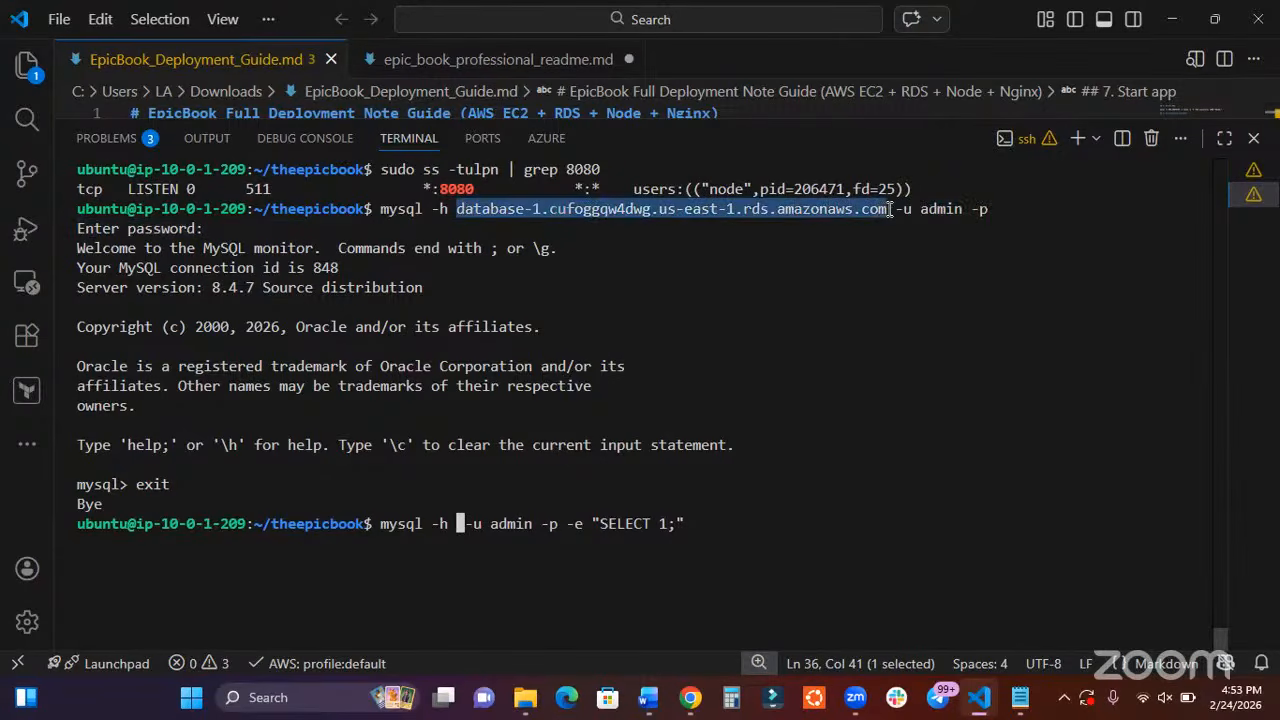
right_click(890, 210)
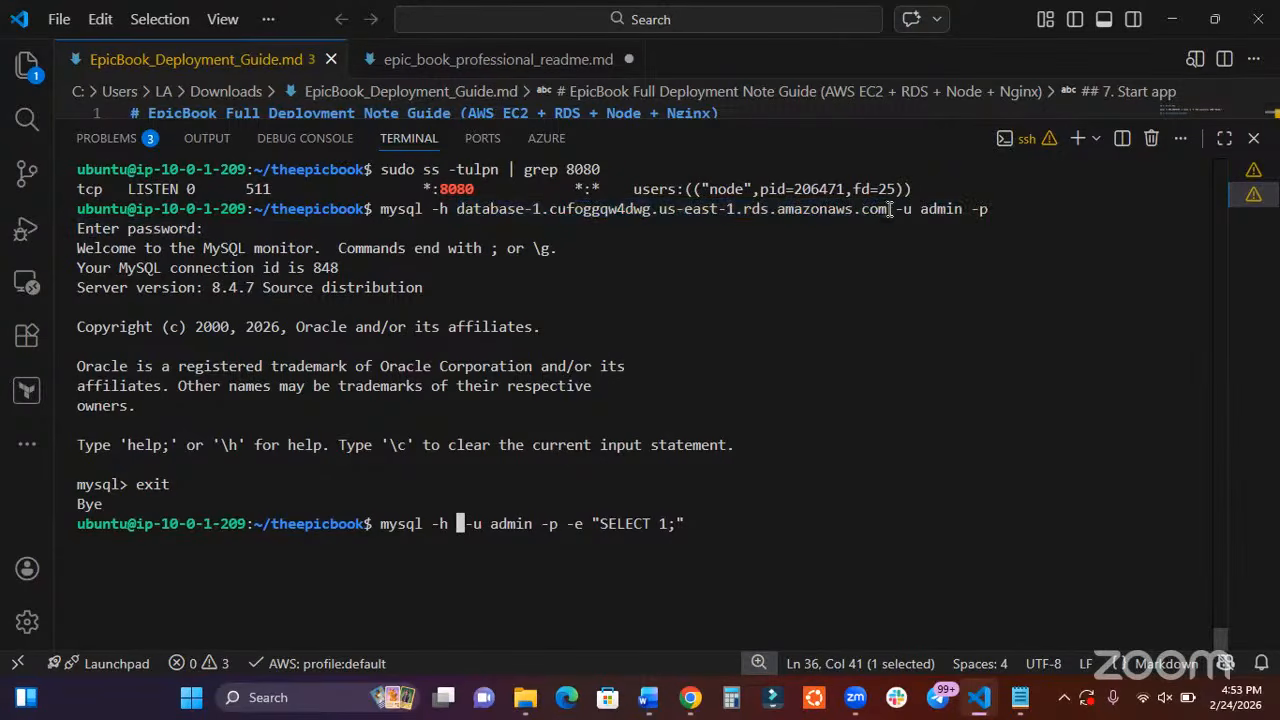
right_click(584, 413)
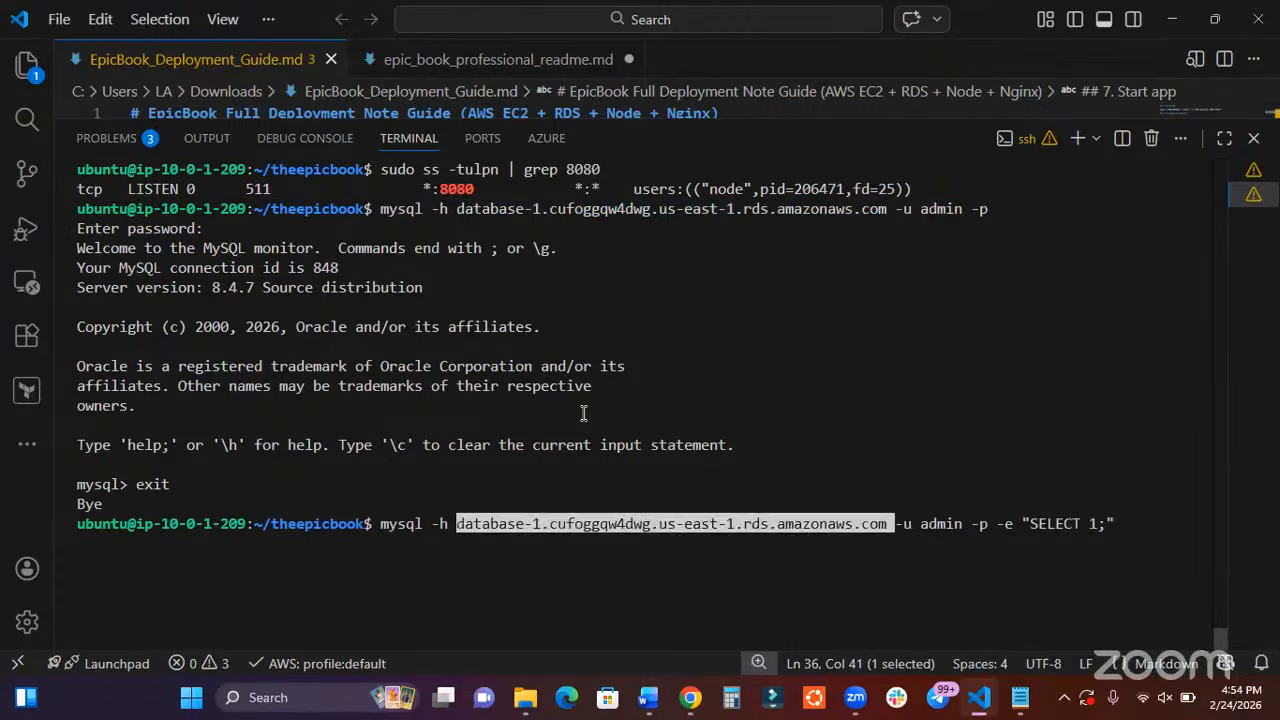
Run the SELECT 1 test with the database password, see 1 returned, then clear the terminal.
key("Return")
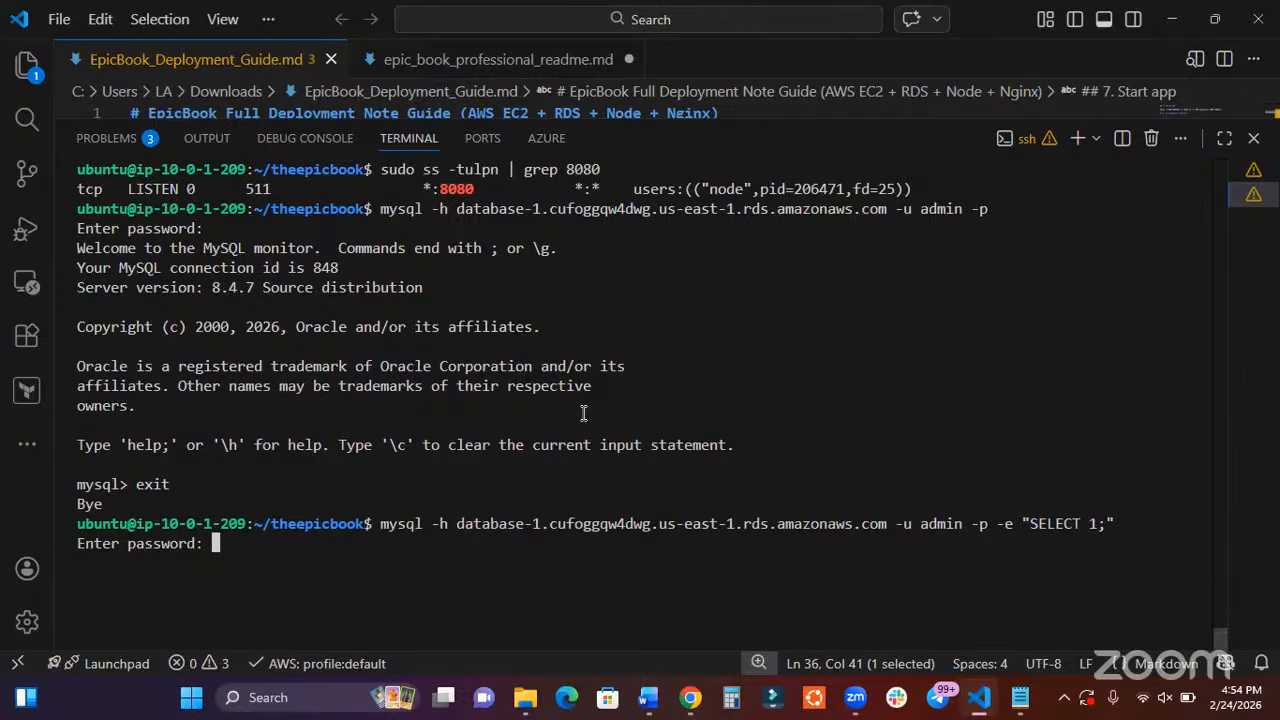
key("Return")
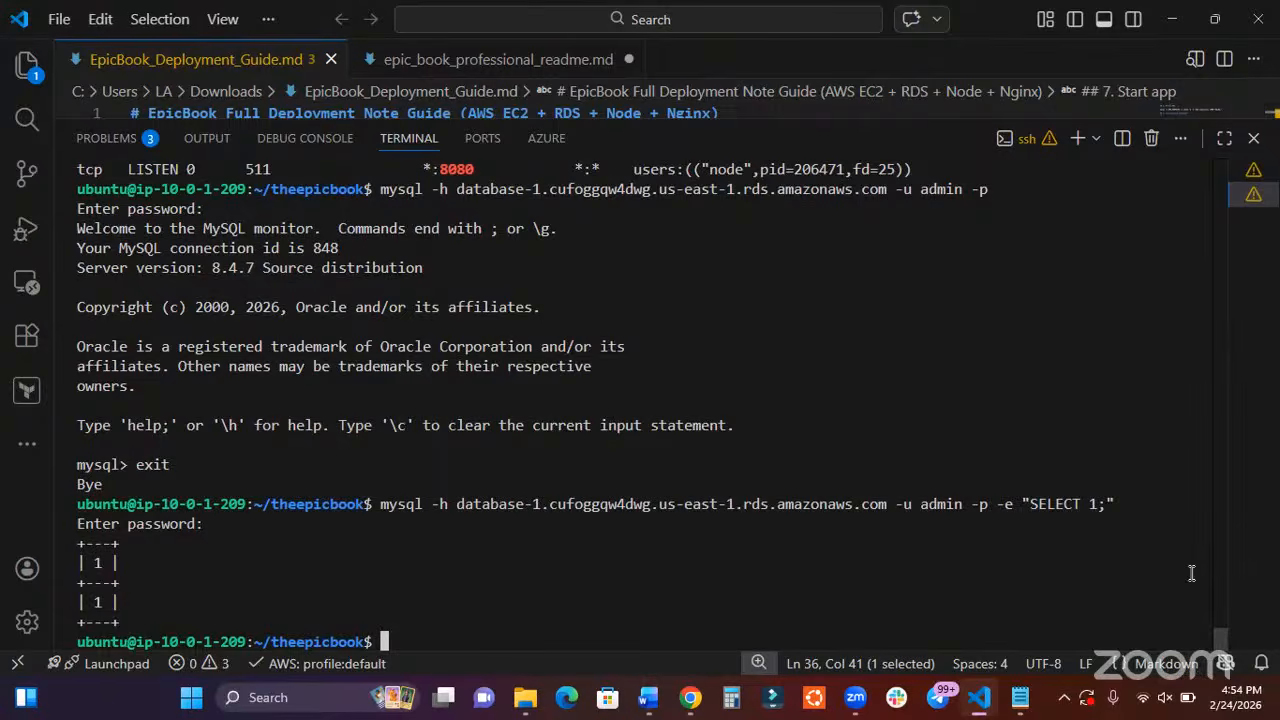
key("ctrl+l")
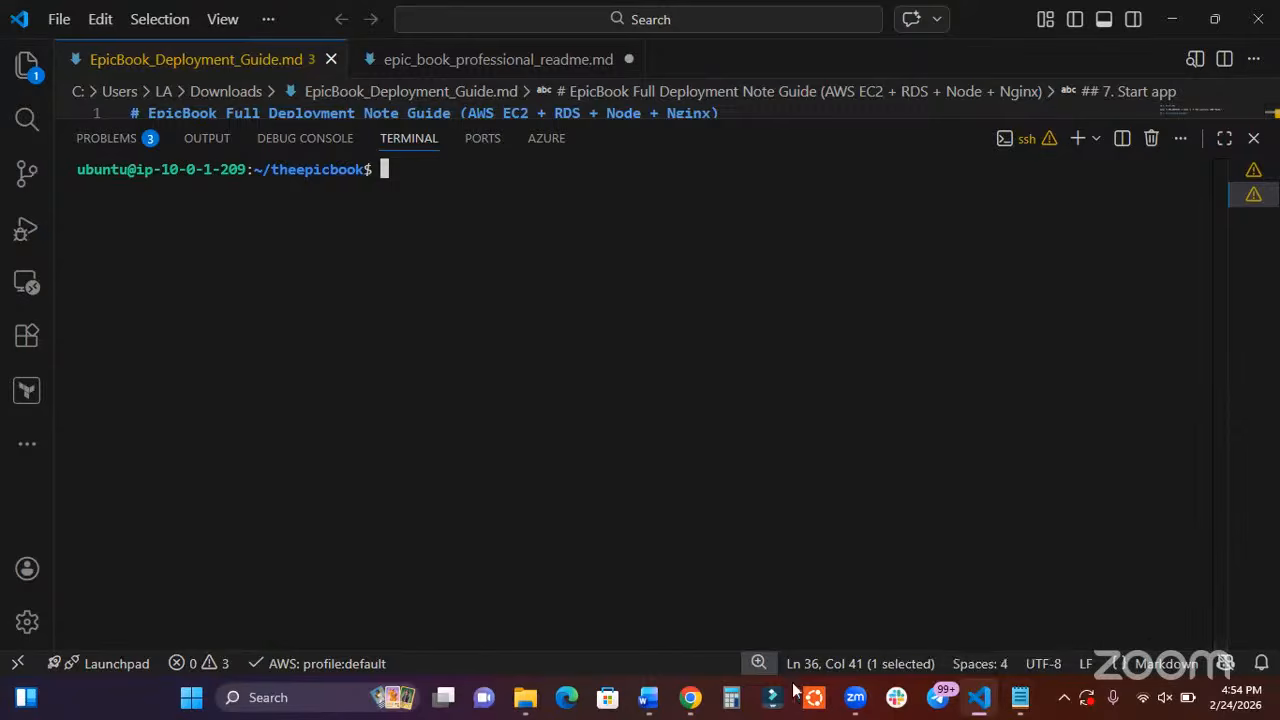
mouse_move(690, 697)
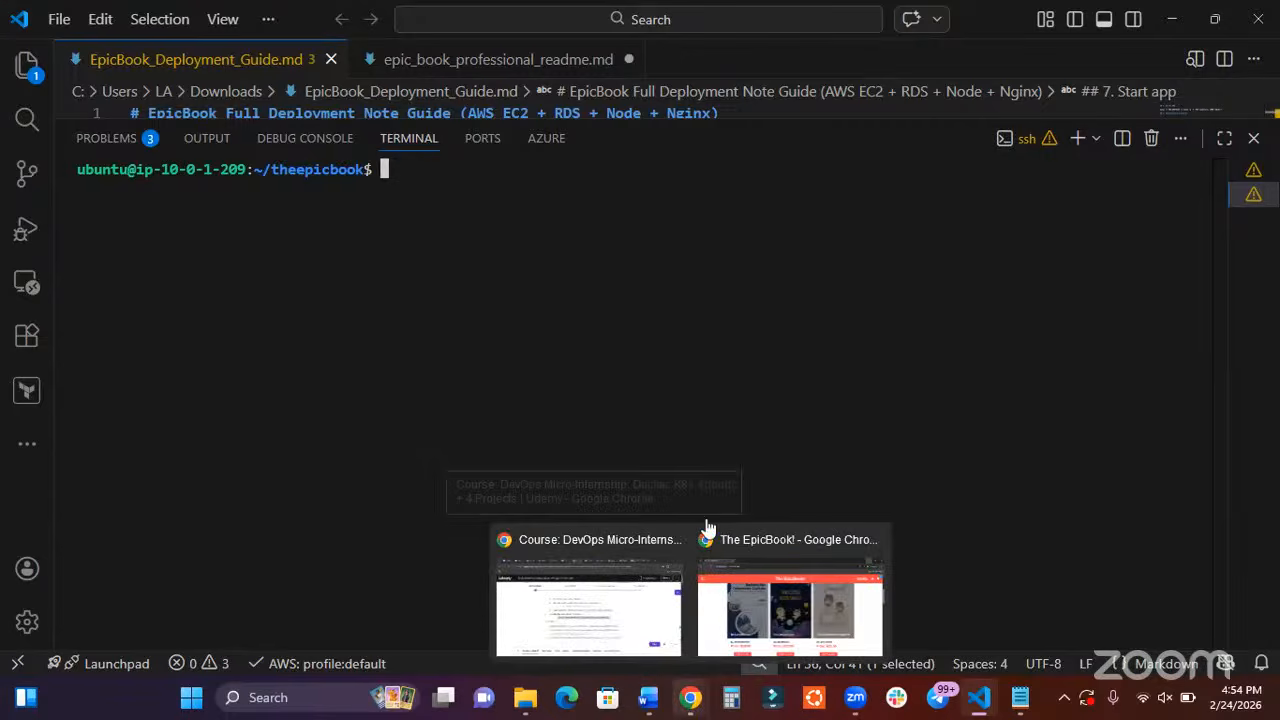
left_click(298, 60)
key("ctrl+c")
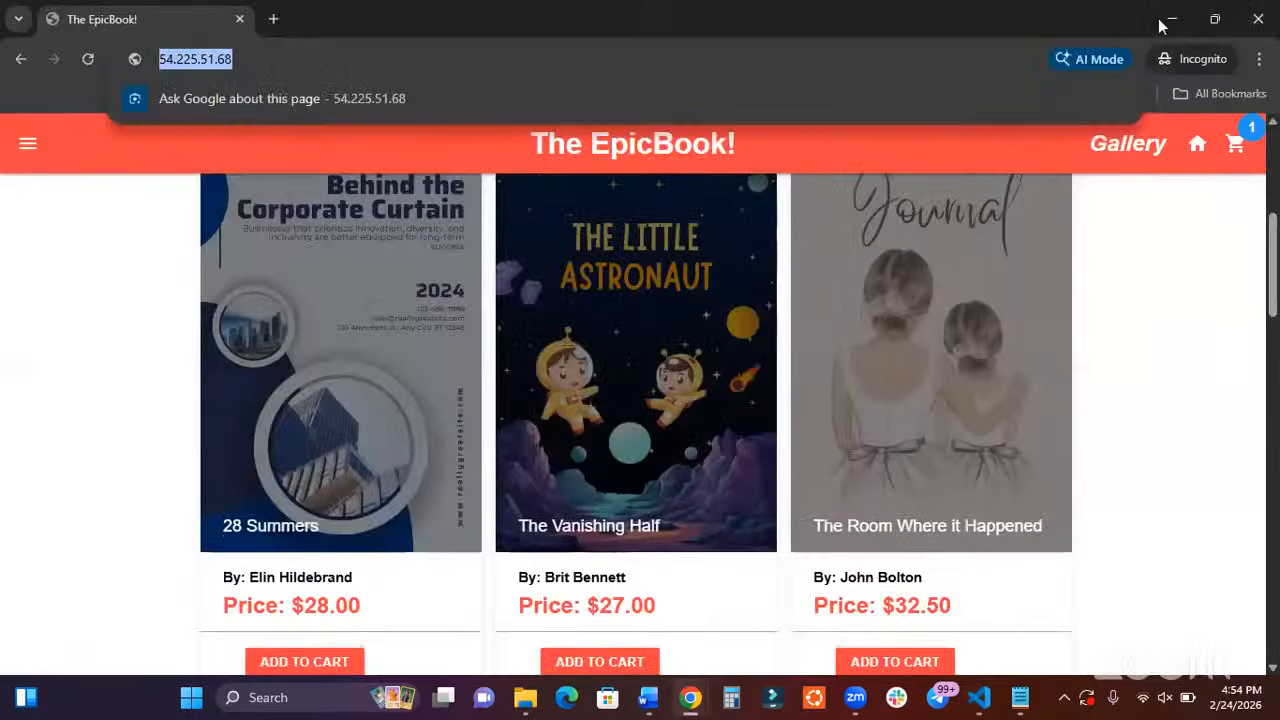
mouse_move(987, 700)
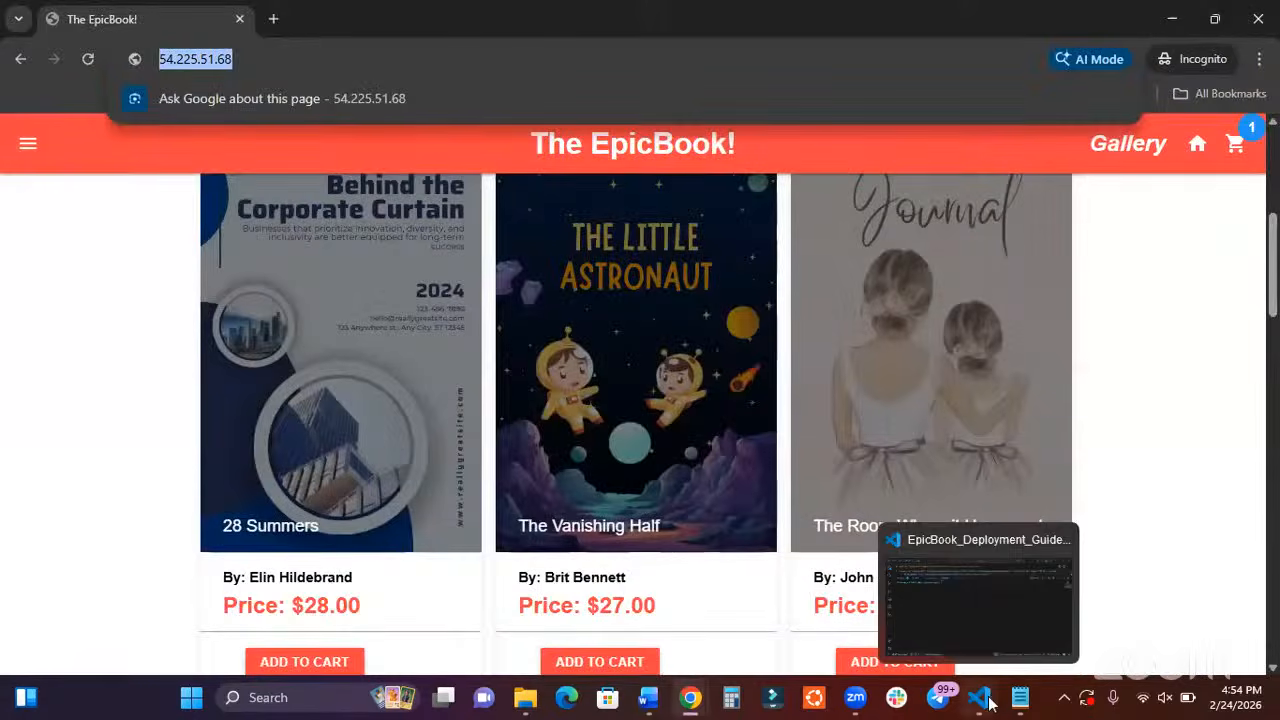
left_click(987, 701)
type("cu")
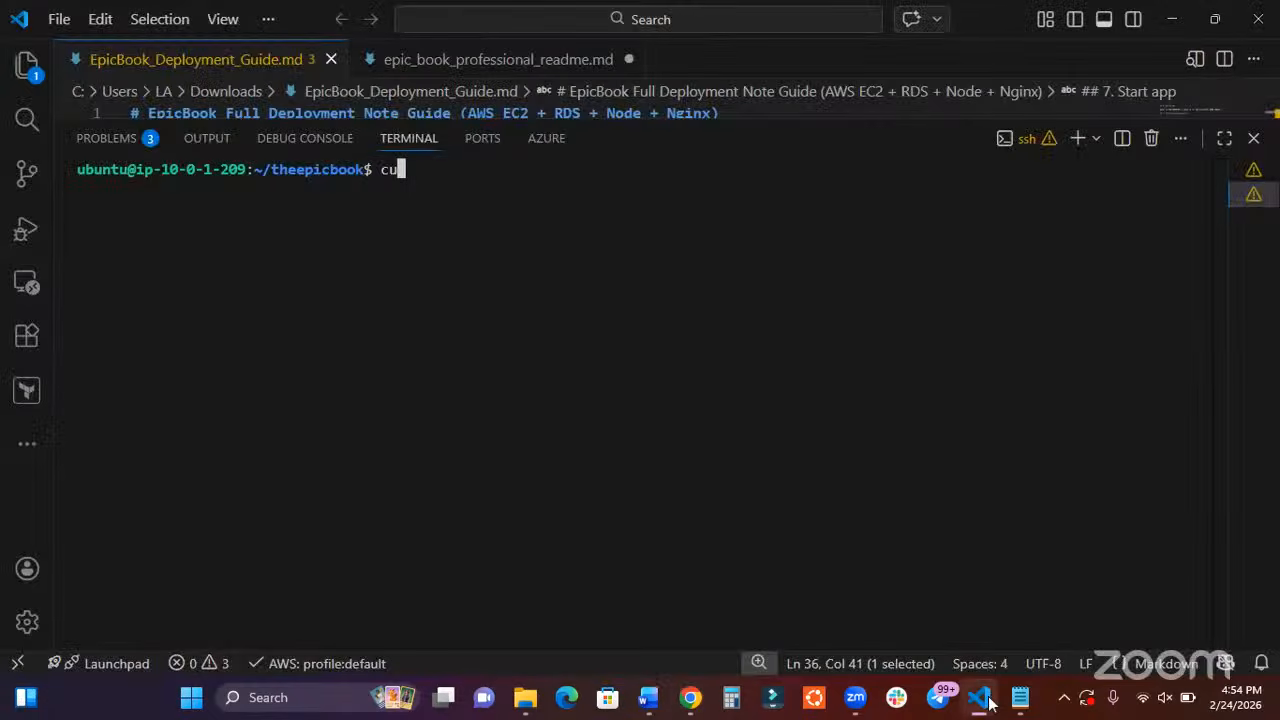
type("rl")
key("ctrl+v")
key("Return")
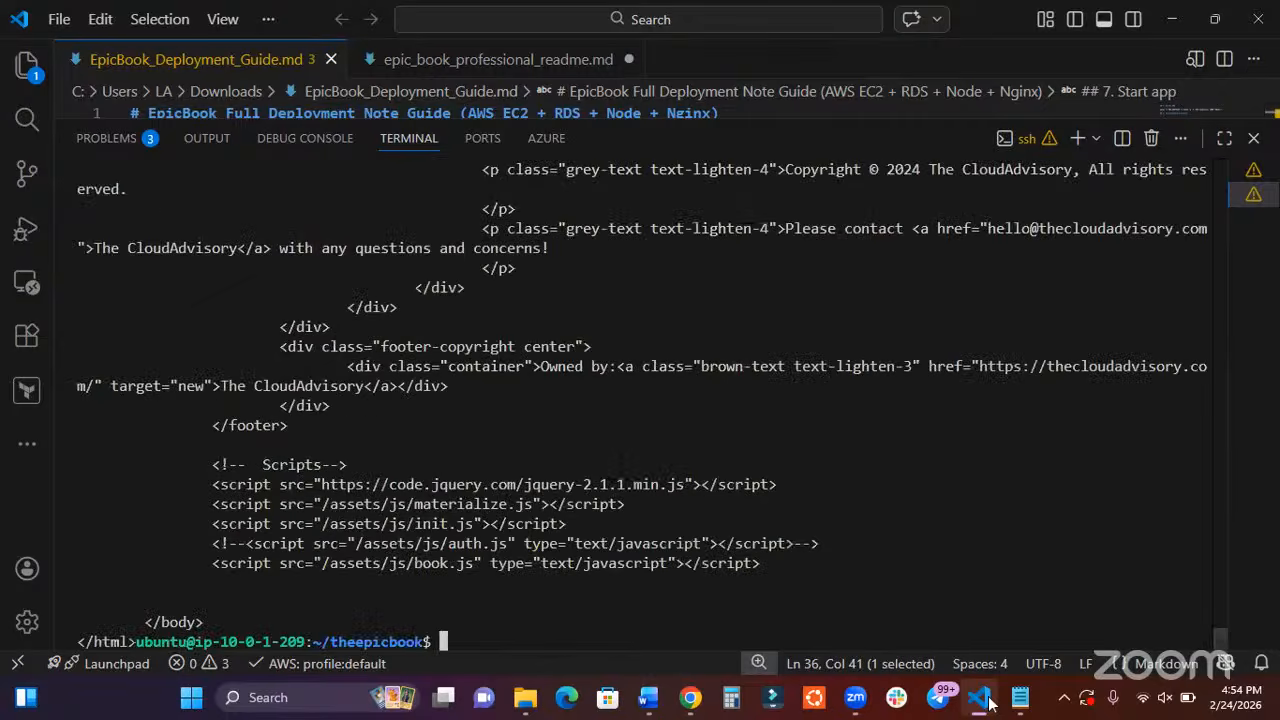
key("ctrl+l")
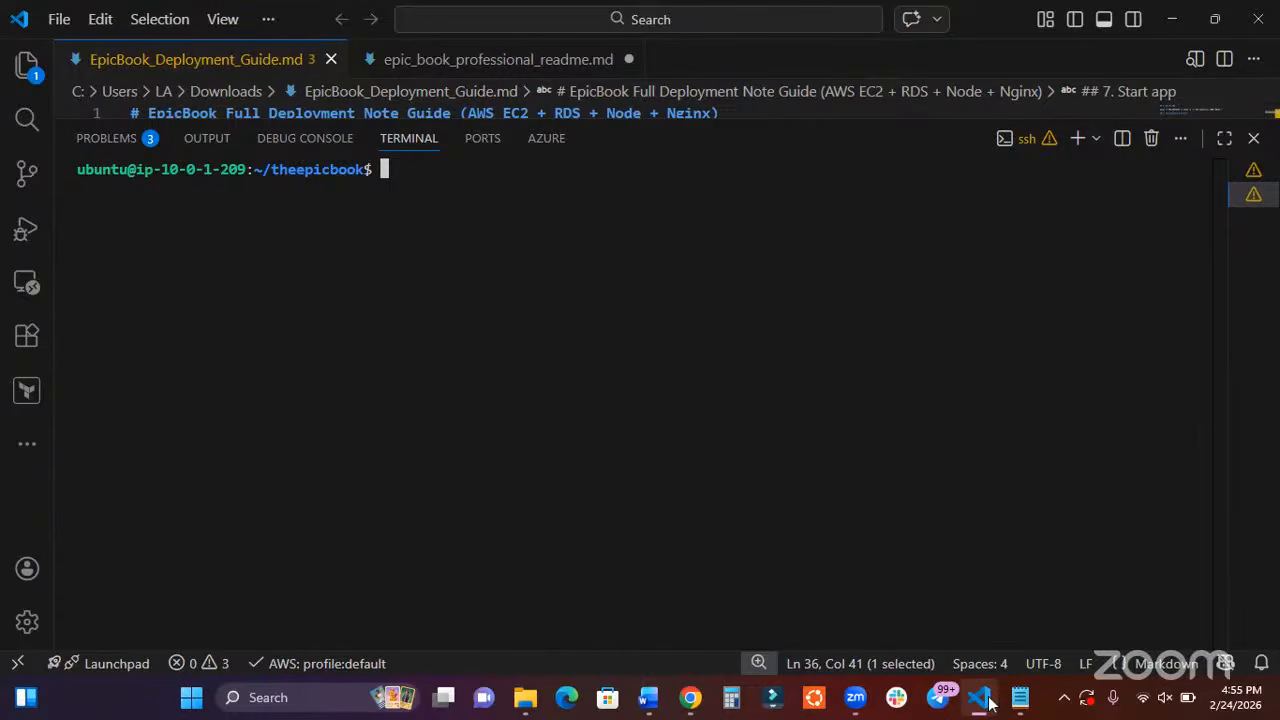
type("curl http://54.225.51.68/")
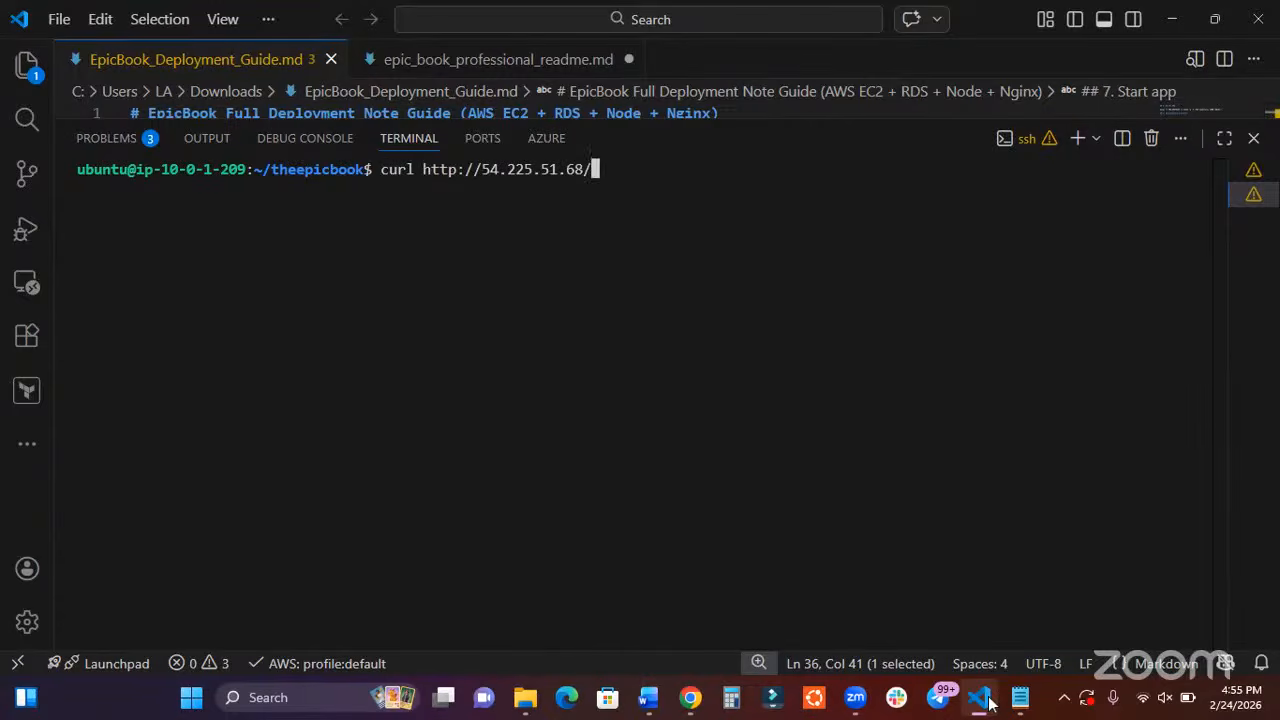
type("api/cart")
key("Return")
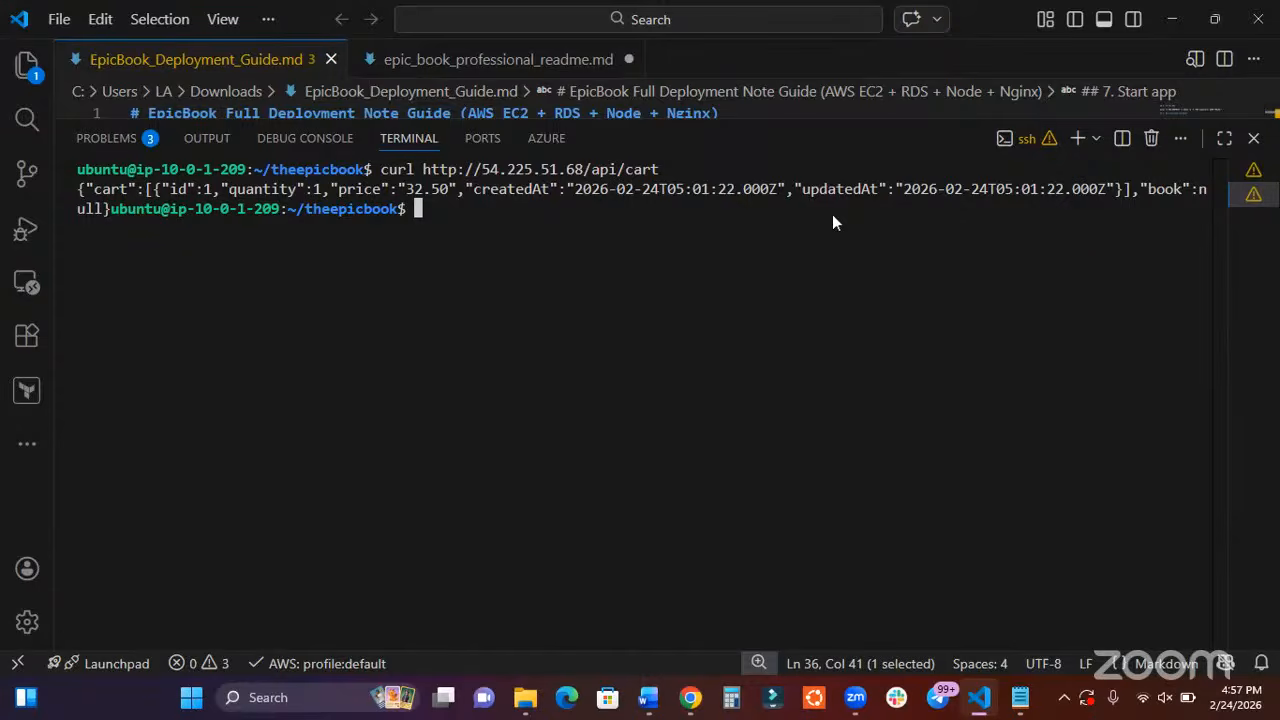
Switch windows to review the Udemy instructions listing screenshots 19–21 for app load, API call and DB test.
key("alt+Tab")
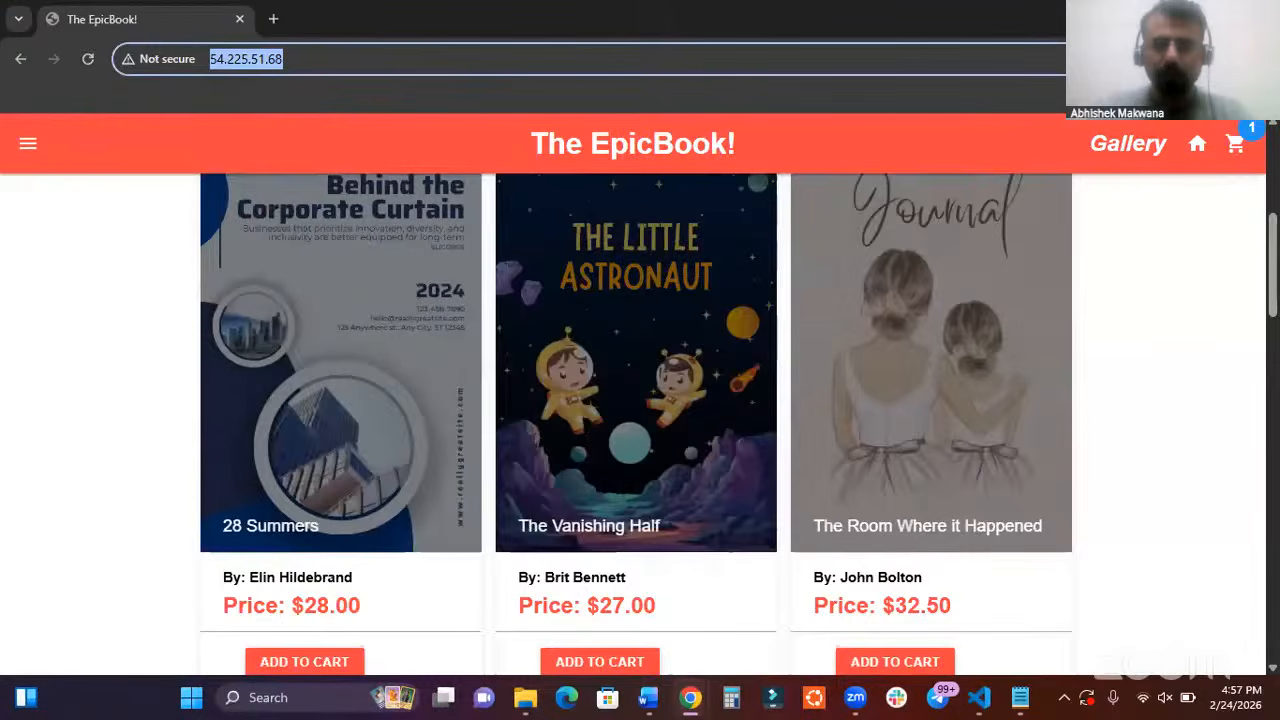
key("alt+Tab")
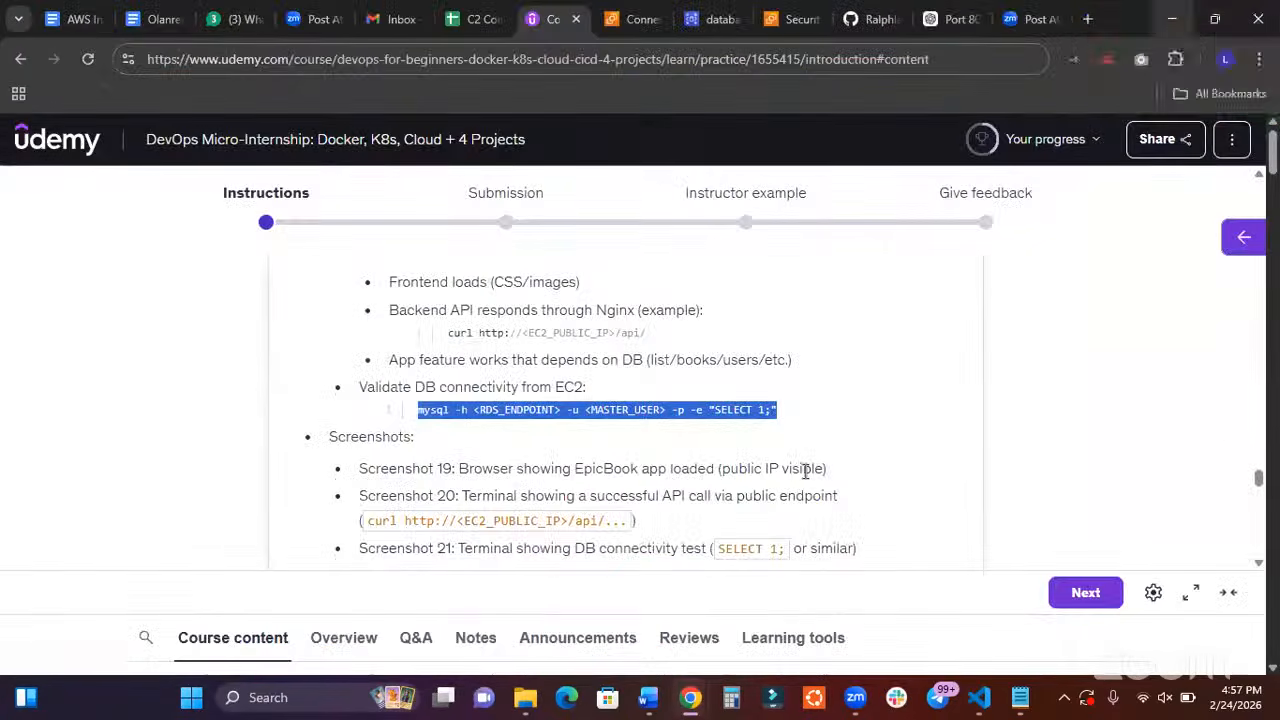
key("alt+Tab")
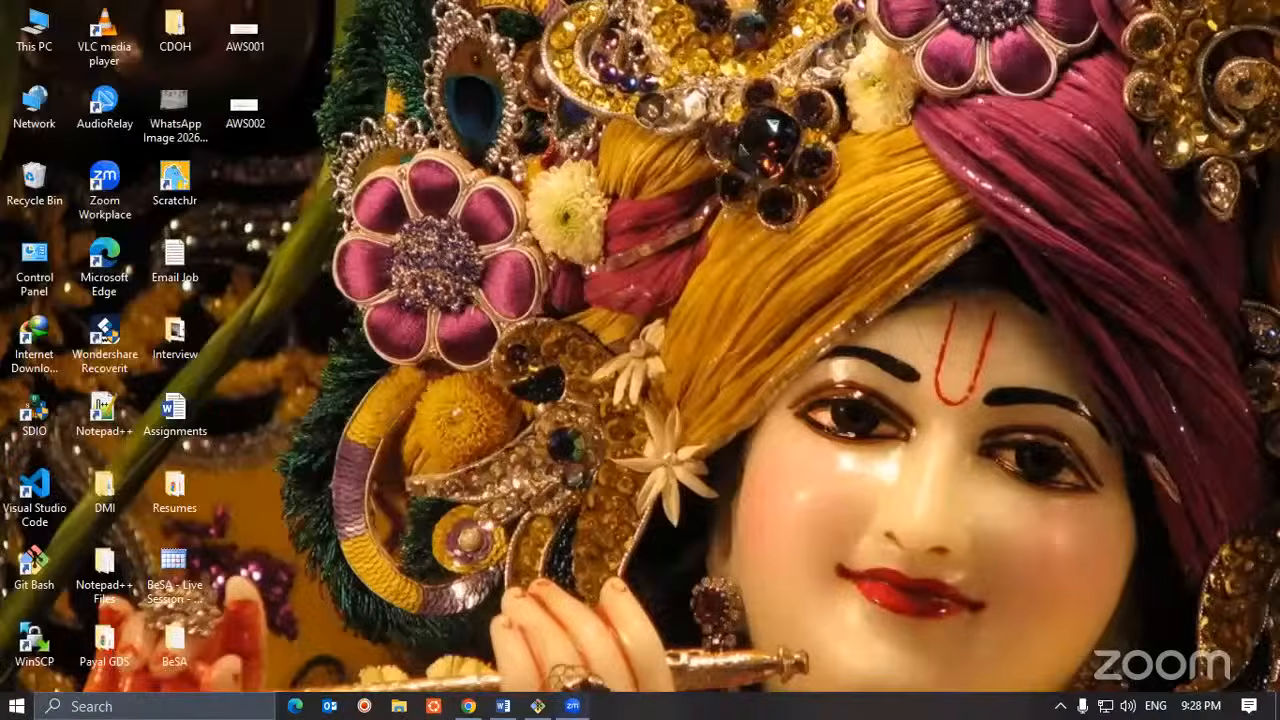
Show AWS Console Home, then bring up the Word Steps document at the IGW-EpicReads note.
left_click(468, 706)
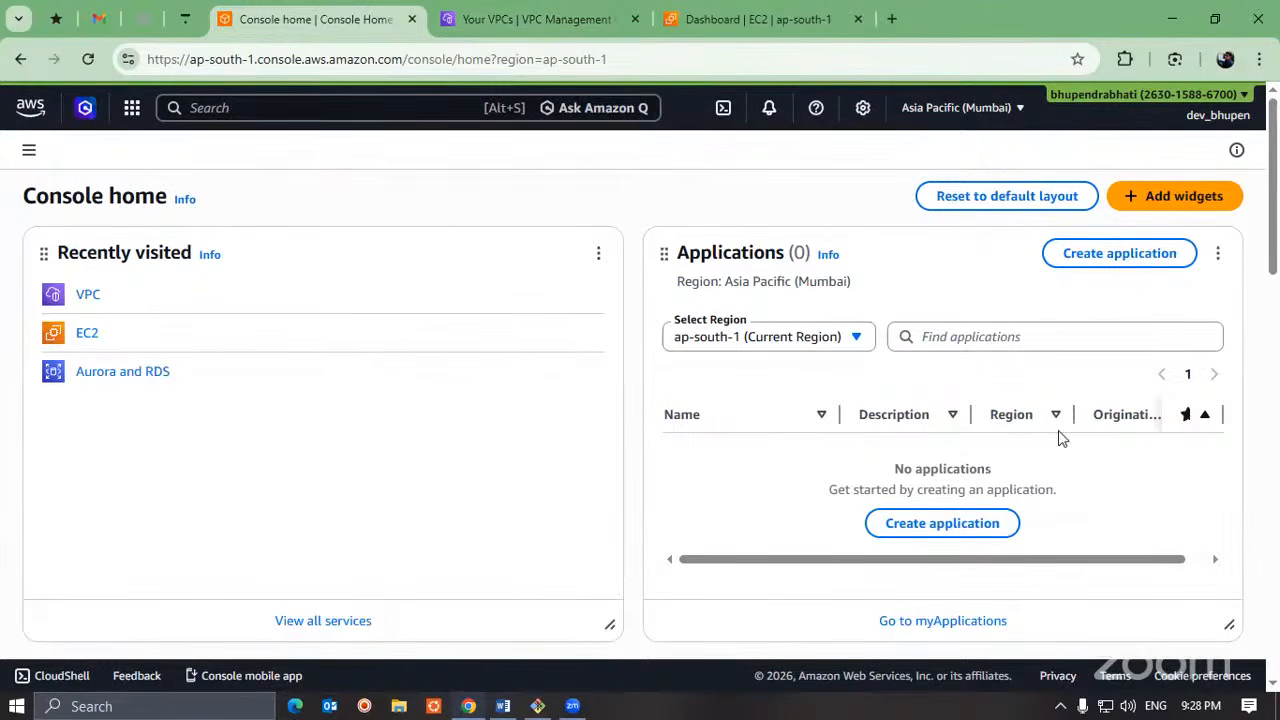
left_click(503, 706)
scroll(417, 360, "up", 5)
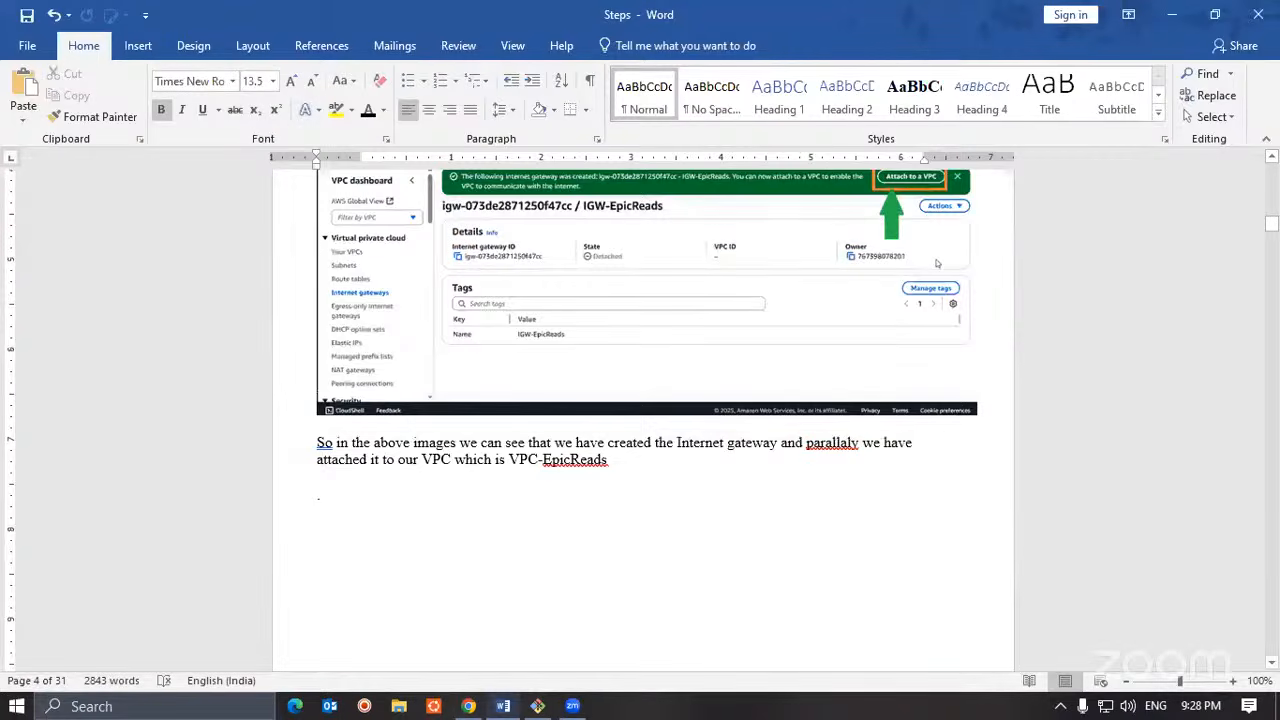
Read the Steps notes from CIDR down to 'Creating Route Table and Associating Subnets', then return to Chrome.
left_click_drag(1271, 232, 1270, 150)
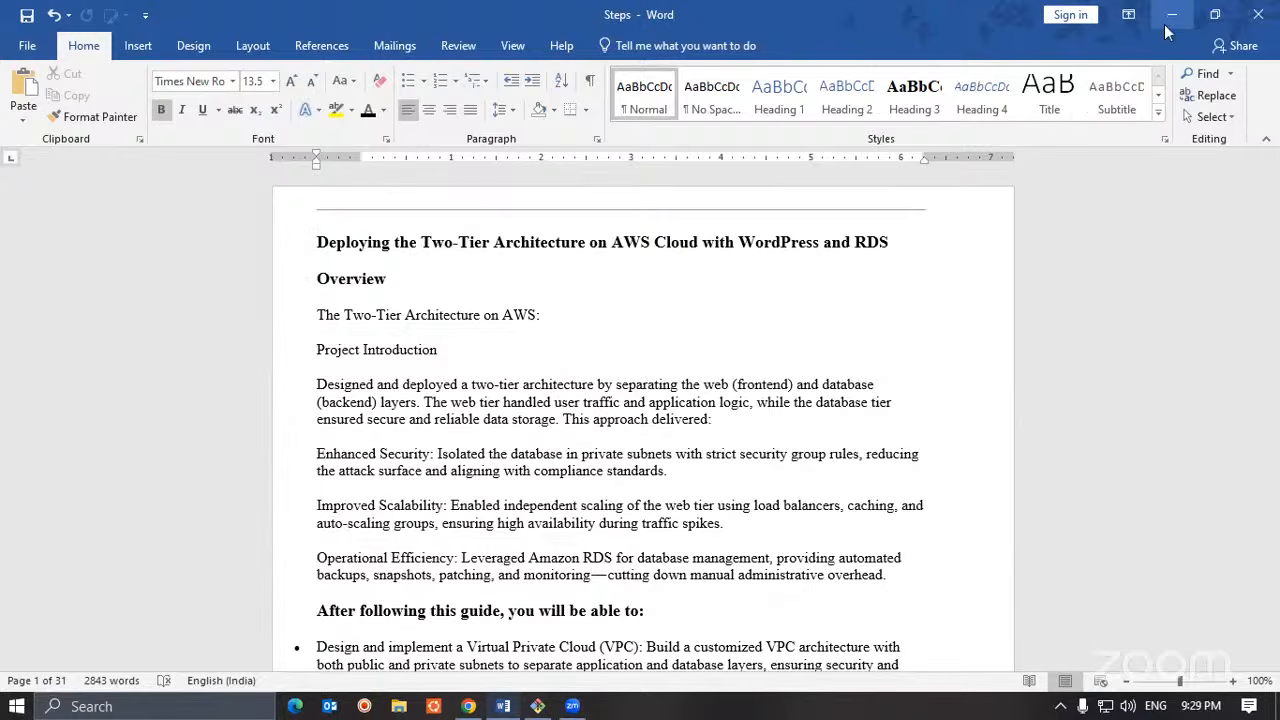
scroll(707, 355, "down", 10)
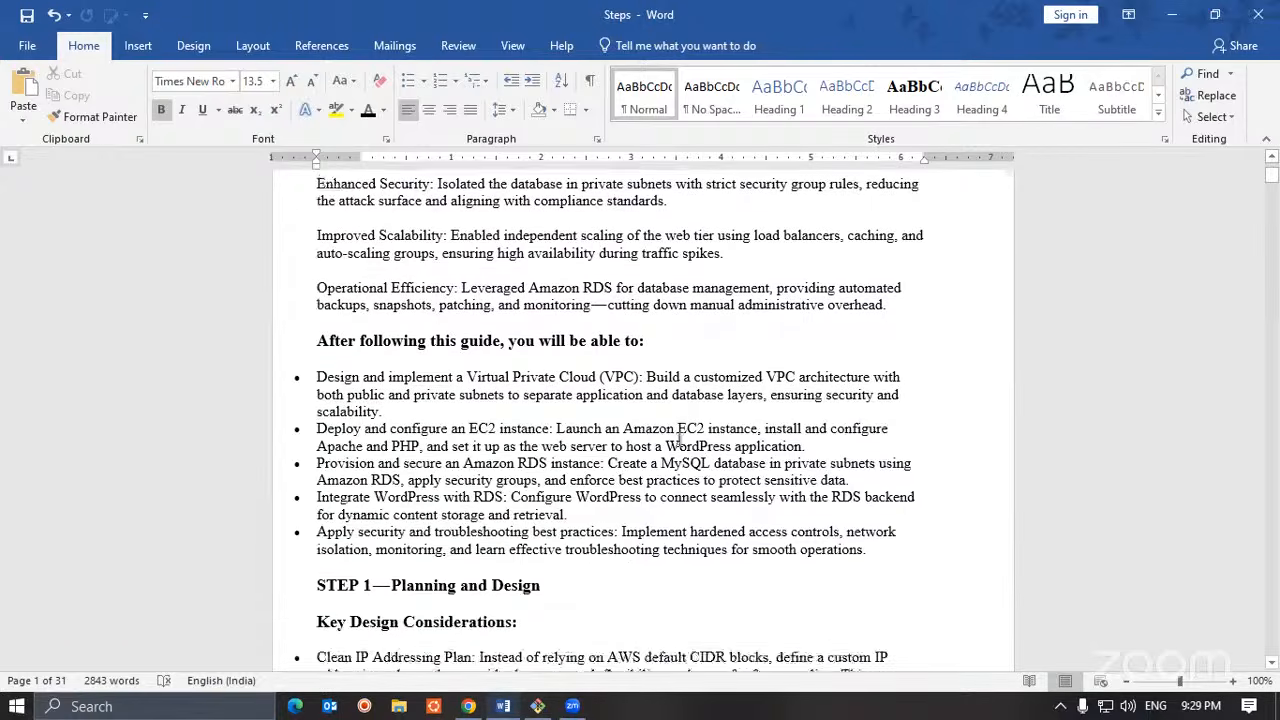
scroll(679, 440, "down", 15)
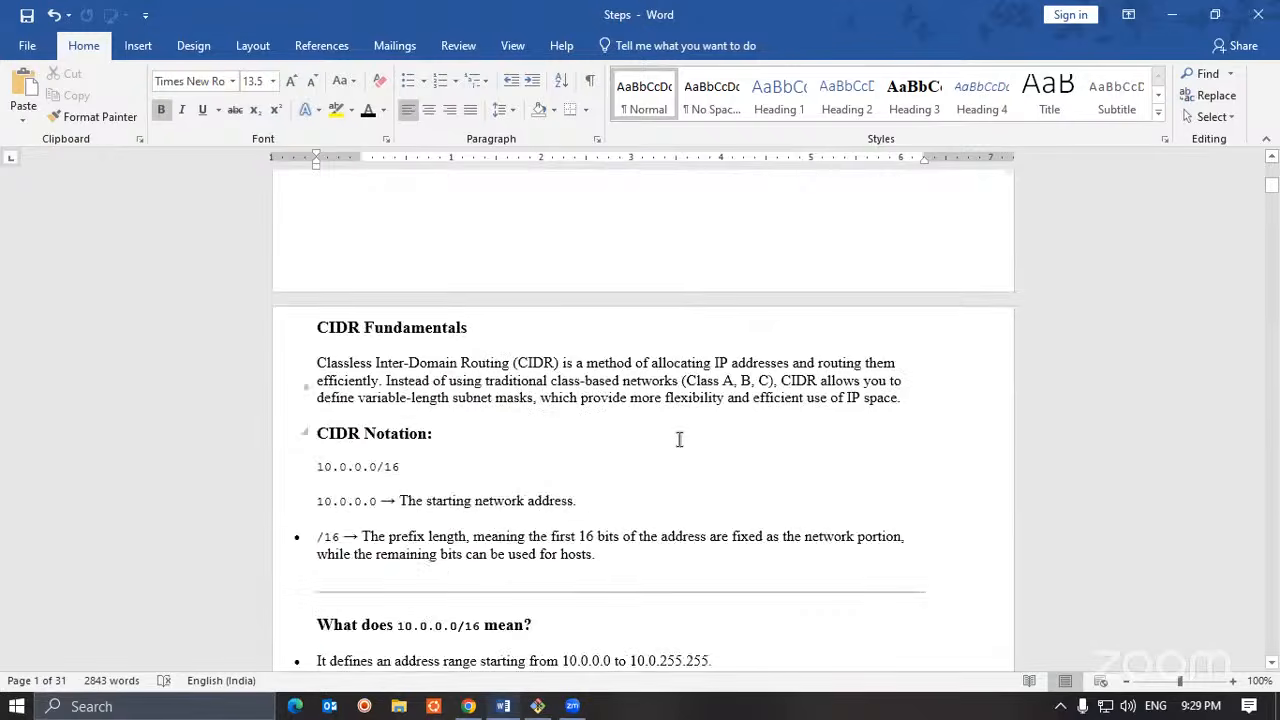
scroll(679, 440, "up", 2)
scroll(680, 437, "down", 15)
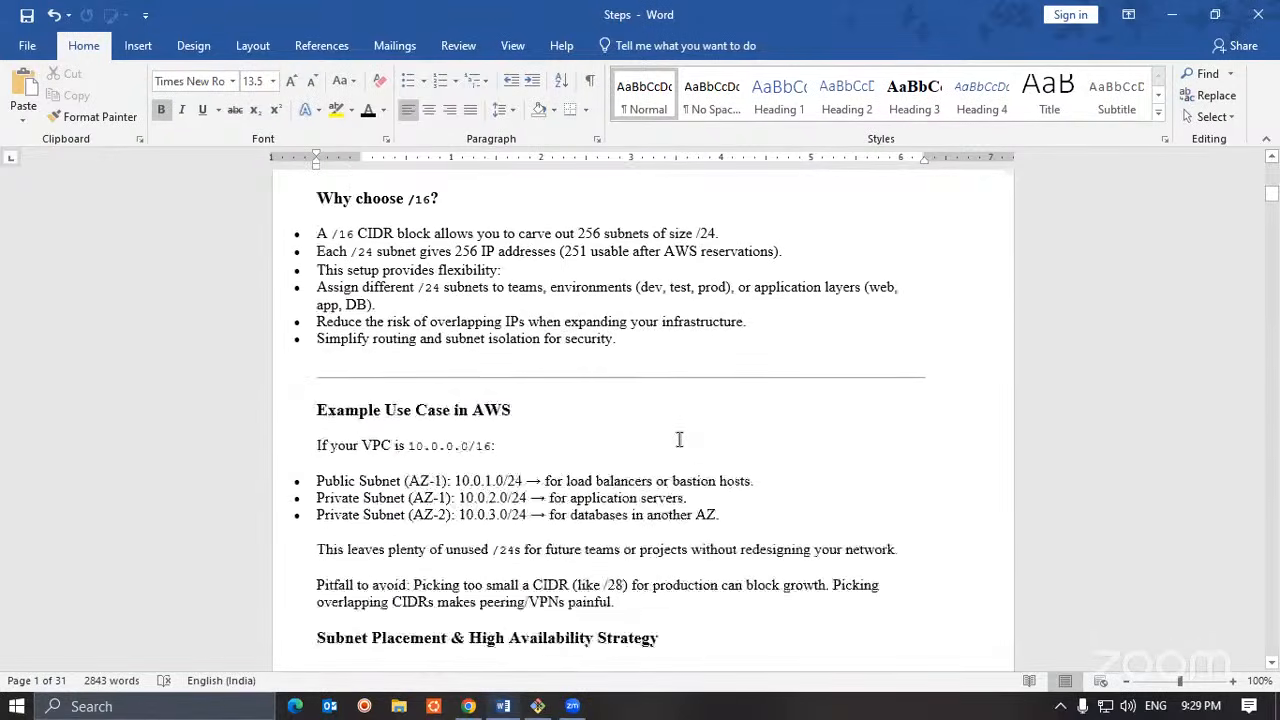
scroll(677, 441, "down", 5)
scroll(677, 441, "up", 1)
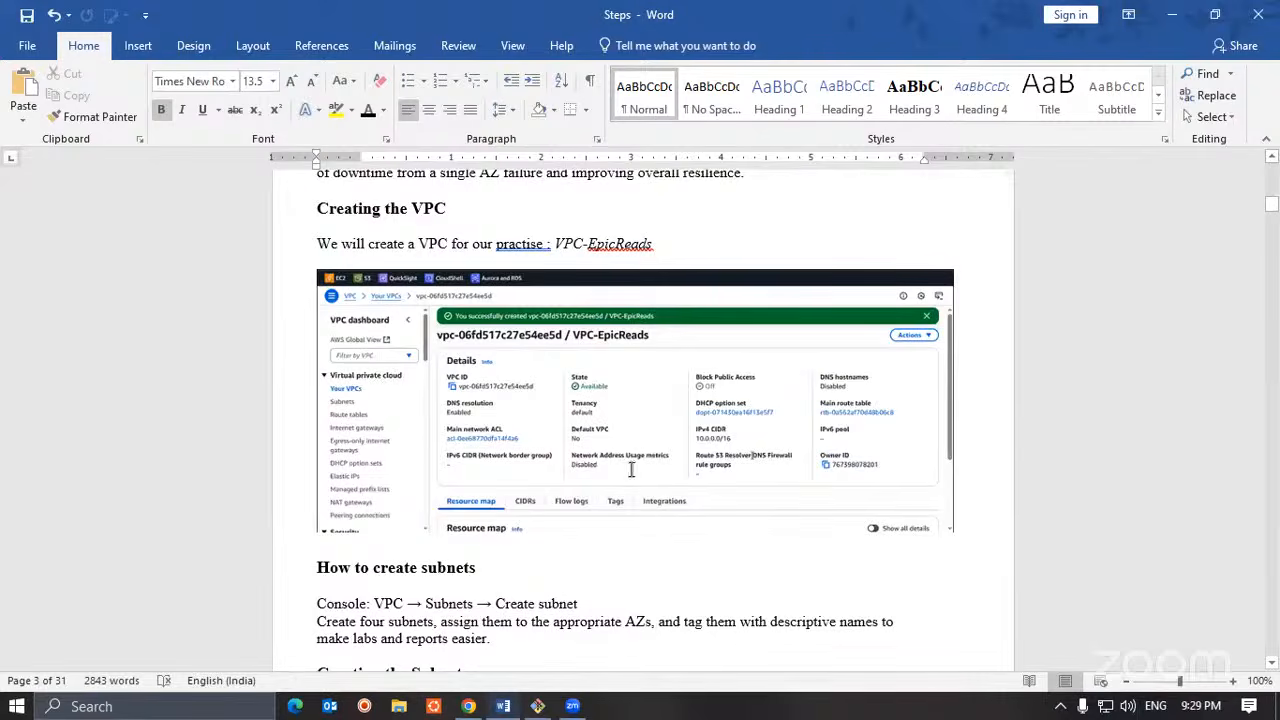
scroll(631, 469, "down", 10)
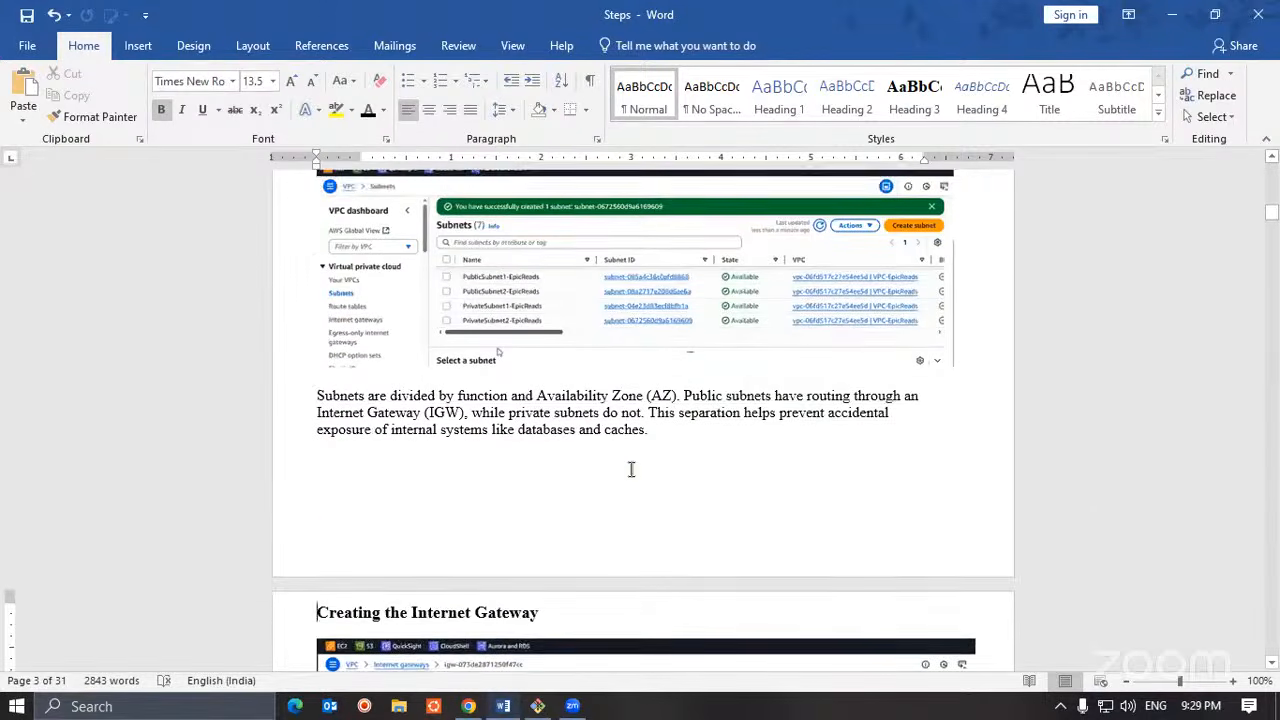
scroll(631, 469, "down", 3)
scroll(631, 469, "down", 13)
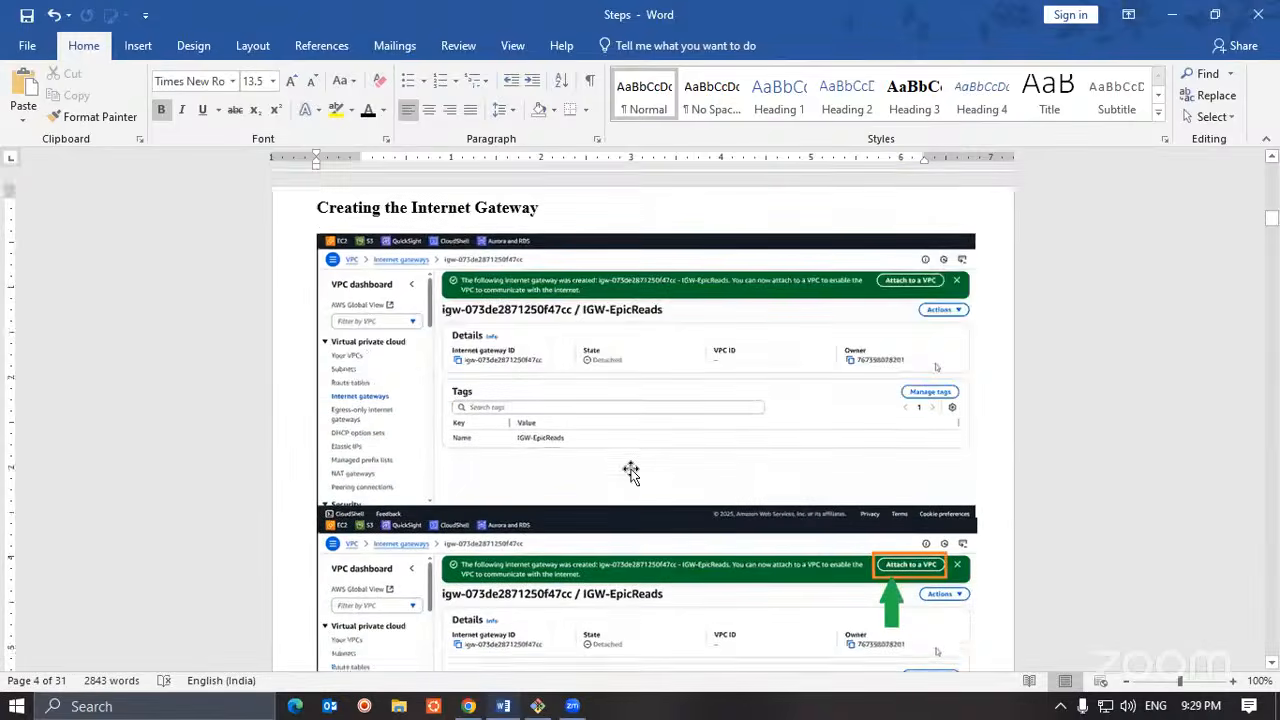
scroll(631, 469, "down", 20)
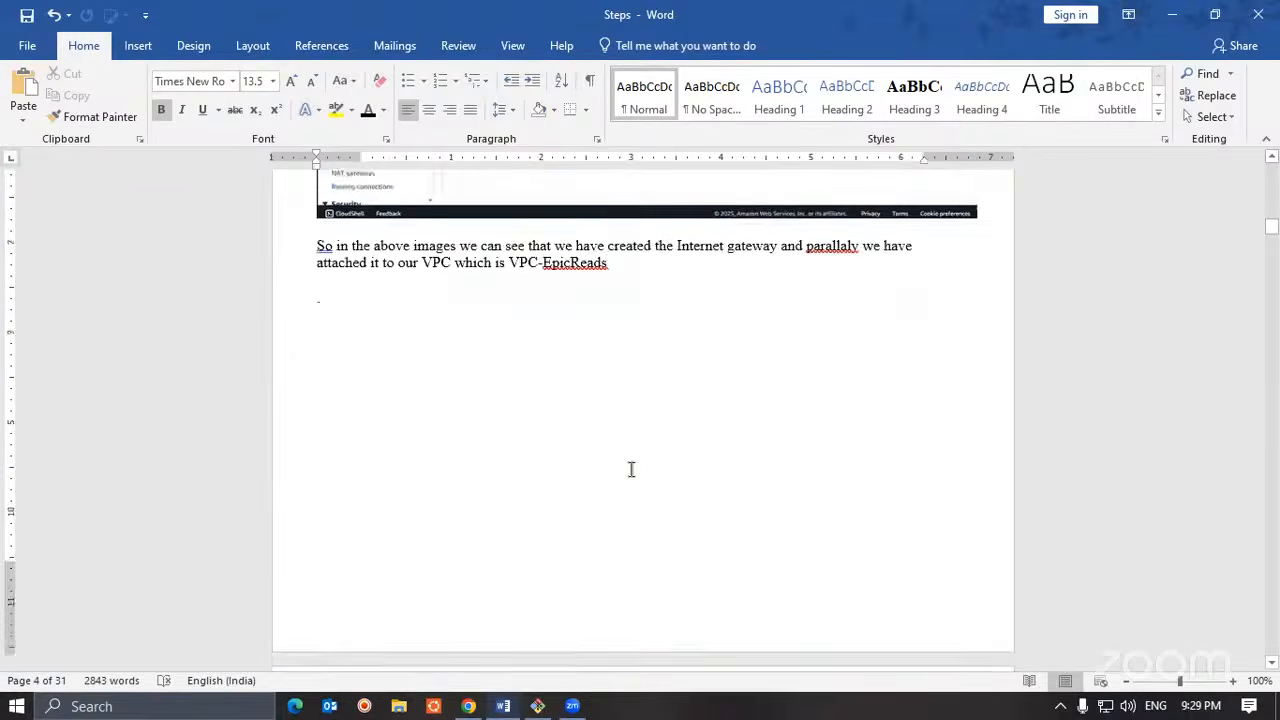
scroll(631, 469, "down", 2)
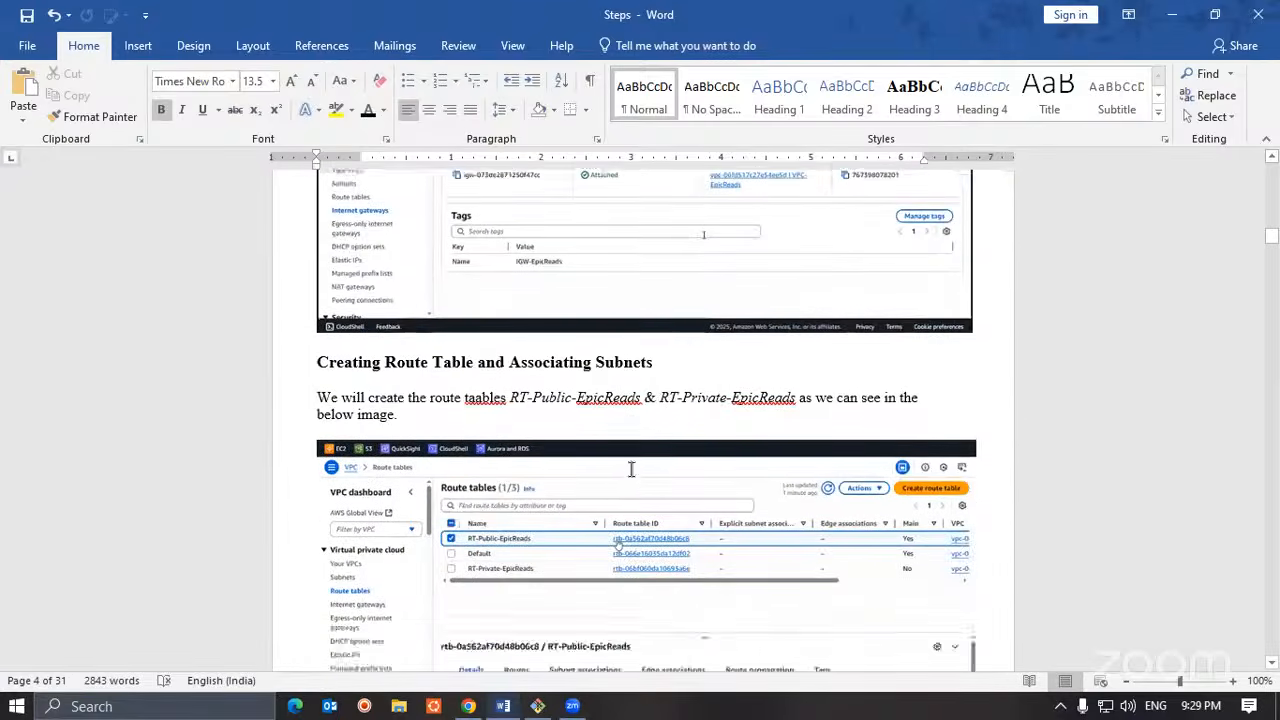
scroll(631, 469, "up", 1)
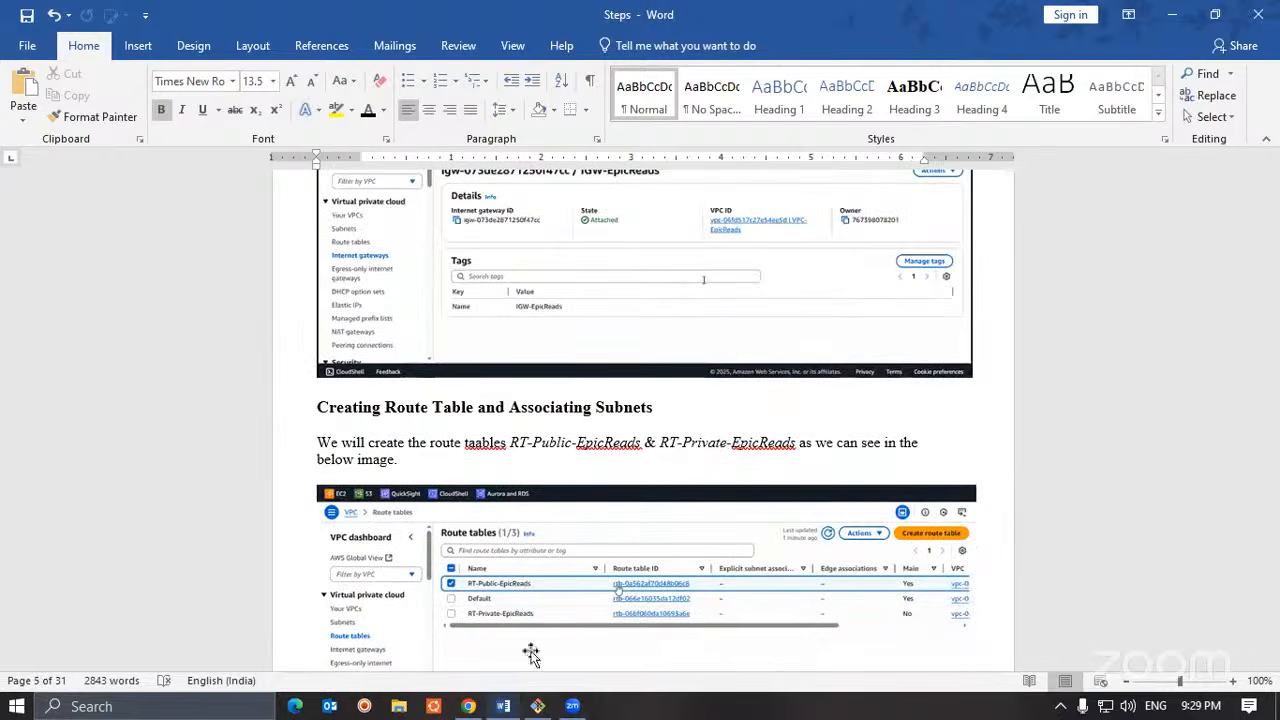
key("alt+Tab")
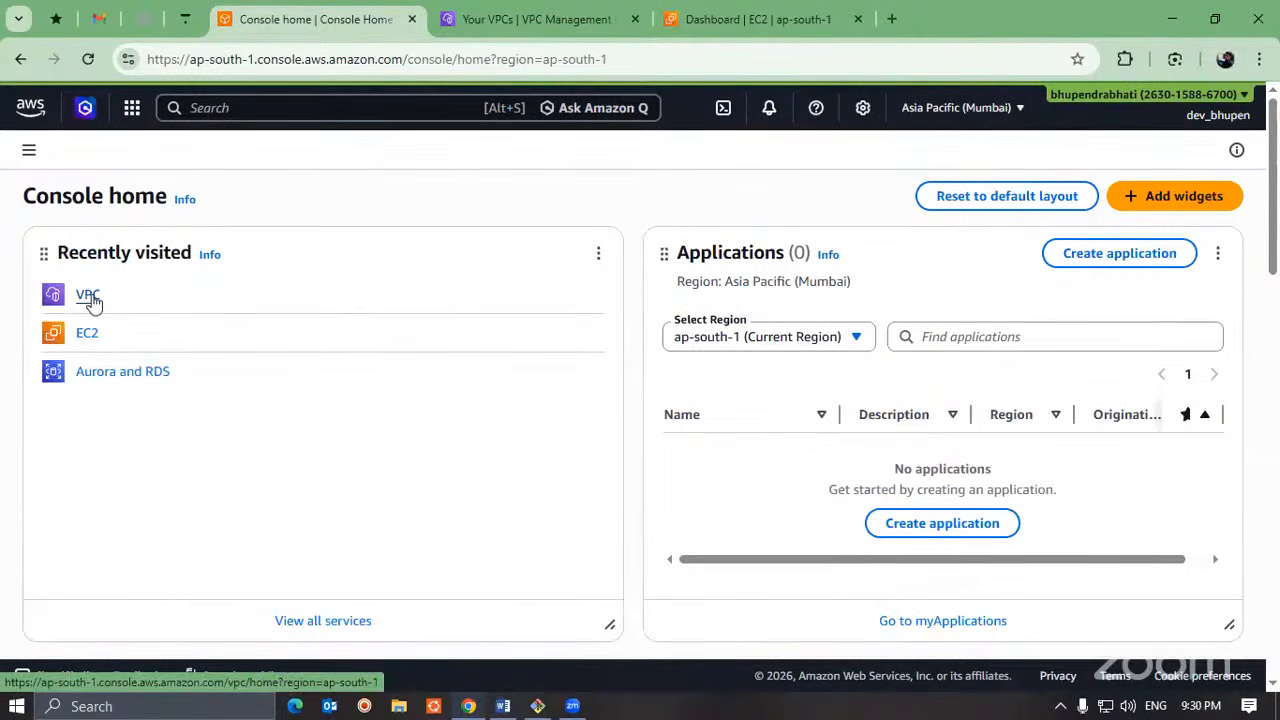
Toggle between the Word Steps notes and the Chrome AWS Console.
left_click(503, 706)
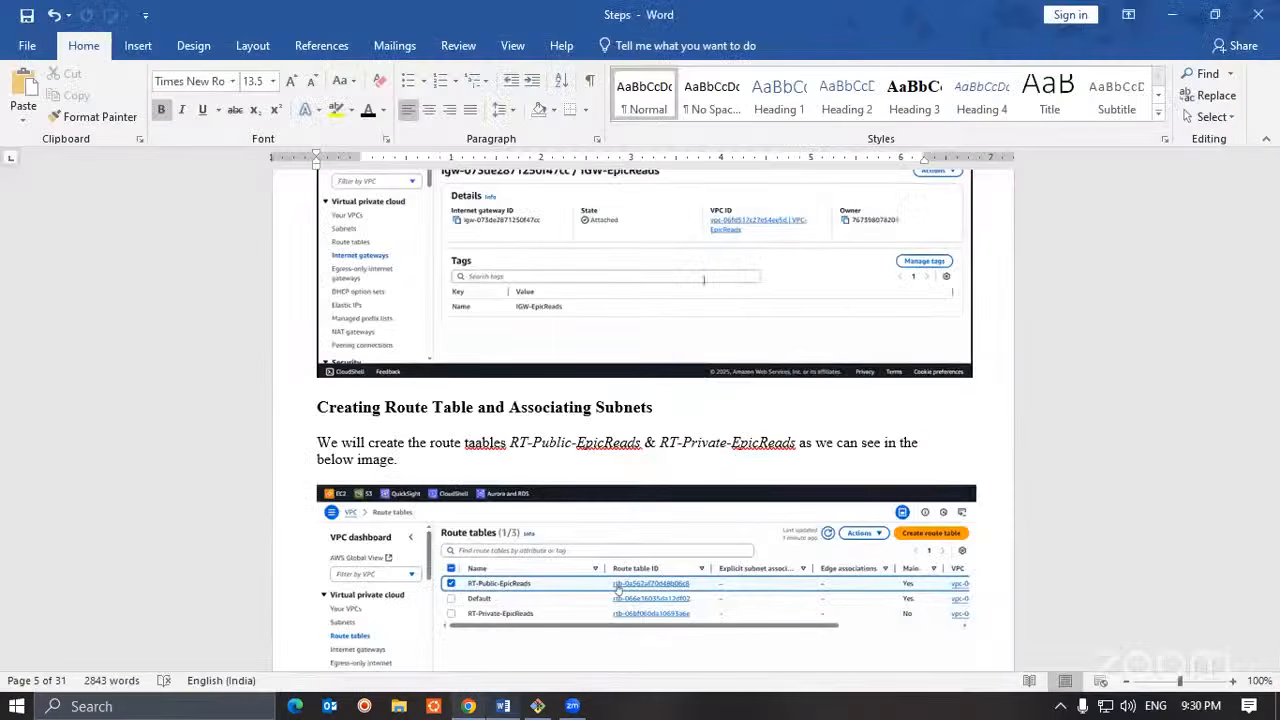
left_click(505, 706)
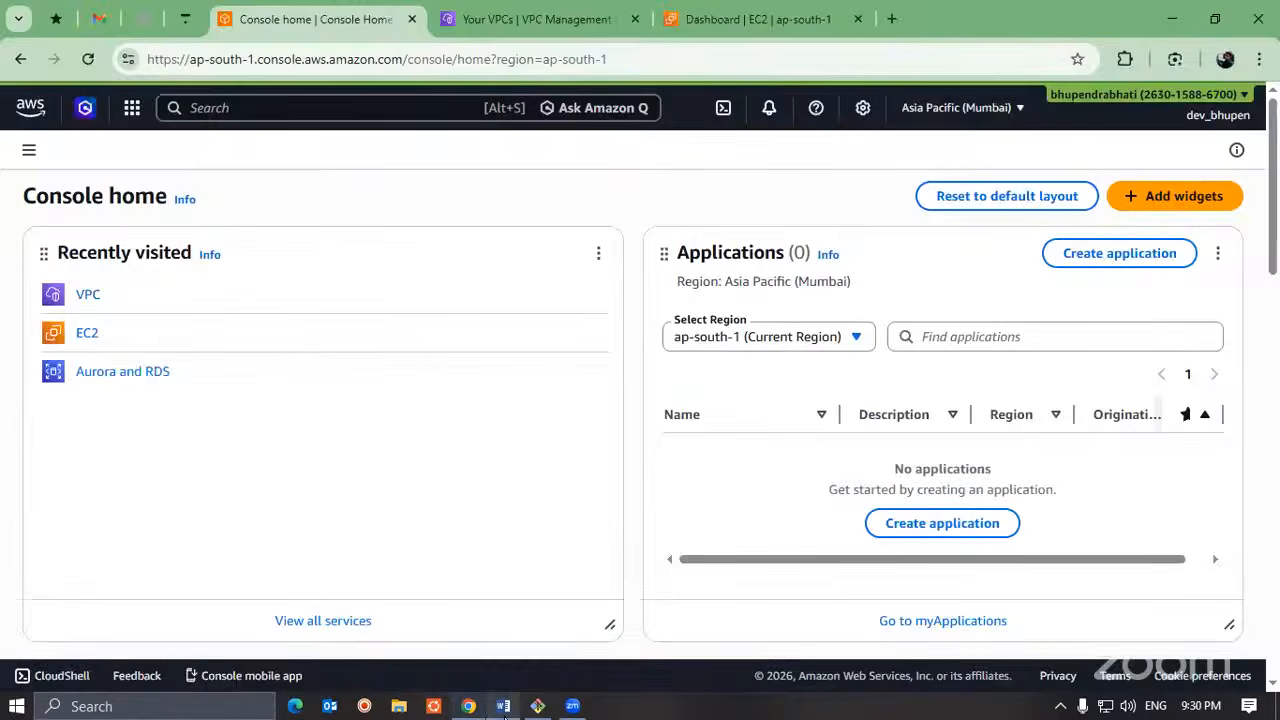
left_click(503, 706)
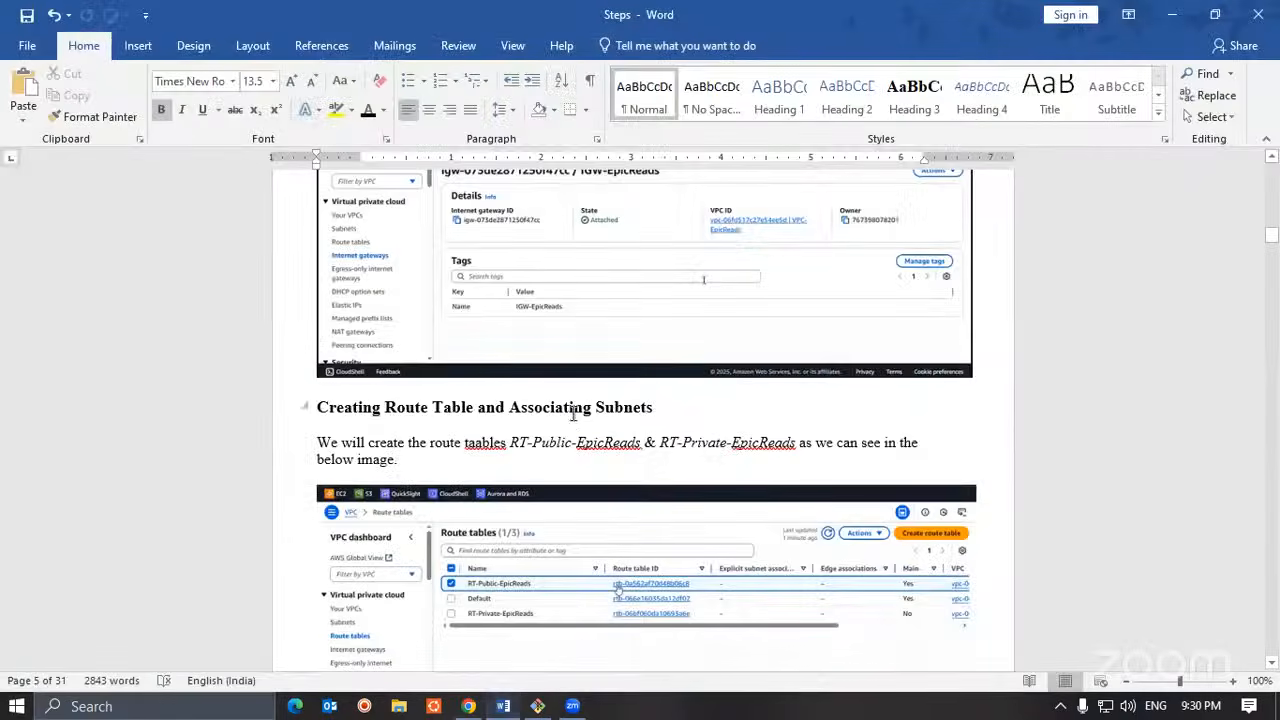
scroll(571, 414, "up", 2)
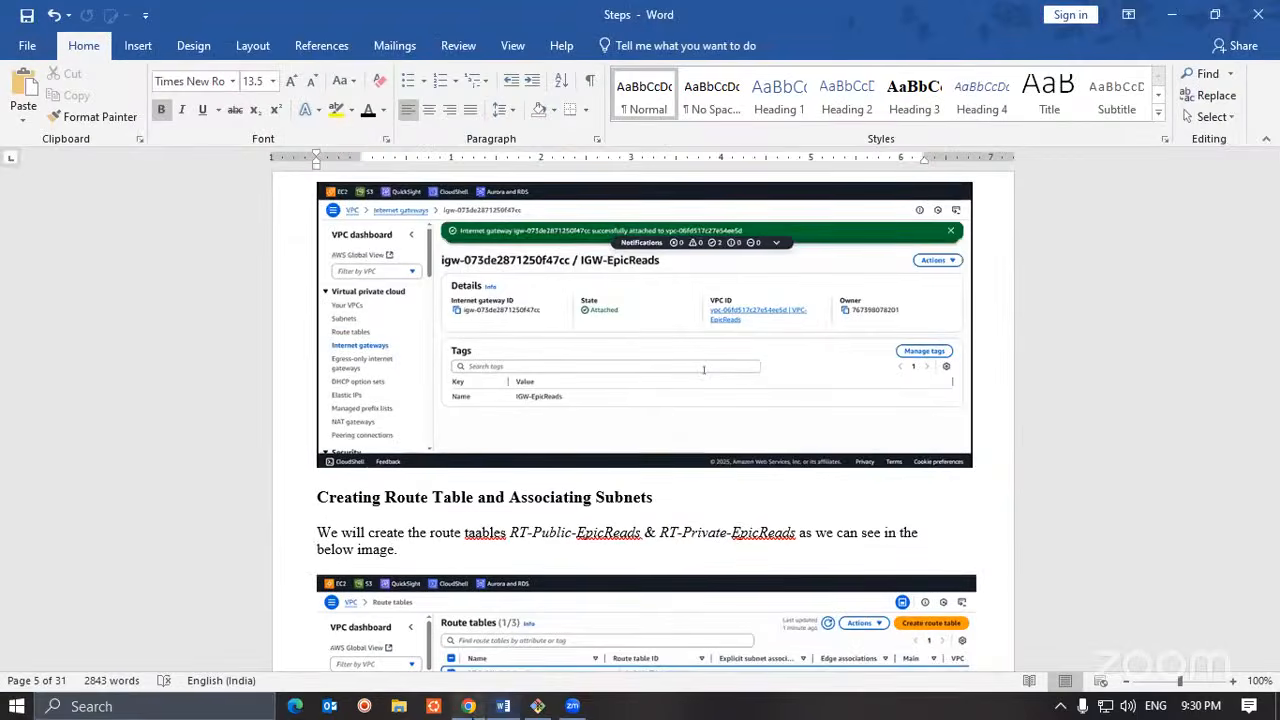
left_click(482, 707)
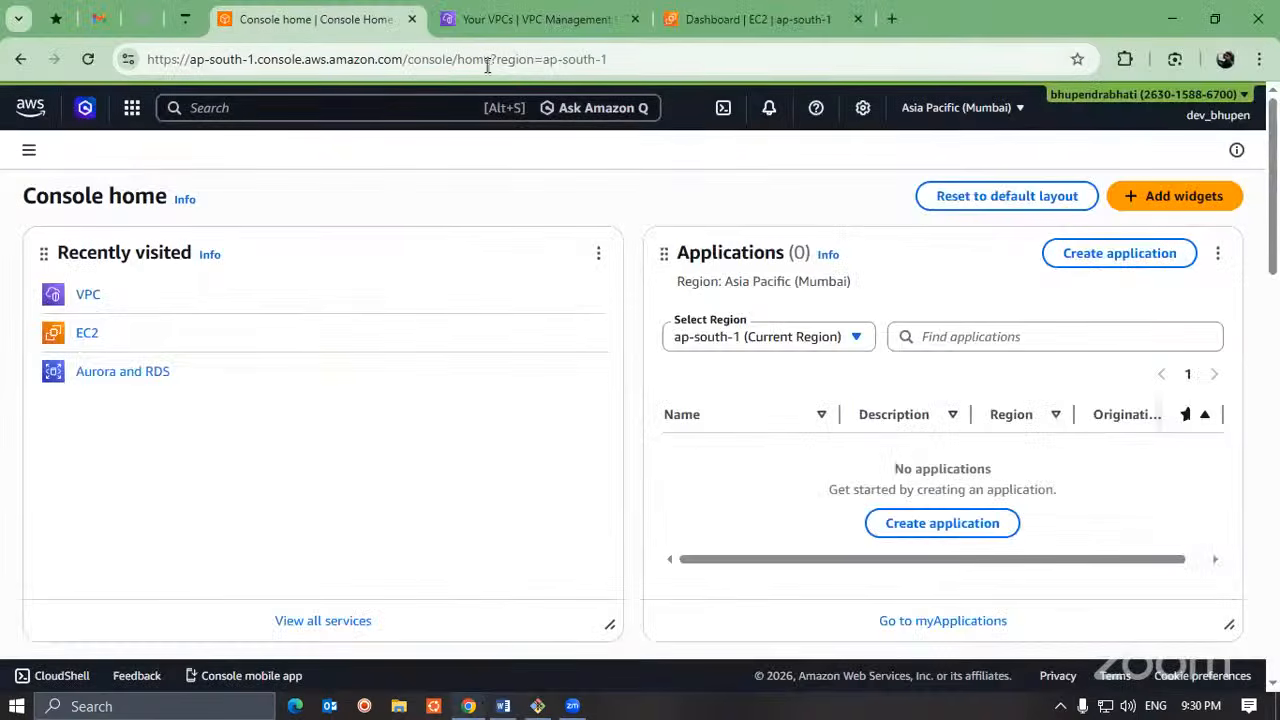
Check the Your VPCs tab, reload Console home, and open the region selector.
left_click(522, 22)
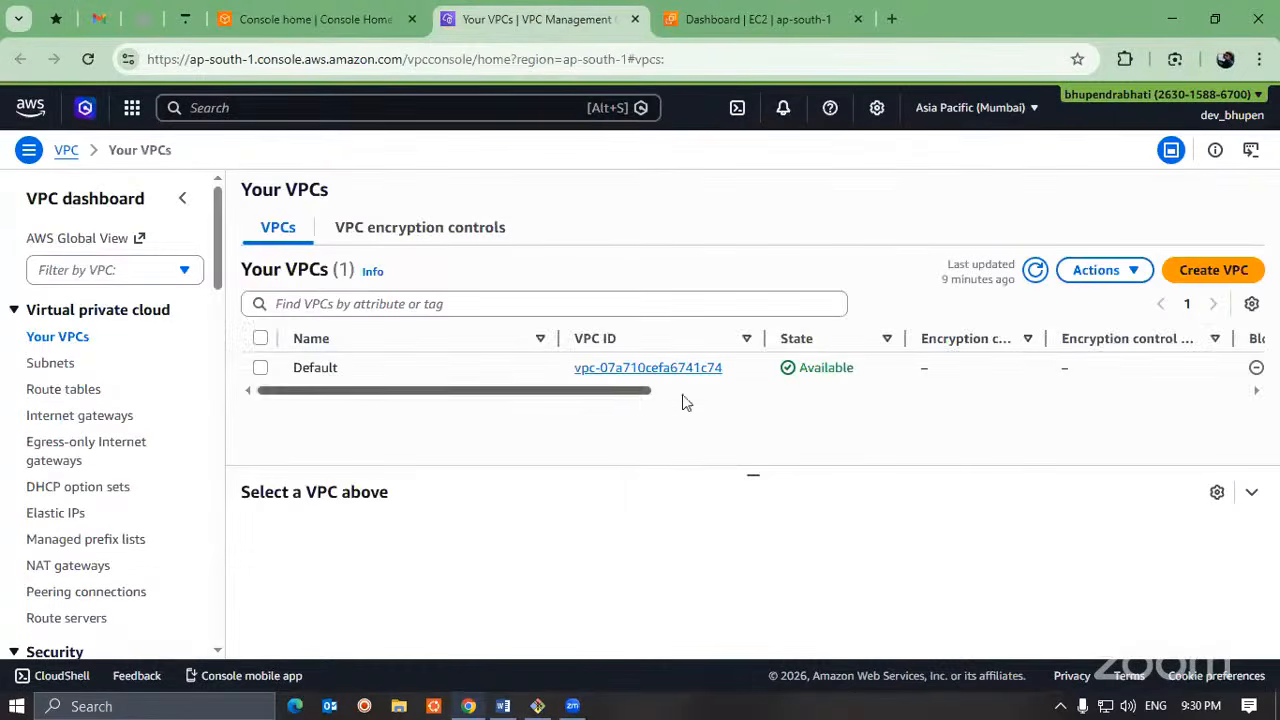
left_click(265, 19)
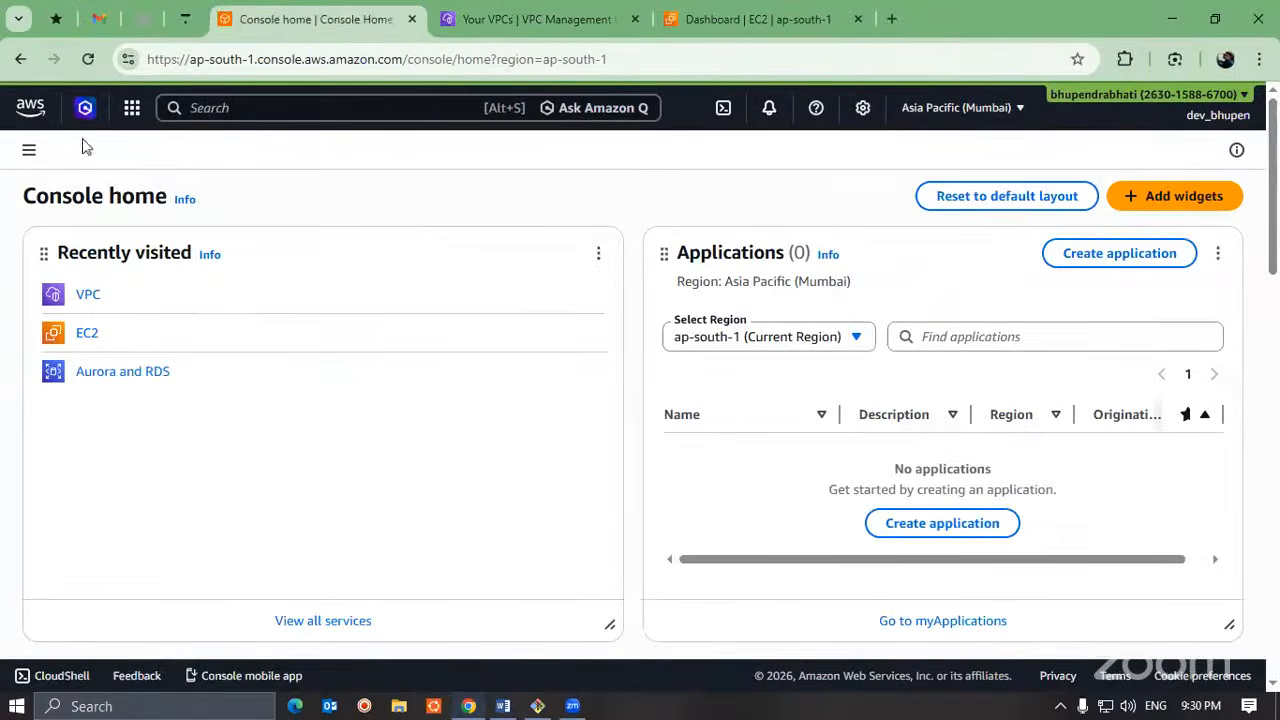
left_click(36, 112)
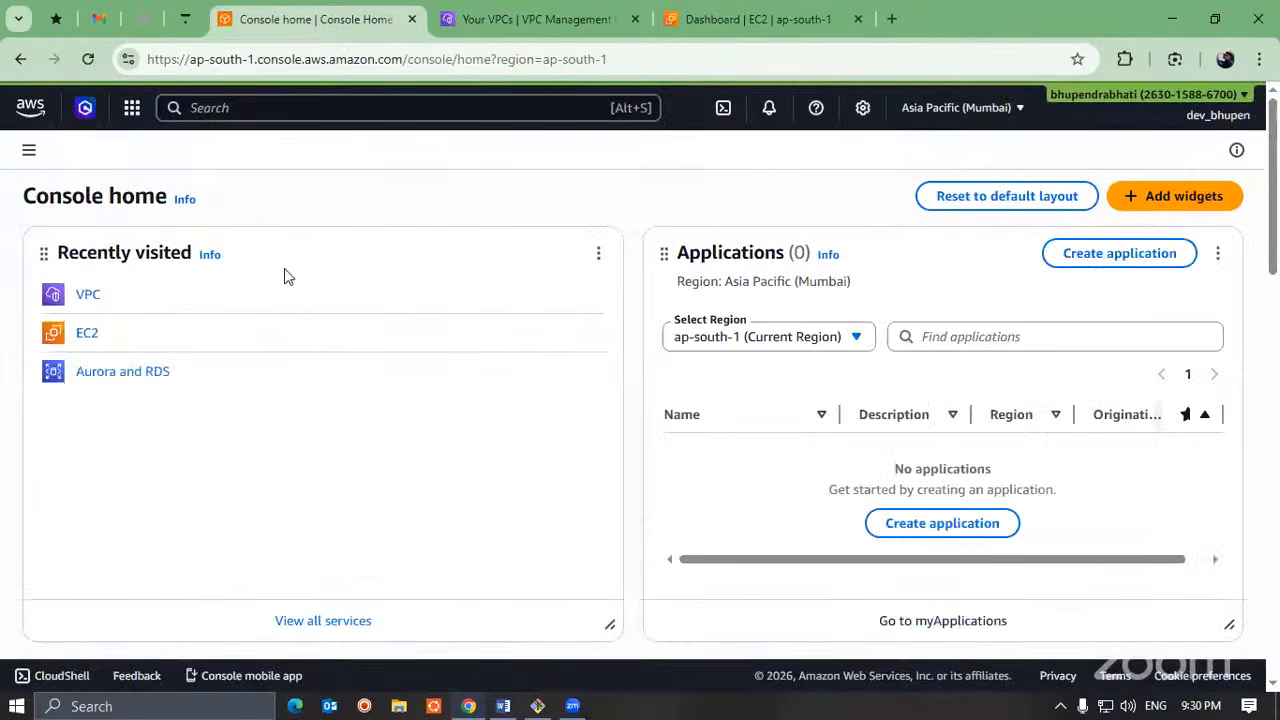
left_click(1015, 110)
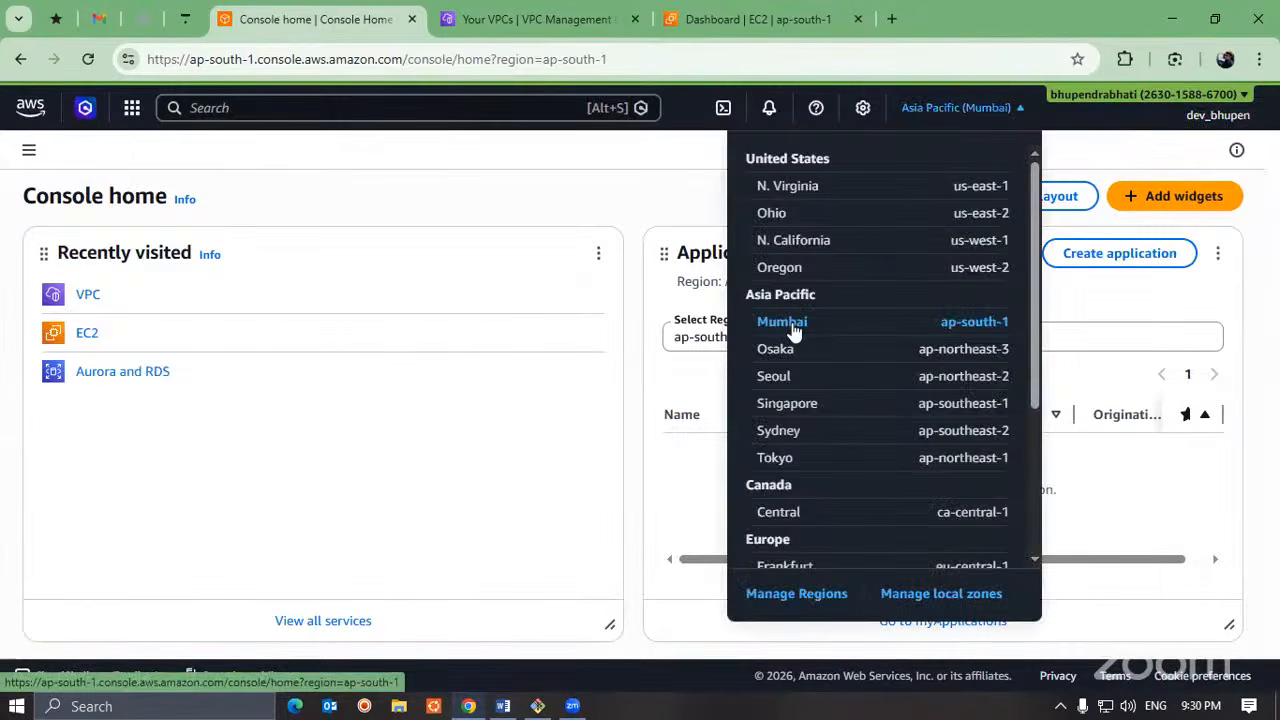
Keep Asia Pacific (Mumbai) ap-south-1 selected in the region list.
left_click(790, 324)
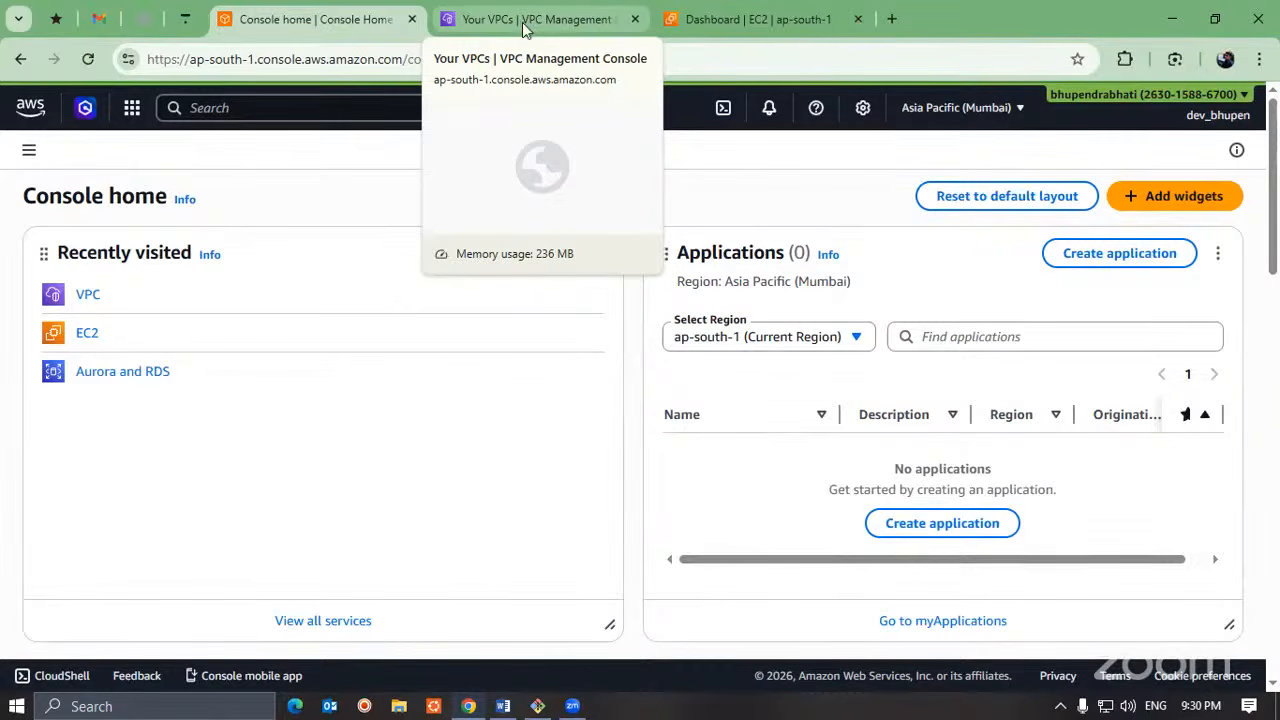
Search for VPC on Console home and open the VPC Console in ap-south-1.
left_click(528, 22)
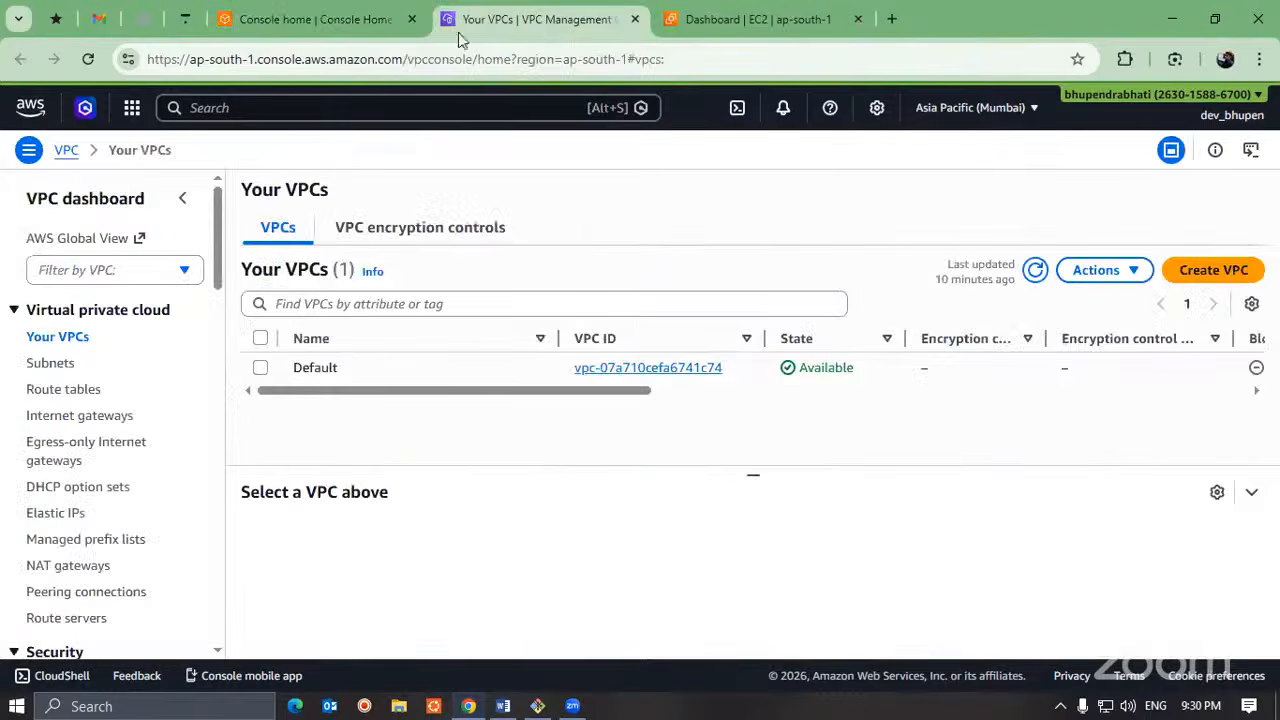
left_click(290, 20)
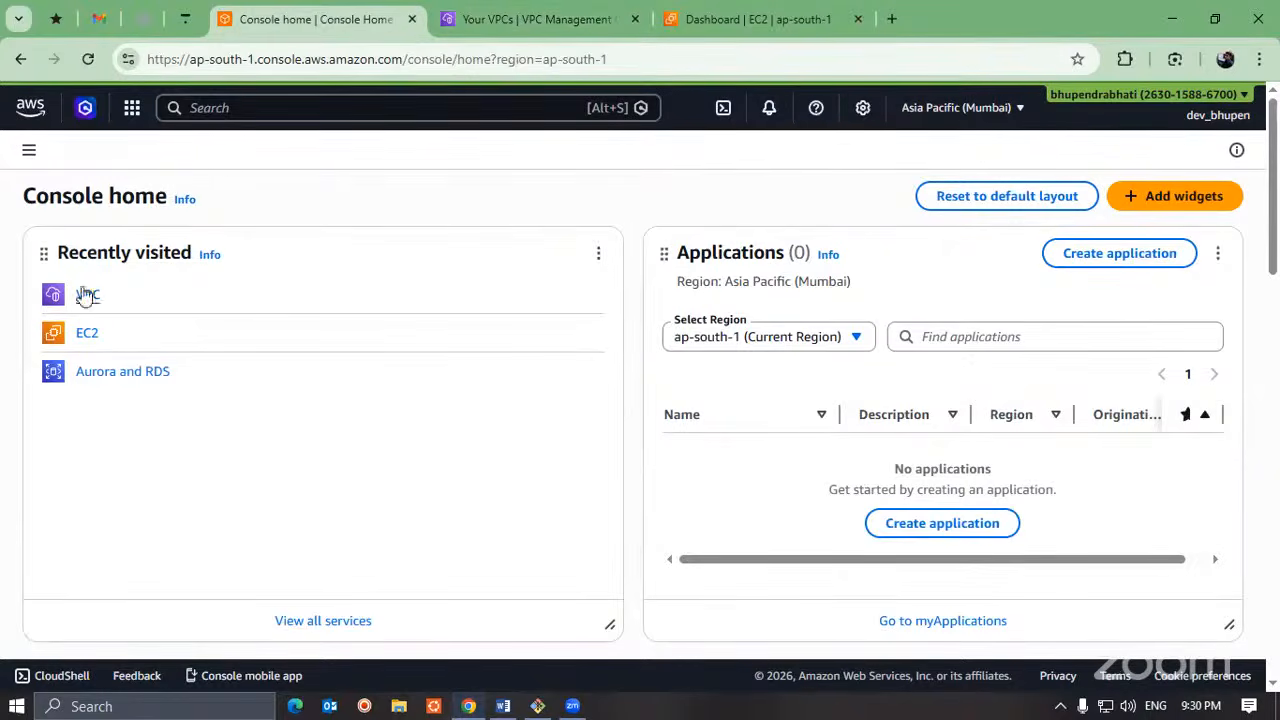
left_click(227, 112)
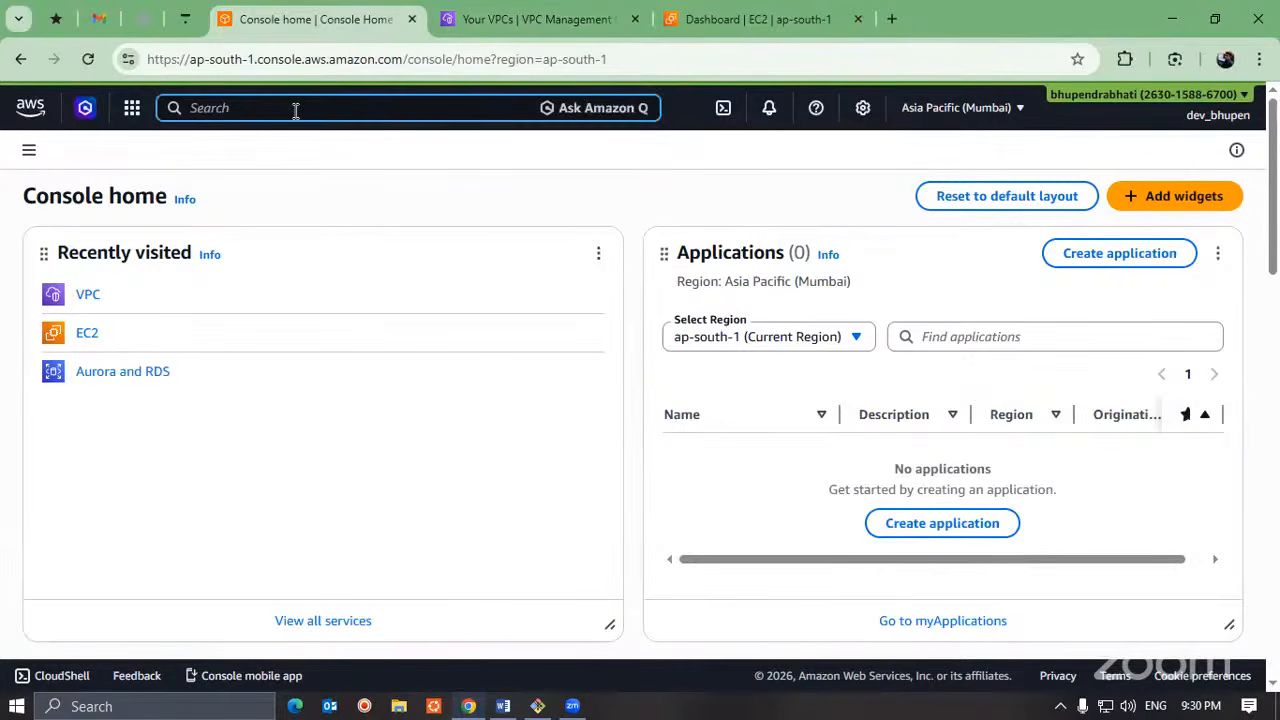
type("VPC")
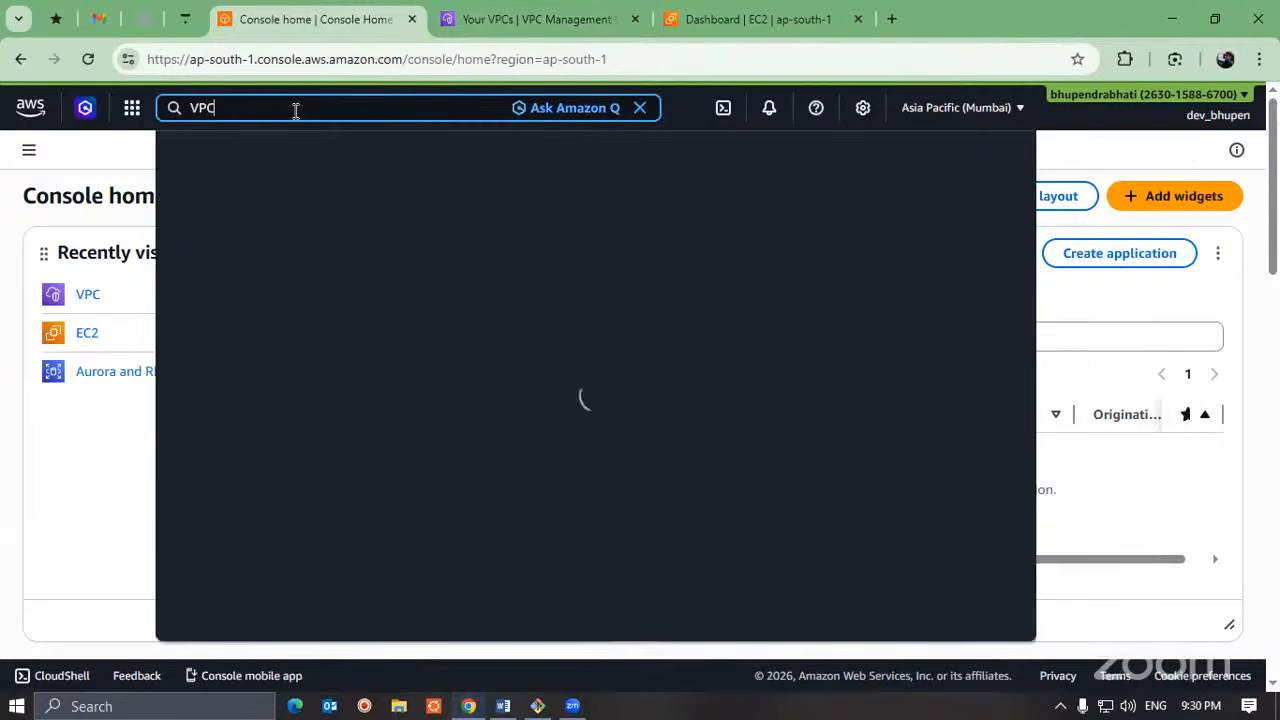
left_click(74, 368)
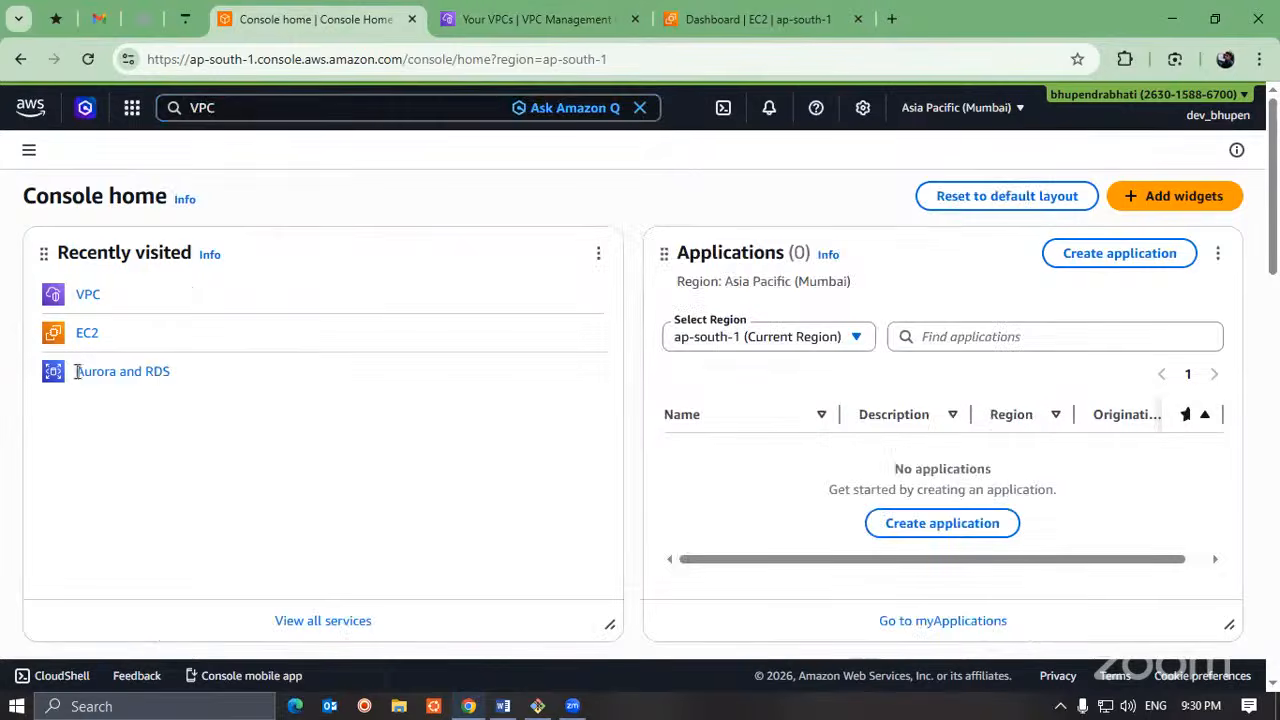
left_click(88, 298)
left_click(634, 19)
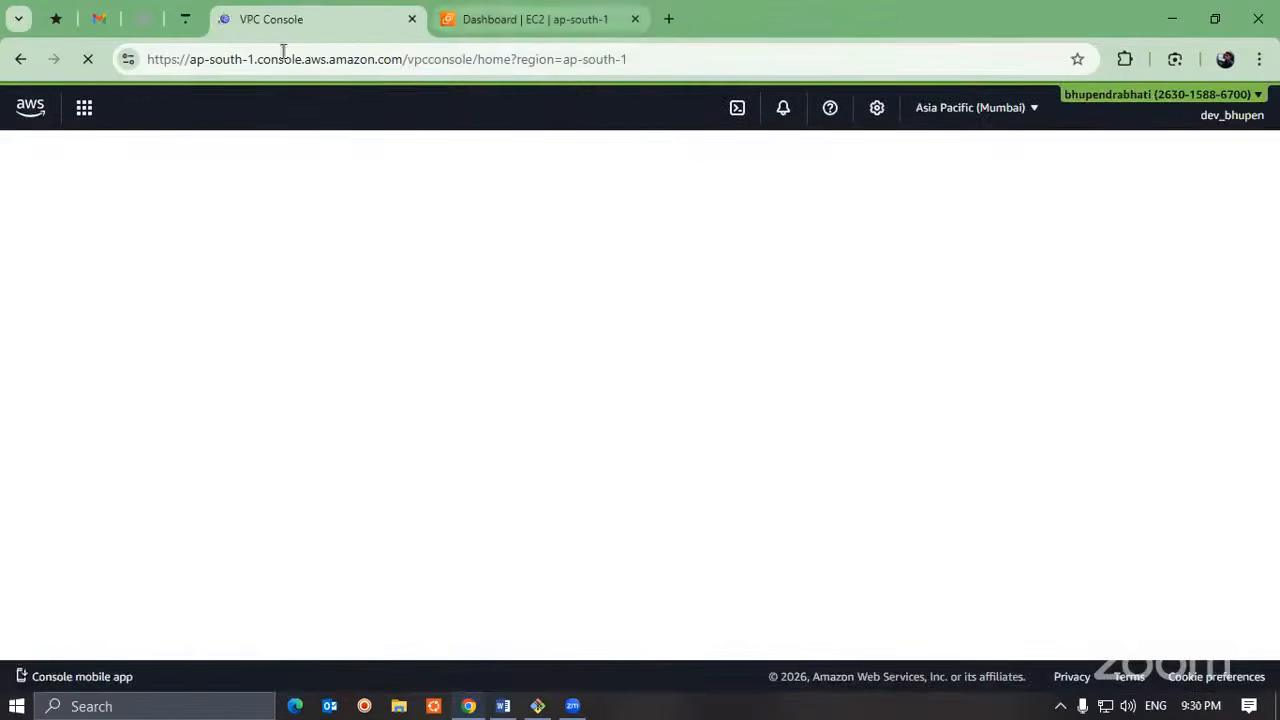
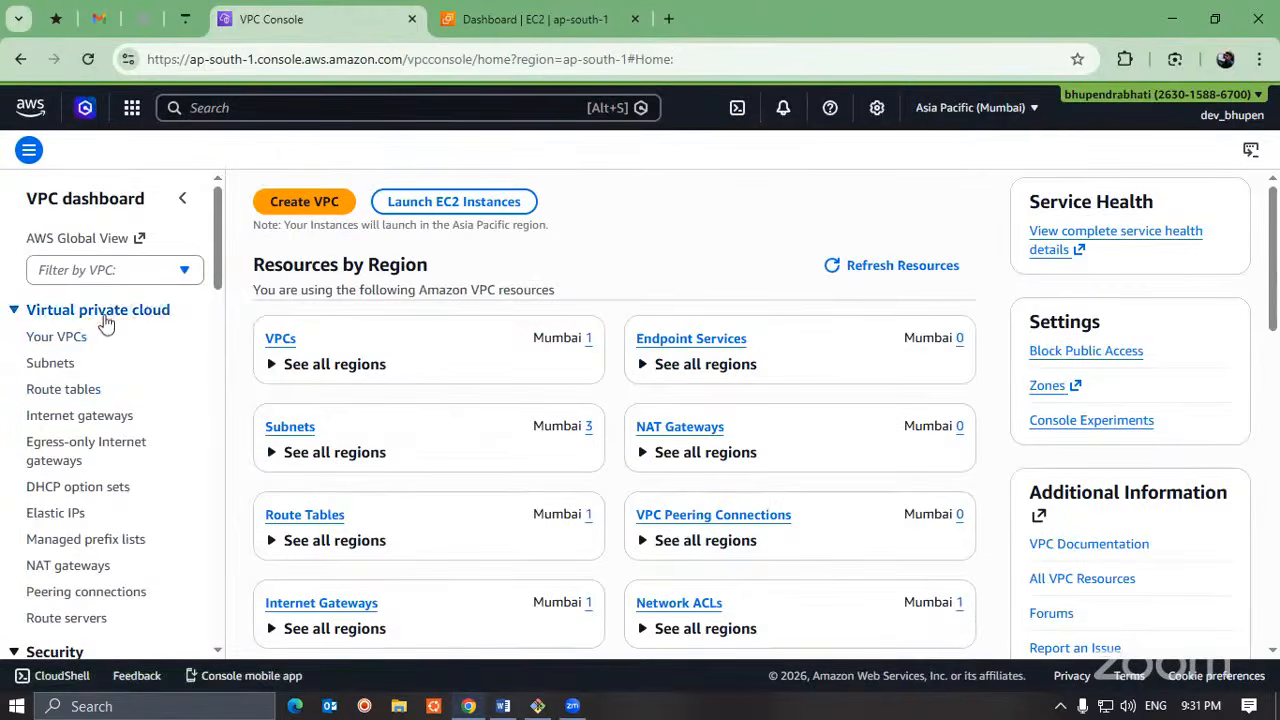
Open the Your VPCs list, which holds only the Default VPC.
left_click(50, 340)
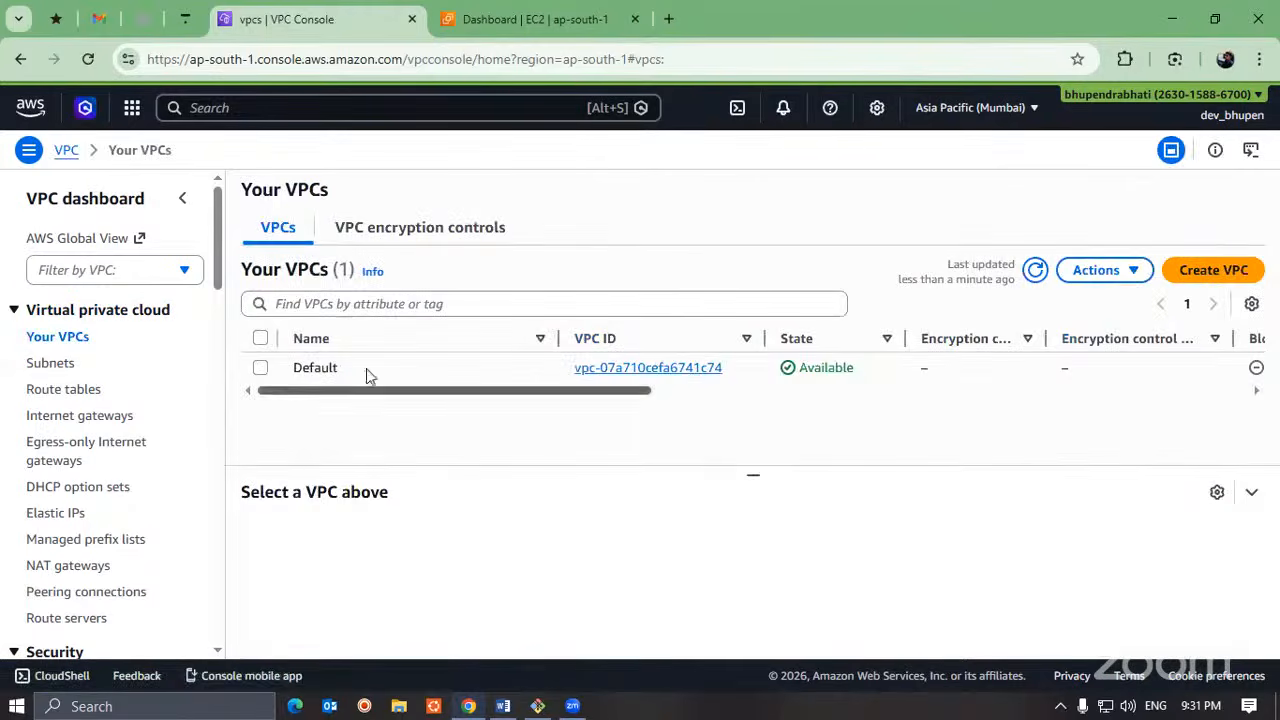
Start a new VPC and name it a03-vpc.
left_click(1216, 274)
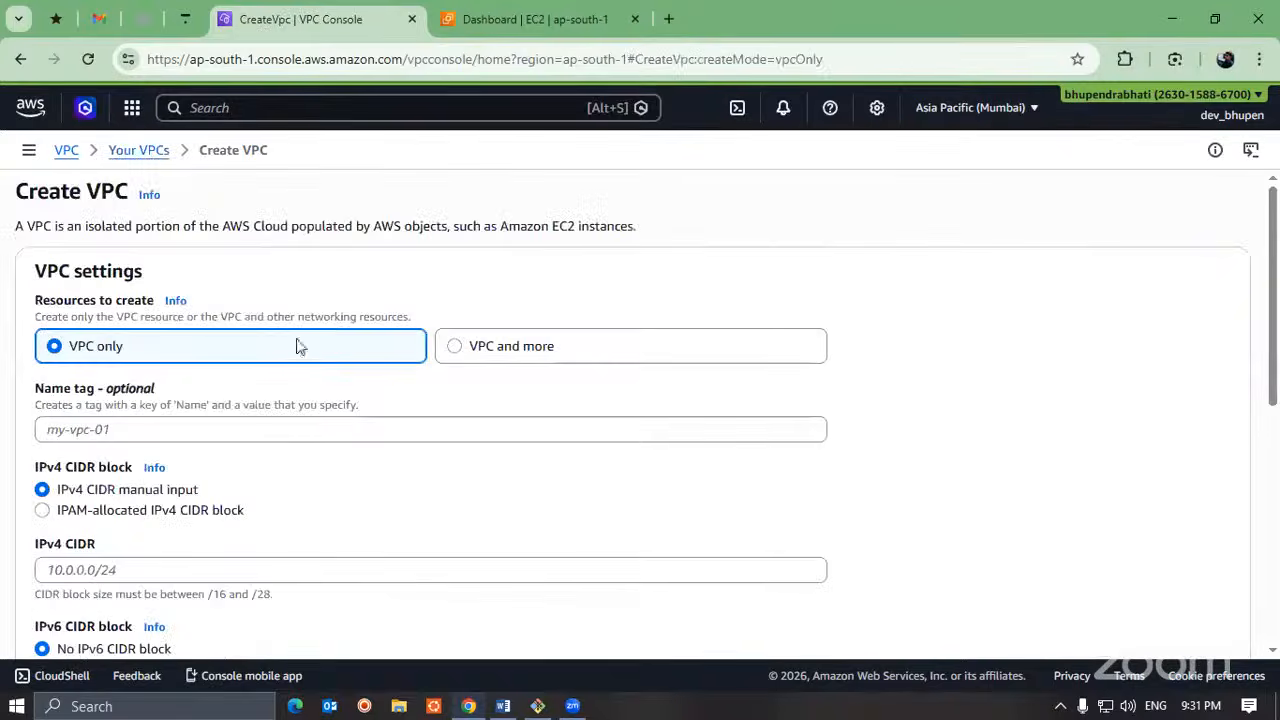
scroll(544, 378, "down", 2)
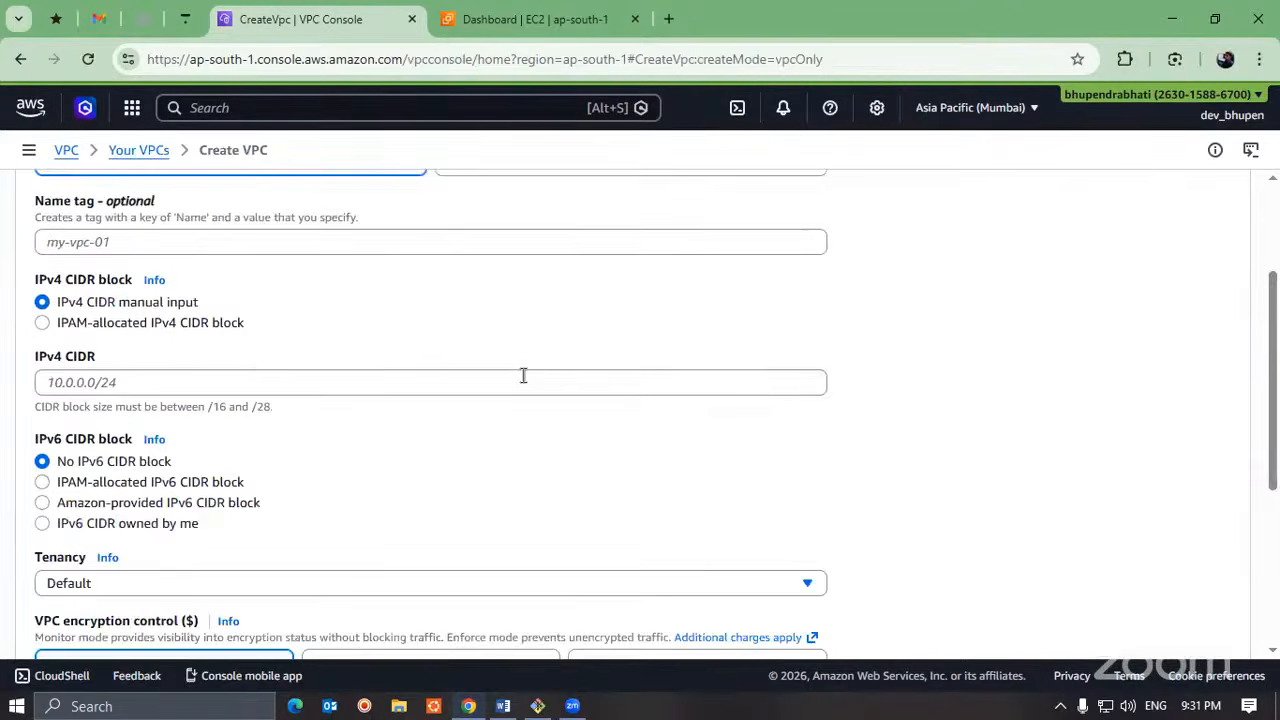
scroll(523, 377, "up", 2)
left_click(221, 421)
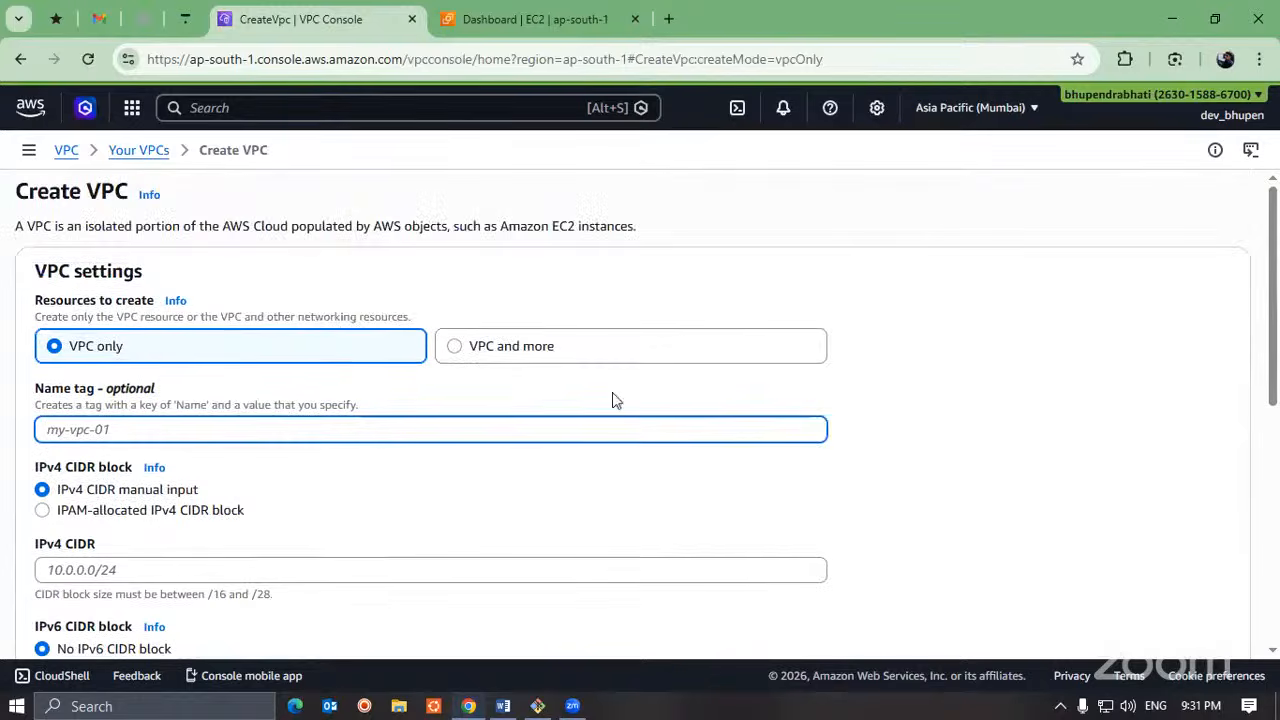
type("a03-vpc")
Give the VPC IPv4 CIDR 10.0.0.0/16 and create it.
scroll(340, 425, "down", 1)
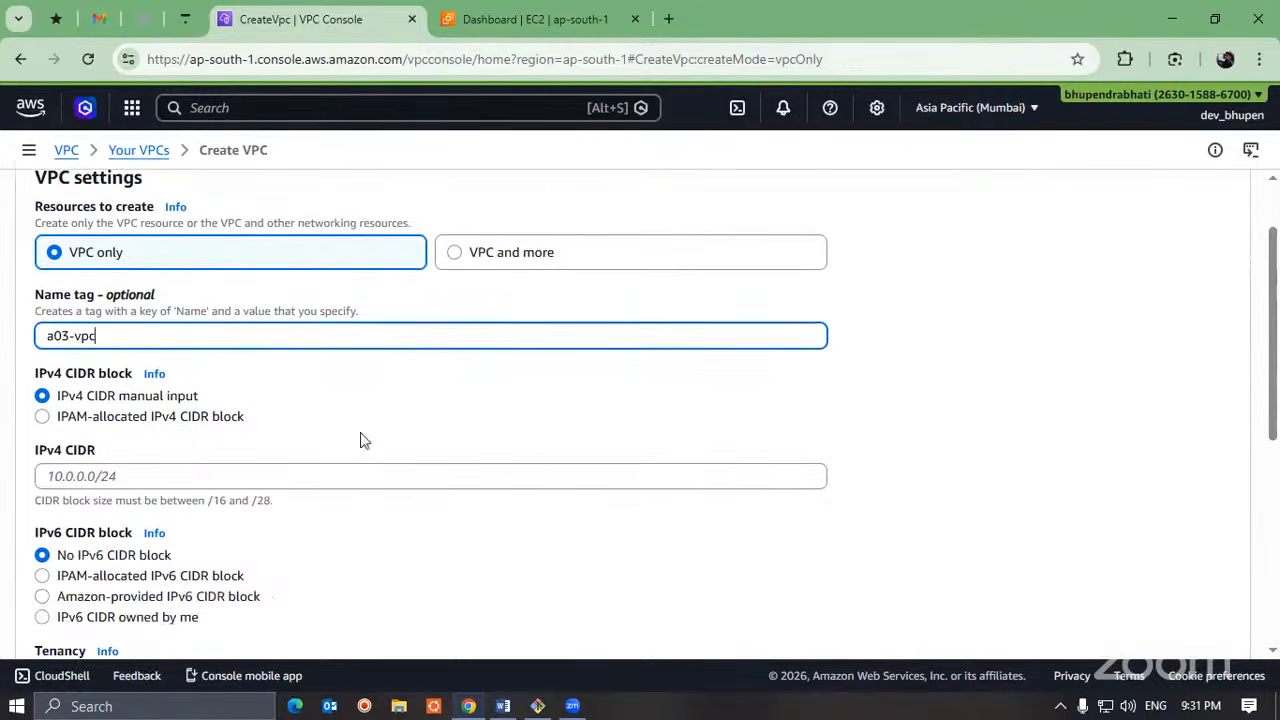
scroll(270, 410, "down", 2)
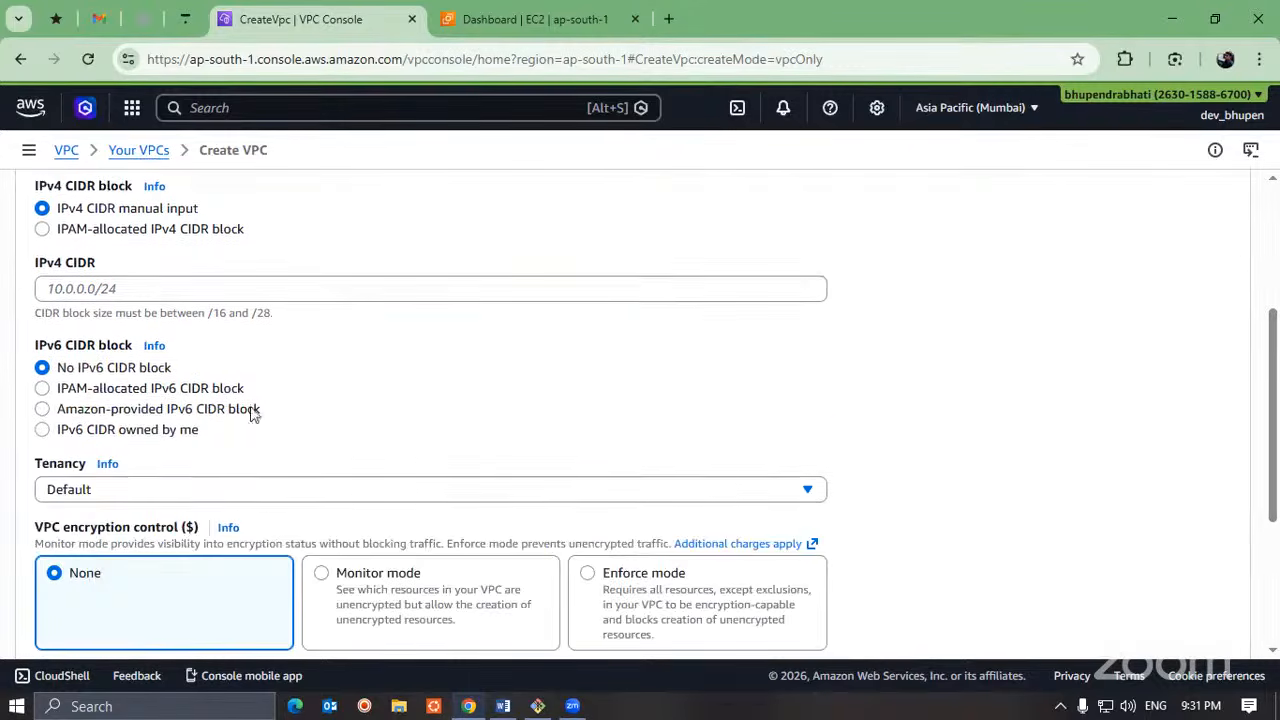
left_click(157, 292)
type("10.0")
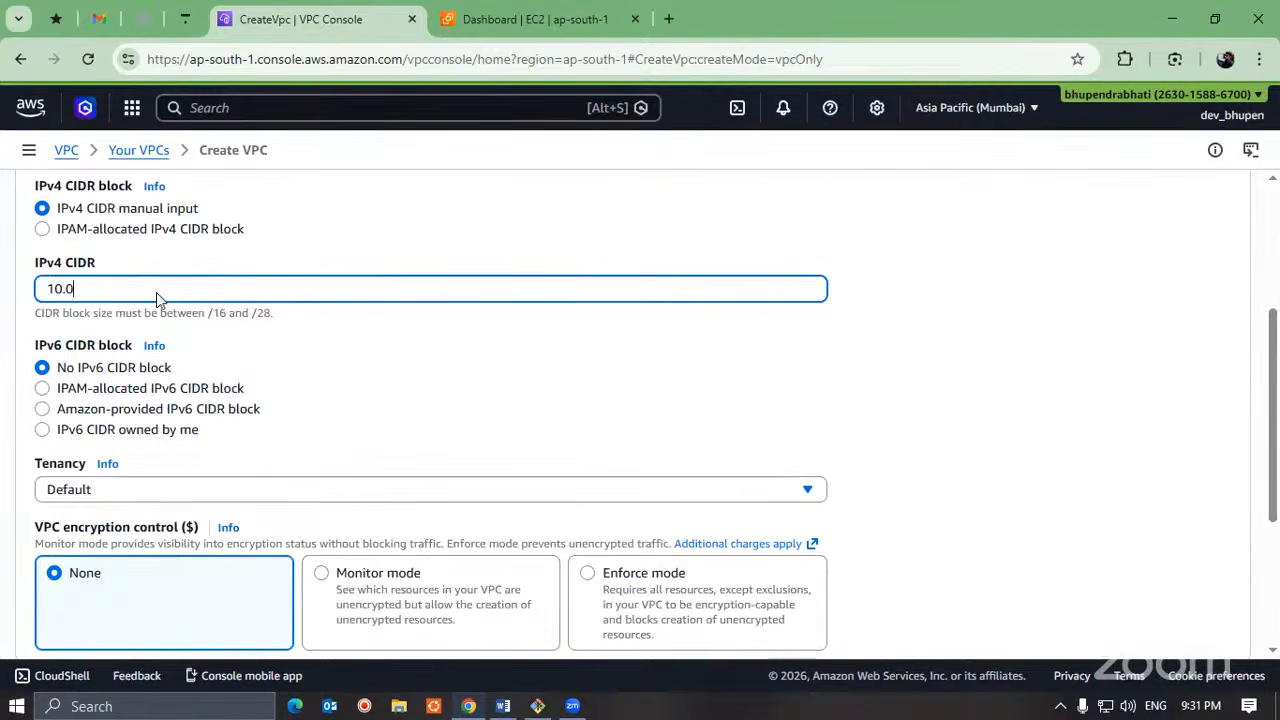
type(".0.0/16")
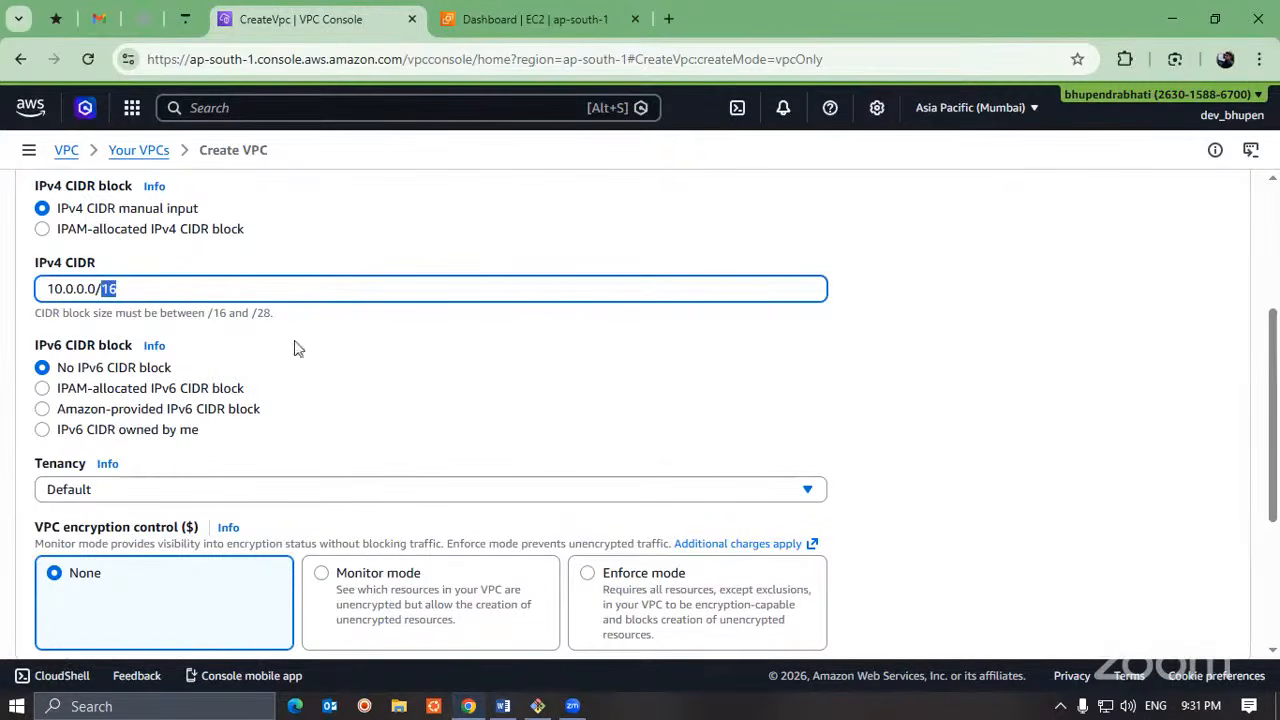
scroll(408, 380, "down", 1)
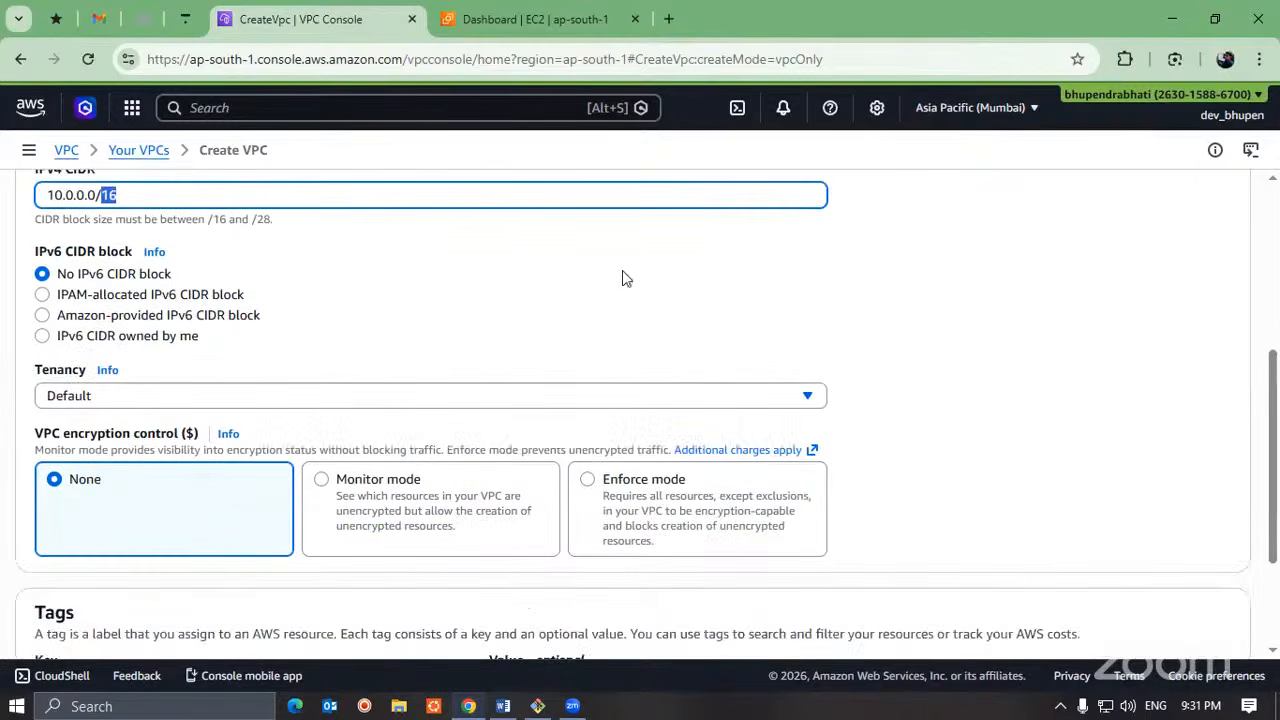
scroll(220, 466, "down", 1)
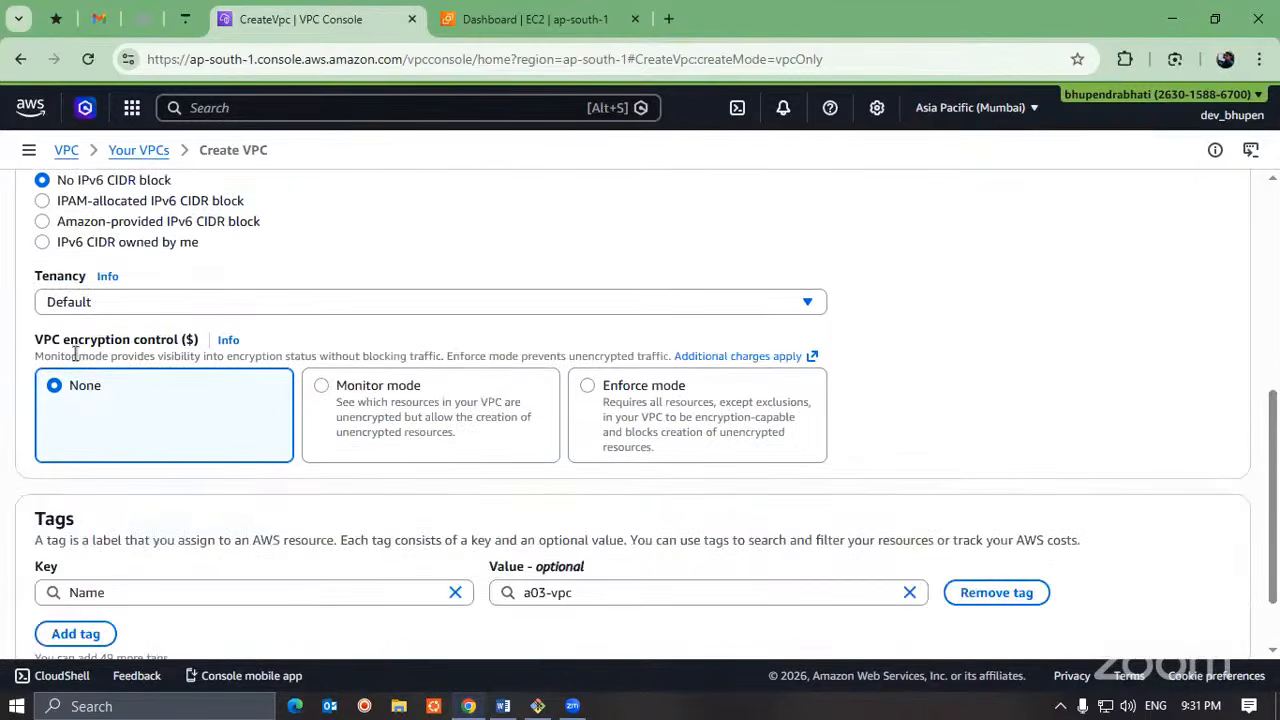
scroll(905, 447, "down", 1)
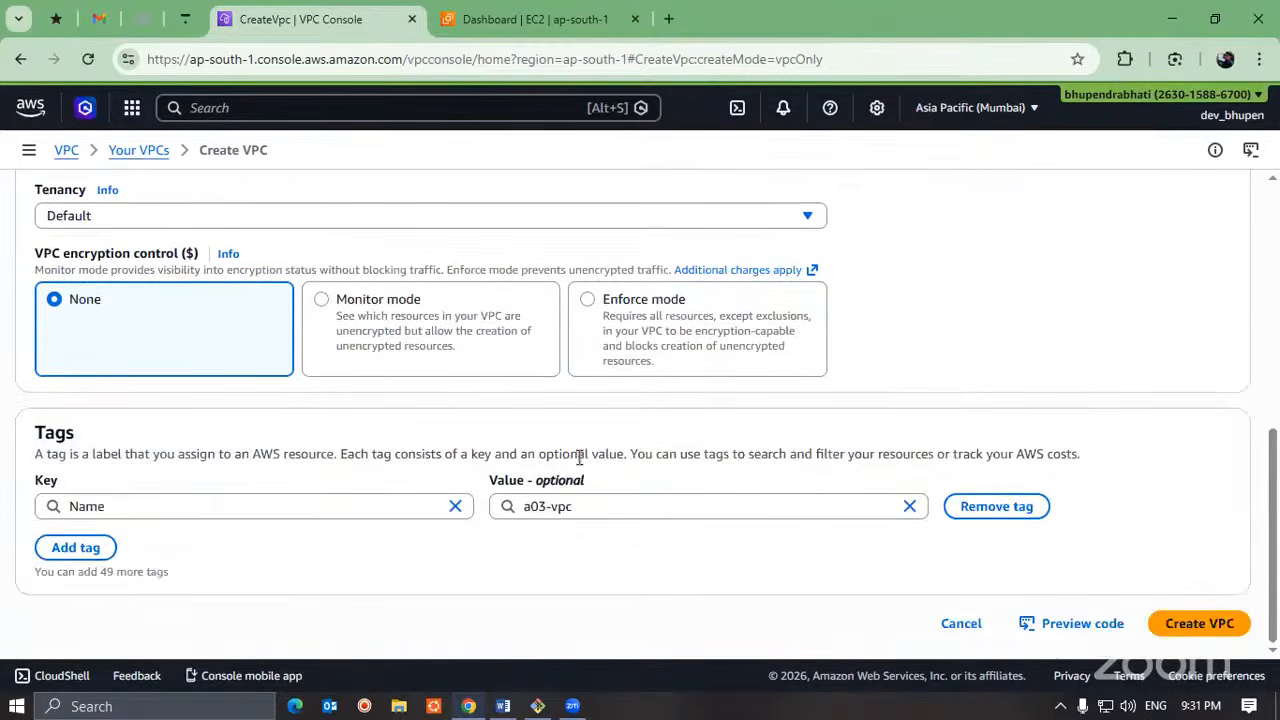
left_click(1208, 624)
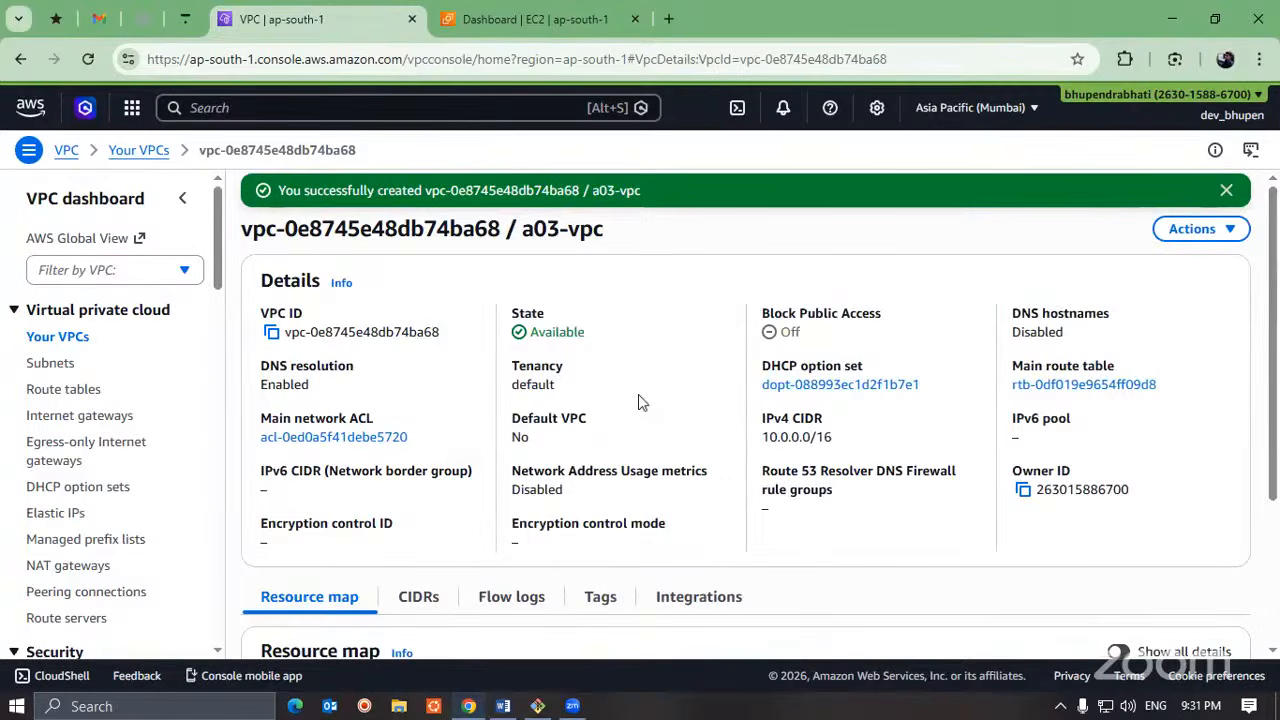
scroll(600, 440, "down", 2)
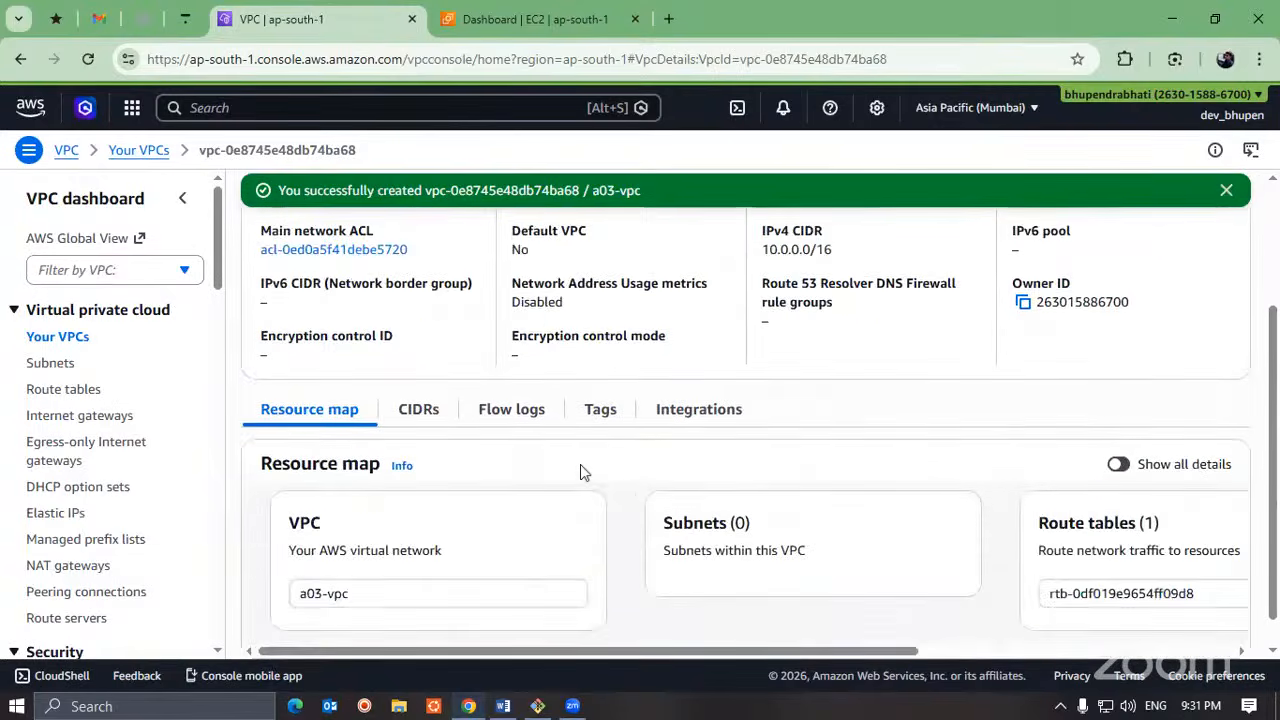
scroll(580, 464, "up", 1)
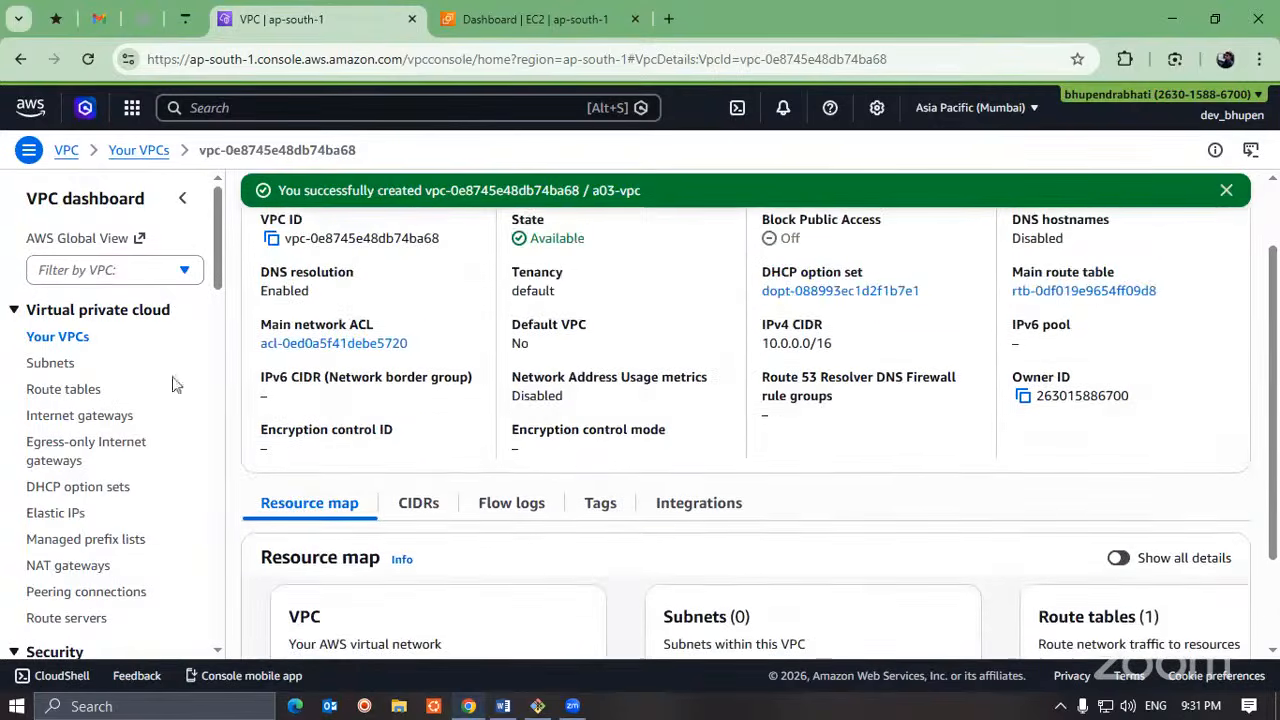
left_click(503, 707)
scroll(591, 509, "down", 1)
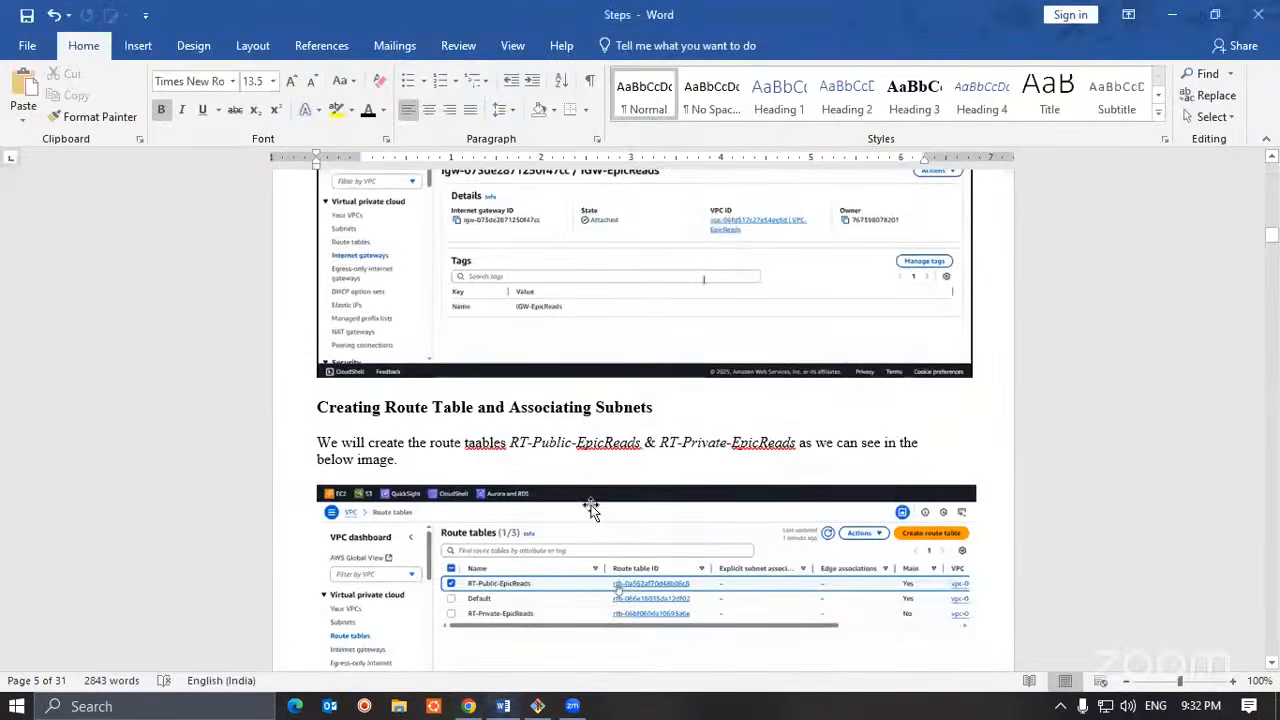
scroll(591, 509, "down", 1)
scroll(585, 500, "up", 4)
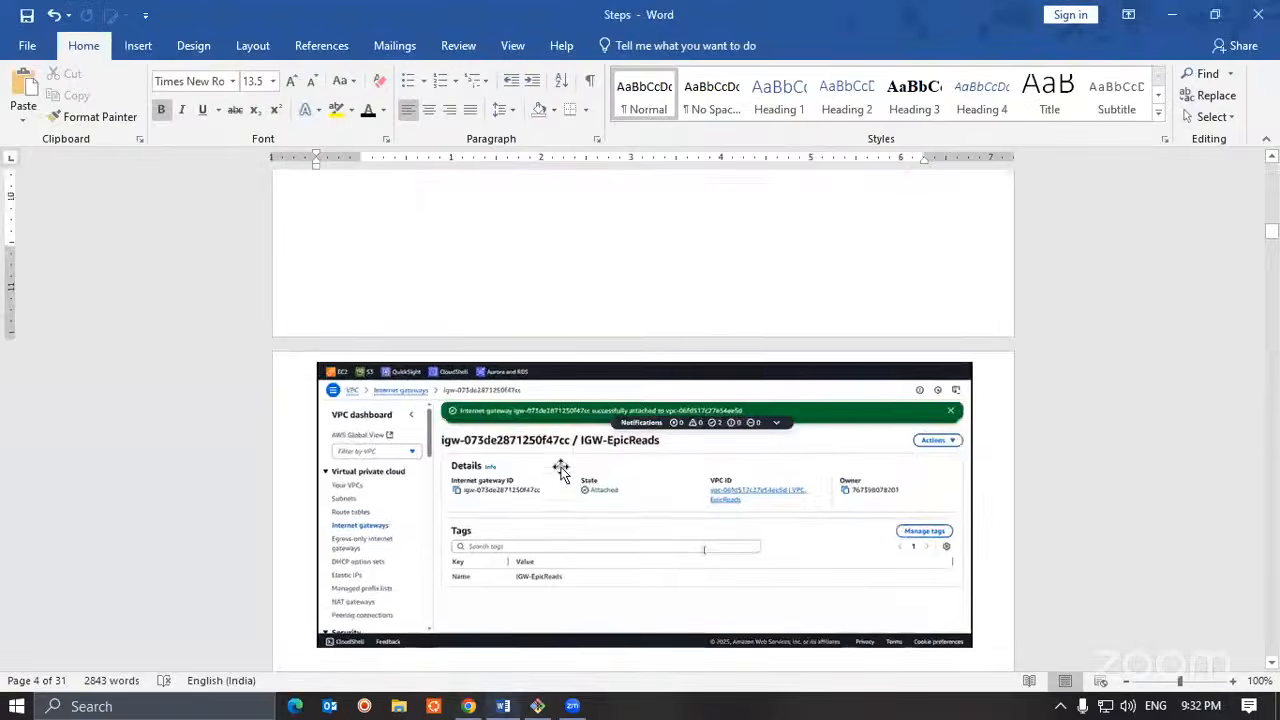
scroll(562, 469, "down", 5)
scroll(563, 468, "up", 20)
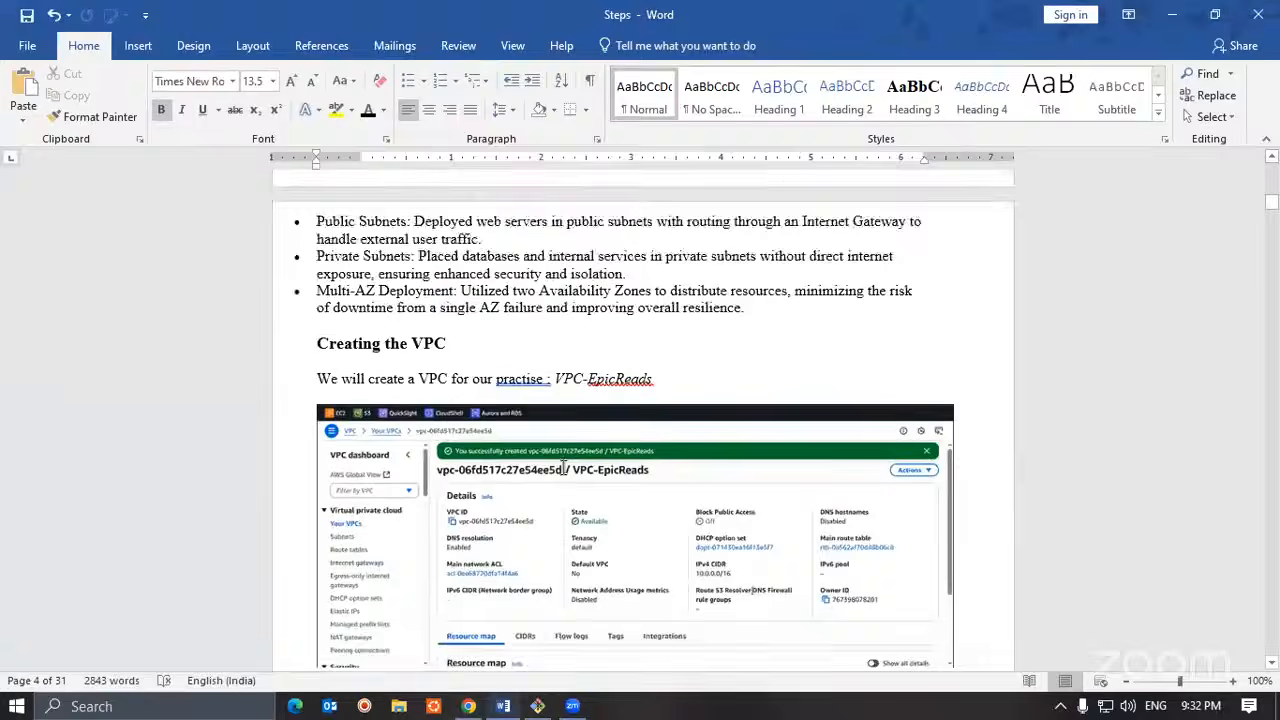
scroll(563, 468, "up", 2)
scroll(560, 550, "down", 5)
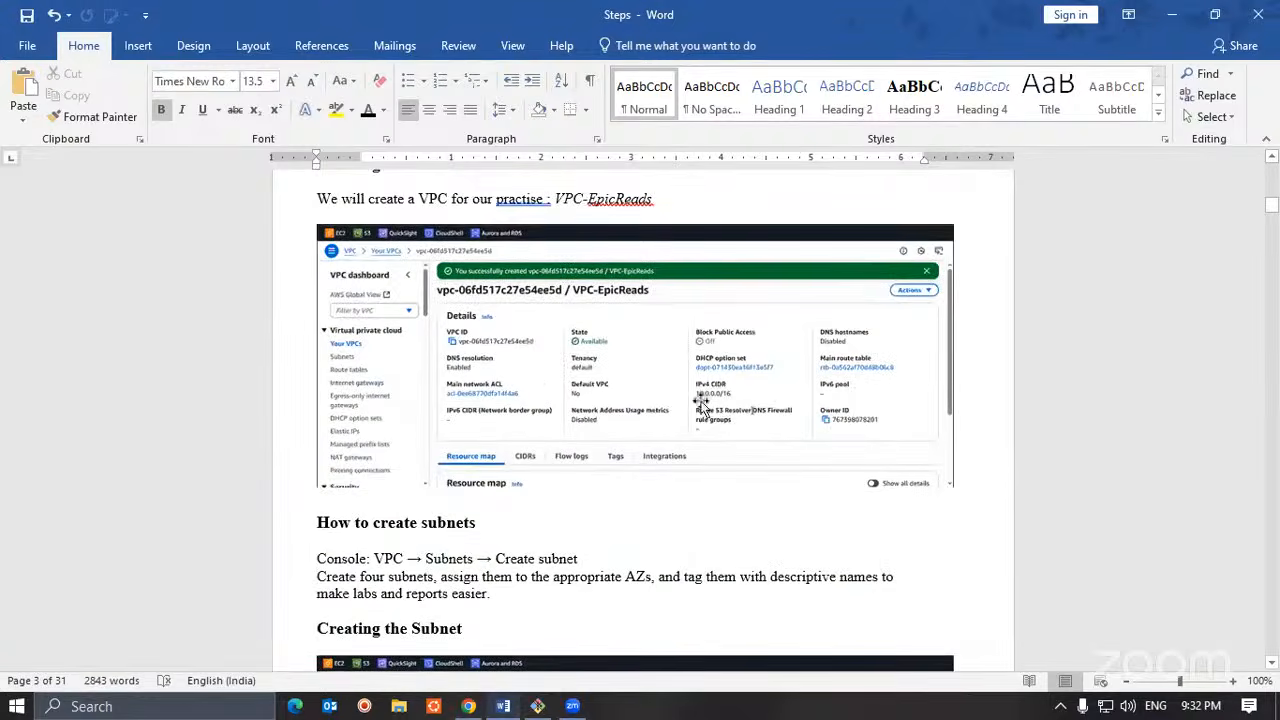
scroll(703, 405, "down", 3)
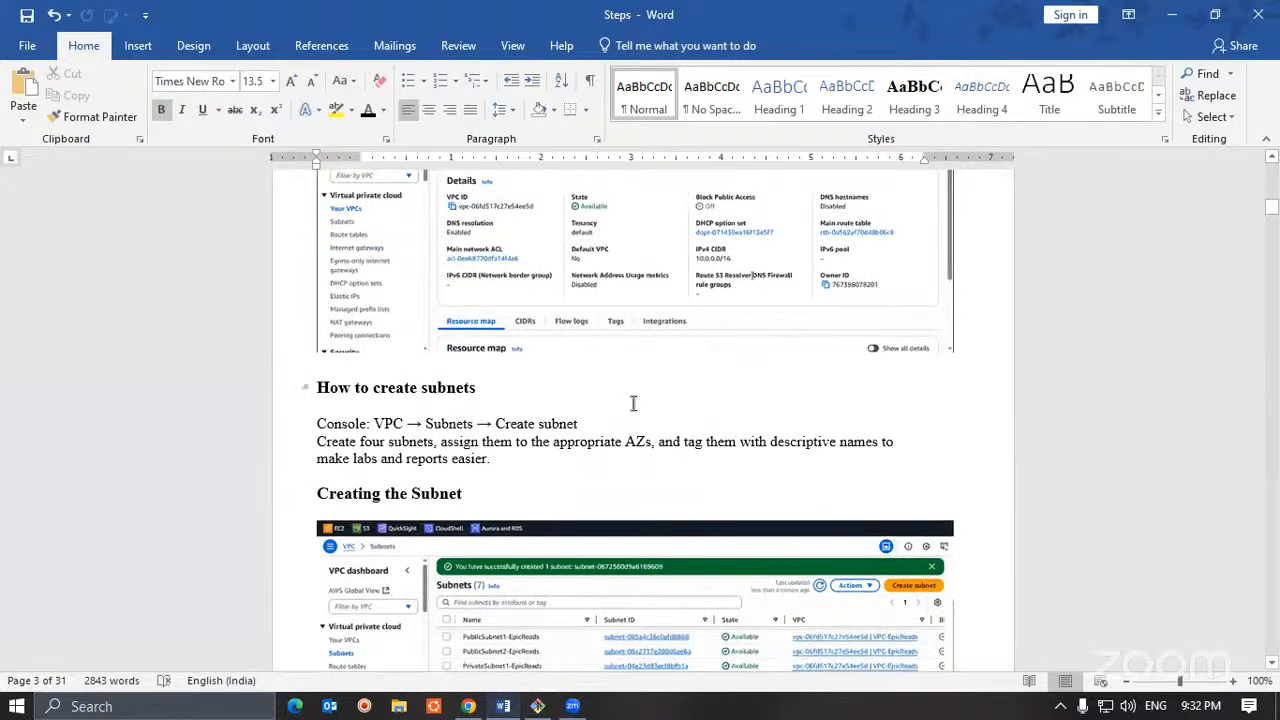
scroll(640, 480, "down", 6)
scroll(590, 470, "up", 2)
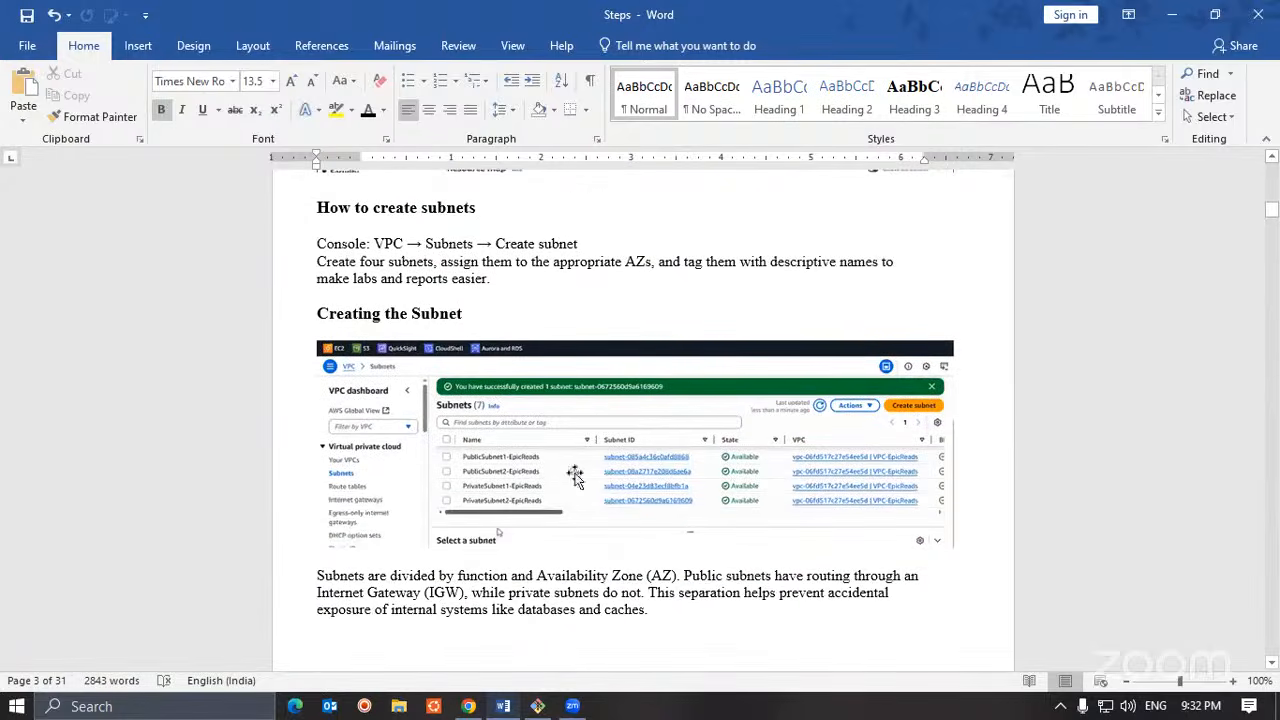
scroll(540, 483, "down", 8)
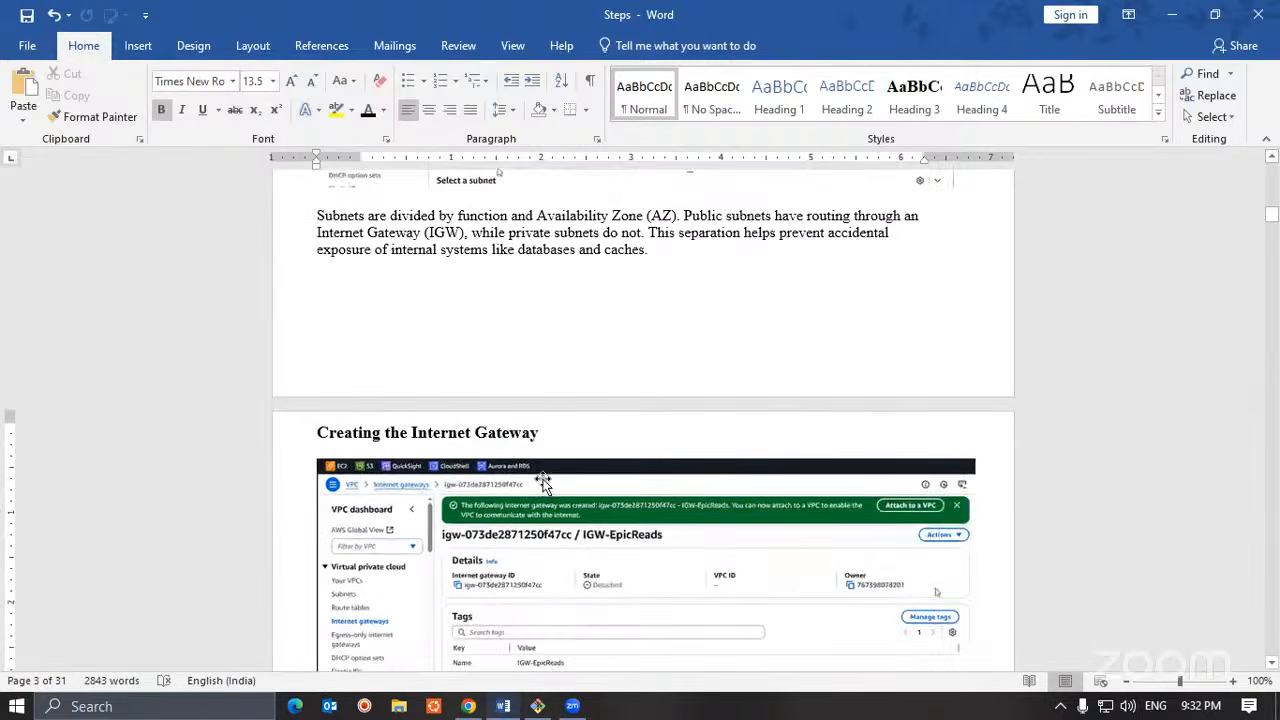
left_click(468, 706)
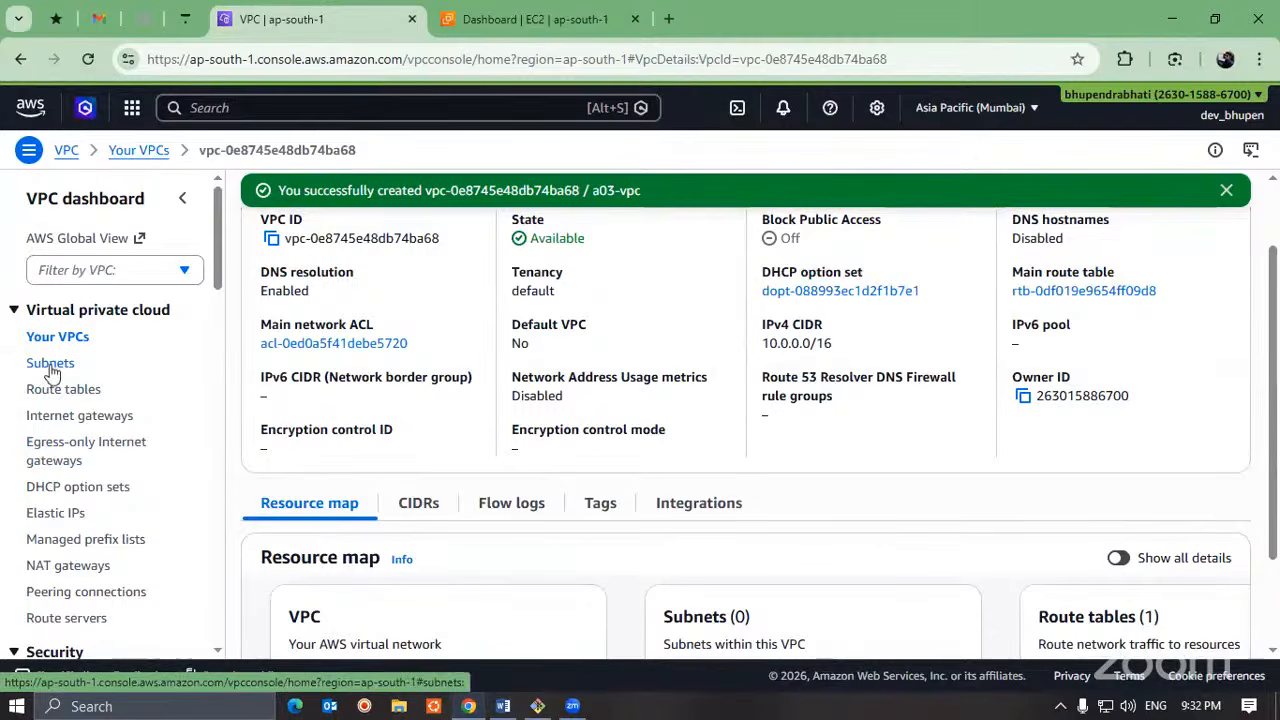
From the Subnets list, start a new subnet placed in a03-vpc (10.0.0.0/16).
scroll(585, 252, "up", 1)
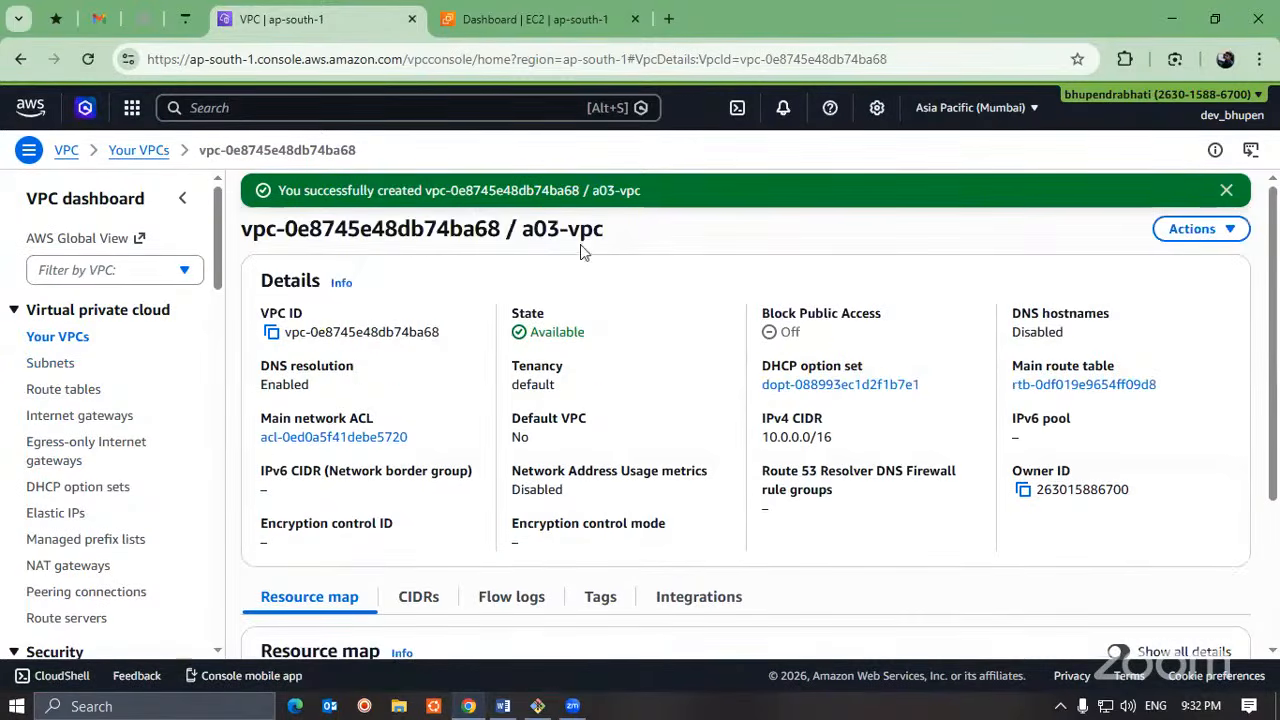
left_click_drag(455, 230, 502, 230)
left_click(596, 323)
left_click(58, 364)
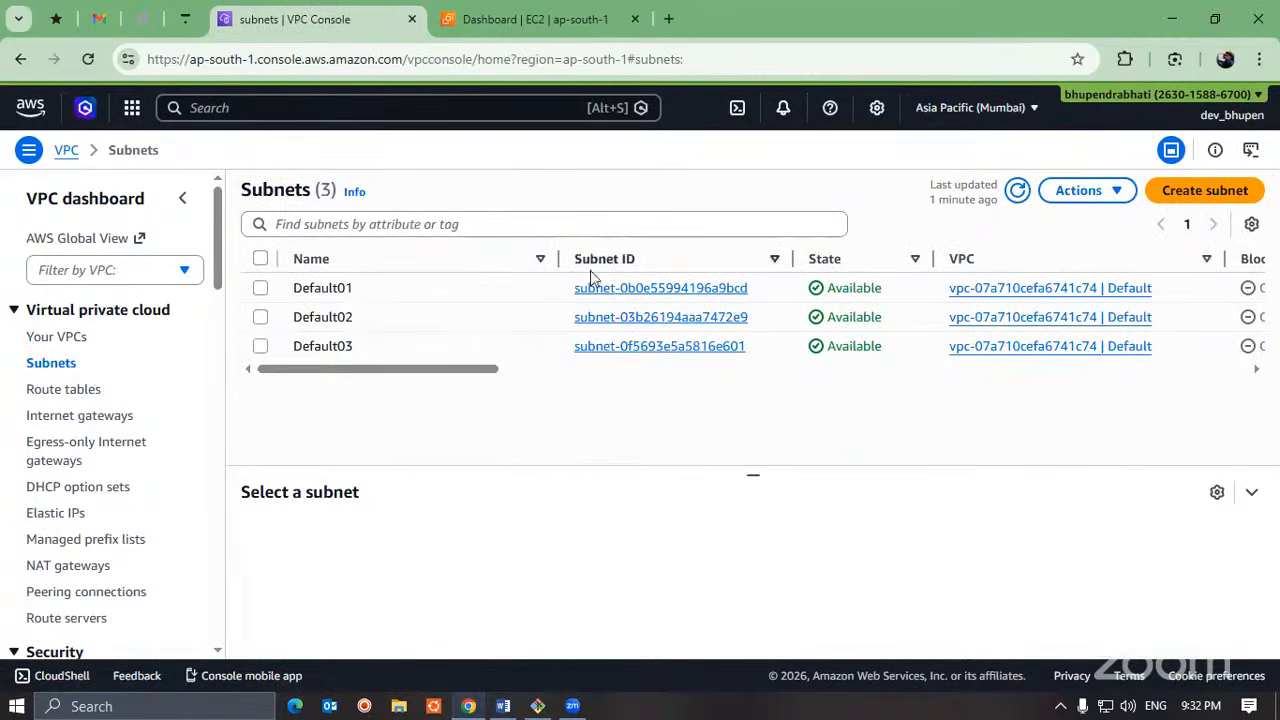
left_click(1198, 198)
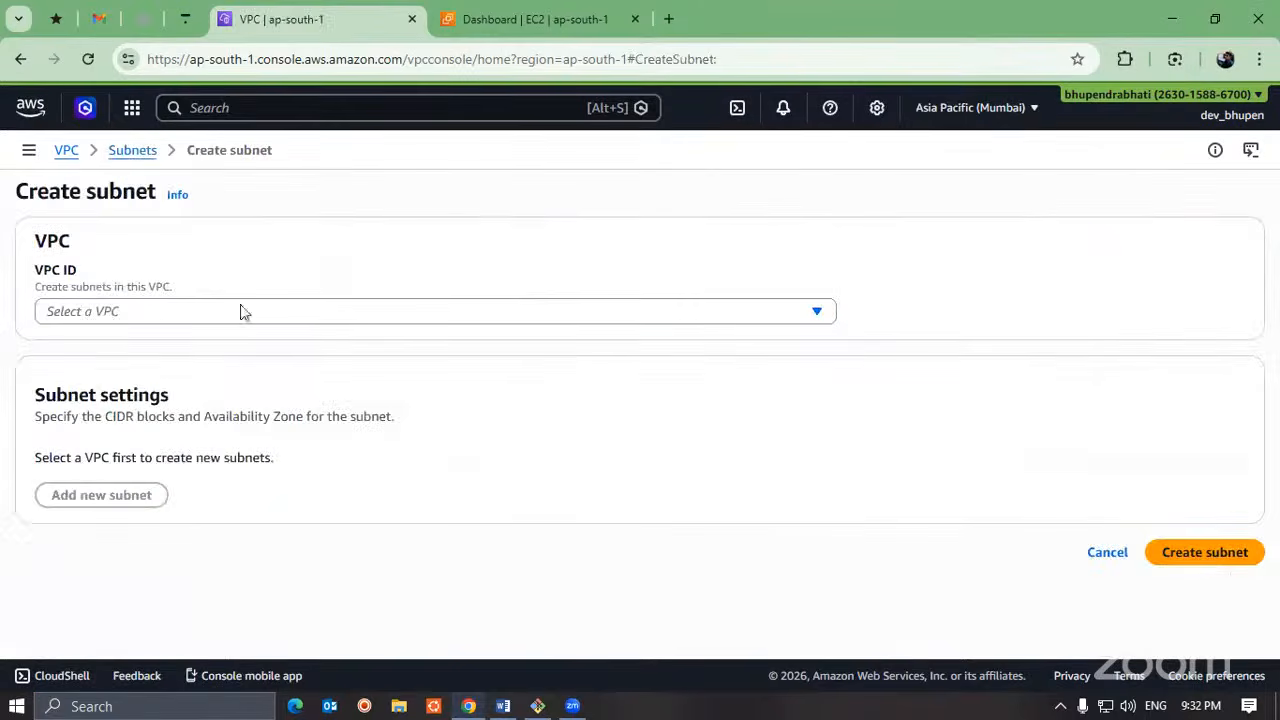
left_click(163, 316)
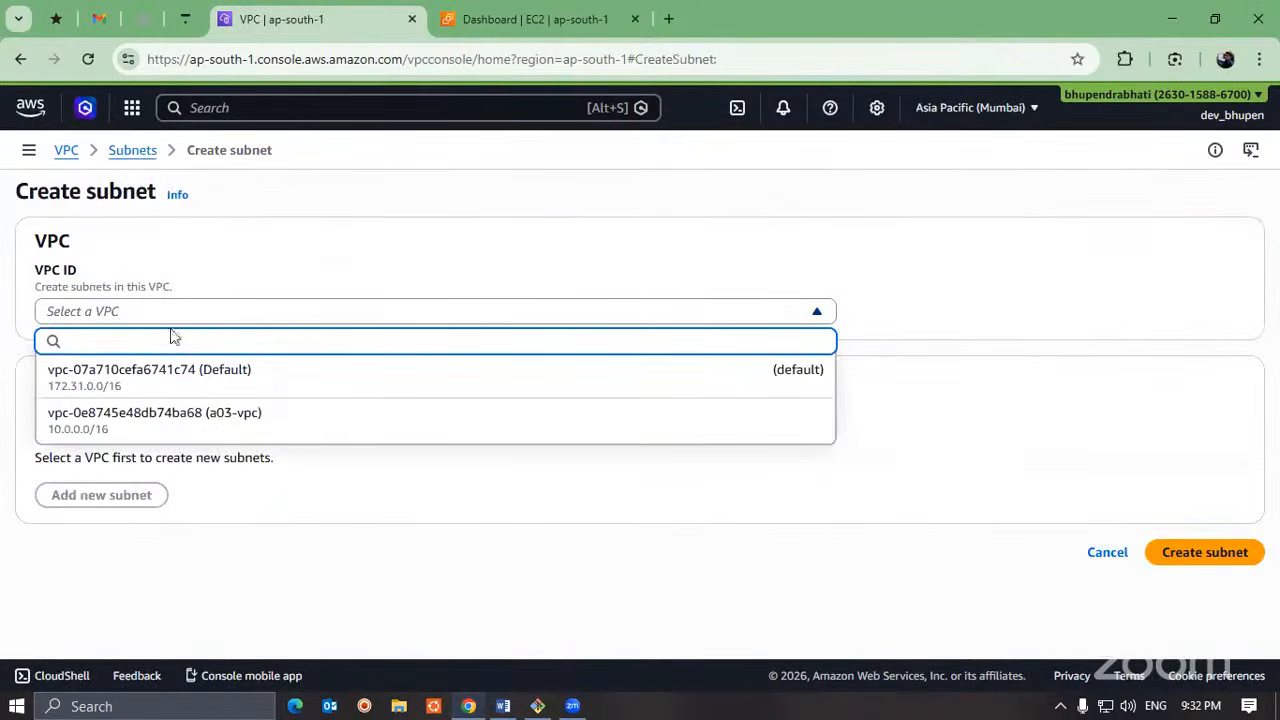
left_click(171, 426)
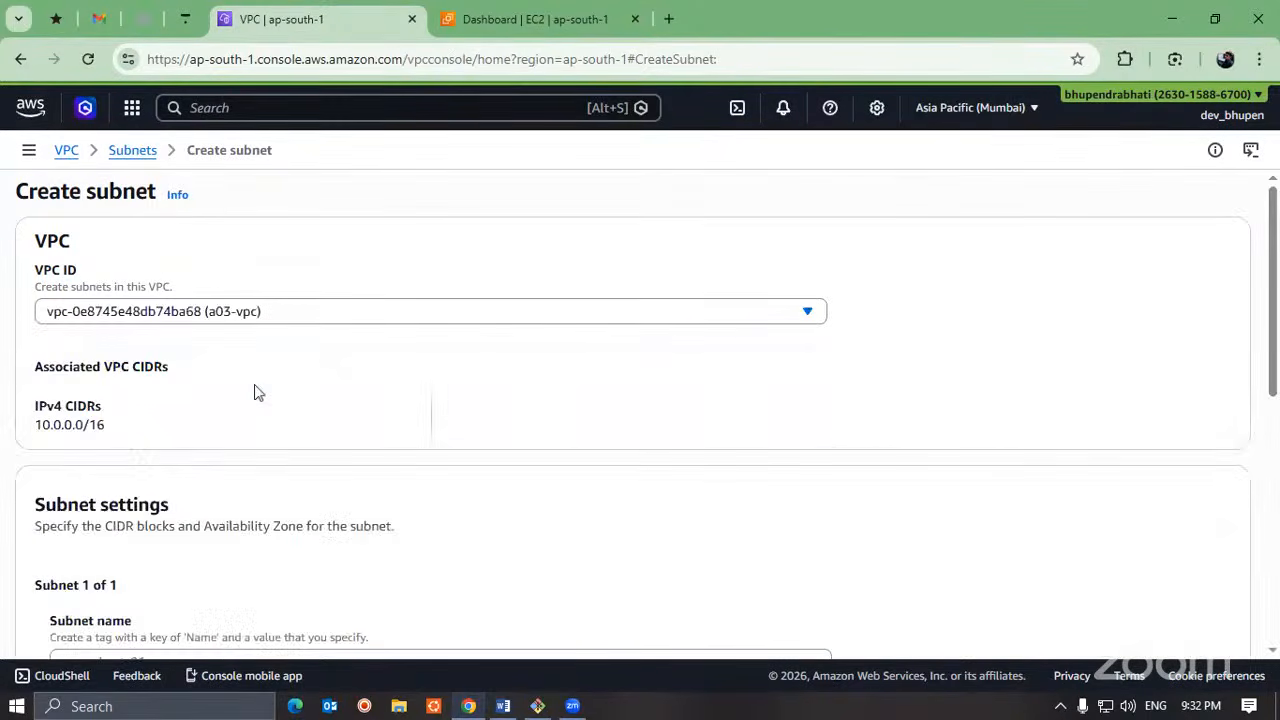
left_click(273, 318)
left_click(214, 430)
scroll(280, 385, "down", 3)
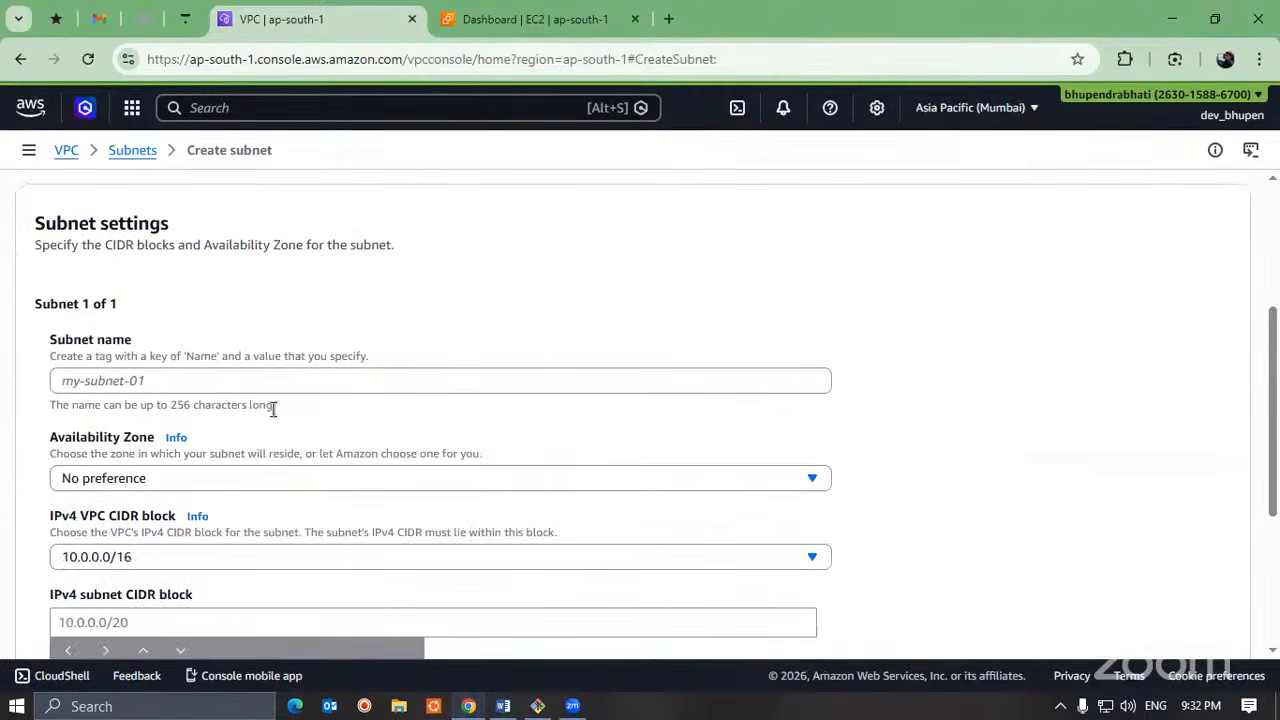
Define subnet a03-public01 in ap-south-1a with CIDR 10.0.1.0/24.
left_click(160, 380)
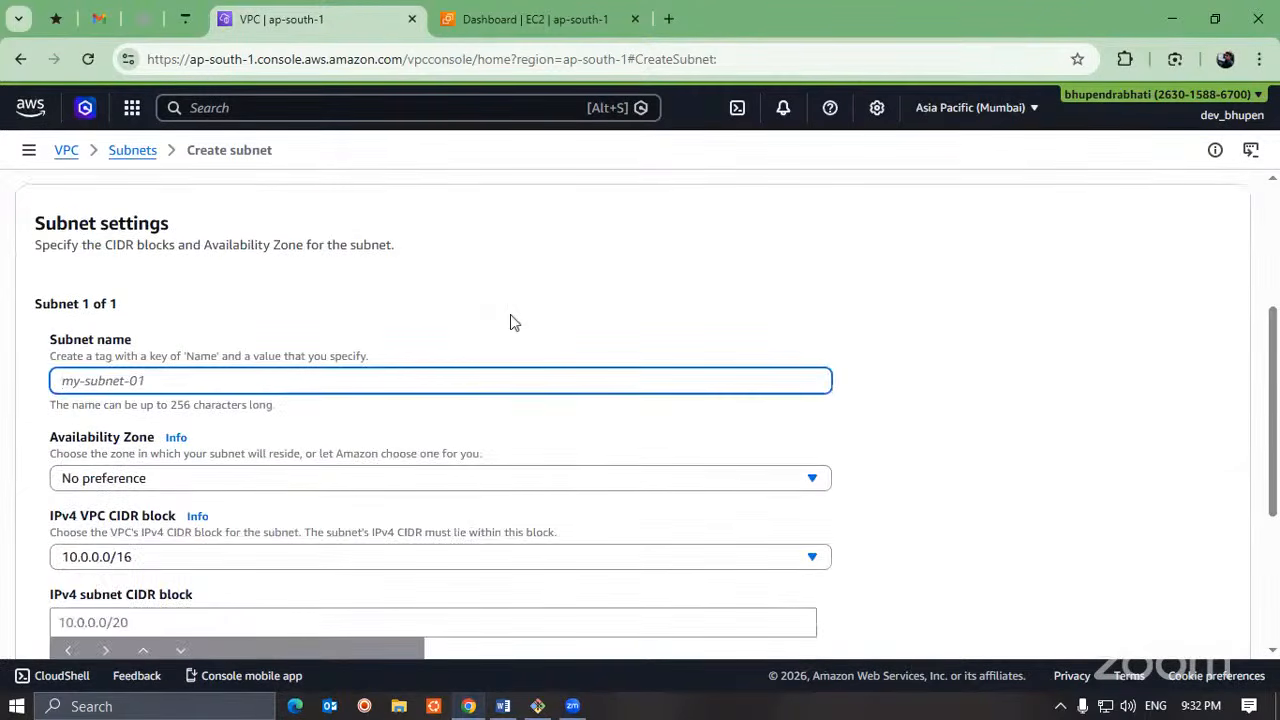
type("a03-public01")
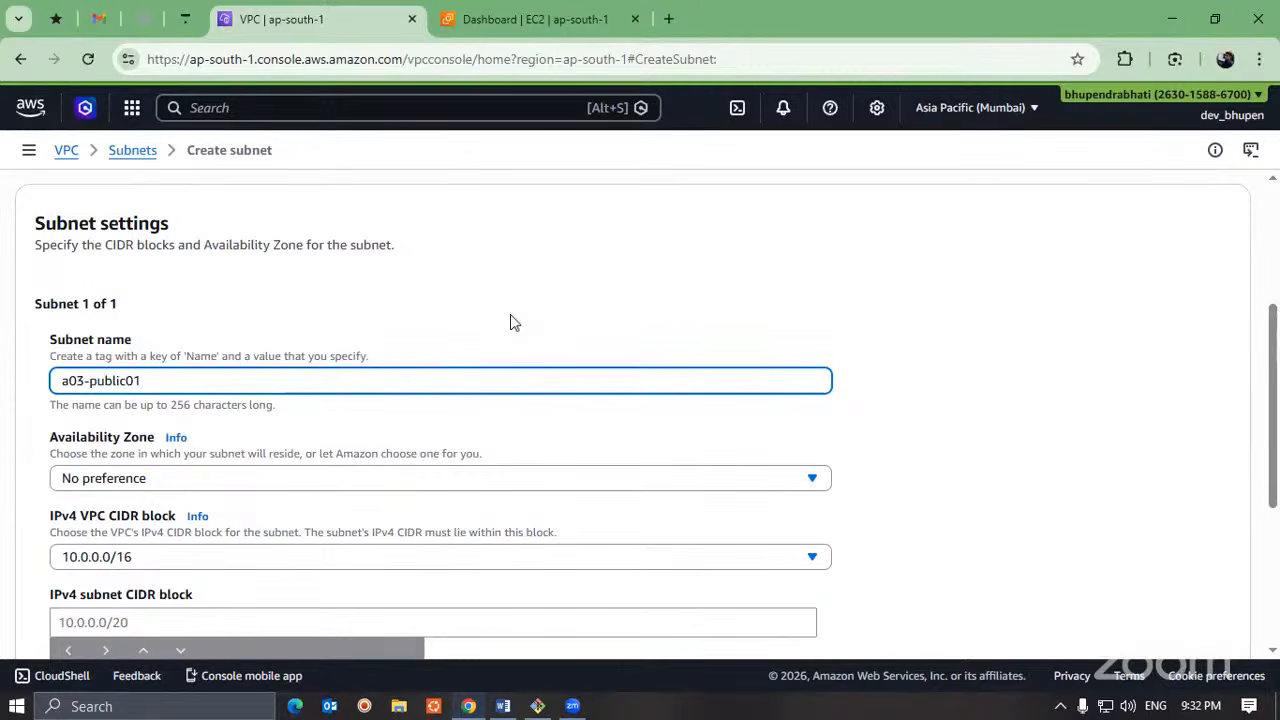
scroll(240, 350, "down", 2)
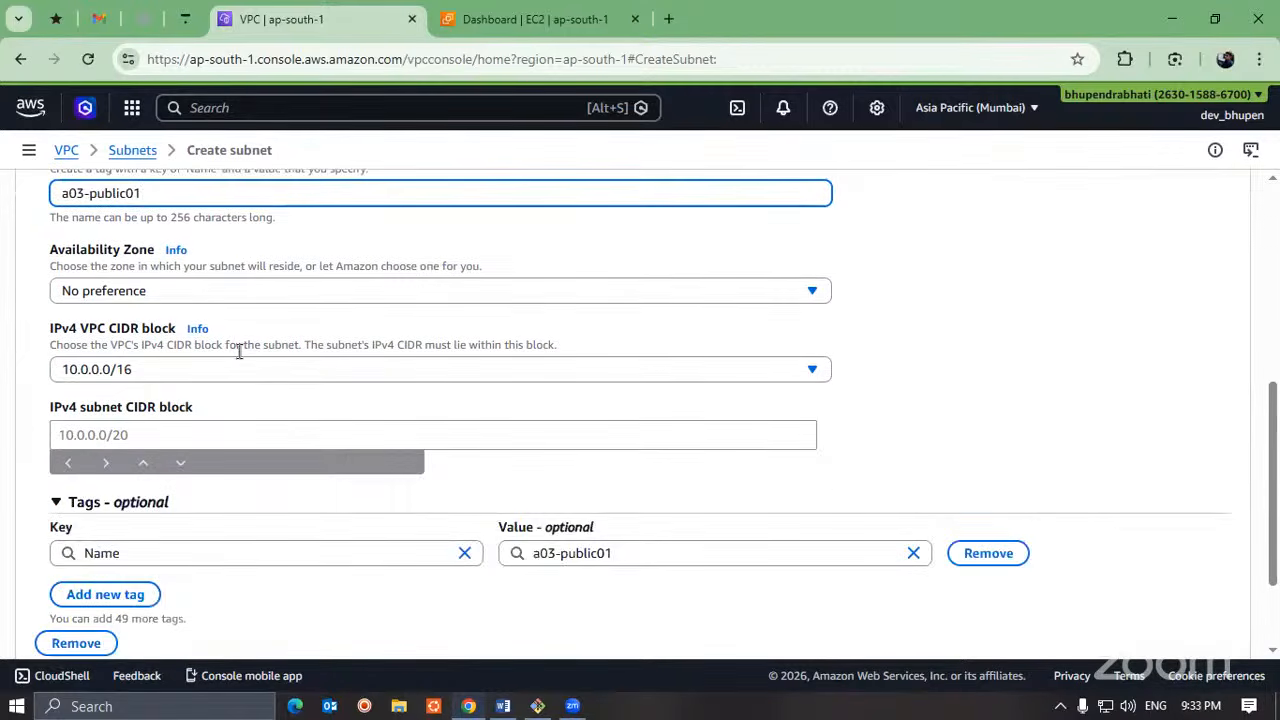
left_click(236, 291)
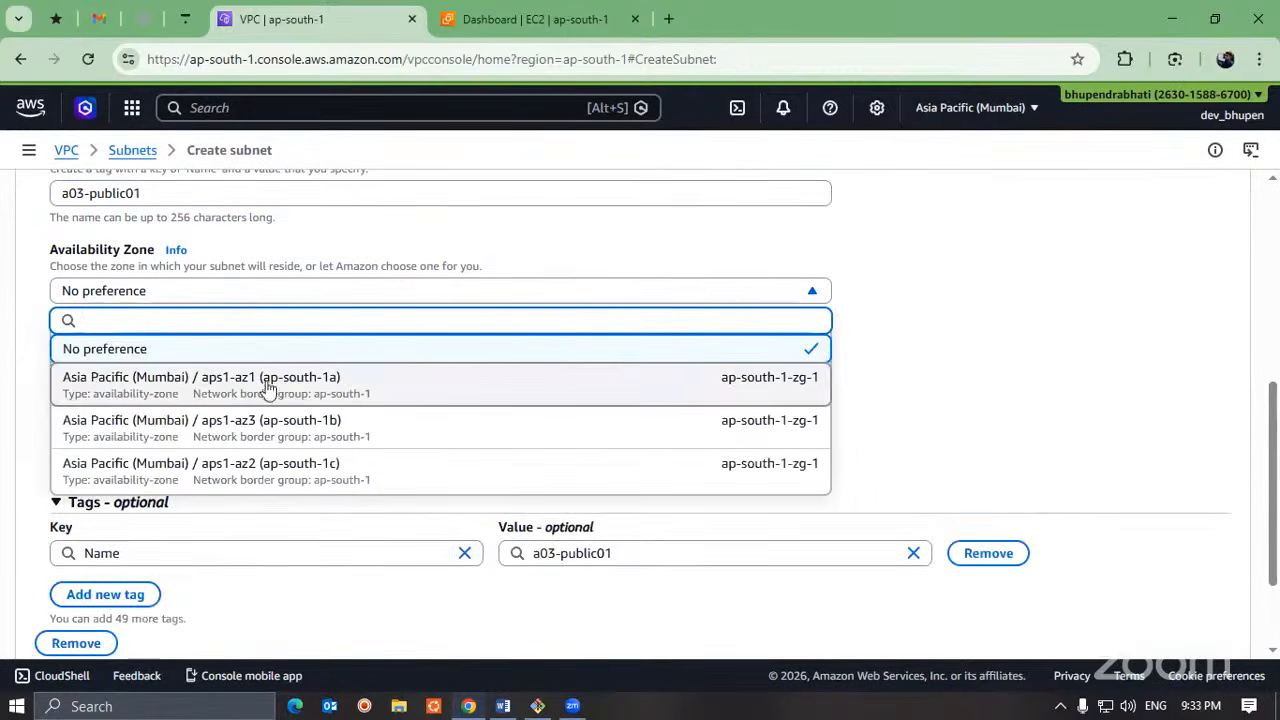
left_click(316, 388)
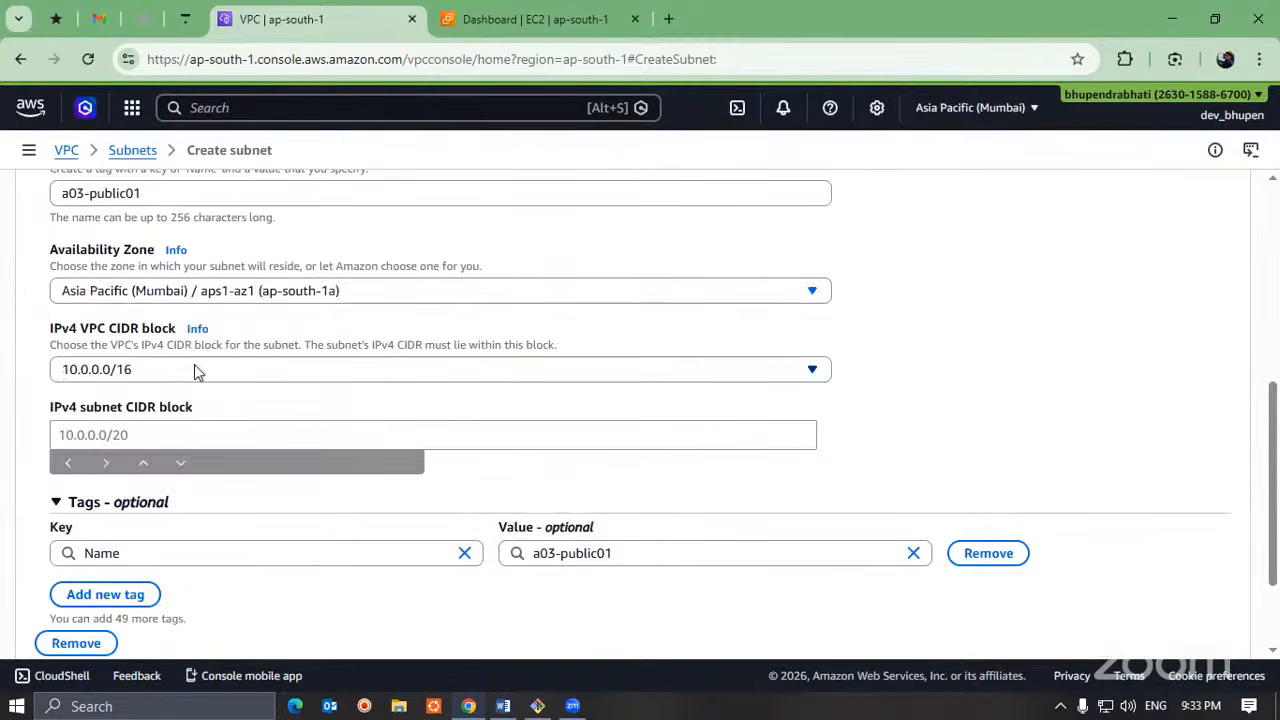
scroll(194, 369, "down", 1)
left_click(150, 278)
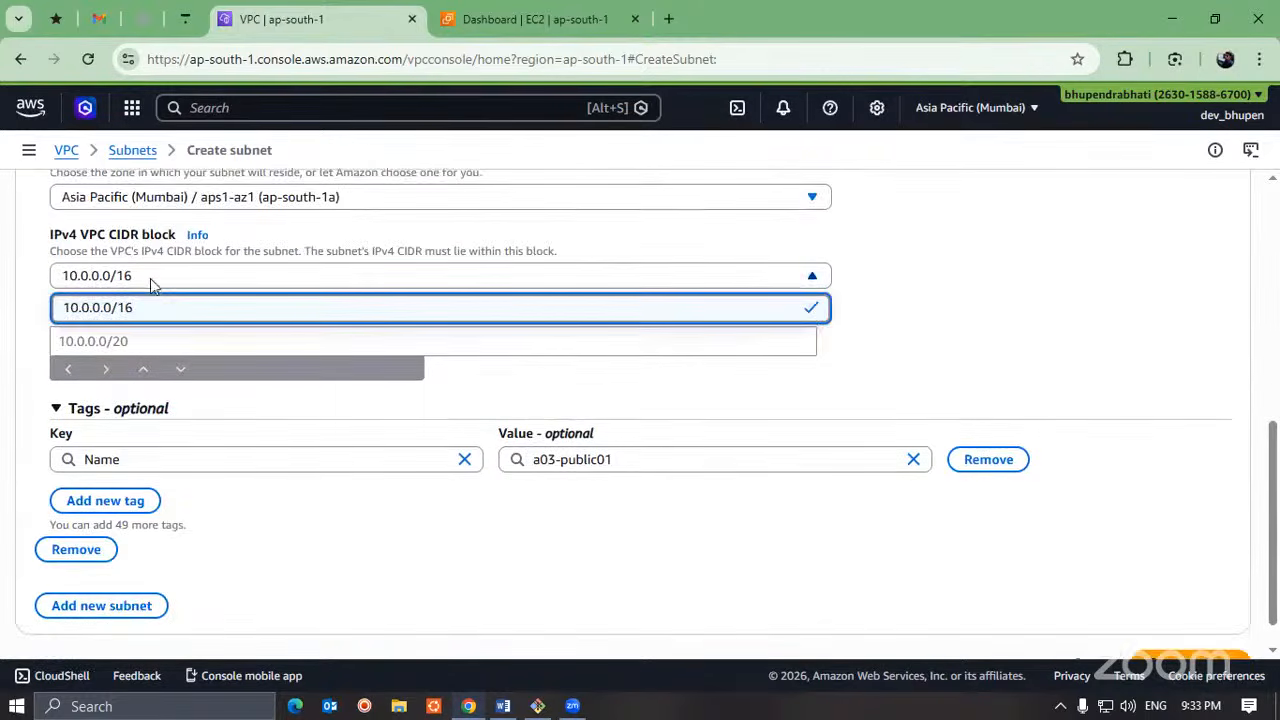
left_click(143, 308)
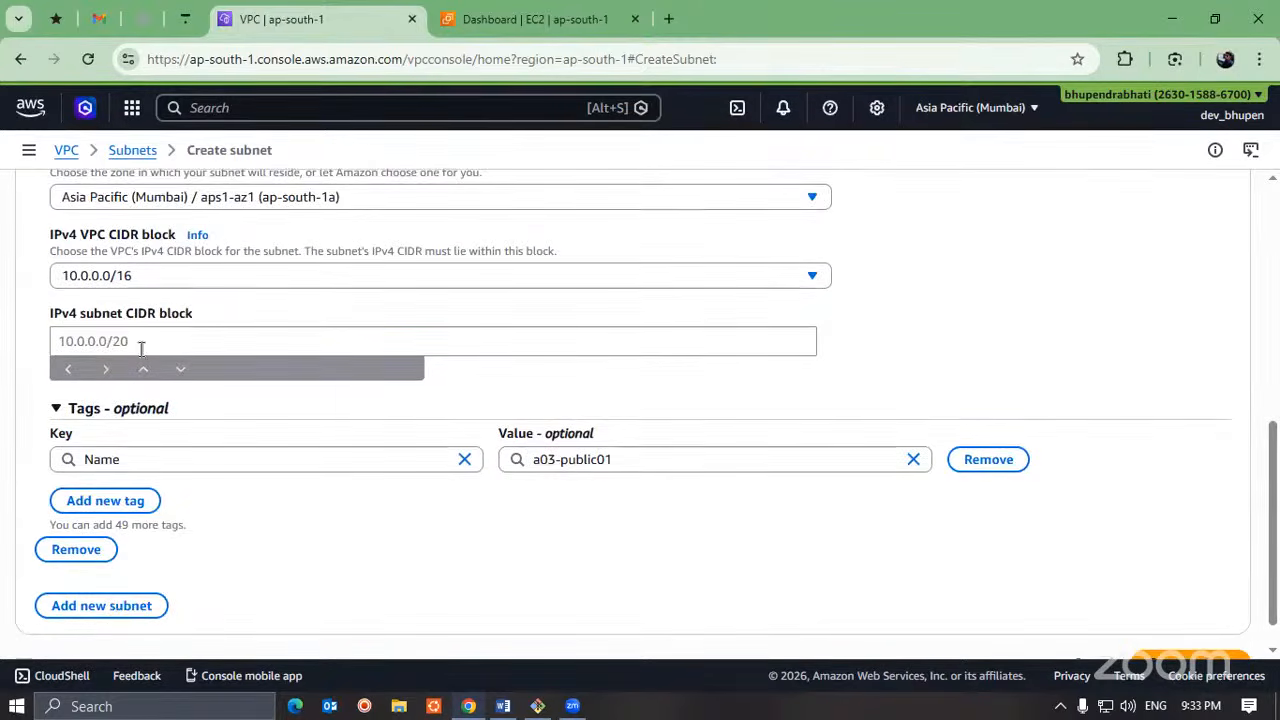
left_click(153, 343)
type("10.0.1.0")
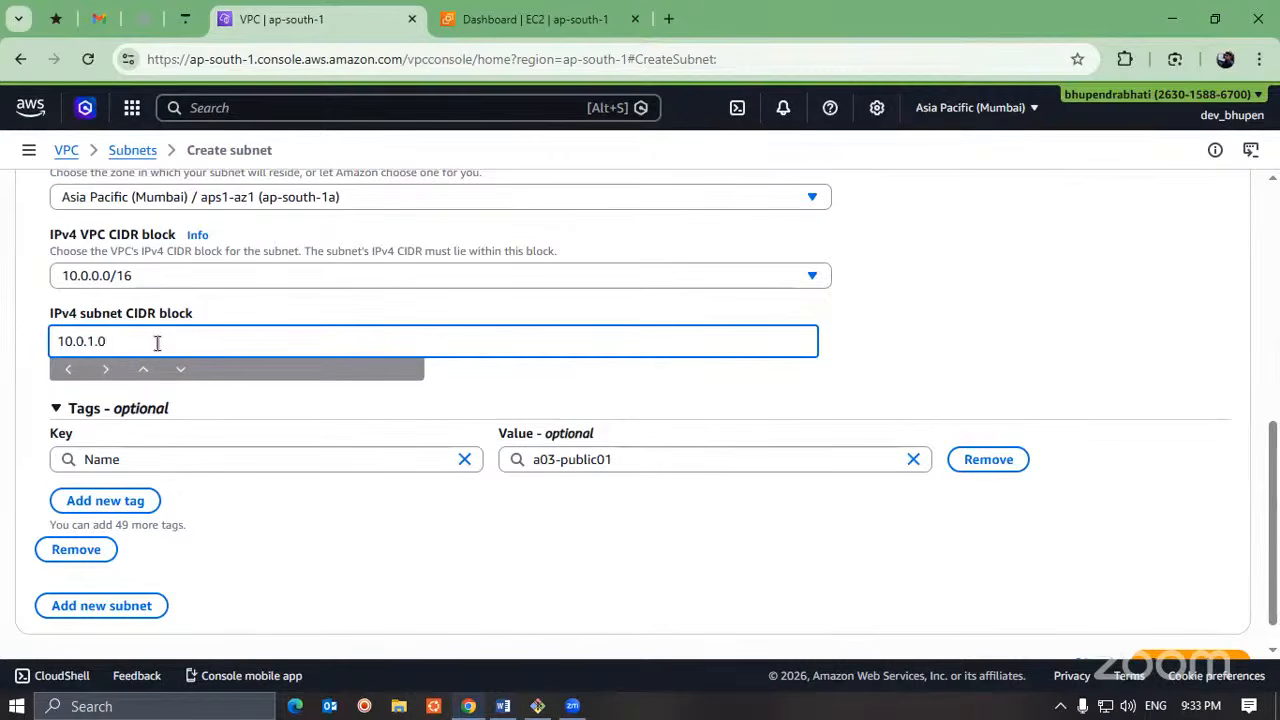
type("/24")
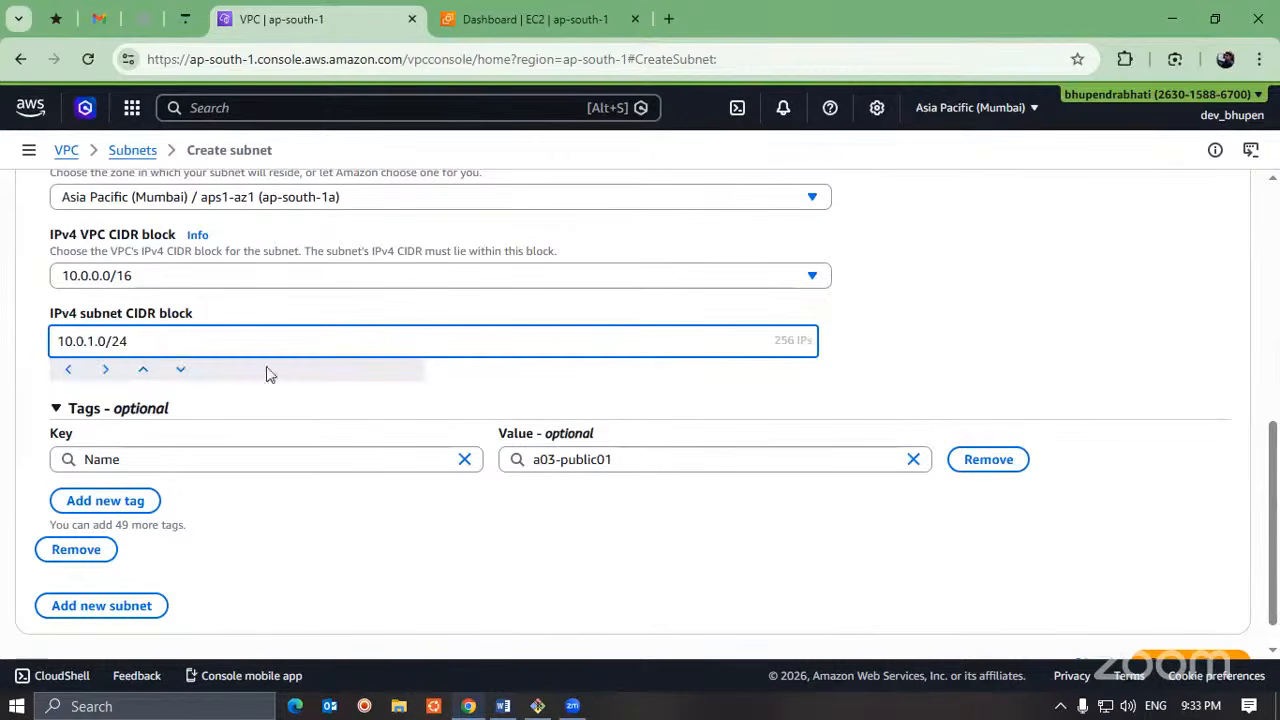
scroll(240, 455, "down", 2)
scroll(205, 355, "up", 4)
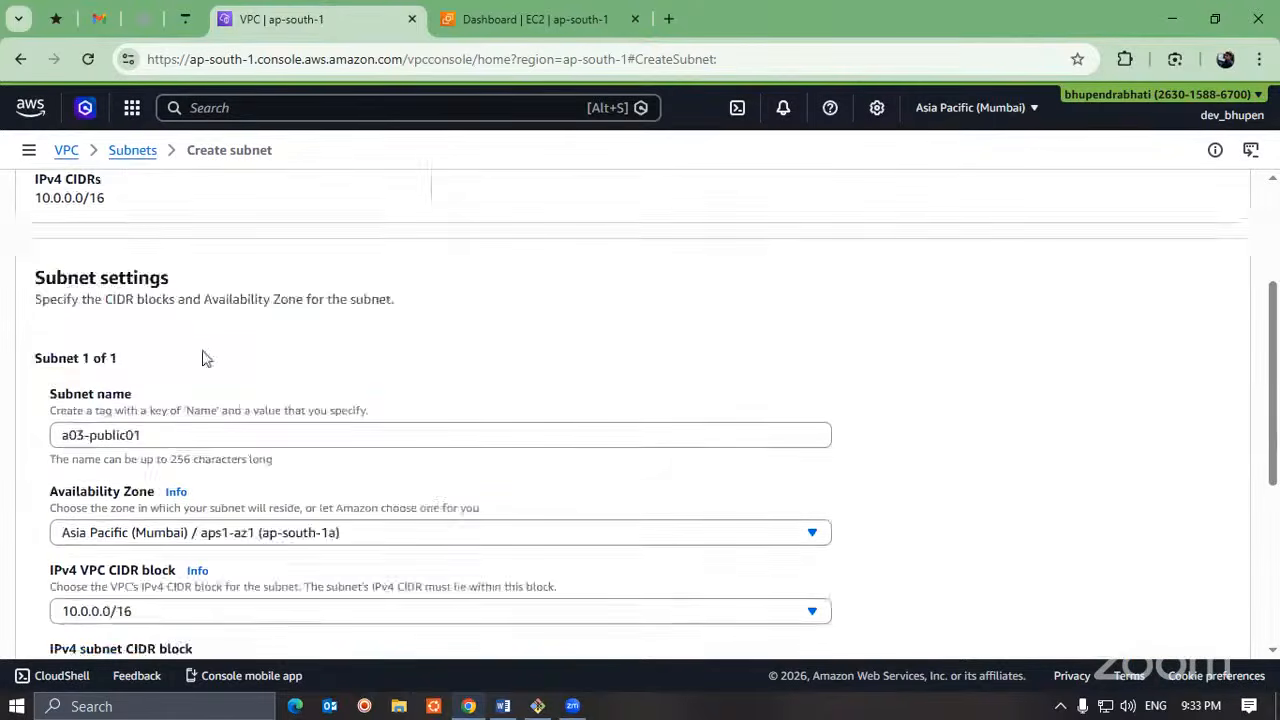
scroll(200, 390, "down", 2)
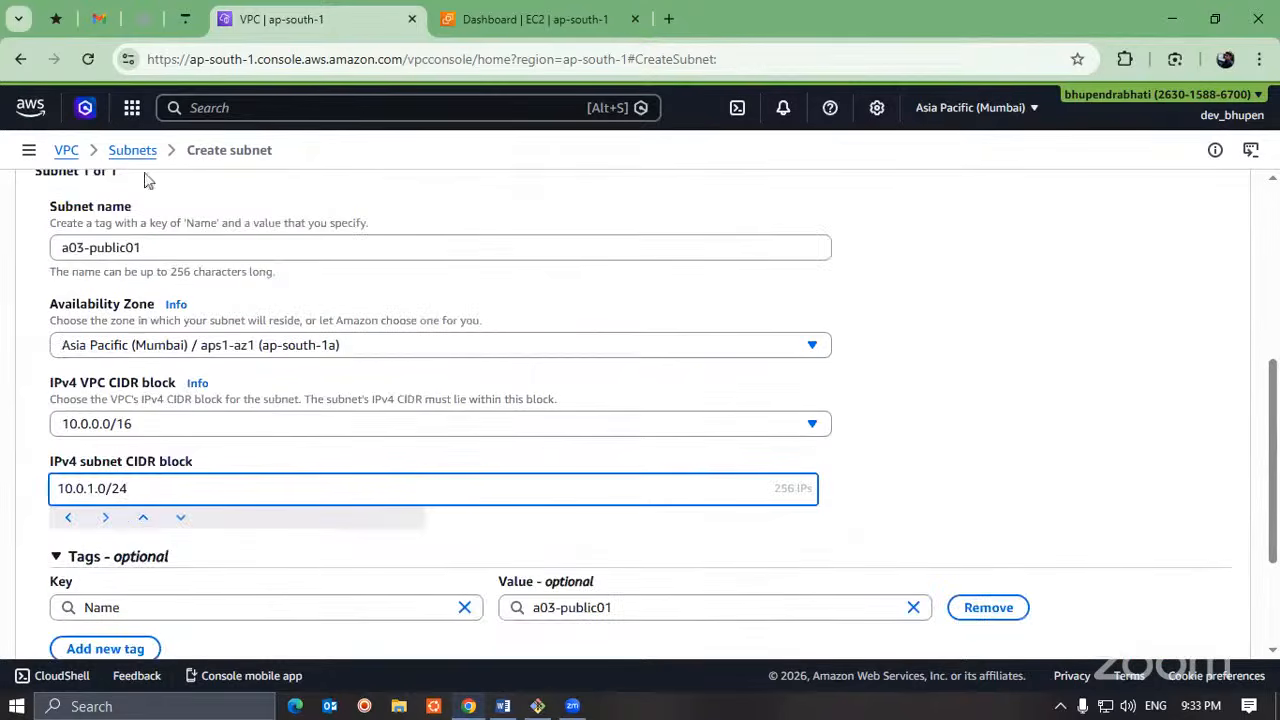
scroll(290, 390, "down", 1)
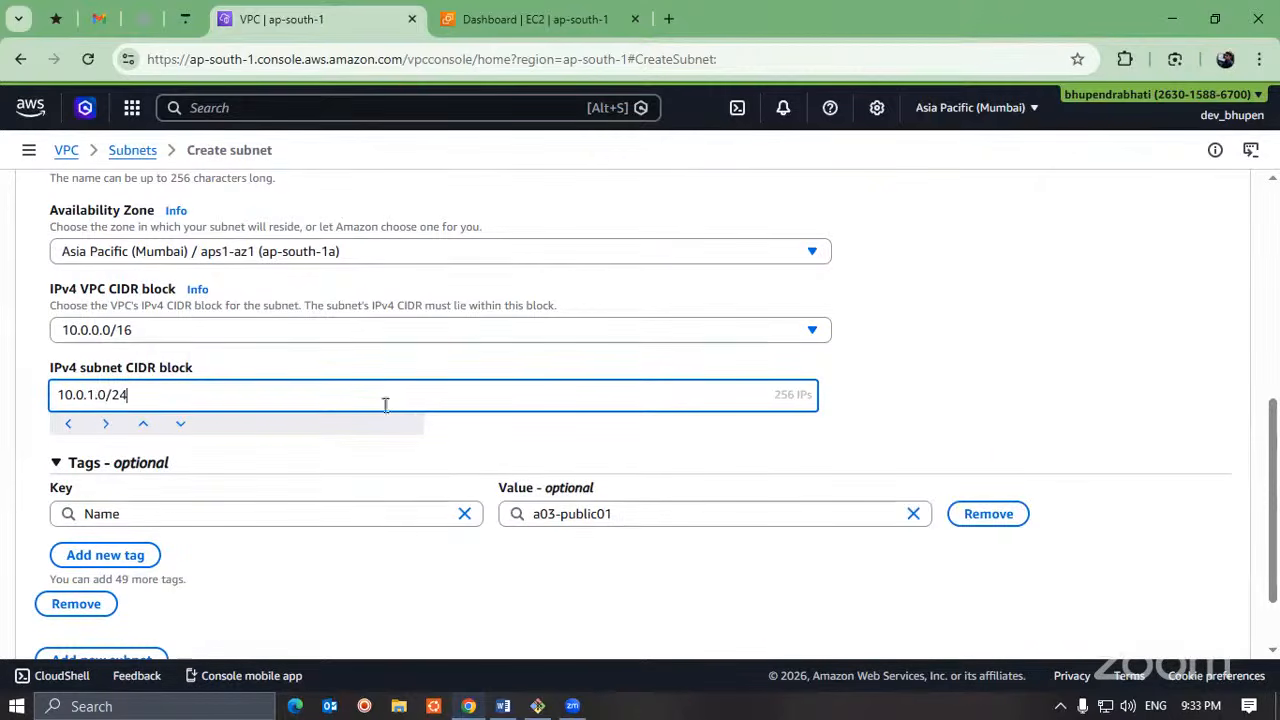
scroll(390, 410, "down", 1)
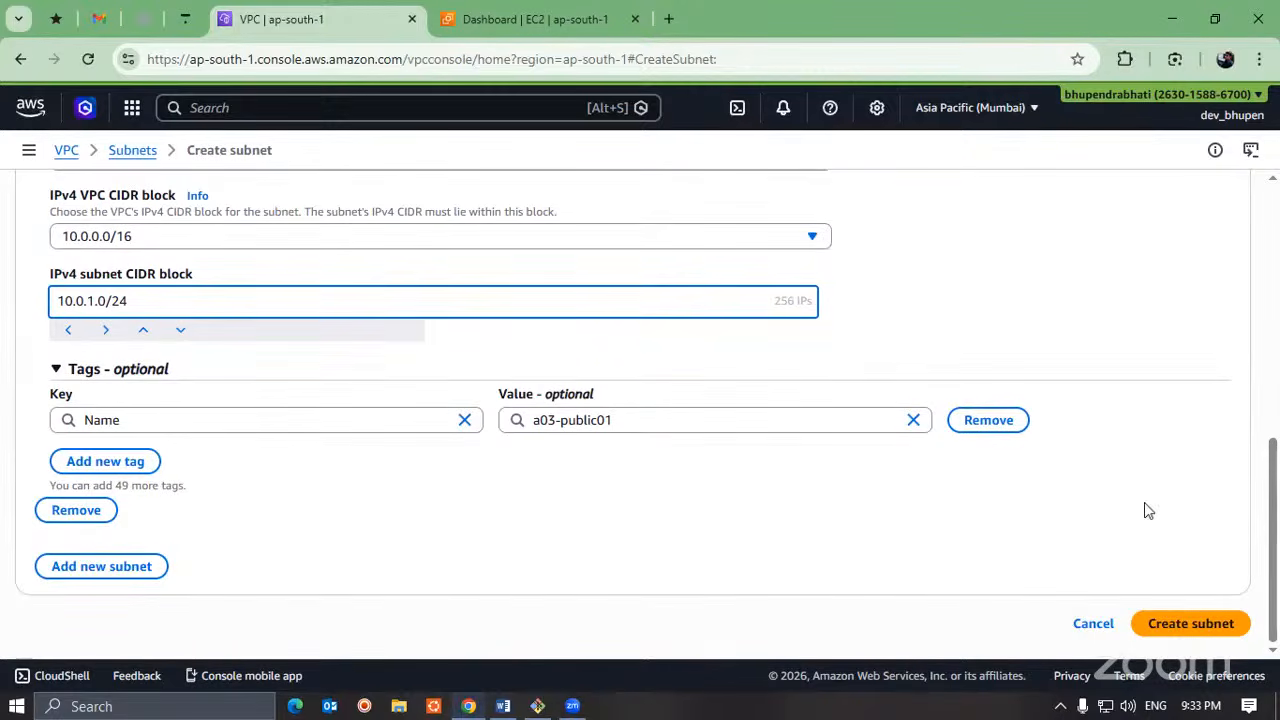
Add subnet a03-public02 in ap-south-1b with CIDR 10.0.2.0/24, plus a third subnet entry.
left_click(108, 566)
scroll(171, 517, "down", 4)
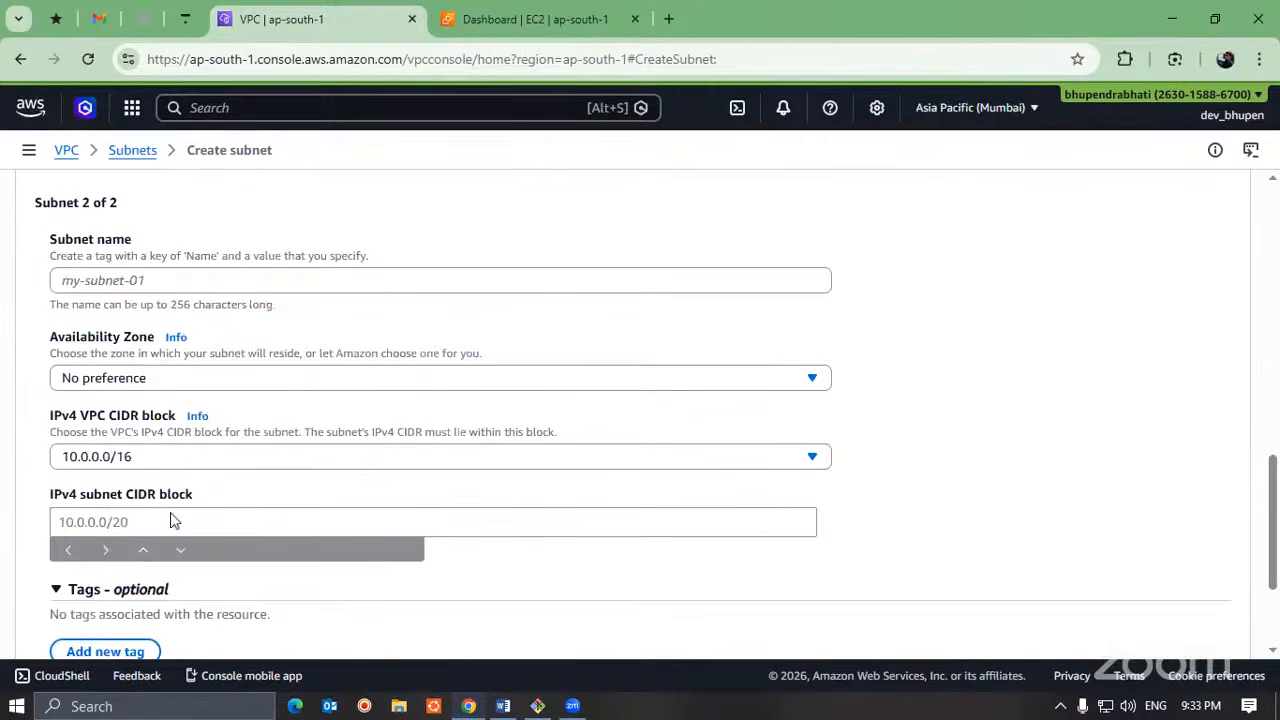
left_click(213, 282)
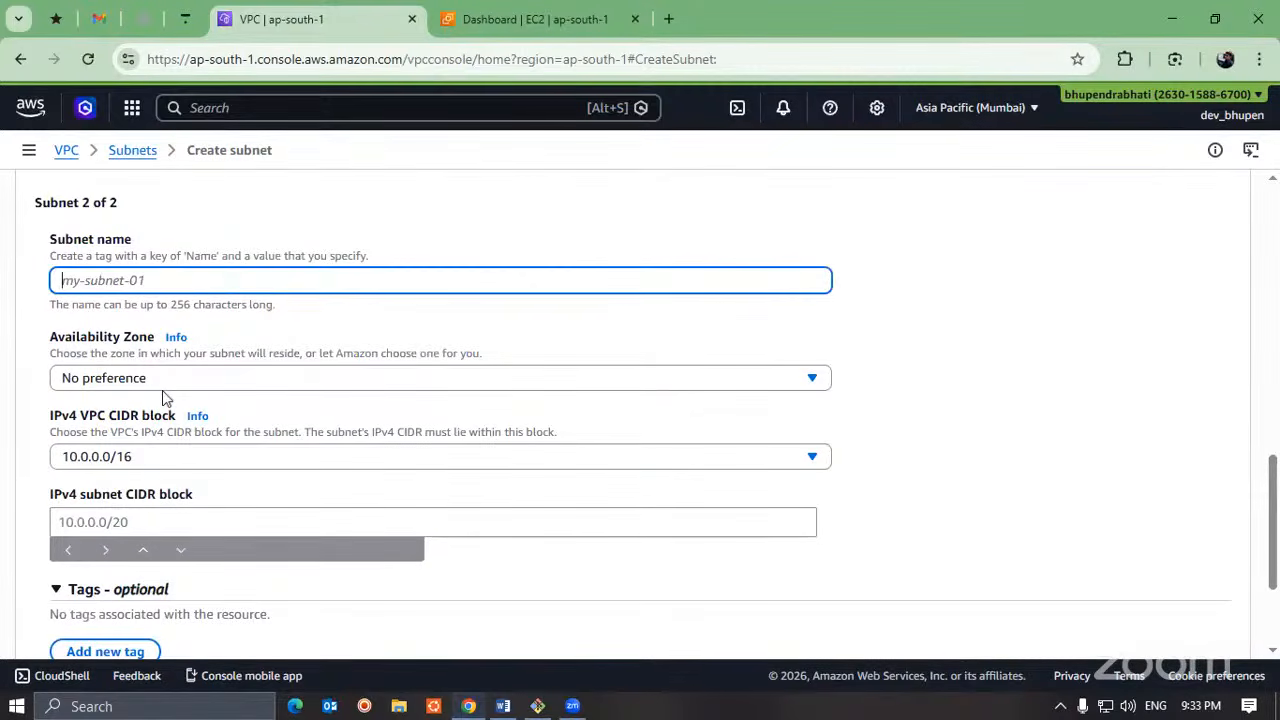
type("a03-p")
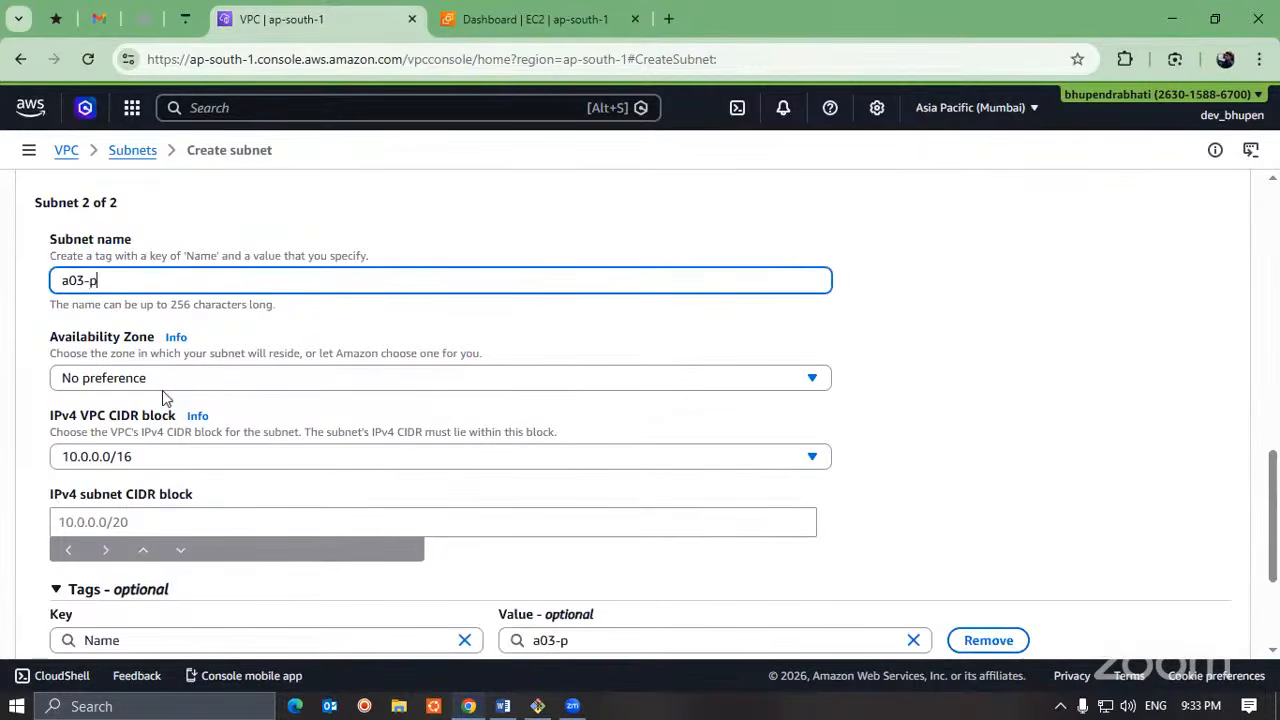
type("ublic02")
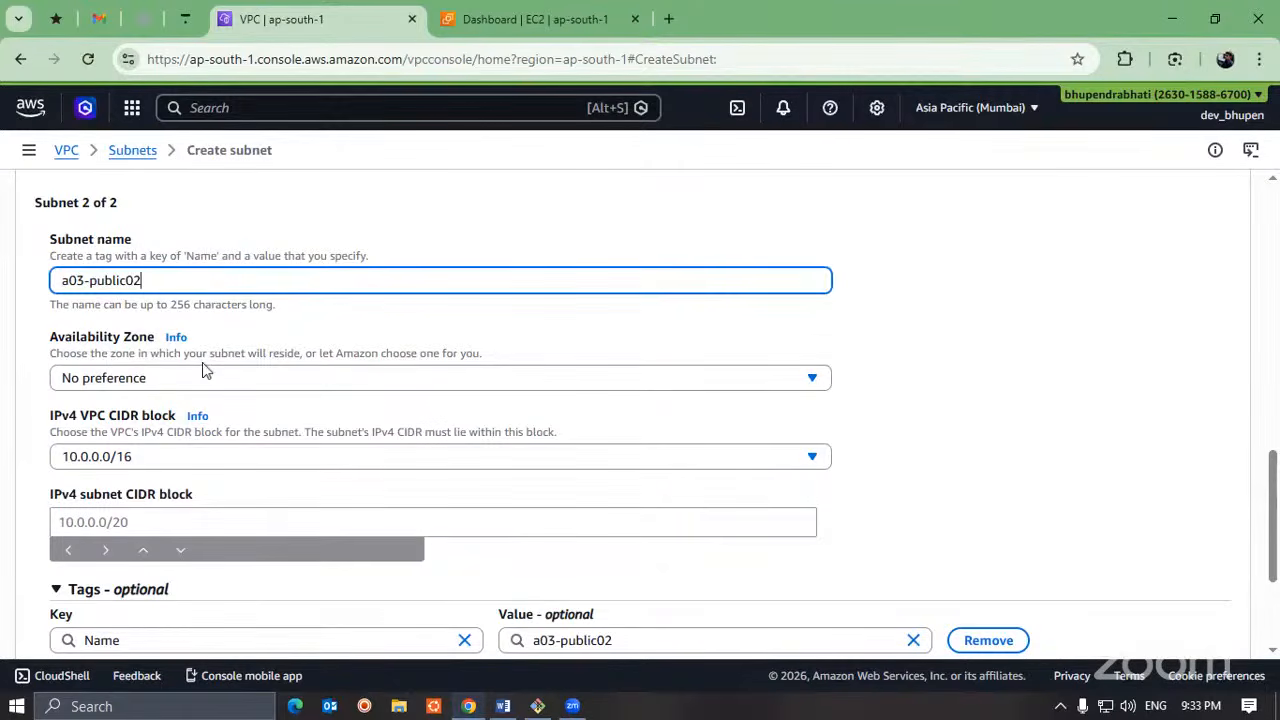
left_click(203, 385)
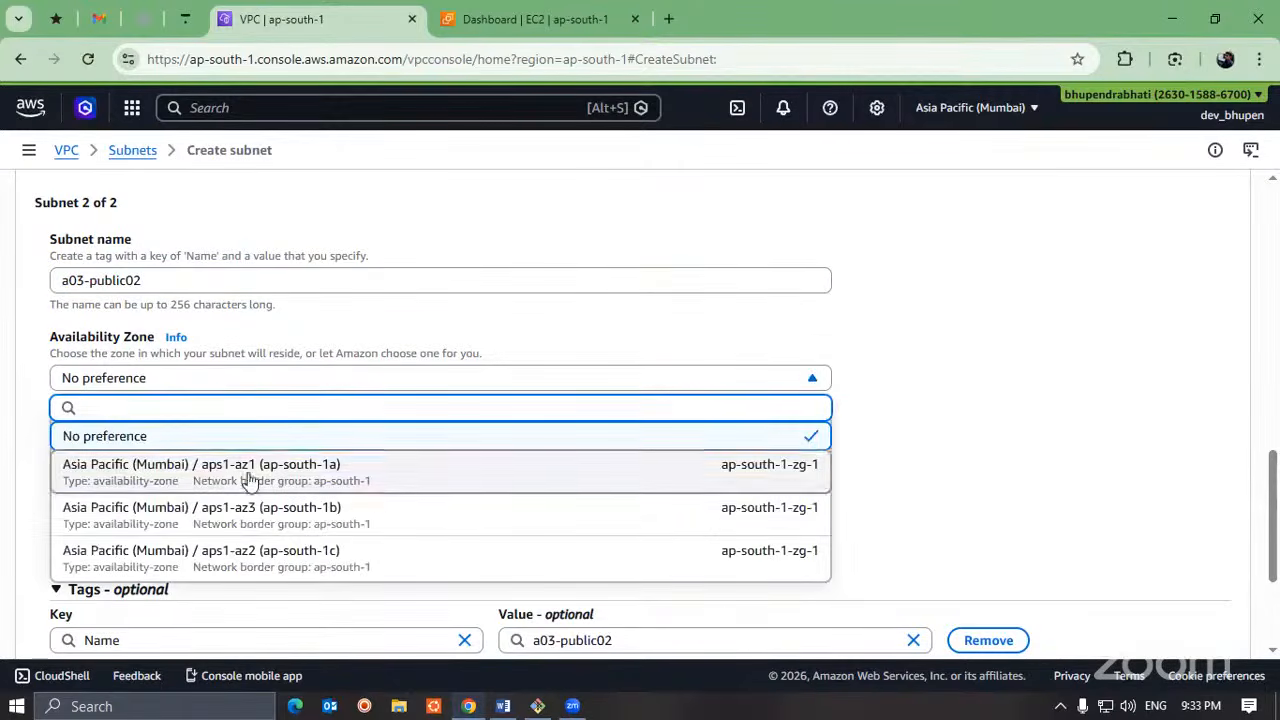
left_click(289, 520)
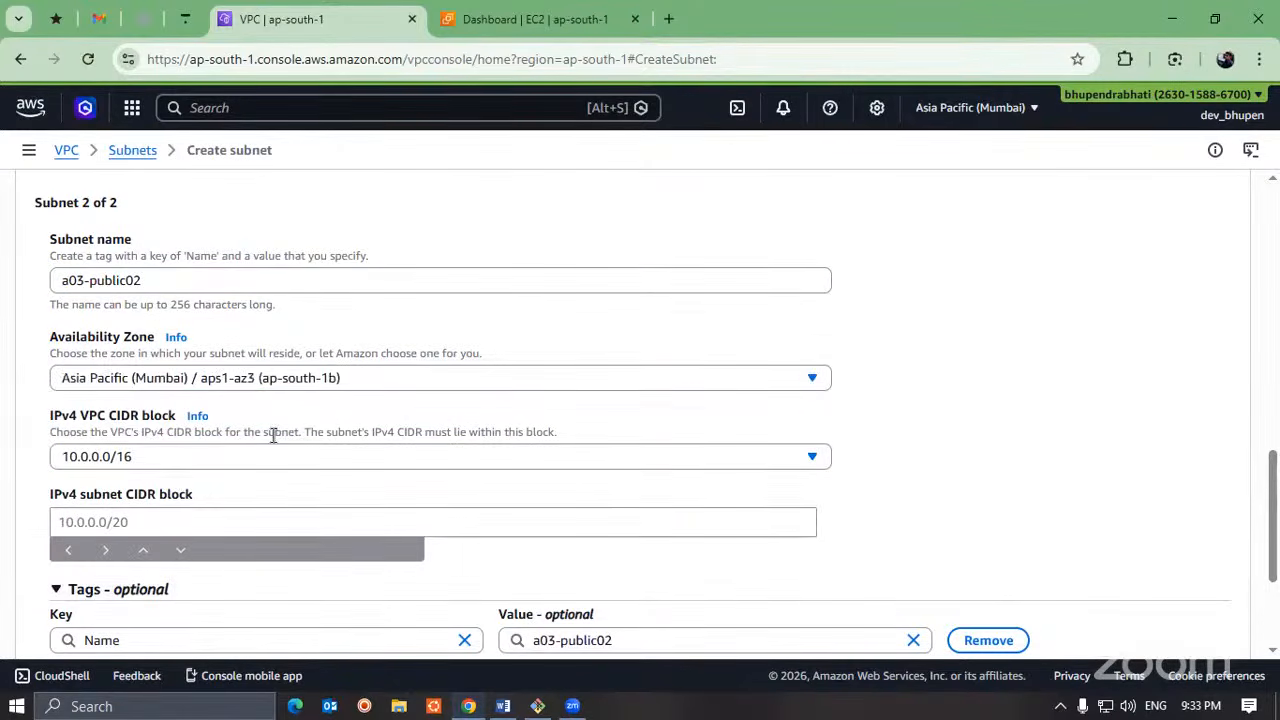
scroll(200, 450, "down", 1)
left_click(145, 427)
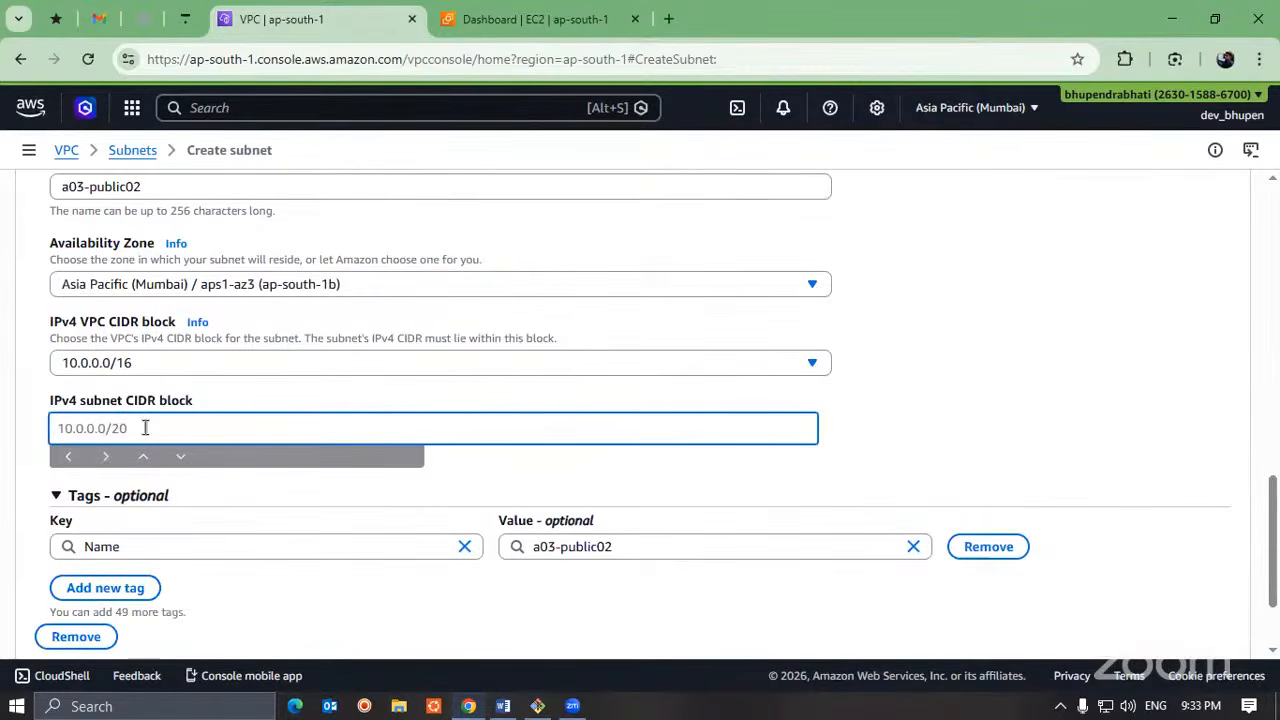
type("10.0.2.0/24")
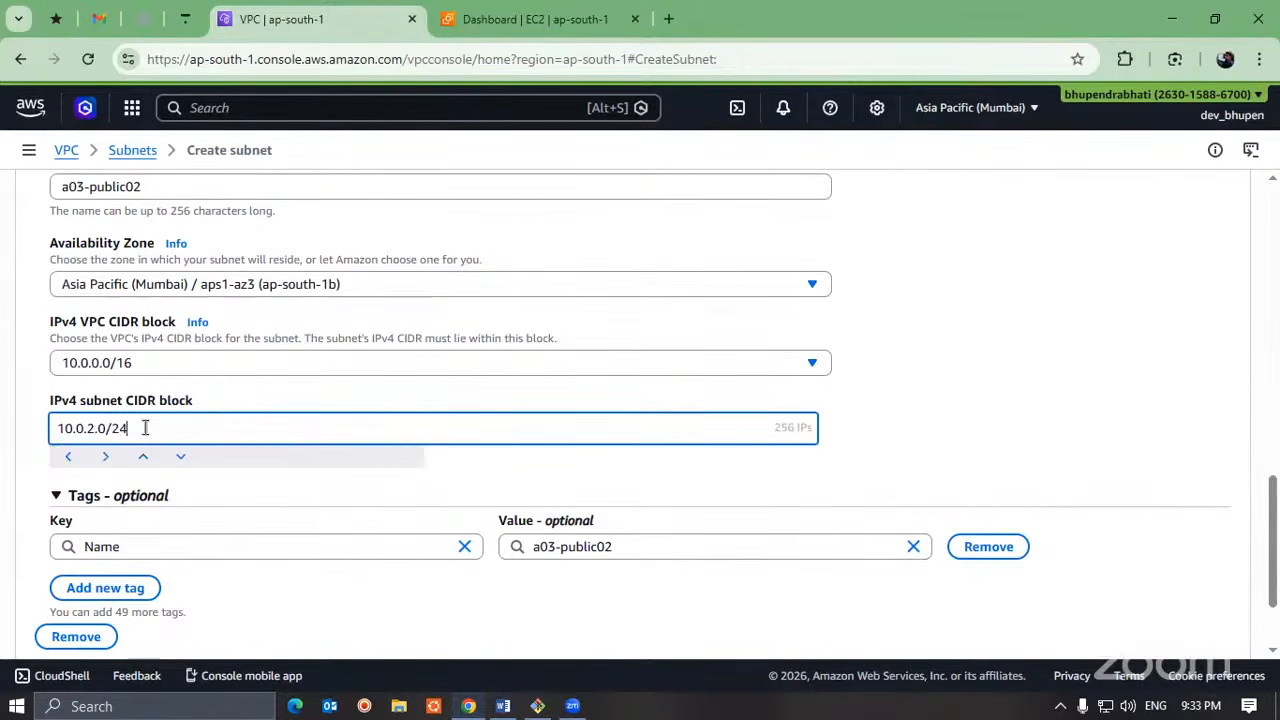
scroll(127, 500, "down", 1)
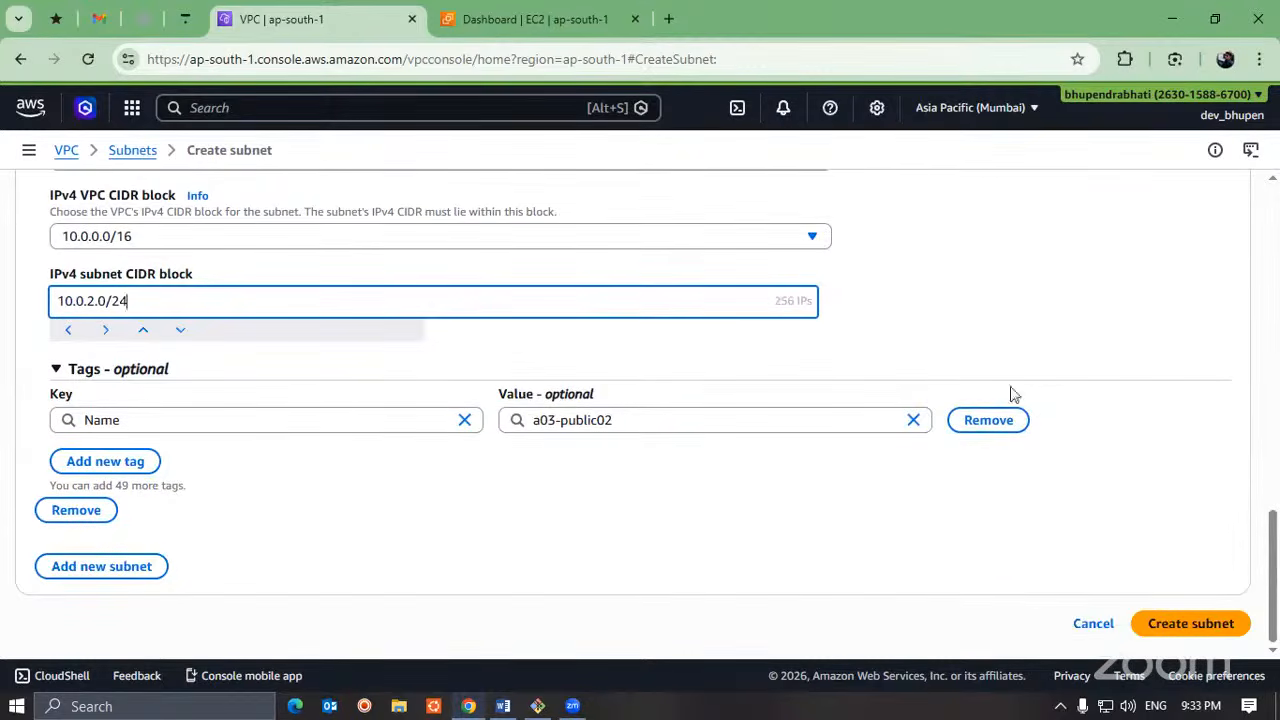
scroll(352, 540, "up", 1)
scroll(352, 540, "up", 2)
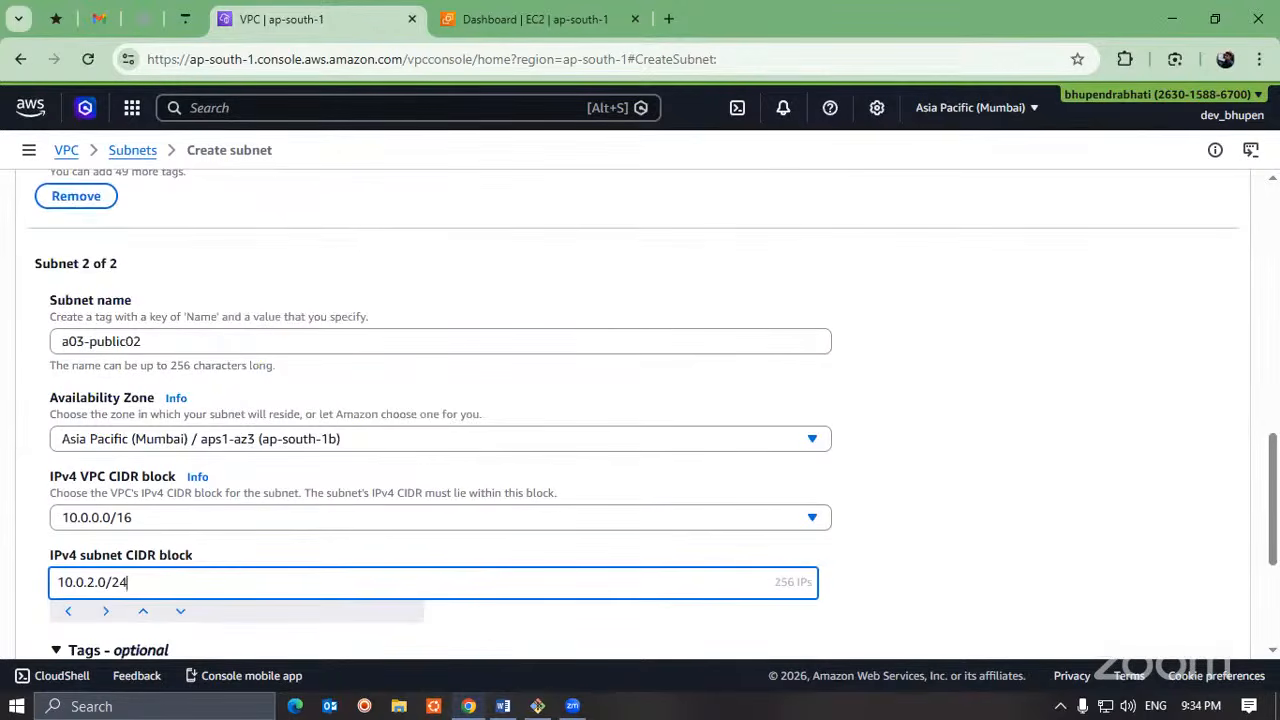
scroll(231, 365, "up", 1)
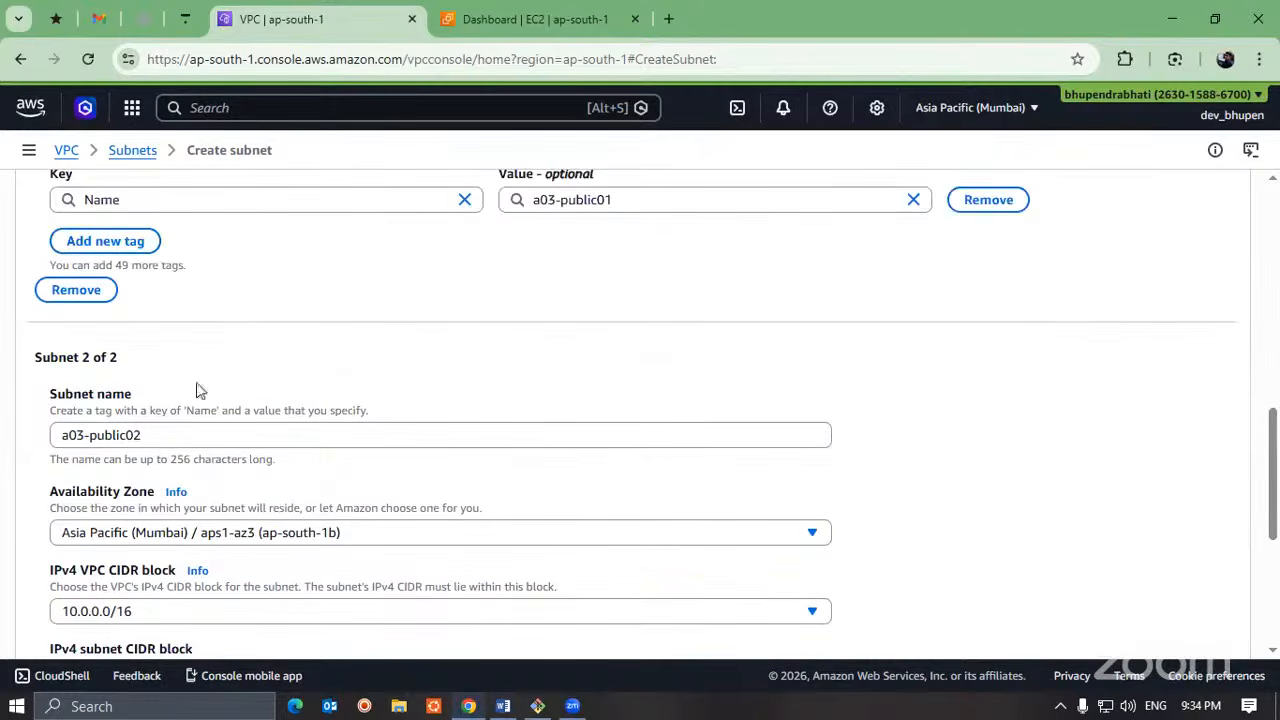
left_click_drag(159, 440, 5, 398)
scroll(253, 414, "up", 6)
scroll(480, 352, "down", 7)
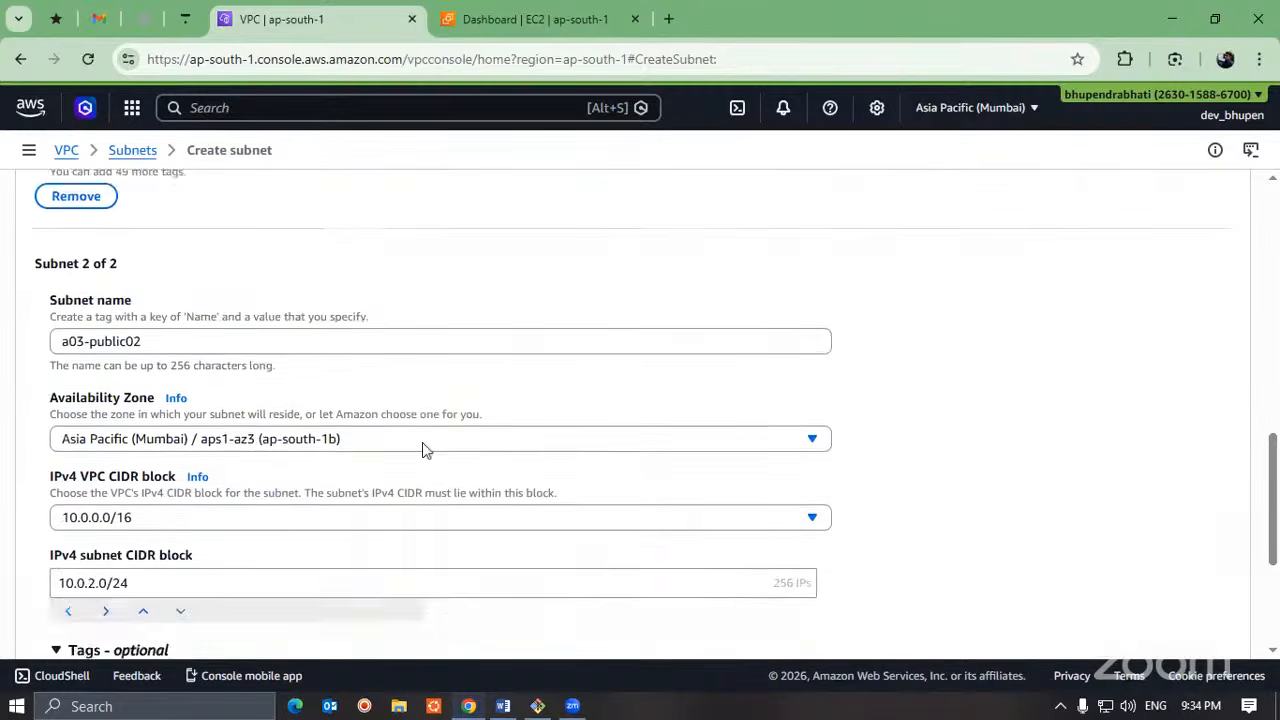
scroll(422, 450, "down", 3)
left_click(108, 566)
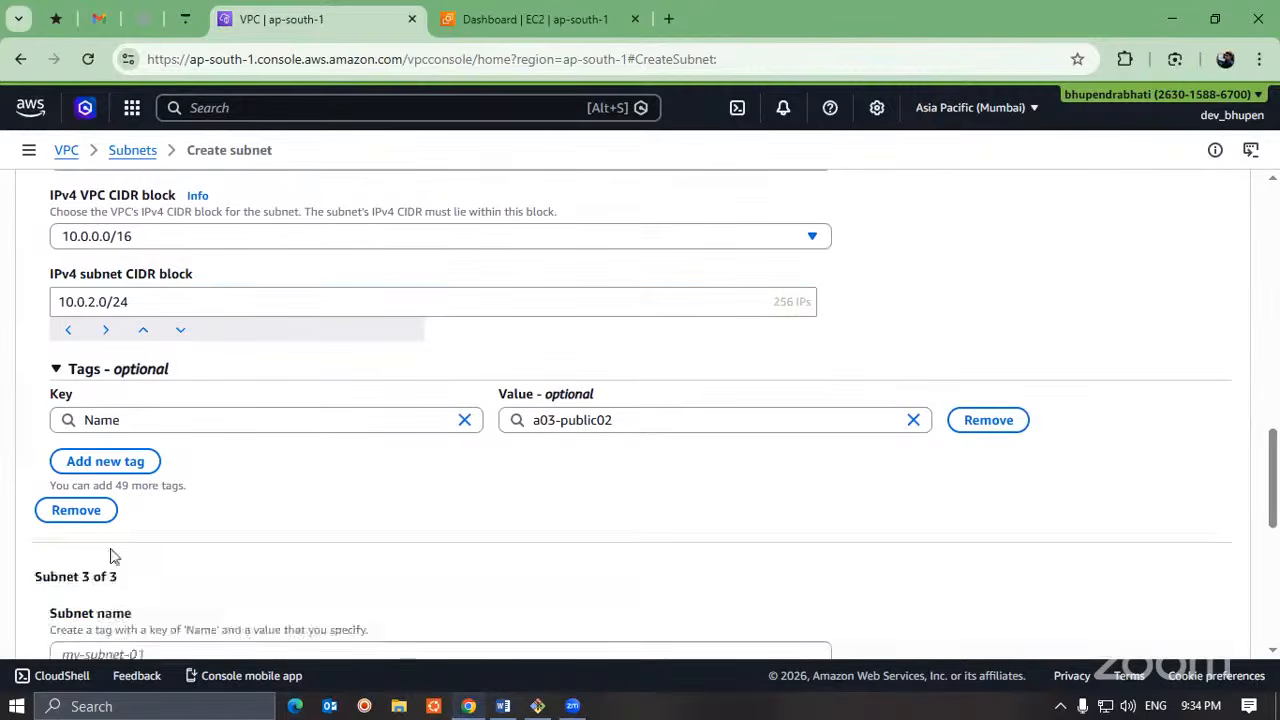
scroll(130, 535, "down", 4)
Fill Subnet 3 as a03-private01 in ap-south-1a with CIDR 10.0.3.0/24.
left_click(208, 278)
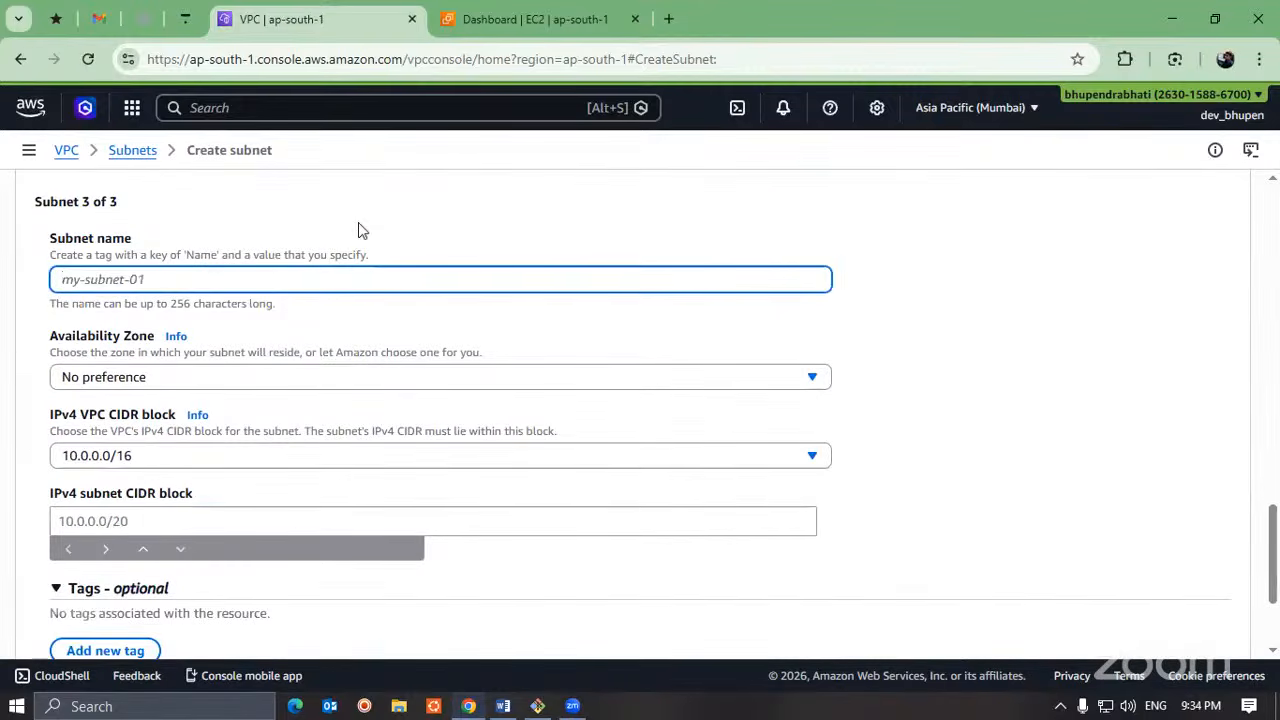
type("a03-")
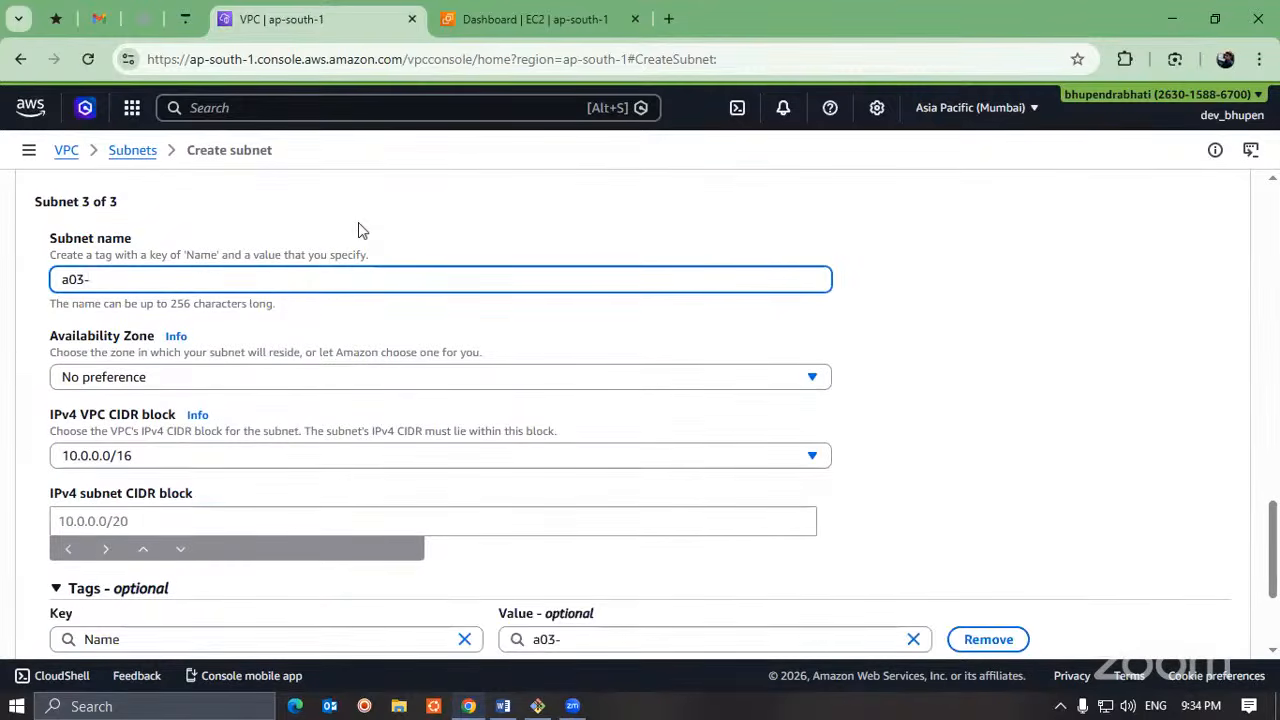
type("private01")
left_click(233, 377)
left_click(274, 468)
scroll(323, 377, "down", 2)
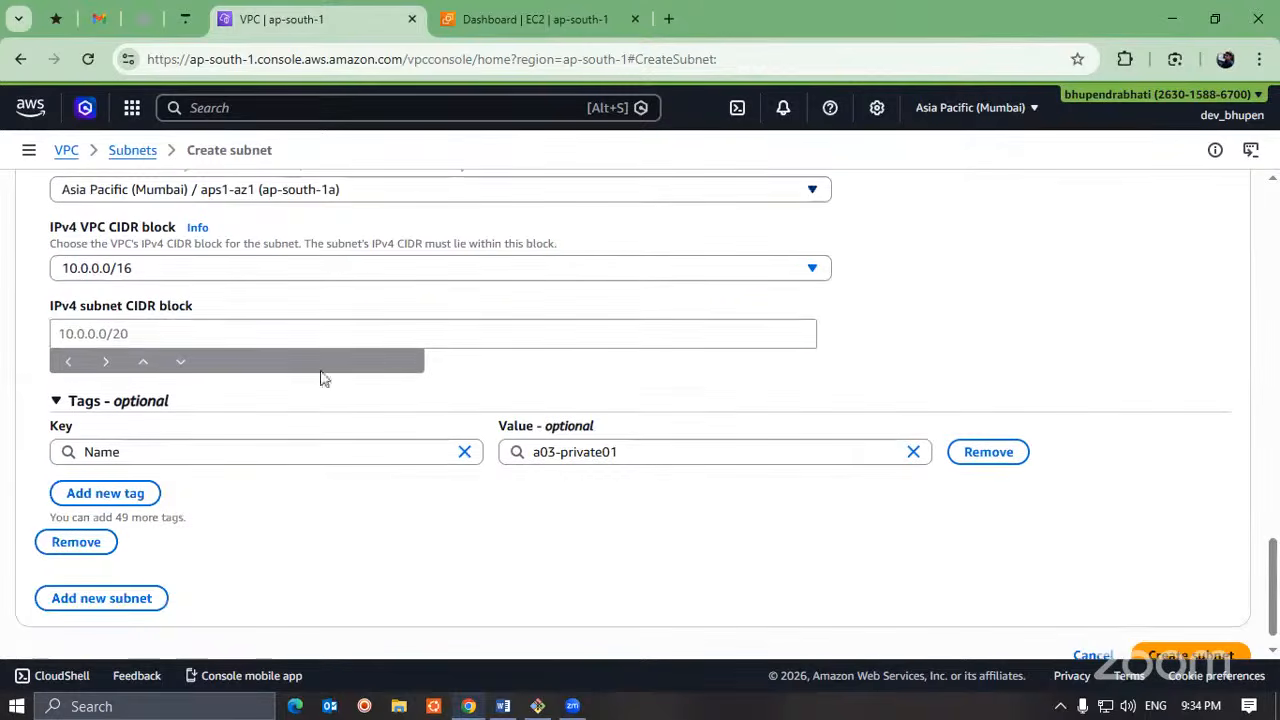
left_click(112, 333)
type("10.0.3.0")
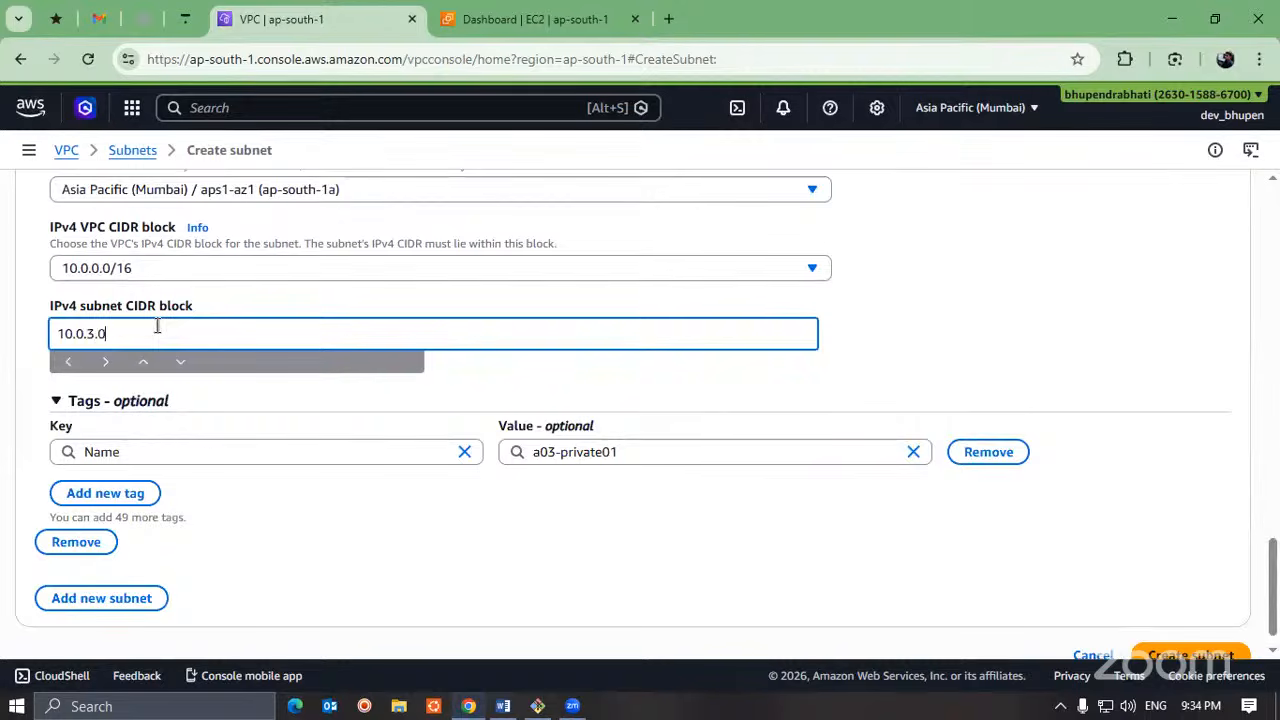
type("/24")
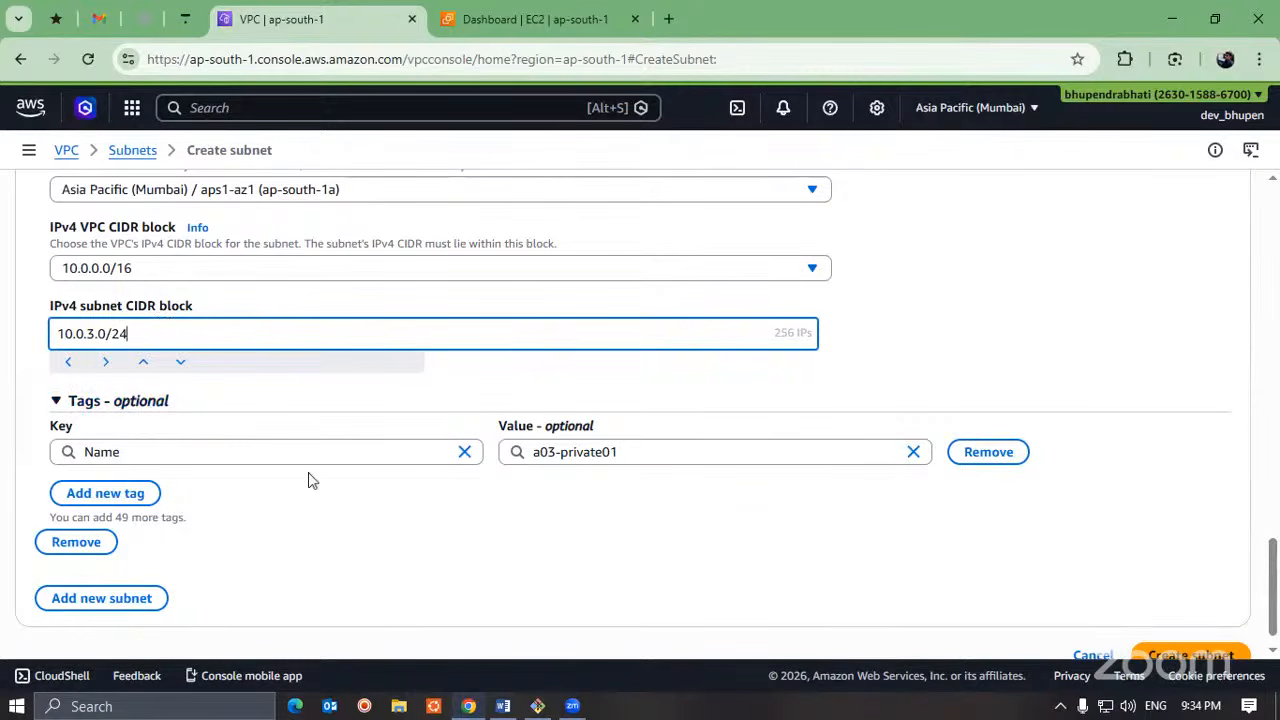
scroll(312, 480, "up", 1)
scroll(316, 481, "up", 1)
scroll(316, 481, "down", 2)
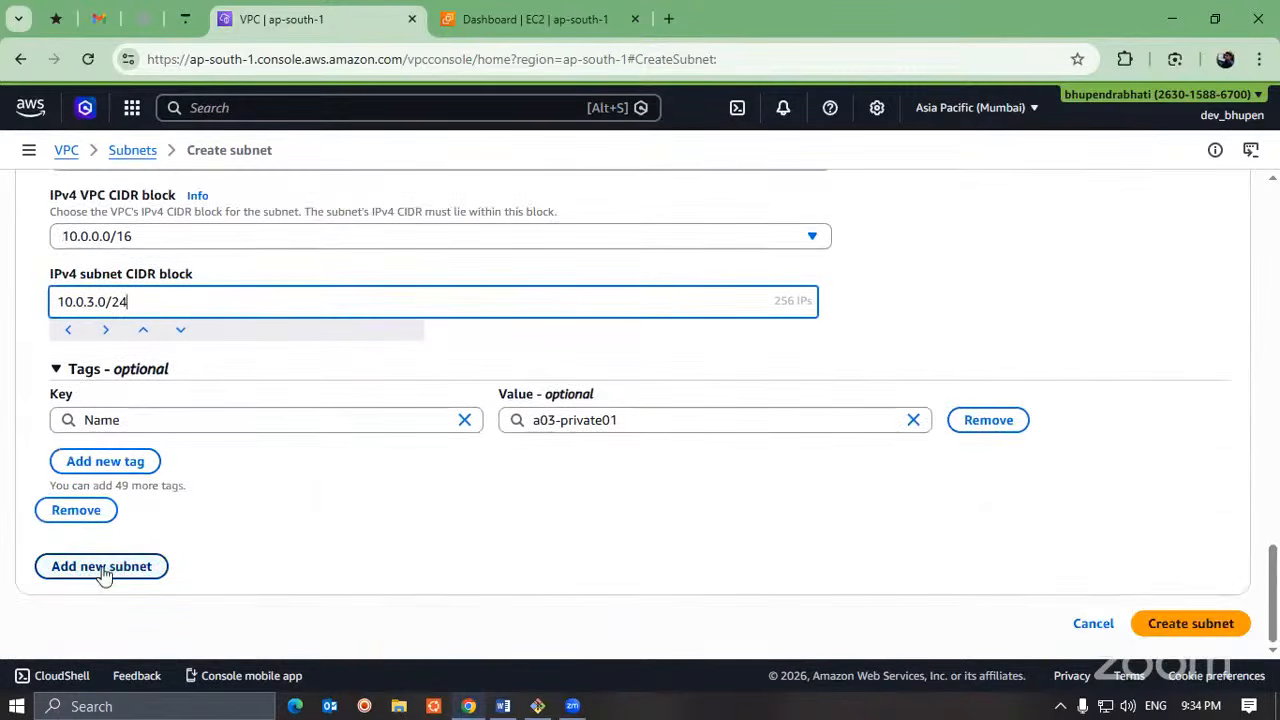
Add a fourth subnet entry named a03-private02 with CIDR 10.0.4.0/24.
left_click(157, 562)
scroll(175, 477, "down", 3)
left_click(139, 376)
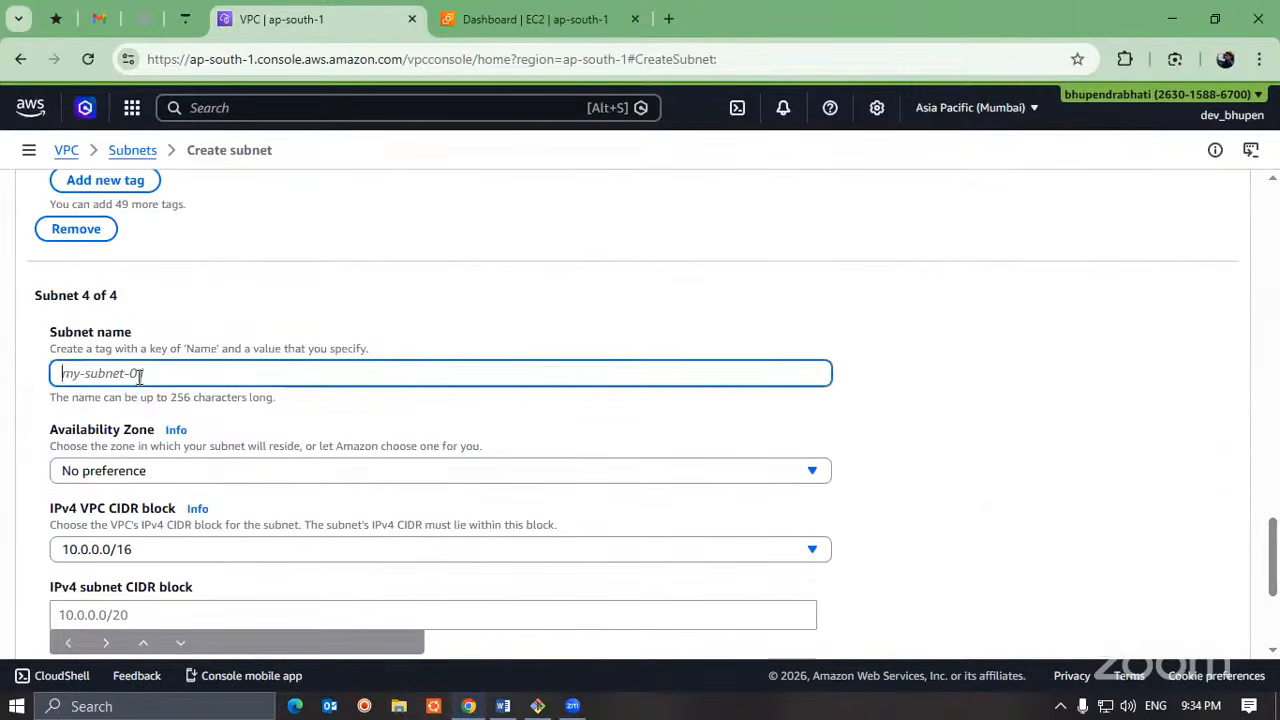
type("a03-private")
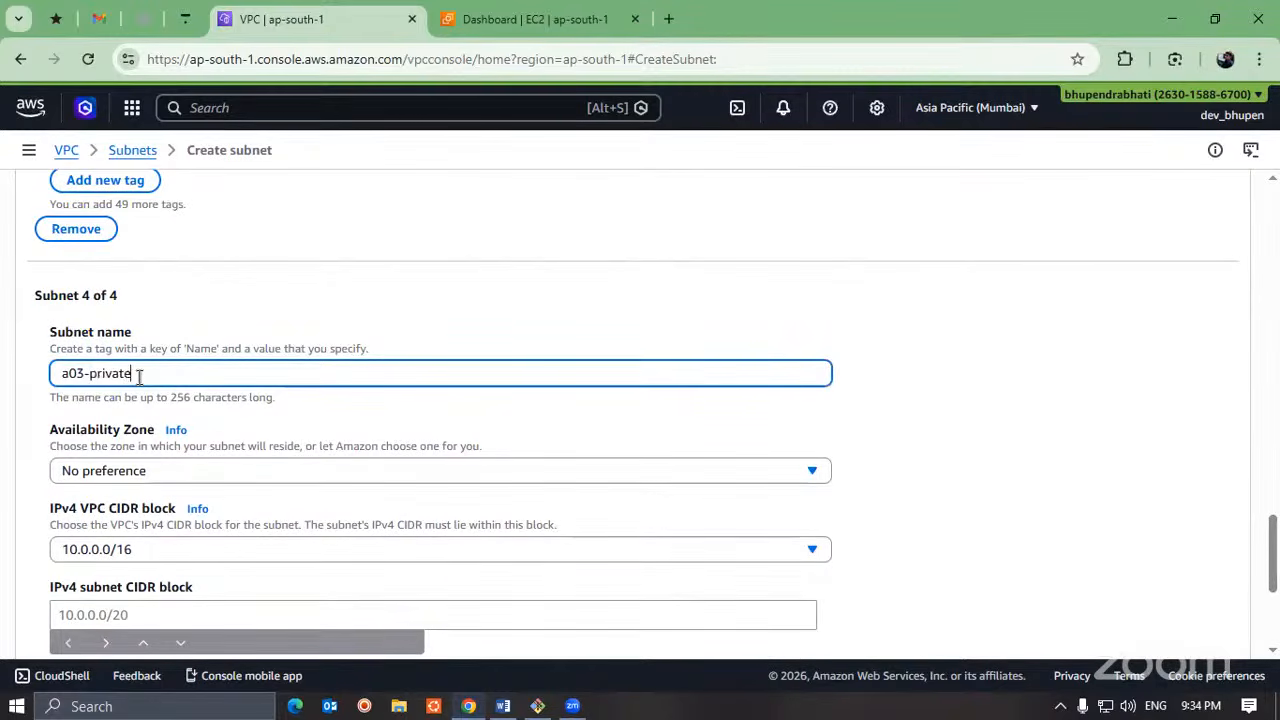
type("02")
scroll(170, 392, "down", 2)
left_click(110, 437)
type("1")
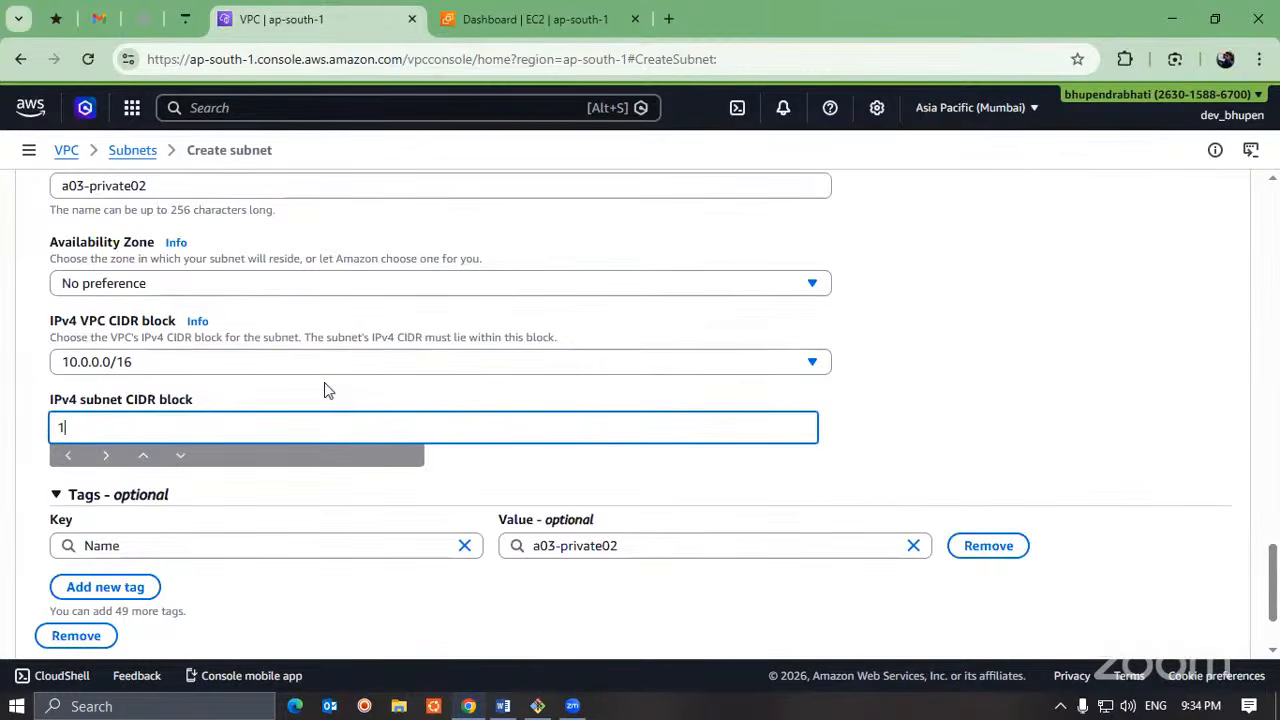
type("0.0.")
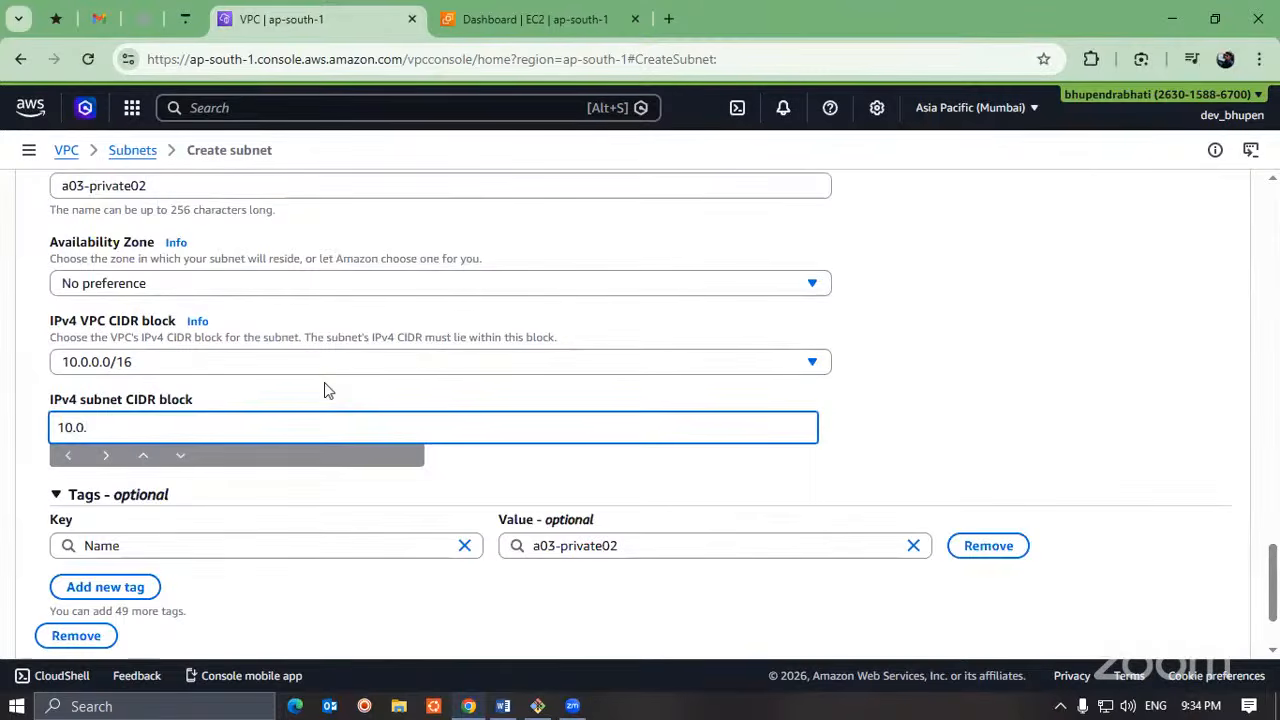
scroll(325, 390, "up", 5)
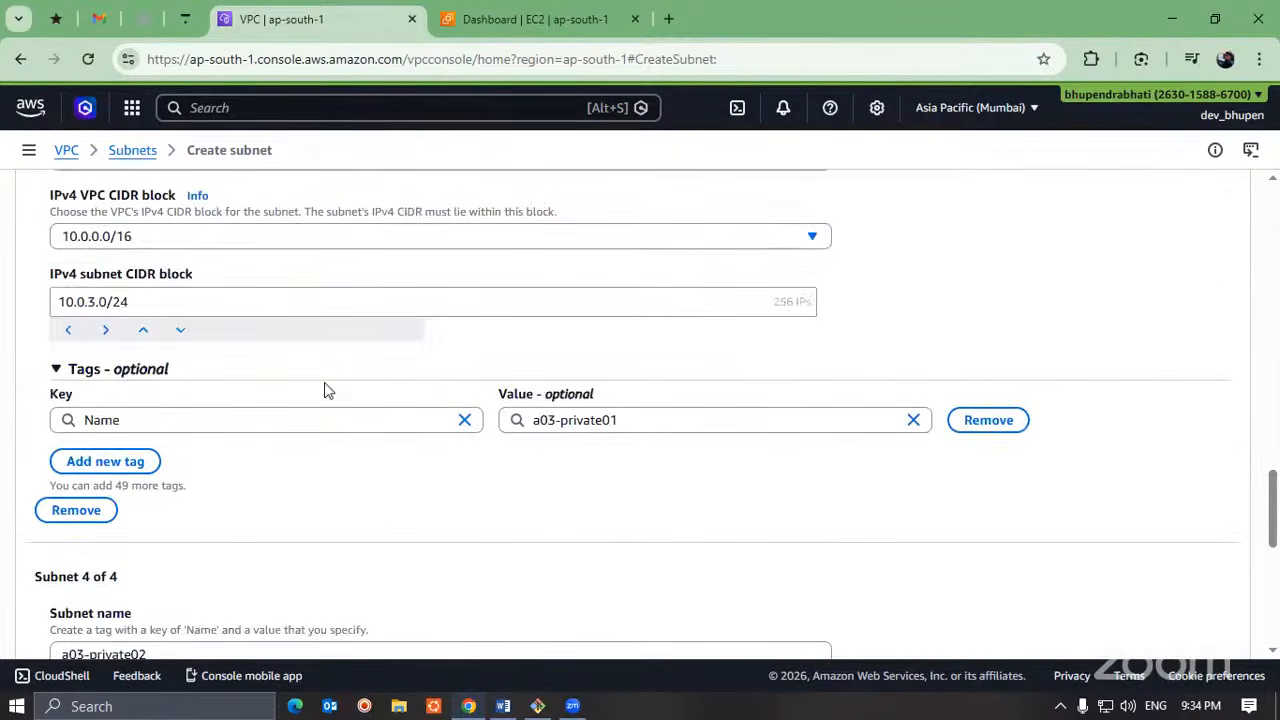
scroll(340, 440, "down", 5)
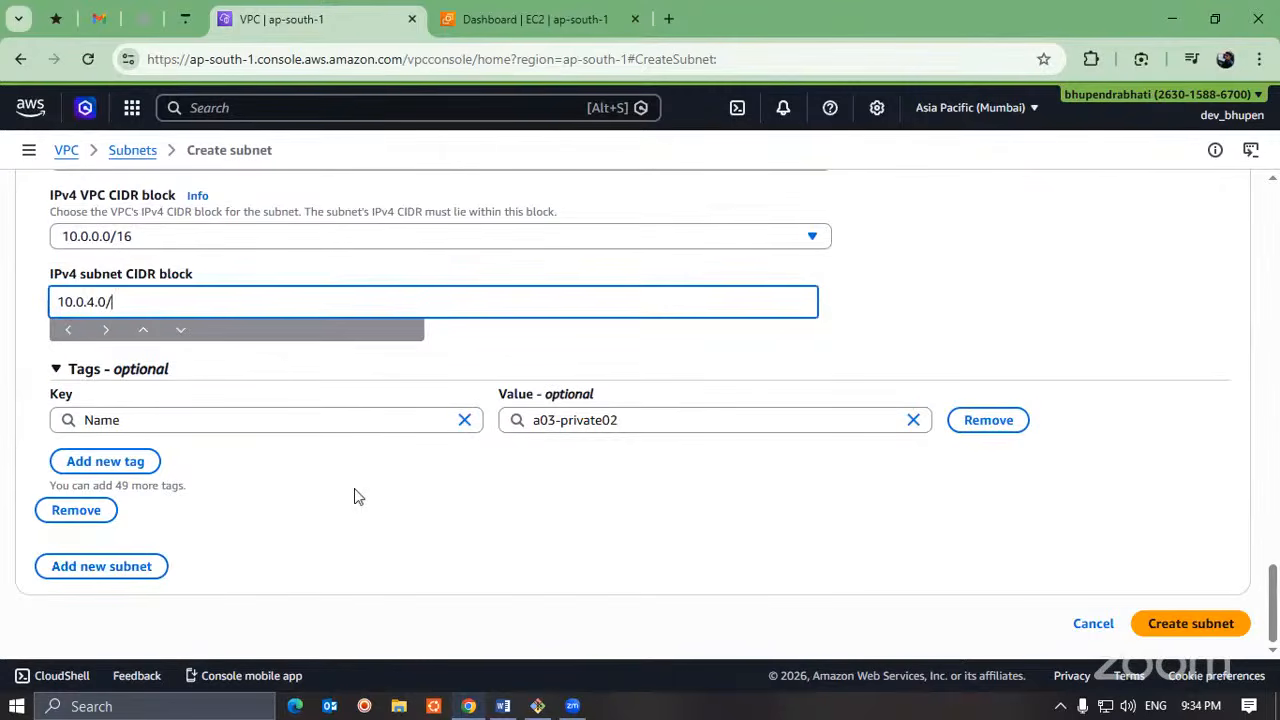
type("24")
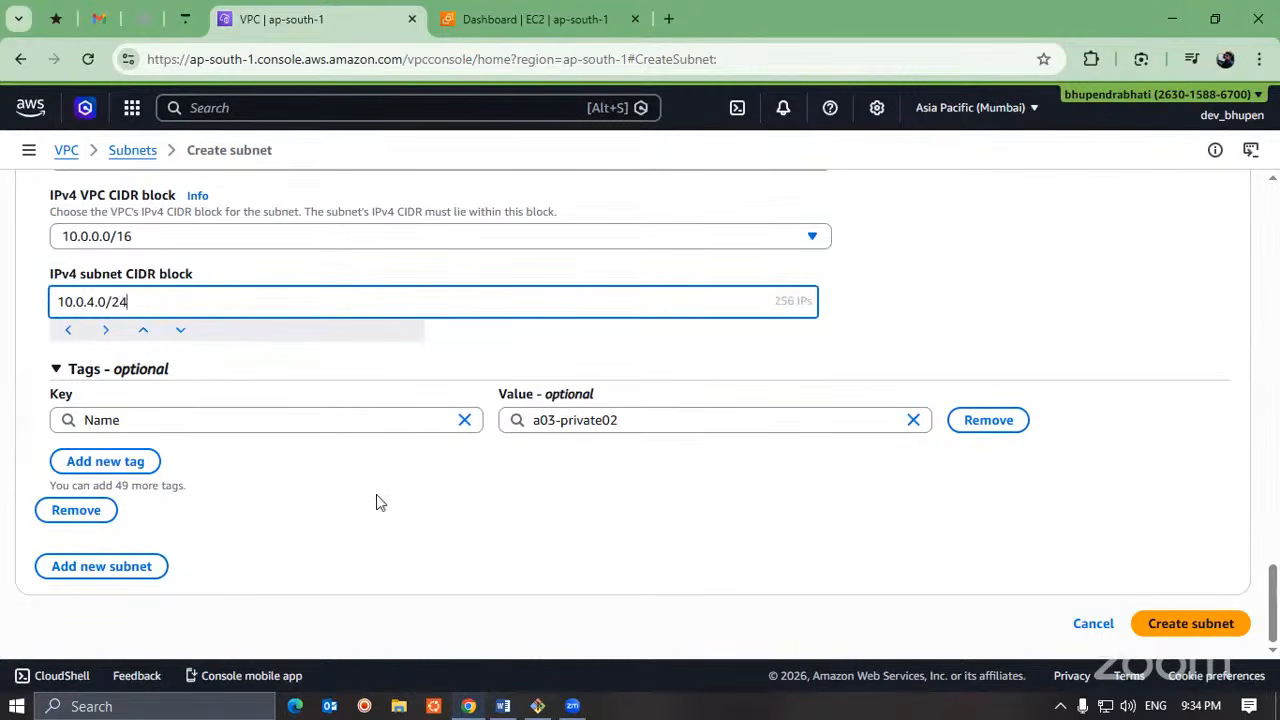
scroll(517, 463, "up", 20)
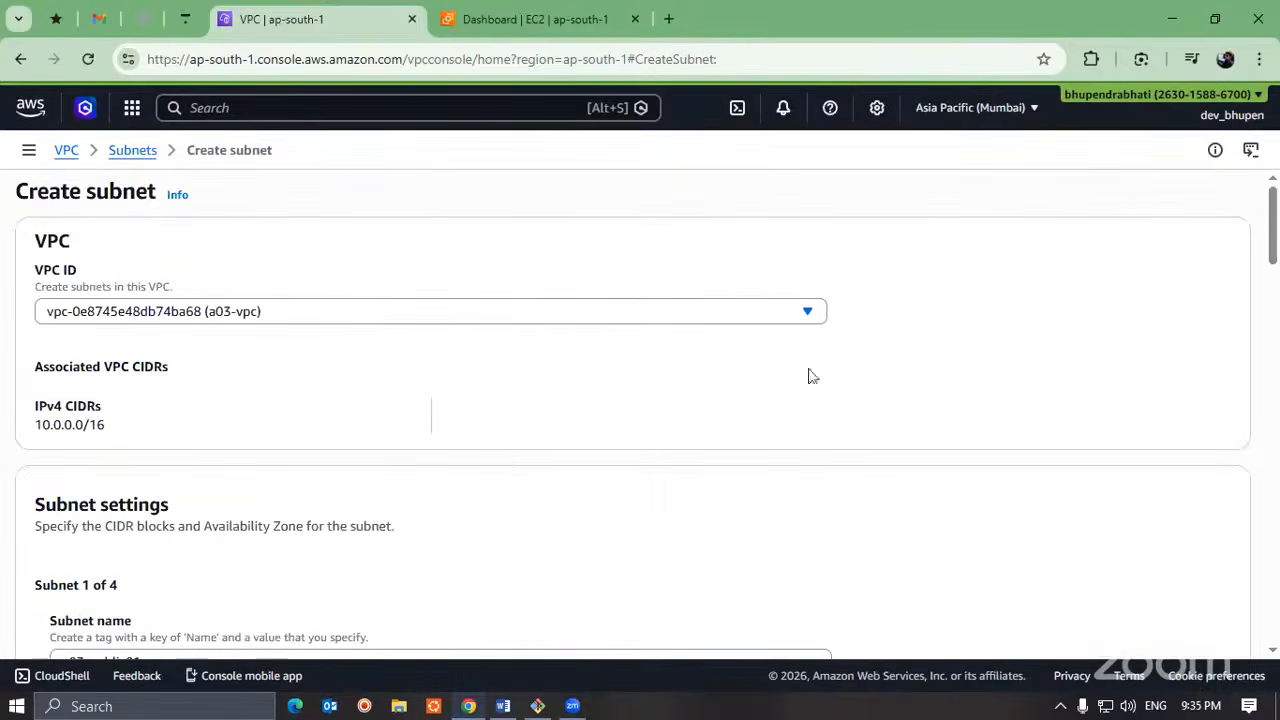
Confirm a03-vpc as the target VPC and set the first subnet's CIDR to 10.0.1.0/24.
scroll(640, 360, "down", 1)
scroll(343, 317, "up", 1)
left_click(314, 311)
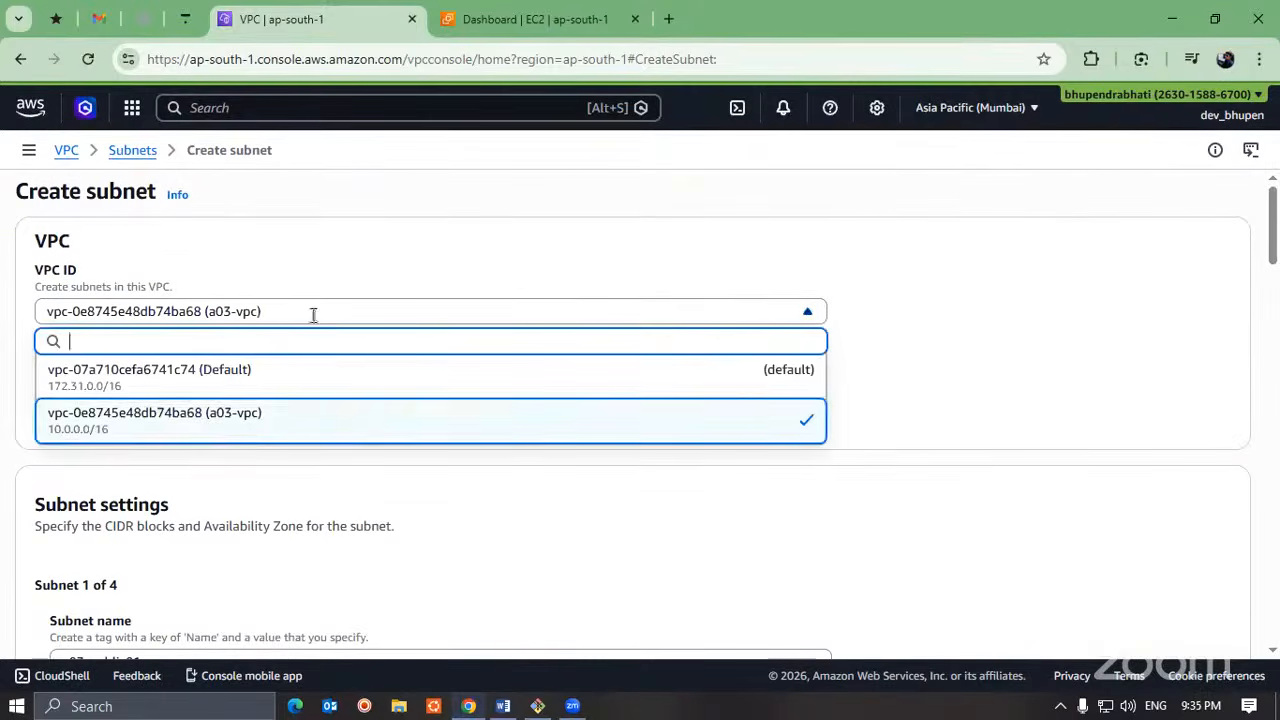
left_click(184, 429)
scroll(380, 380, "down", 3)
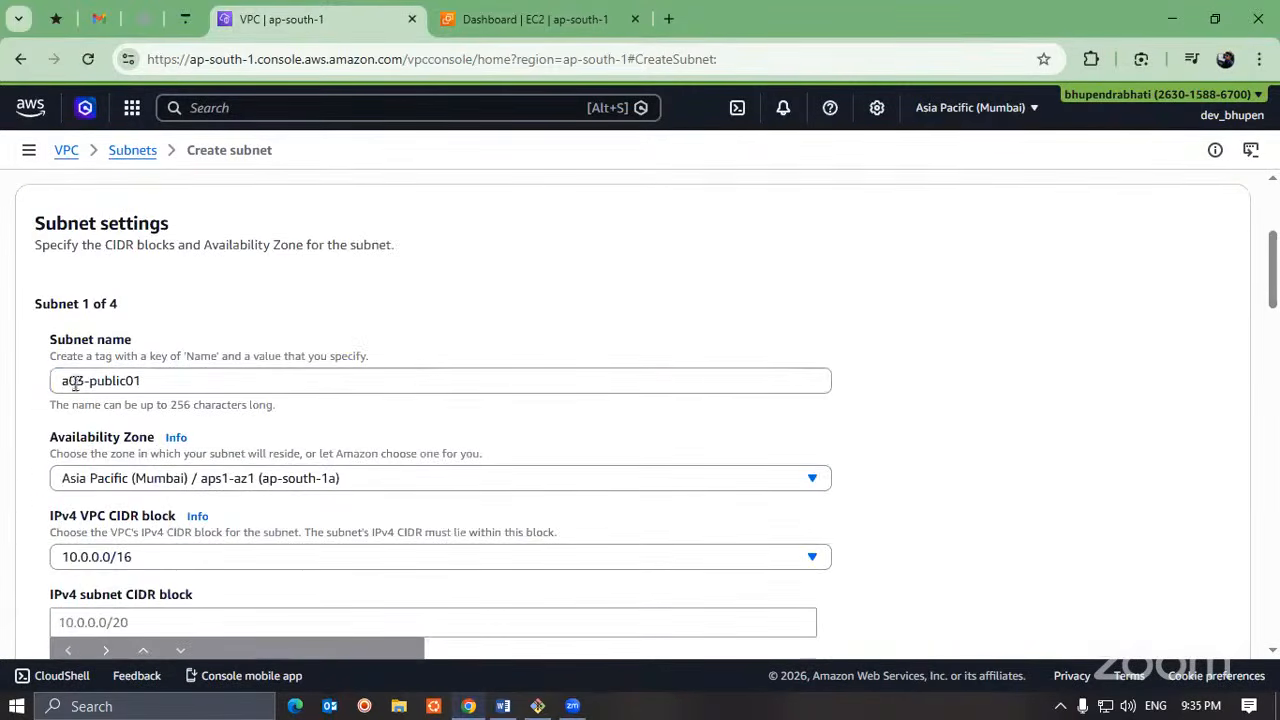
left_click(177, 375)
scroll(177, 380, "down", 2)
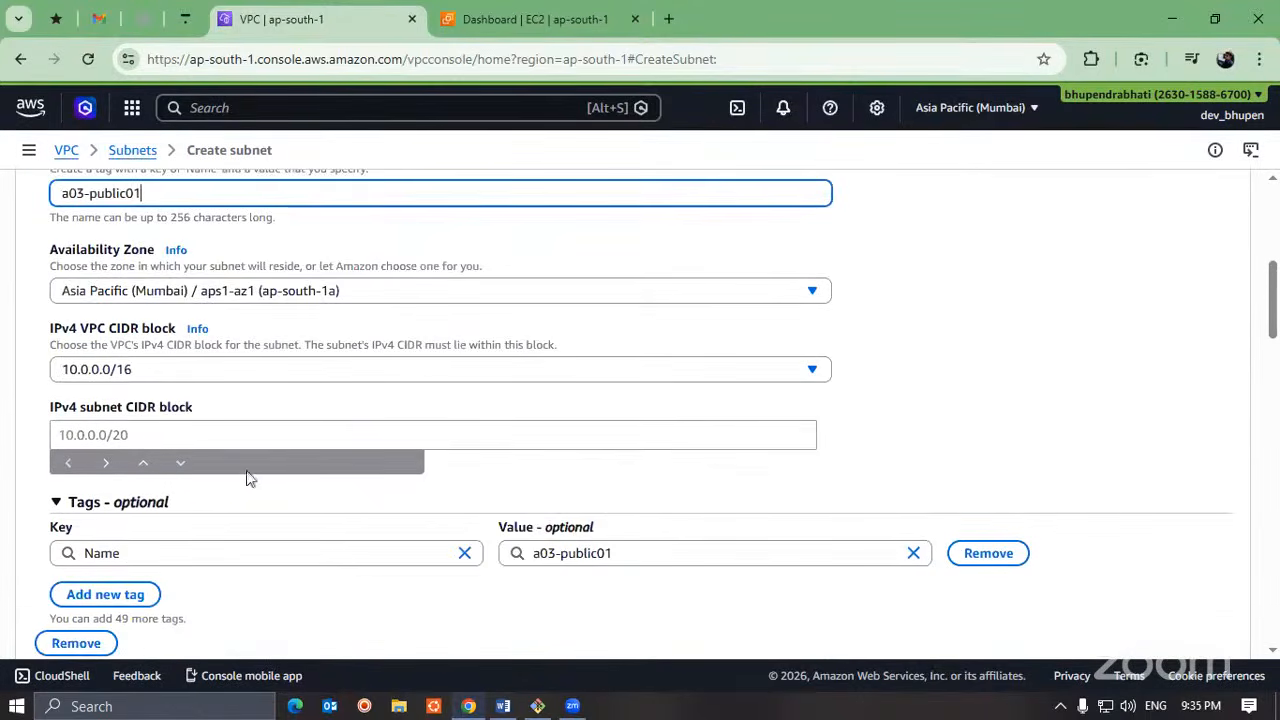
scroll(250, 478, "down", 1)
scroll(249, 466, "up", 4)
scroll(249, 471, "down", 4)
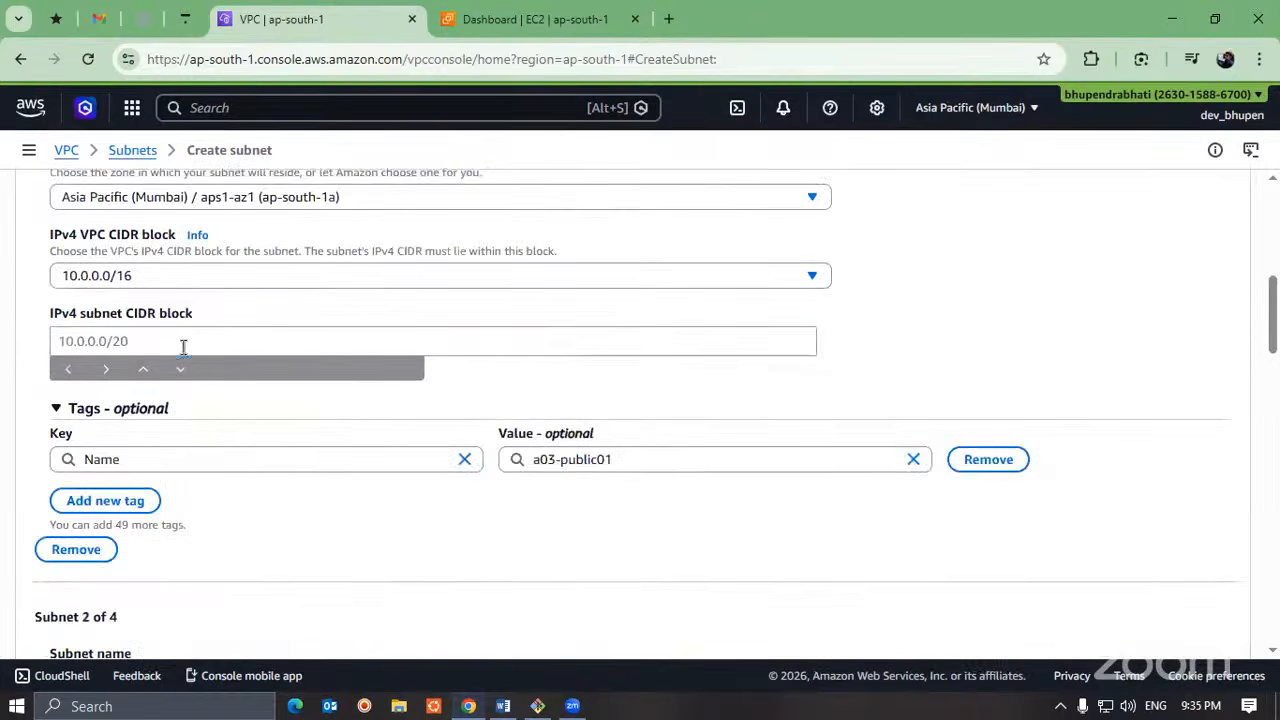
left_click(224, 350)
type("10.0.1")
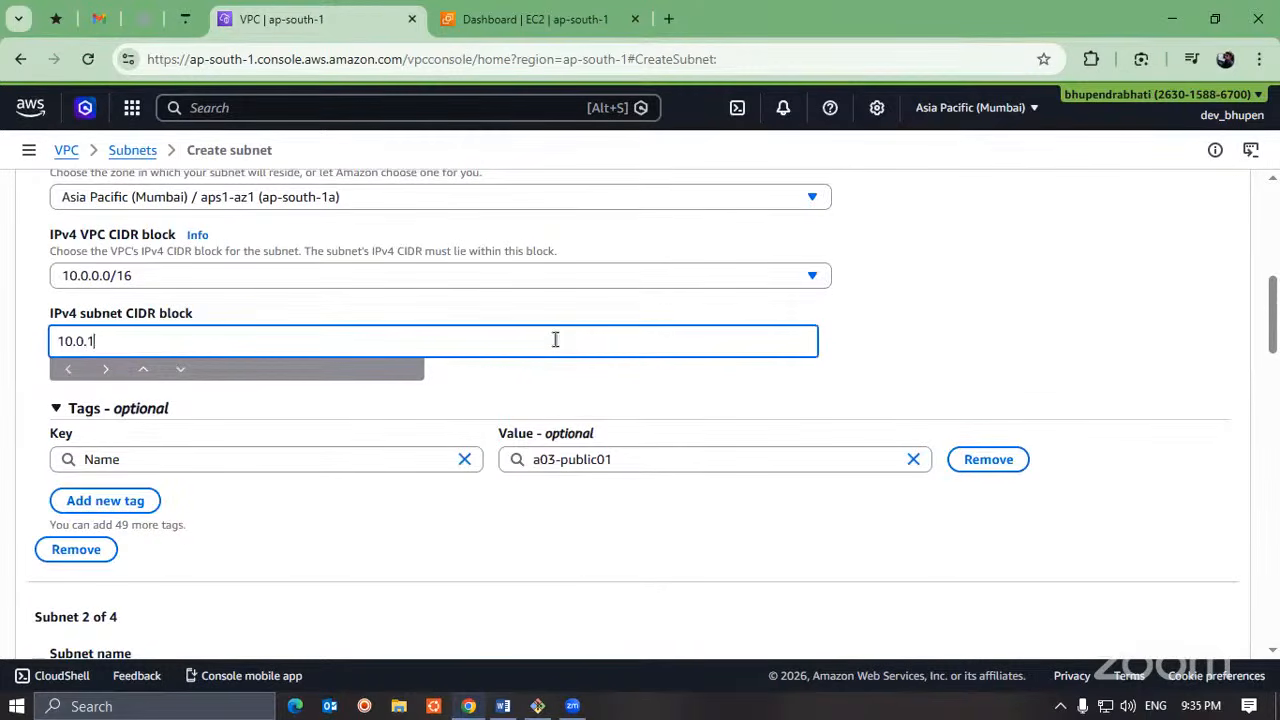
type(".0/24")
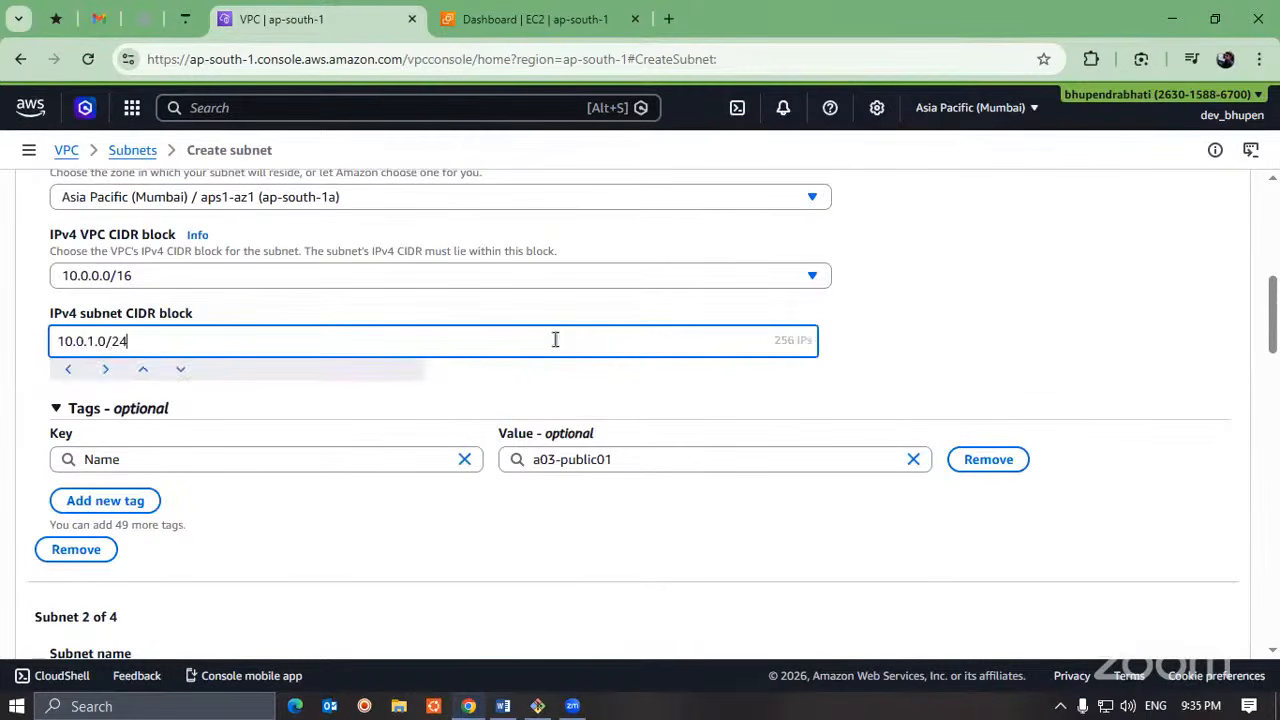
left_click(1040, 298)
scroll(1036, 306, "down", 5)
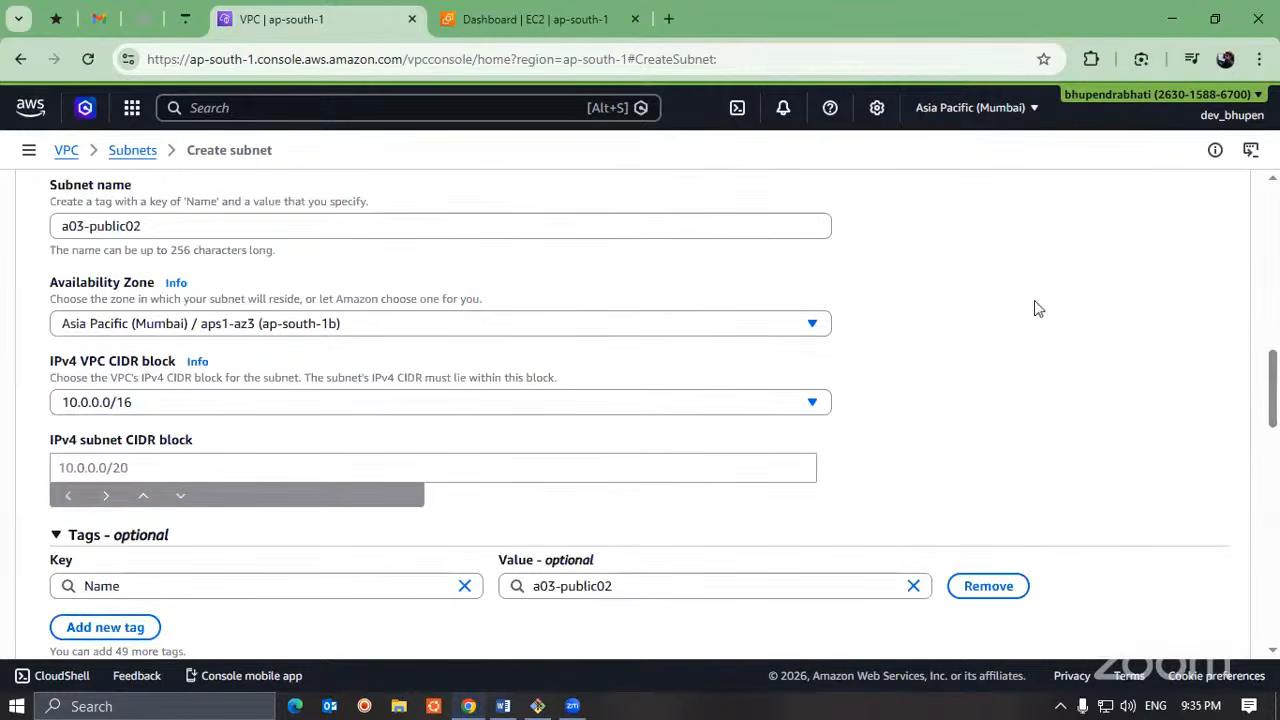
Set the remaining CIDRs to 10.0.2.0/24, 10.0.3.0/24, 10.0.4.0/24 and create all four subnets.
left_click(127, 470)
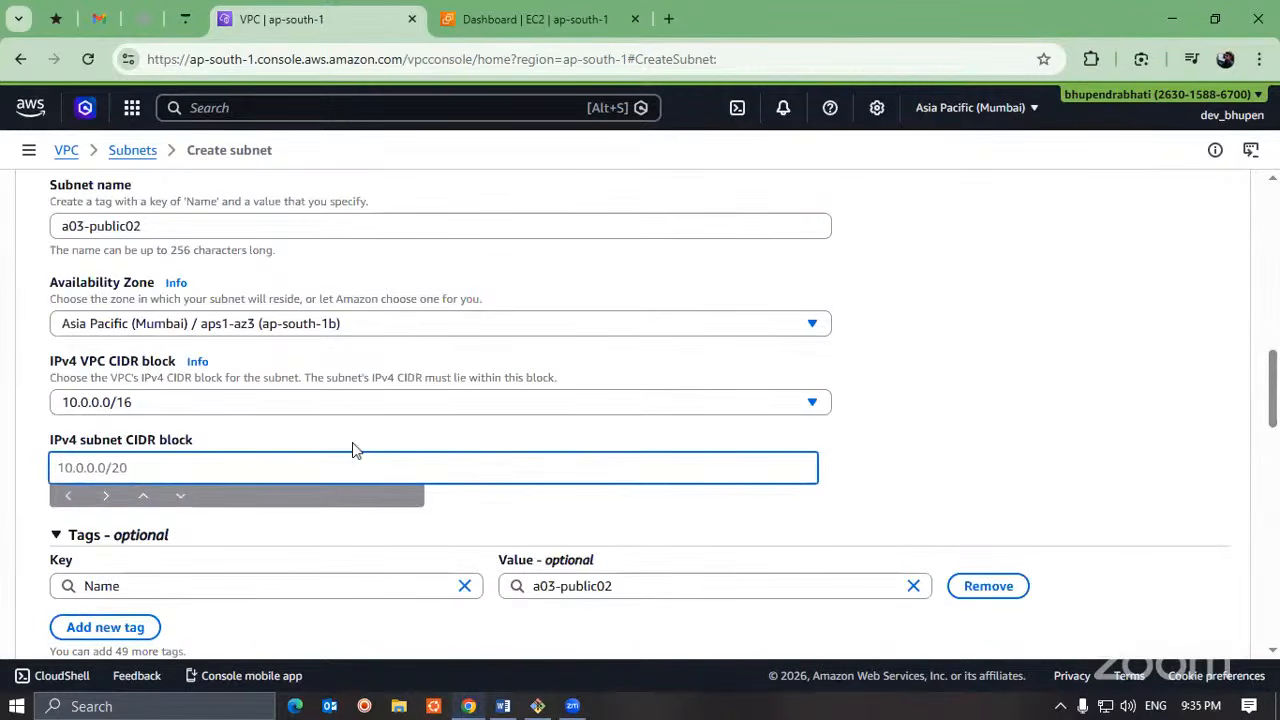
type("10.0.2.0/24")
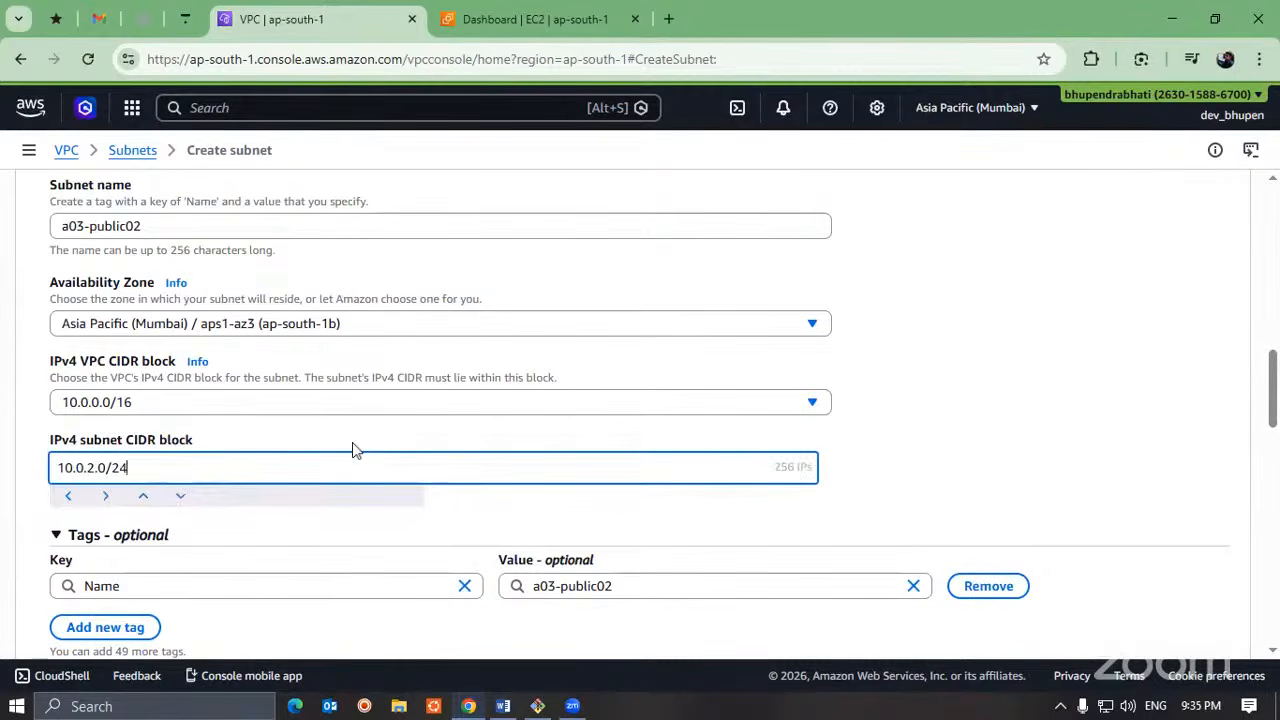
left_click(1100, 396)
scroll(1100, 396, "up", 5)
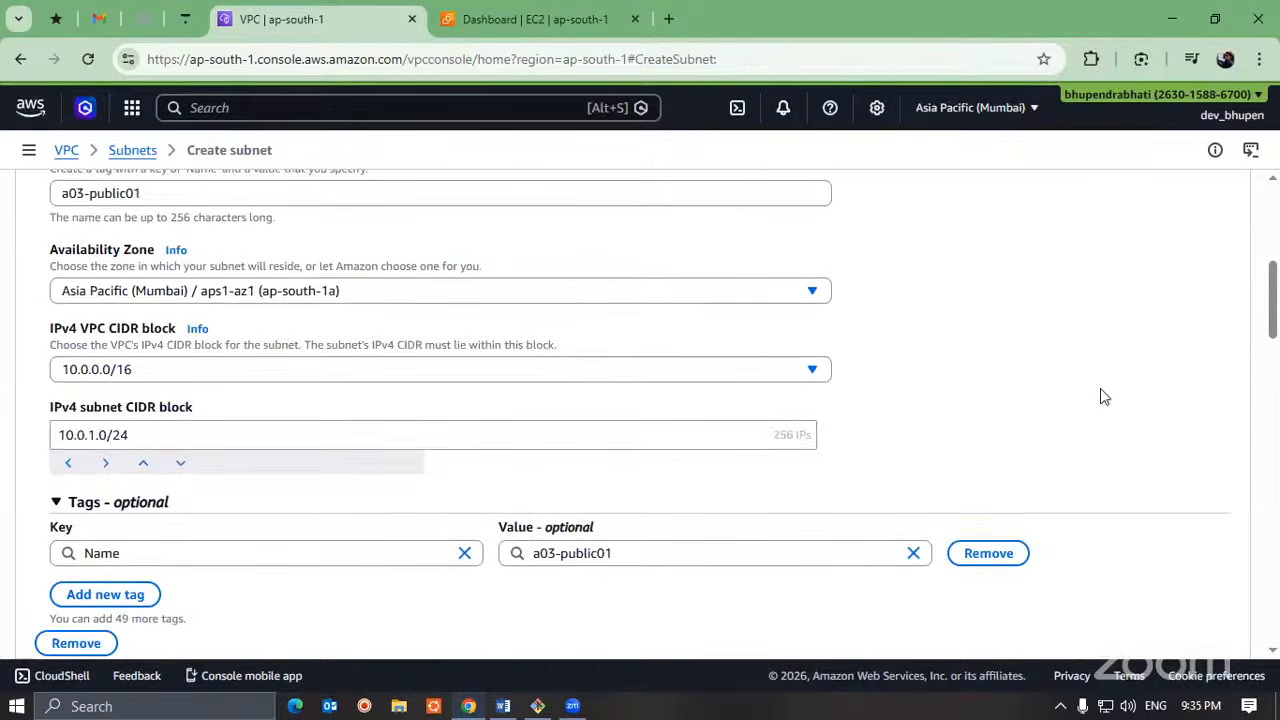
scroll(1100, 397, "down", 10)
scroll(1100, 397, "down", 3)
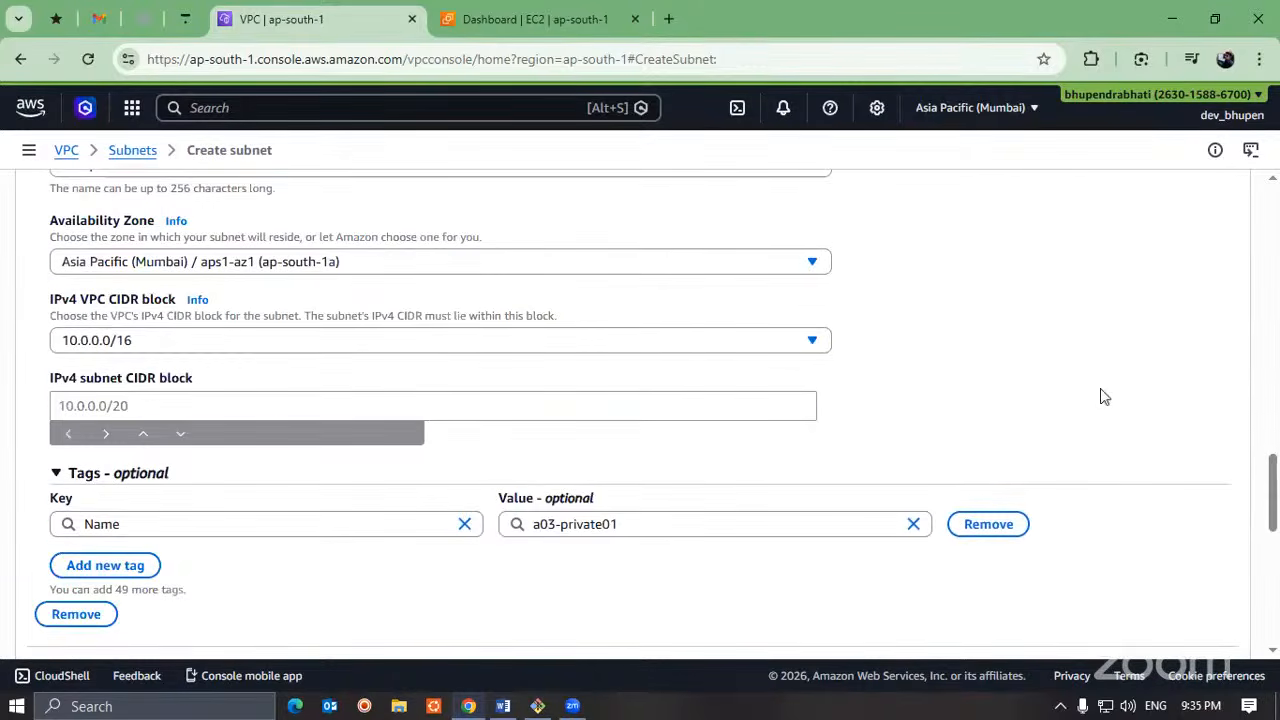
left_click(633, 407)
type("1")
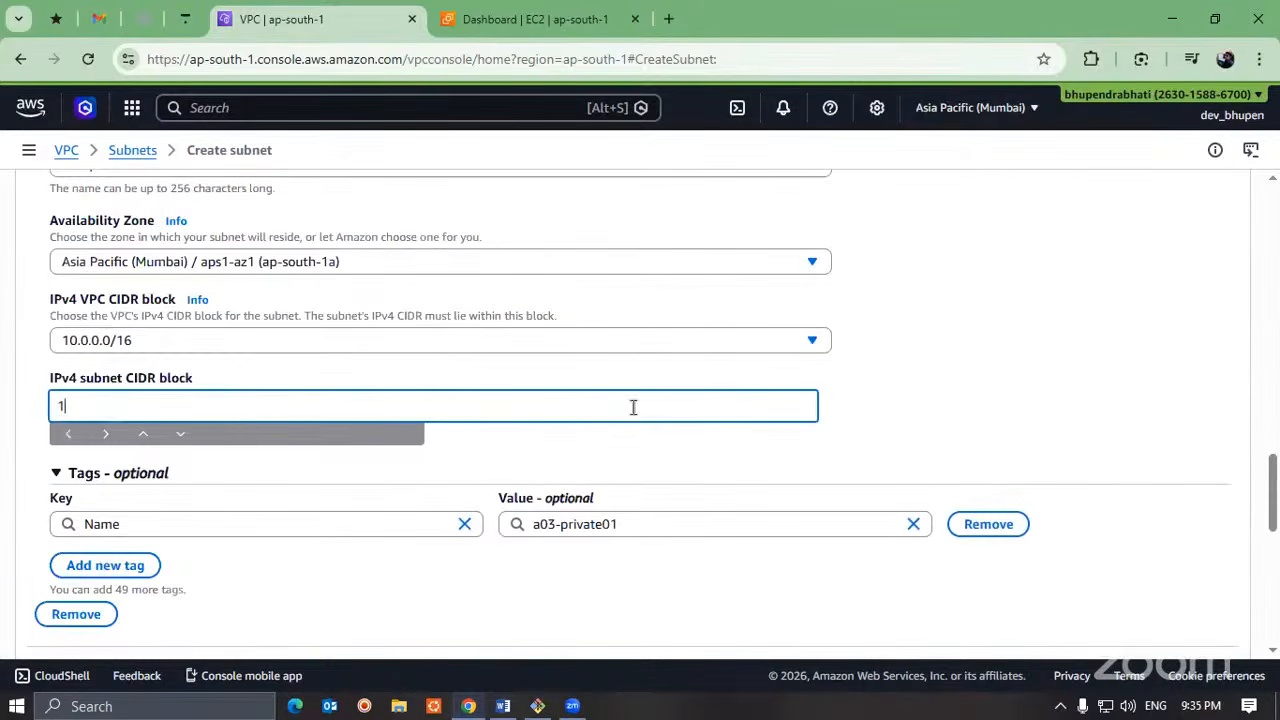
type("0.0.3.0/24")
scroll(894, 437, "down", 5)
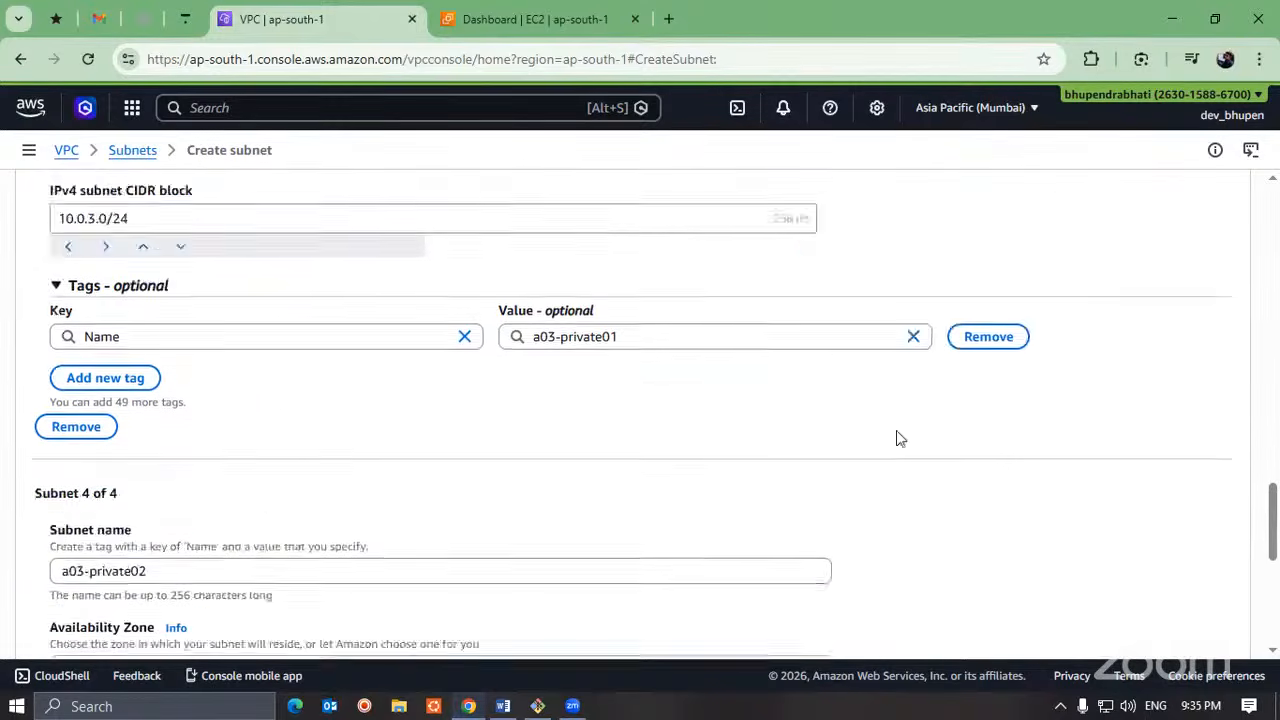
left_click(255, 515)
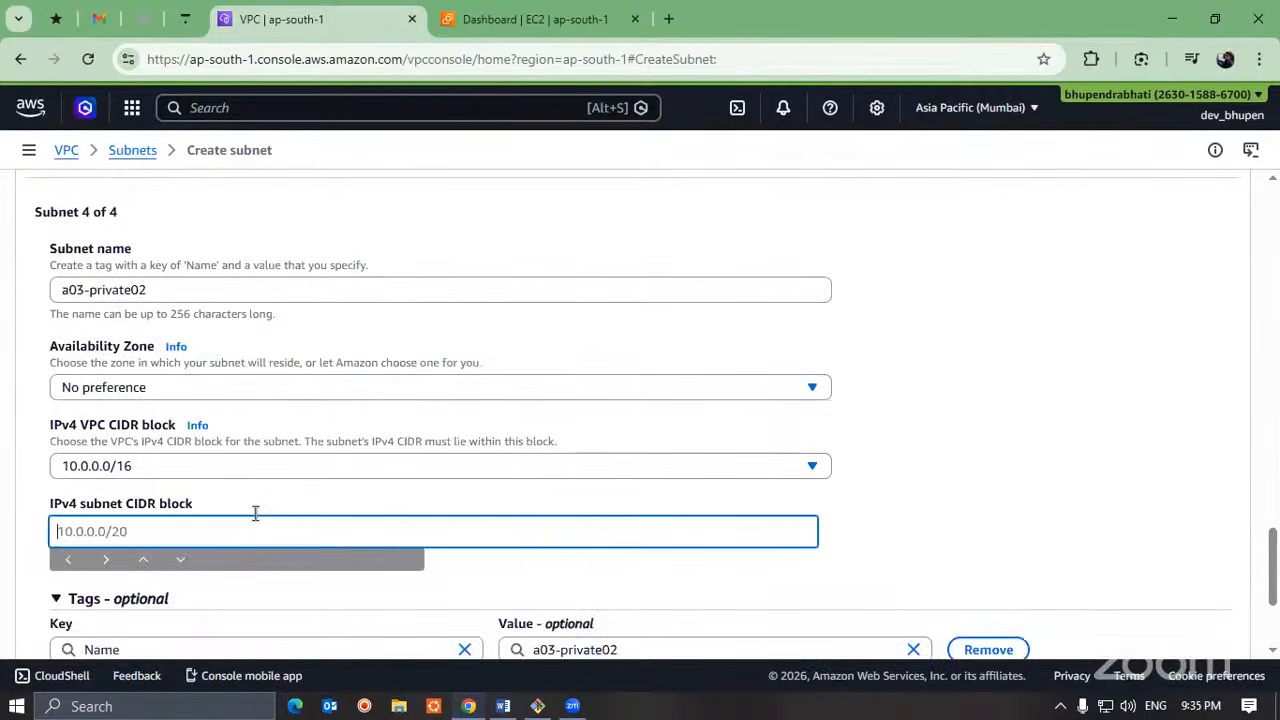
type("10.0.4.0/24")
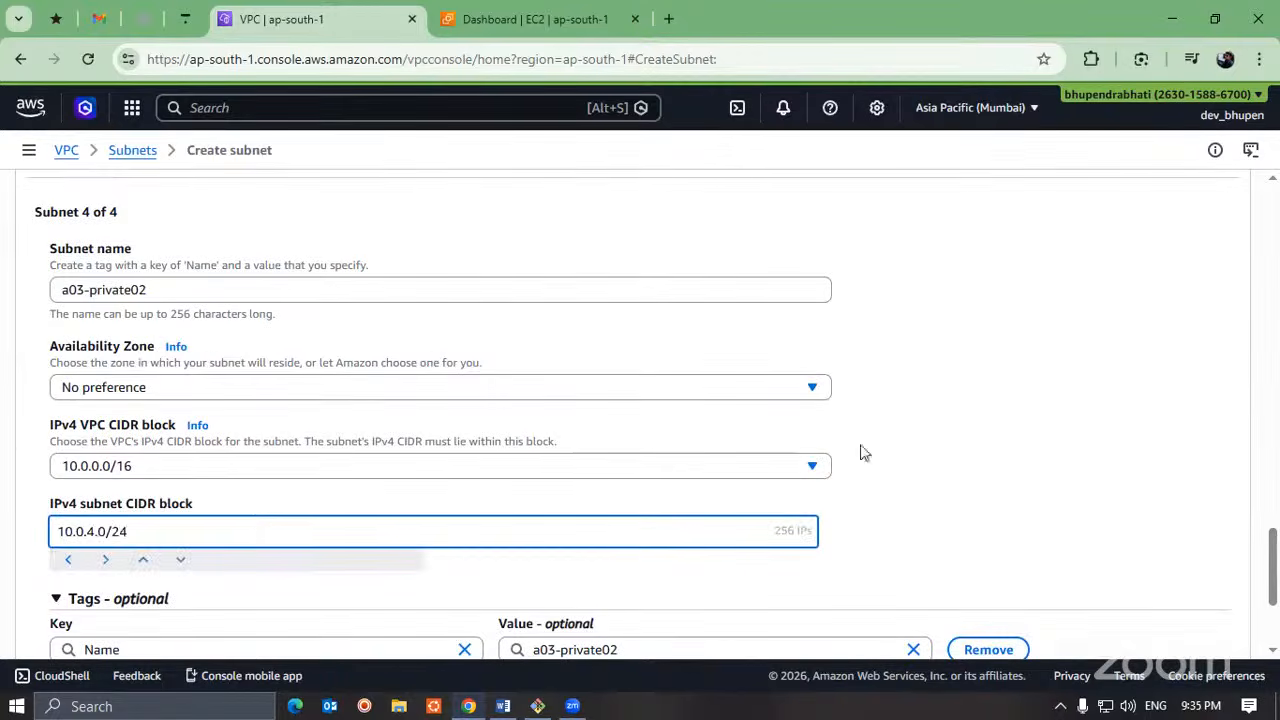
scroll(900, 440, "down", 3)
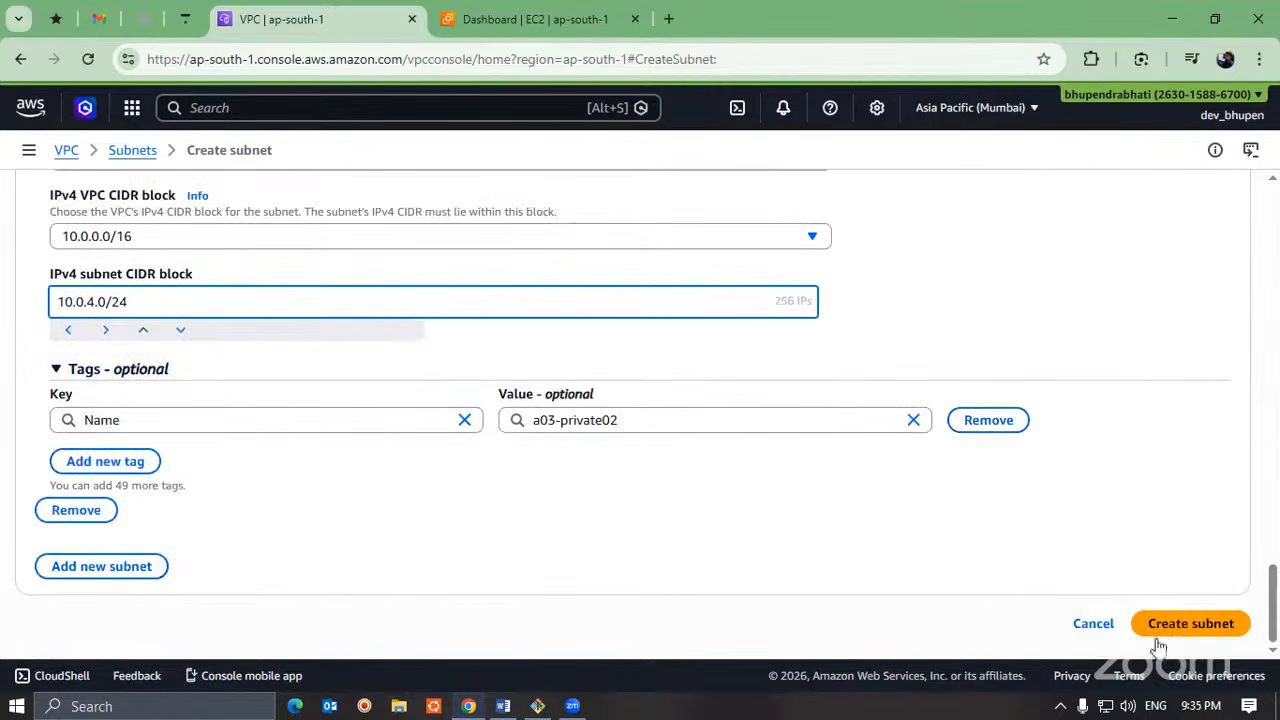
left_click(1208, 622)
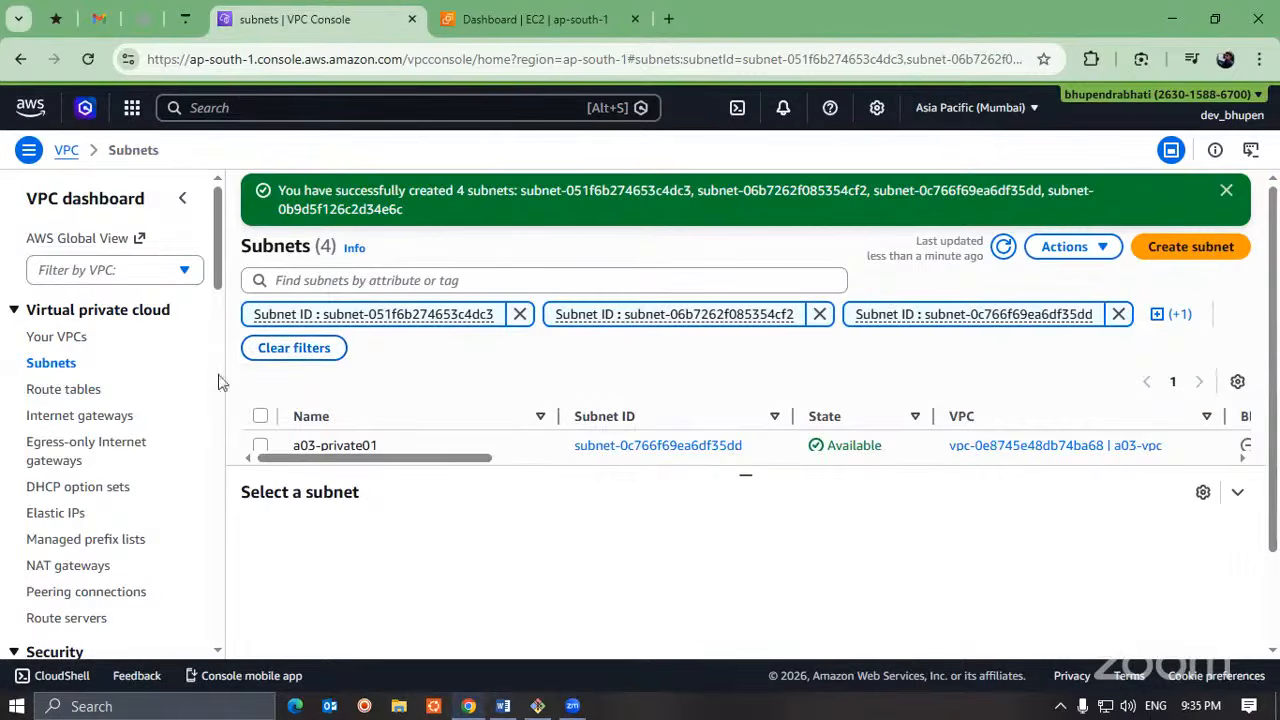
Show all subnets sorted by name to review the new ones, then go to Route tables.
left_click(307, 348)
scroll(562, 384, "down", 3)
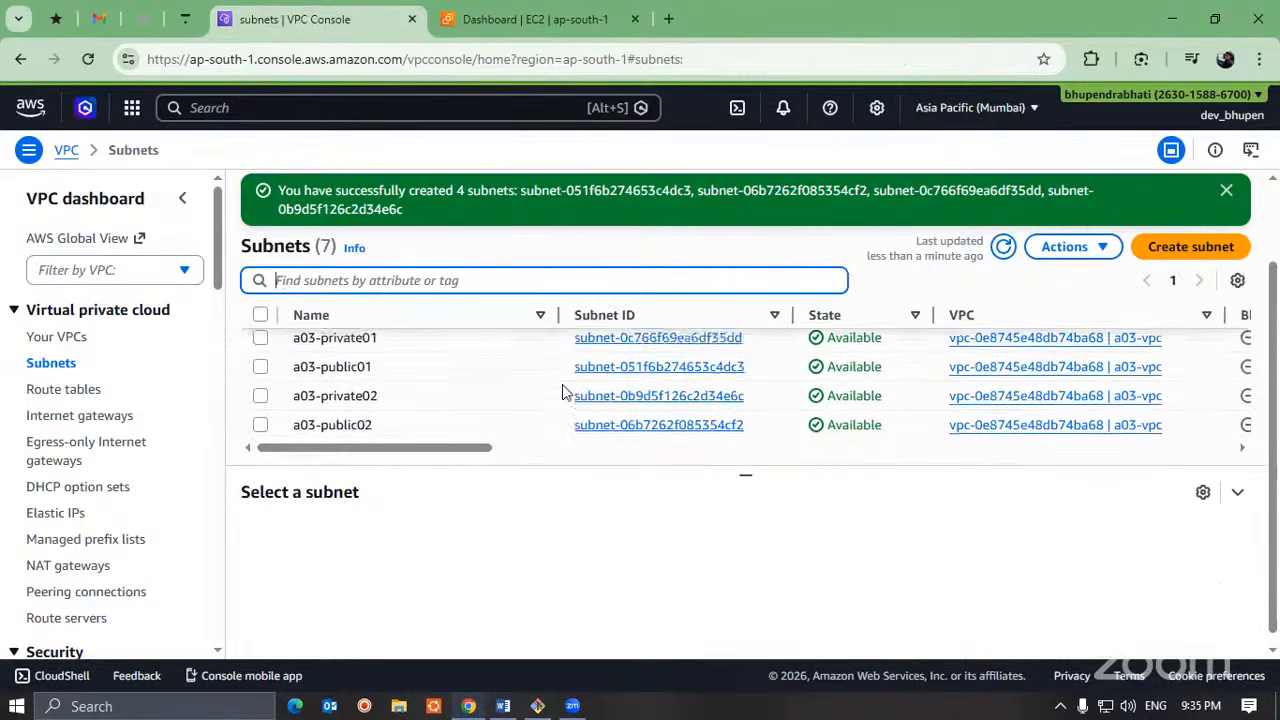
scroll(556, 385, "up", 3)
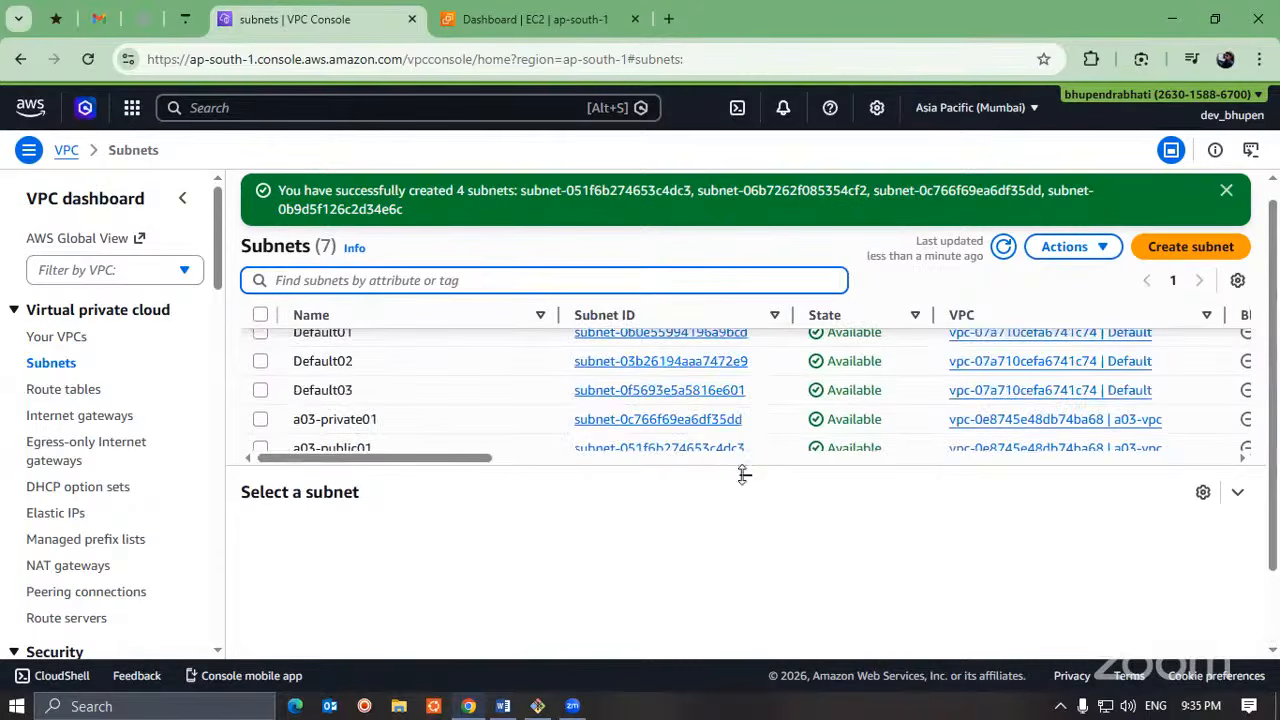
left_click_drag(744, 473, 755, 557)
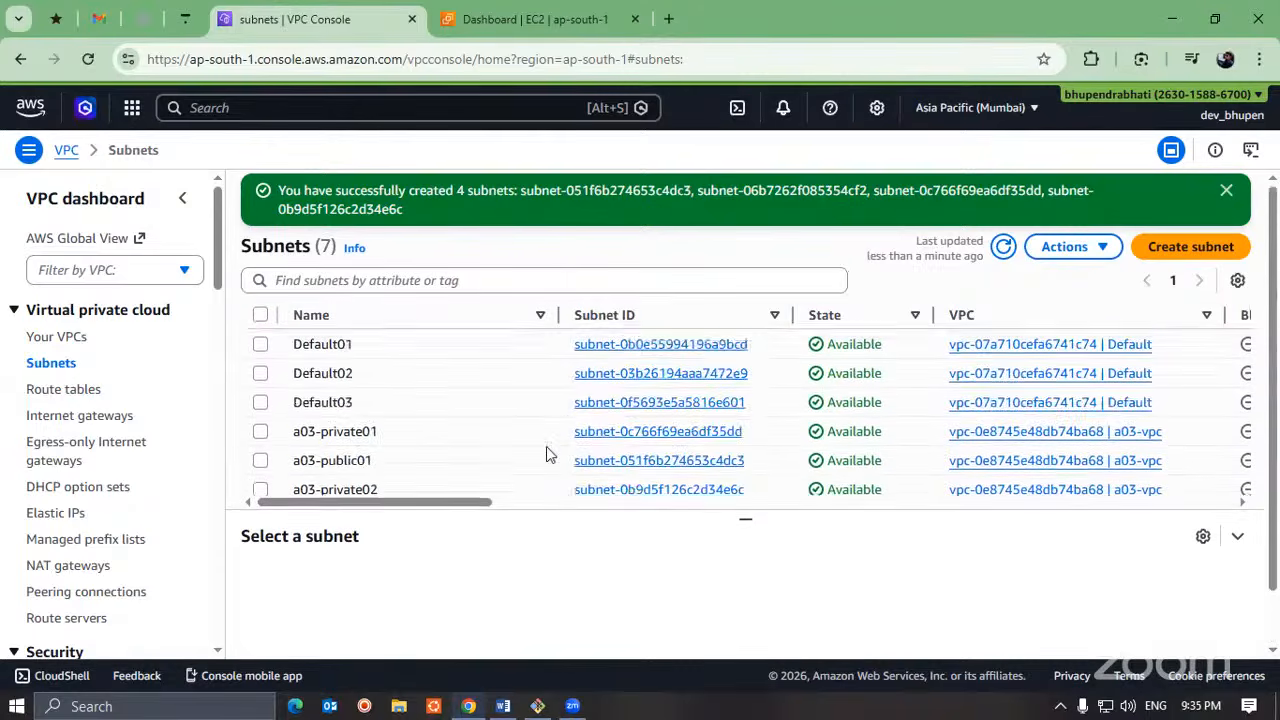
scroll(546, 446, "down", 2)
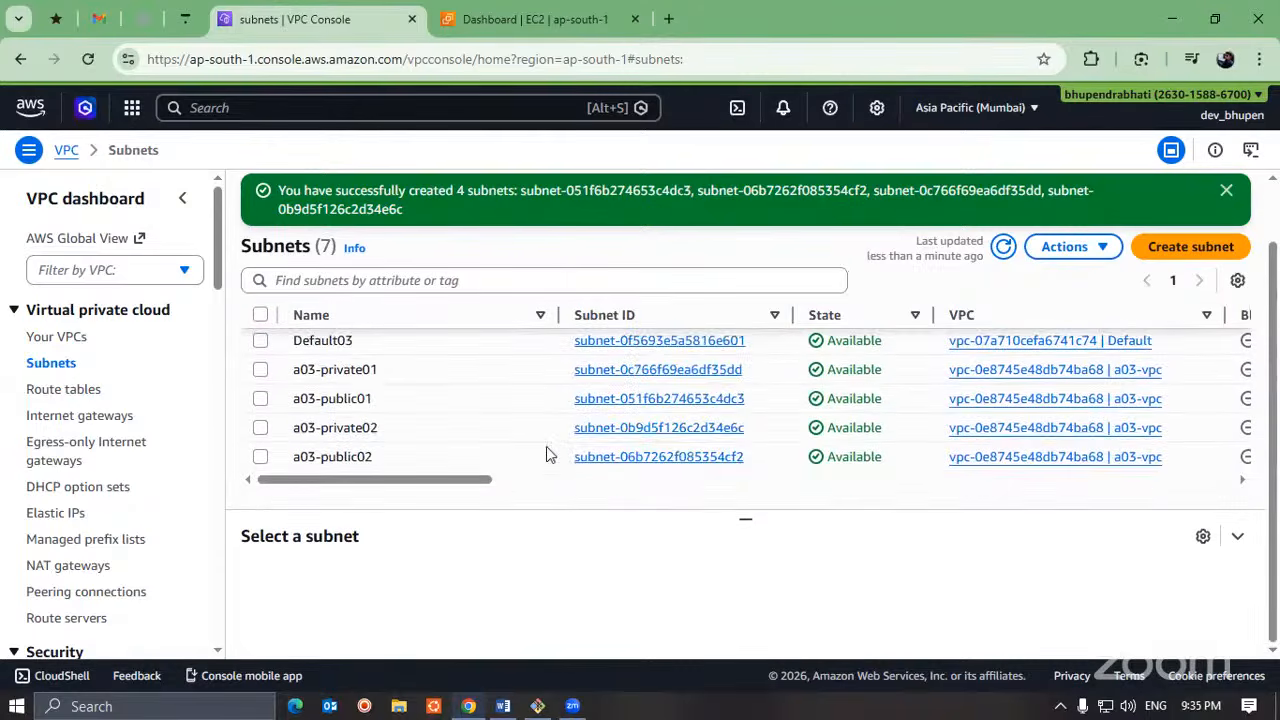
left_click(519, 322)
scroll(343, 415, "up", 2)
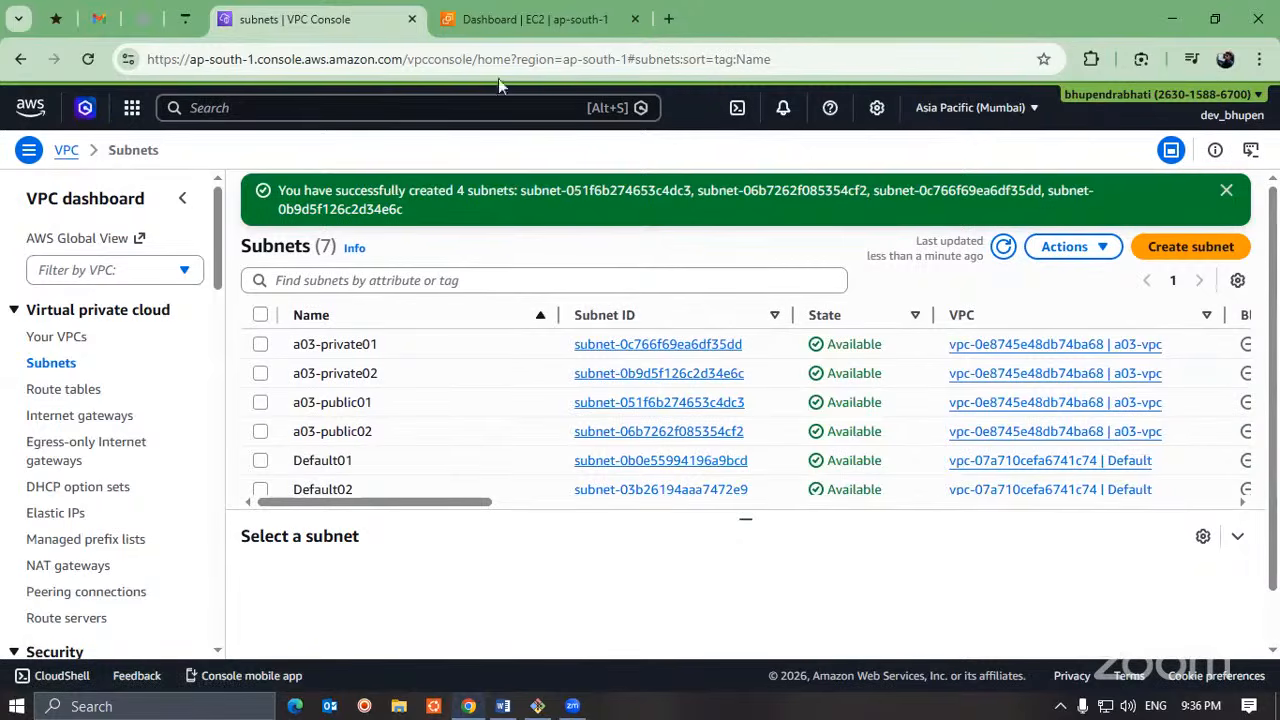
left_click(100, 390)
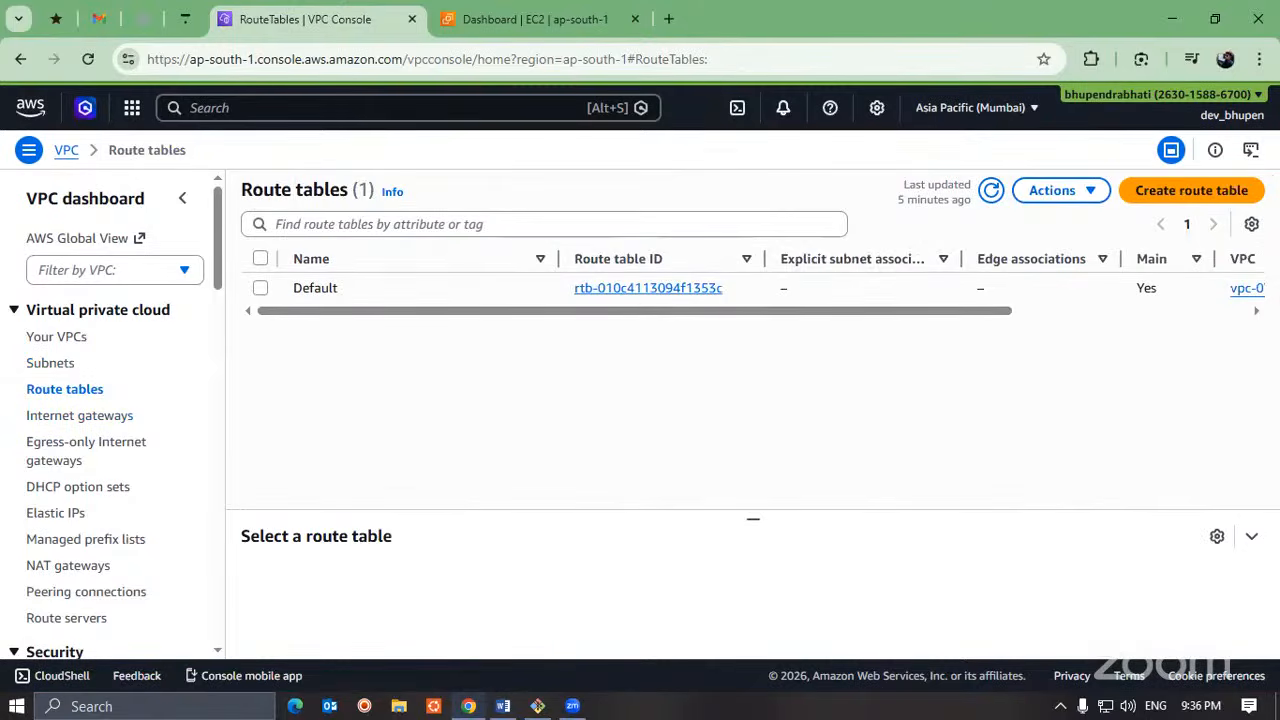
Create route table a03-rt assigned to a03-vpc.
left_click(1220, 198)
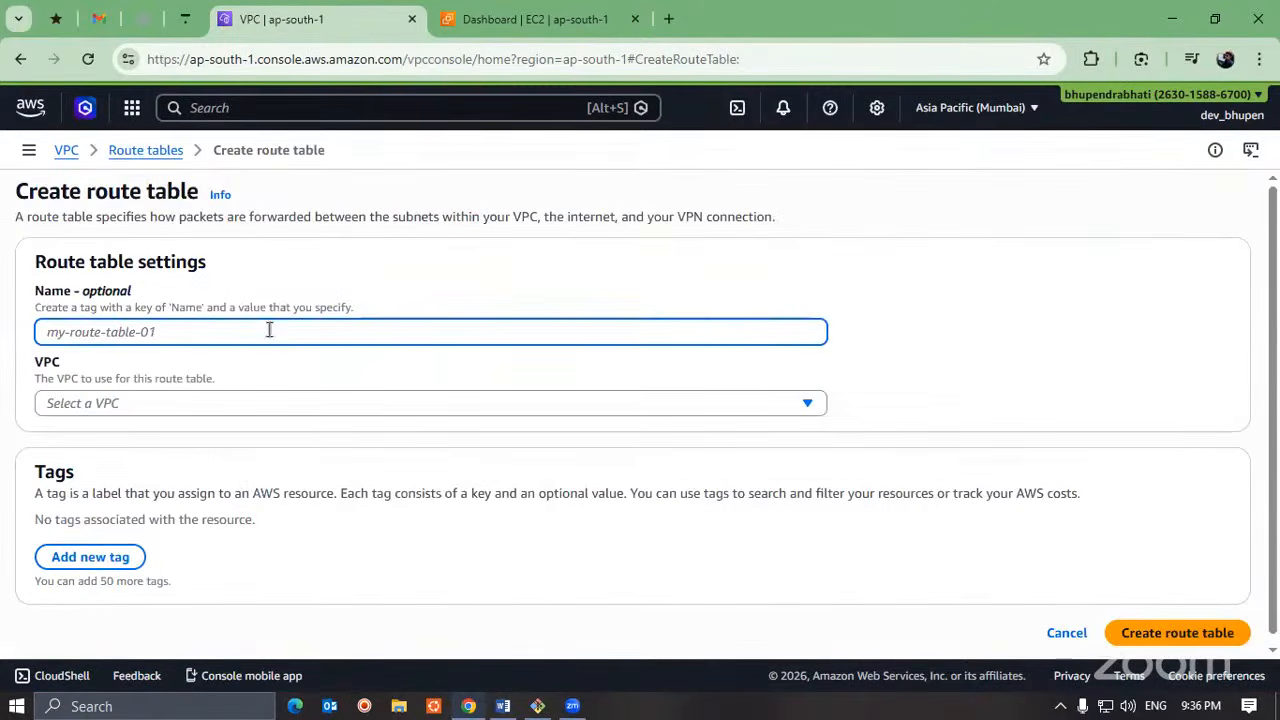
type("a03")
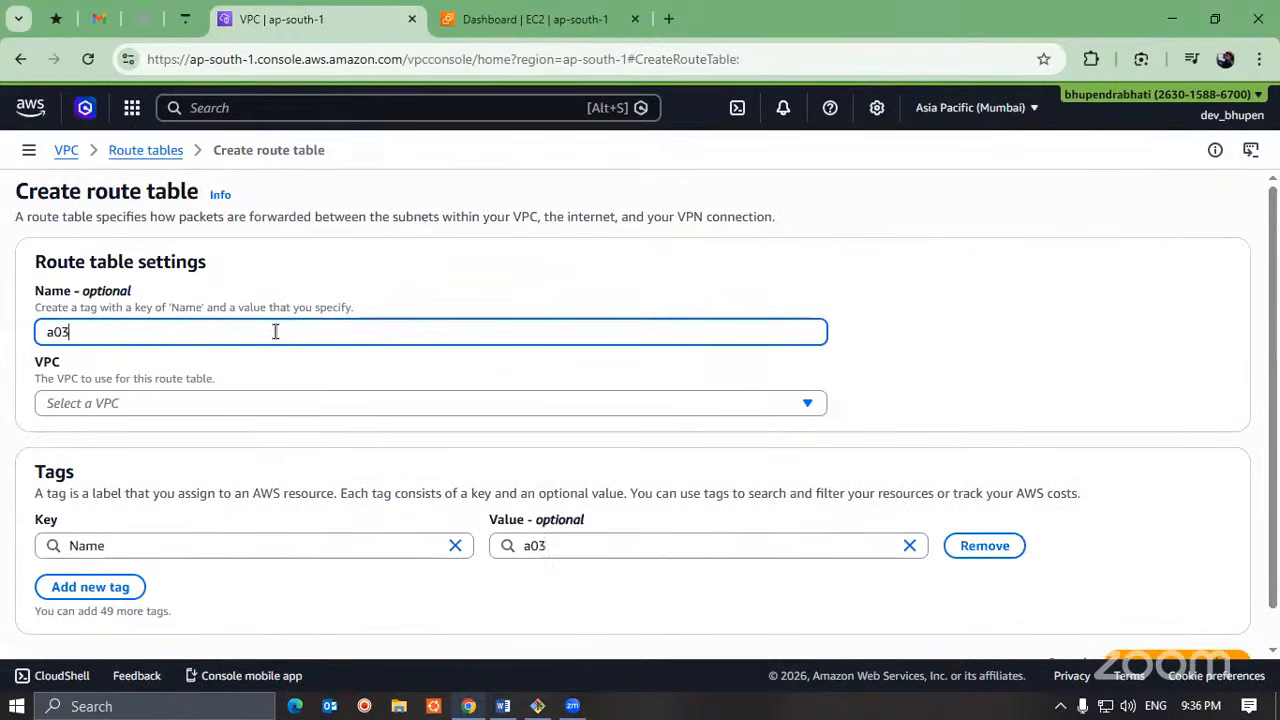
type("rt")
scroll(266, 417, "down", 1)
left_click(410, 366)
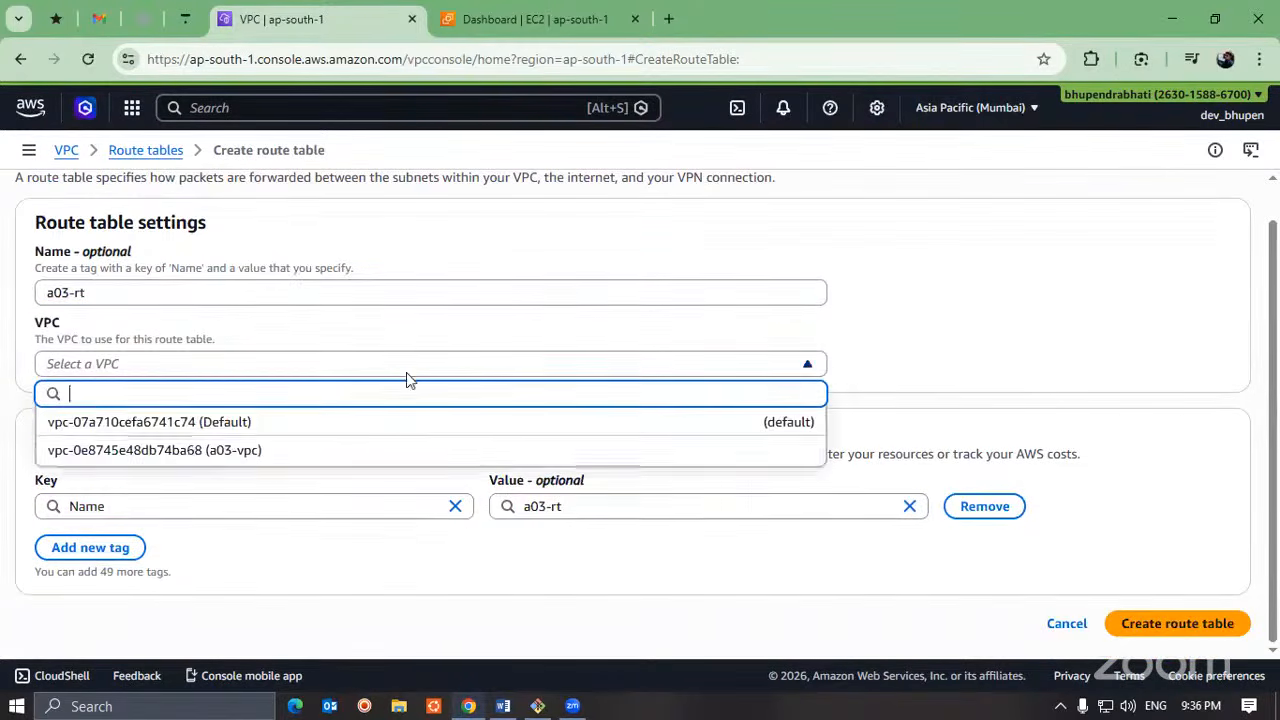
left_click(236, 452)
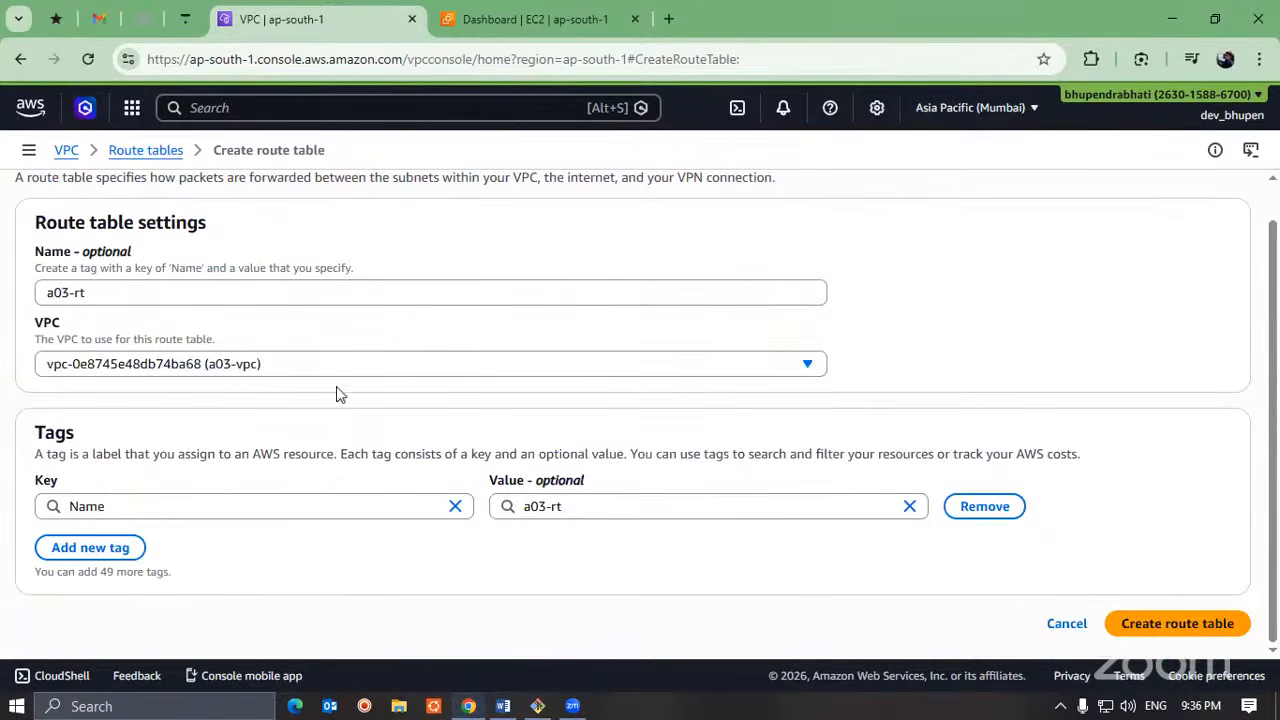
left_click(1165, 628)
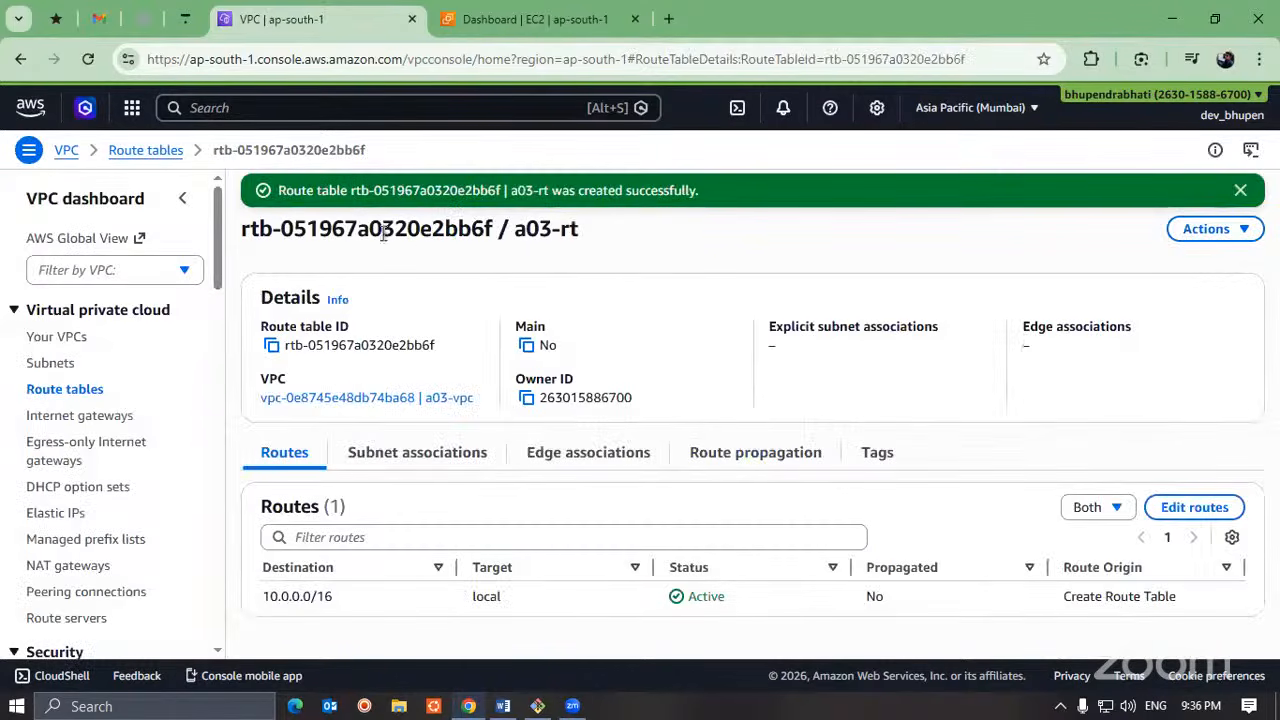
Glance at the route table's actions, then move to the Internet gateways list.
left_click(1210, 229)
left_click(920, 268)
scroll(140, 405, "down", 2)
scroll(114, 415, "up", 2)
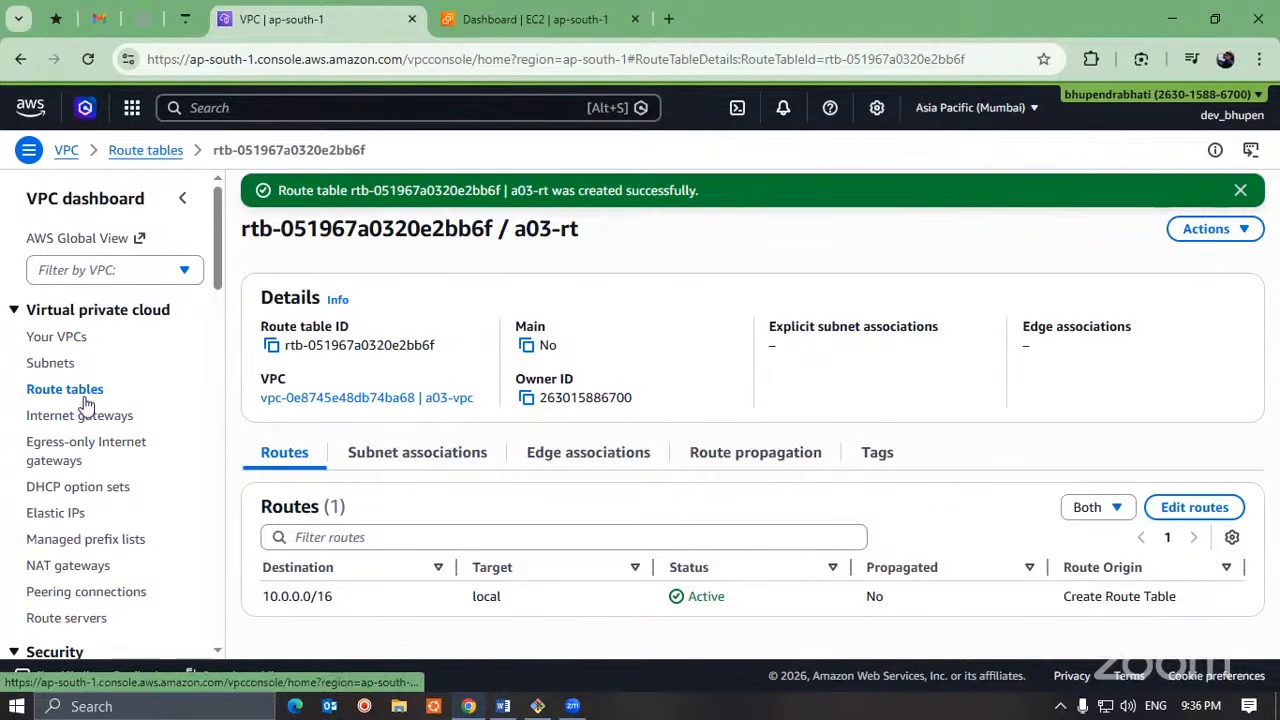
left_click(79, 418)
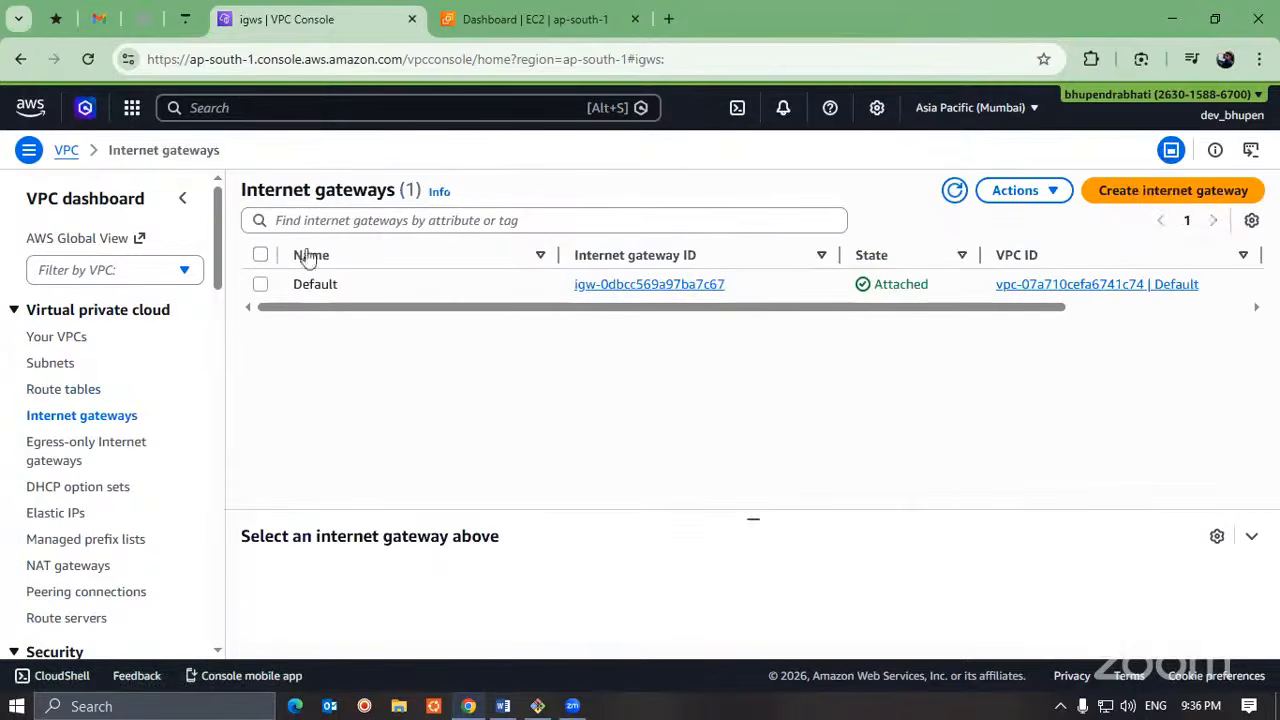
Create a new internet gateway named a03-ig.
left_click(1234, 189)
left_click(448, 330)
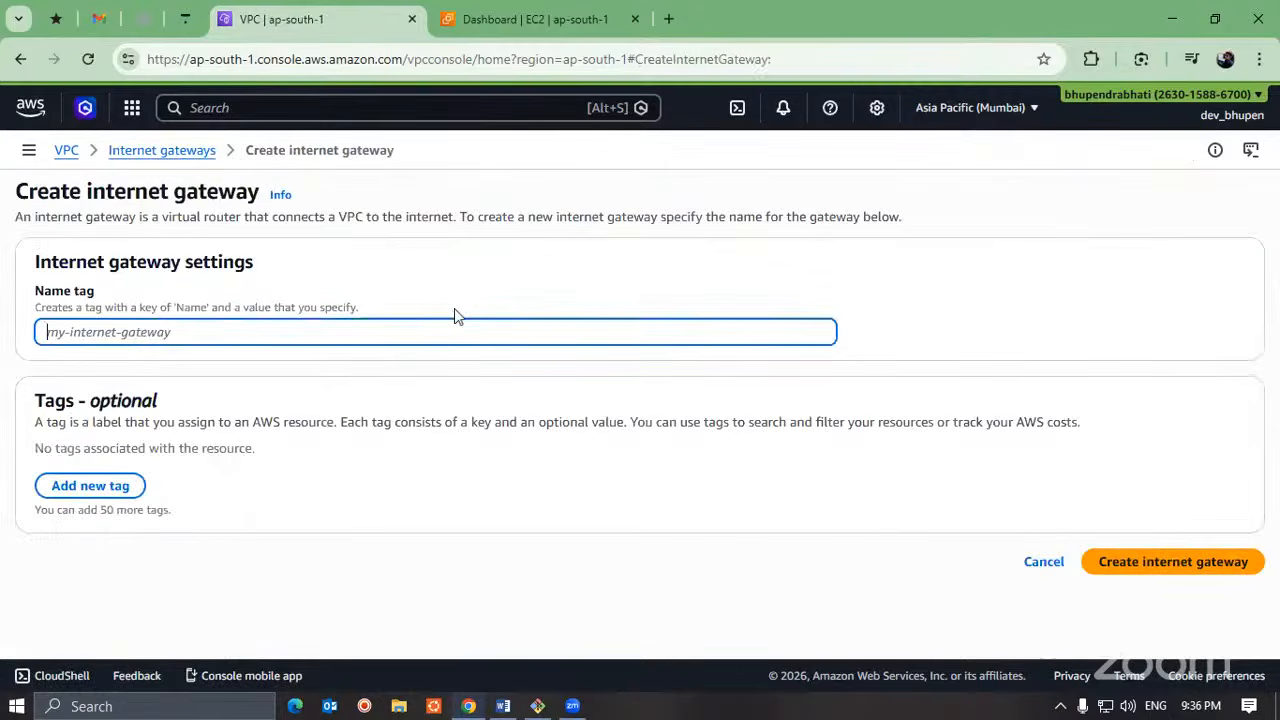
type("a03-ig")
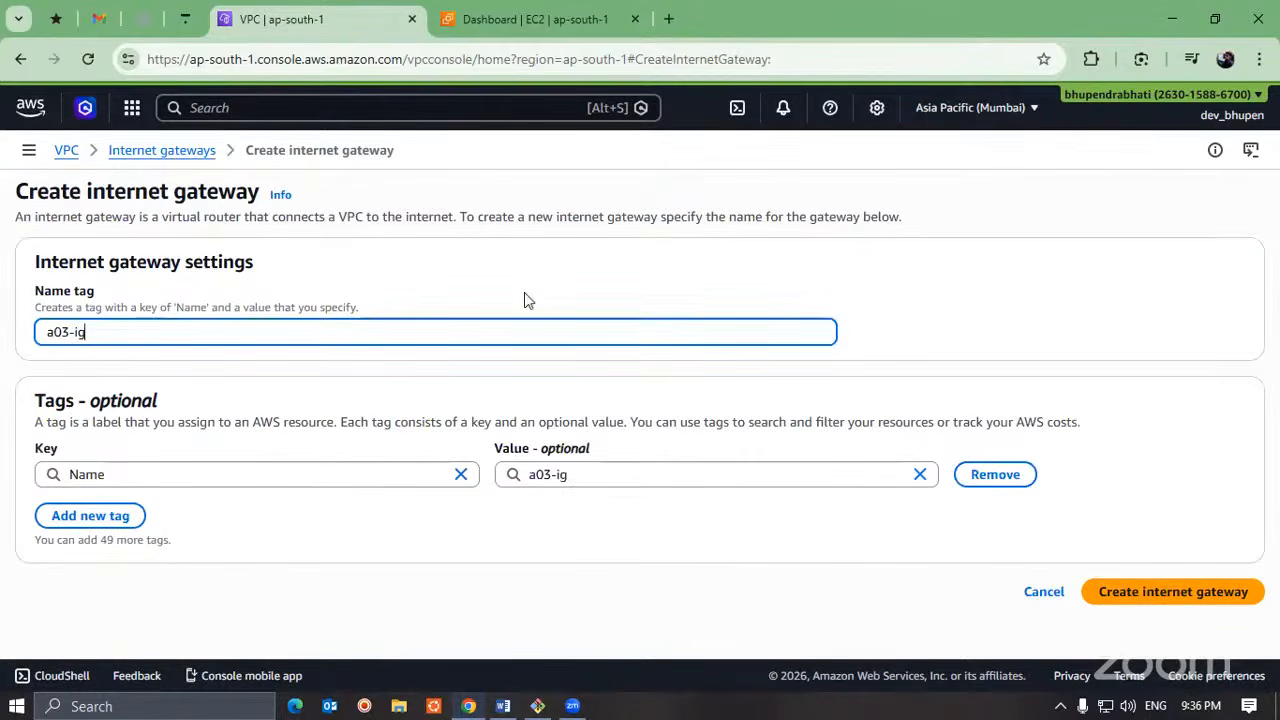
left_click(1188, 594)
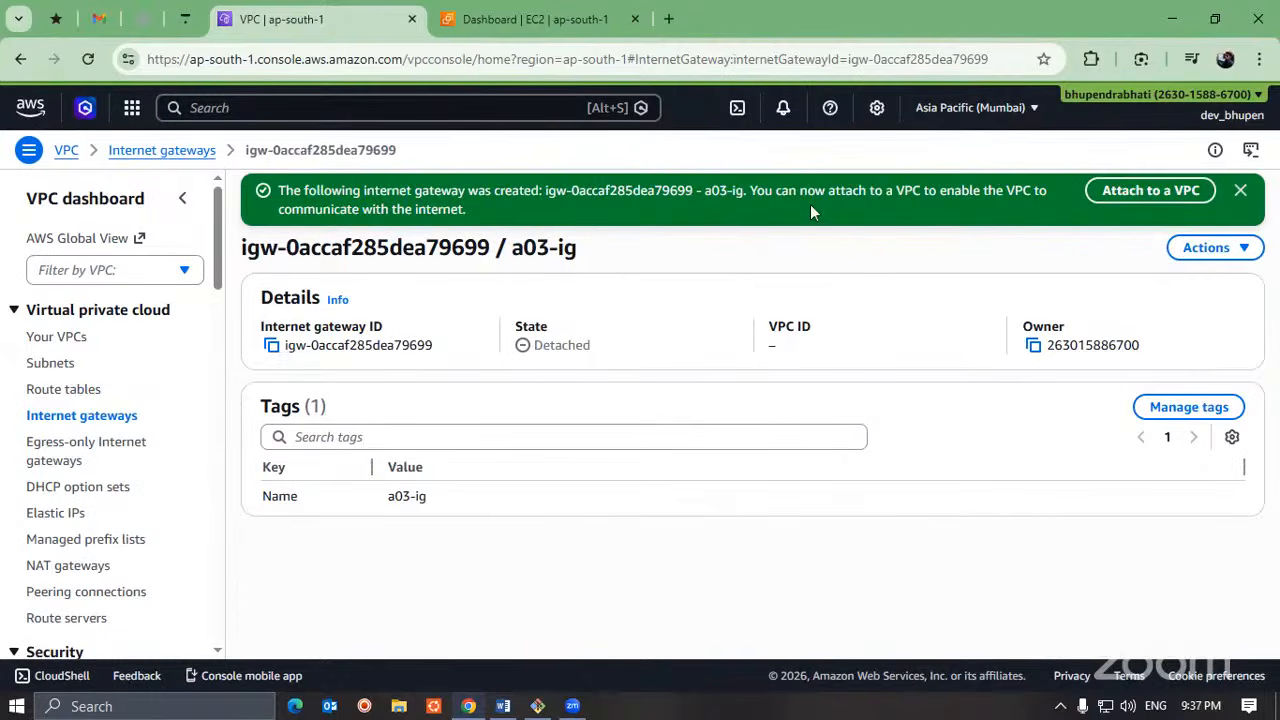
Attach the a03-ig gateway to a03-vpc, checking the equivalent AWS CLI command first.
left_click(1152, 192)
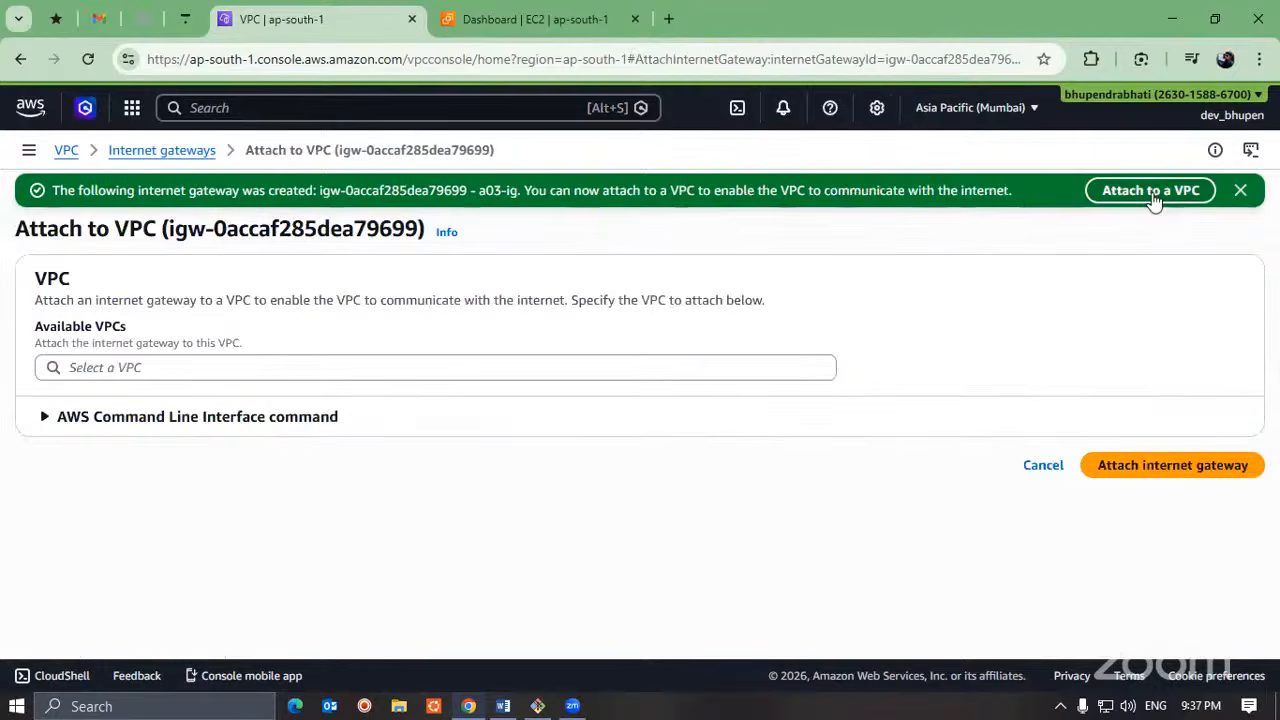
left_click(303, 371)
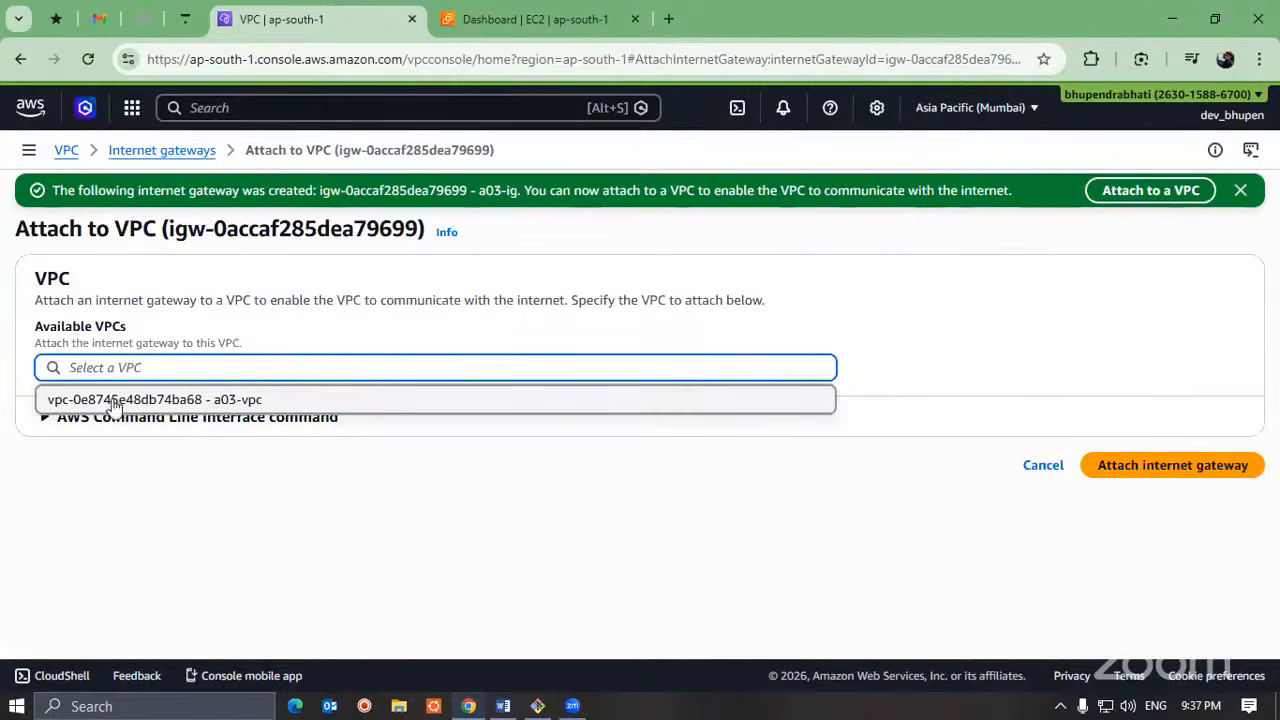
left_click(258, 401)
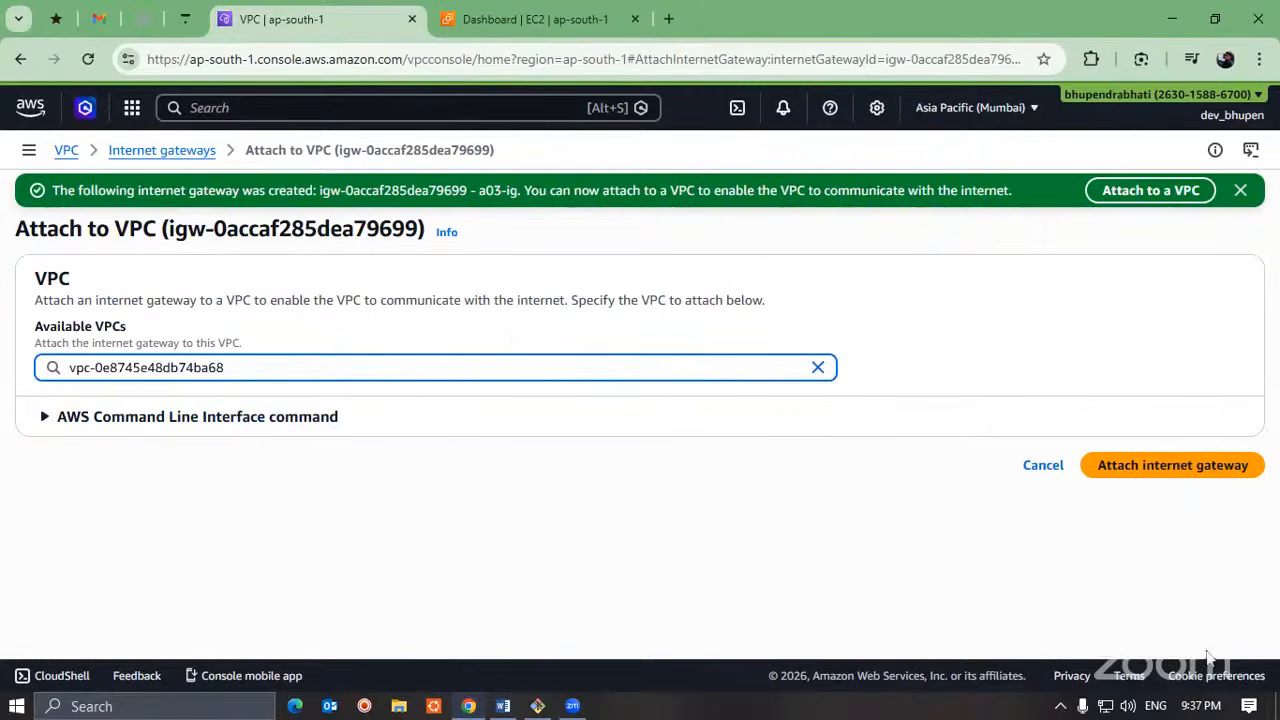
left_click(46, 421)
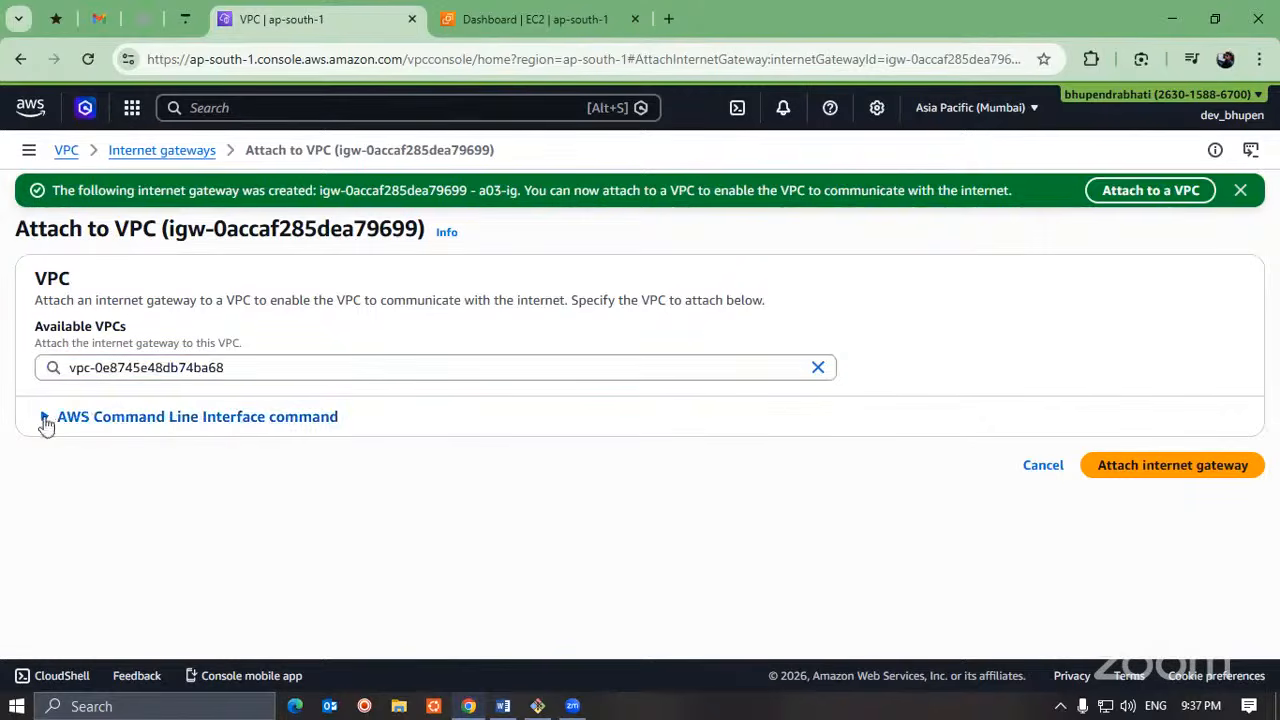
scroll(118, 508, "down", 1)
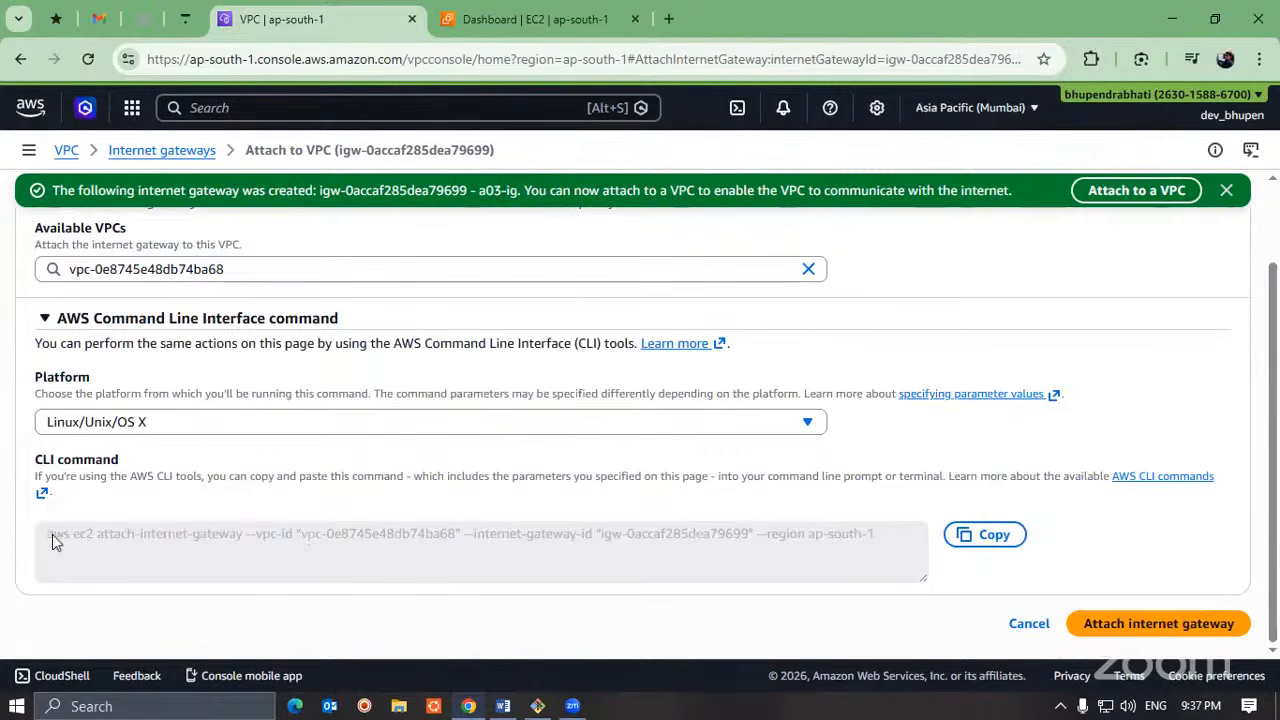
left_click_drag(52, 536, 880, 570)
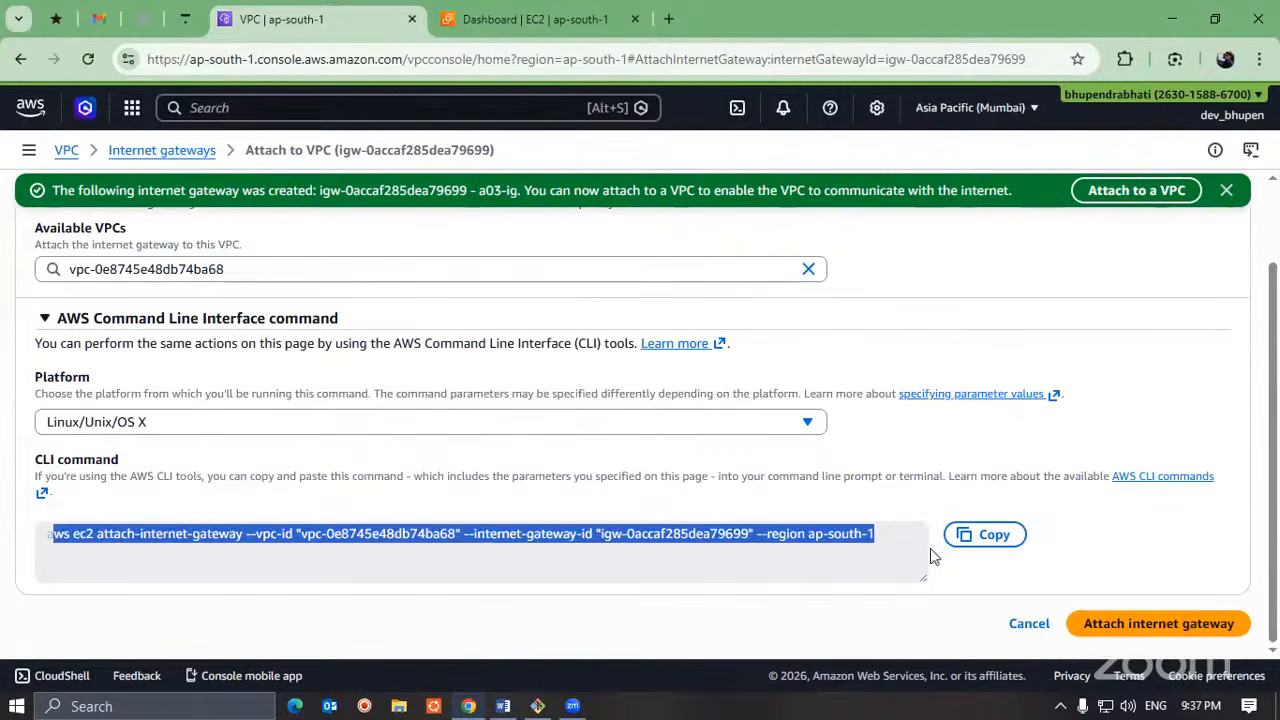
left_click(1158, 624)
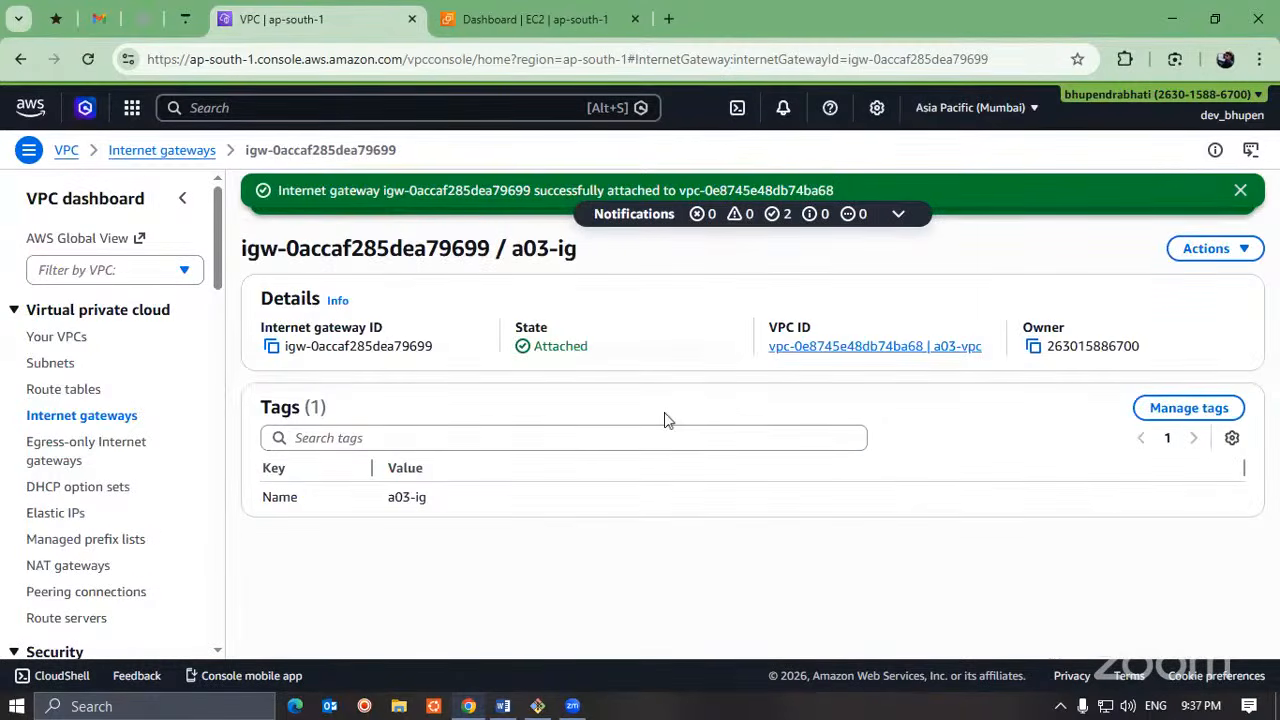
Scroll the Word Steps guide to the 0.0.0.0/0 internet-gateway routing section, then return to Chrome.
key("alt+Tab")
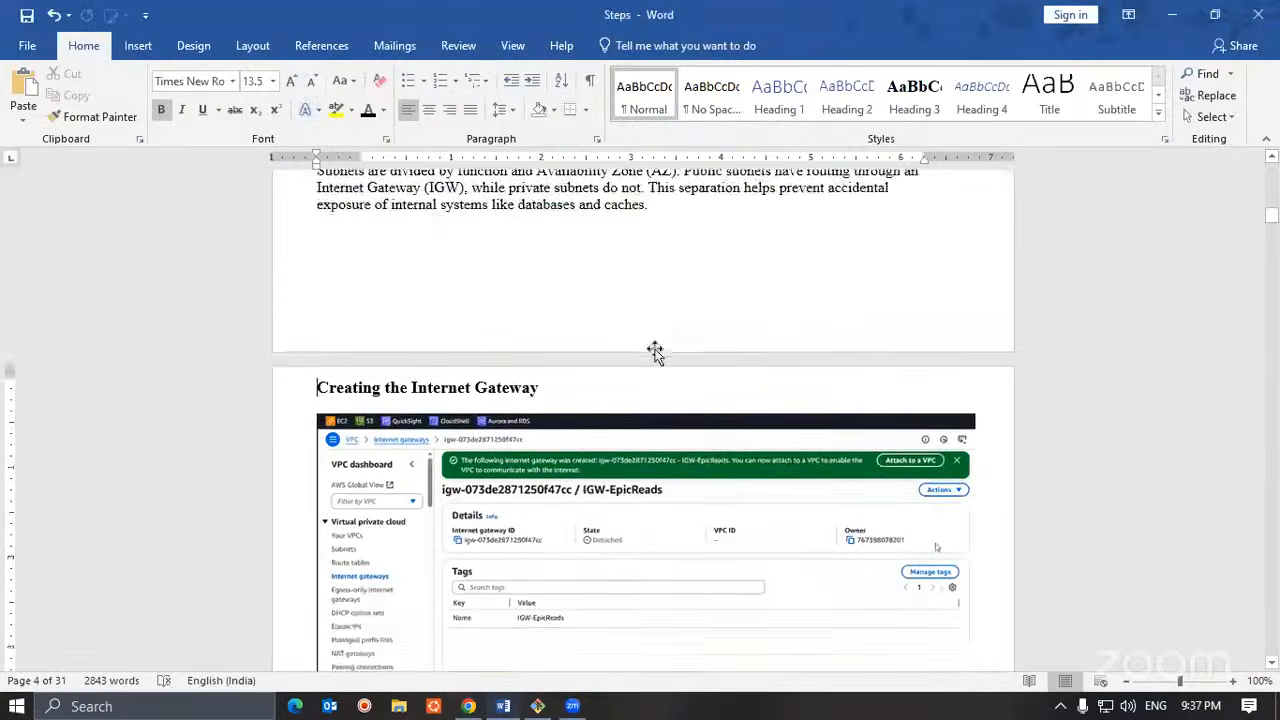
key("ctrl+v")
scroll(620, 355, "down", 4)
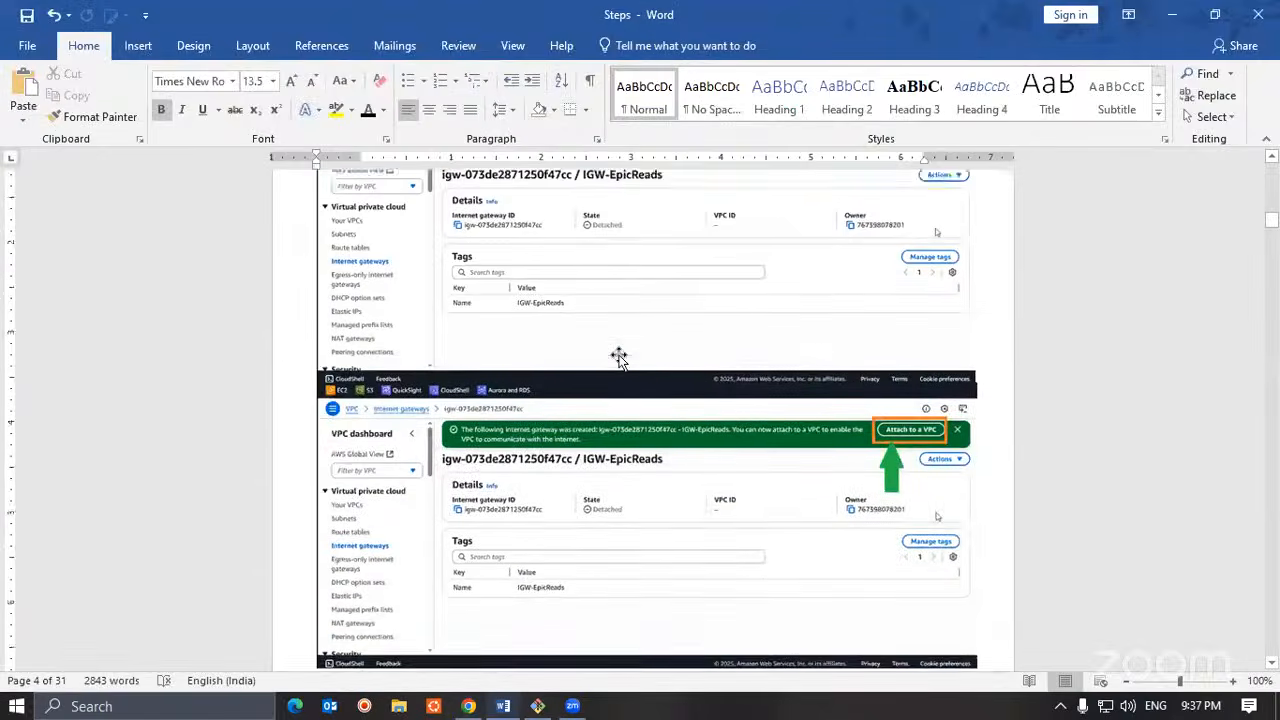
scroll(619, 357, "down", 4)
scroll(780, 463, "down", 5)
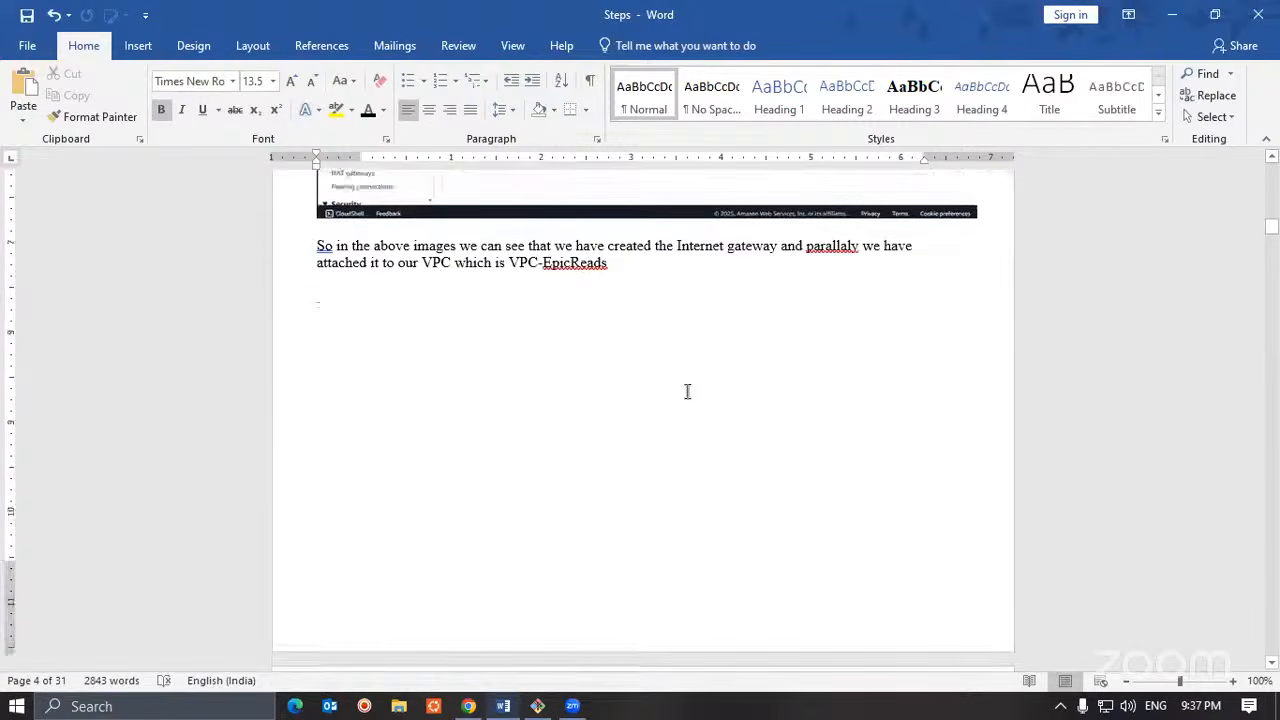
scroll(687, 391, "down", 6)
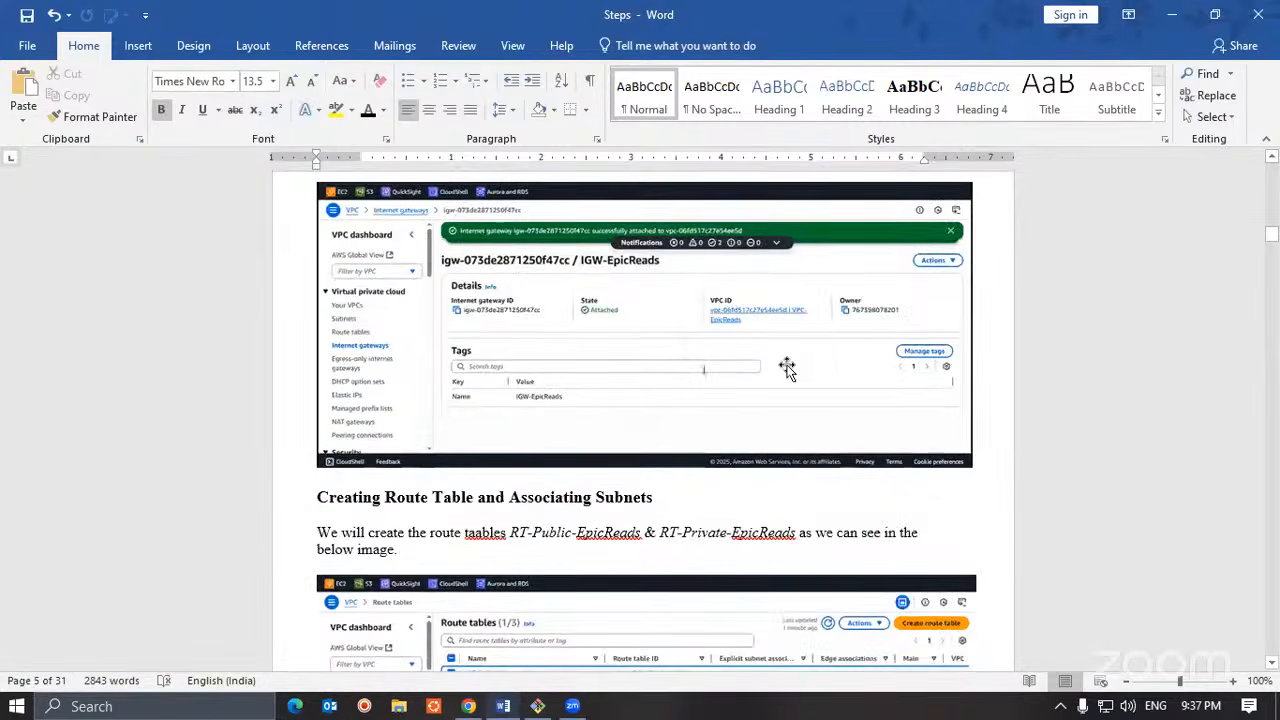
scroll(690, 390, "down", 4)
scroll(612, 418, "down", 2)
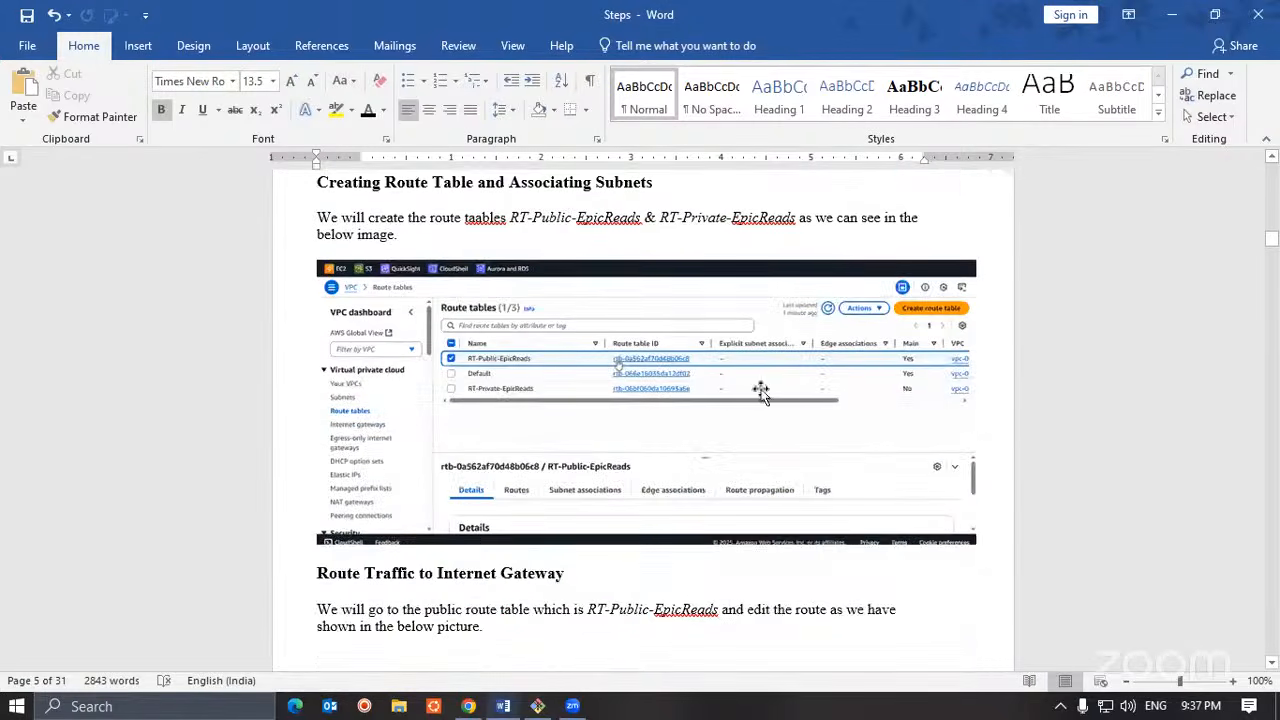
scroll(757, 391, "down", 10)
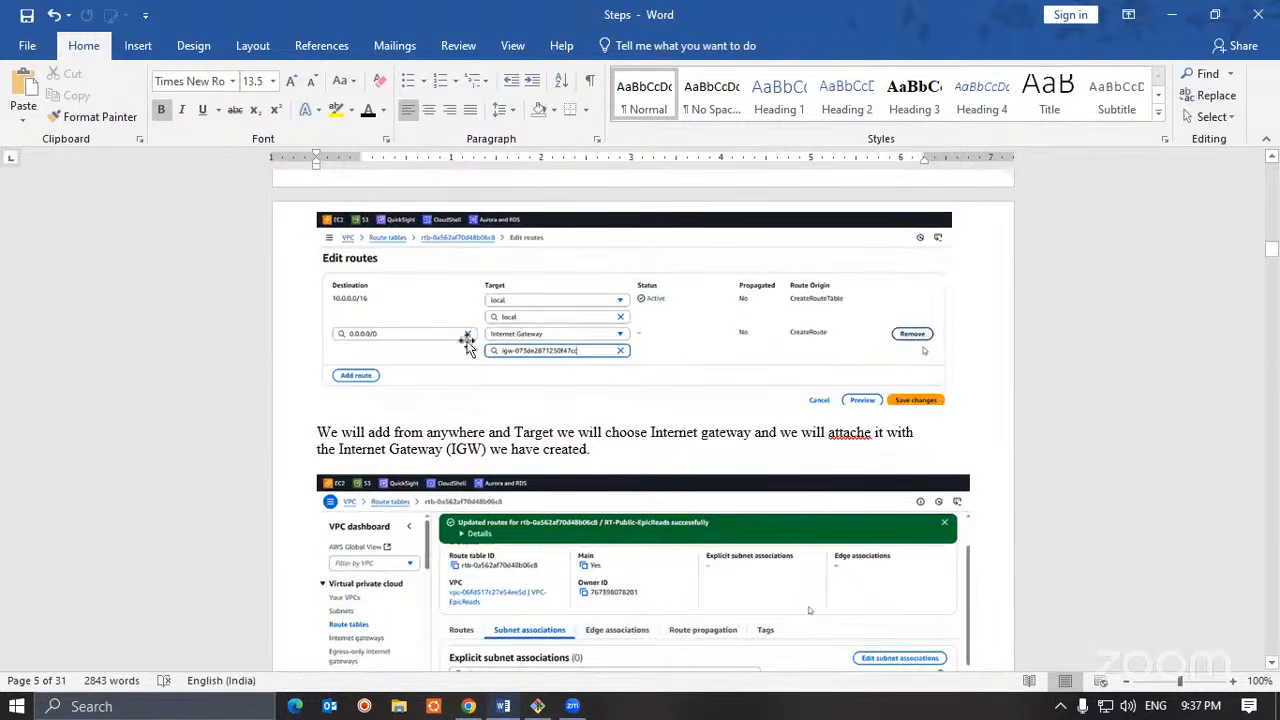
left_click(468, 706)
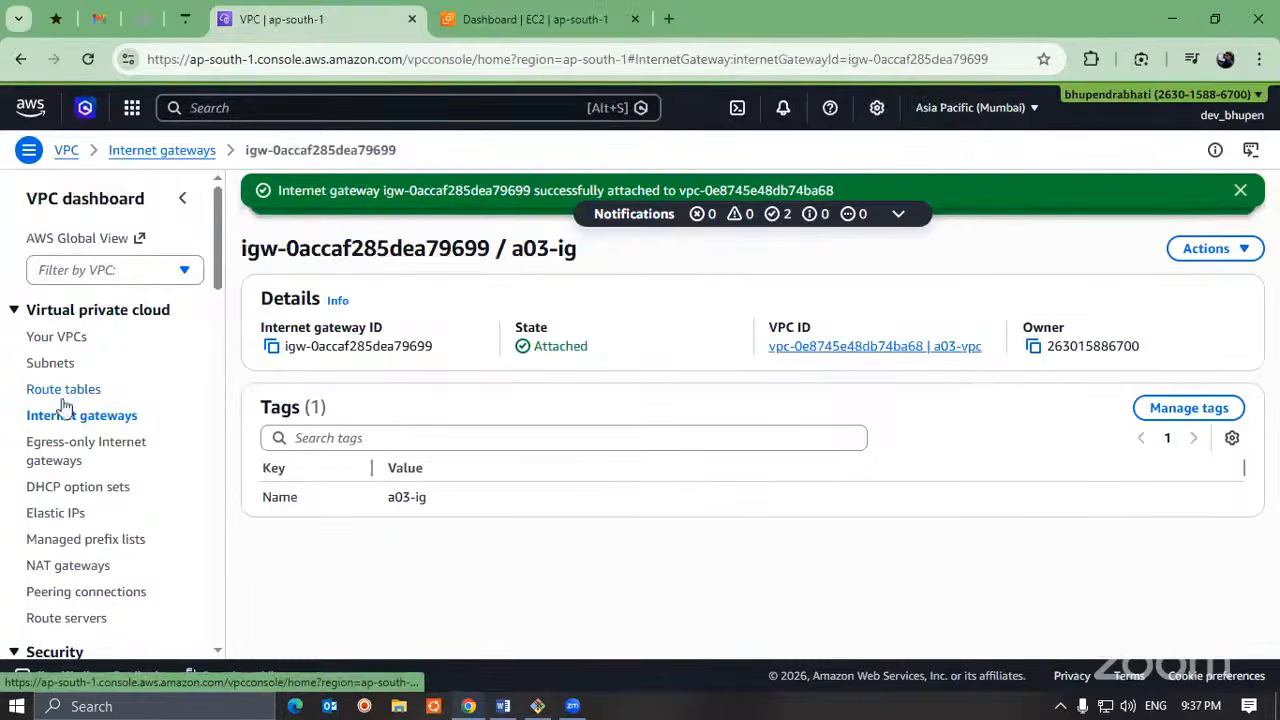
Open the route tables list and select the a03-rt route table.
left_click(64, 390)
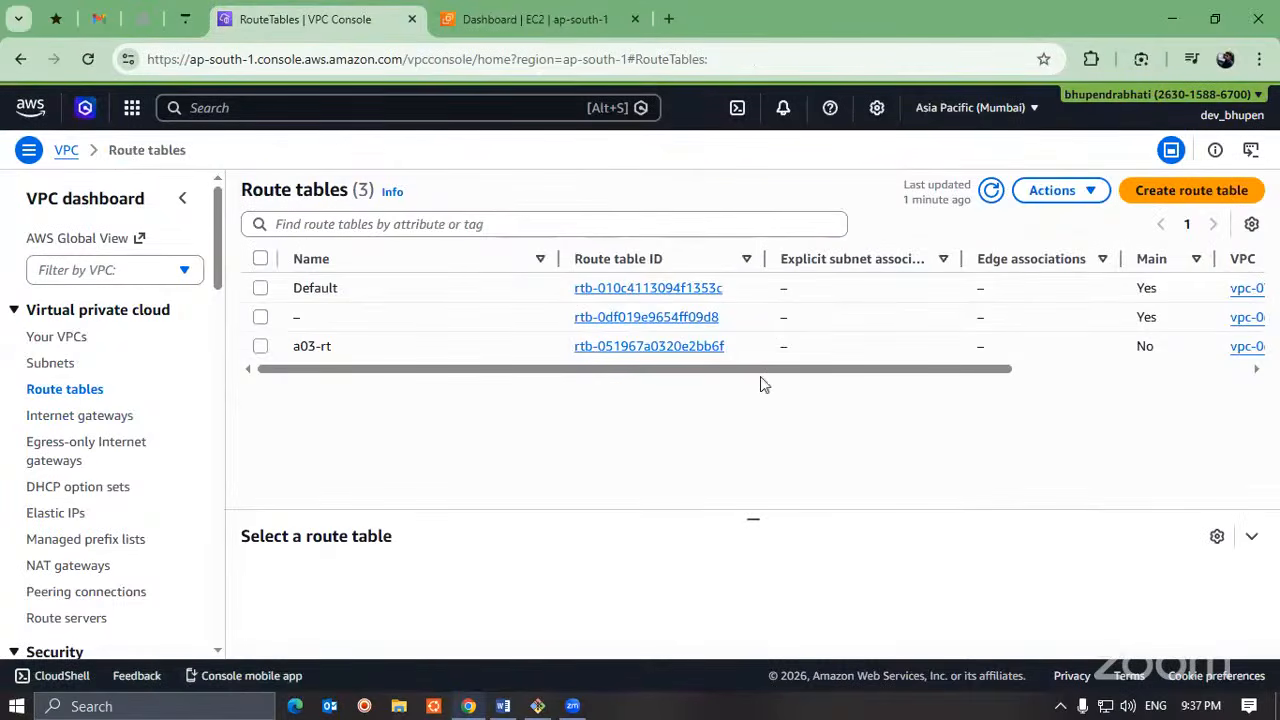
left_click_drag(780, 370, 1050, 385)
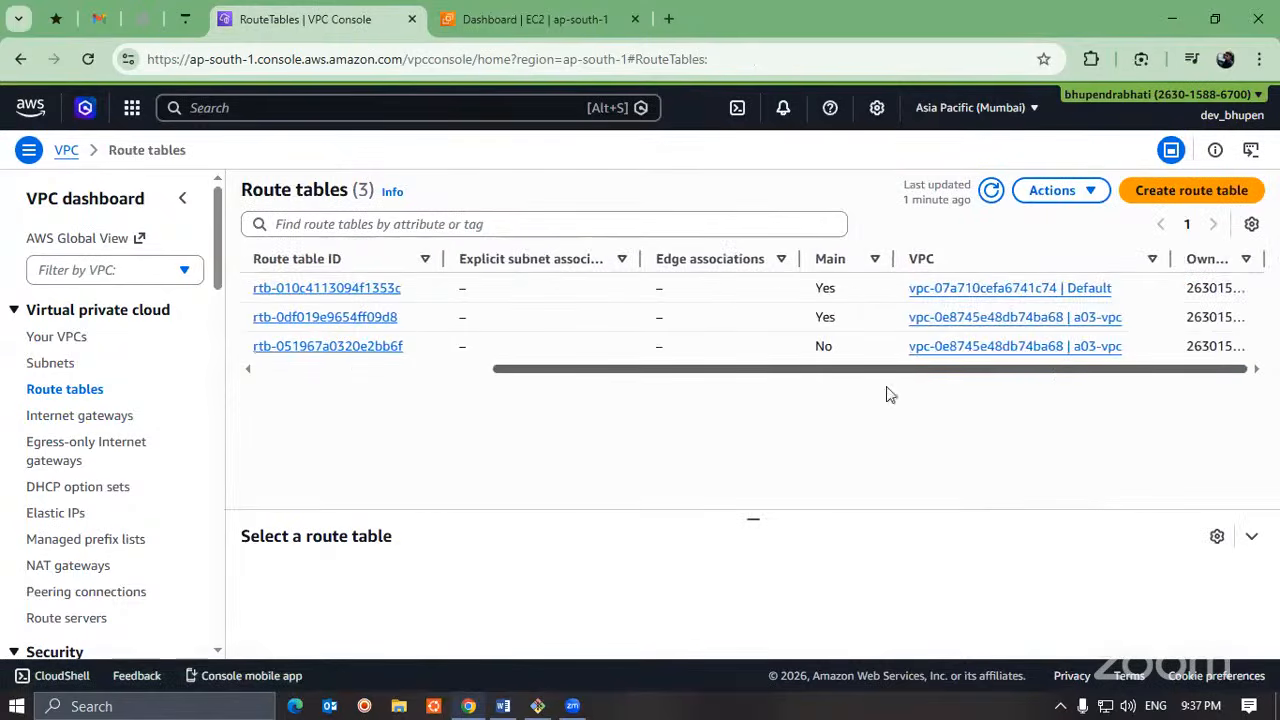
left_click_drag(886, 393, 646, 403)
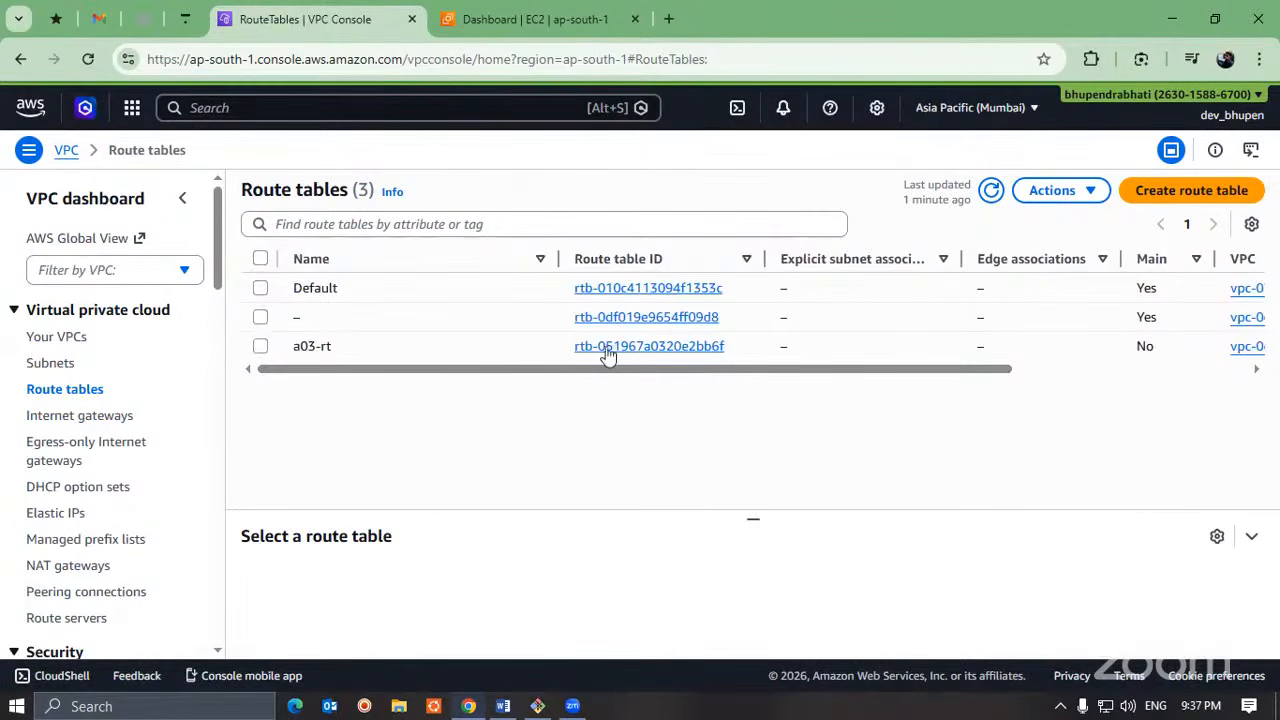
left_click_drag(720, 370, 341, 371)
left_click(659, 350)
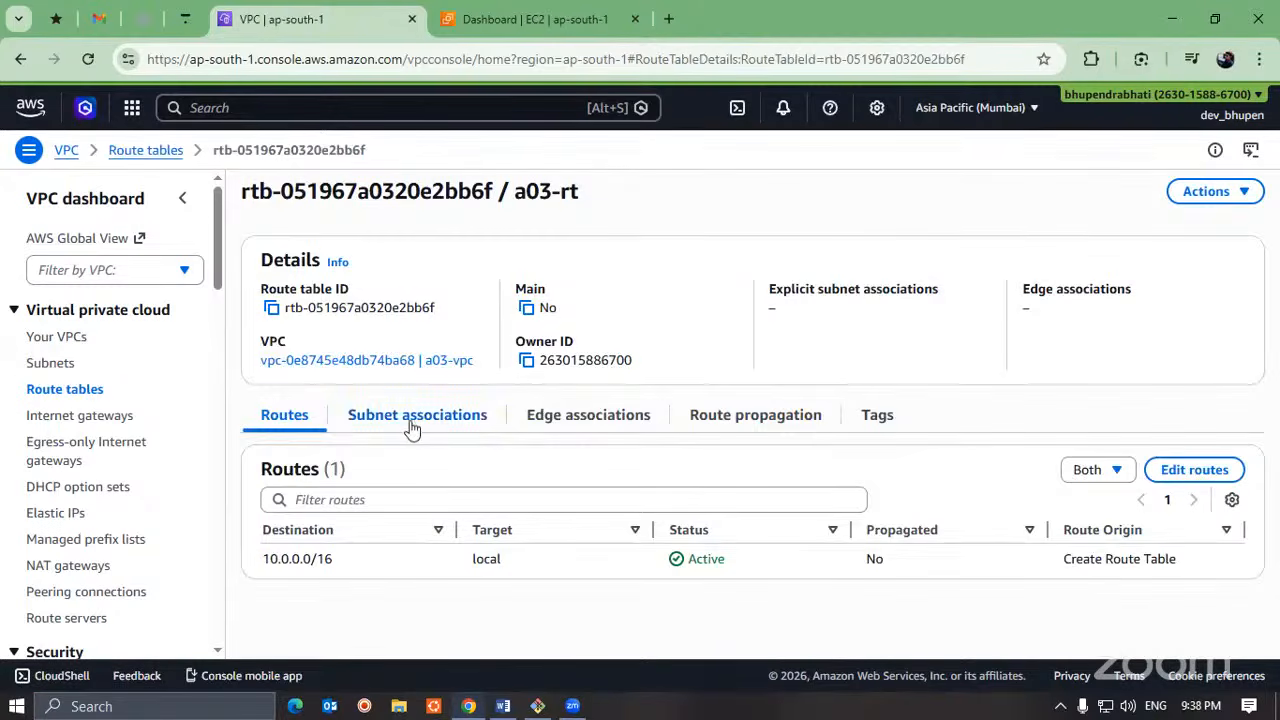
Add a route sending 0.0.0.0/0 to the a03-ig internet gateway and save it.
left_click(1196, 472)
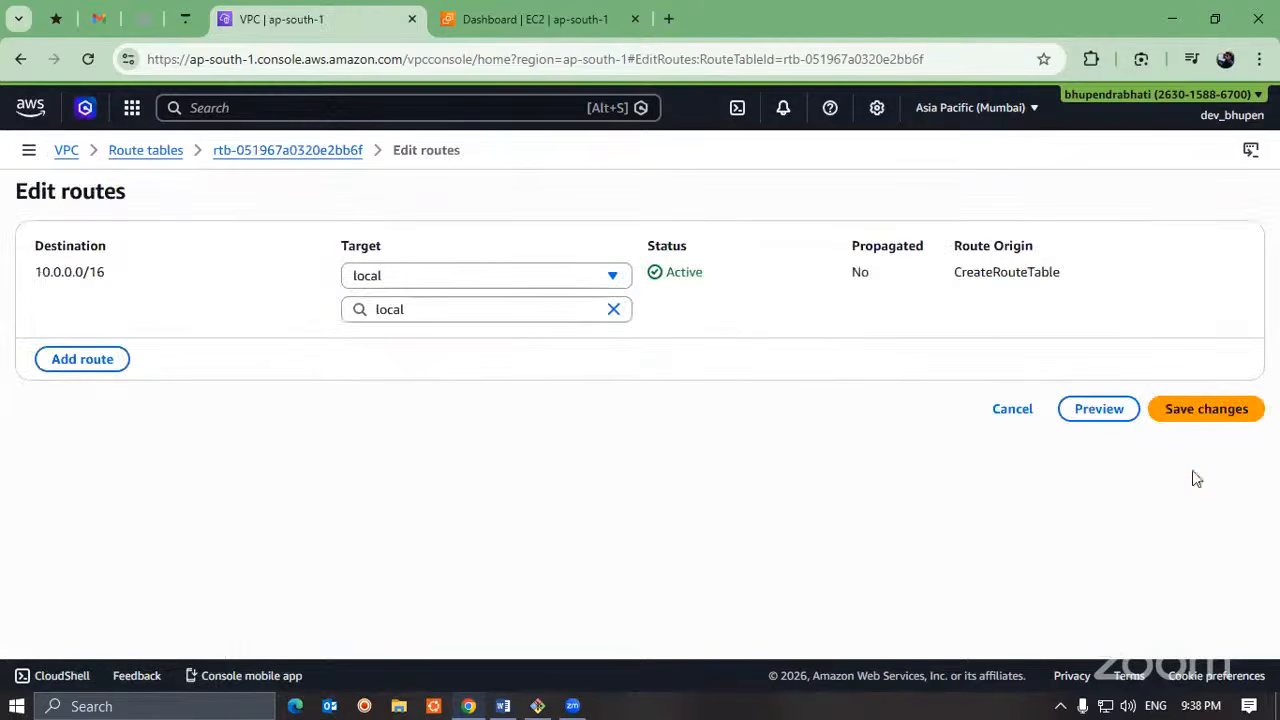
left_click(83, 367)
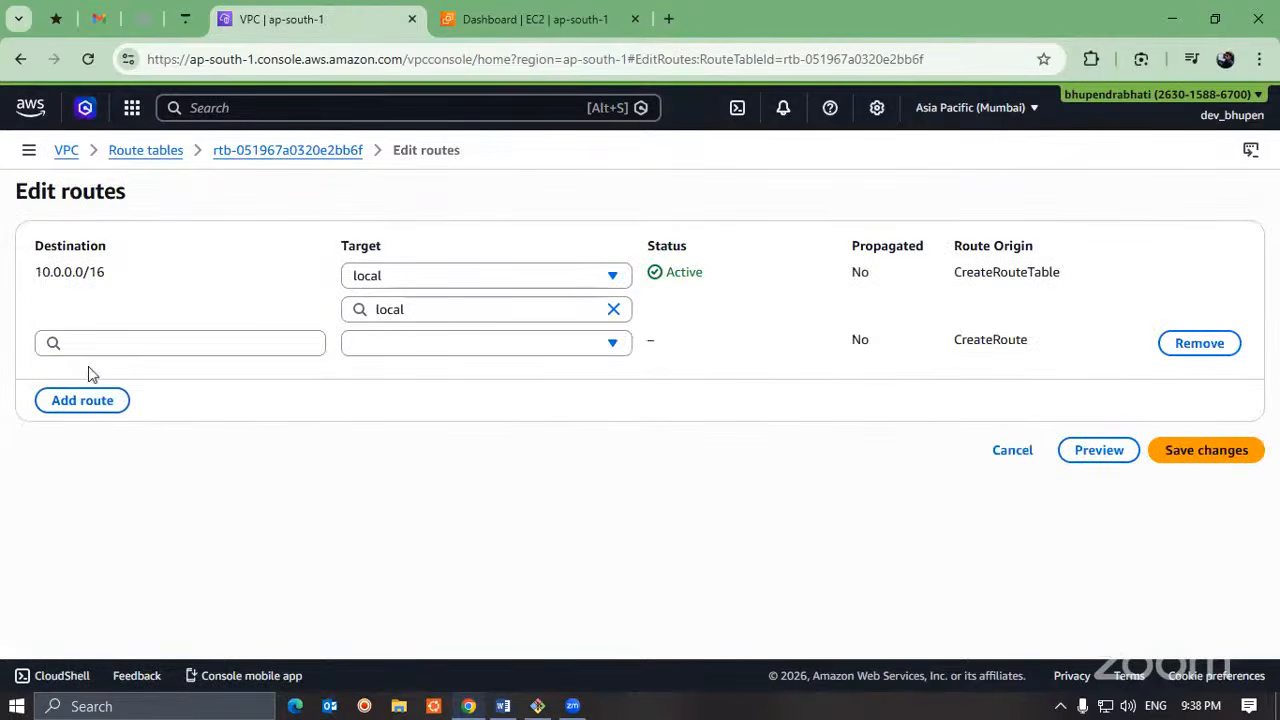
left_click(410, 344)
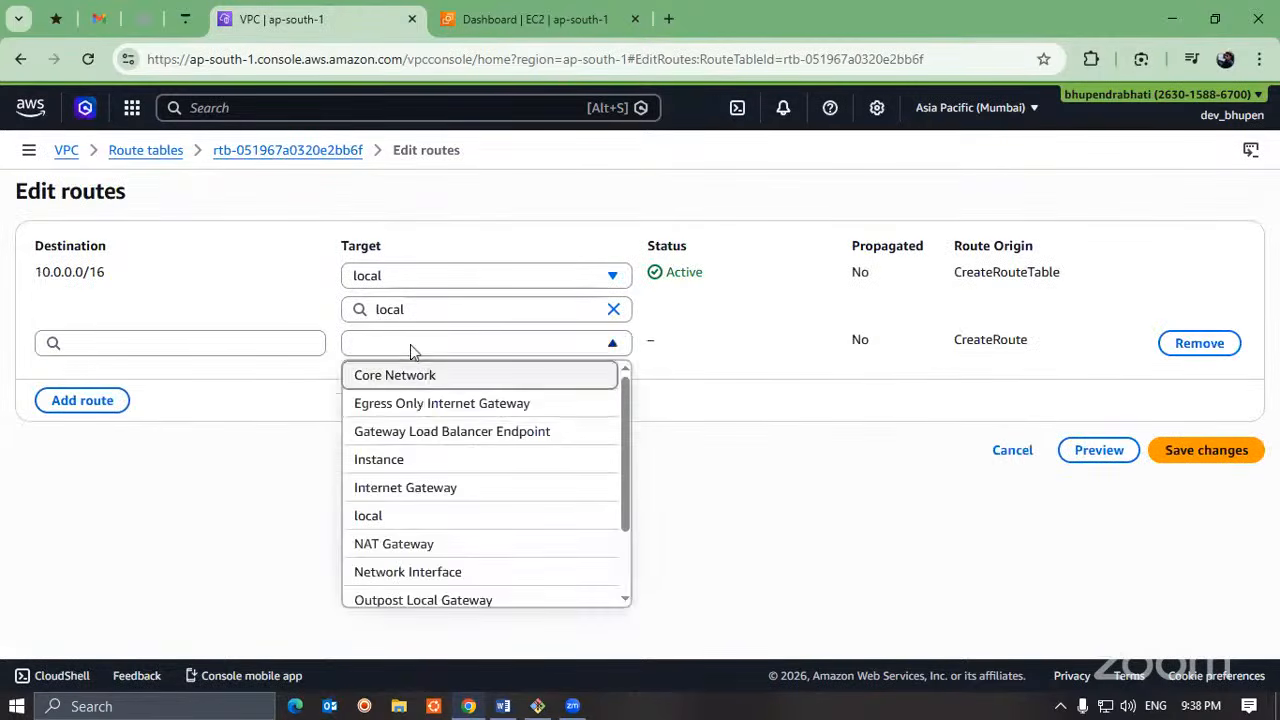
left_click(410, 488)
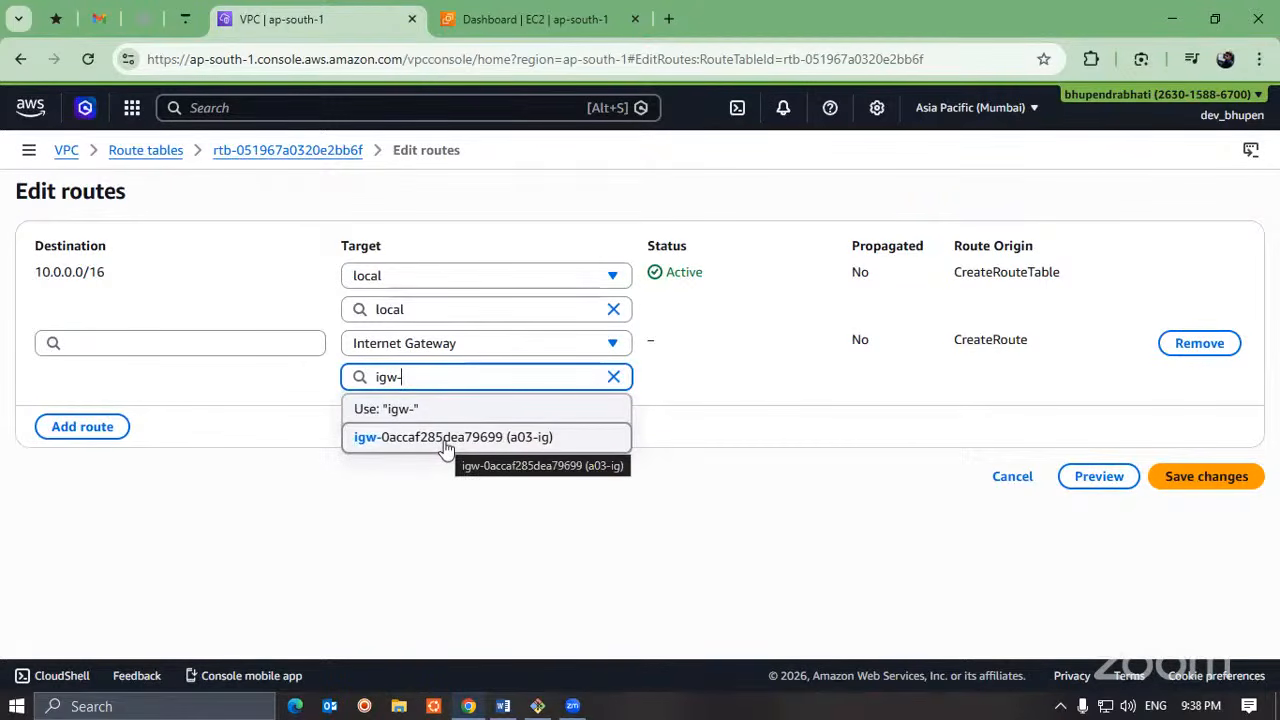
left_click(445, 440)
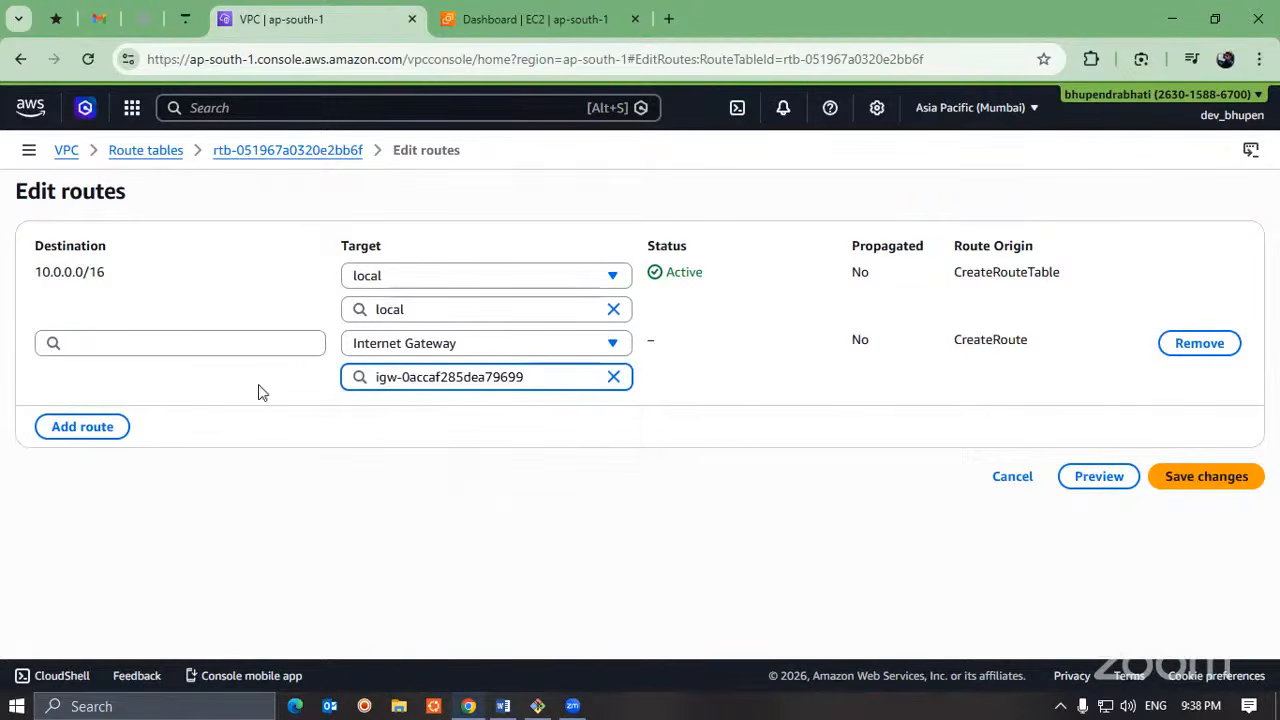
left_click(1202, 478)
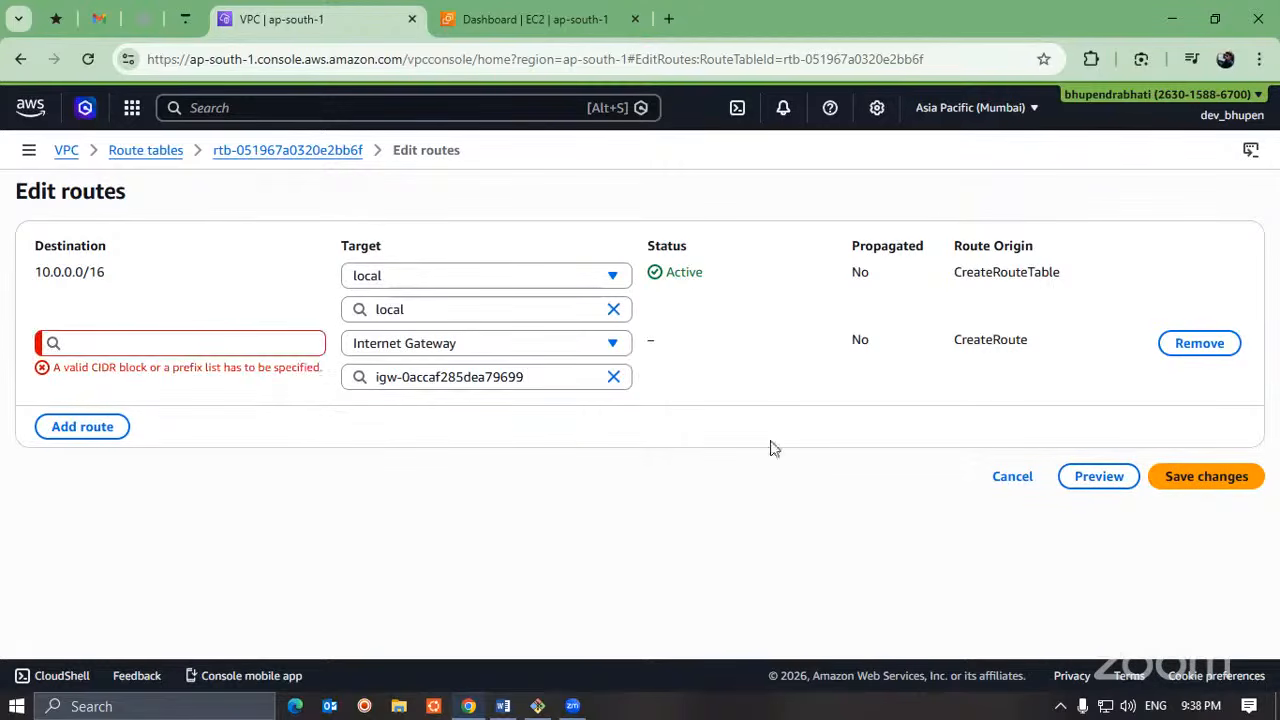
left_click(206, 343)
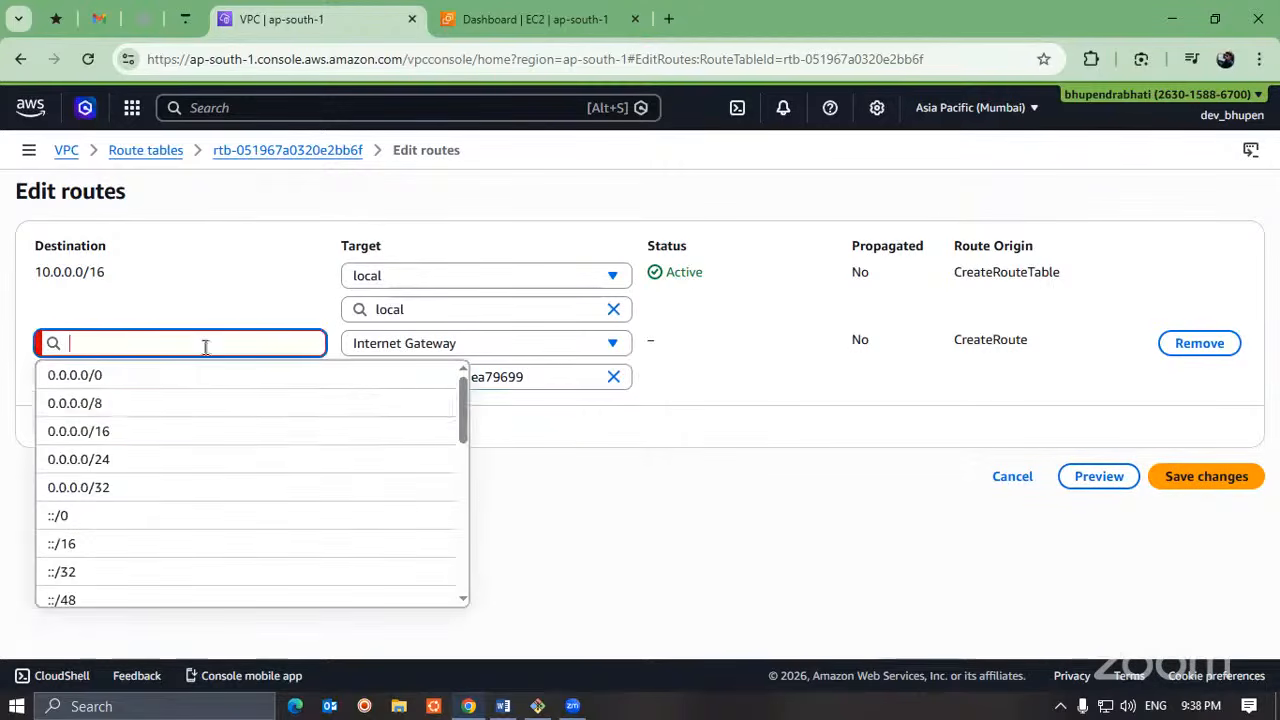
left_click(128, 386)
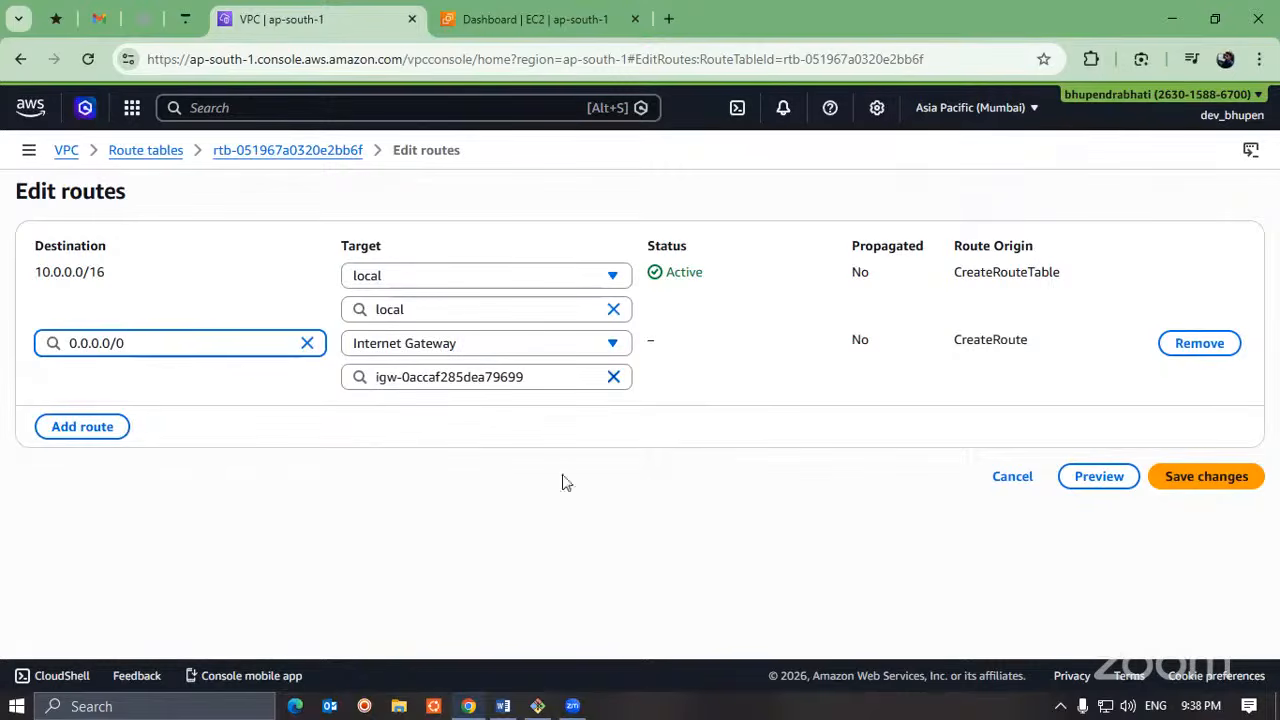
left_click(1207, 484)
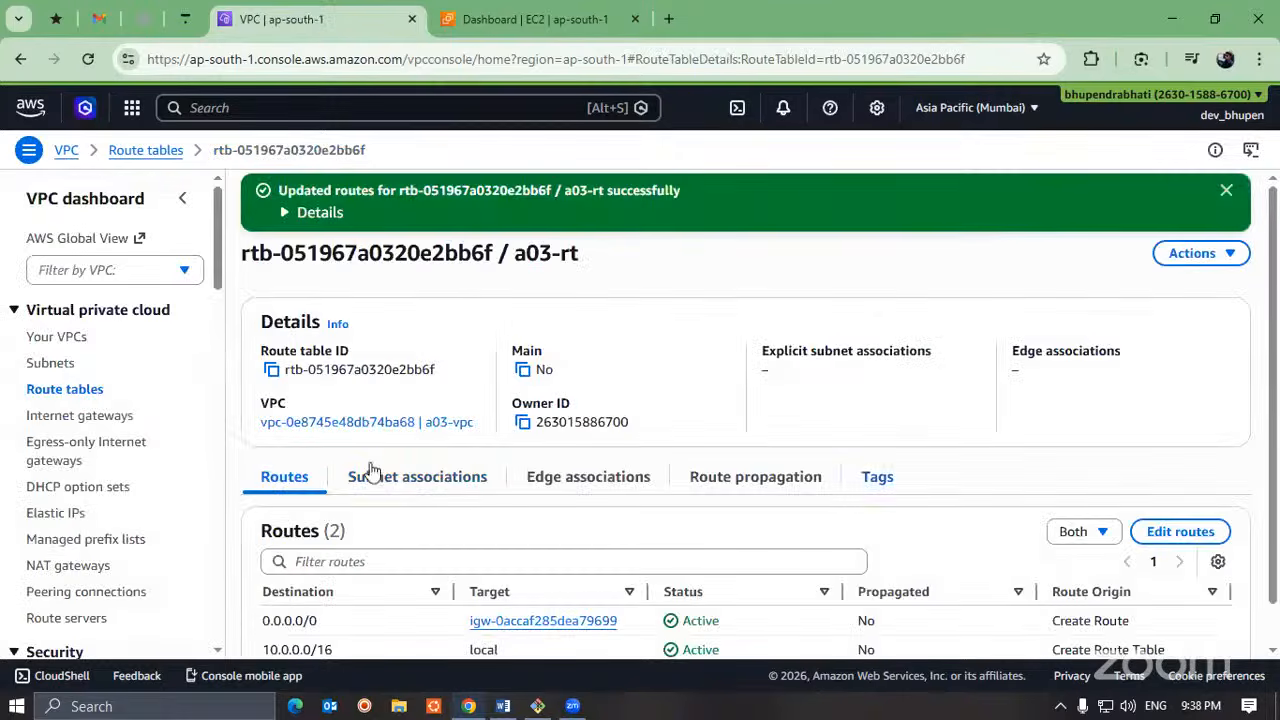
left_click(503, 706)
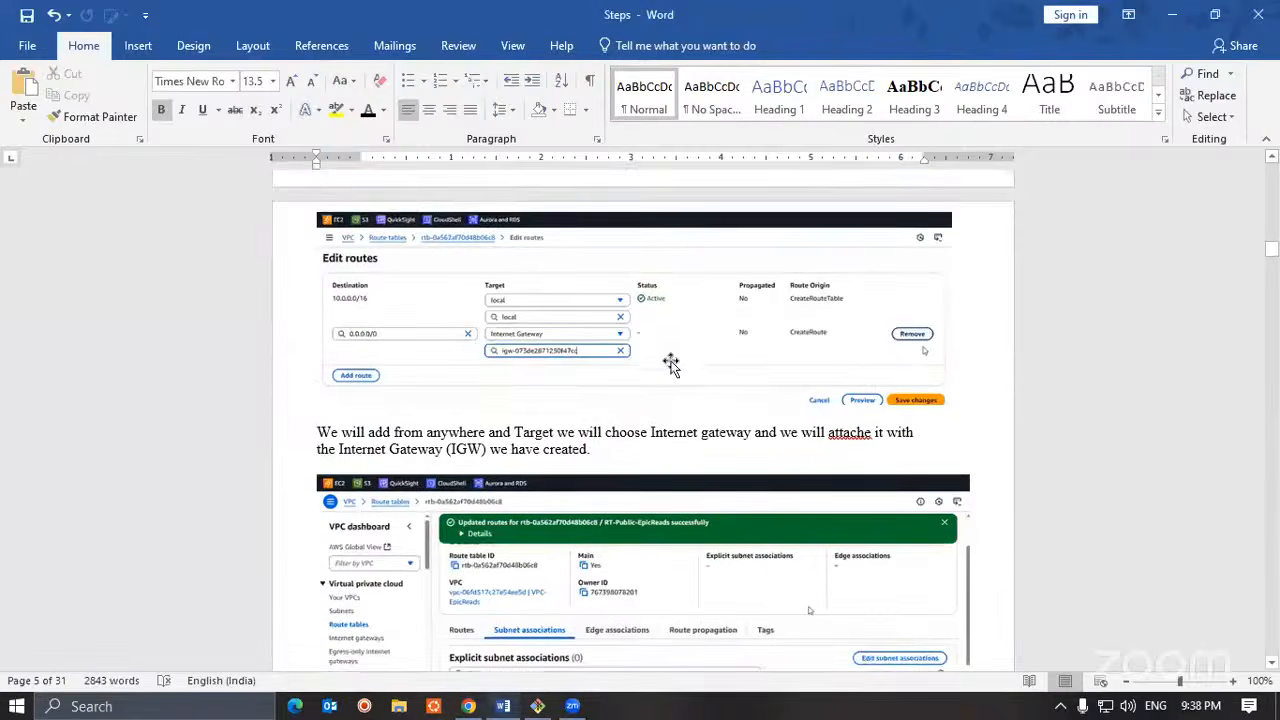
scroll(672, 362, "down", 1)
scroll(786, 329, "down", 3)
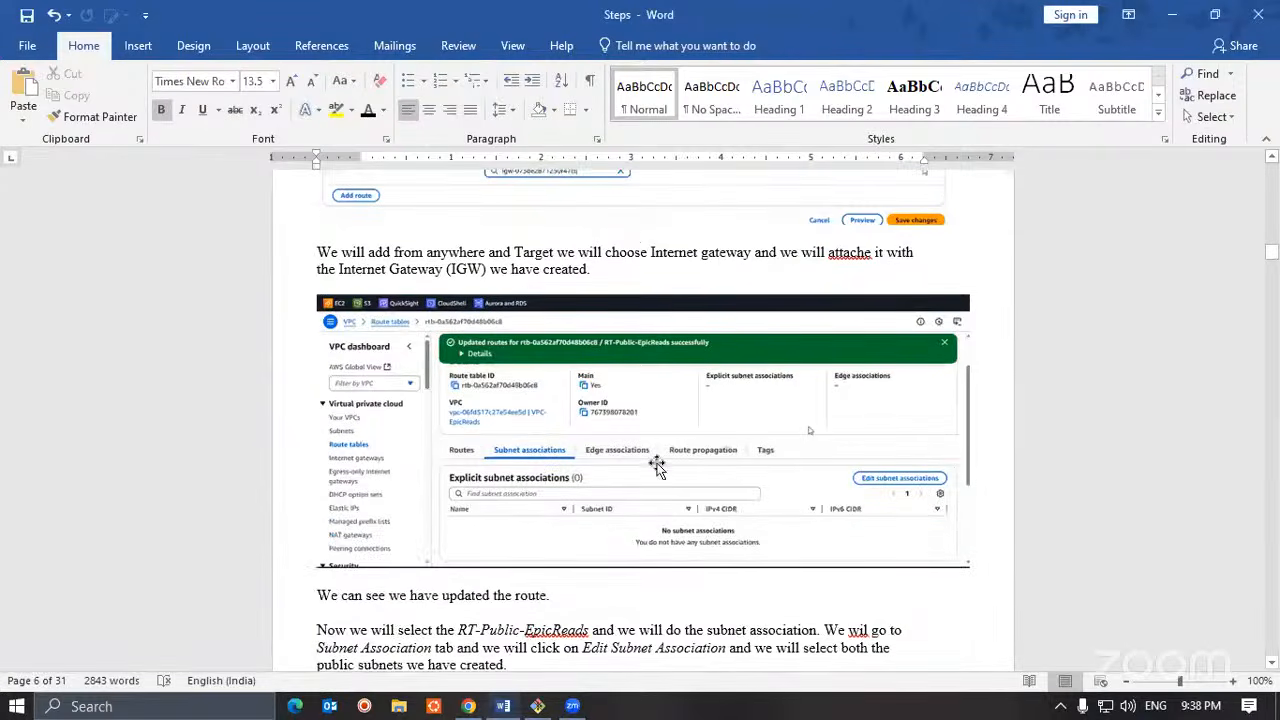
scroll(658, 467, "down", 1)
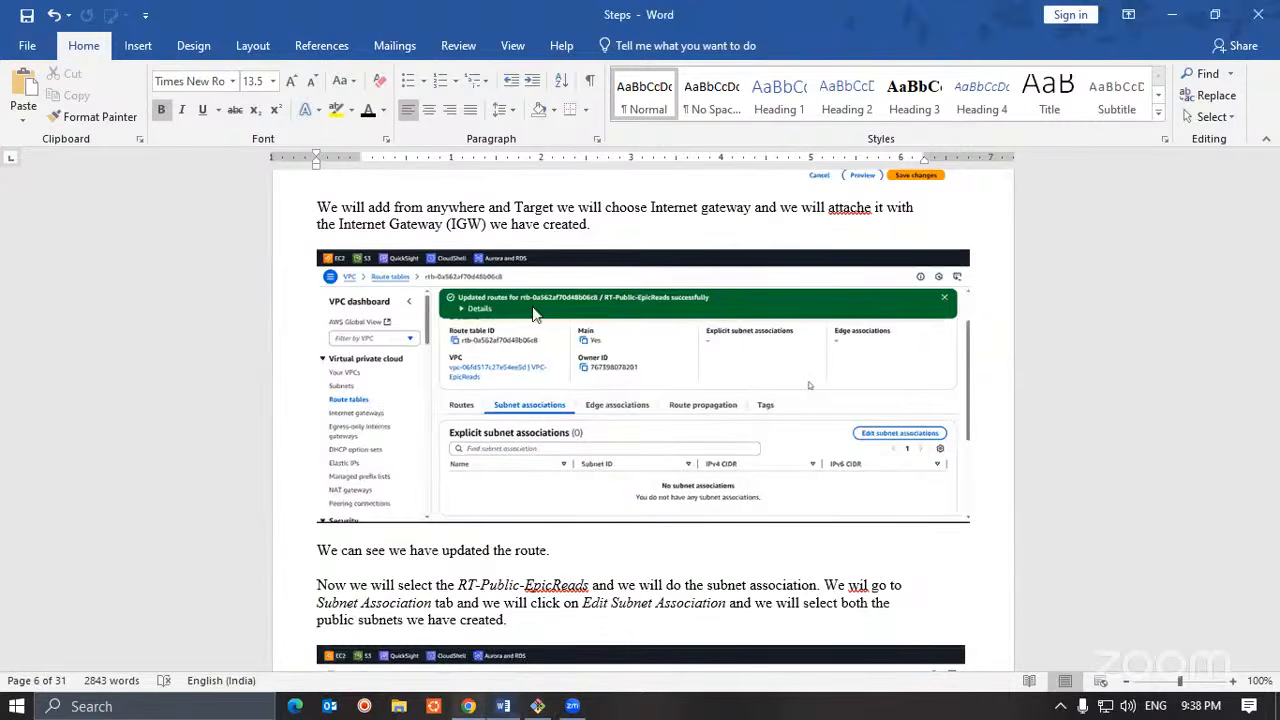
key("alt+Tab")
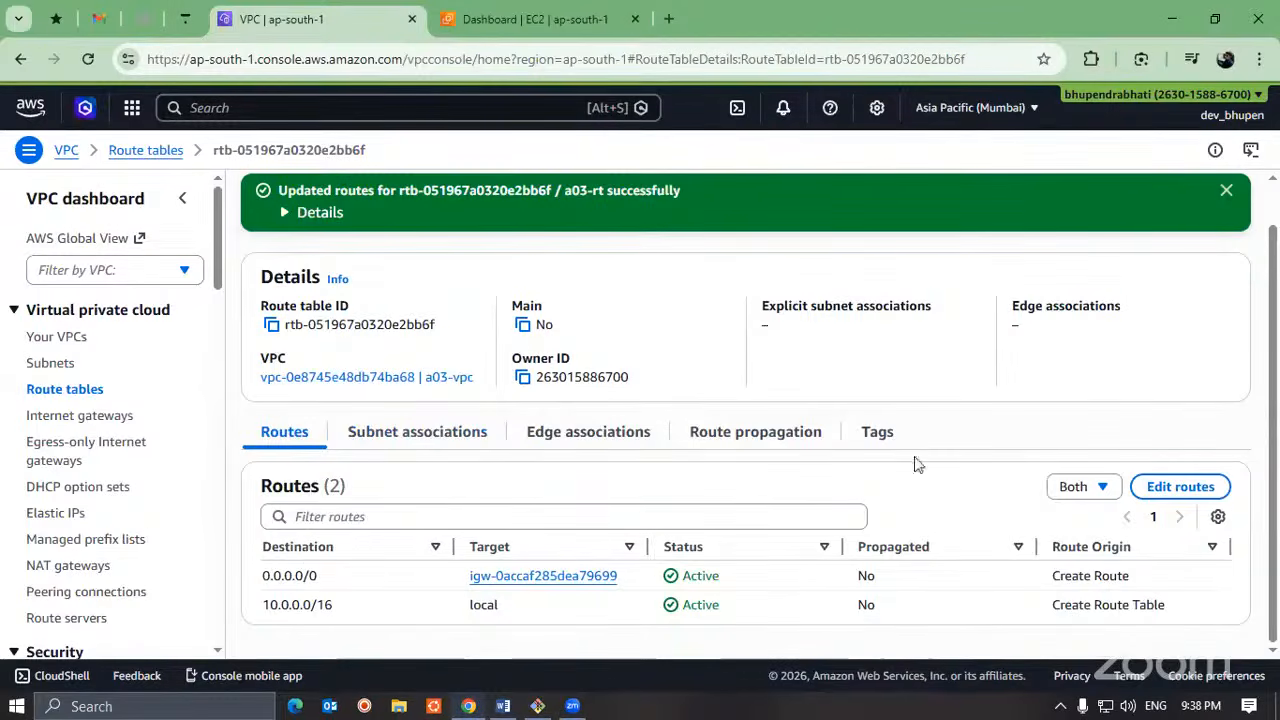
Tick a03-public01 and a03-public02 in a03-rt's subnet associations and save them.
left_click(408, 435)
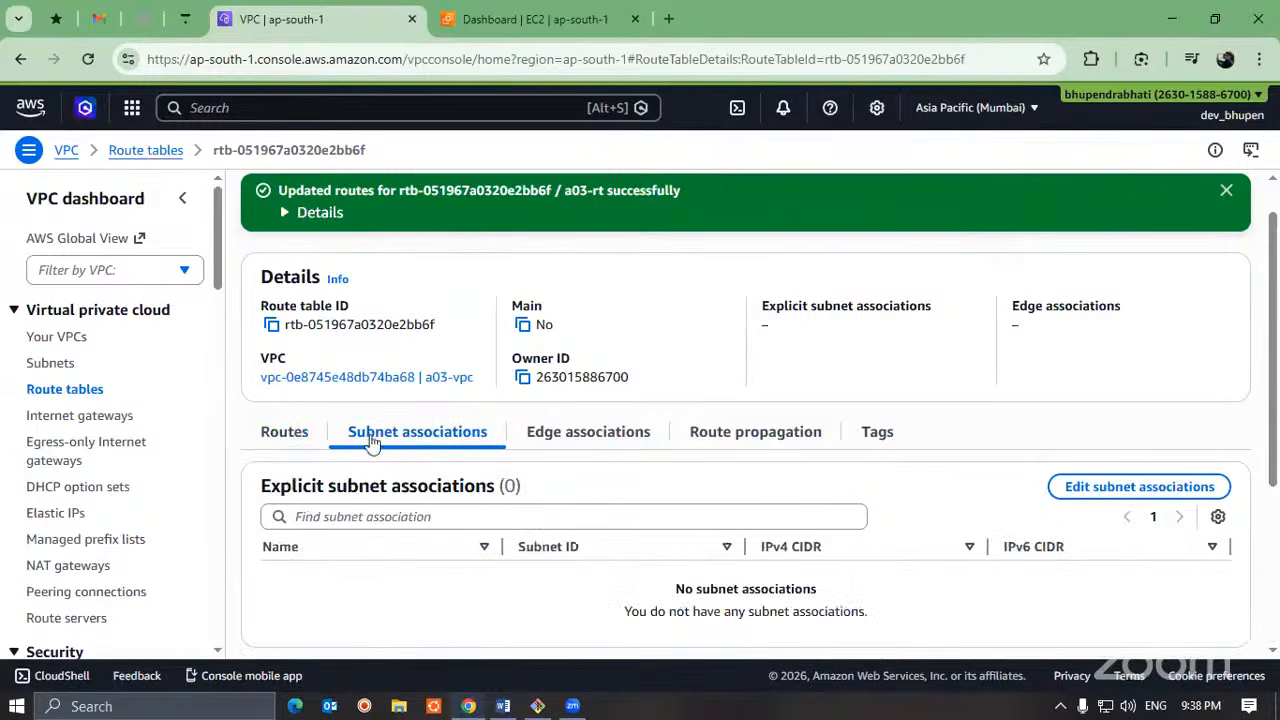
left_click(1140, 487)
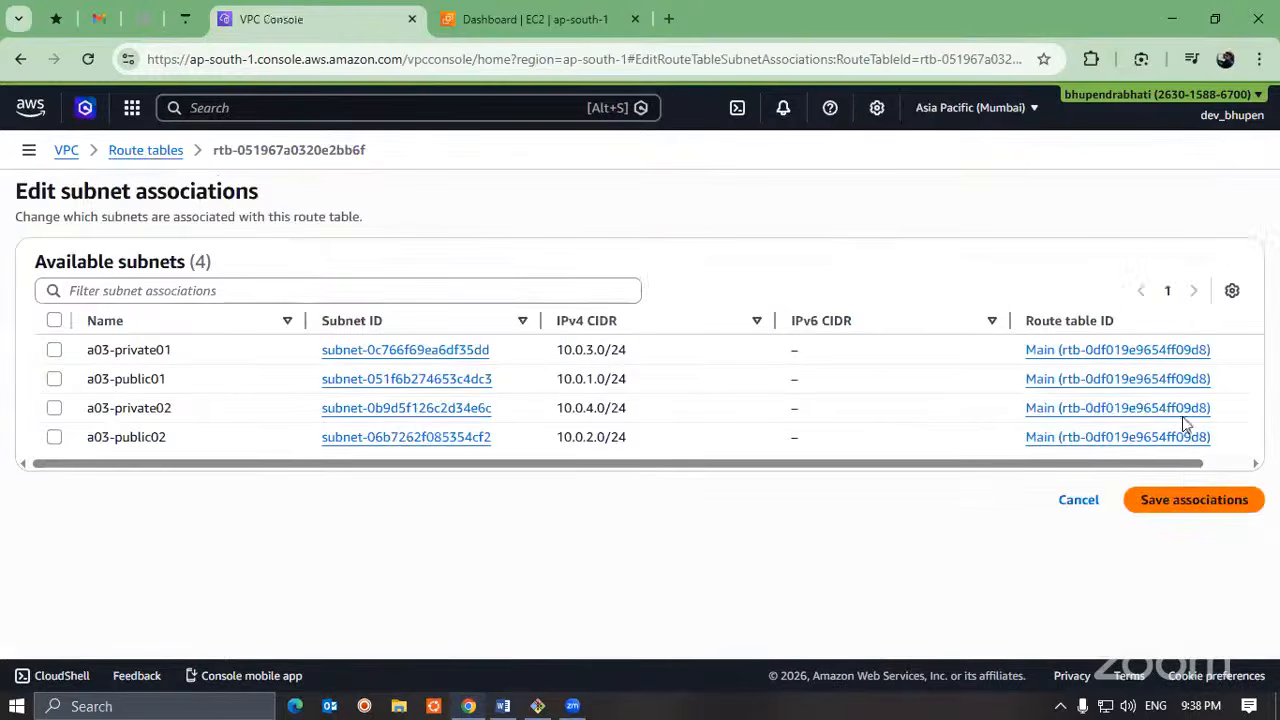
left_click(287, 323)
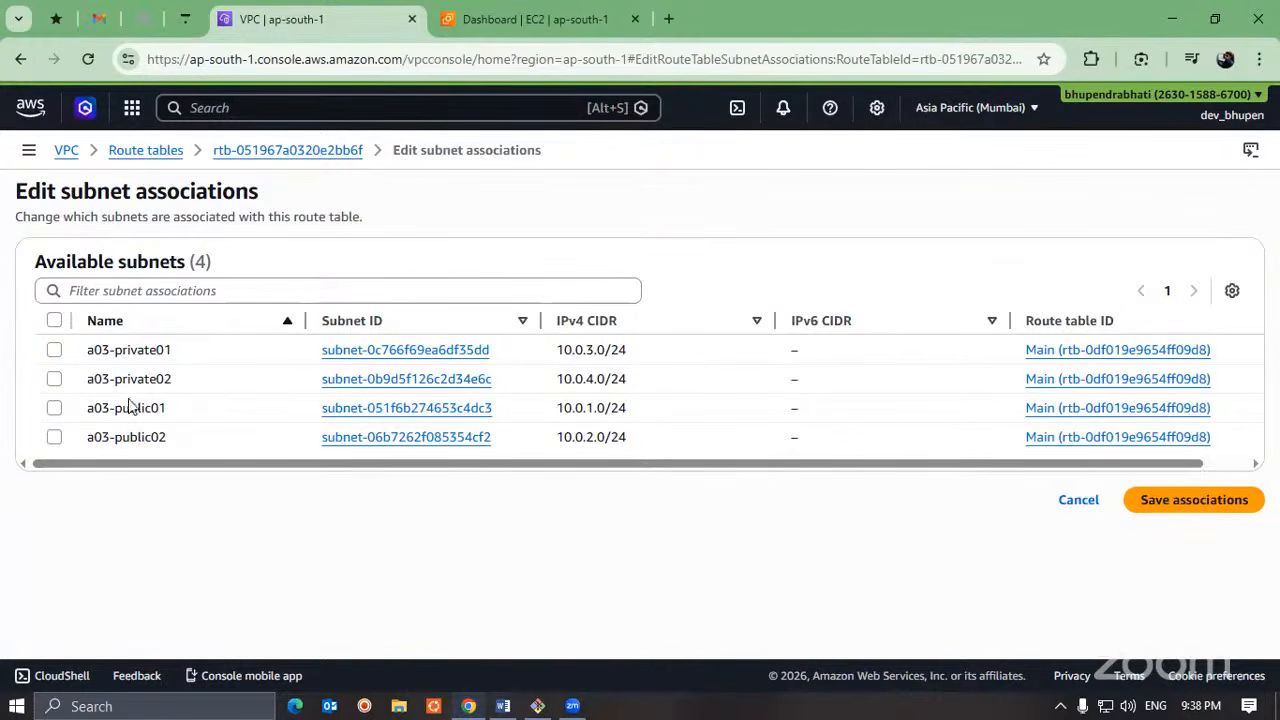
left_click(54, 410)
left_click(55, 437)
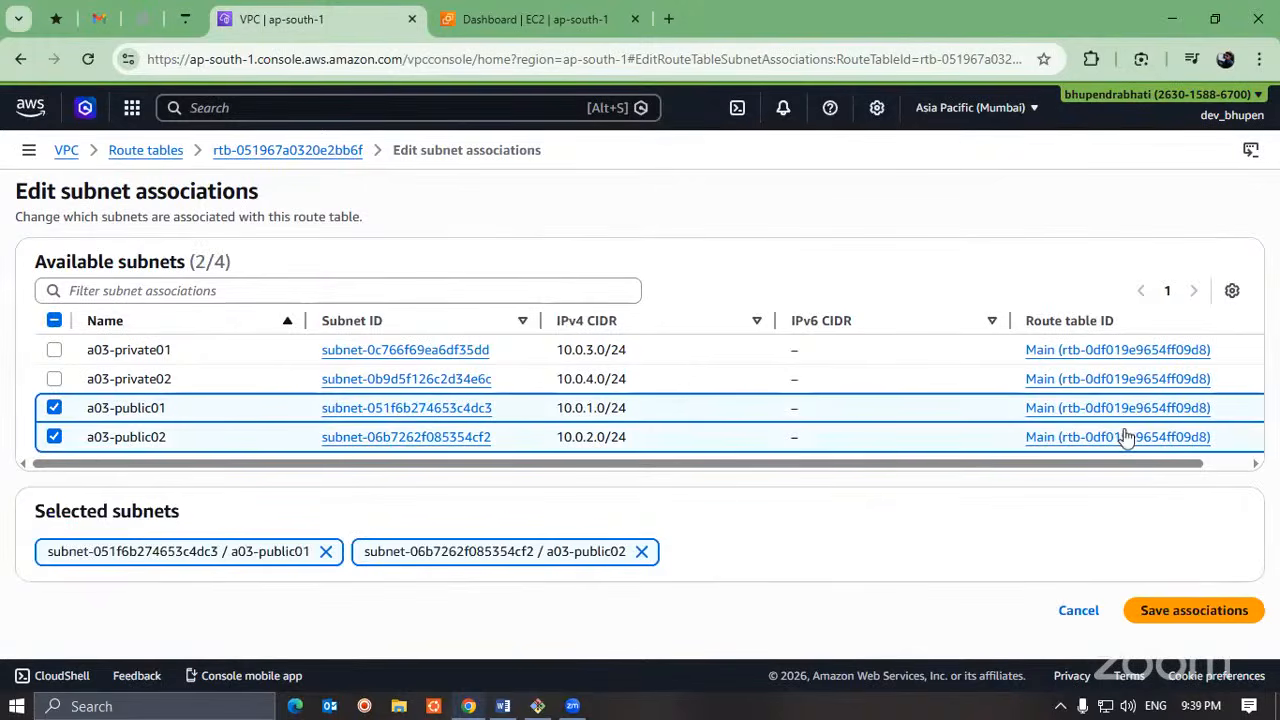
left_click(1188, 610)
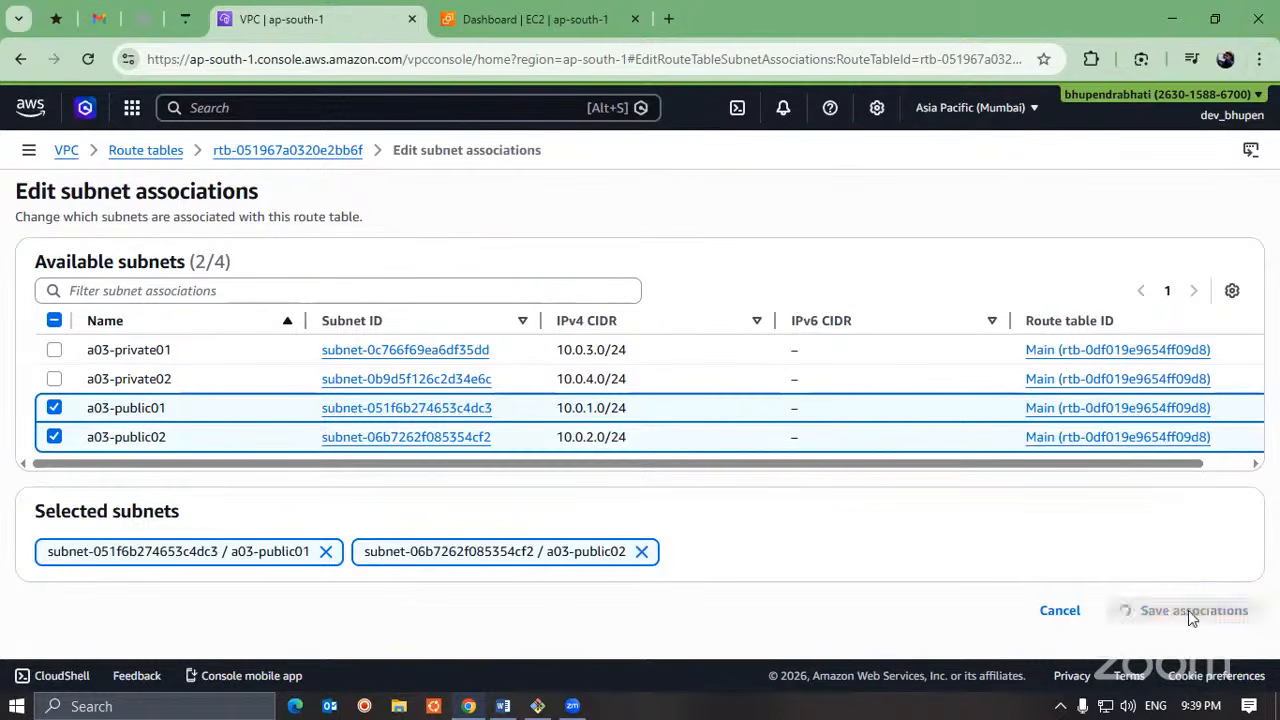
scroll(677, 477, "down", 1)
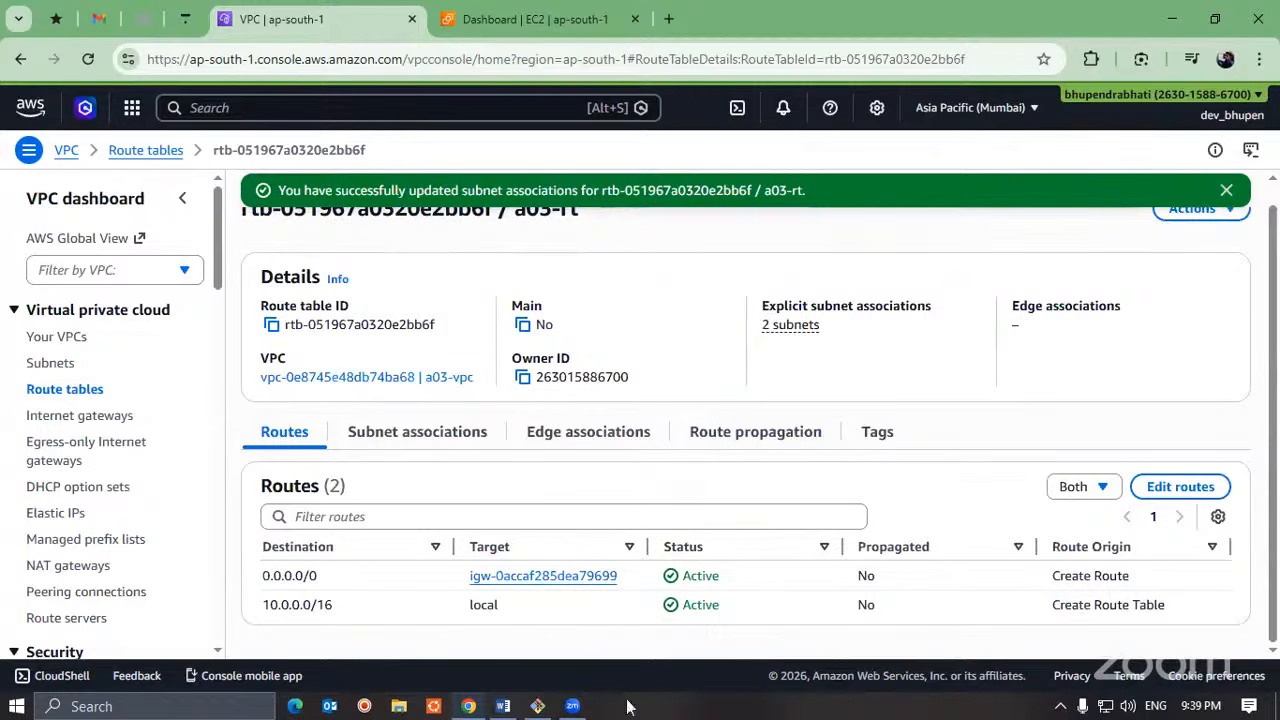
Scroll the Word Steps guide to 'Creating EC2 For Public Subnet', then switch back to the AWS console.
key("alt+Tab")
scroll(880, 390, "down", 10)
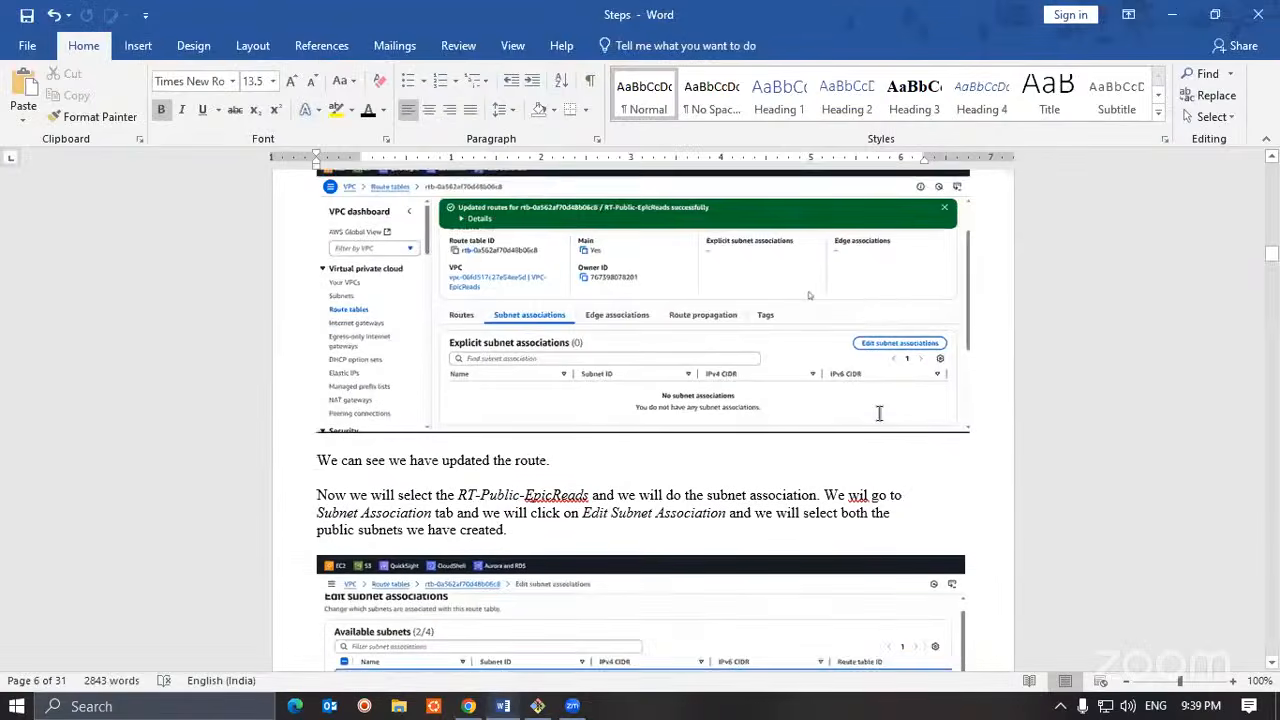
scroll(745, 445, "down", 8)
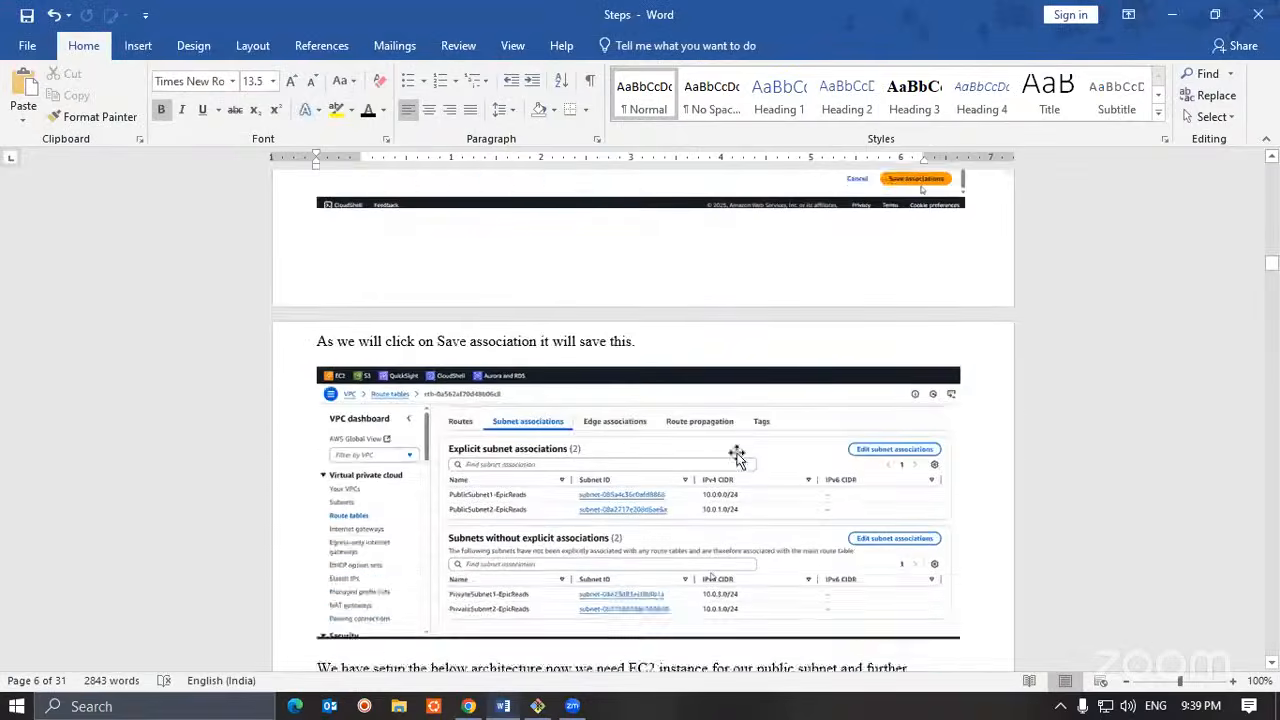
scroll(653, 358, "down", 5)
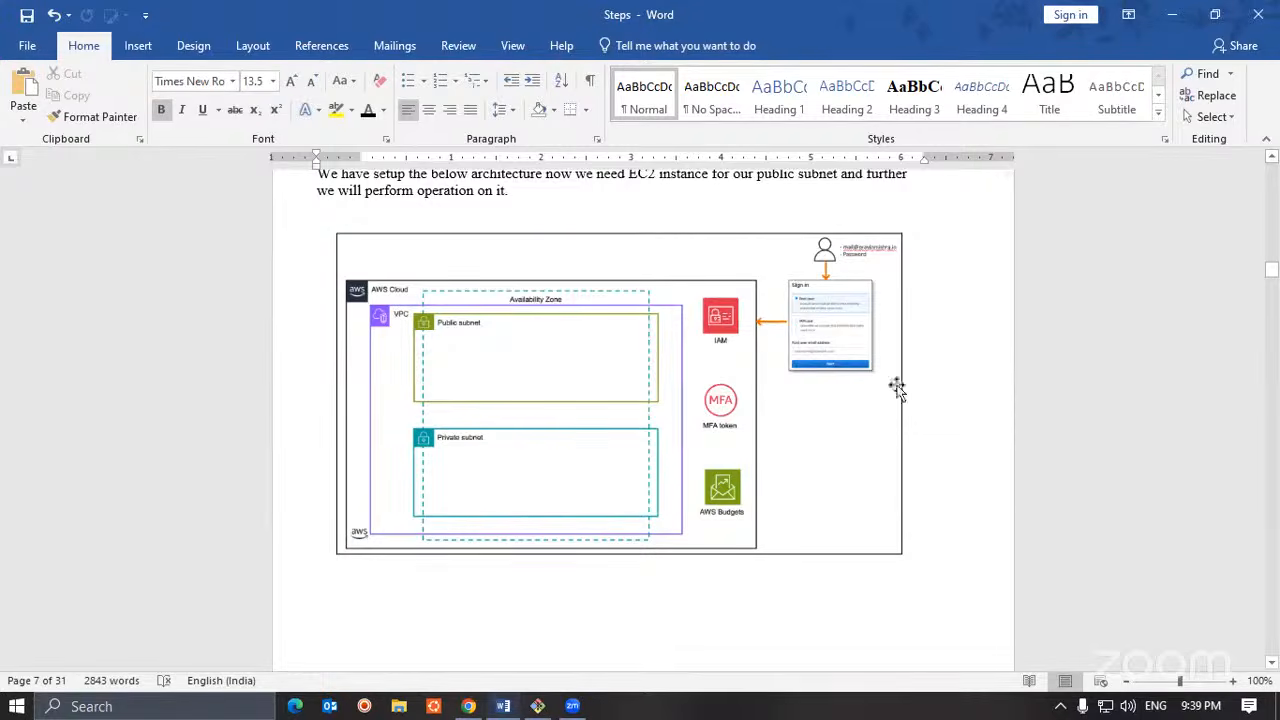
scroll(894, 414, "down", 8)
scroll(895, 437, "down", 2)
scroll(885, 443, "down", 1)
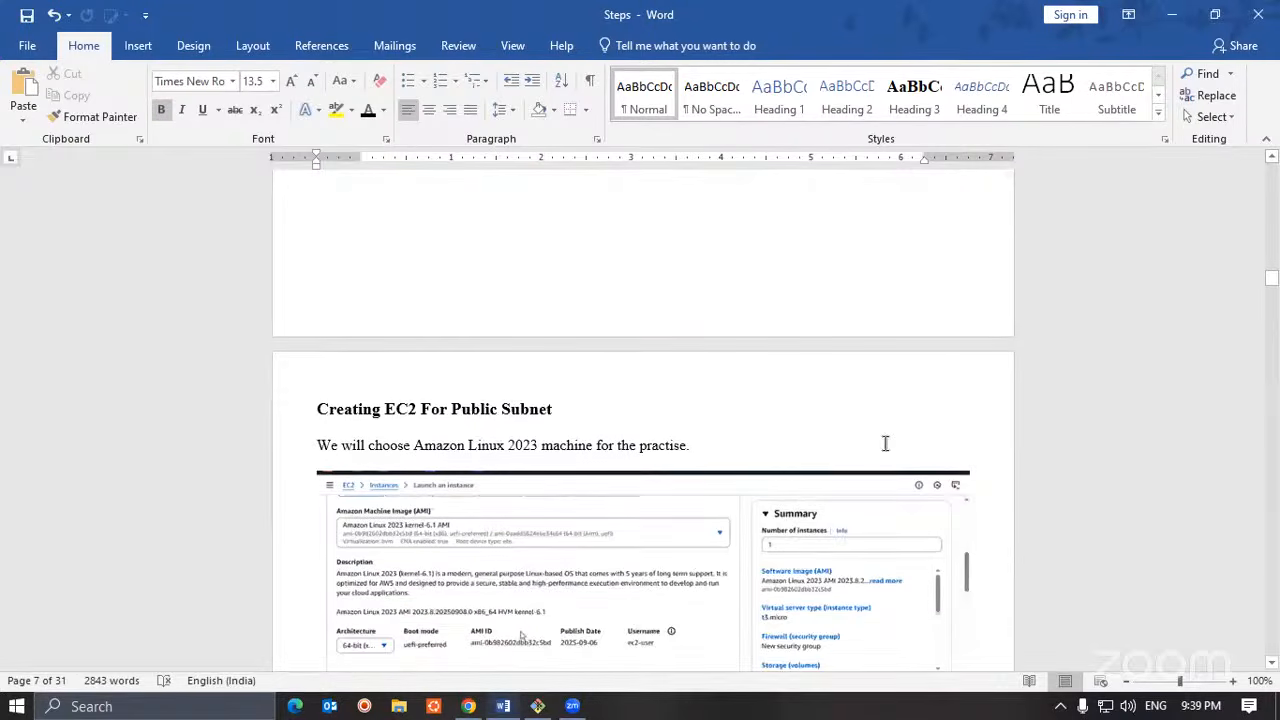
scroll(885, 443, "down", 2)
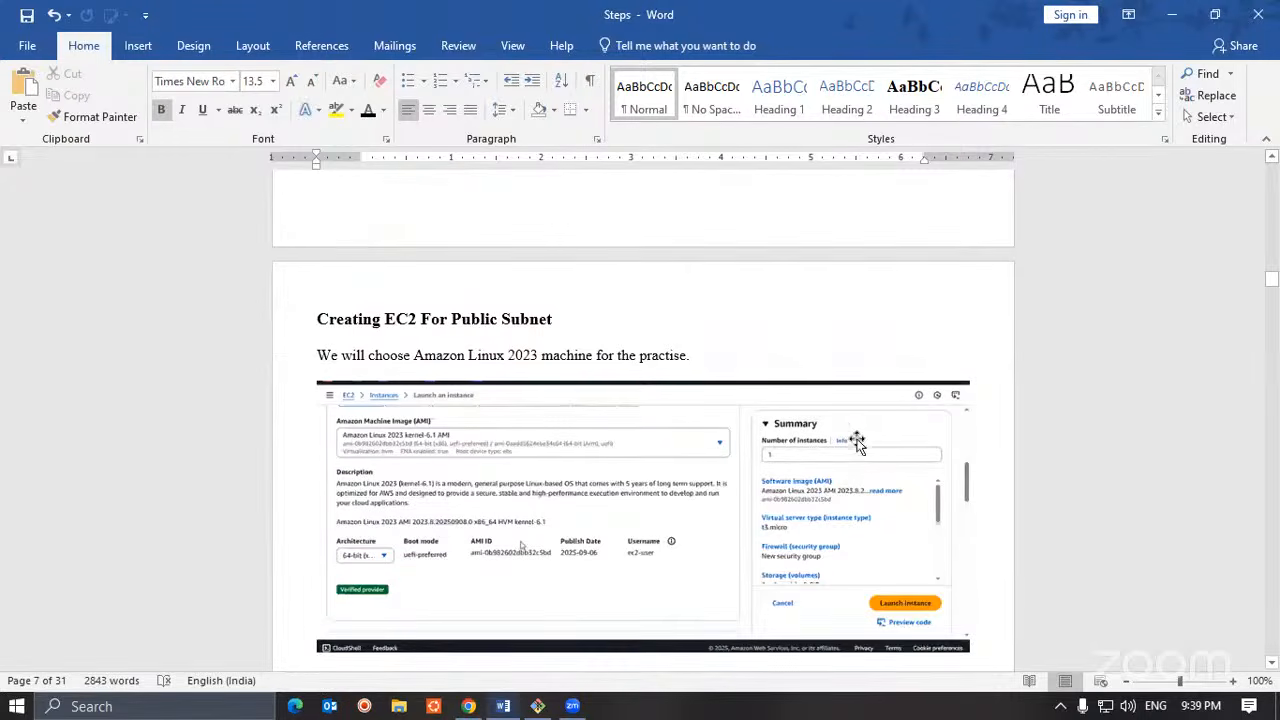
scroll(638, 490, "down", 2)
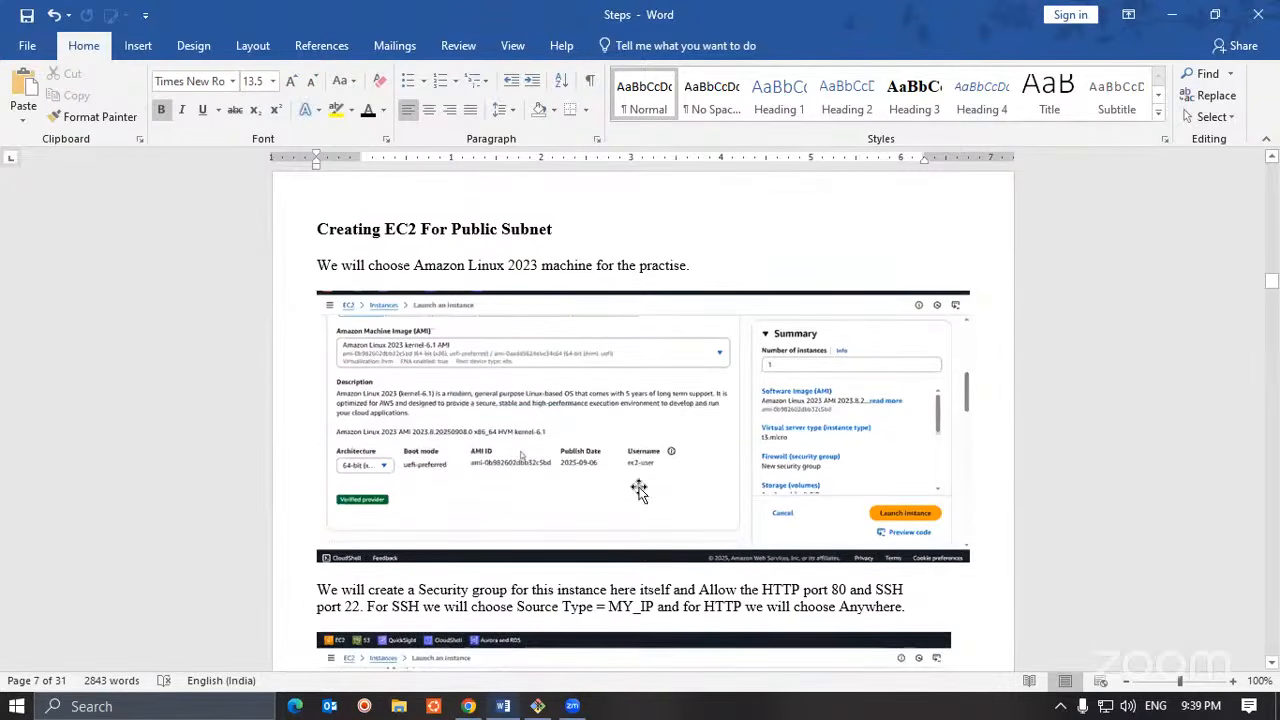
scroll(638, 488, "down", 1)
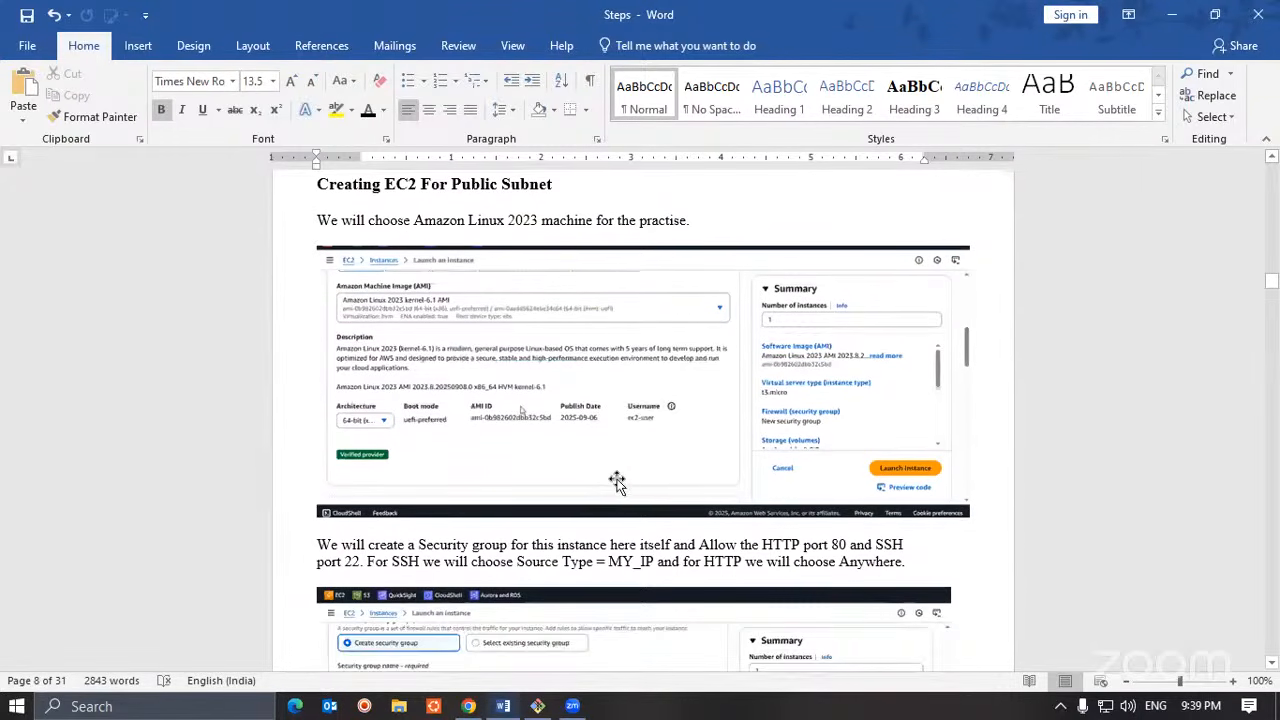
scroll(611, 480, "down", 1)
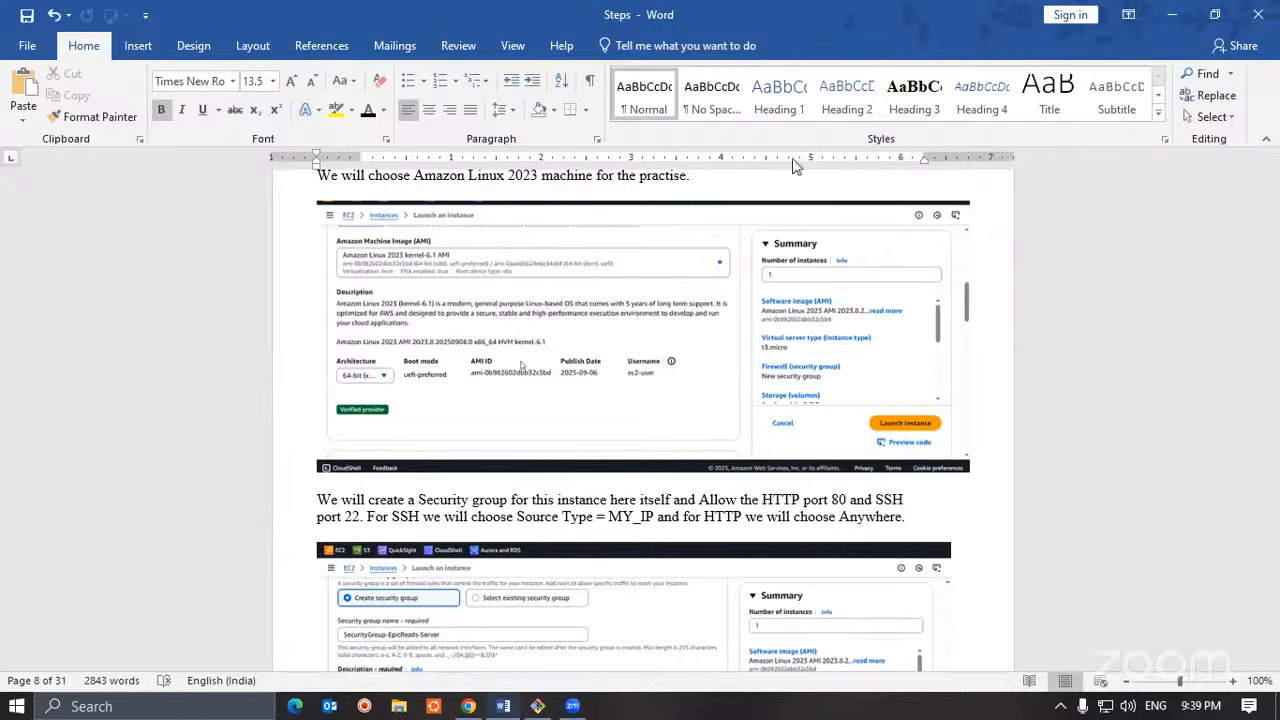
scroll(612, 488, "down", 1)
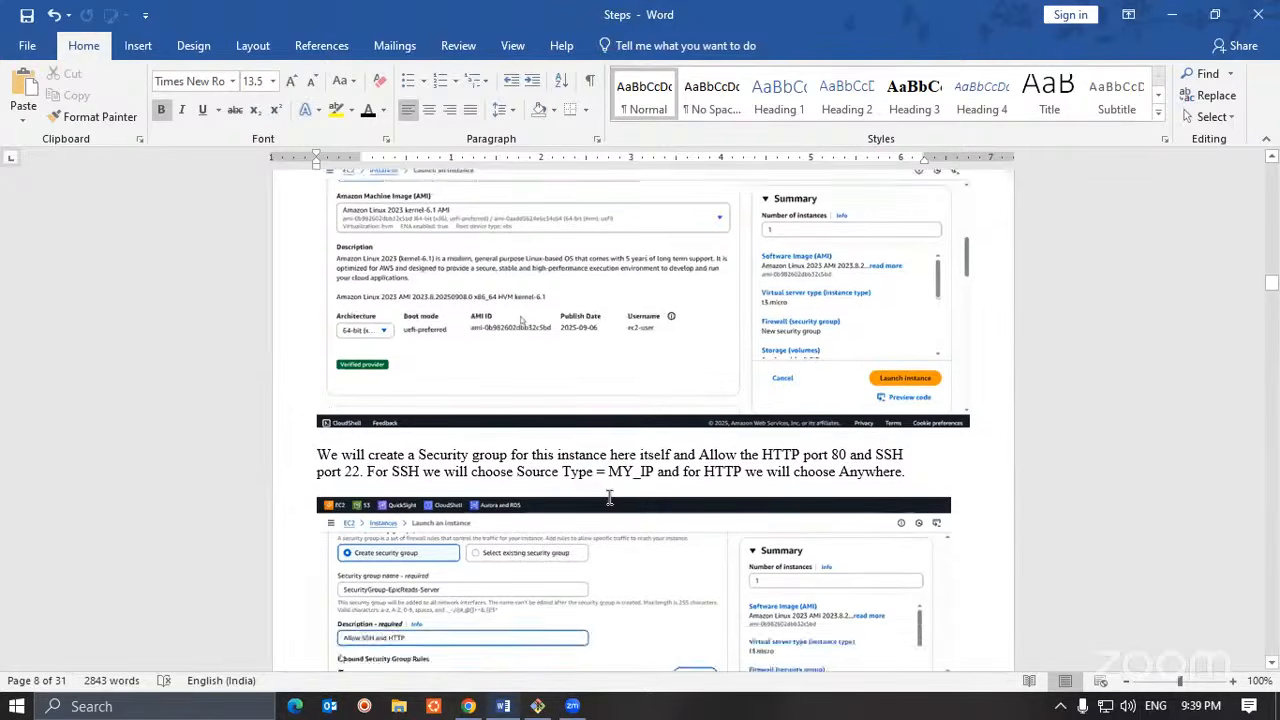
scroll(466, 400, "up", 1)
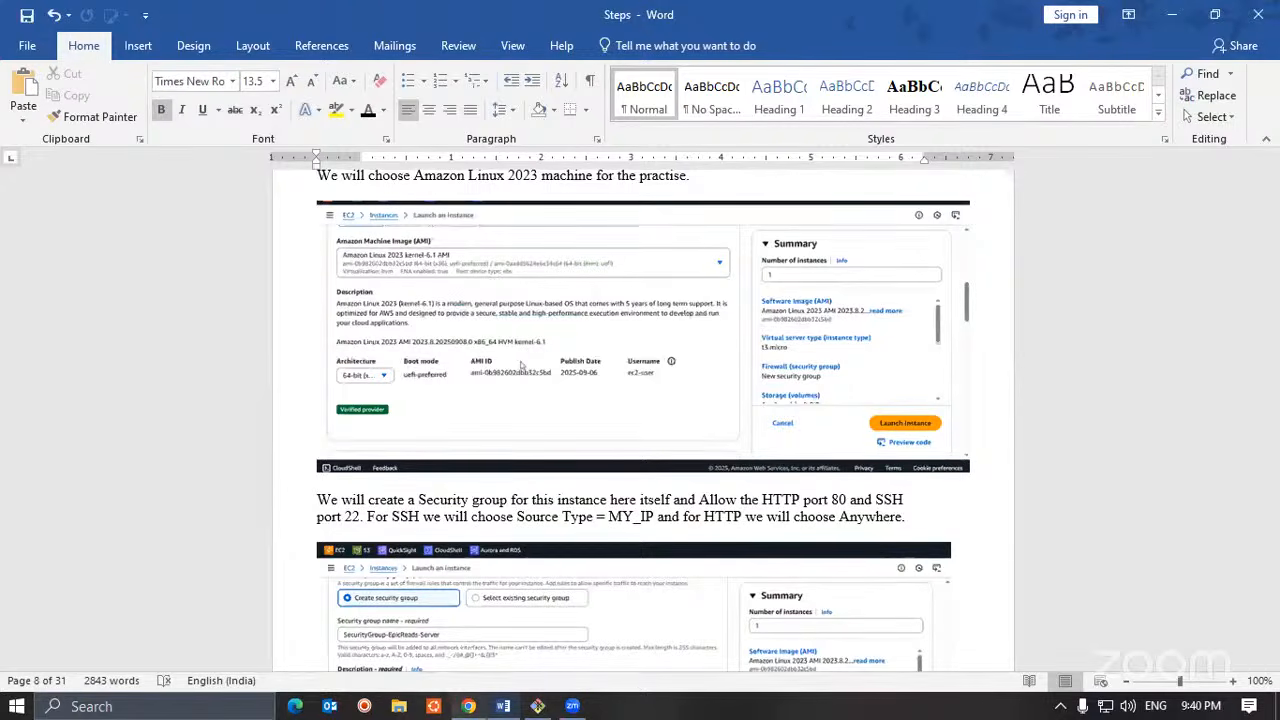
left_click(468, 706)
Replace the VPC search with 'Ec2' and open the EC2 service.
left_click(497, 26)
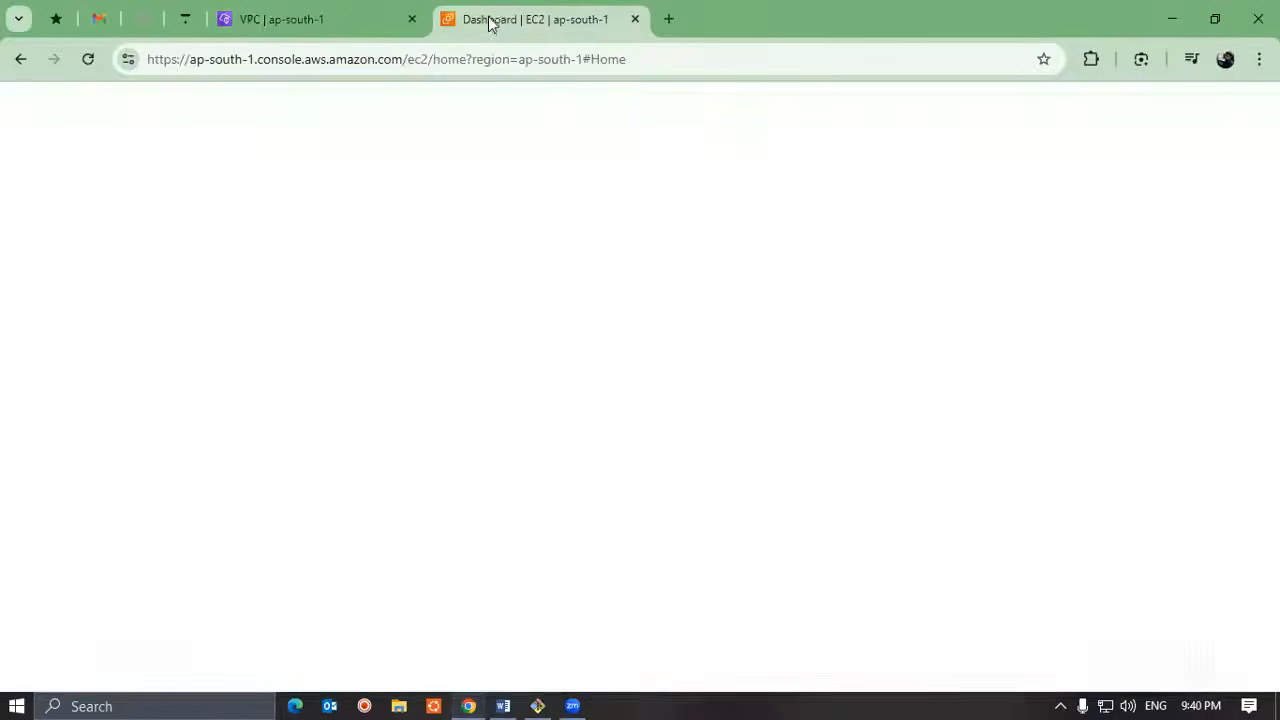
left_click(252, 20)
left_click(508, 12)
left_click(352, 112)
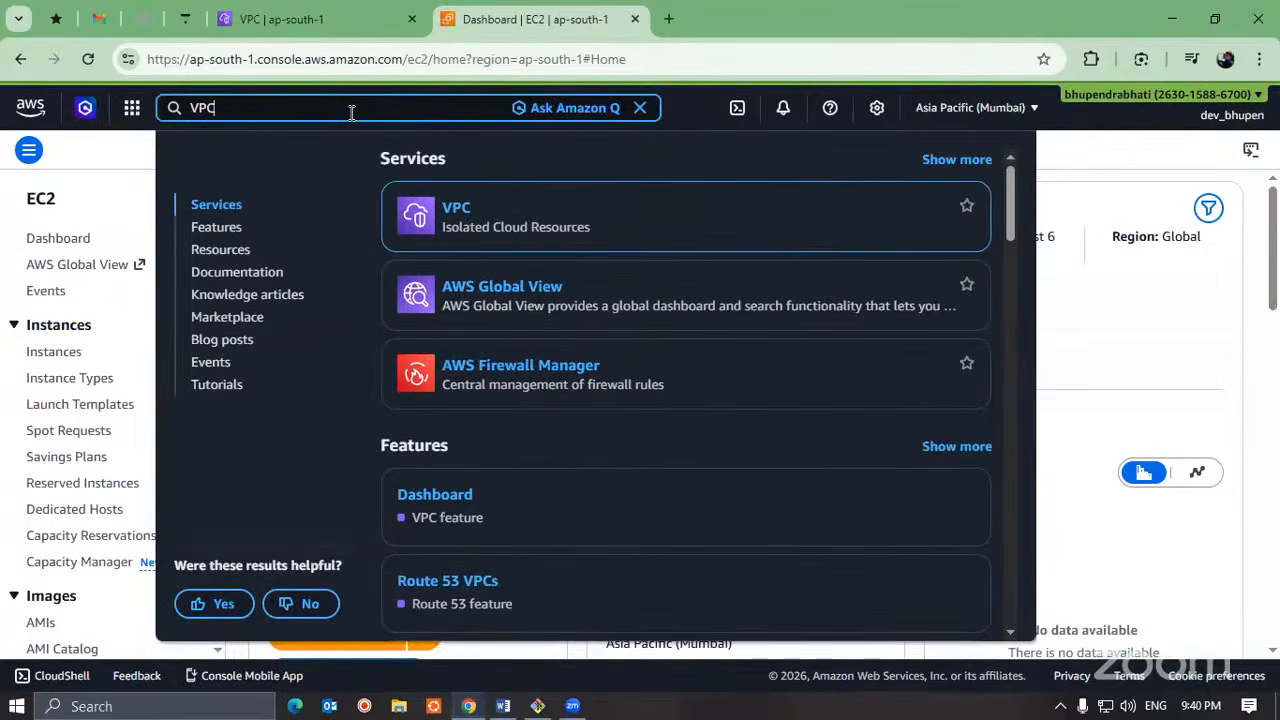
key("BackSpace")
key("BackSpace")
key("BackSpace")
type("Ec2")
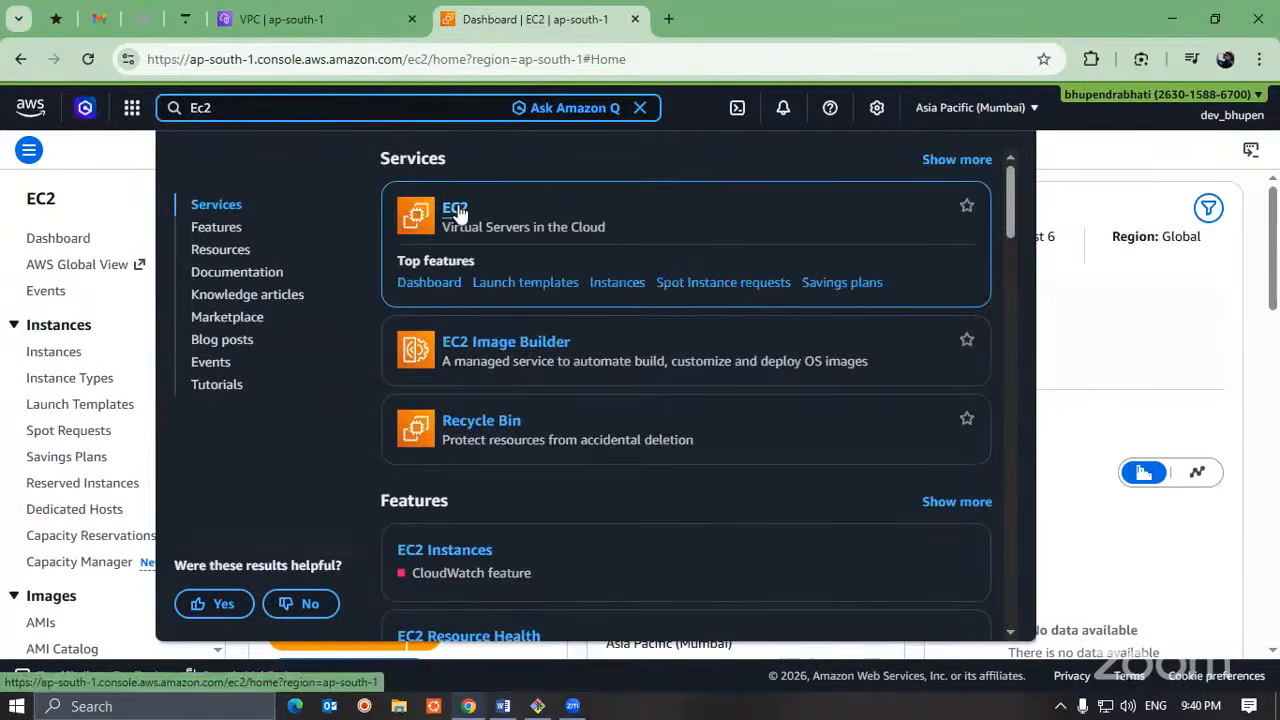
left_click(456, 212)
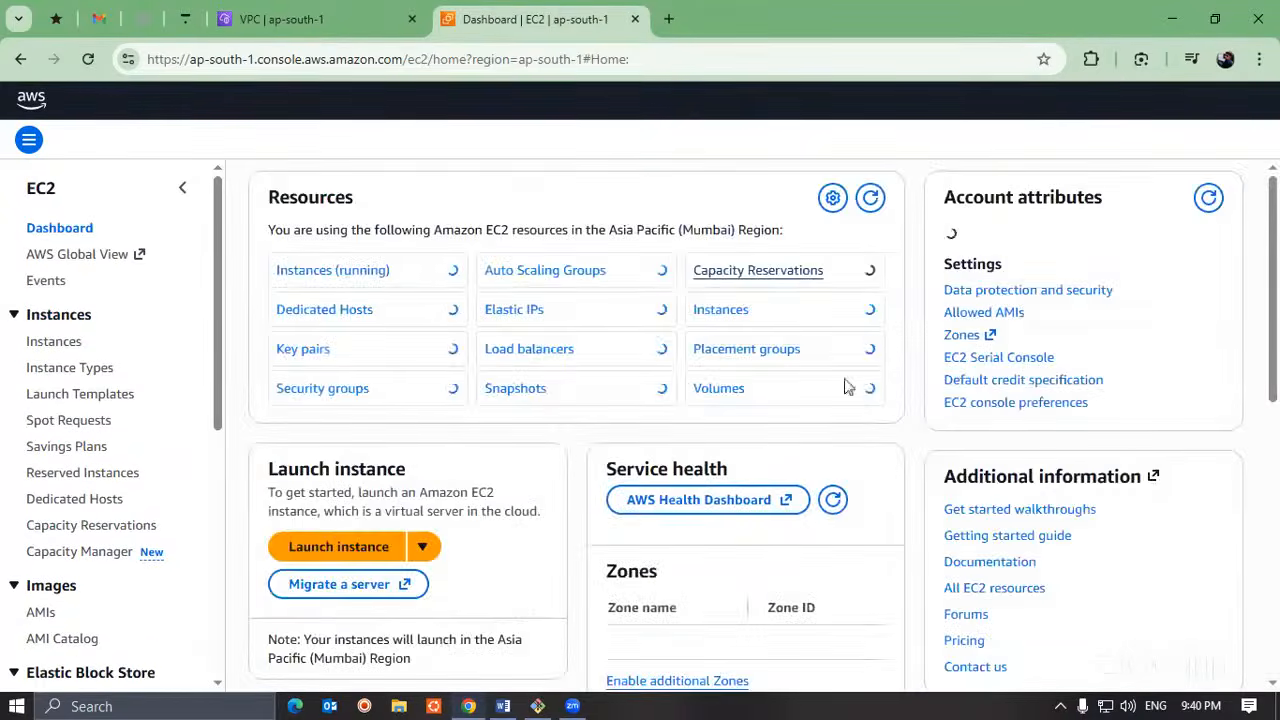
Go to the EC2 Instances page and start launching a new instance.
scroll(297, 413, "down", 2)
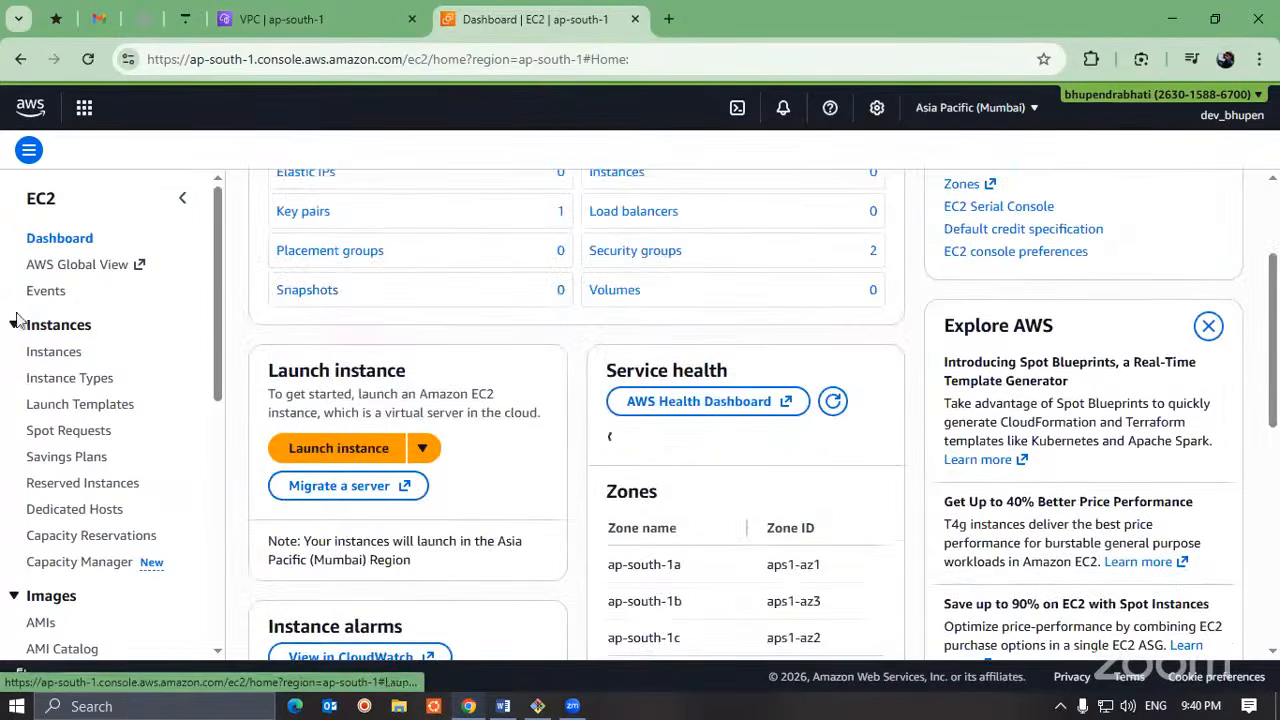
left_click(60, 356)
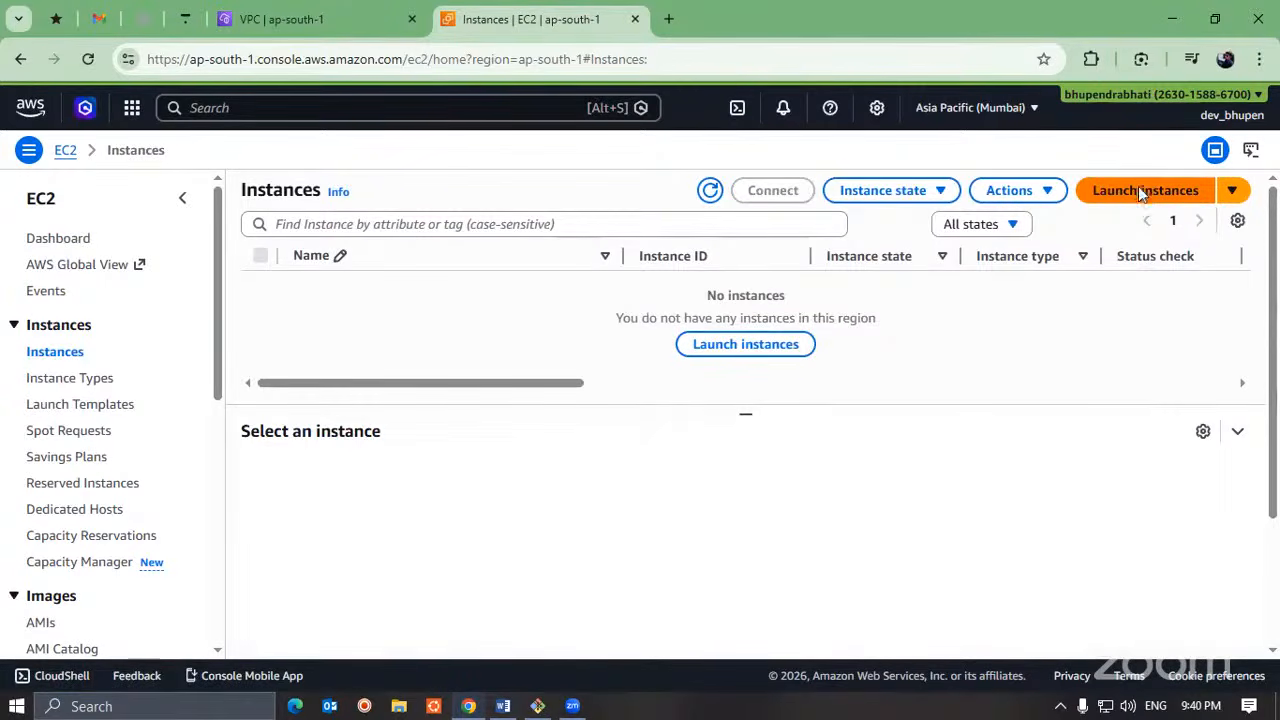
left_click(1140, 190)
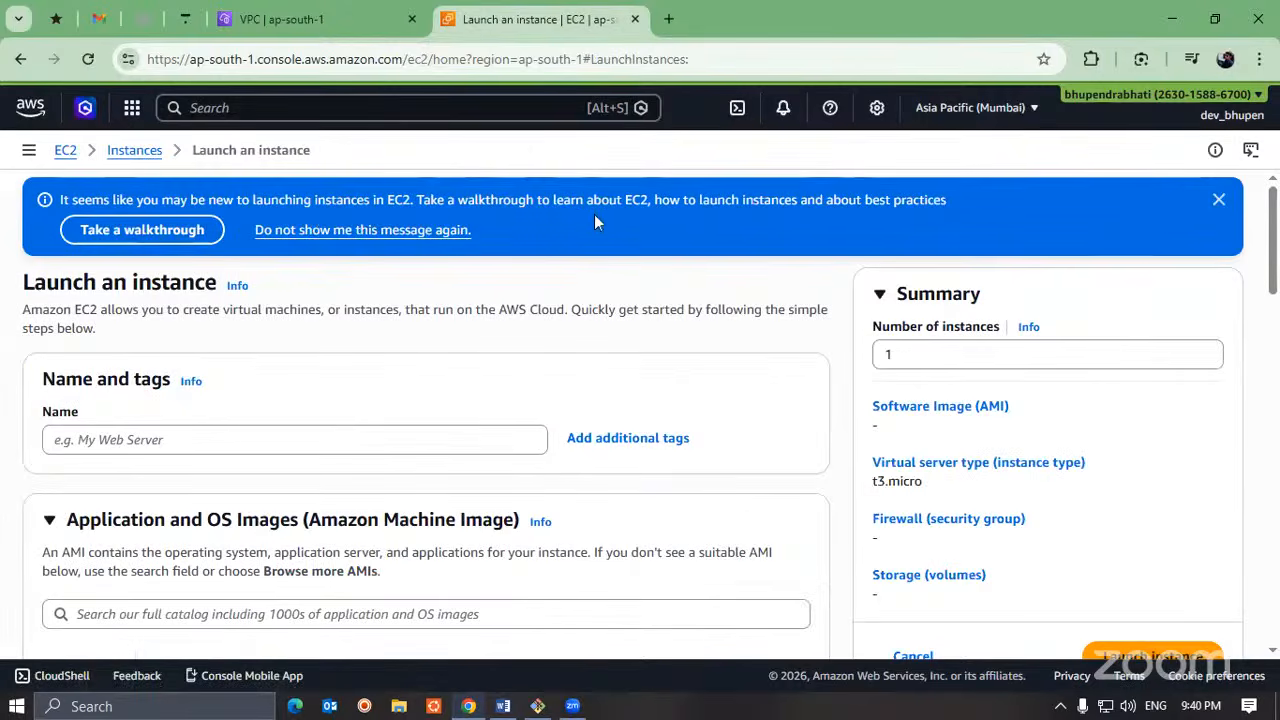
Dismiss the walkthrough banner and name the instance a03-ec2.
left_click(1218, 200)
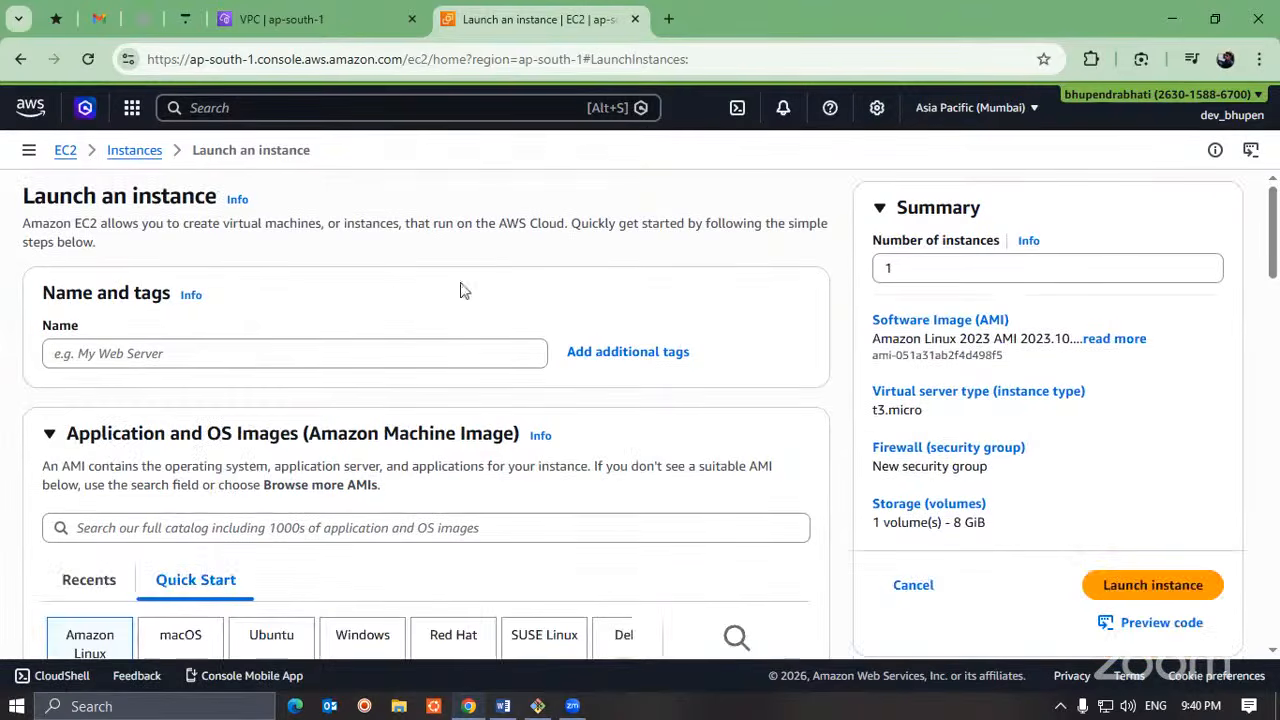
left_click(151, 366)
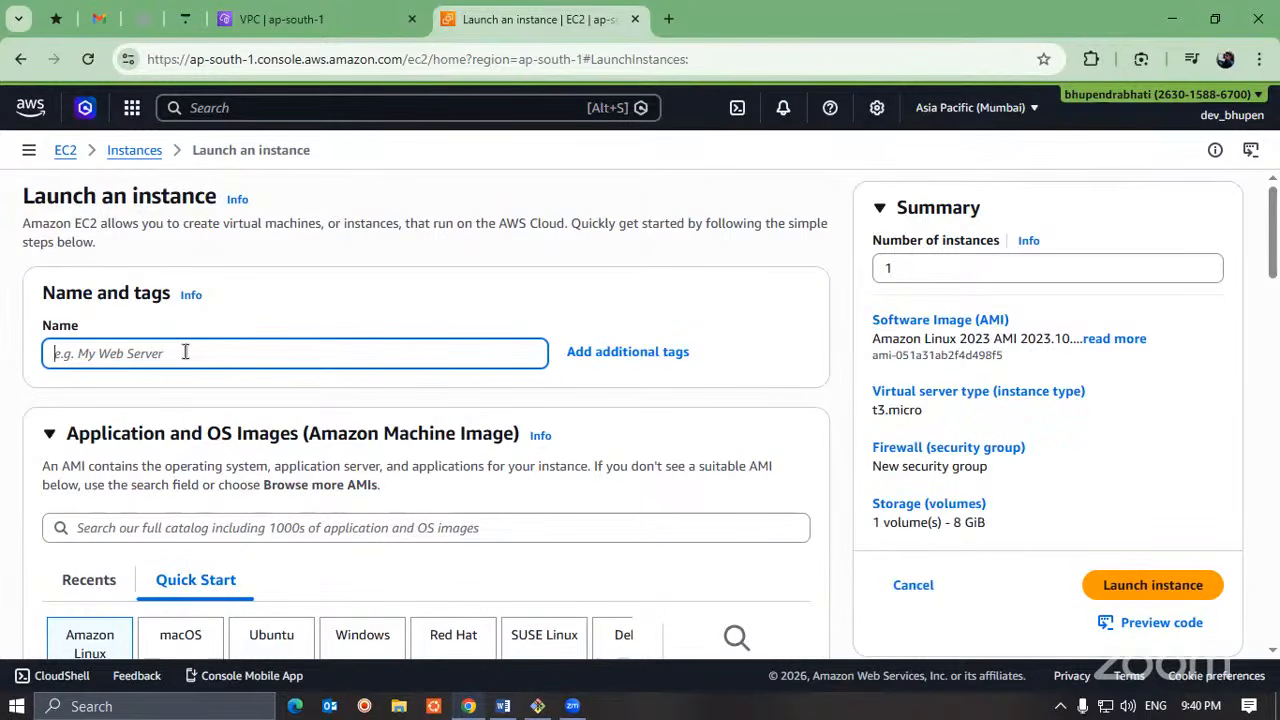
type("a03-ec2")
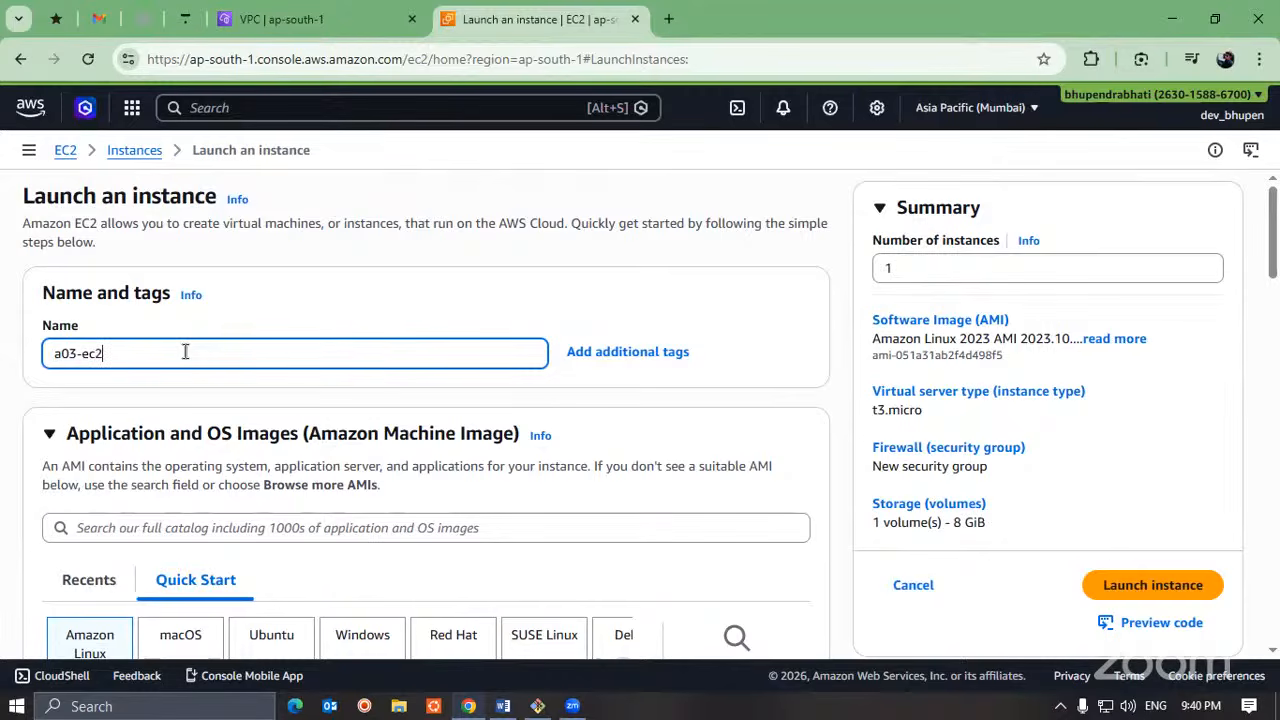
Keep Amazon Linux 2023 on t3.micro and select the a03-demo key pair.
scroll(201, 371, "down", 2)
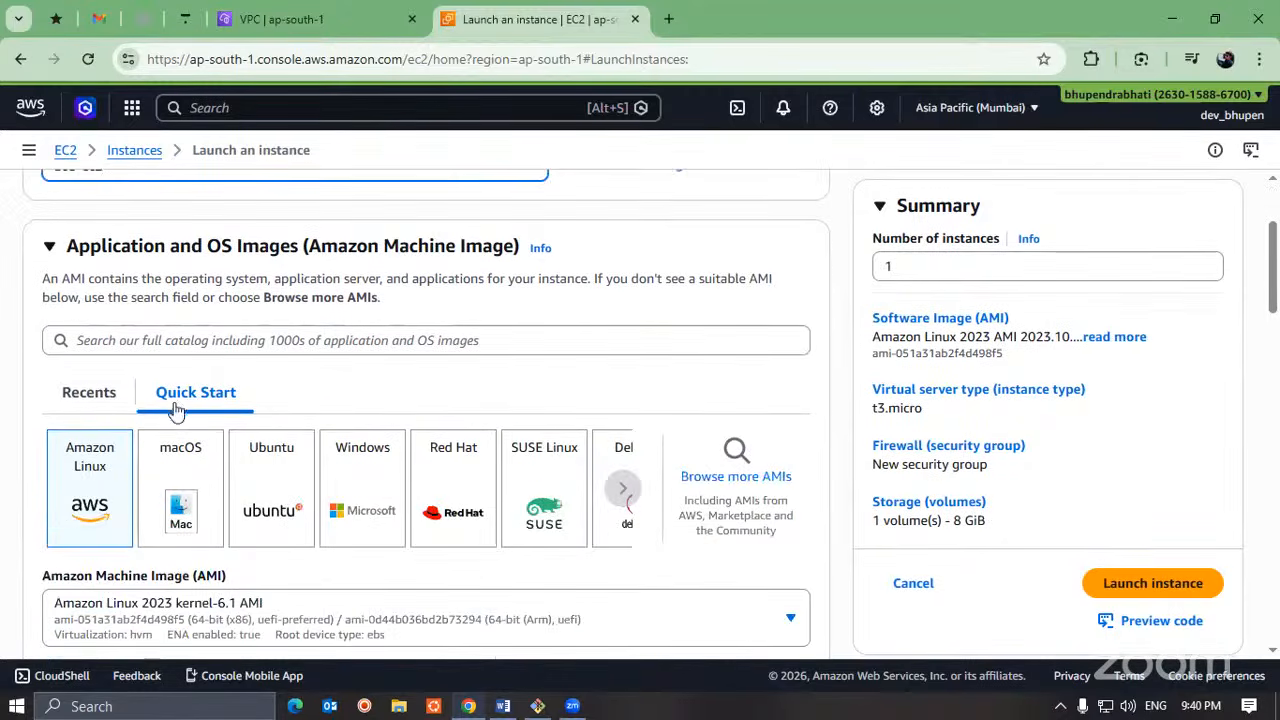
scroll(478, 370, "down", 2)
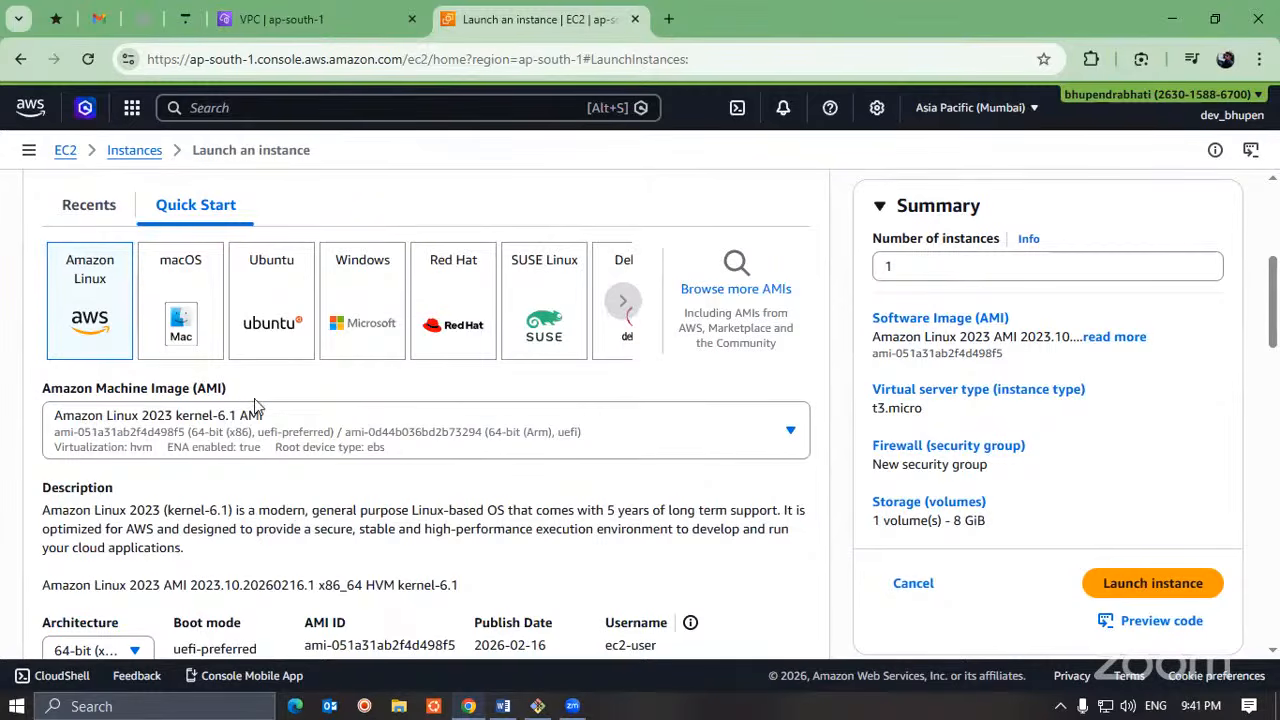
scroll(451, 380, "down", 3)
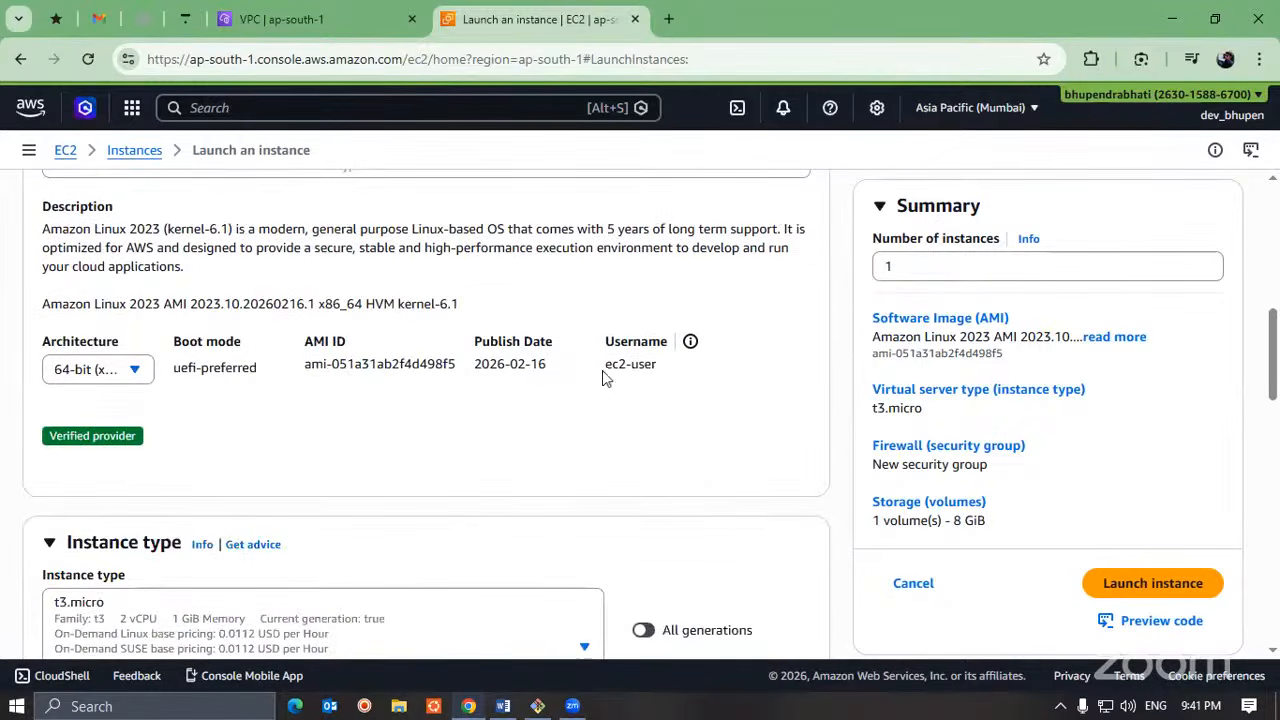
left_click_drag(603, 371, 668, 368)
scroll(640, 360, "down", 3)
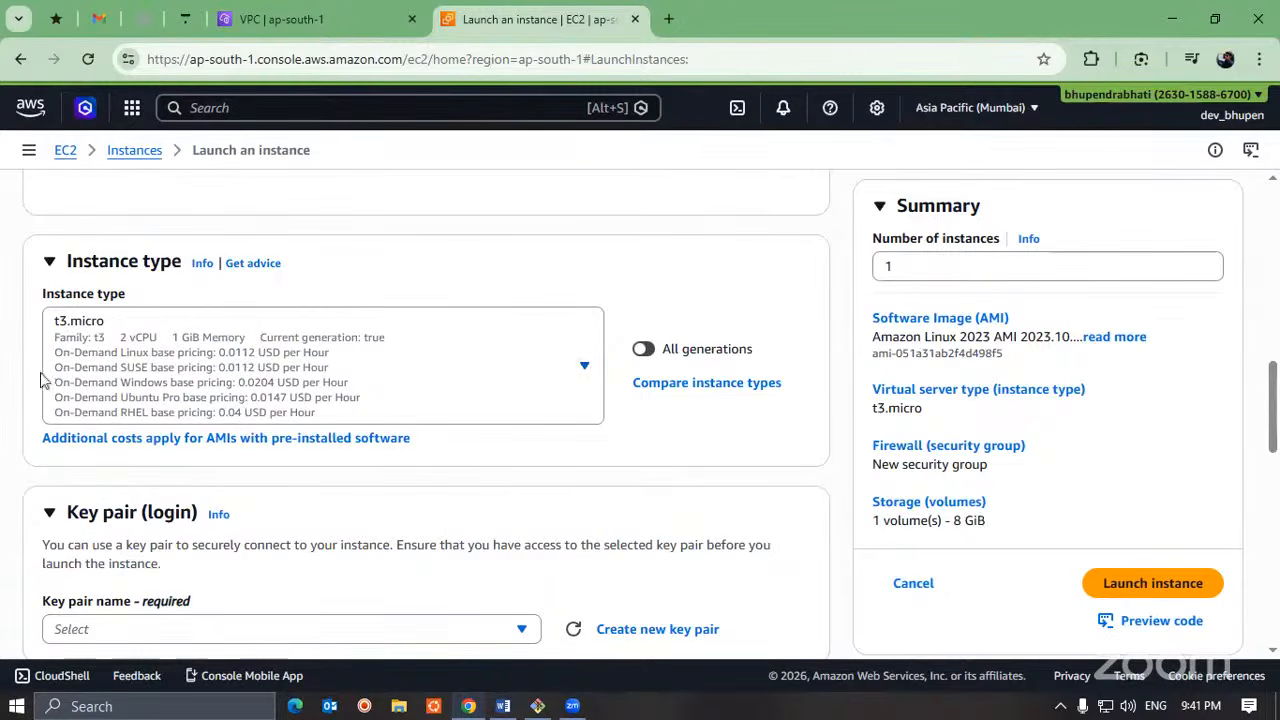
scroll(486, 404, "down", 3)
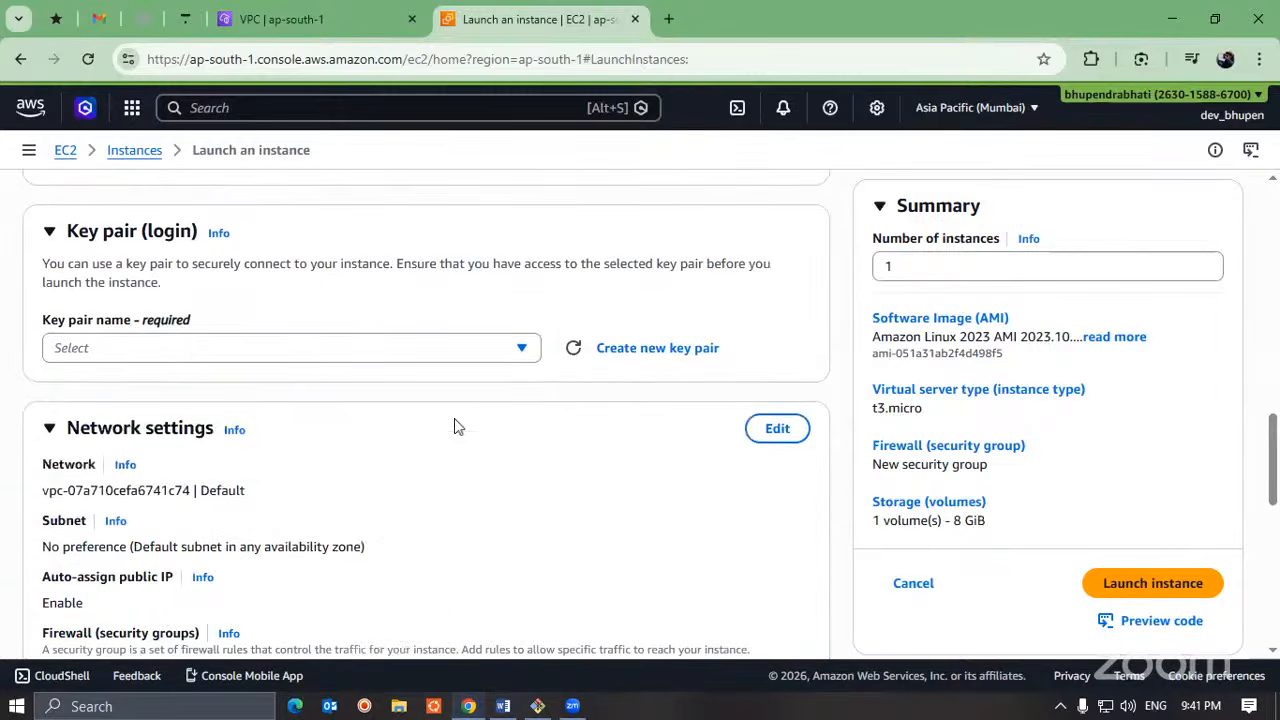
left_click(187, 346)
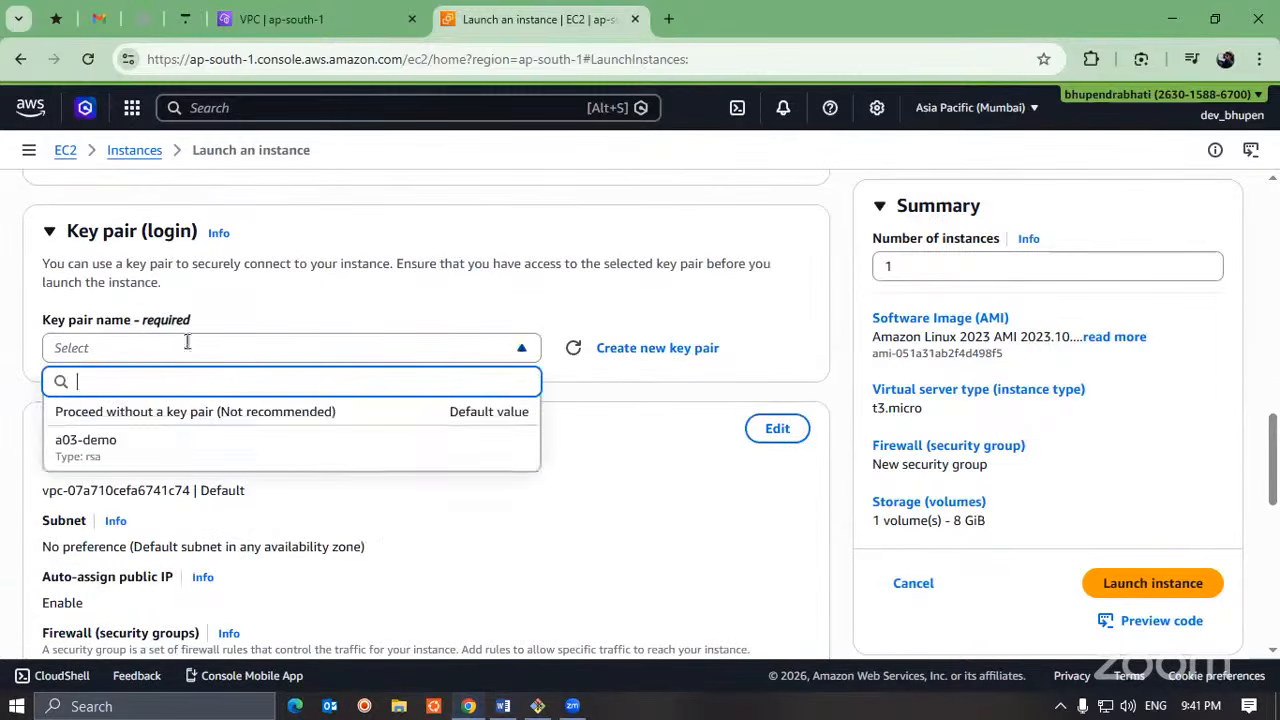
left_click(136, 456)
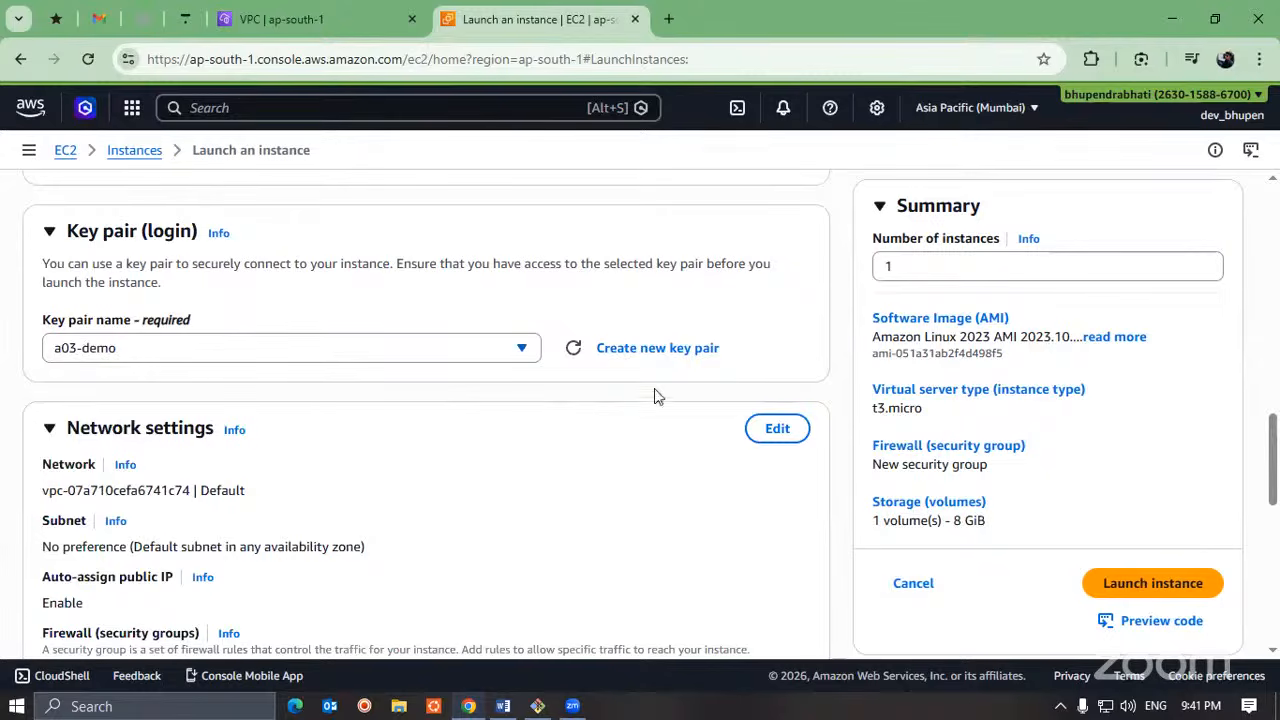
Edit the network settings and choose a03-vpc as the instance's VPC.
scroll(606, 396, "down", 2)
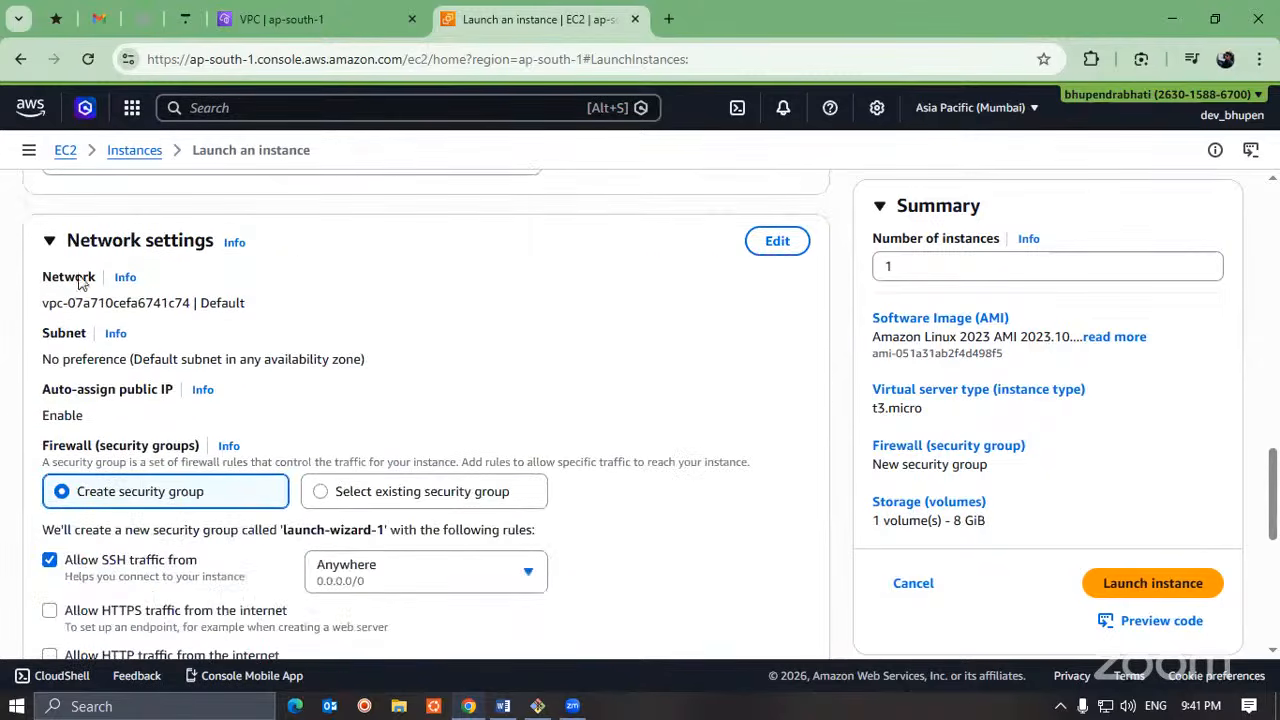
left_click(778, 243)
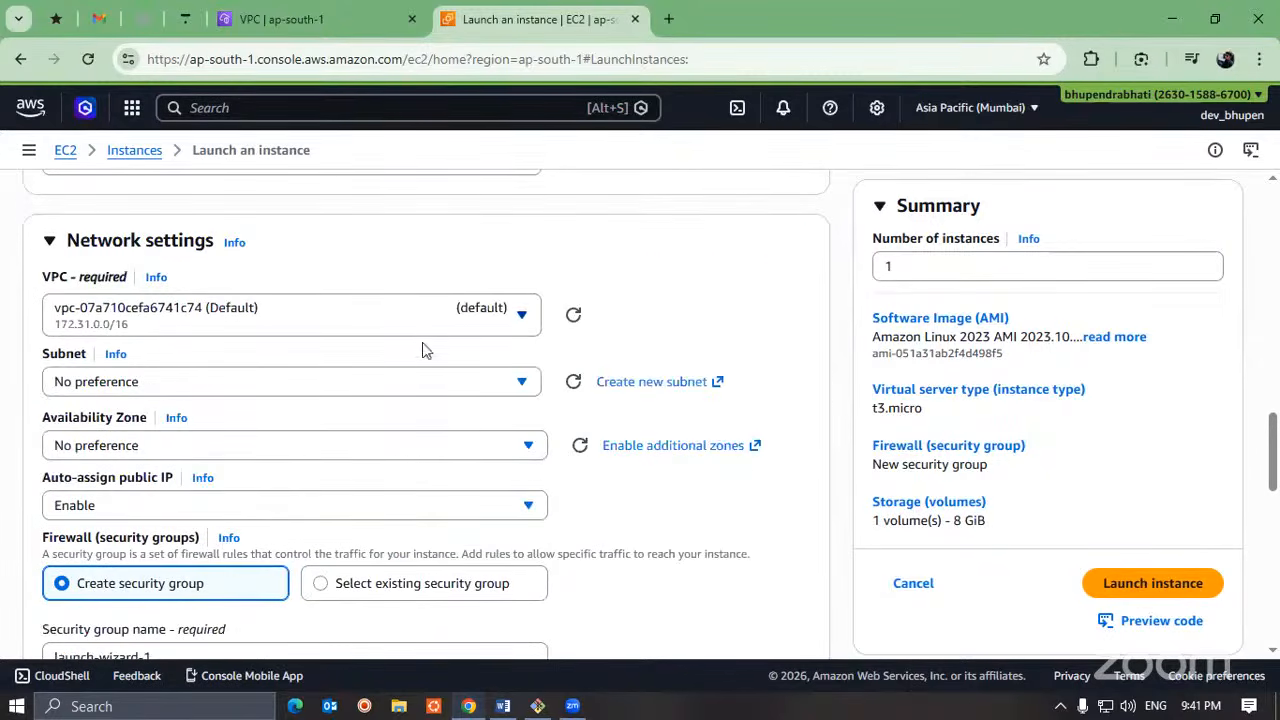
left_click(520, 316)
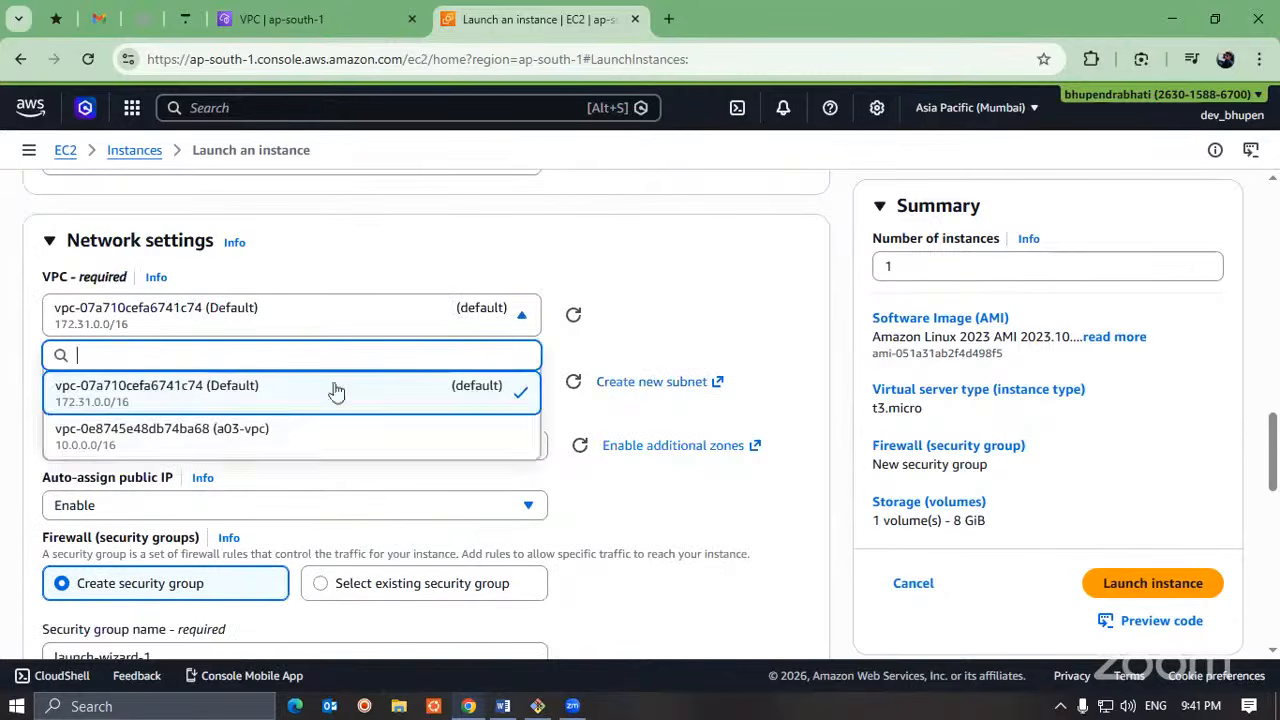
left_click(282, 438)
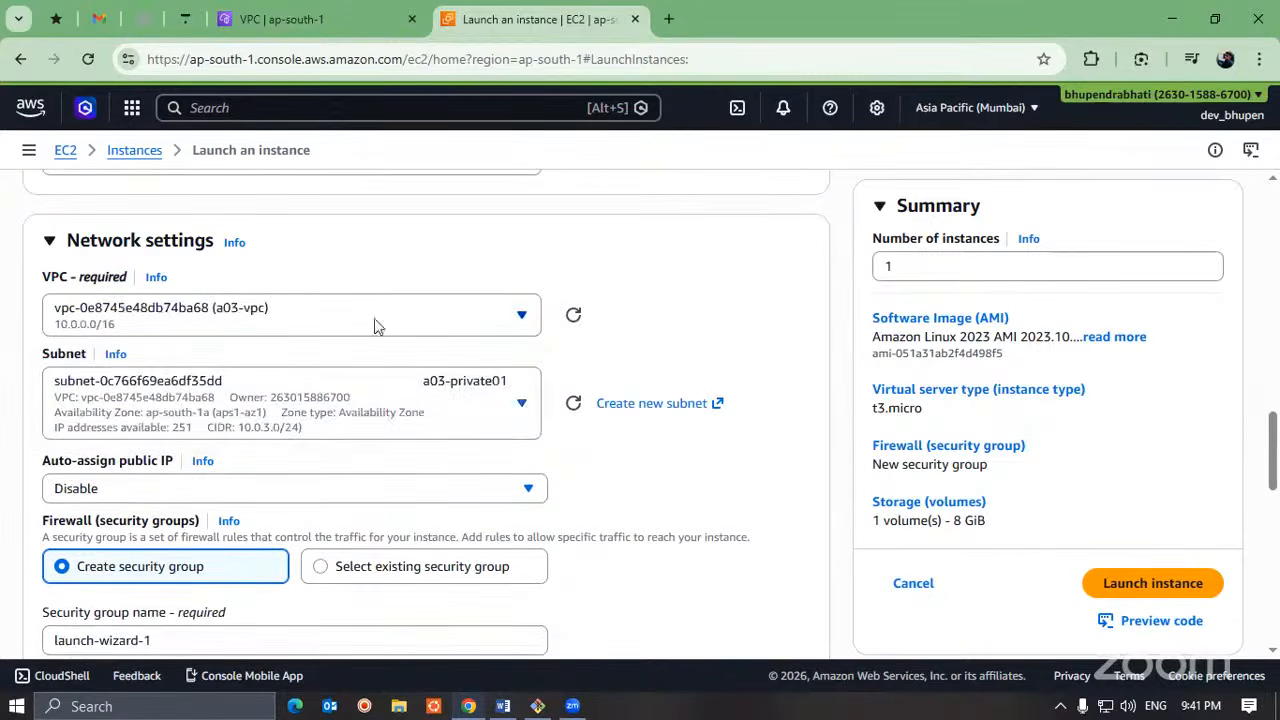
left_click(466, 326)
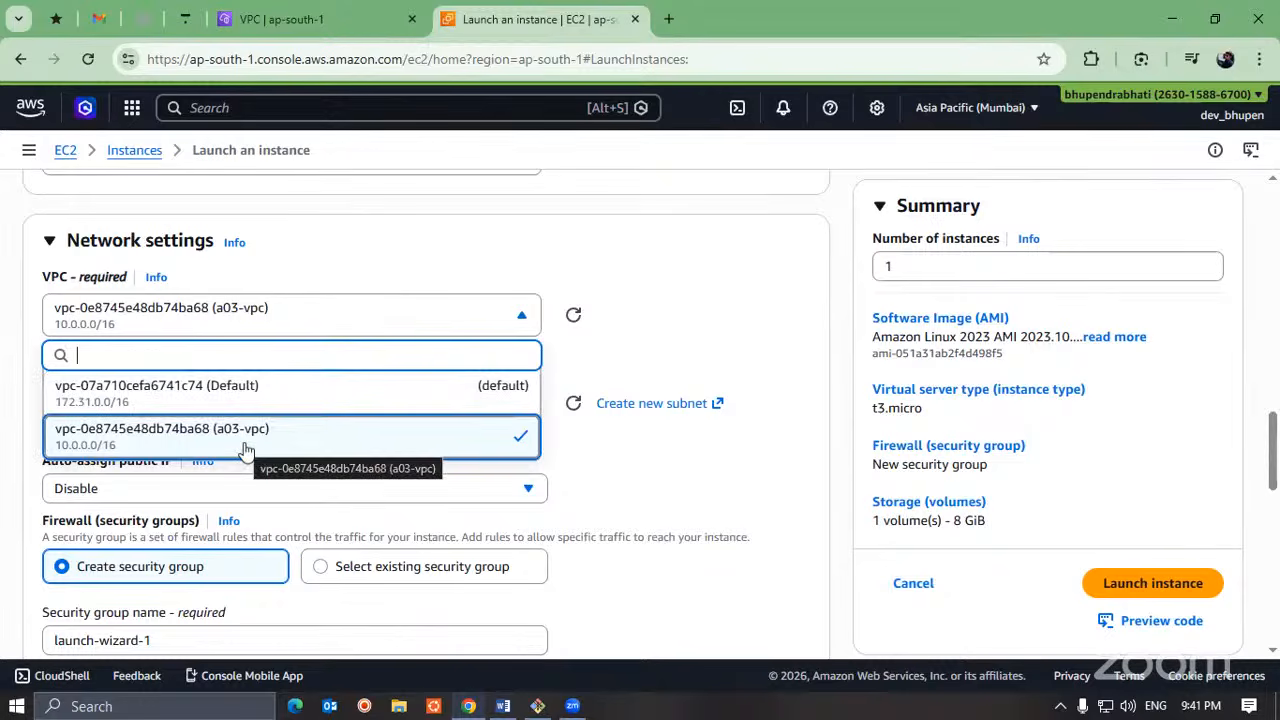
left_click(165, 443)
scroll(812, 369, "down", 2)
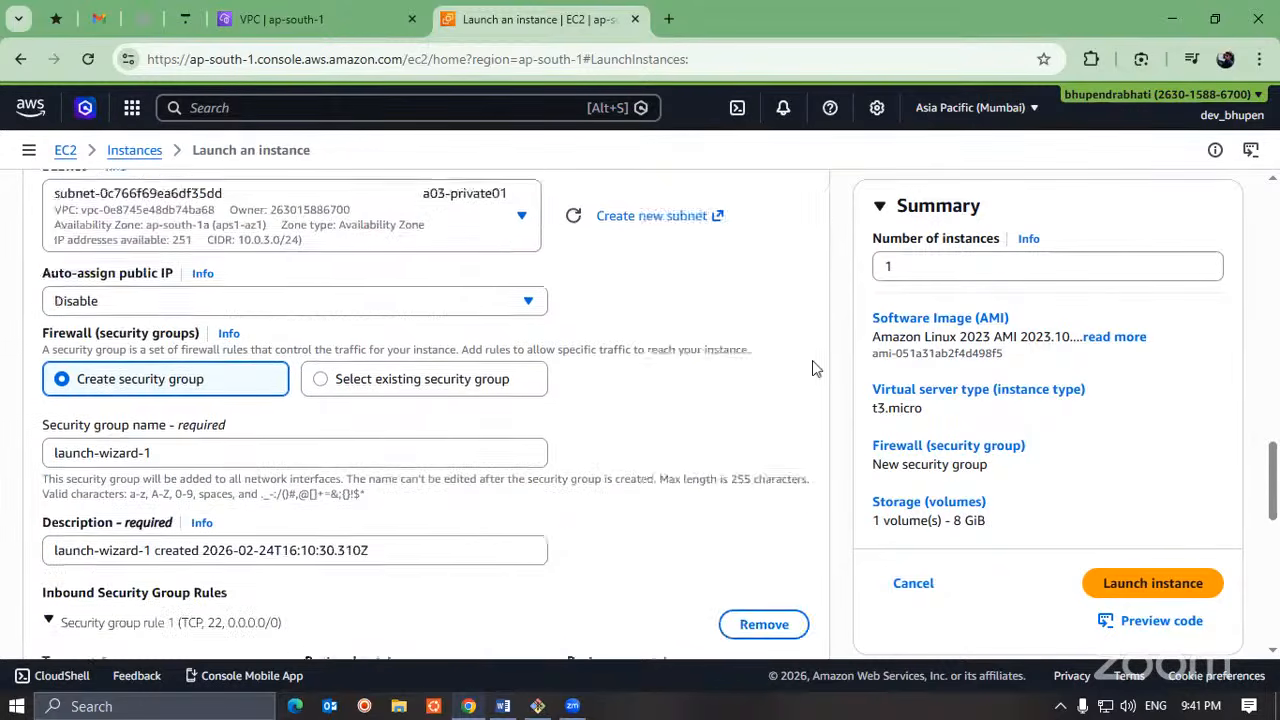
scroll(500, 300, "up", 3)
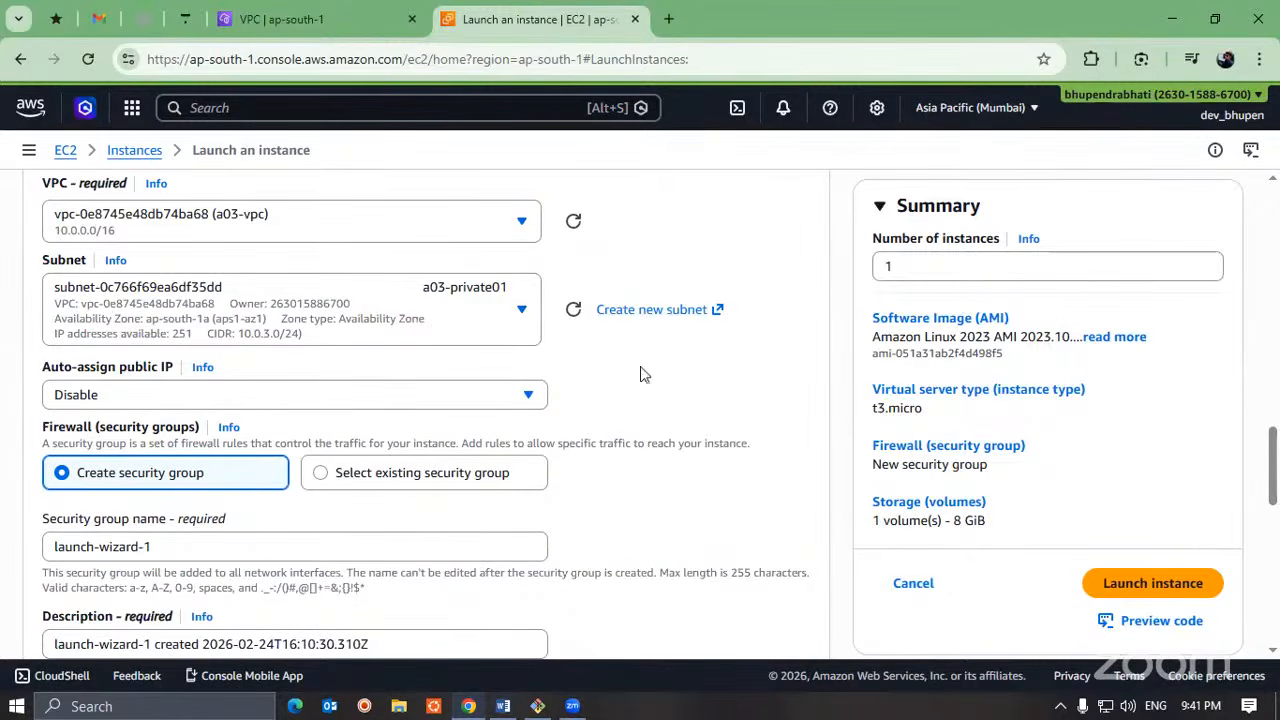
left_click(520, 221)
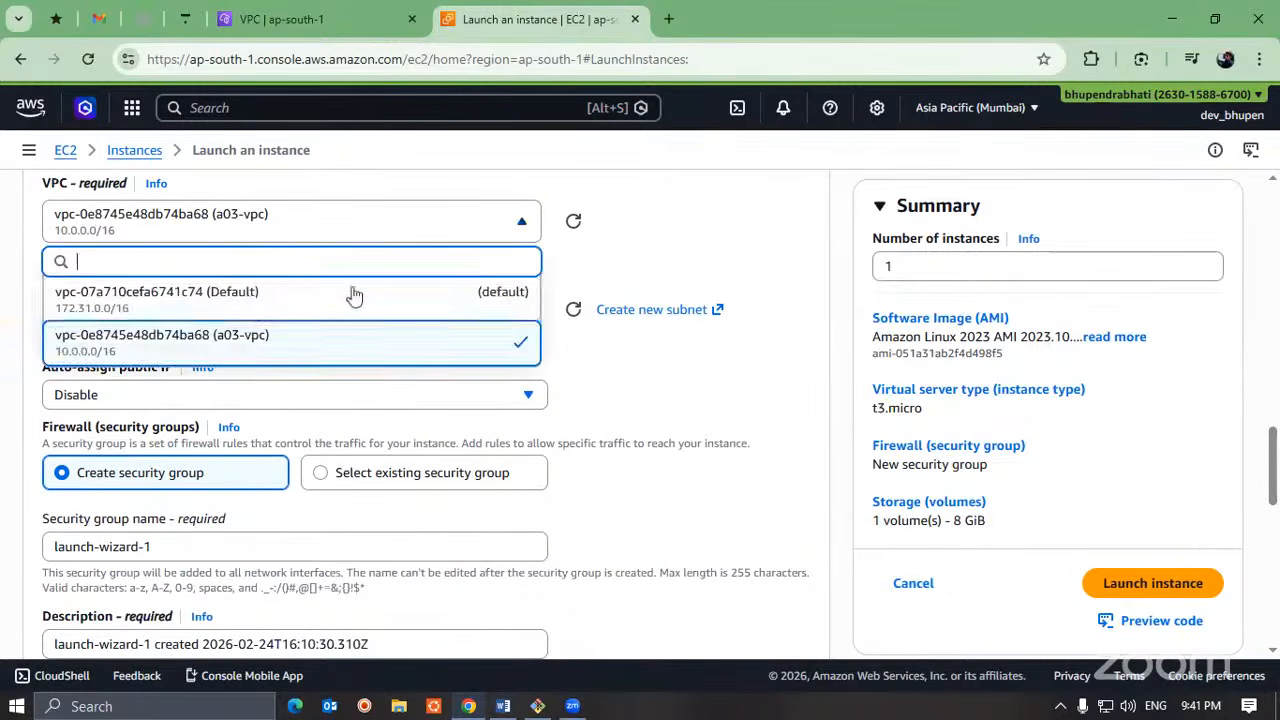
left_click(256, 303)
left_click(485, 232)
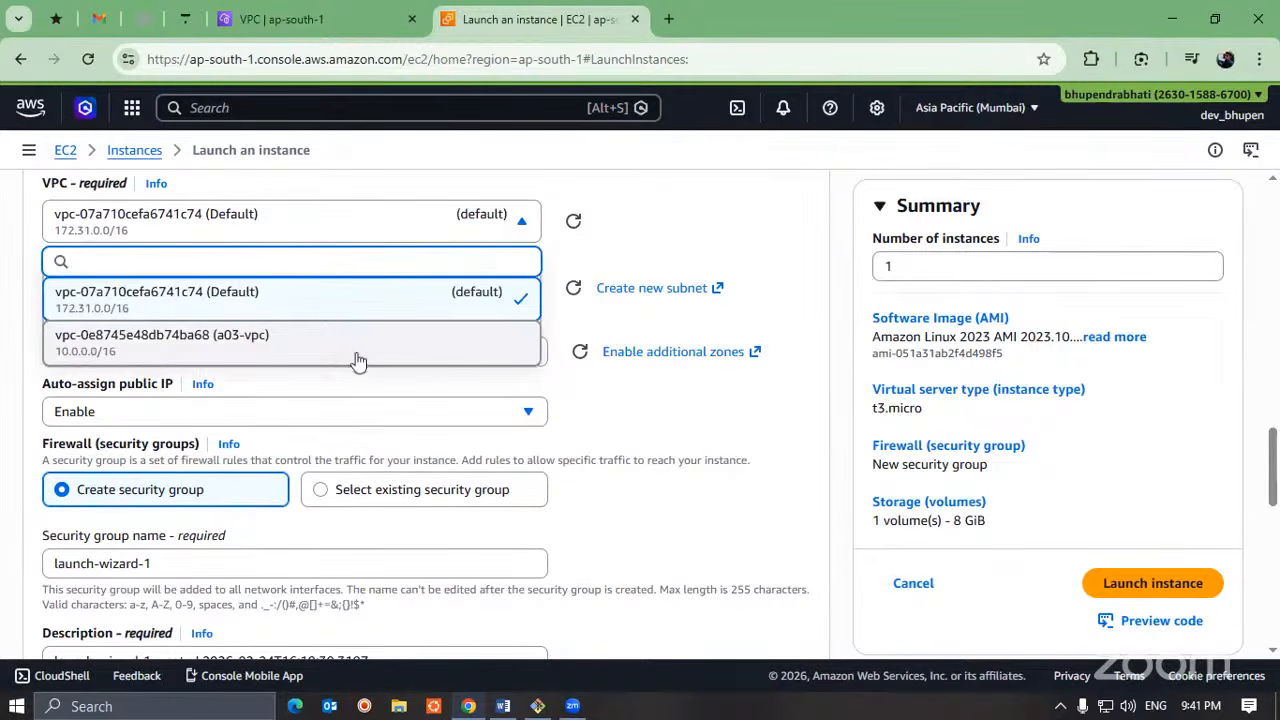
left_click(390, 352)
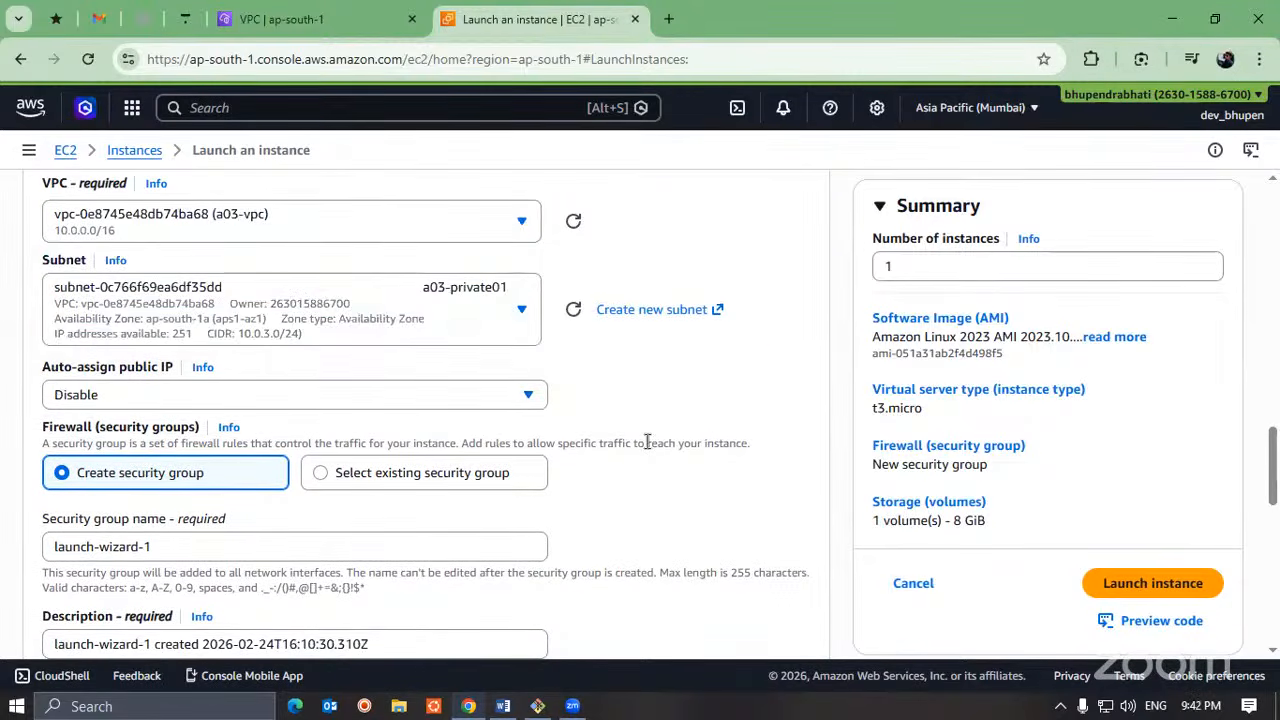
scroll(647, 442, "up", 1)
Place the instance in subnet a03-public01 and enable auto-assign public IP.
left_click(518, 402)
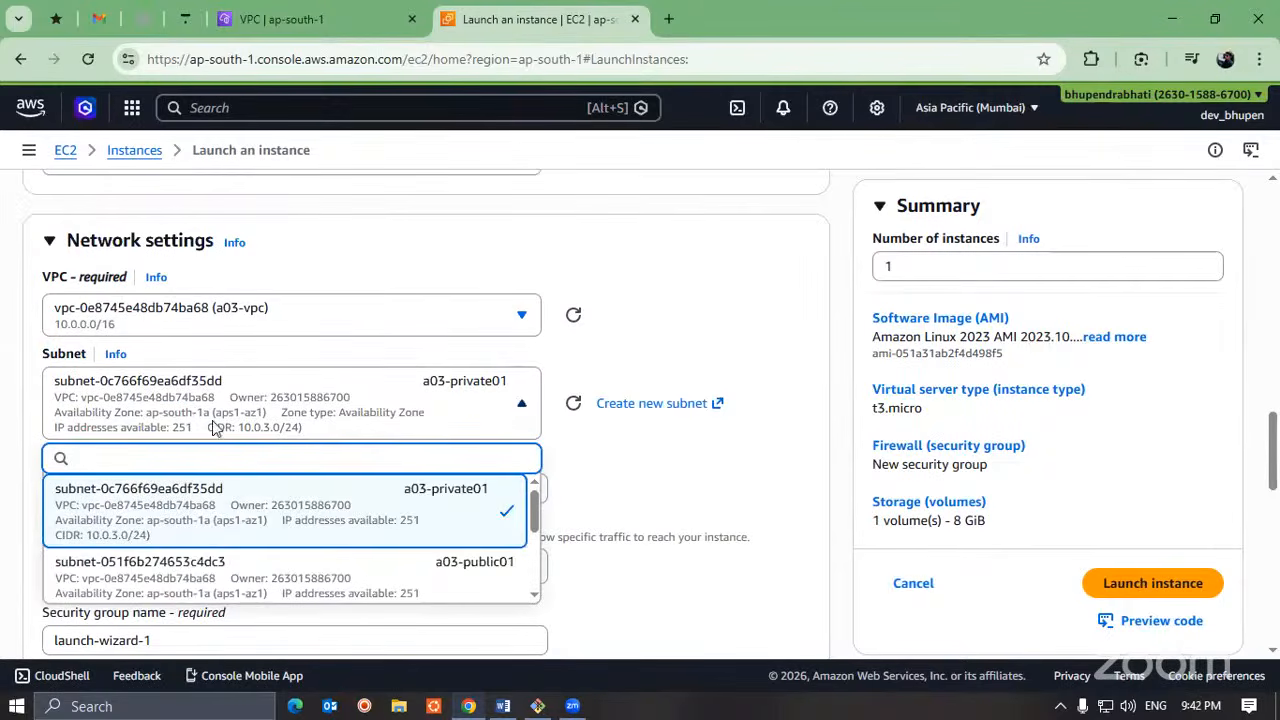
scroll(500, 515, "down", 1)
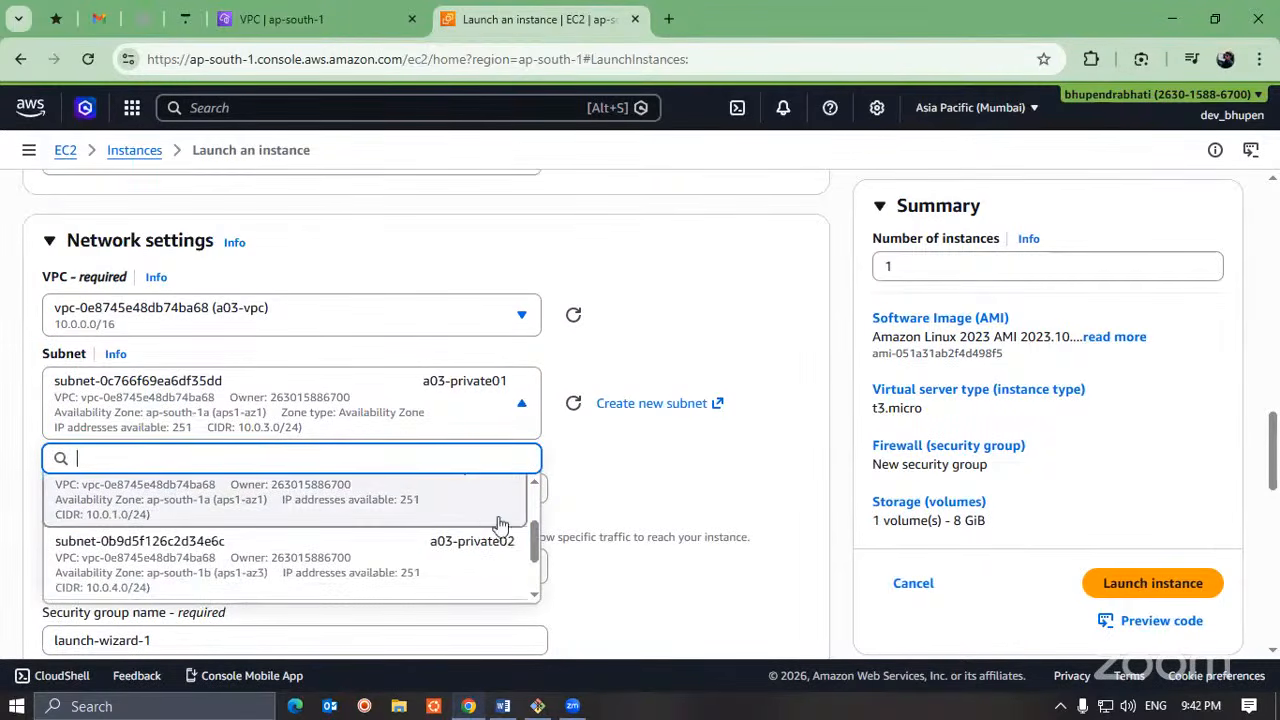
scroll(500, 523, "up", 1)
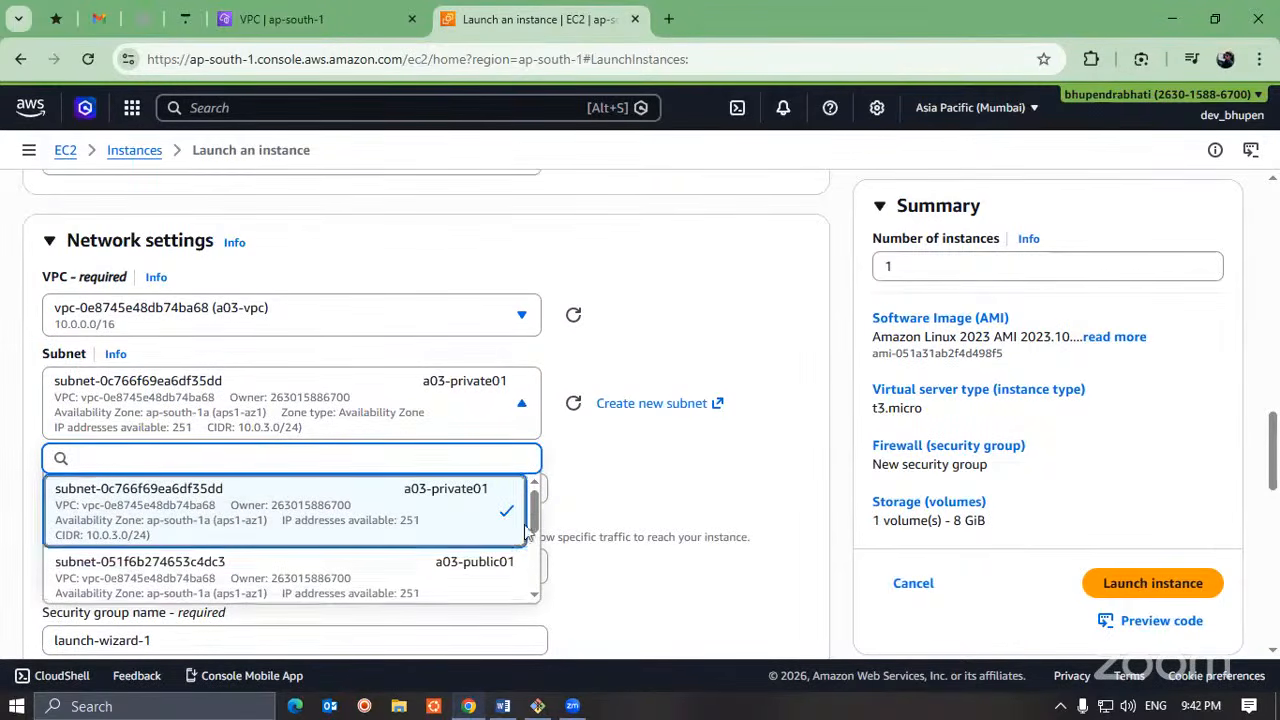
left_click(280, 576)
scroll(700, 372, "down", 1)
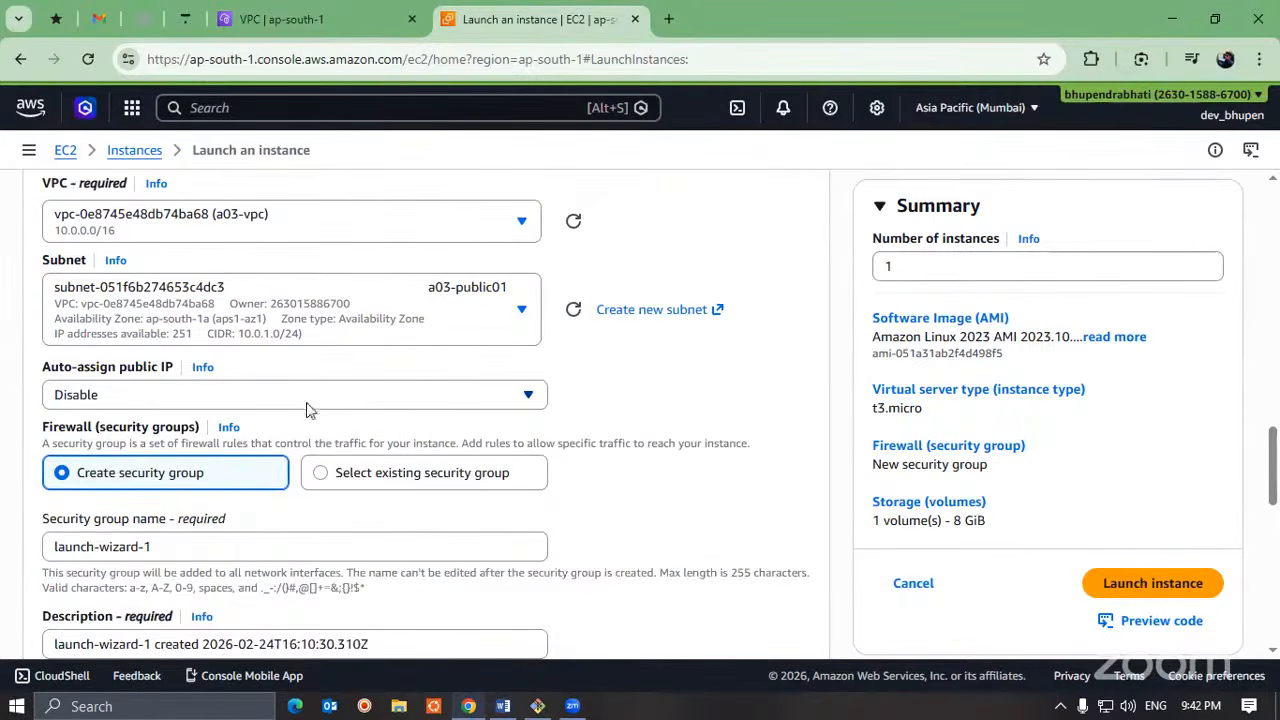
left_click(306, 400)
left_click(108, 430)
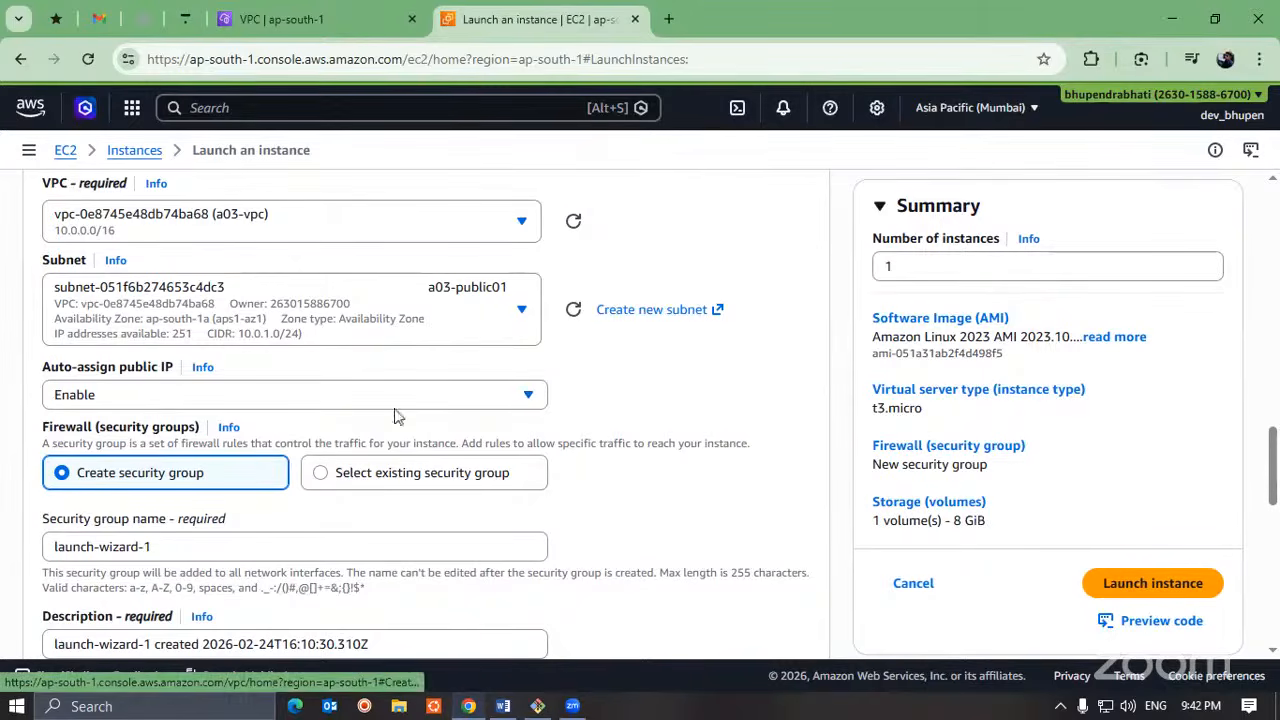
scroll(638, 455, "down", 1)
scroll(638, 460, "down", 1)
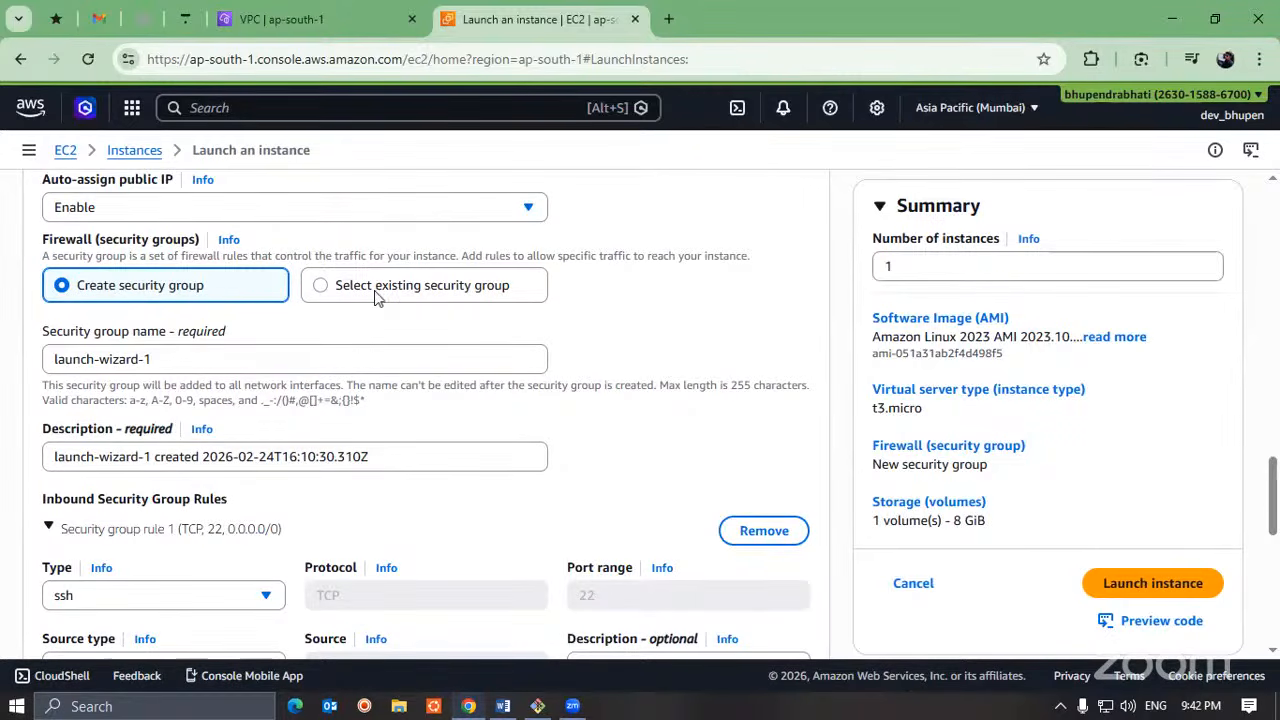
Rename the security group to a03-ec2-sg and replace its default description.
triple_click(519, 361)
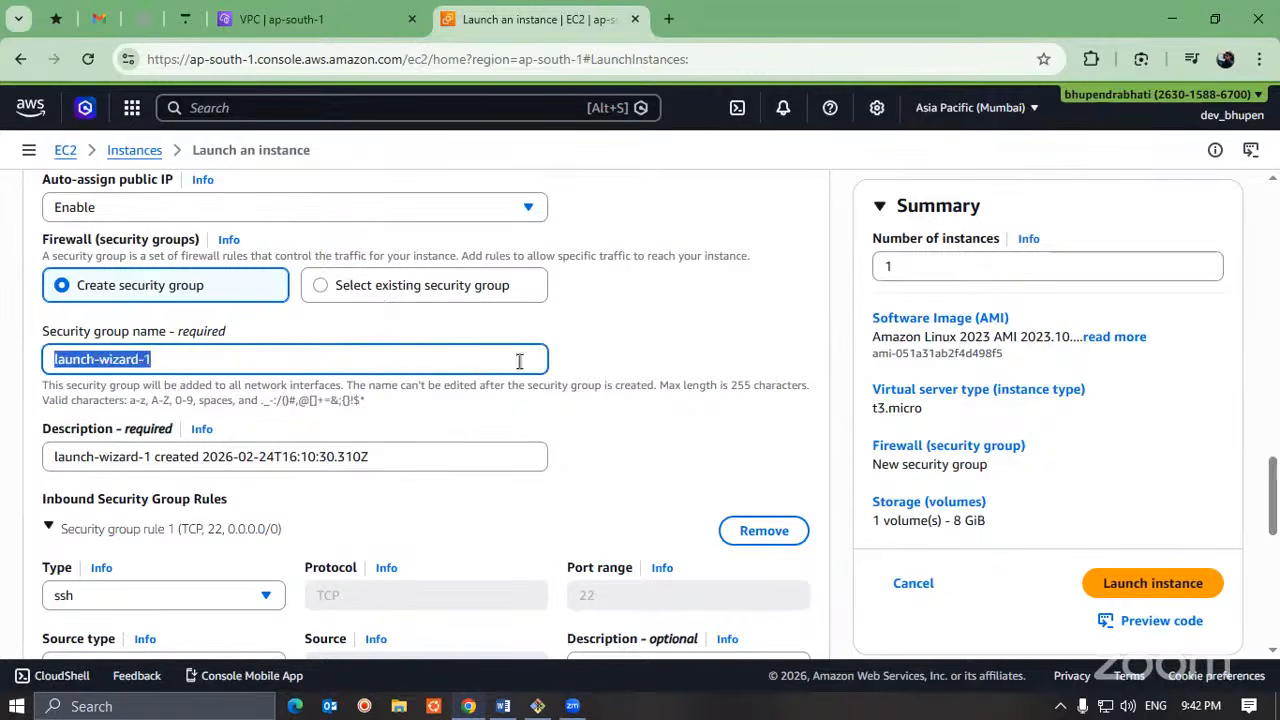
type("a03-ec2-sg")
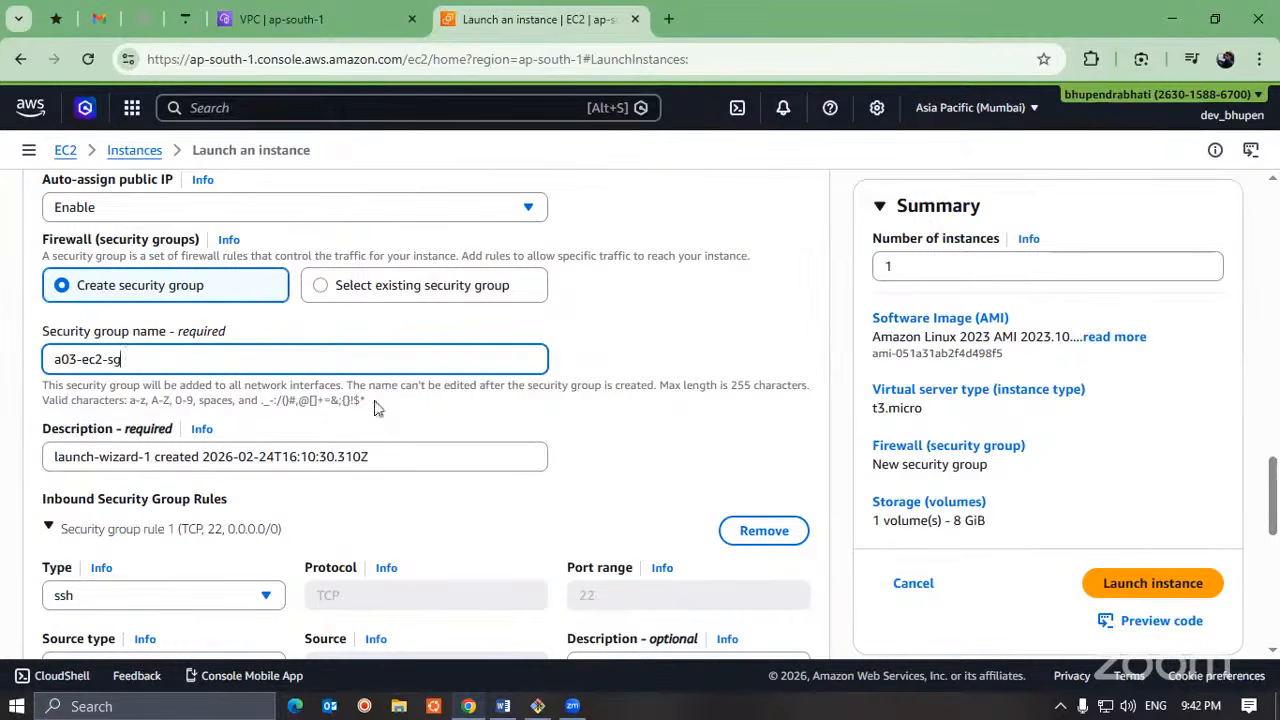
left_click_drag(415, 457, 3, 480)
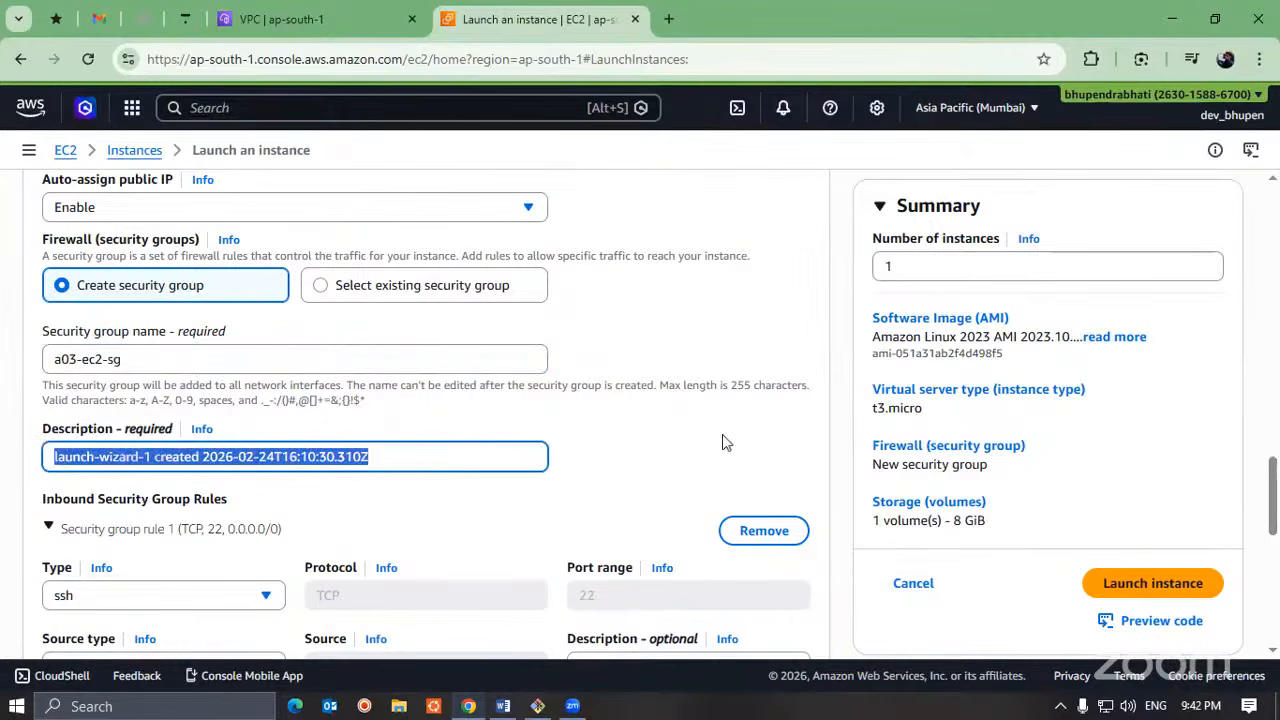
type("Al")
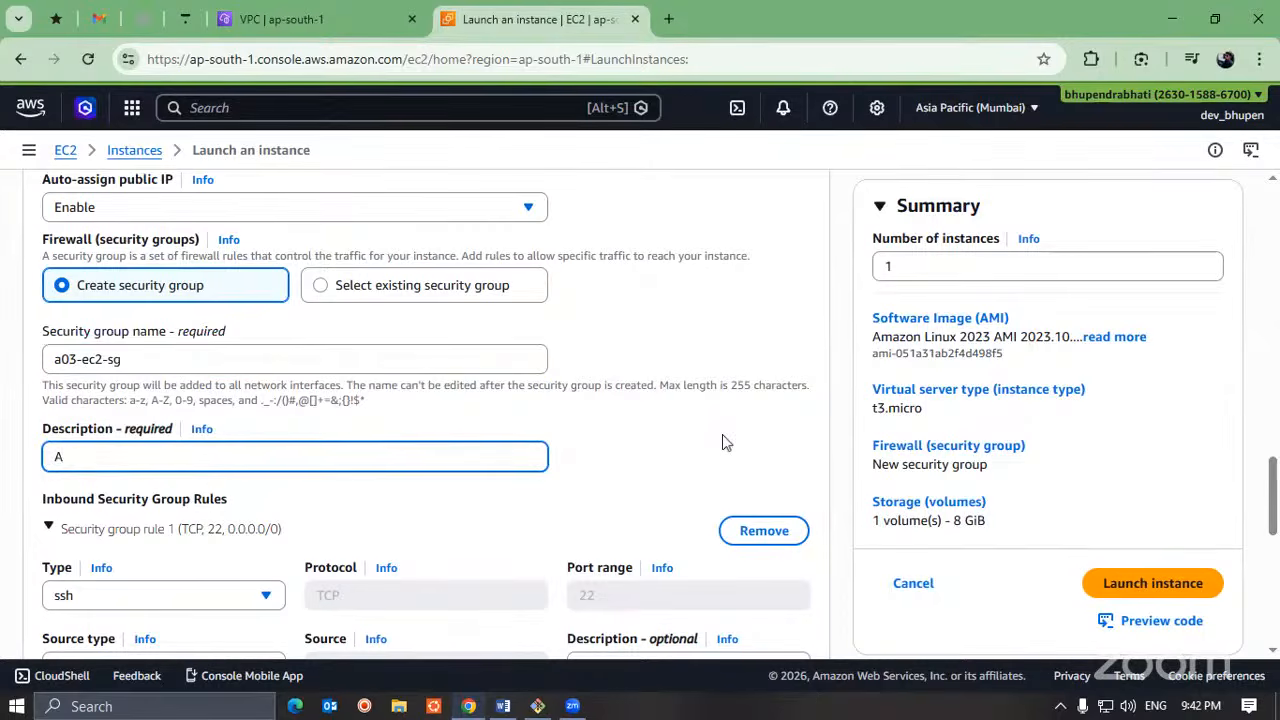
type("TTP request.")
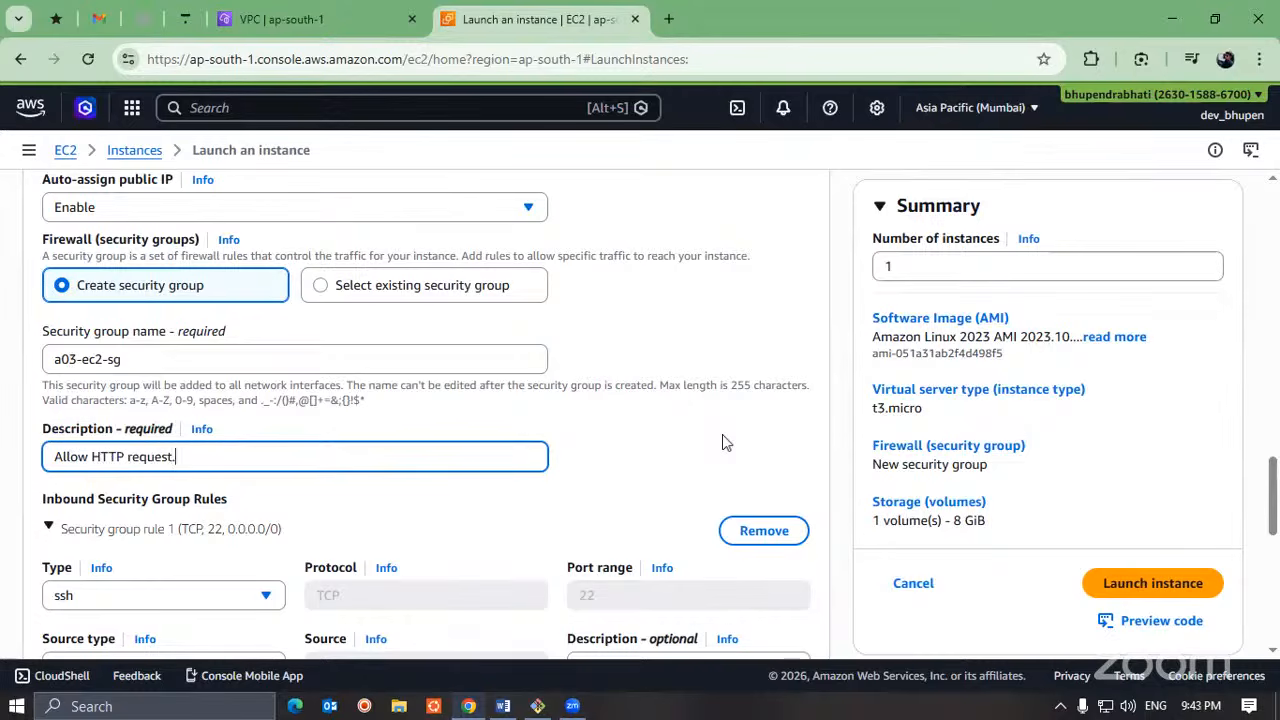
Restrict the SSH rule's source to My IP, described 'SSH from My PC'.
scroll(434, 470, "down", 2)
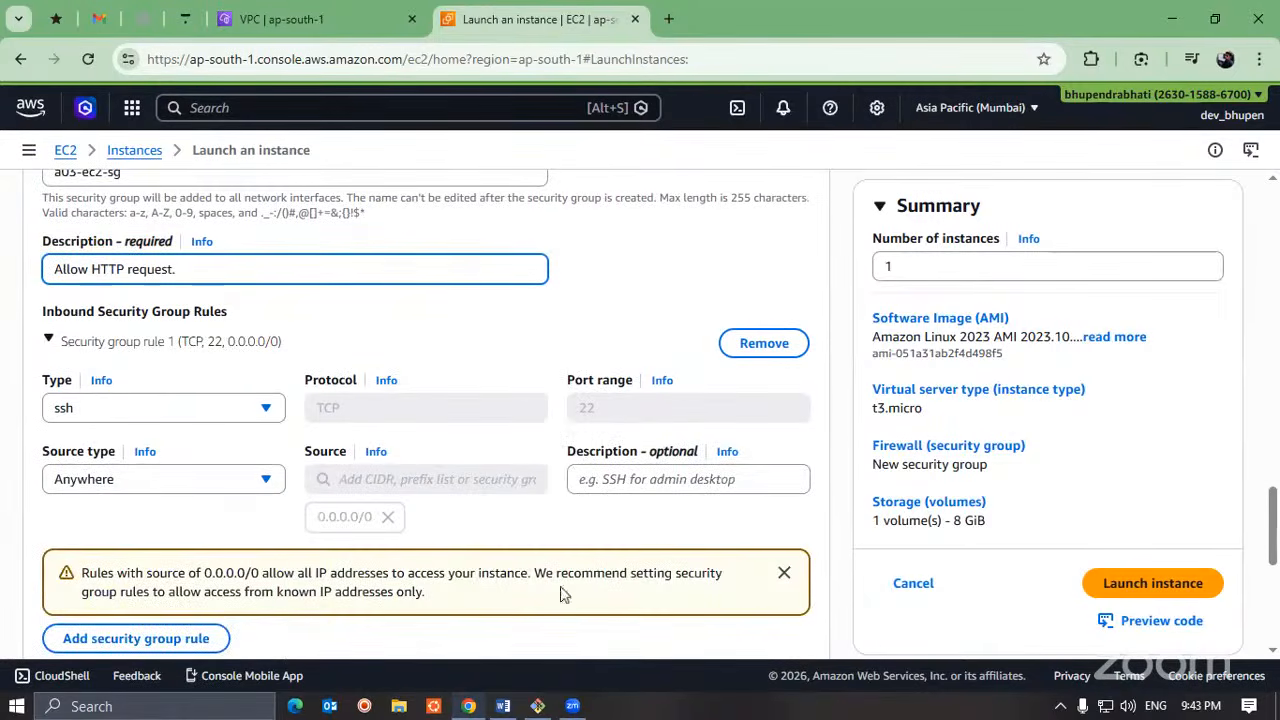
scroll(114, 409, "down", 1)
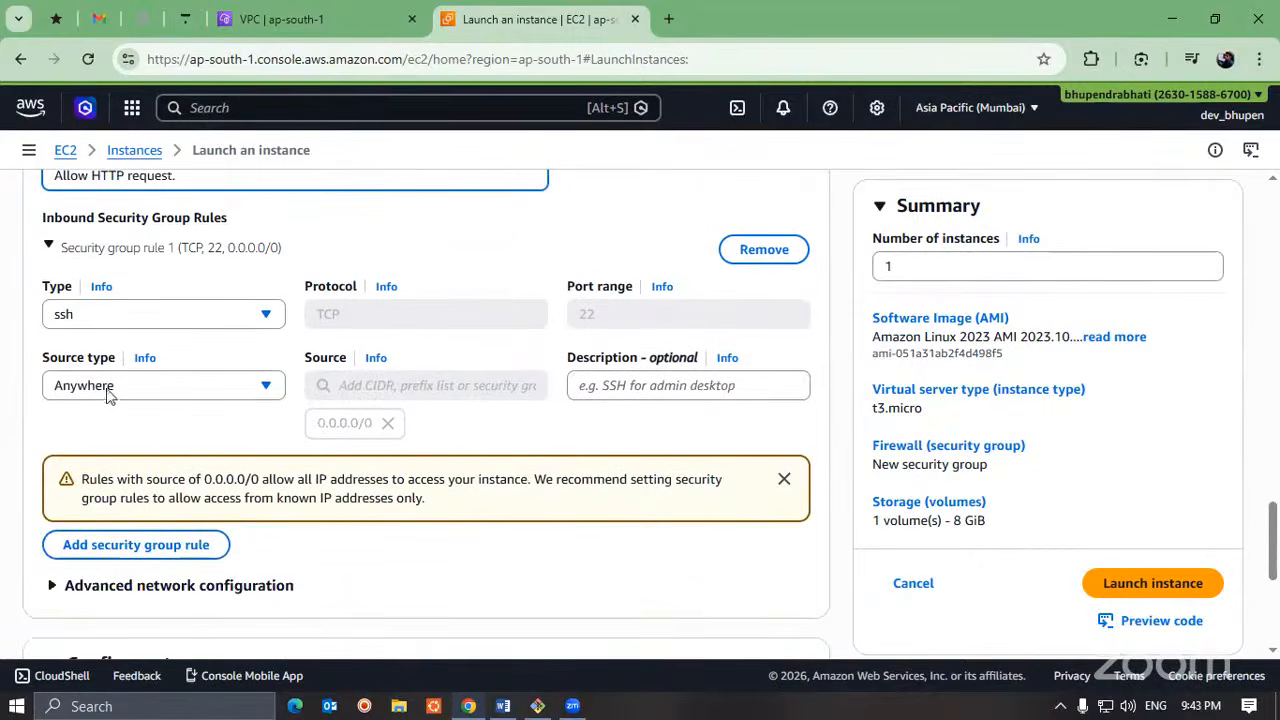
left_click(196, 390)
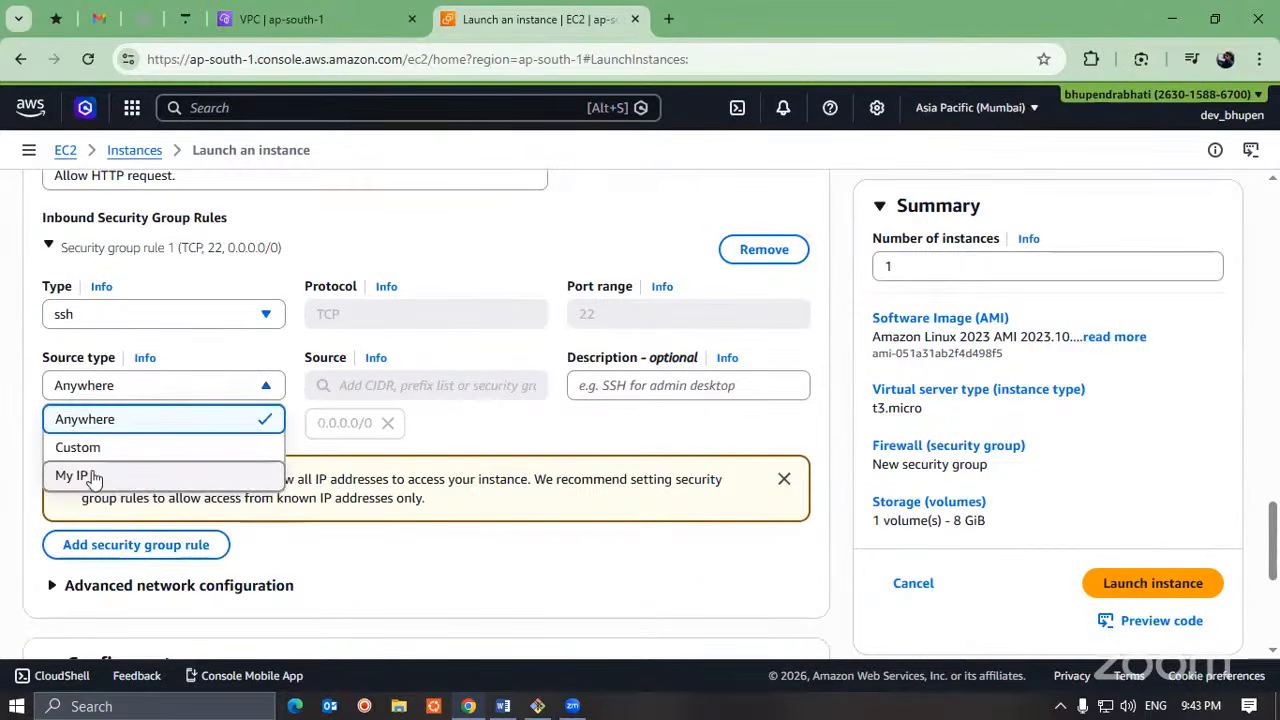
left_click(92, 478)
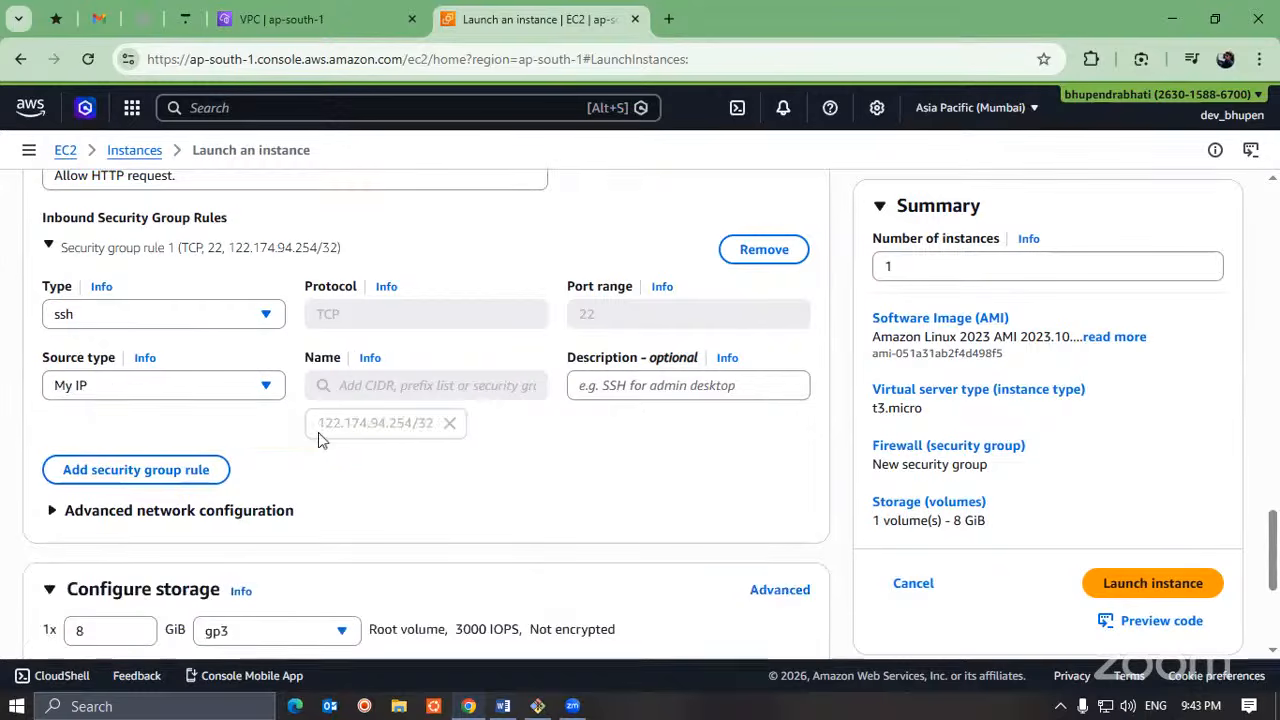
left_click_drag(316, 428, 440, 432)
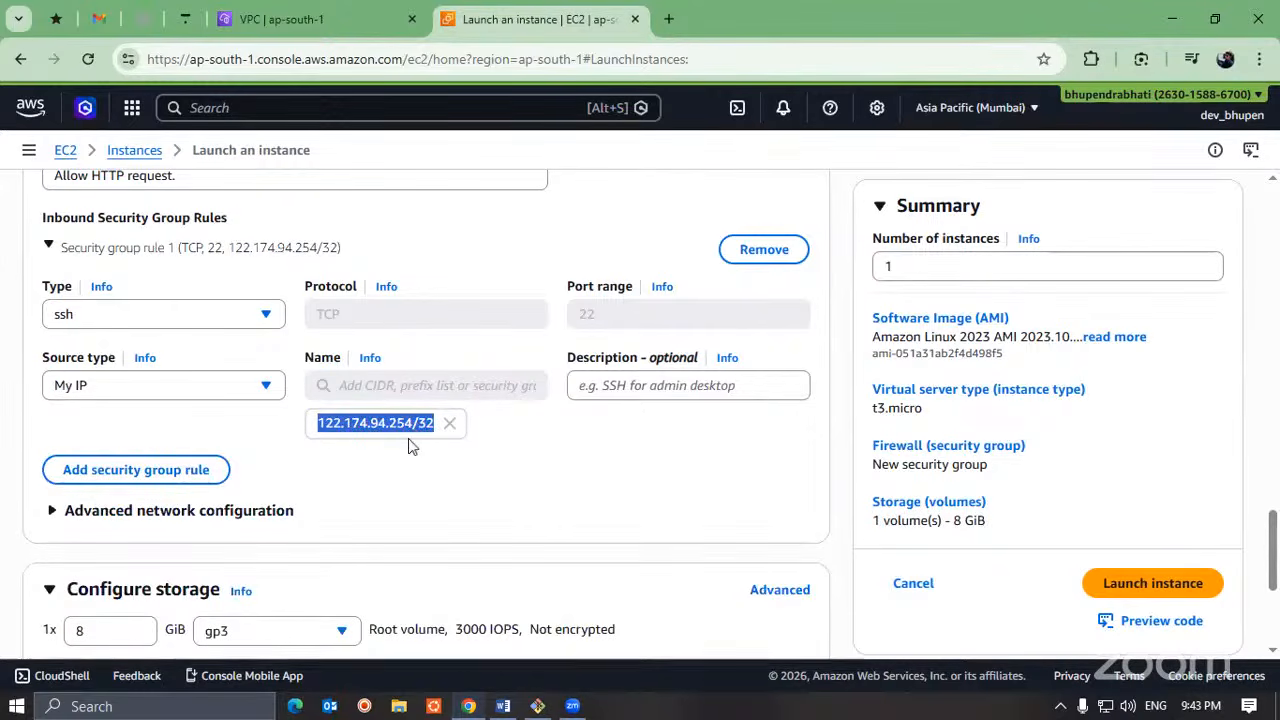
left_click(633, 391)
type("SSH")
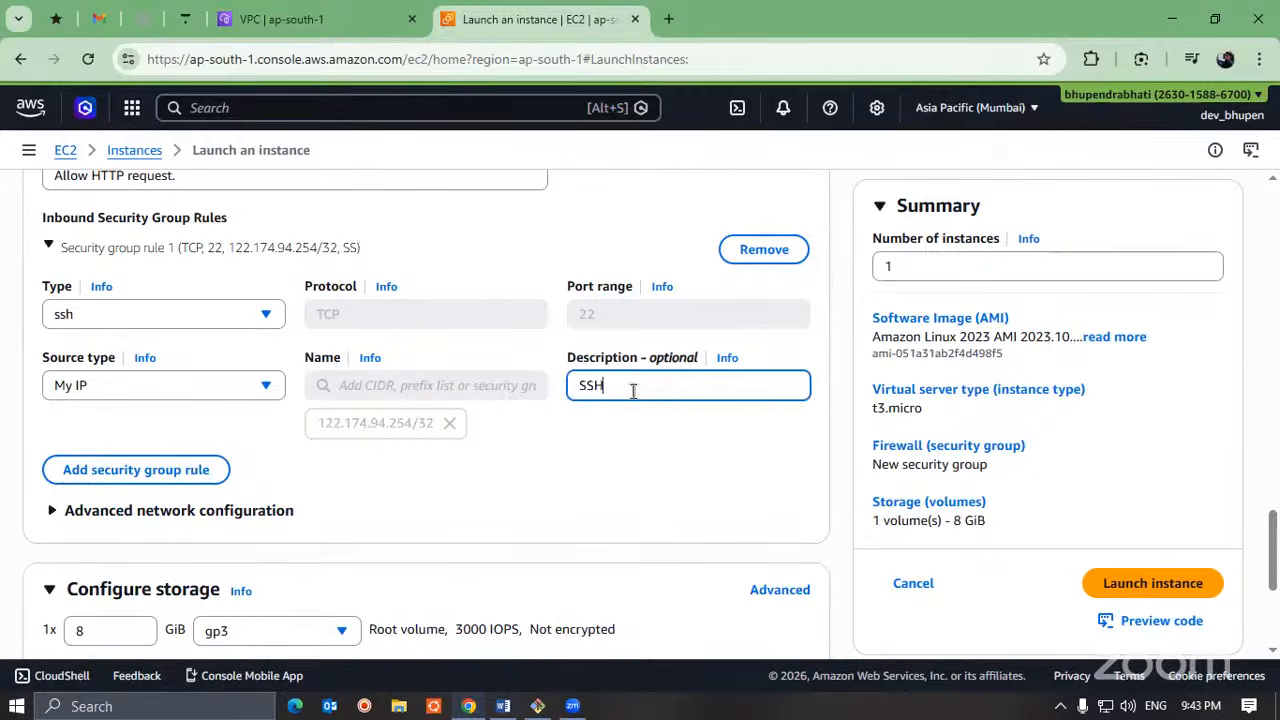
type(" from My PC")
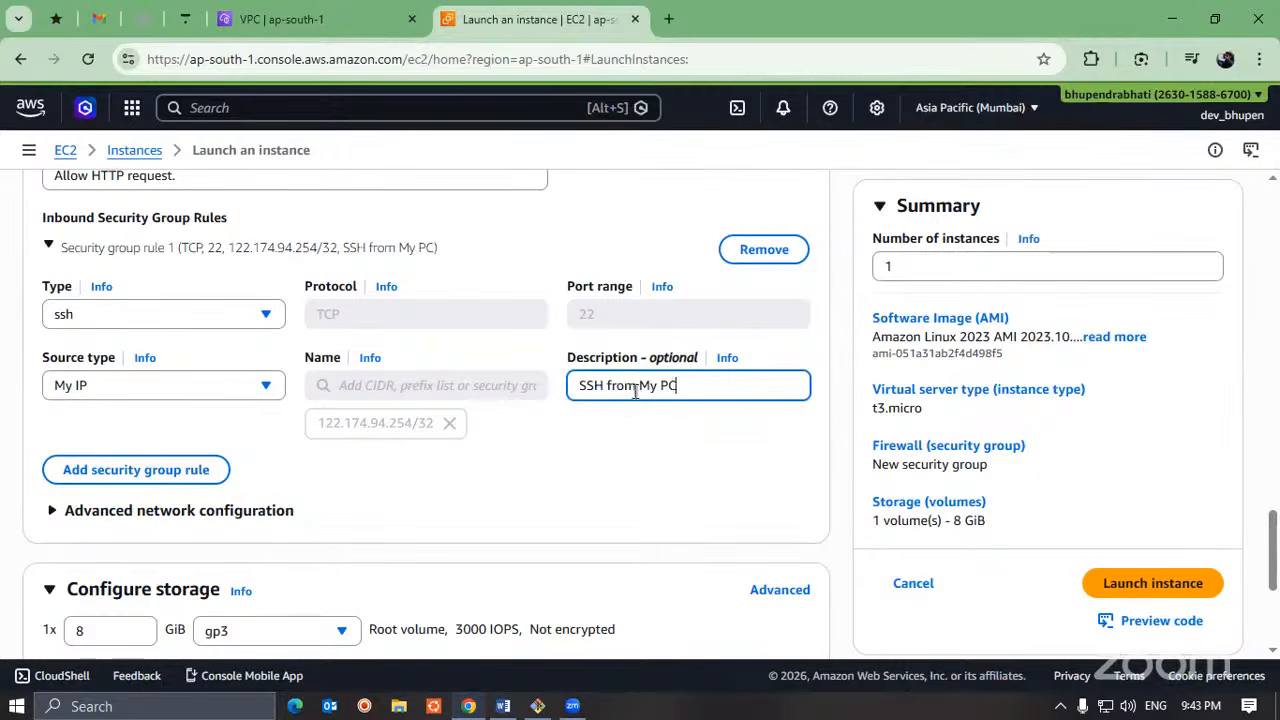
scroll(294, 434, "down", 2)
scroll(128, 410, "up", 1)
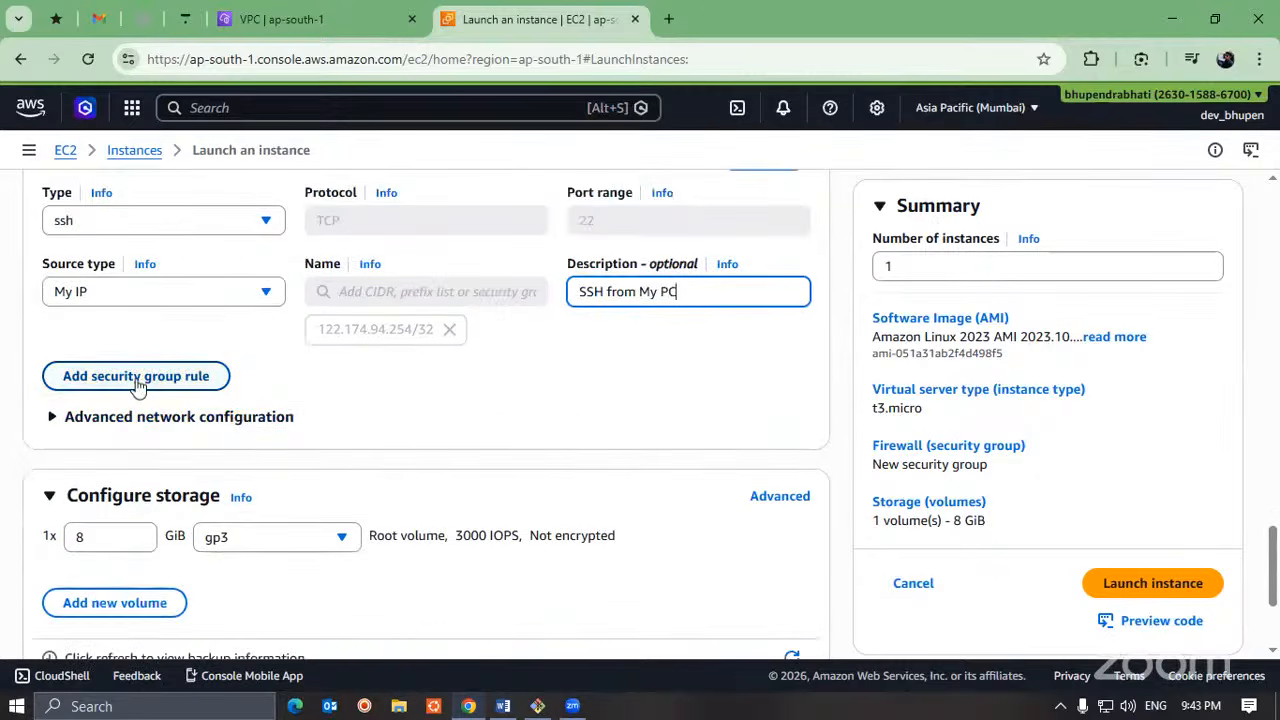
Add a second inbound rule allowing HTTP port 80 from Anywhere, described 'HTTP Rule'.
left_click(143, 393)
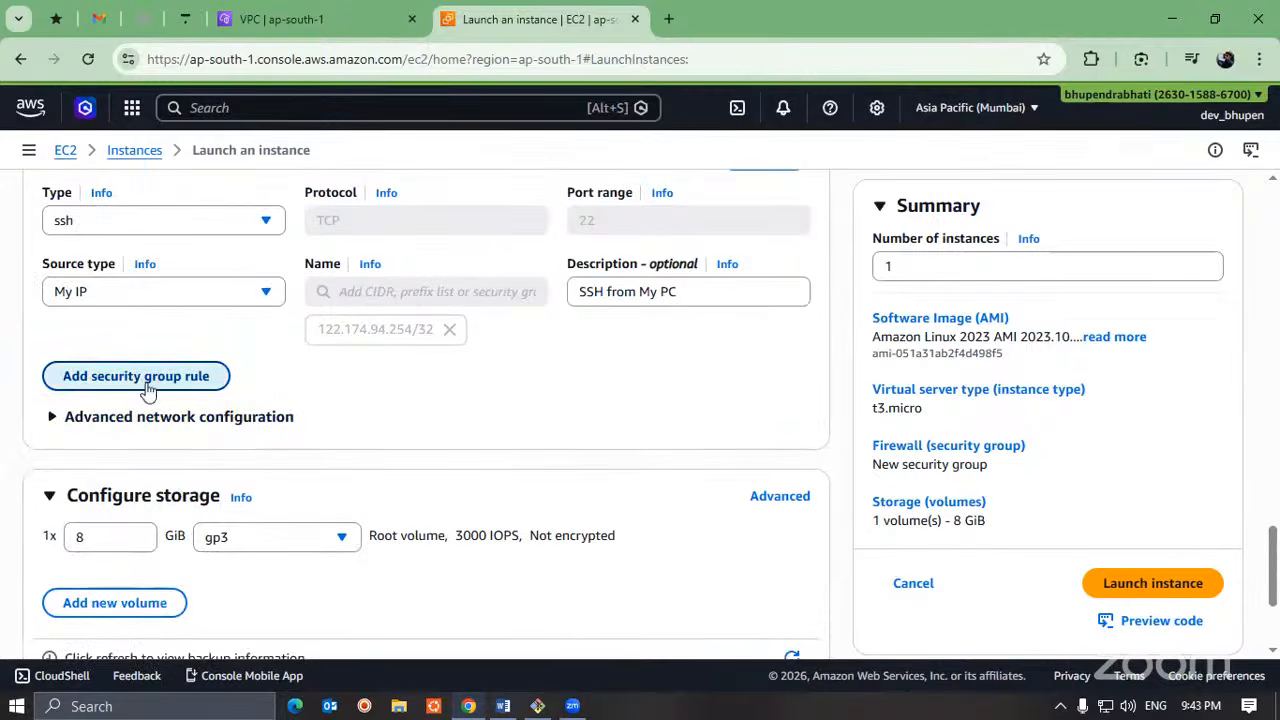
left_click(218, 450)
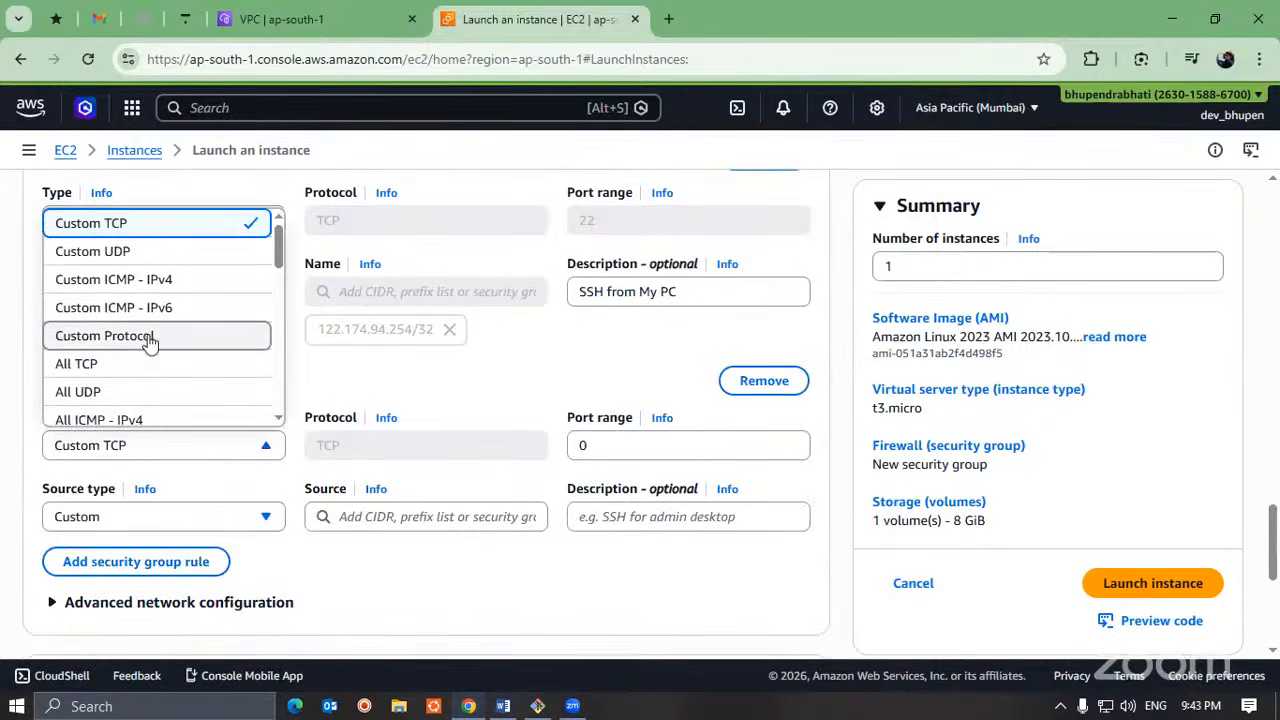
key("h")
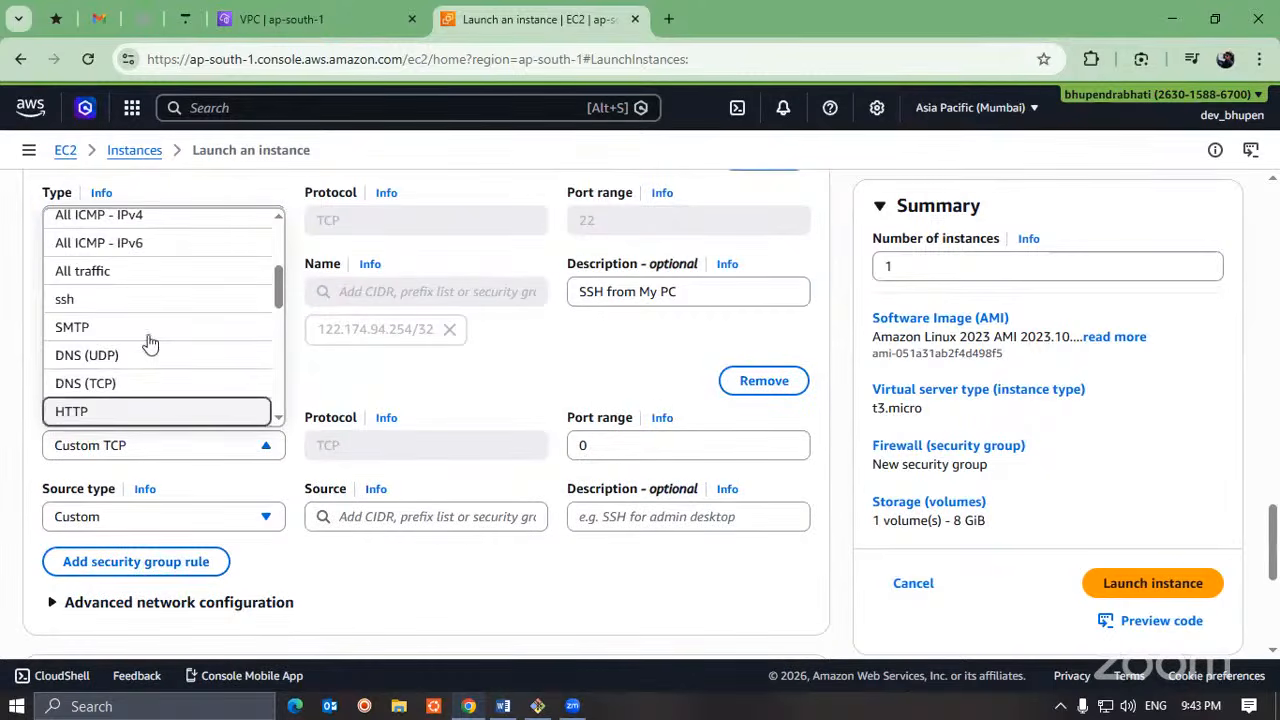
left_click(106, 411)
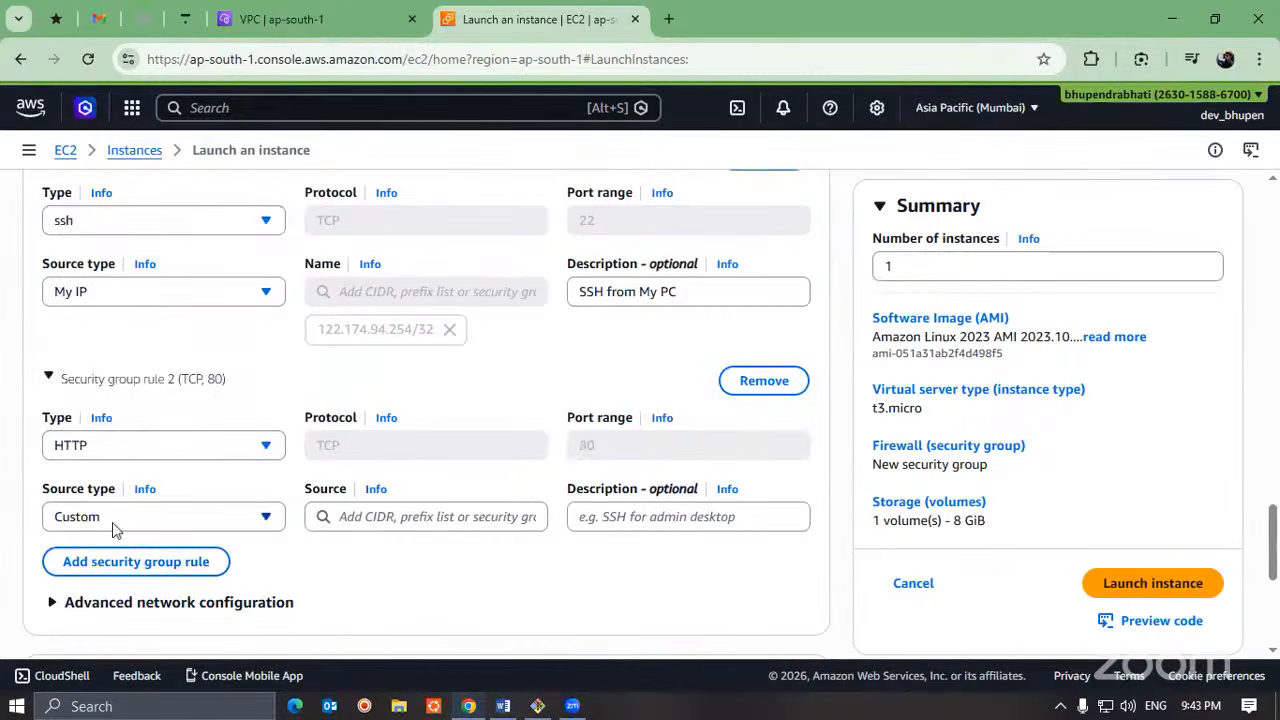
left_click(200, 520)
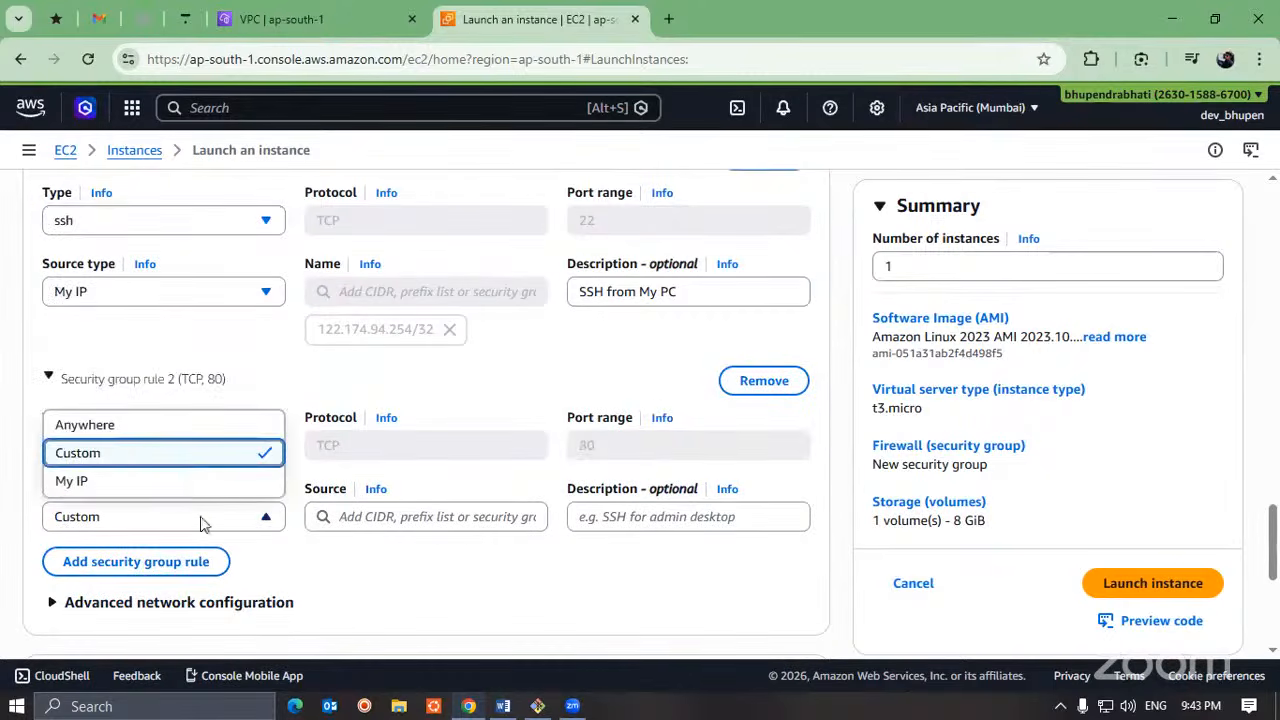
left_click(172, 428)
left_click(676, 514)
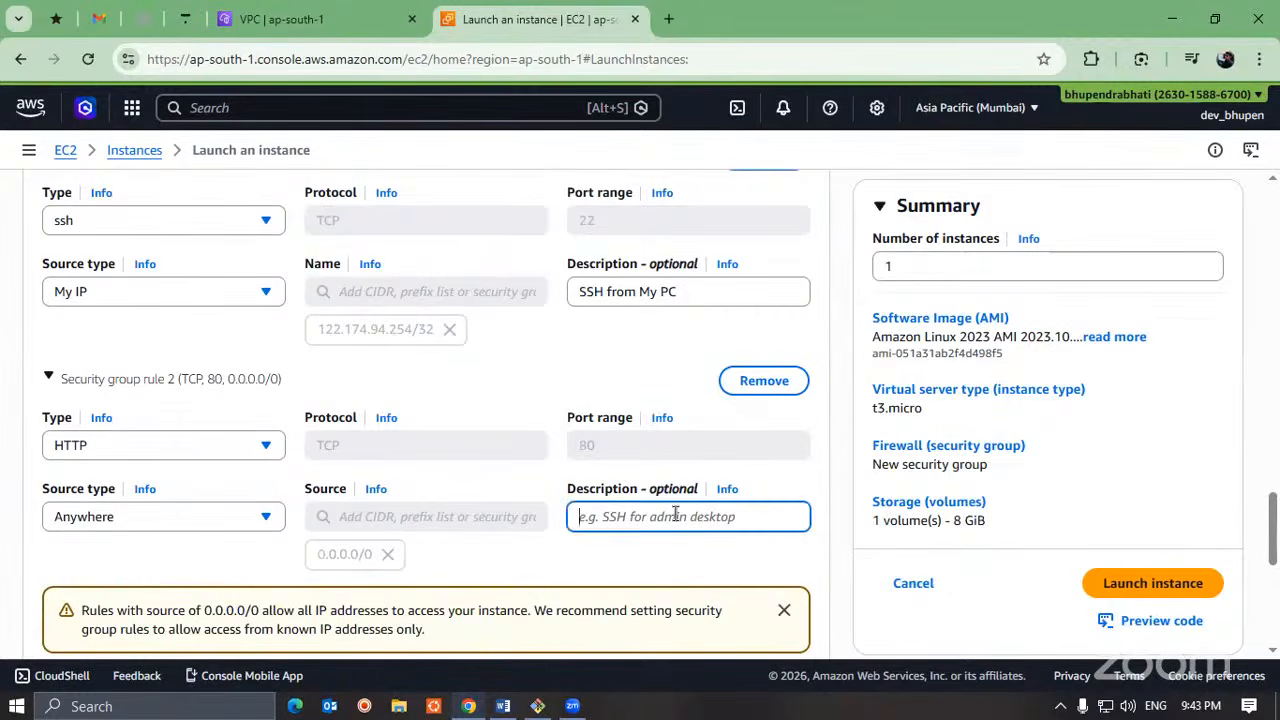
type("H")
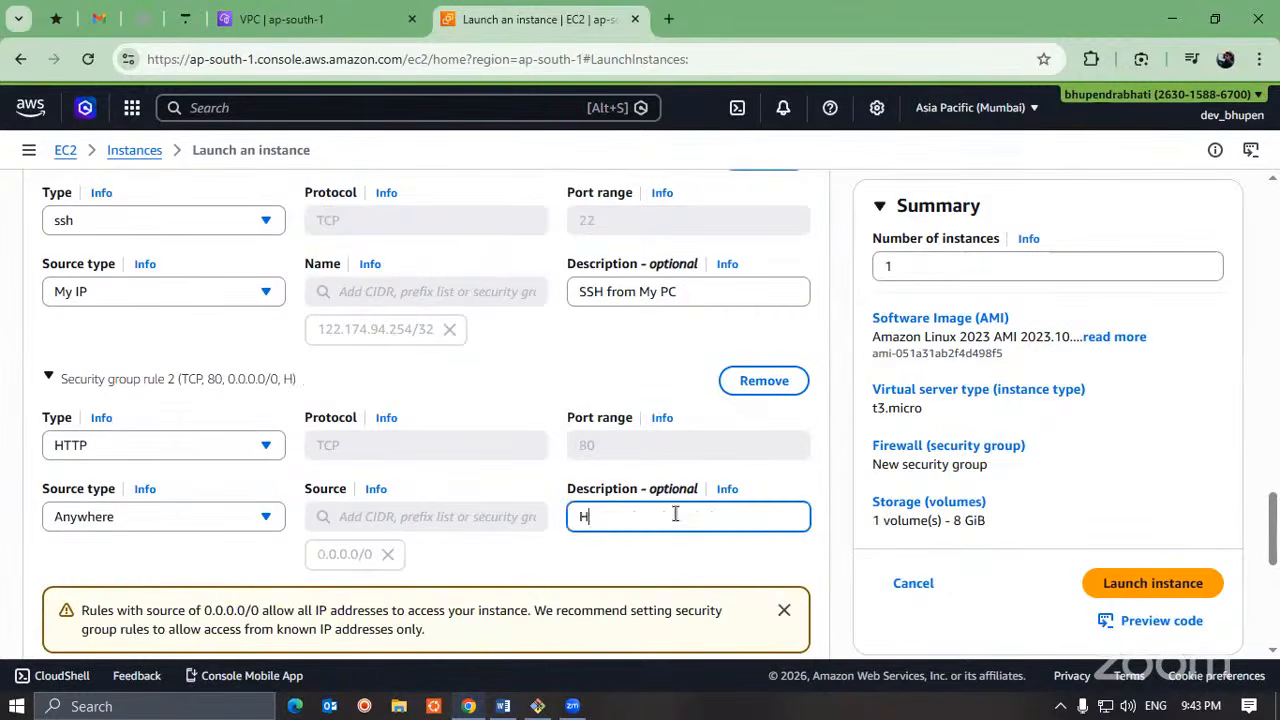
type("TTP Rule")
Dismiss the open-access warning banner and review both inbound rules.
scroll(651, 509, "down", 2)
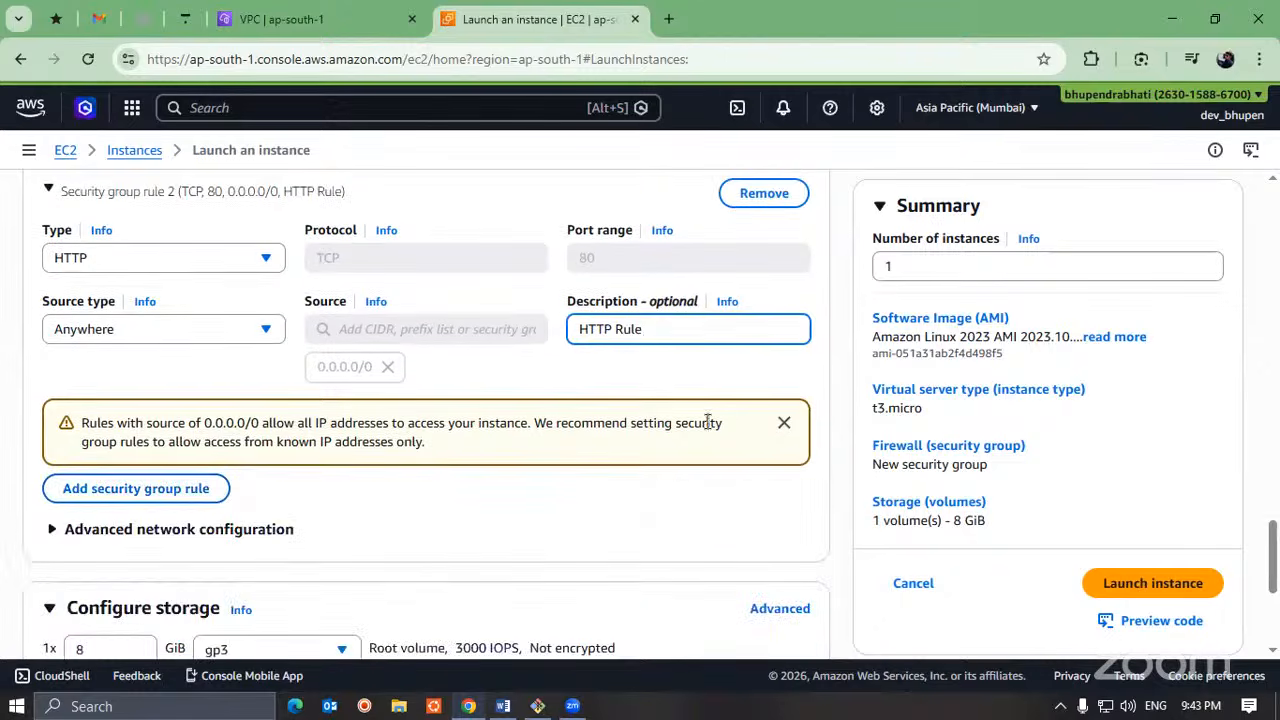
left_click(786, 425)
scroll(330, 458, "down", 1)
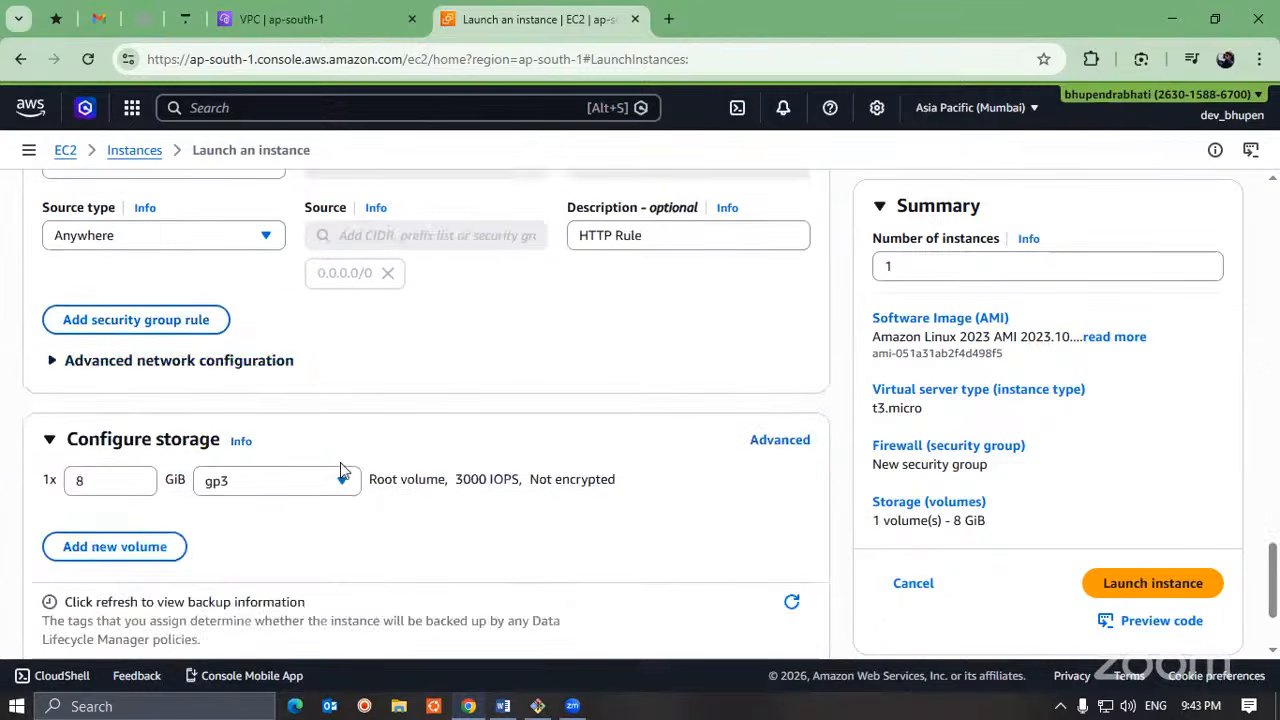
scroll(206, 394, "up", 2)
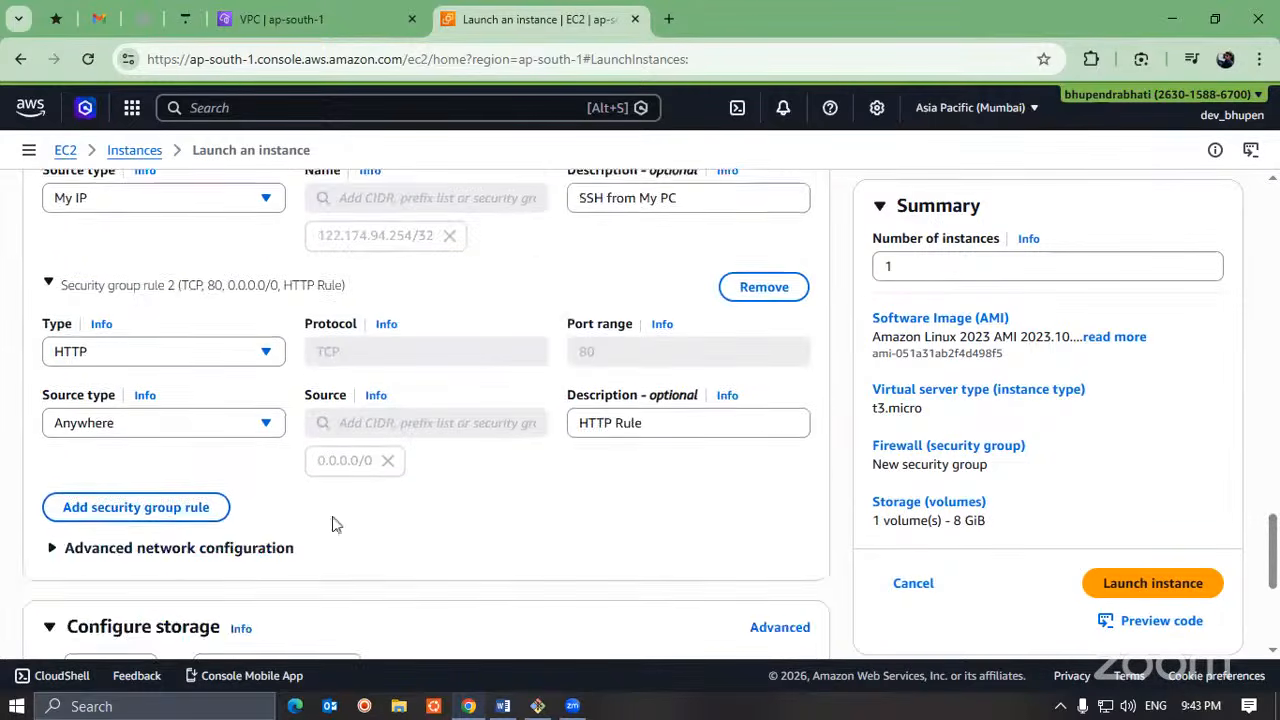
scroll(334, 523, "up", 1)
scroll(386, 517, "down", 2)
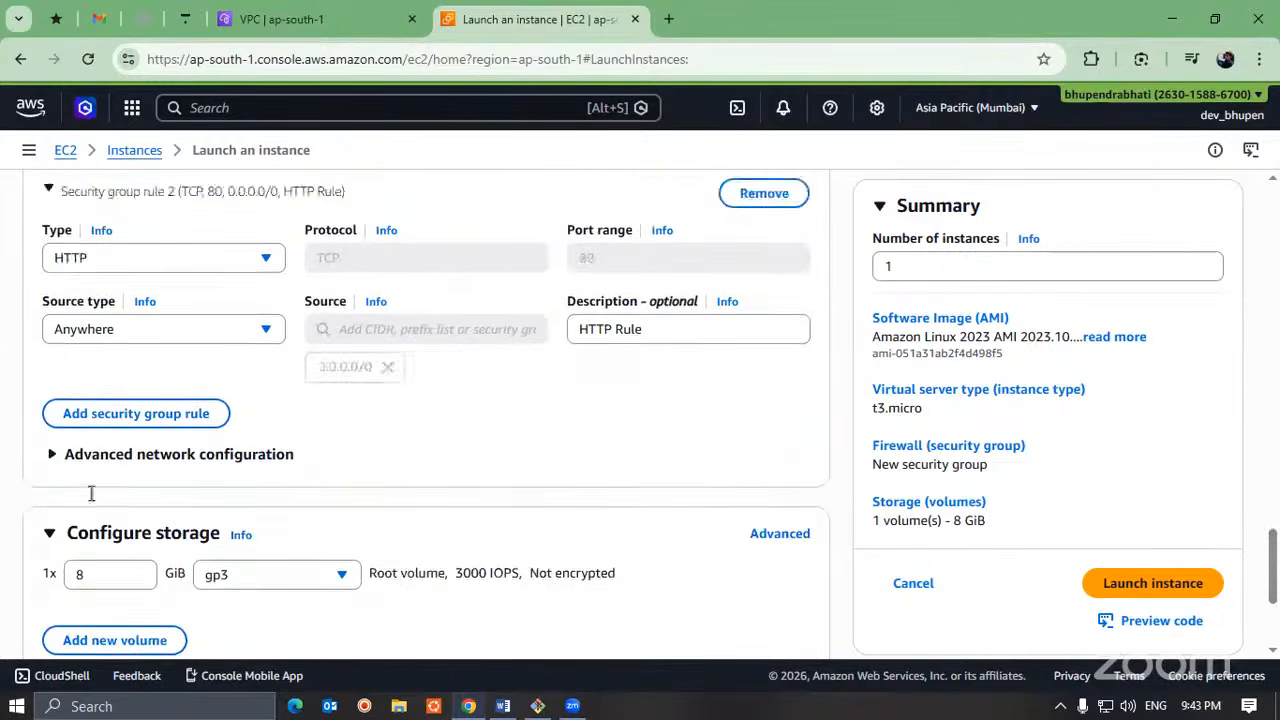
scroll(91, 491, "down", 2)
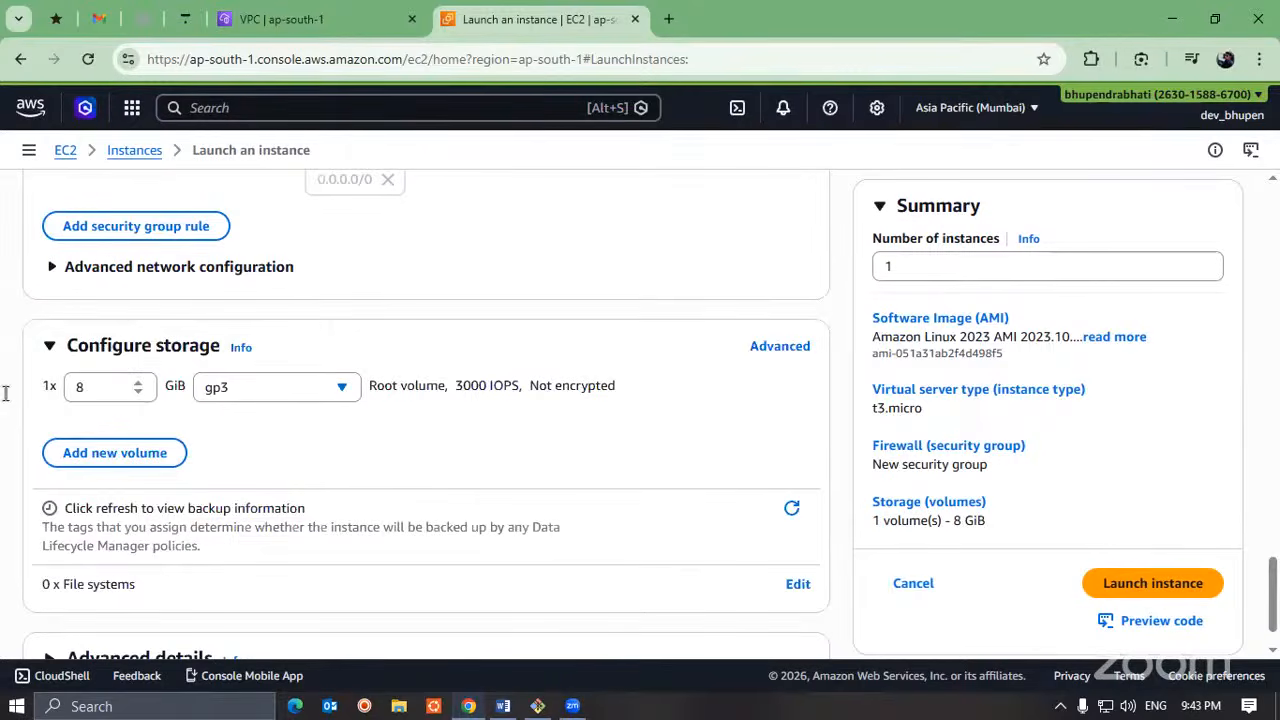
double_click(75, 390)
type("10")
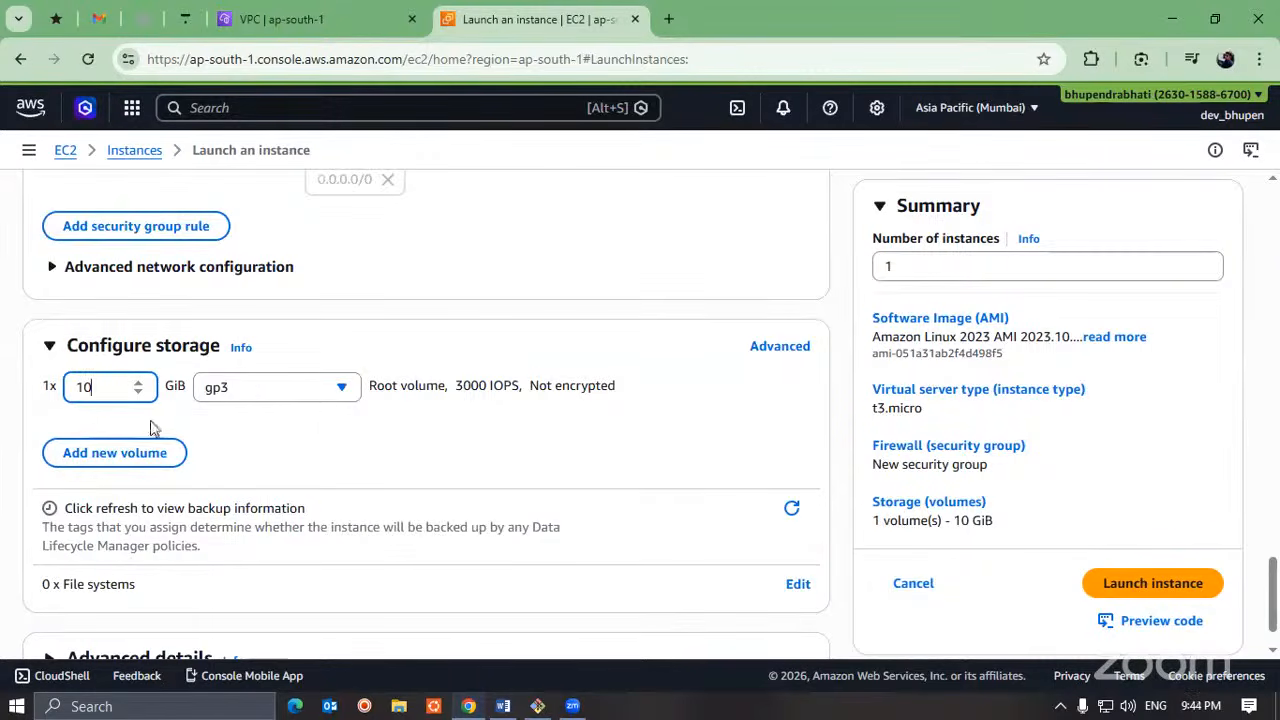
scroll(560, 460, "down", 1)
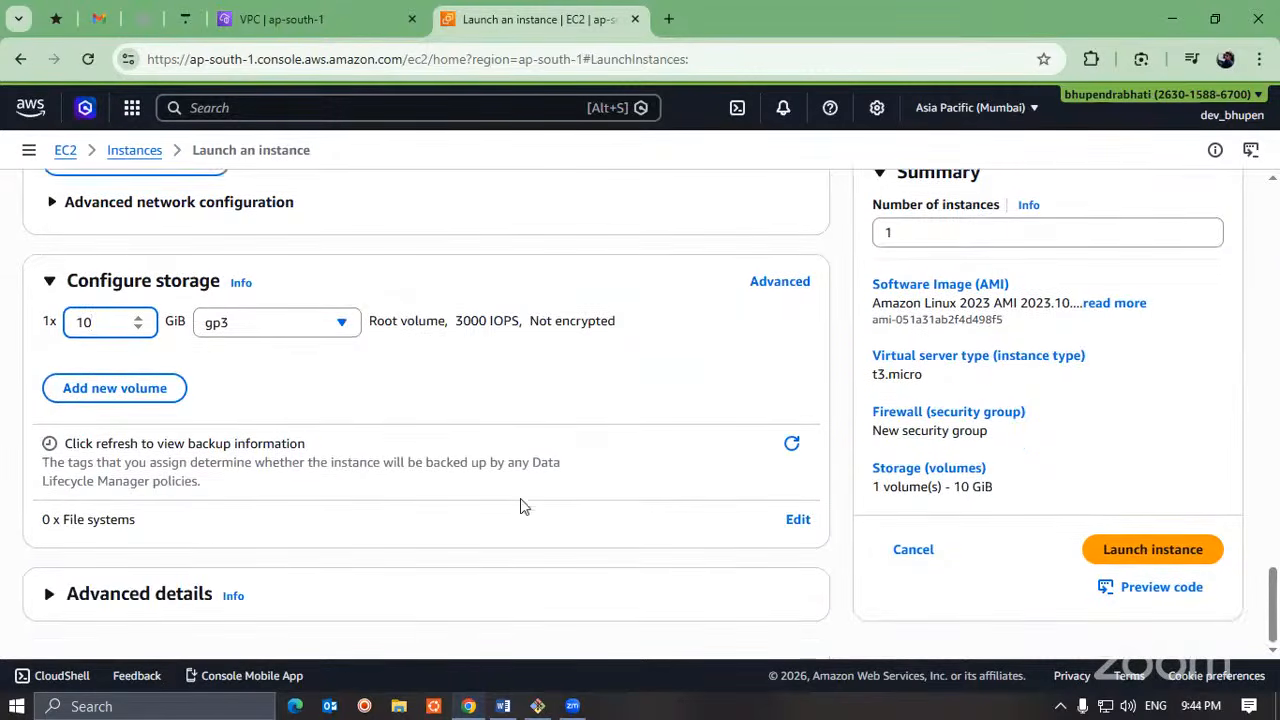
scroll(424, 502, "up", 15)
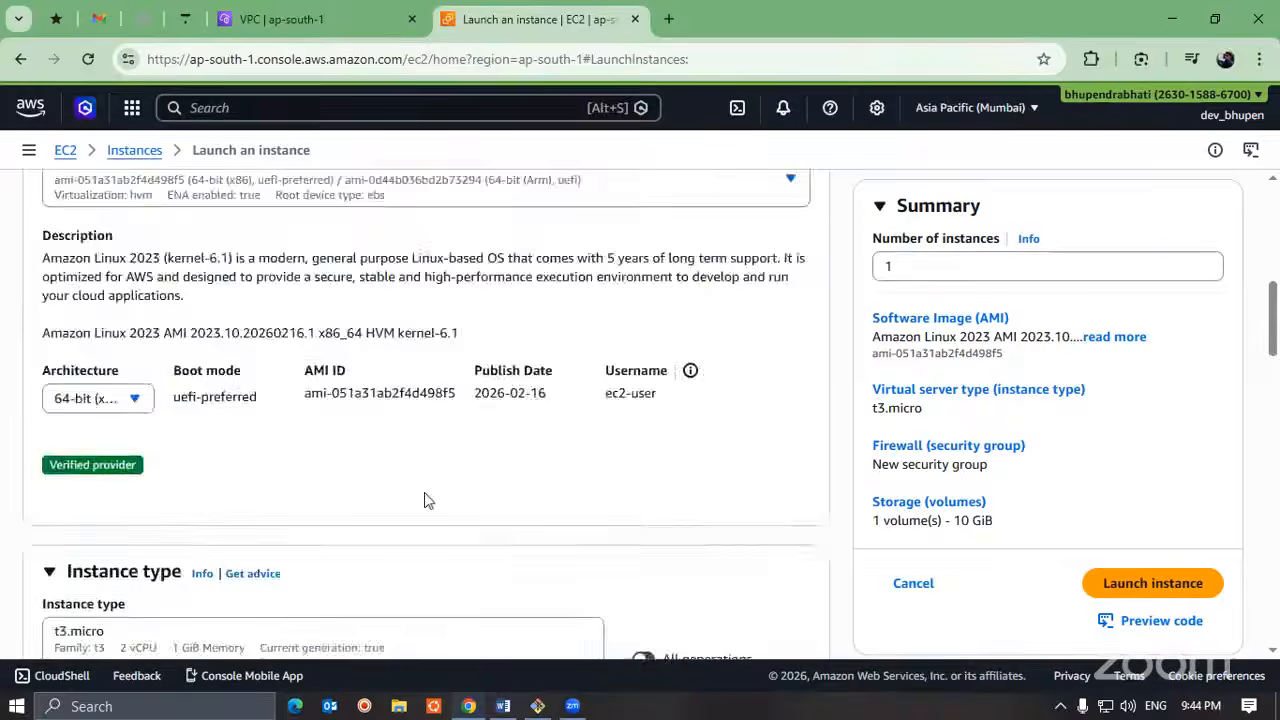
scroll(424, 500, "up", 6)
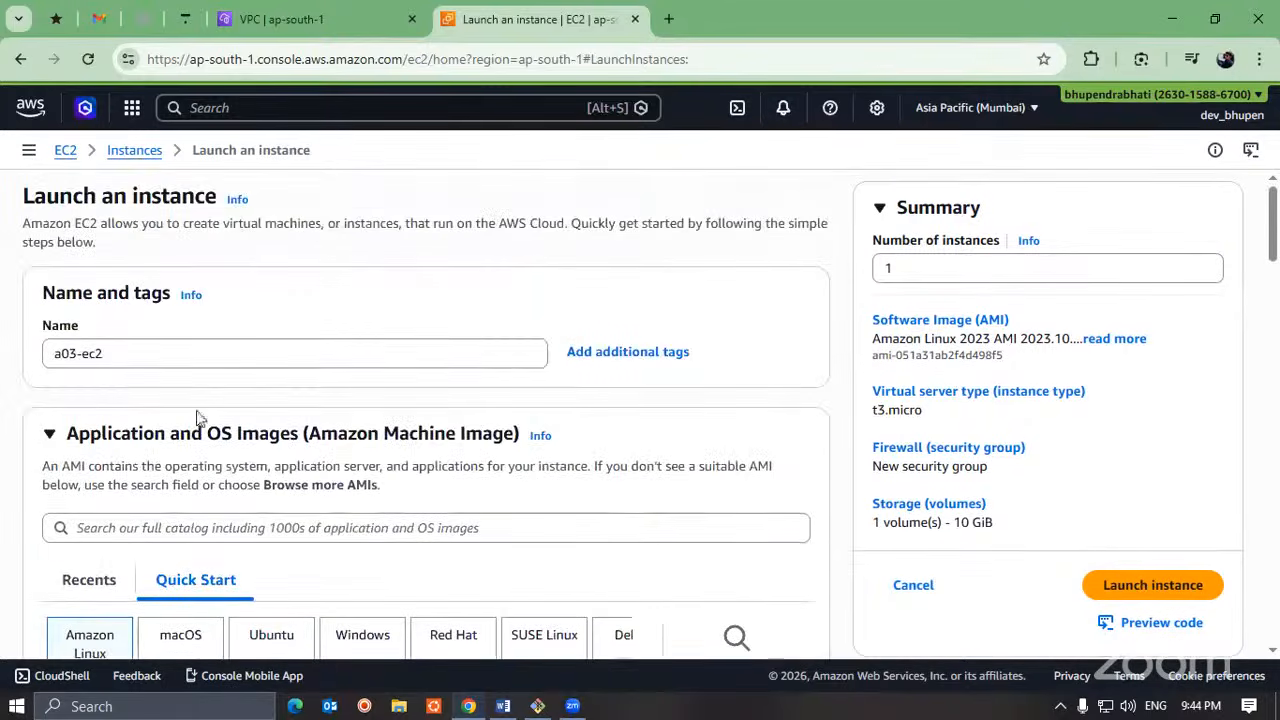
scroll(180, 400, "down", 1)
scroll(270, 450, "down", 3)
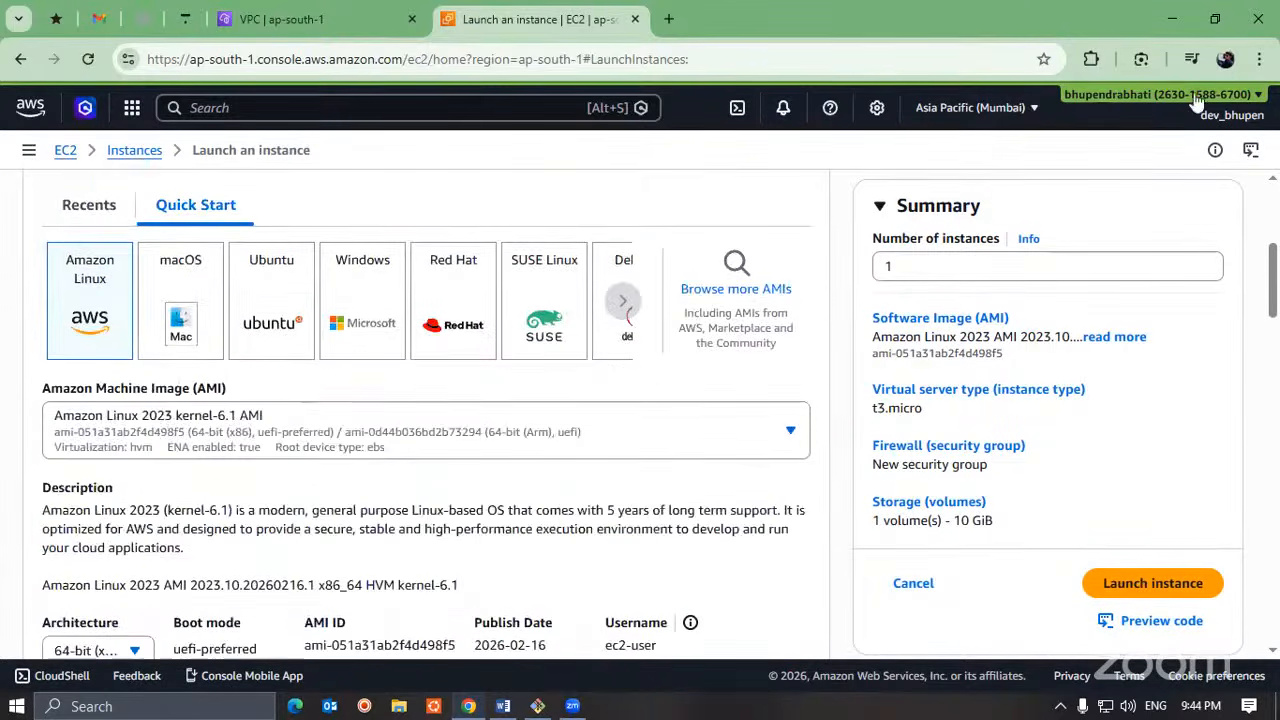
scroll(263, 440, "down", 3)
scroll(160, 360, "down", 3)
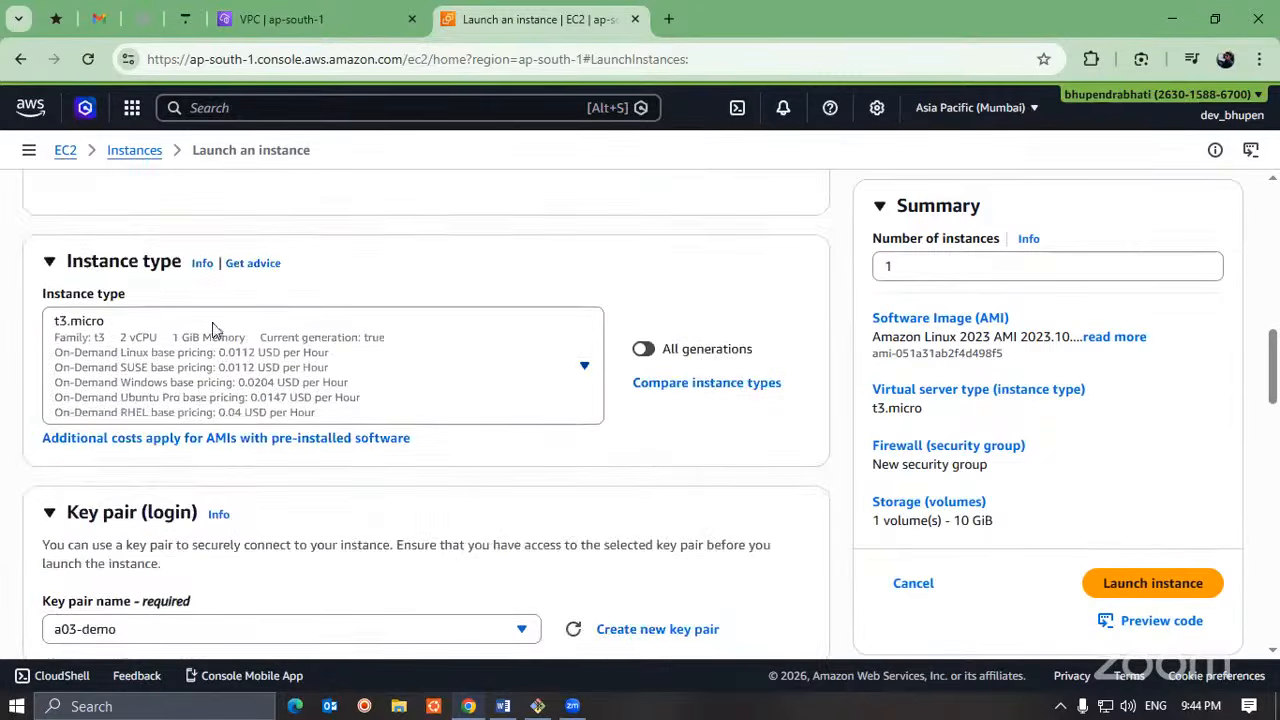
scroll(260, 350, "down", 1)
scroll(310, 445, "down", 1)
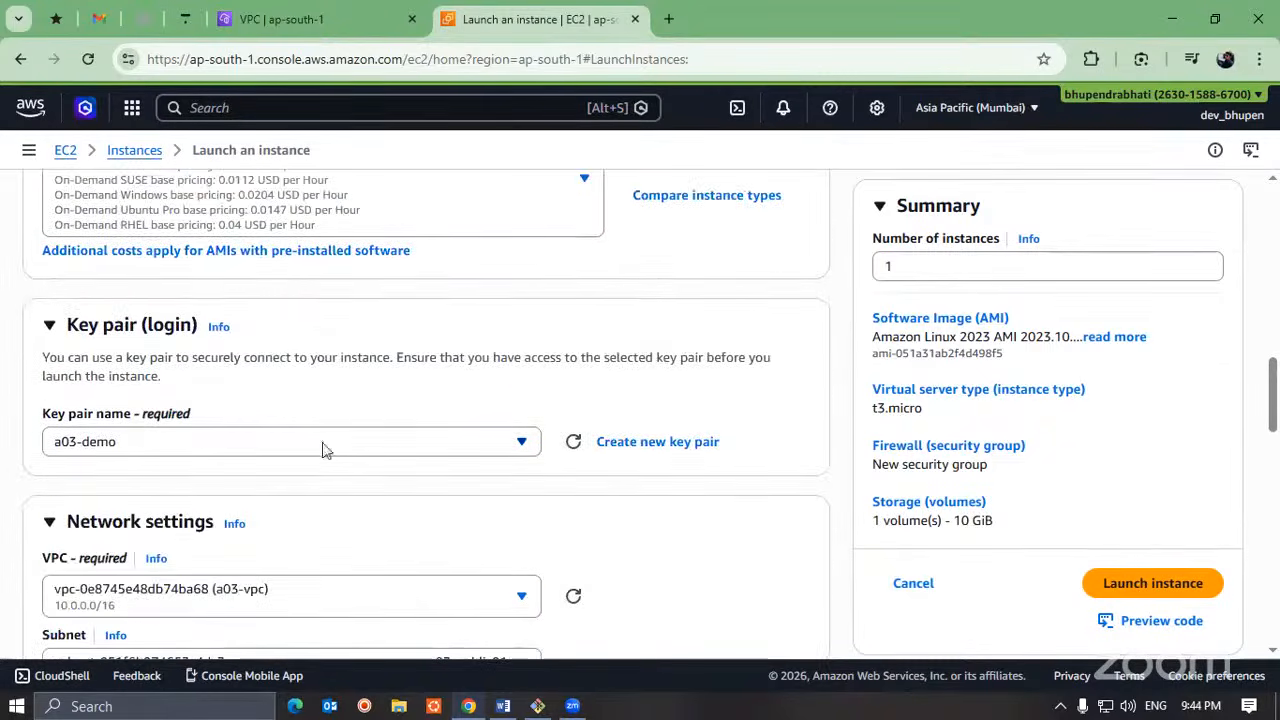
scroll(410, 435, "down", 2)
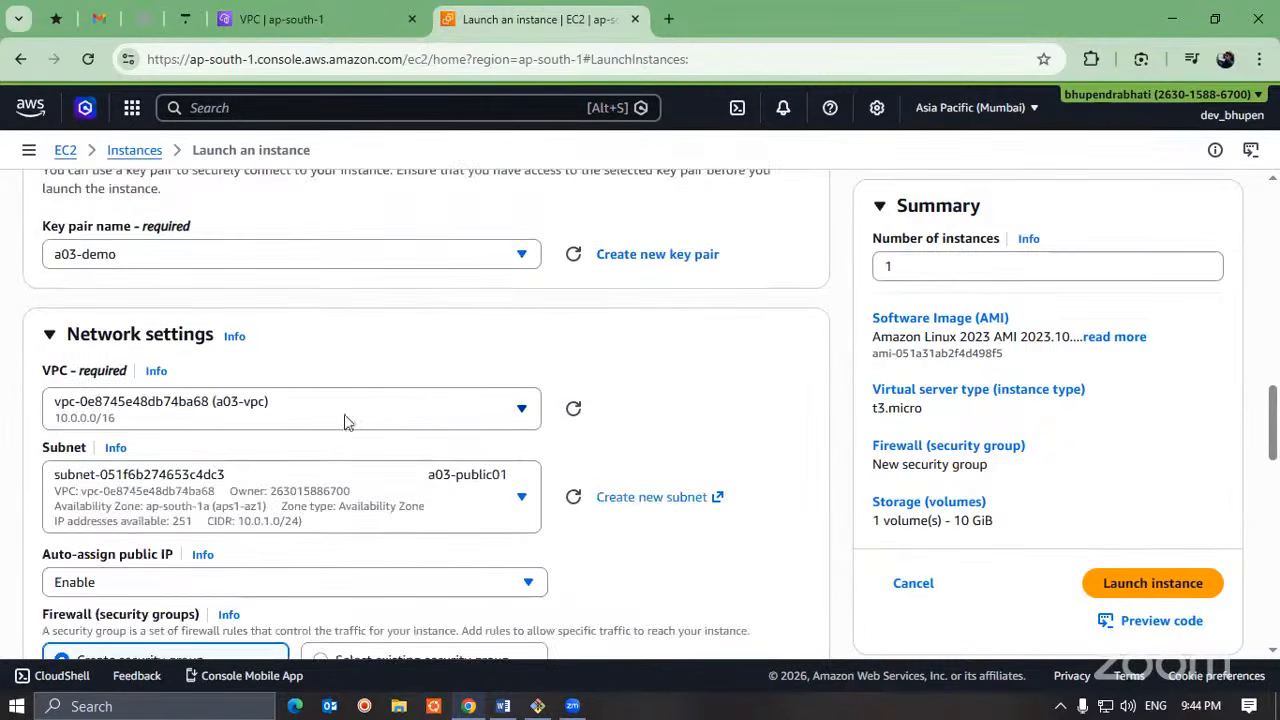
scroll(260, 410, "down", 2)
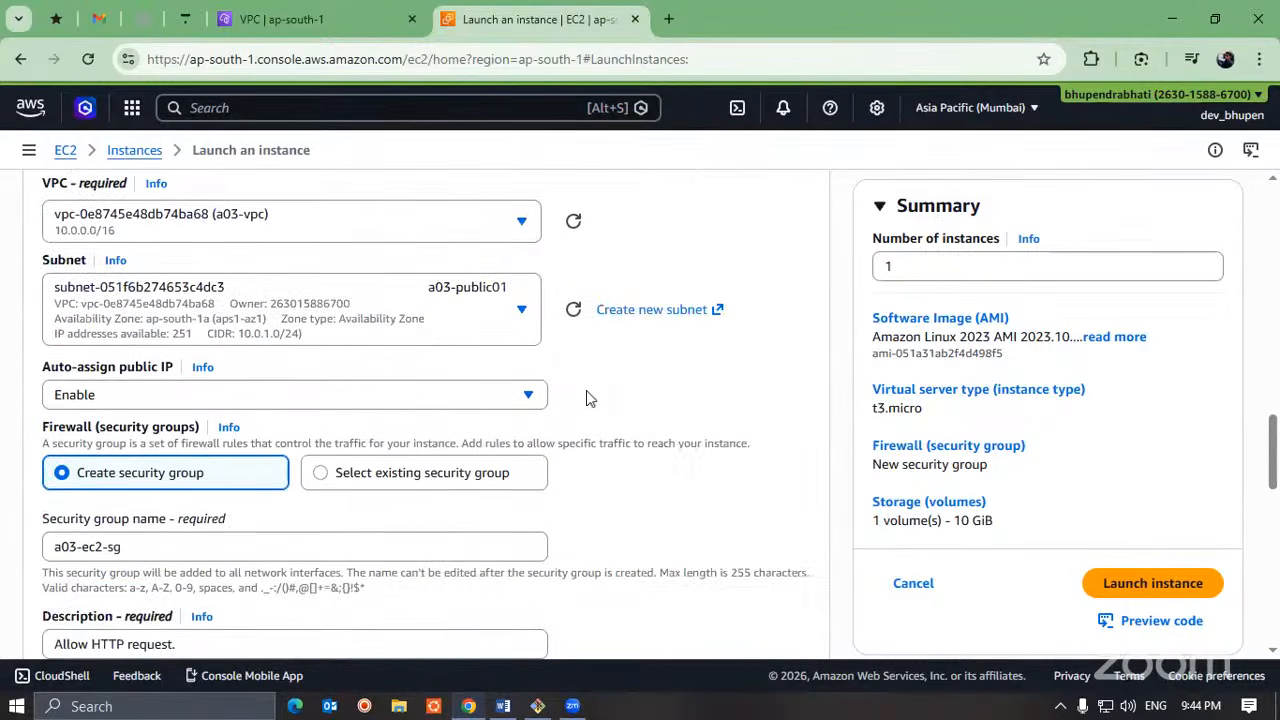
scroll(588, 398, "down", 1)
scroll(456, 374, "down", 1)
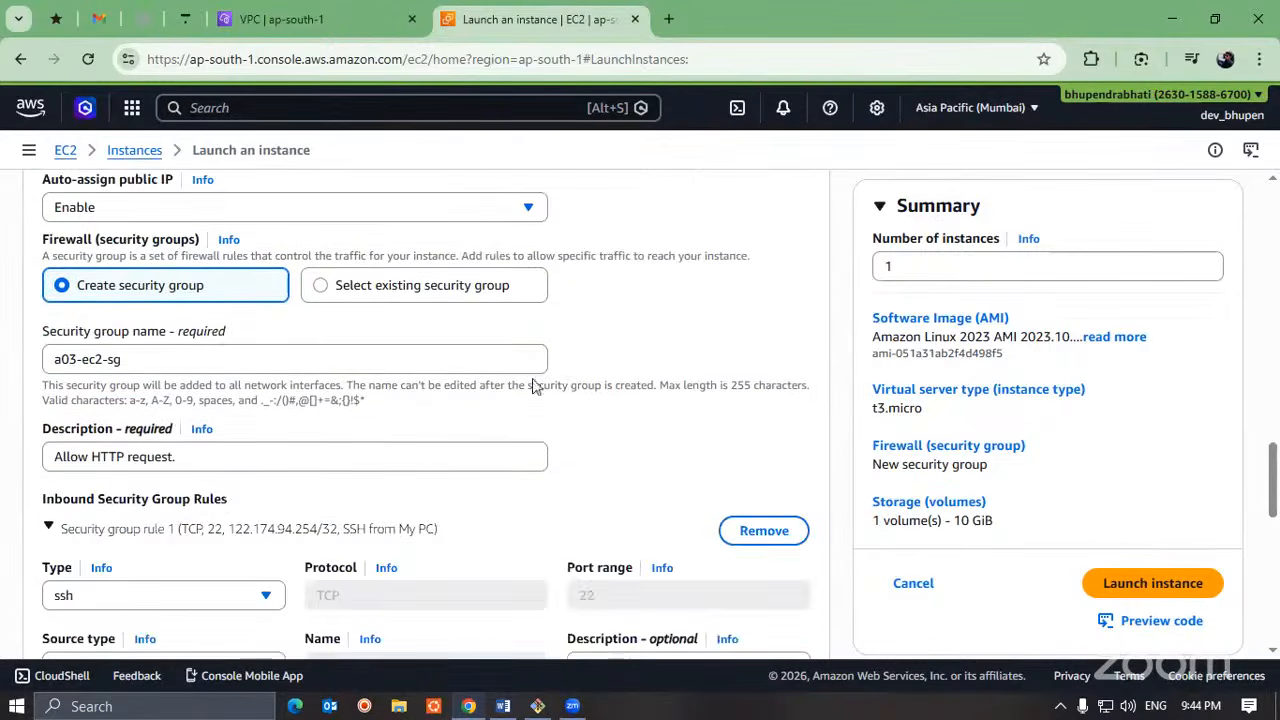
scroll(471, 360, "down", 3)
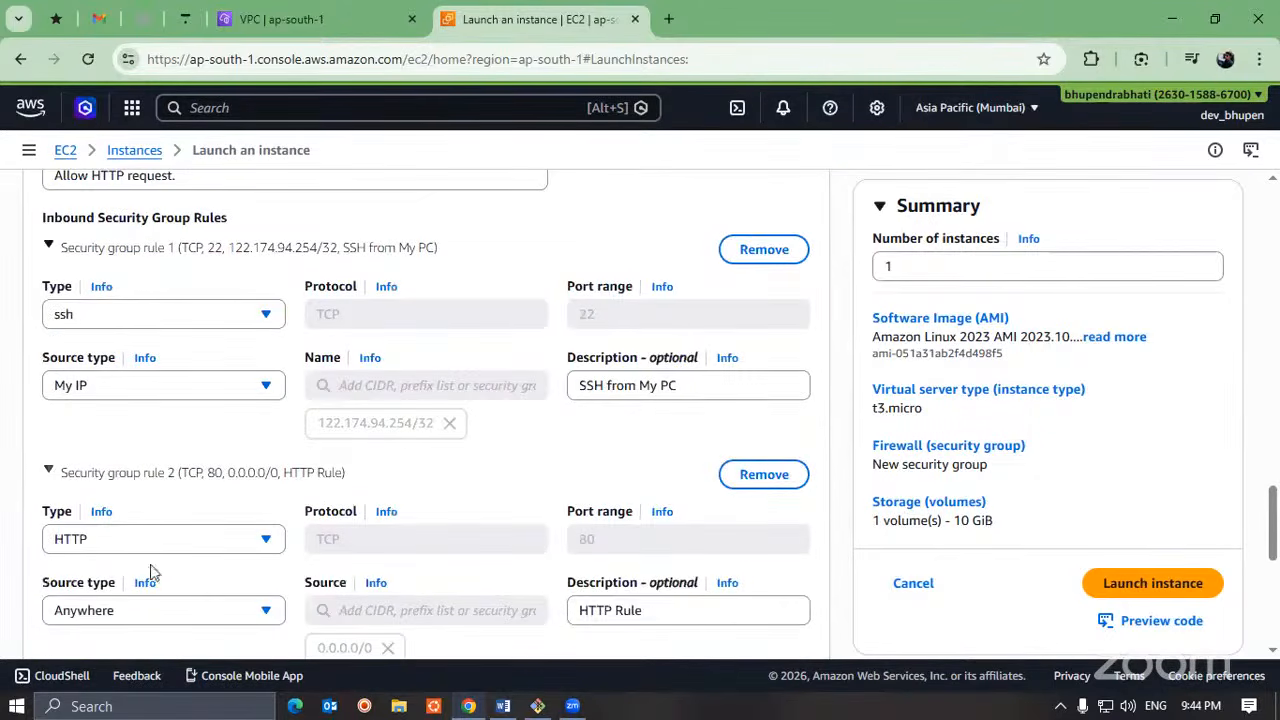
scroll(150, 572, "down", 4)
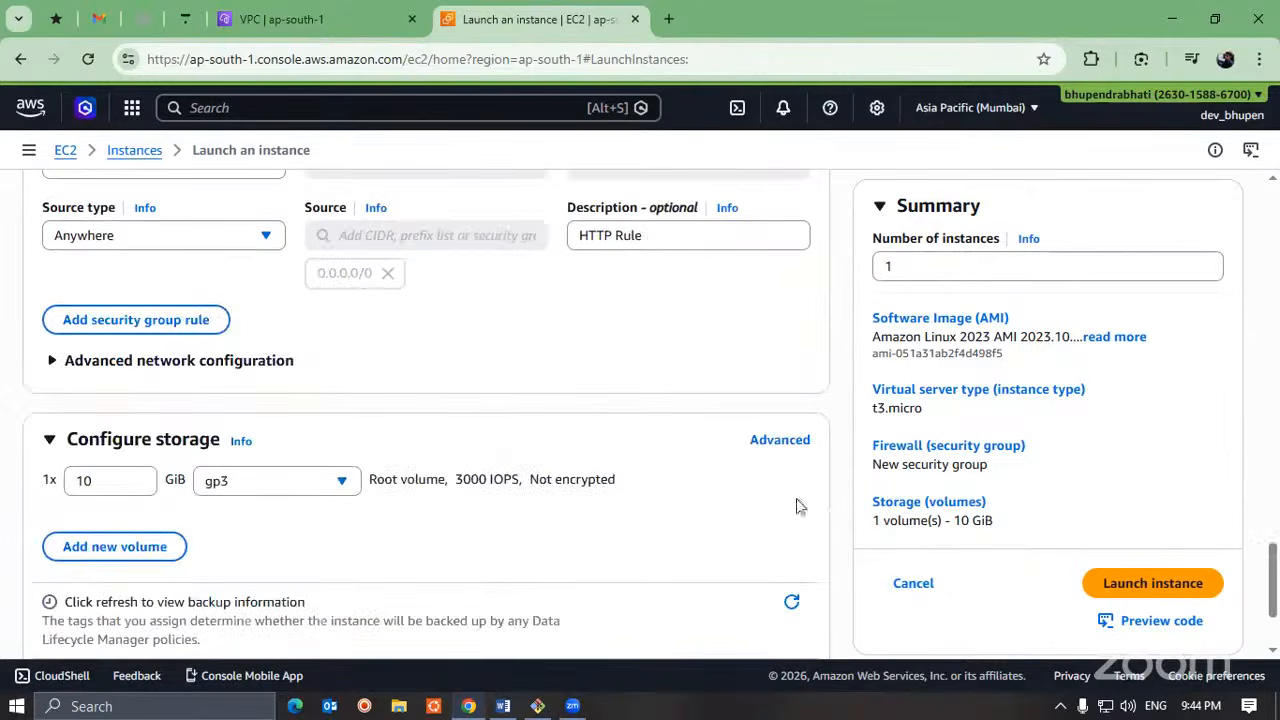
scroll(937, 491, "down", 2)
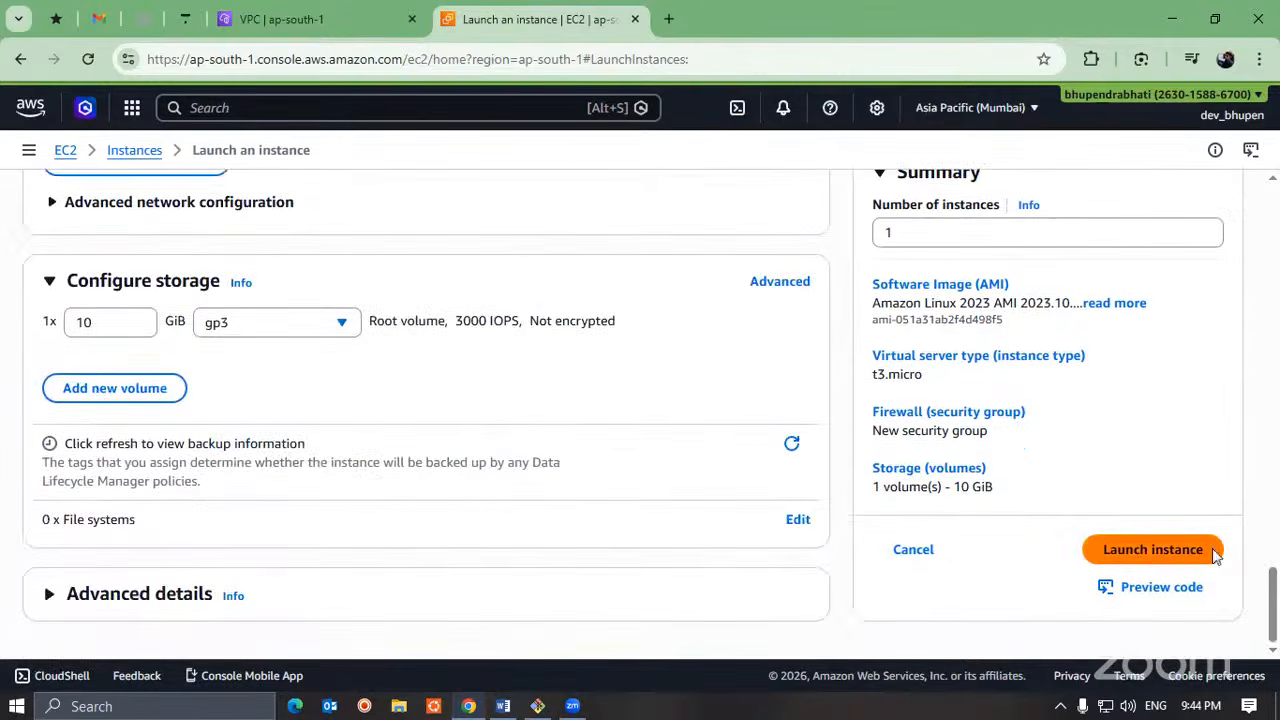
Launch the a03-ec2 instance and open its details page from the success banner's instance ID.
left_click(1153, 551)
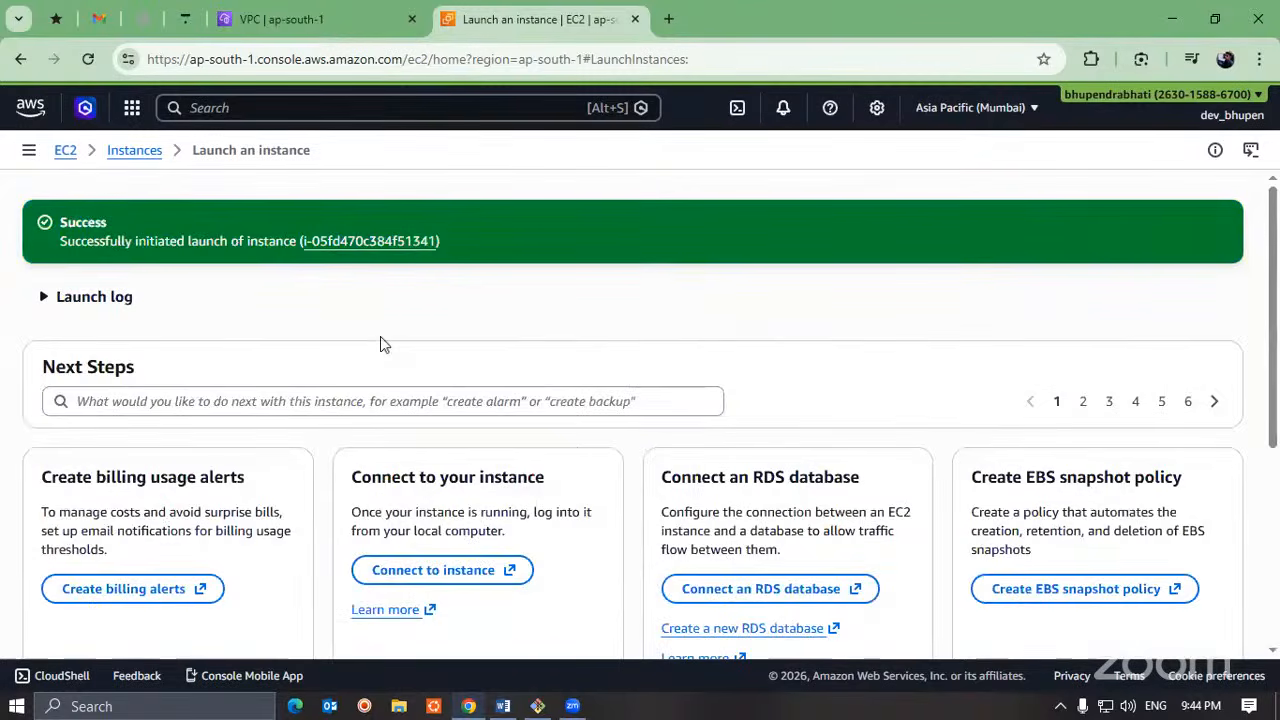
left_click(387, 246)
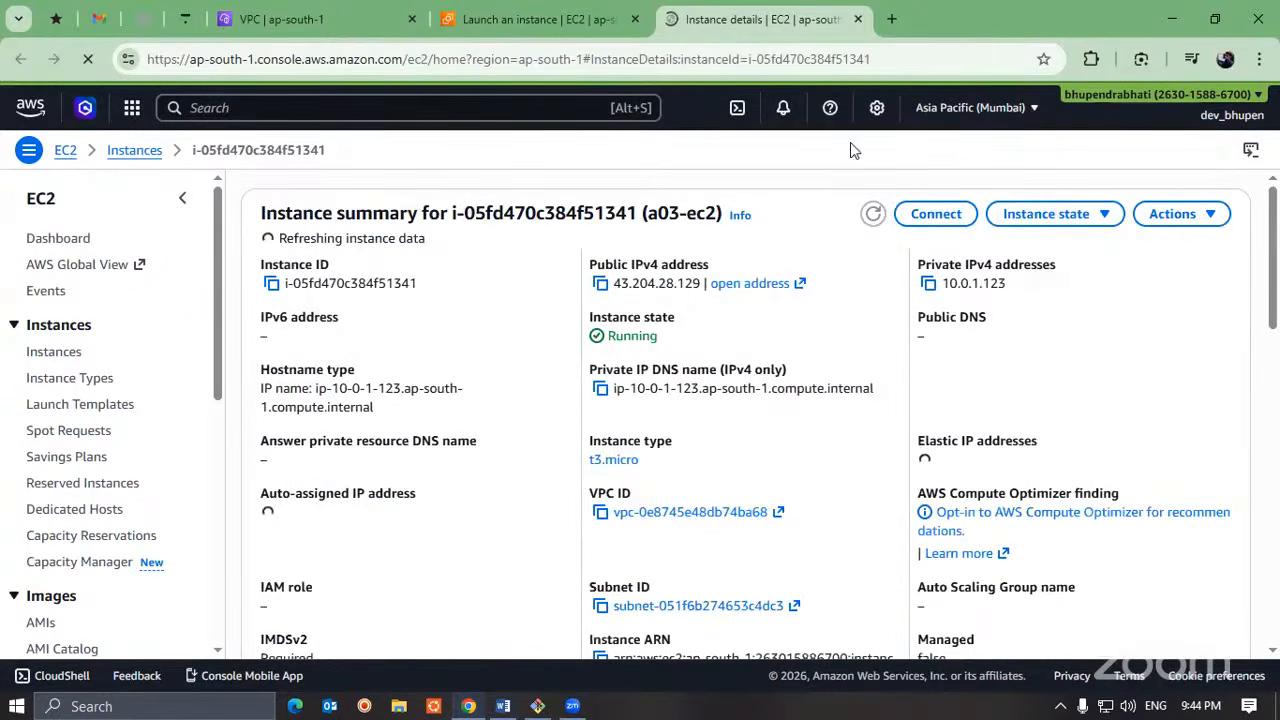
Copy the public IPv4 address and the SSH client's example ssh command, then minimize Chrome and Word.
left_click(601, 284)
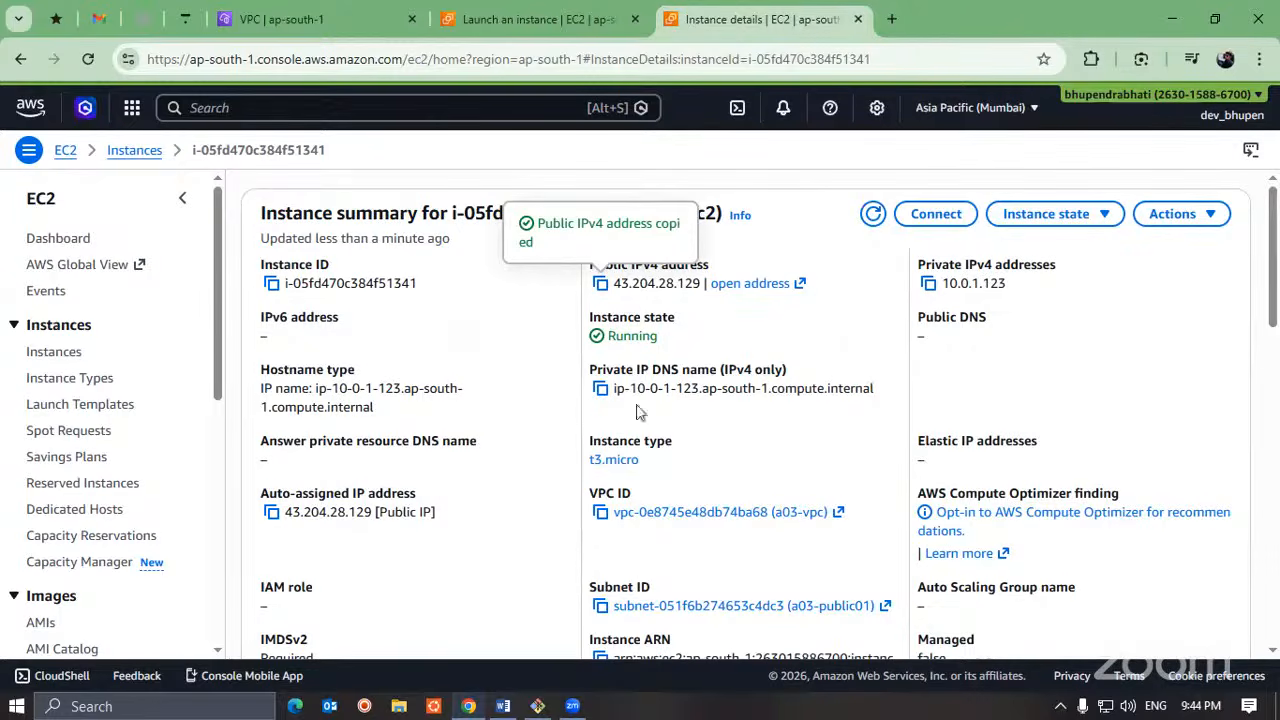
left_click(930, 216)
scroll(125, 336, "down", 2)
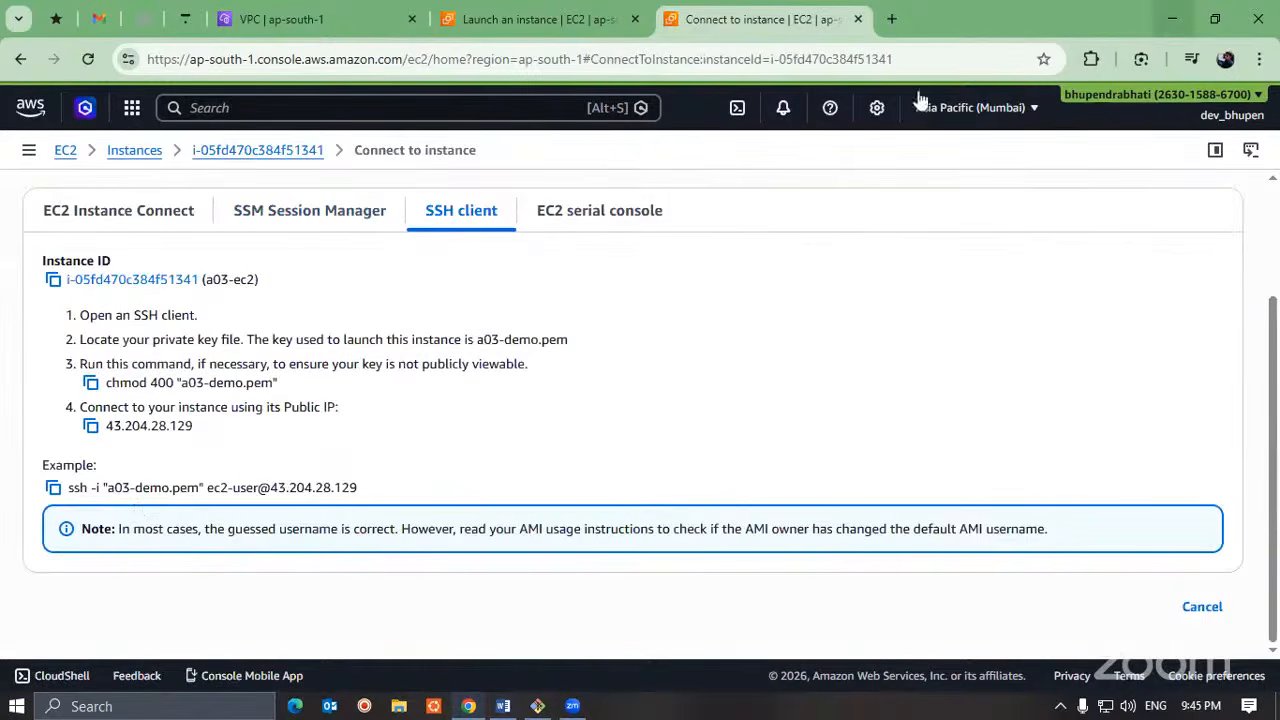
left_click(53, 487)
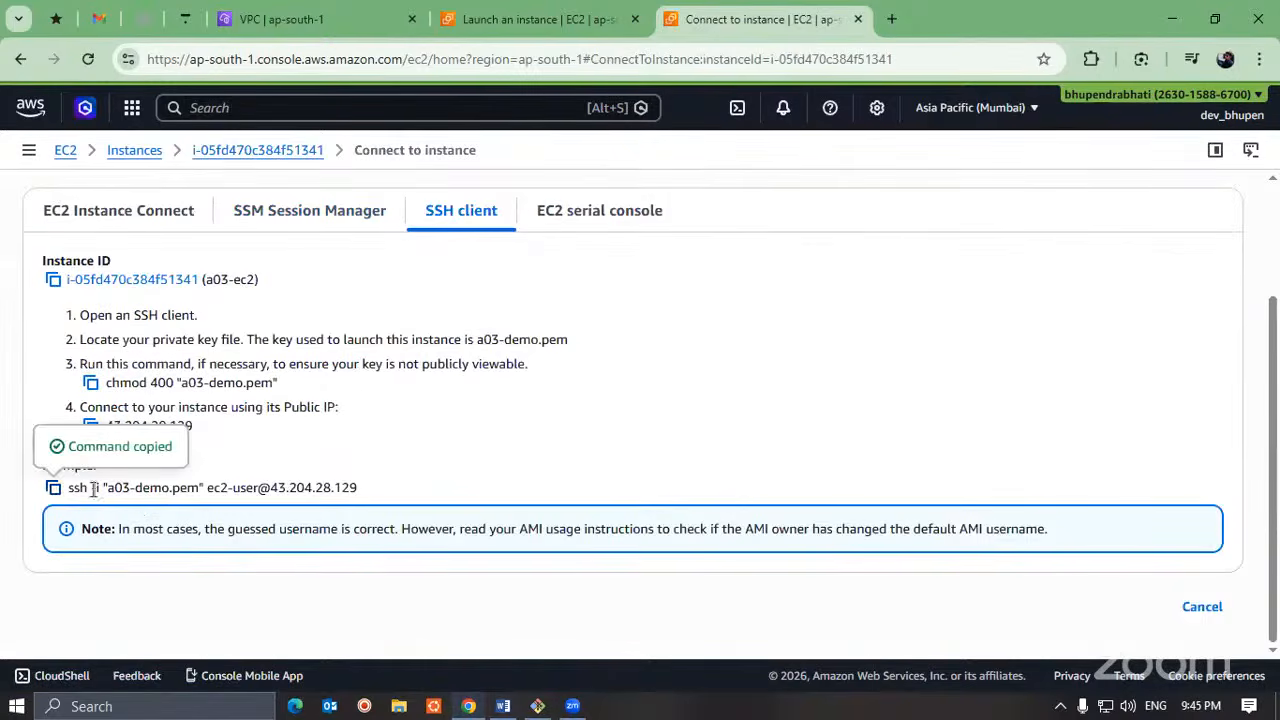
left_click(1175, 22)
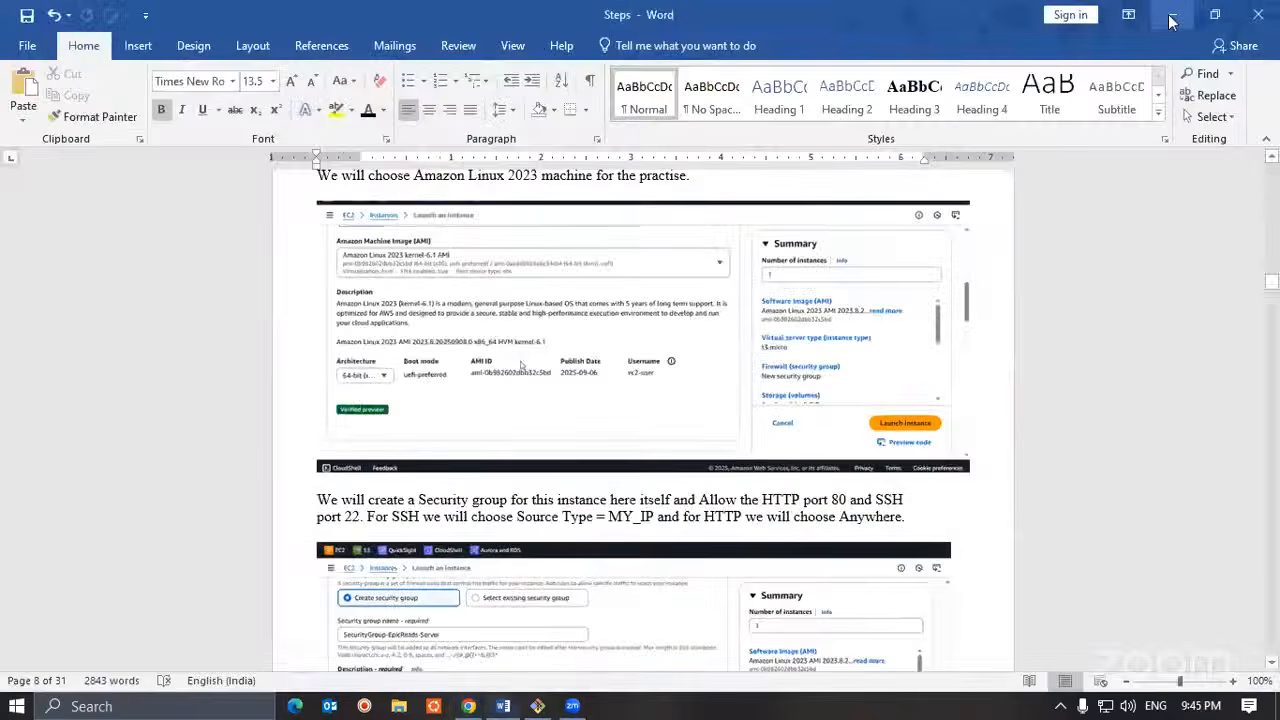
left_click(1170, 22)
In Git Bash's pemfile folder, run chmod 400 on a03-demo.pem using Tab completion.
left_click(538, 706)
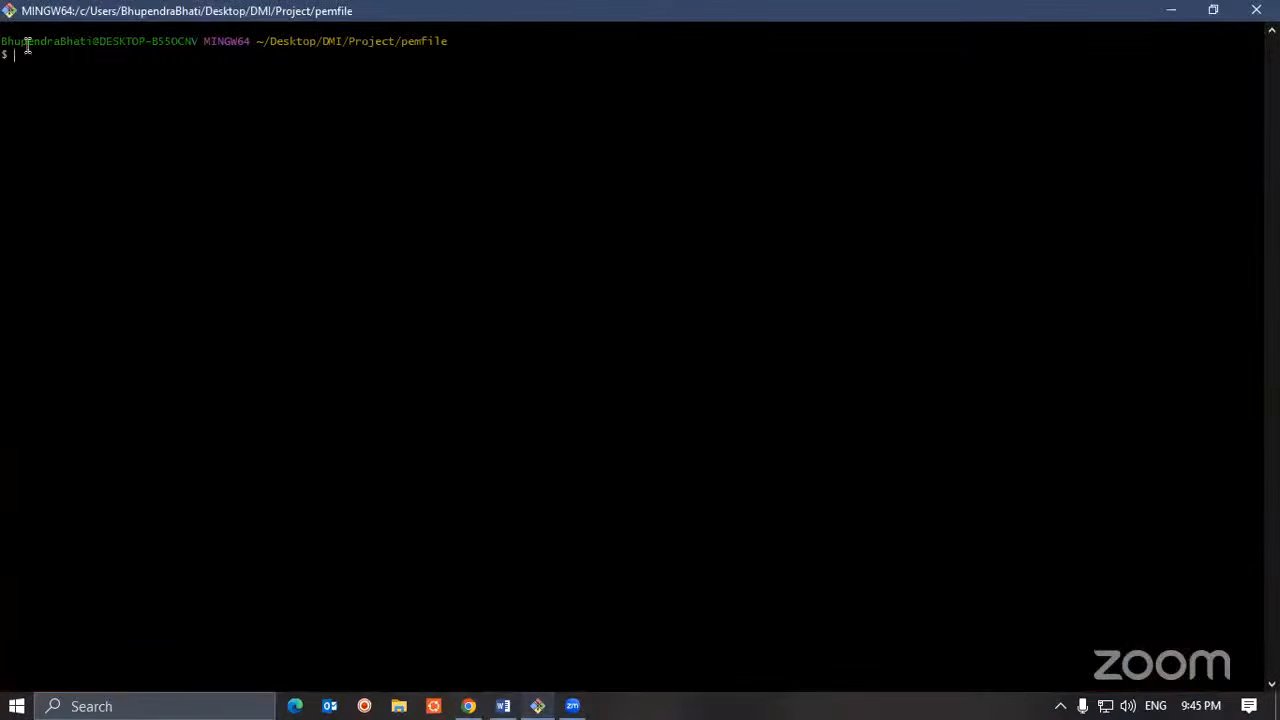
left_click_drag(270, 43, 483, 46)
left_click(453, 43)
left_click_drag(399, 46, 485, 46)
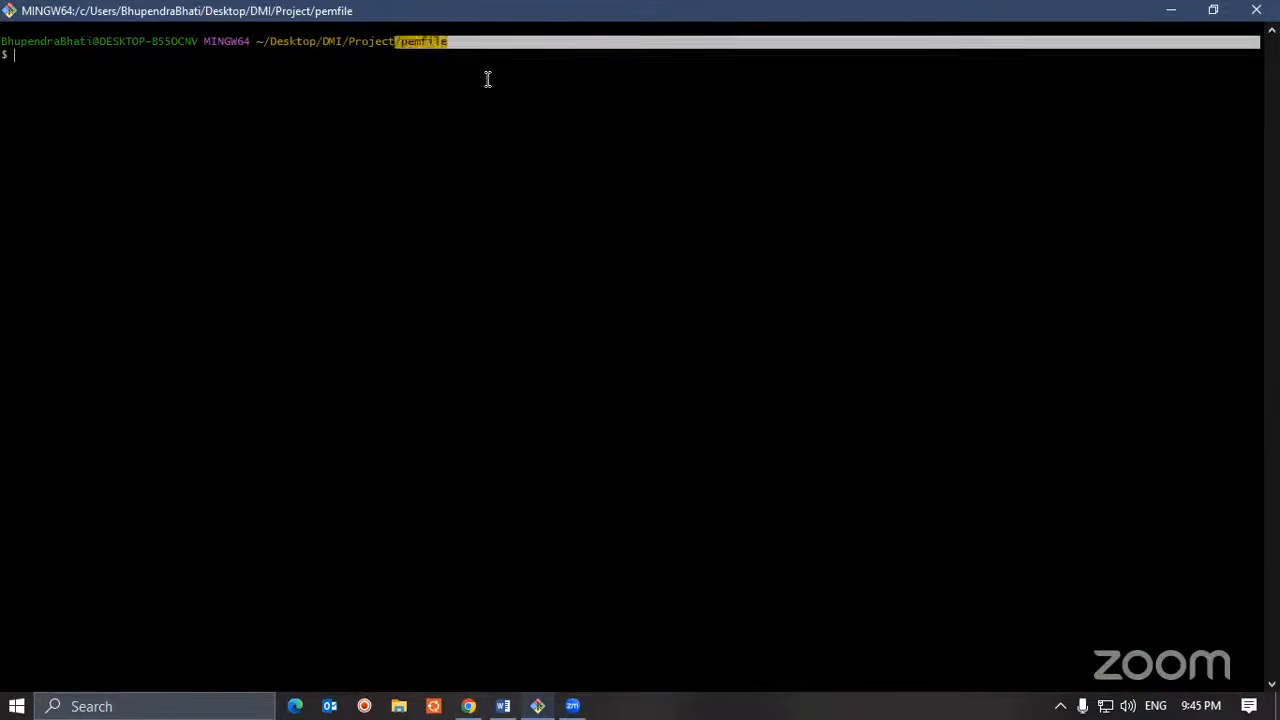
left_click(471, 47)
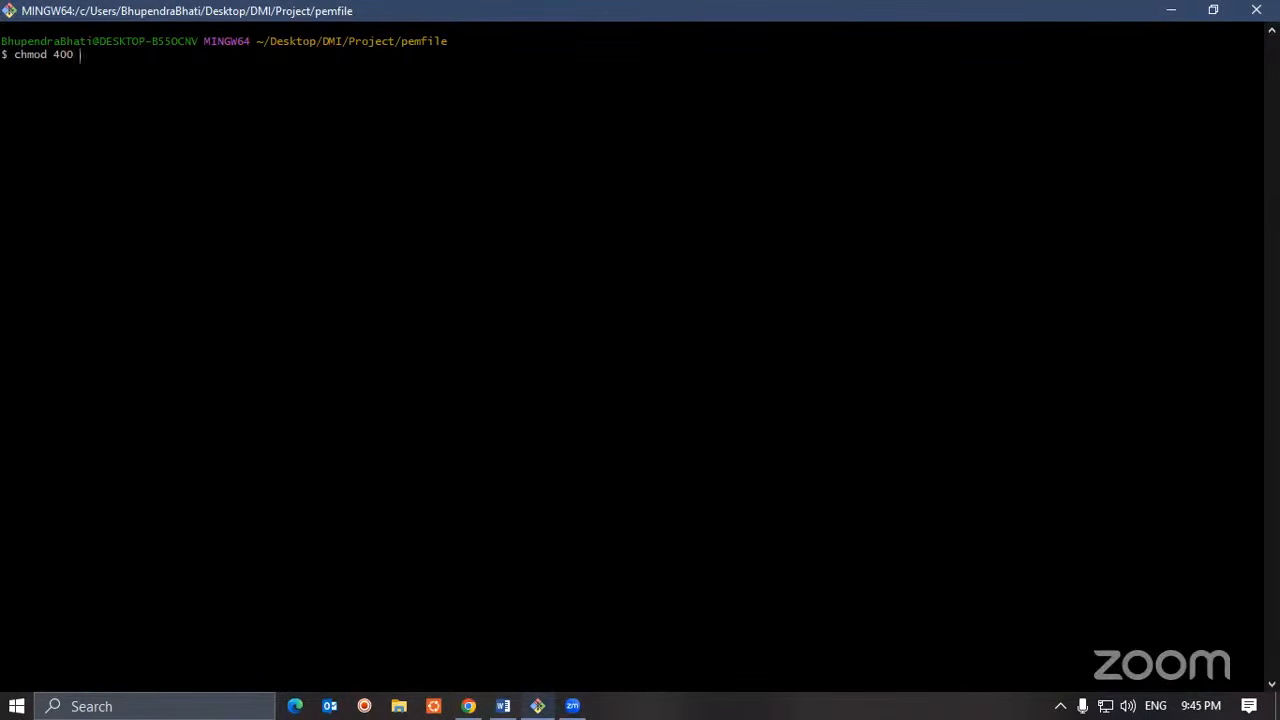
type("a")
key("Tab")
Enlarge the terminal font three steps with Ctrl+= and review the chmod command line.
key("ctrl+plus")
key("ctrl+plus")
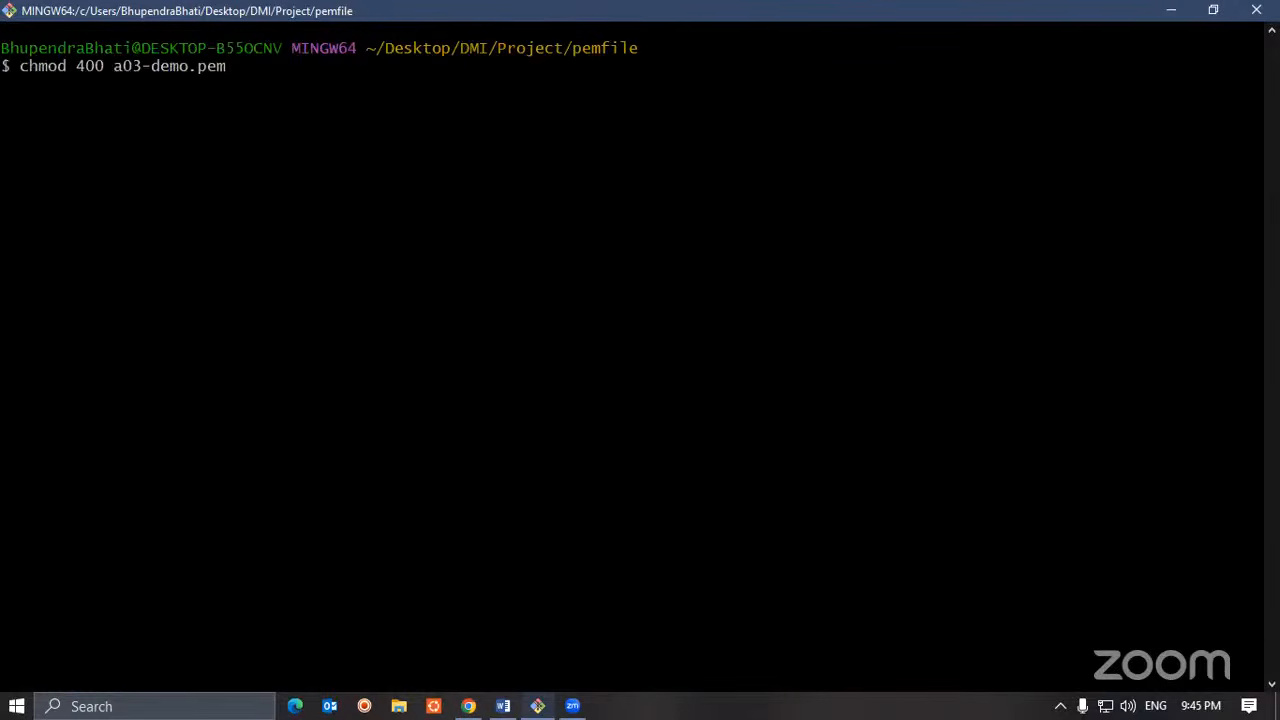
key("ctrl+plus")
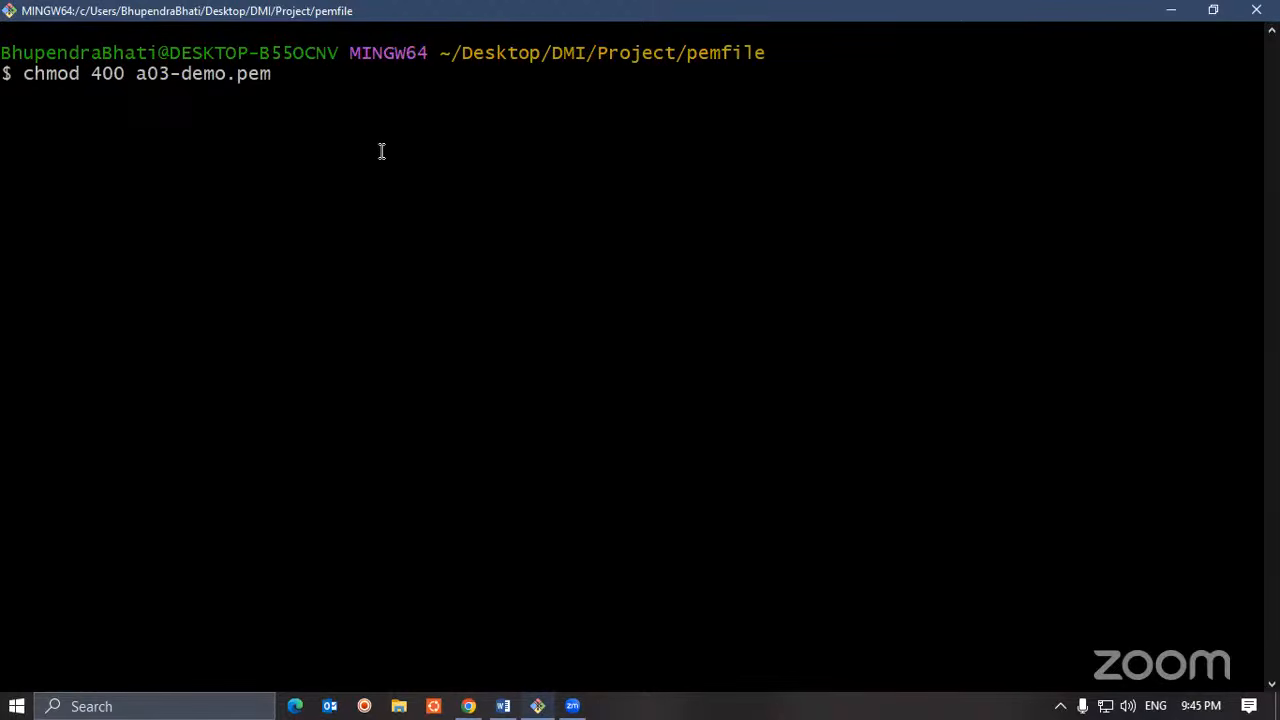
key("ctrl+plus")
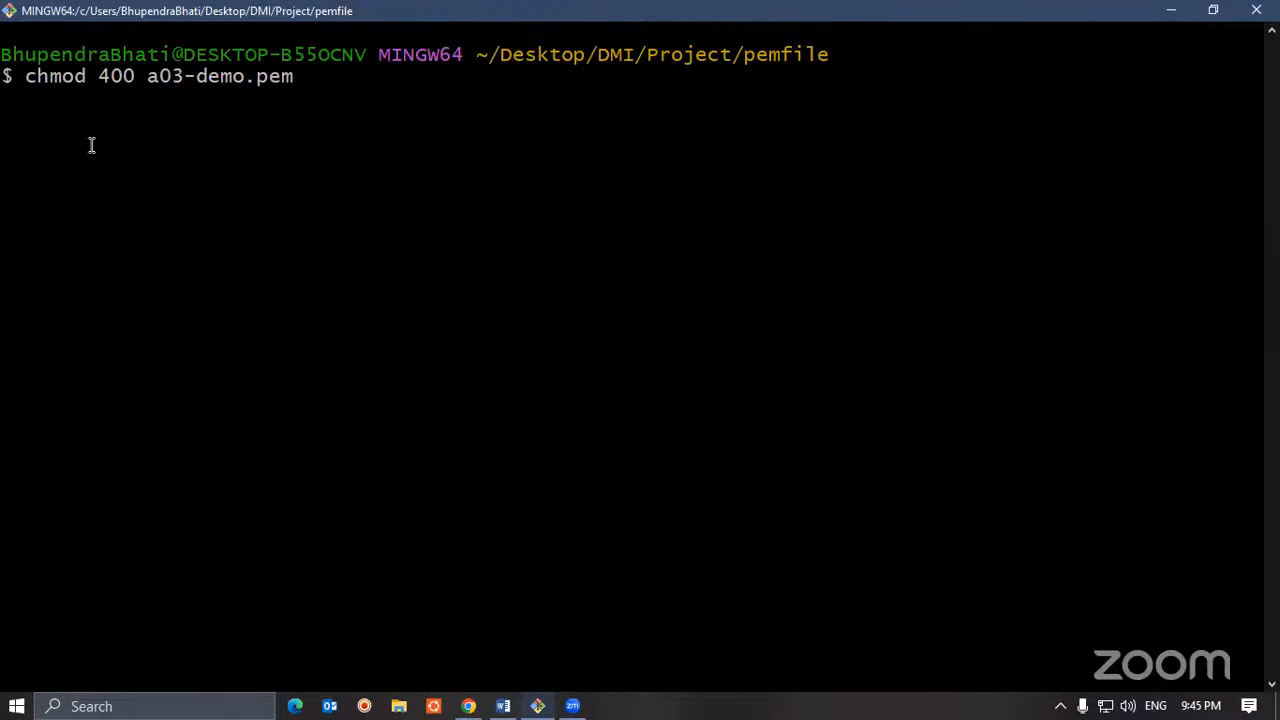
triple_click(35, 76)
left_click(233, 77)
left_click_drag(14, 76, 331, 126)
left_click(96, 93)
left_click_drag(157, 77, 345, 78)
left_click(212, 102)
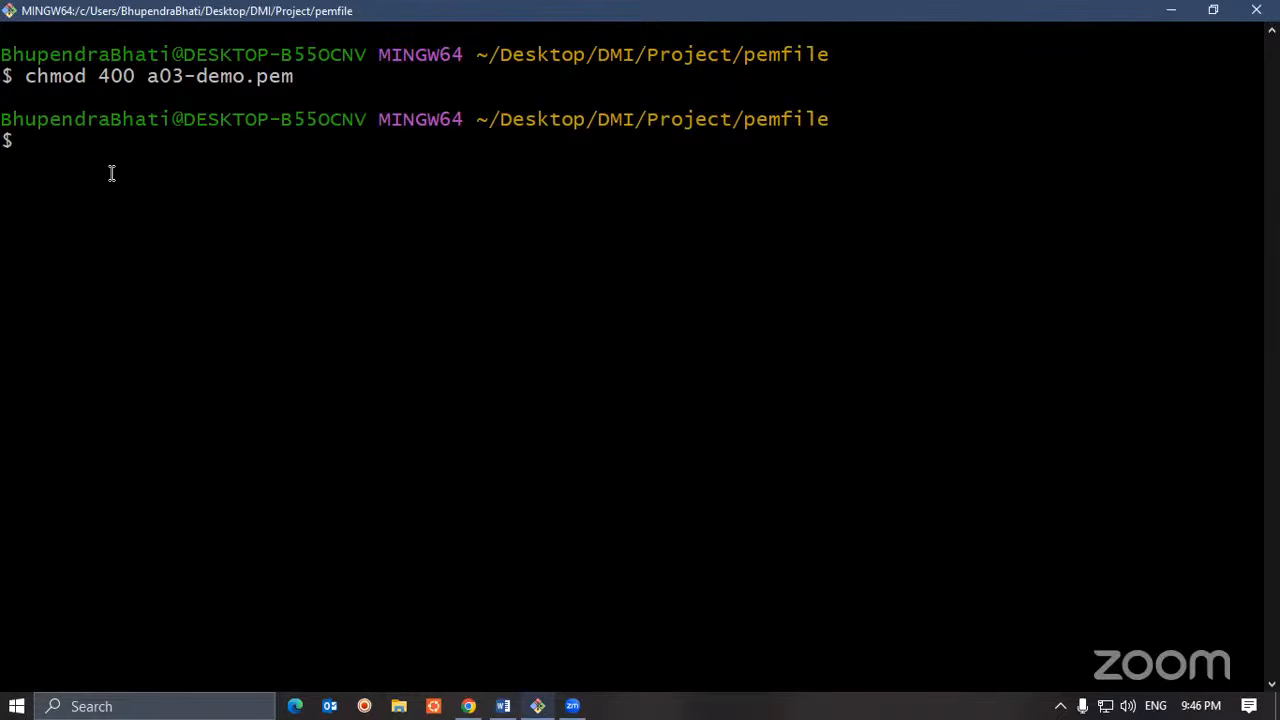
Begin the ssh -i a03-demo.pem ec2-user@ command and recopy the instance's public IPv4 address.
type("ssh -i a")
key("Tab")
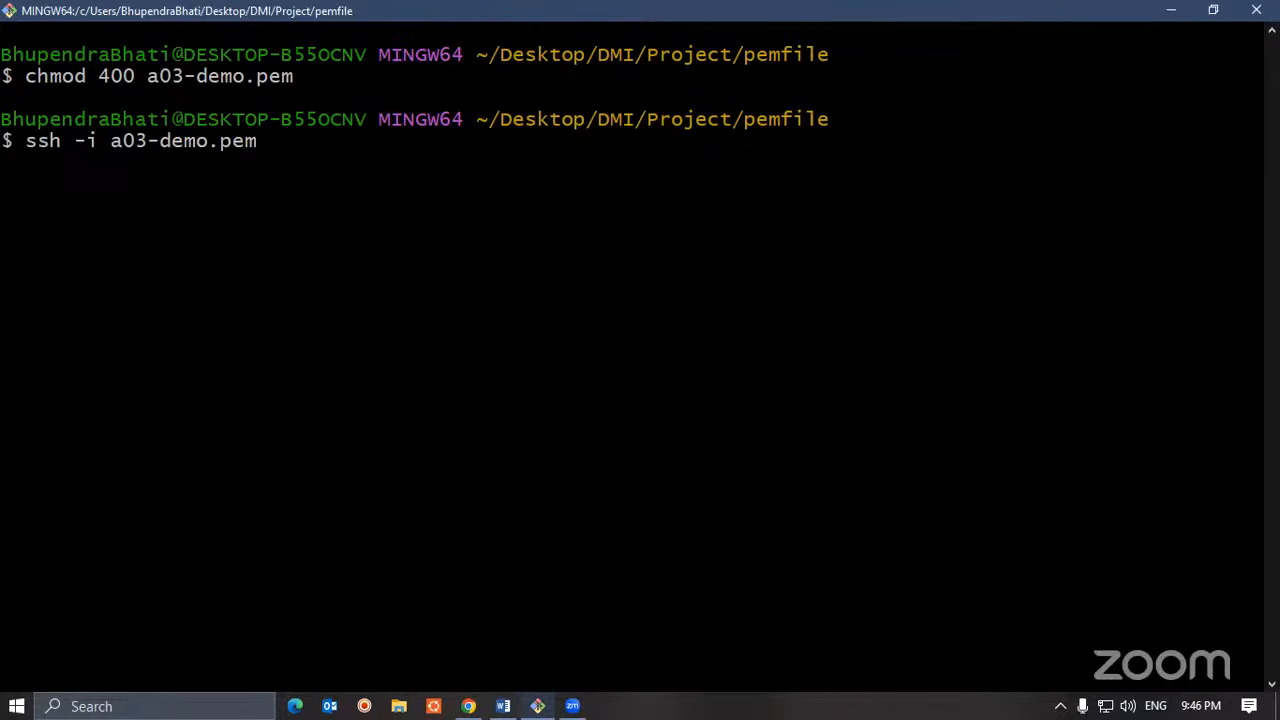
type("2-user@")
left_click(468, 706)
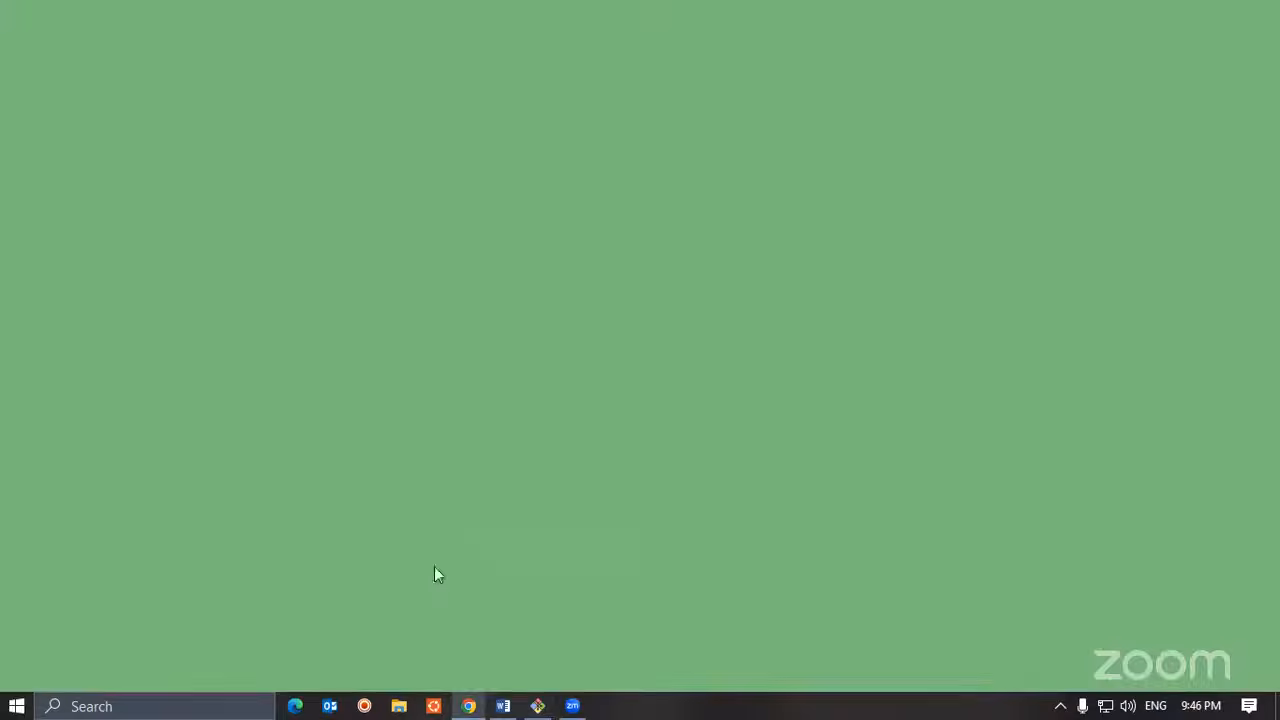
left_click(514, 20)
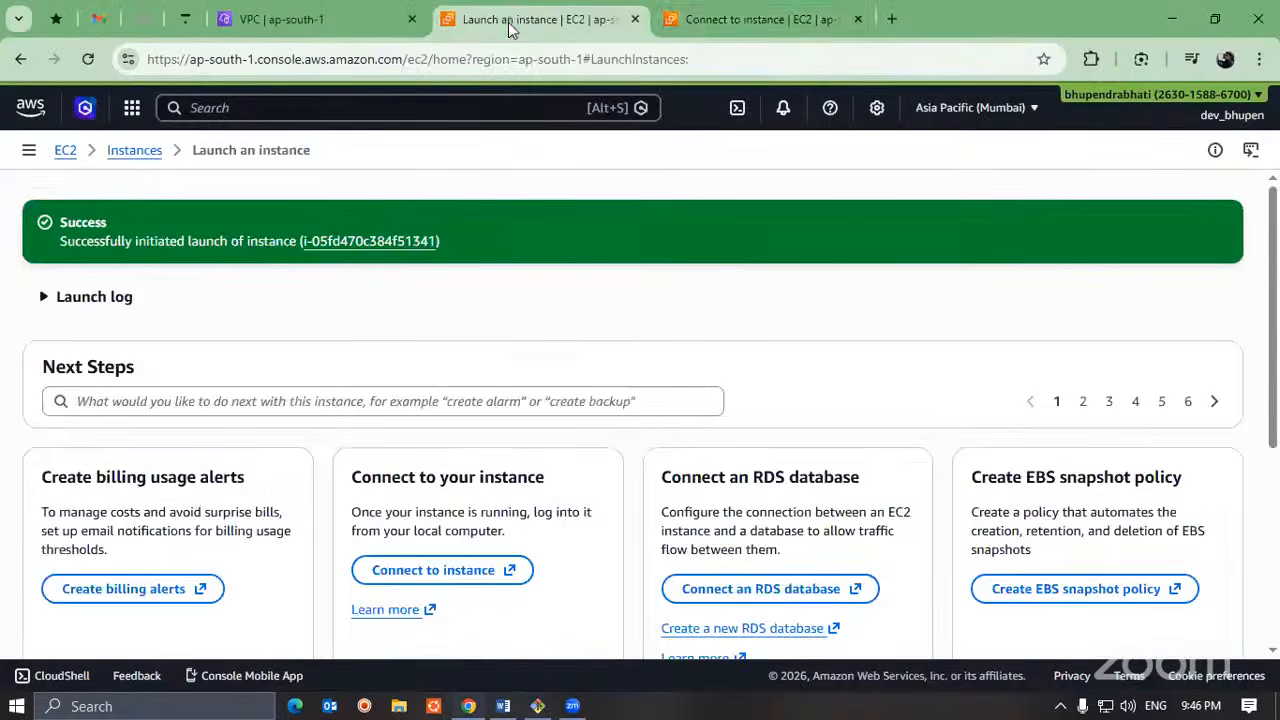
left_click(812, 30)
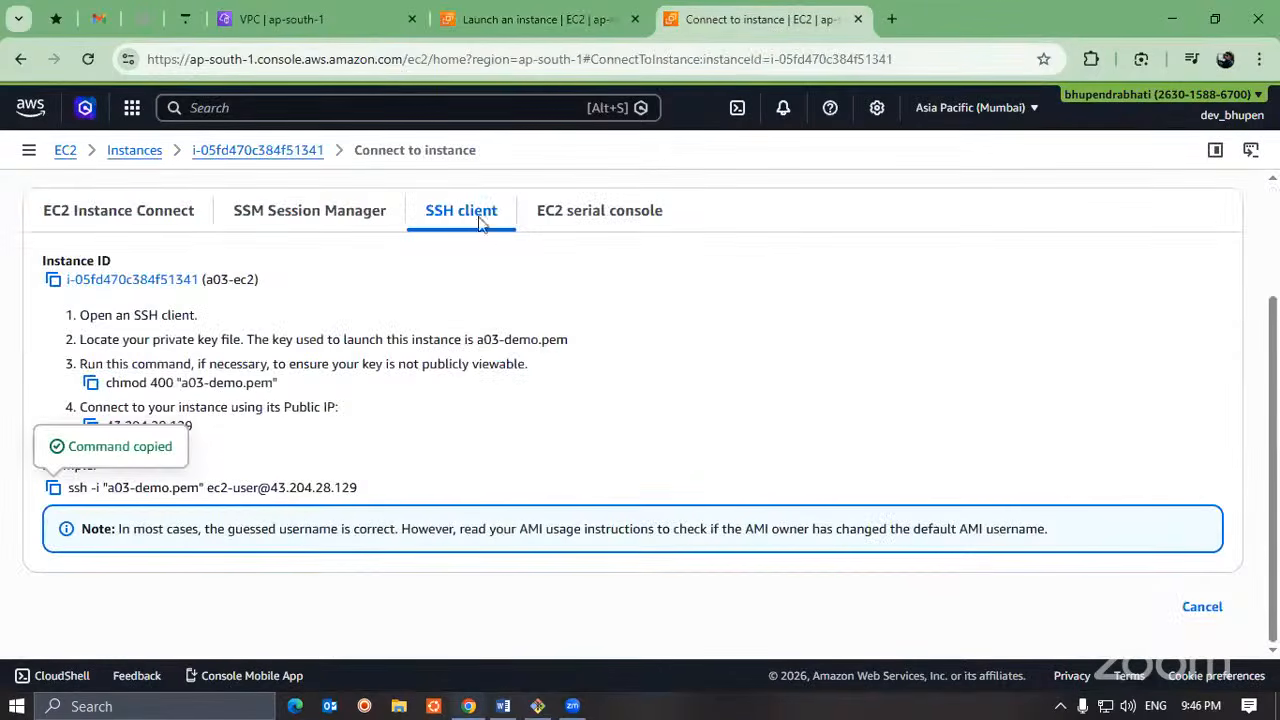
left_click(230, 157)
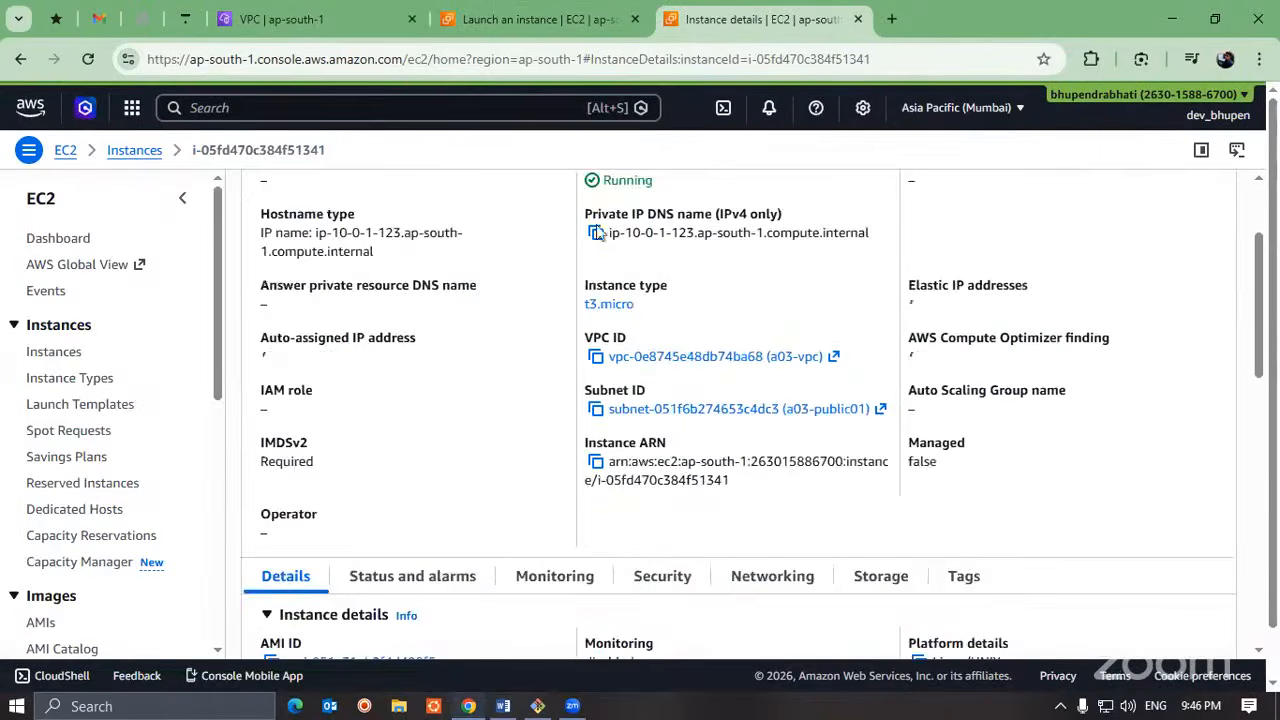
scroll(697, 377, "up", 2)
left_click(601, 284)
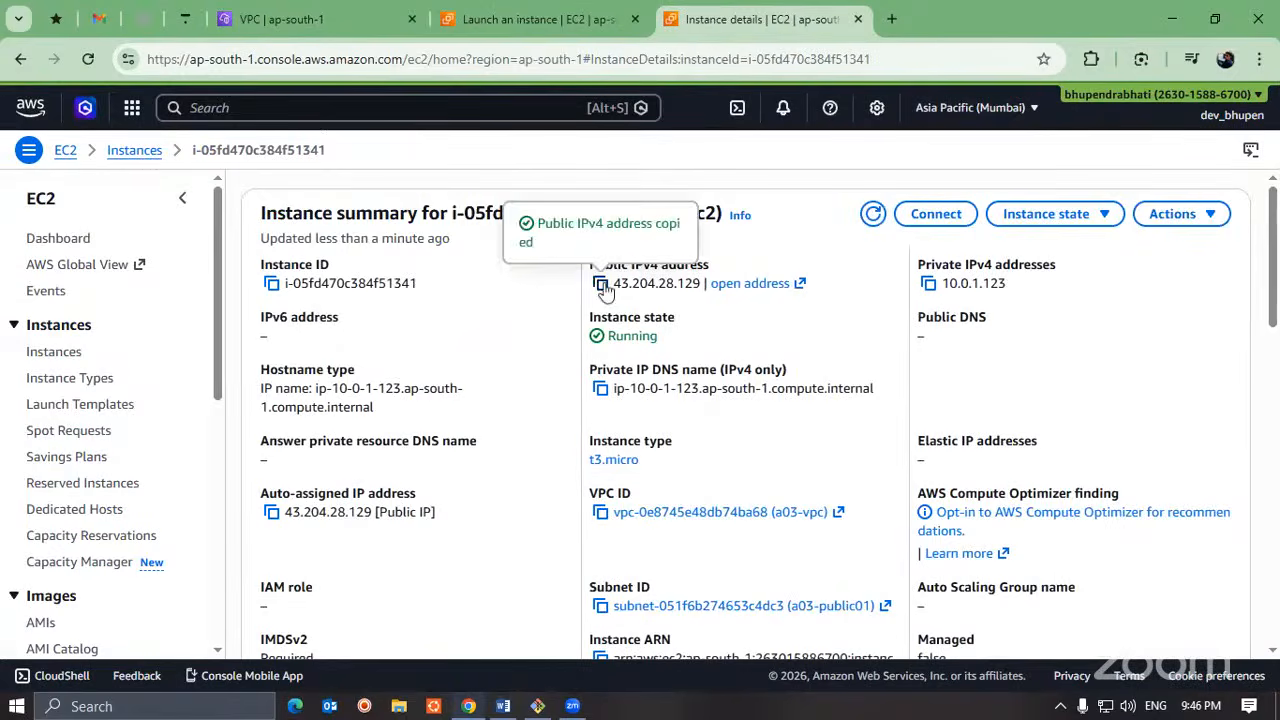
Paste the public IP after ec2-user@ and accept the host fingerprint with yes to connect.
left_click(538, 706)
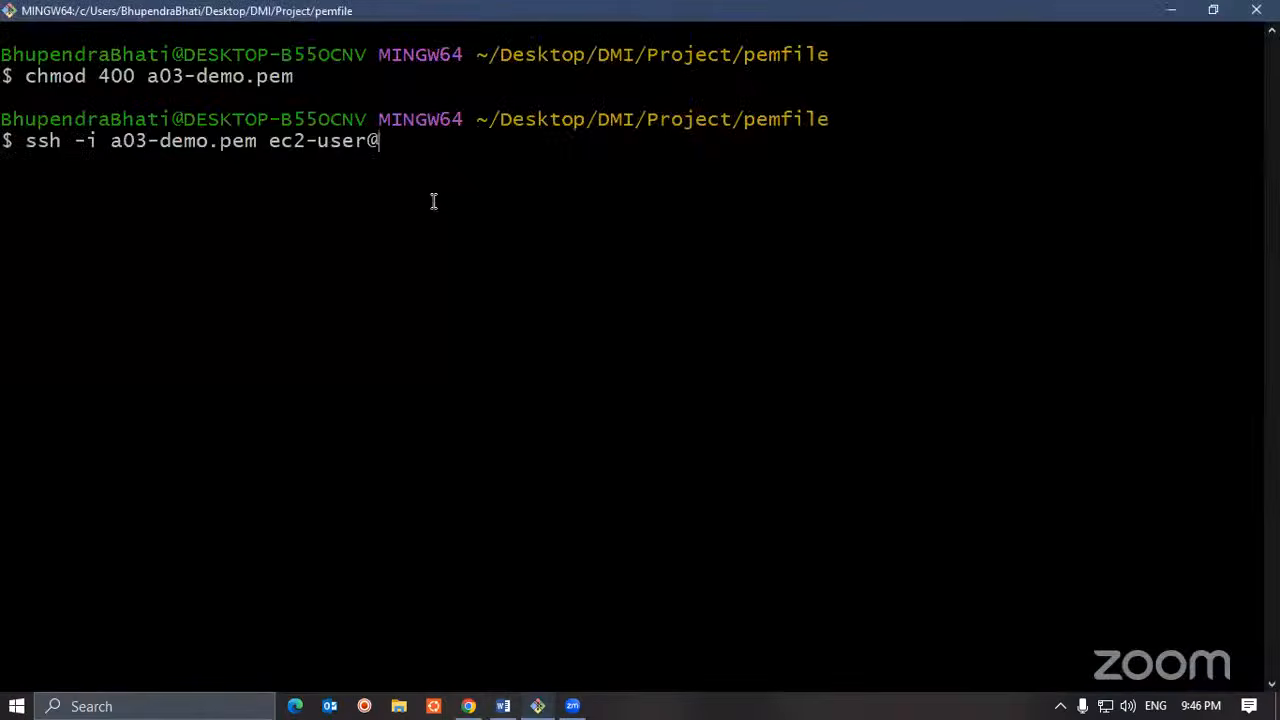
right_click(448, 166)
left_click(516, 228)
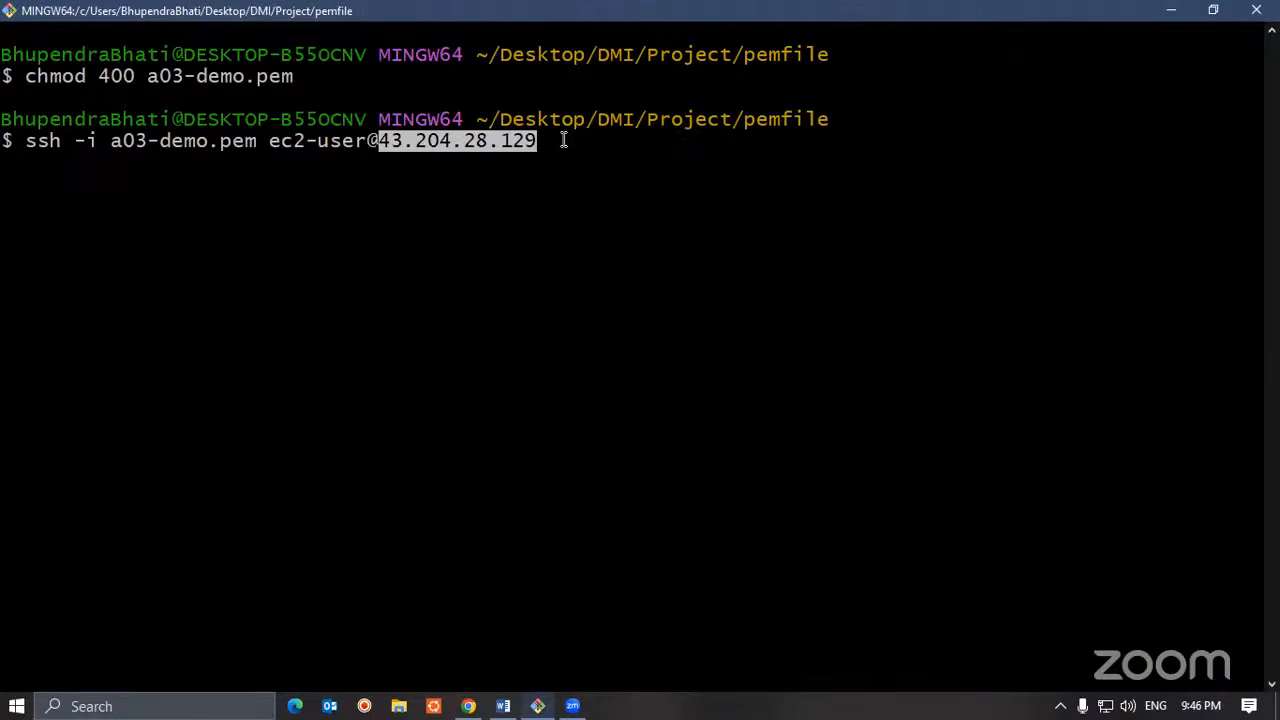
key("Right")
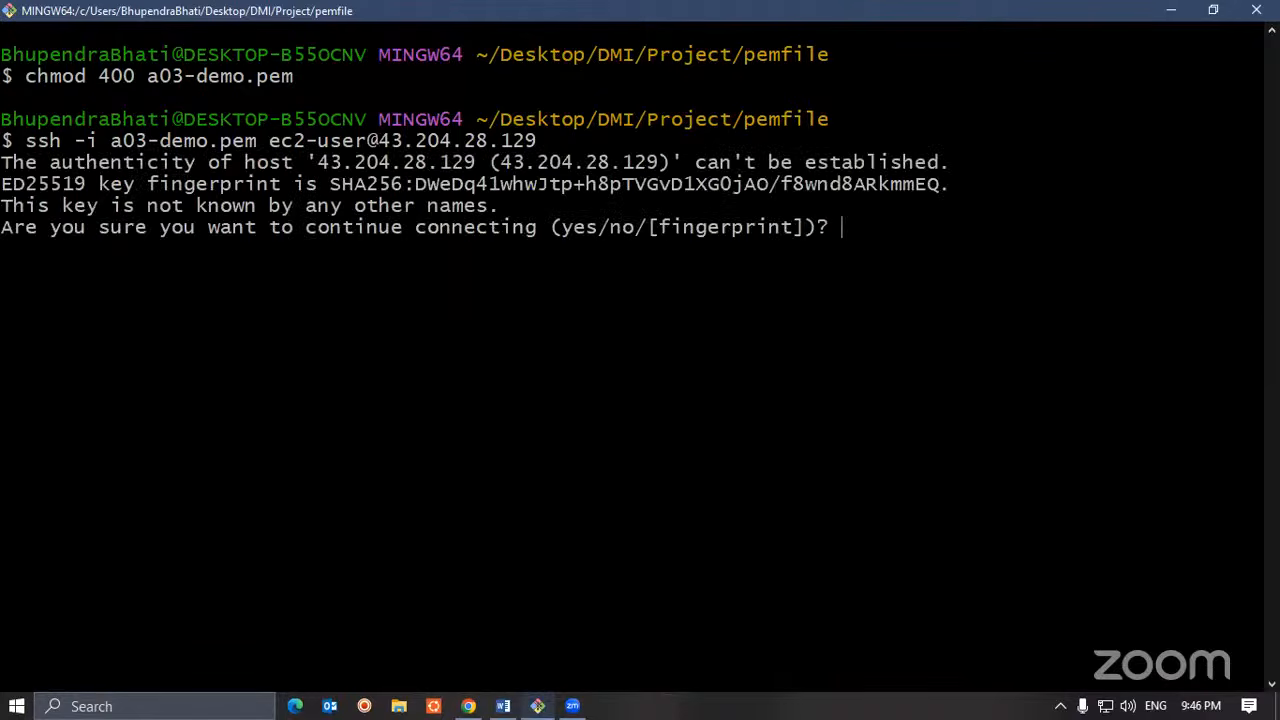
type("yes")
key("Return")
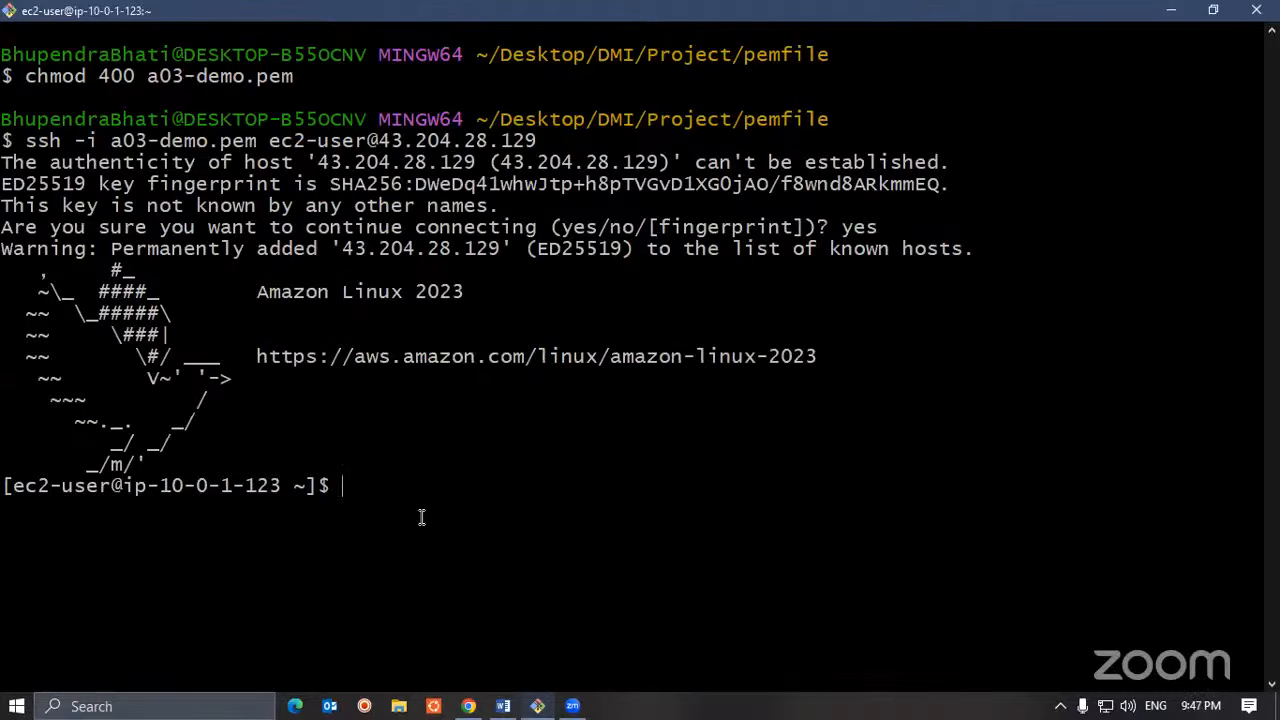
Run sudo yum update -y after fixing the typo; it reports Nothing to do.
type("udo")
type("ap")
key("BackSpace")
key("BackSpace")
type("yum u[pd")
key("BackSpace")
key("BackSpace")
key("BackSpace")
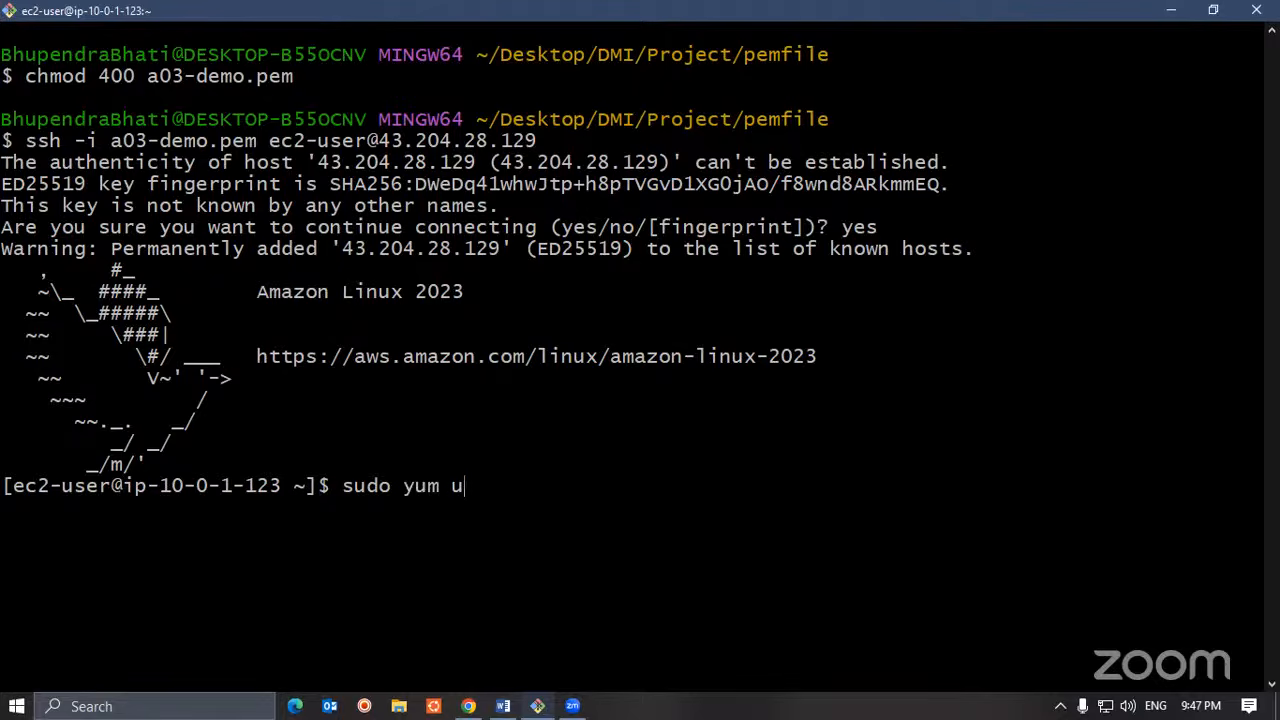
type("padte -y")
key("Return")
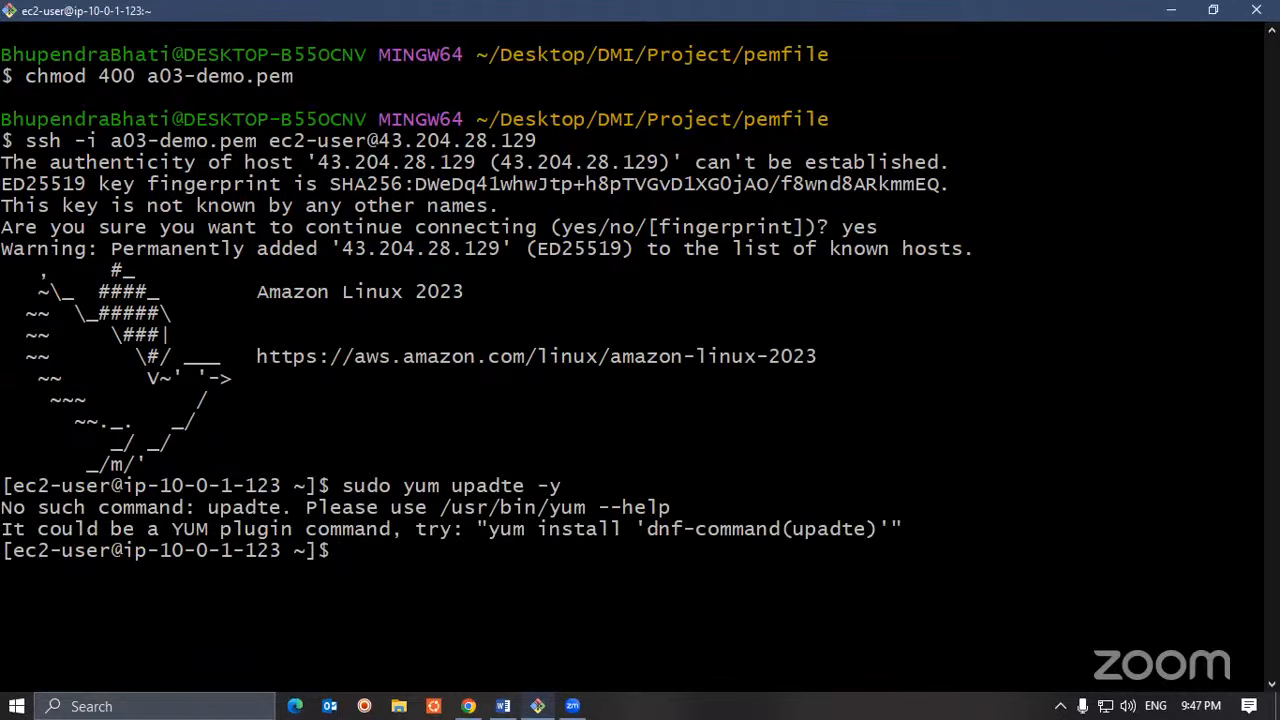
key("Up")
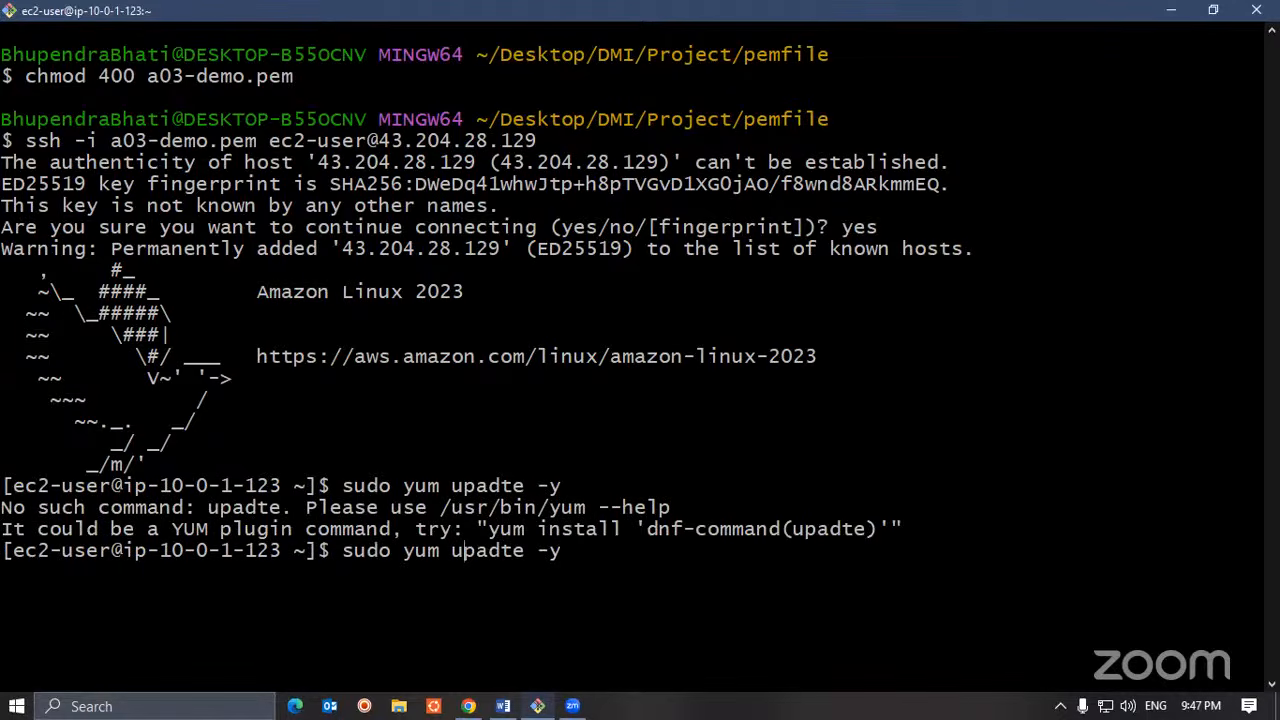
key("BackSpace")
type("a")
key("Return")
Glance at the AWS console, then clear the Git Bash screen to a fresh prompt.
left_click(470, 710)
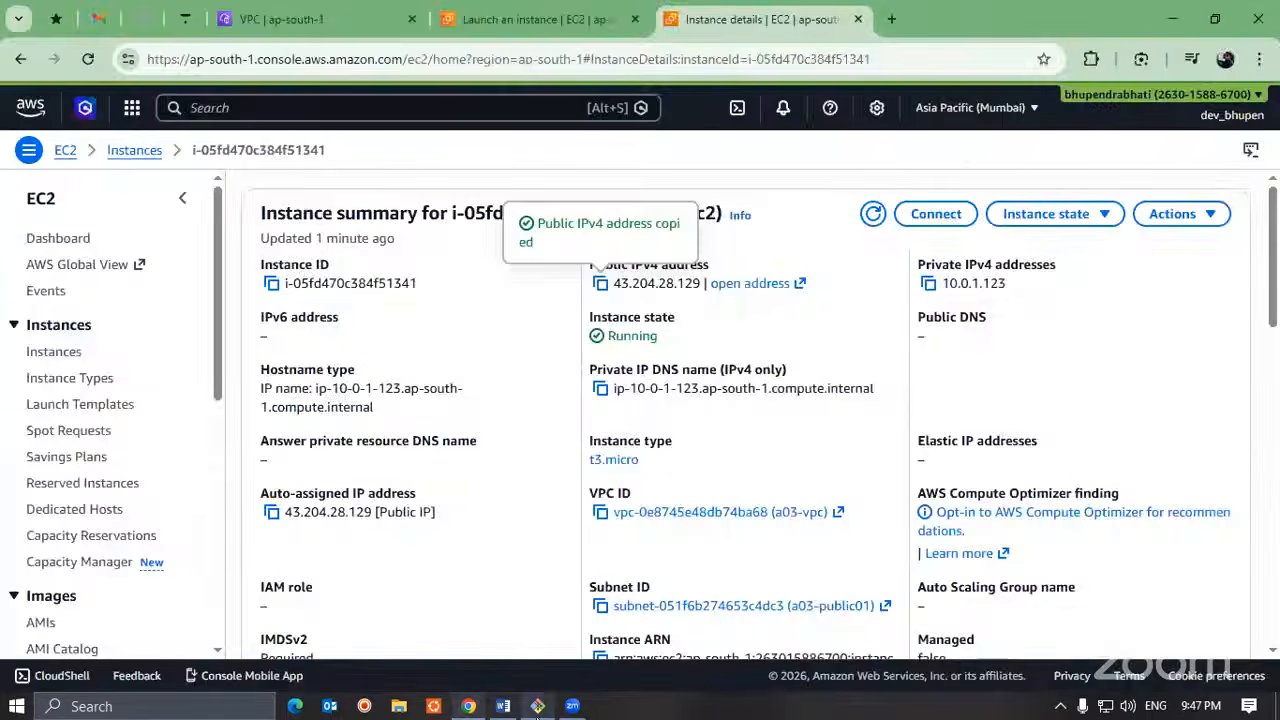
left_click(541, 709)
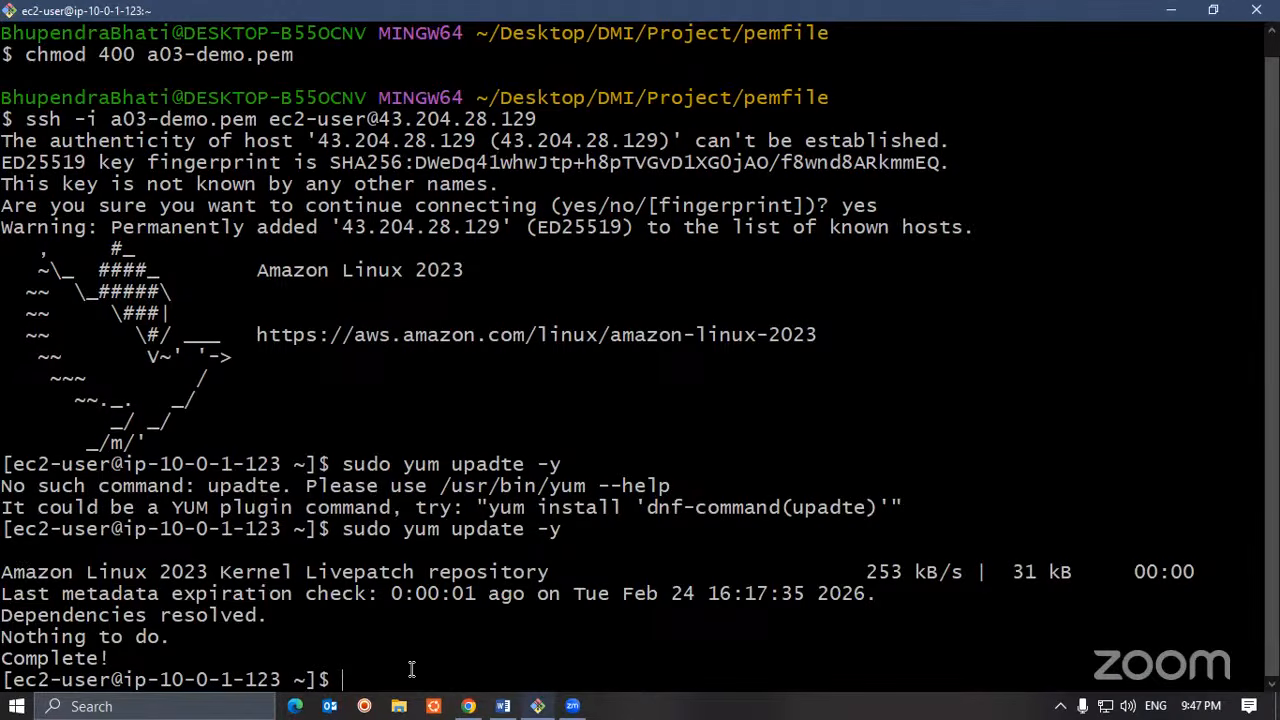
type("clear")
key("Return")
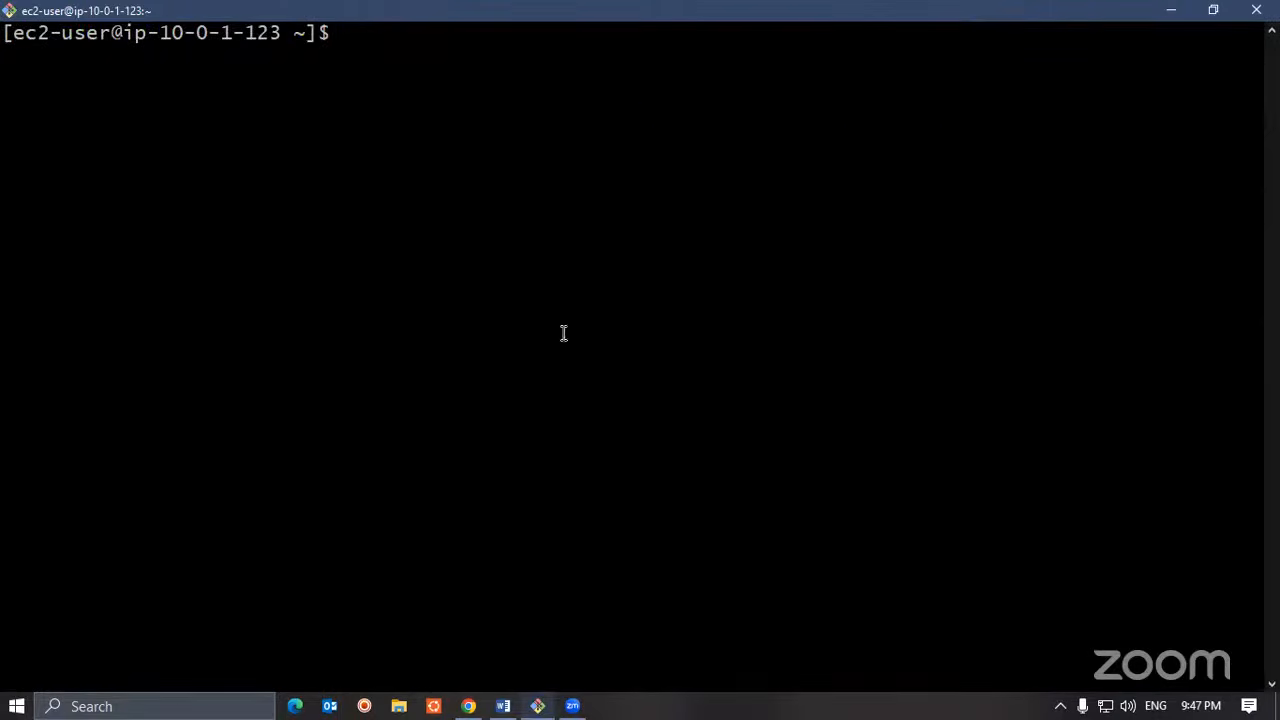
Scroll the Word Steps guide to the Apache section and select the Sudo yum install httpd -y line.
left_click(503, 706)
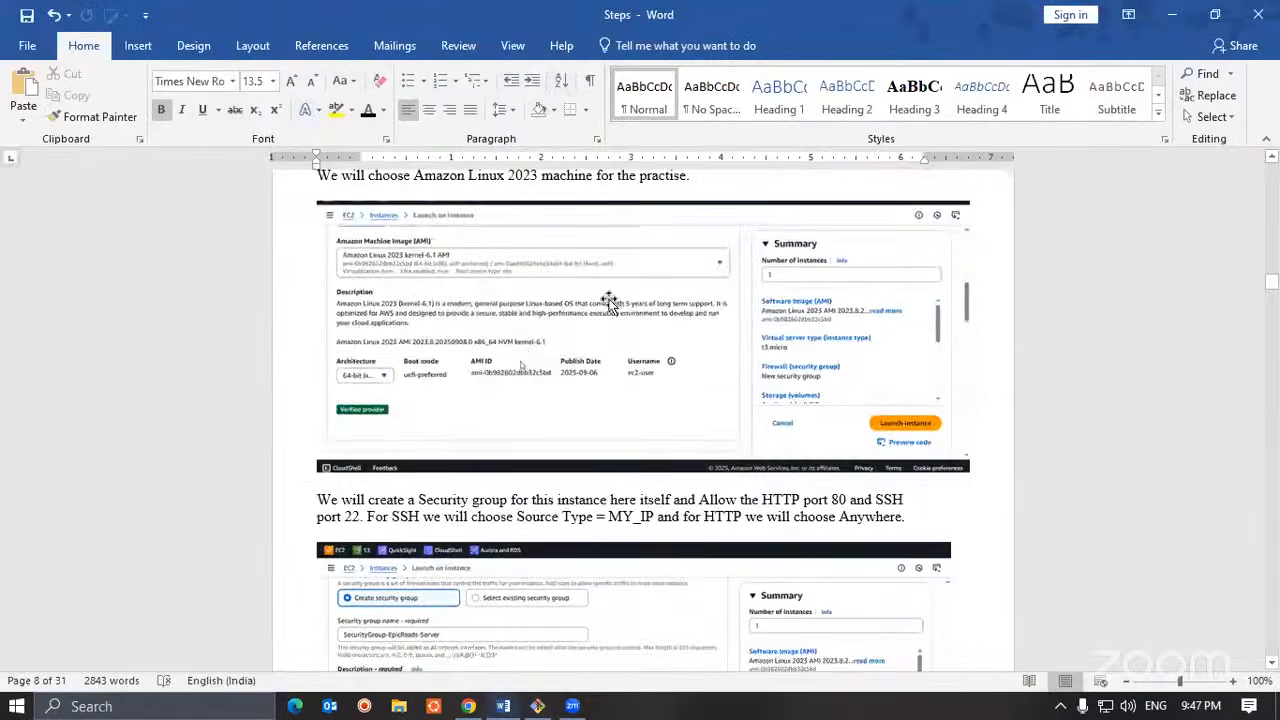
scroll(612, 330, "down", 3)
scroll(615, 360, "down", 10)
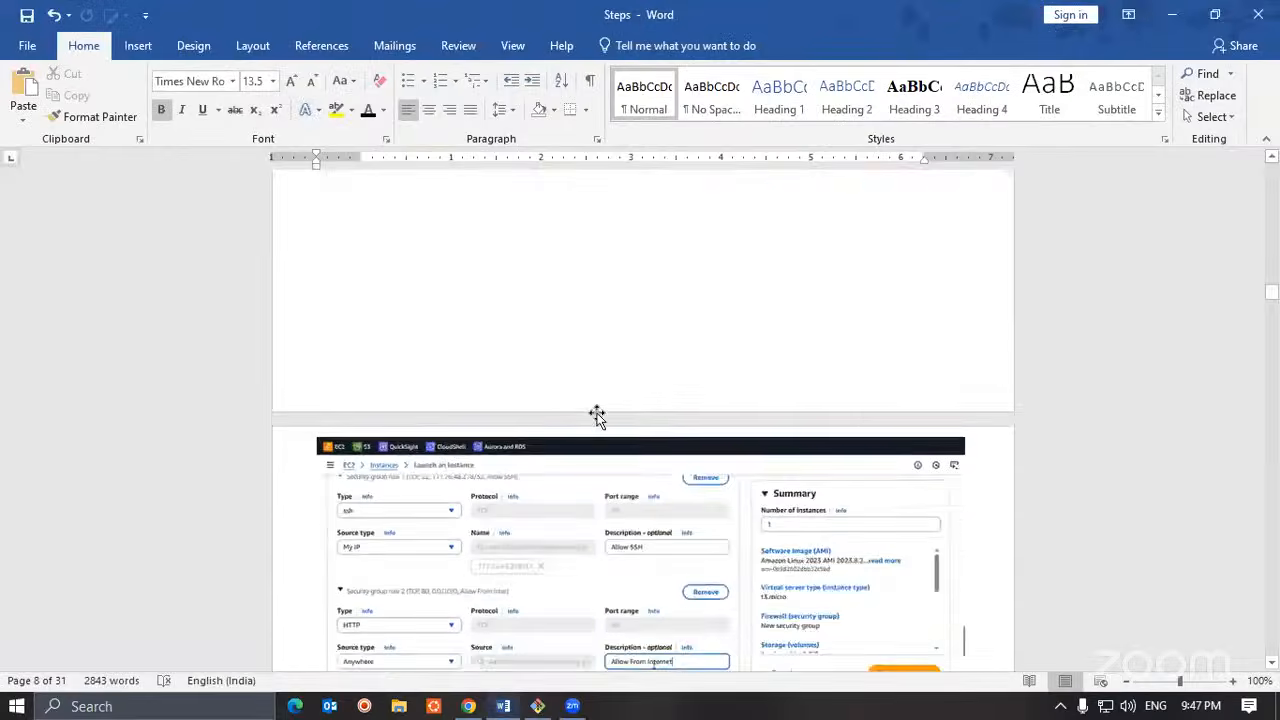
scroll(595, 432, "down", 10)
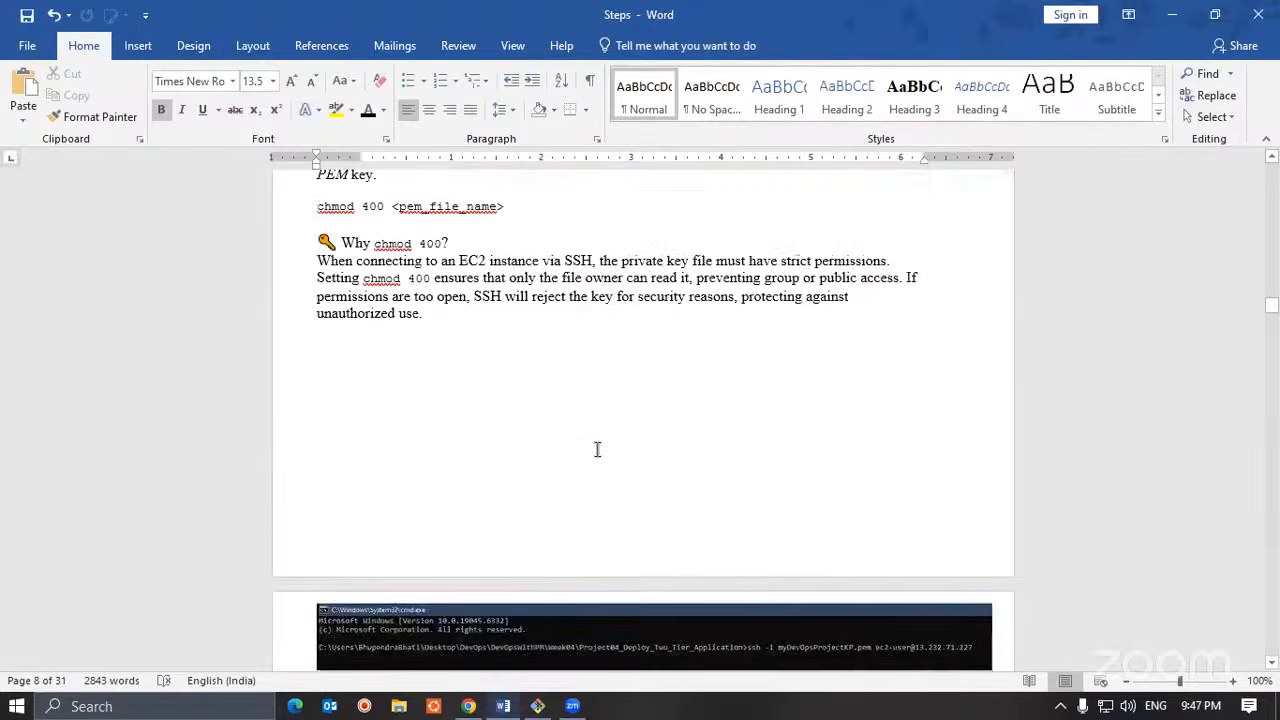
left_click_drag(316, 341, 508, 341)
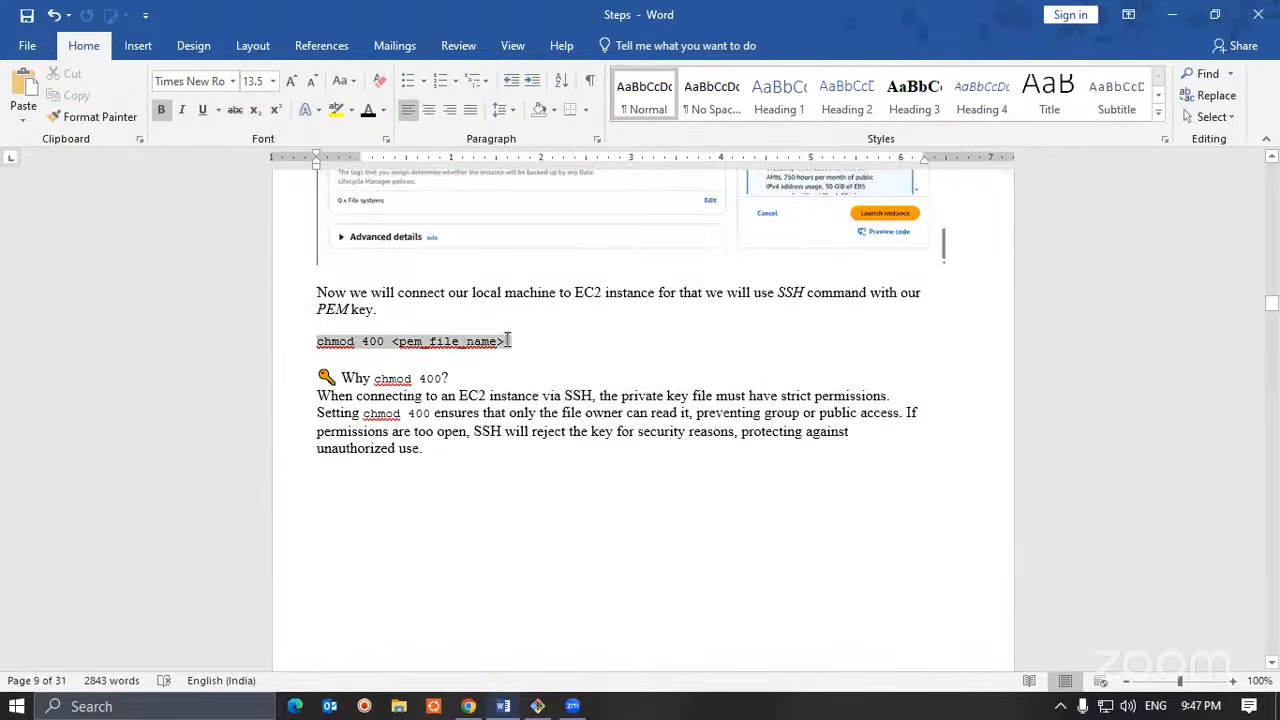
scroll(566, 429, "down", 8)
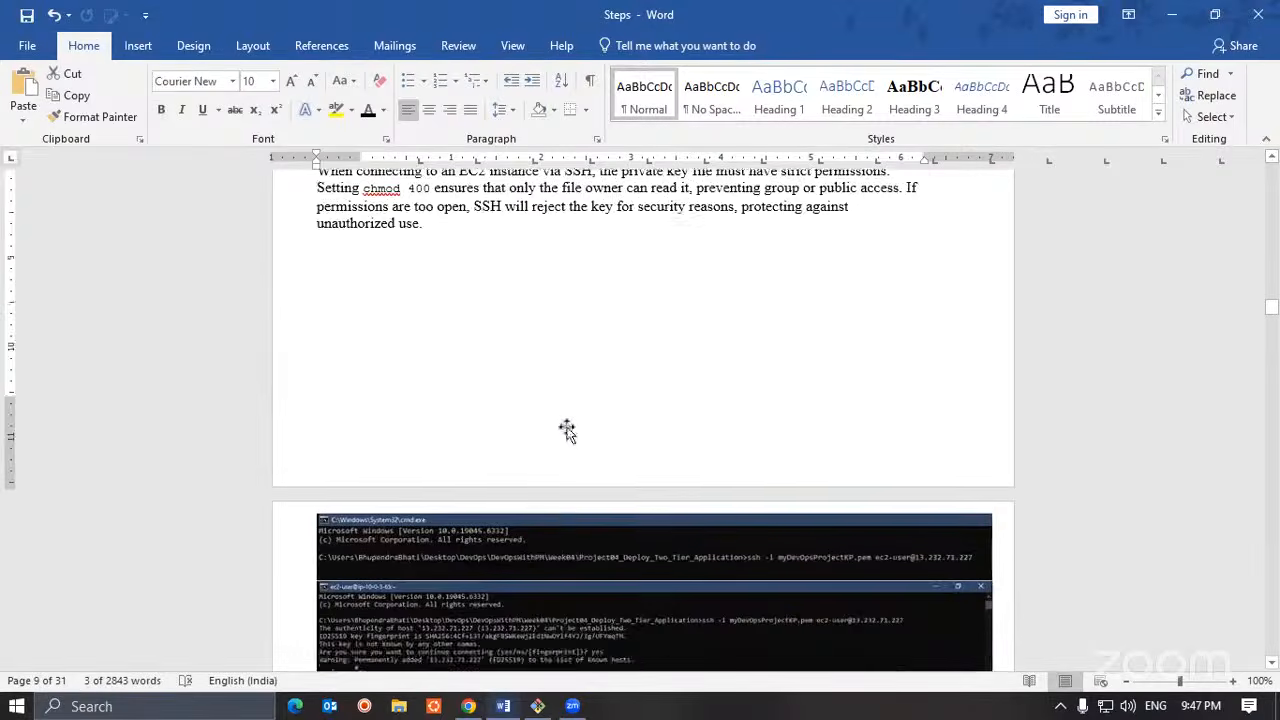
scroll(566, 429, "up", 7)
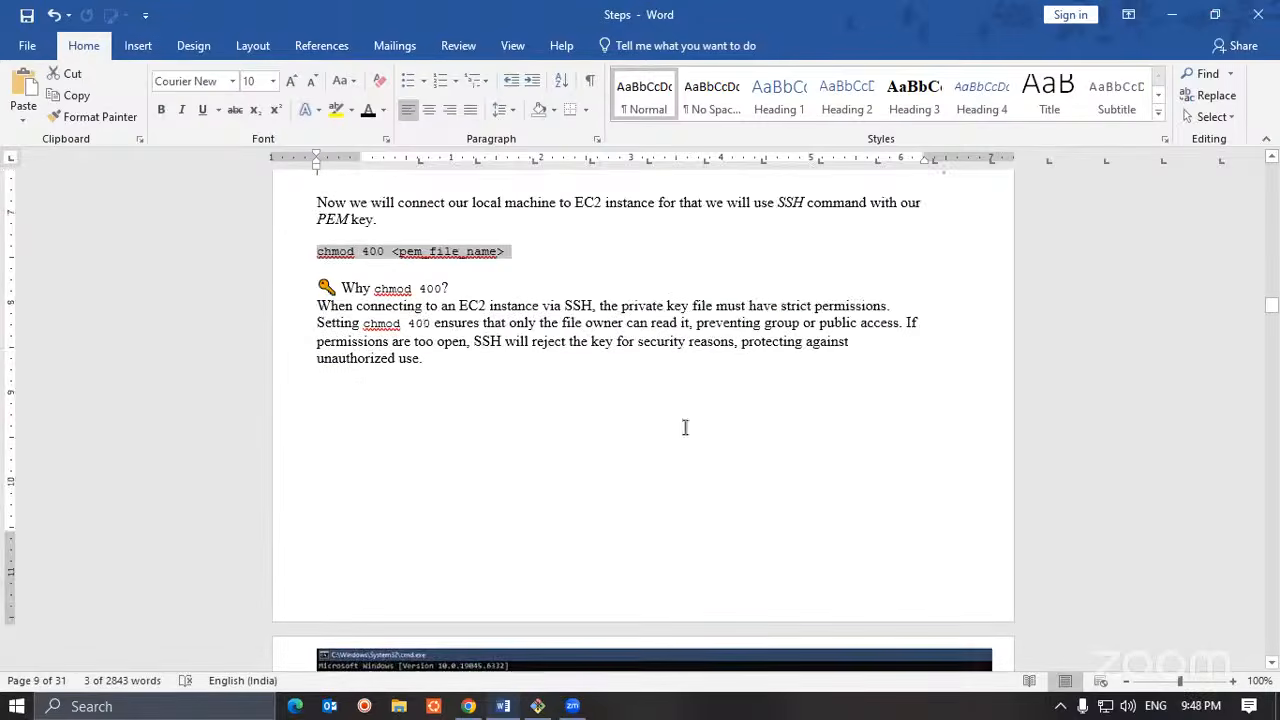
scroll(686, 429, "down", 6)
scroll(622, 443, "down", 6)
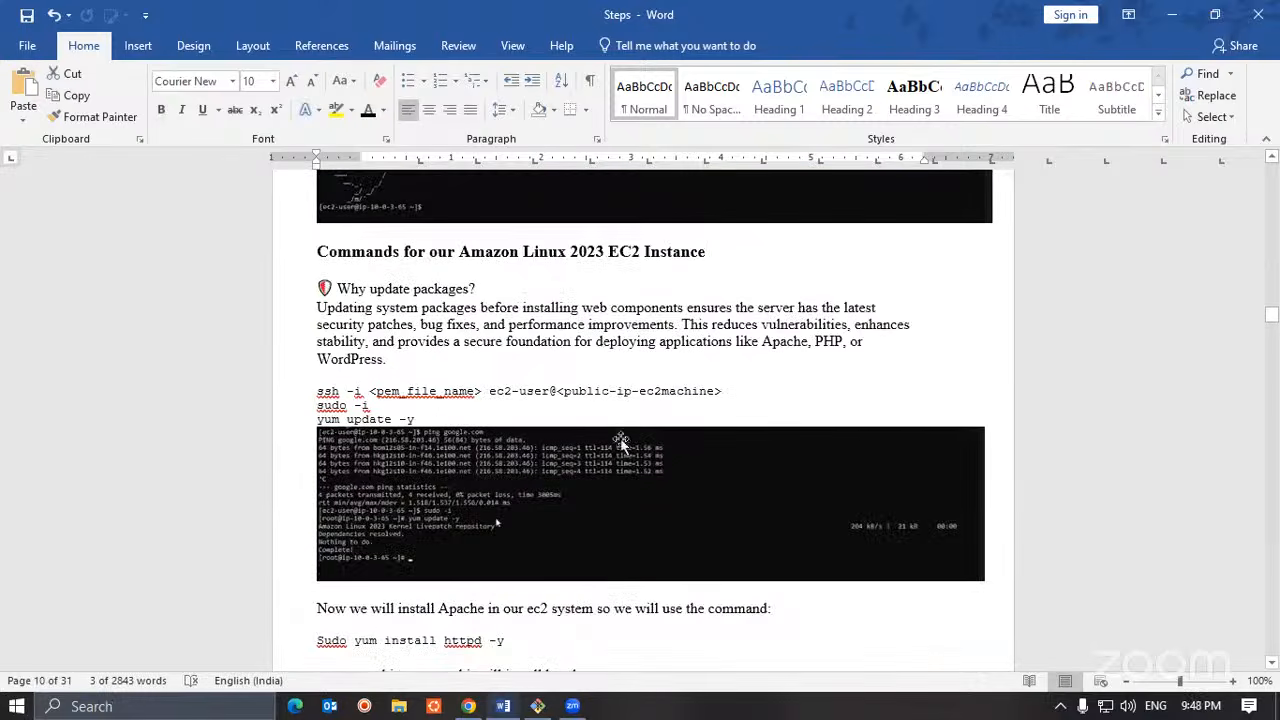
scroll(655, 340, "down", 4)
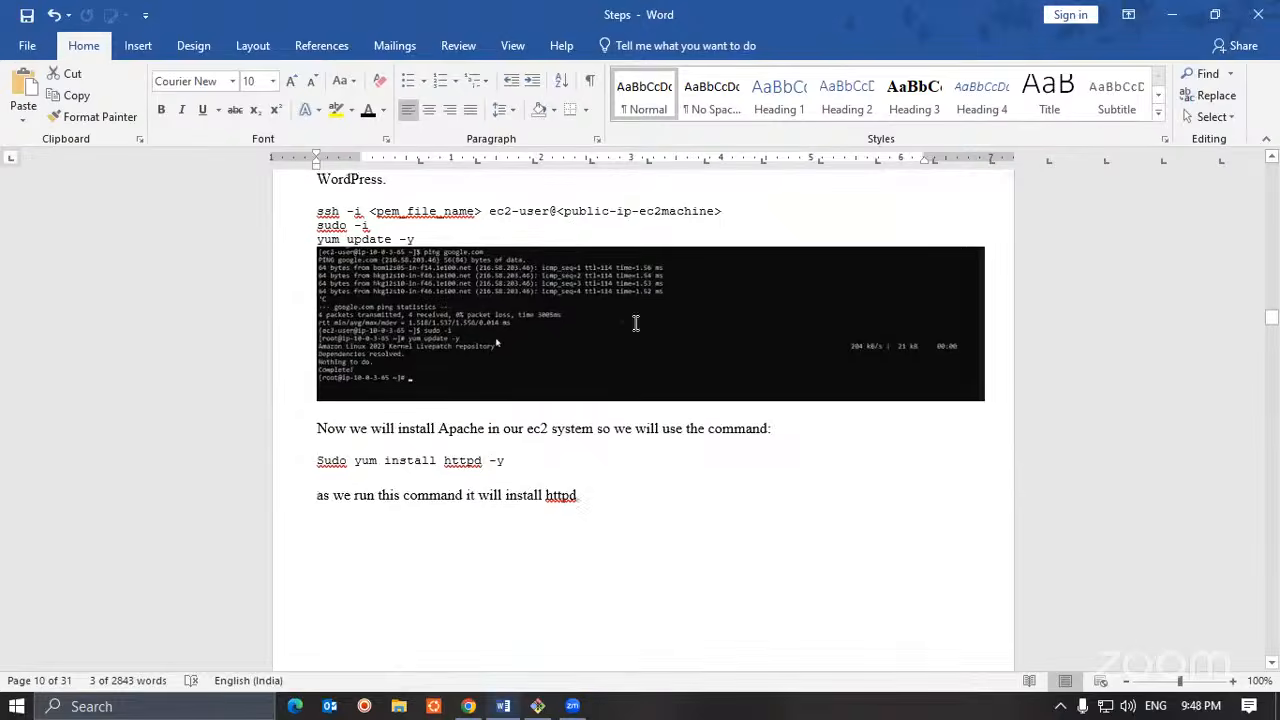
scroll(634, 323, "up", 2)
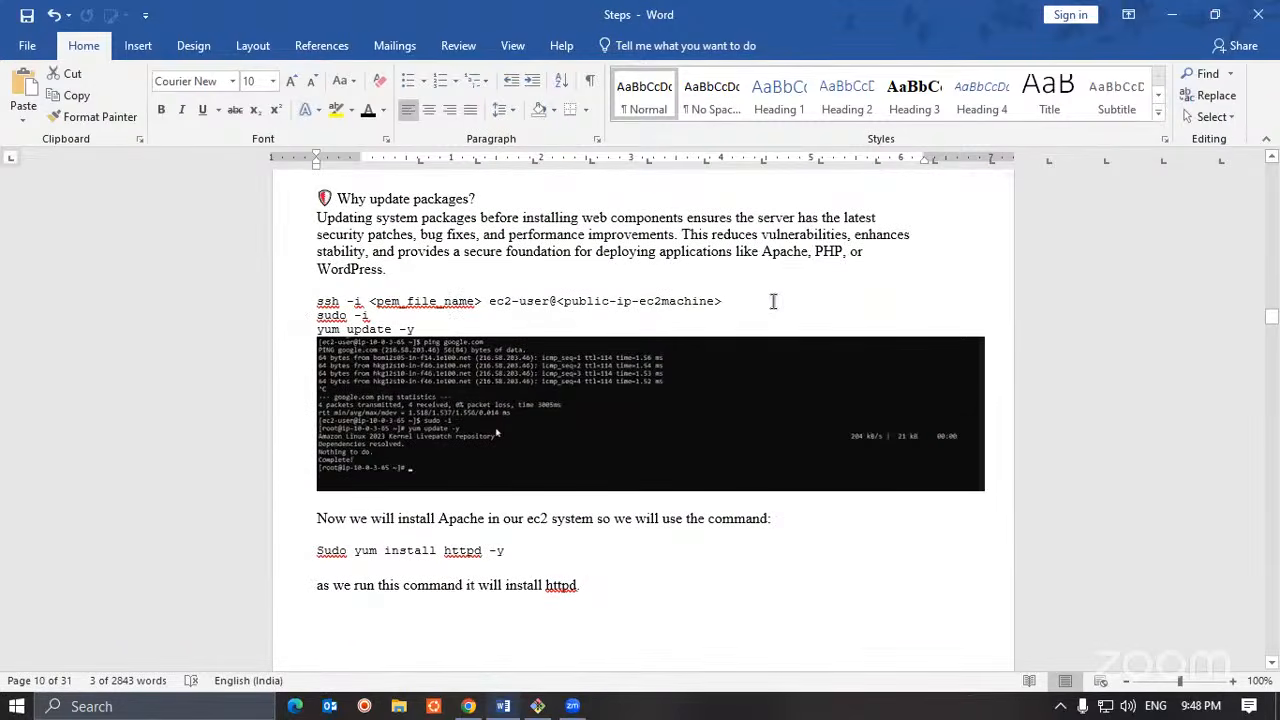
scroll(648, 416, "down", 2)
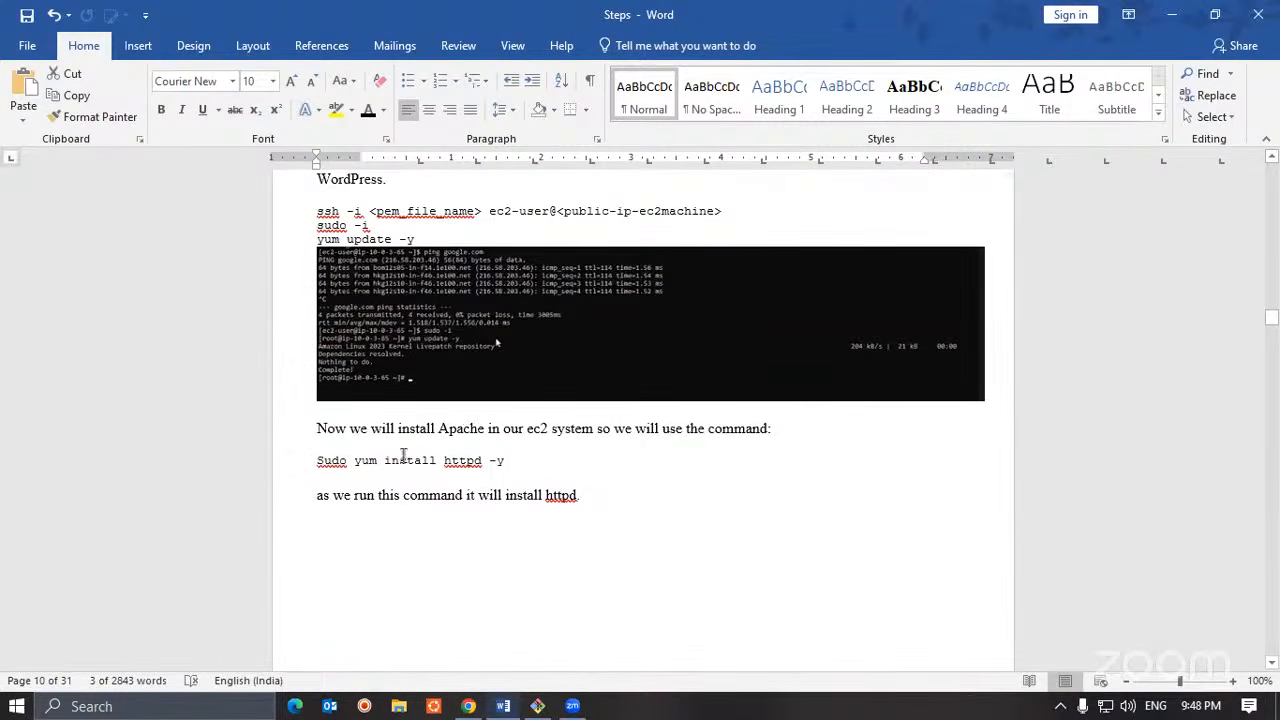
left_click_drag(311, 461, 518, 470)
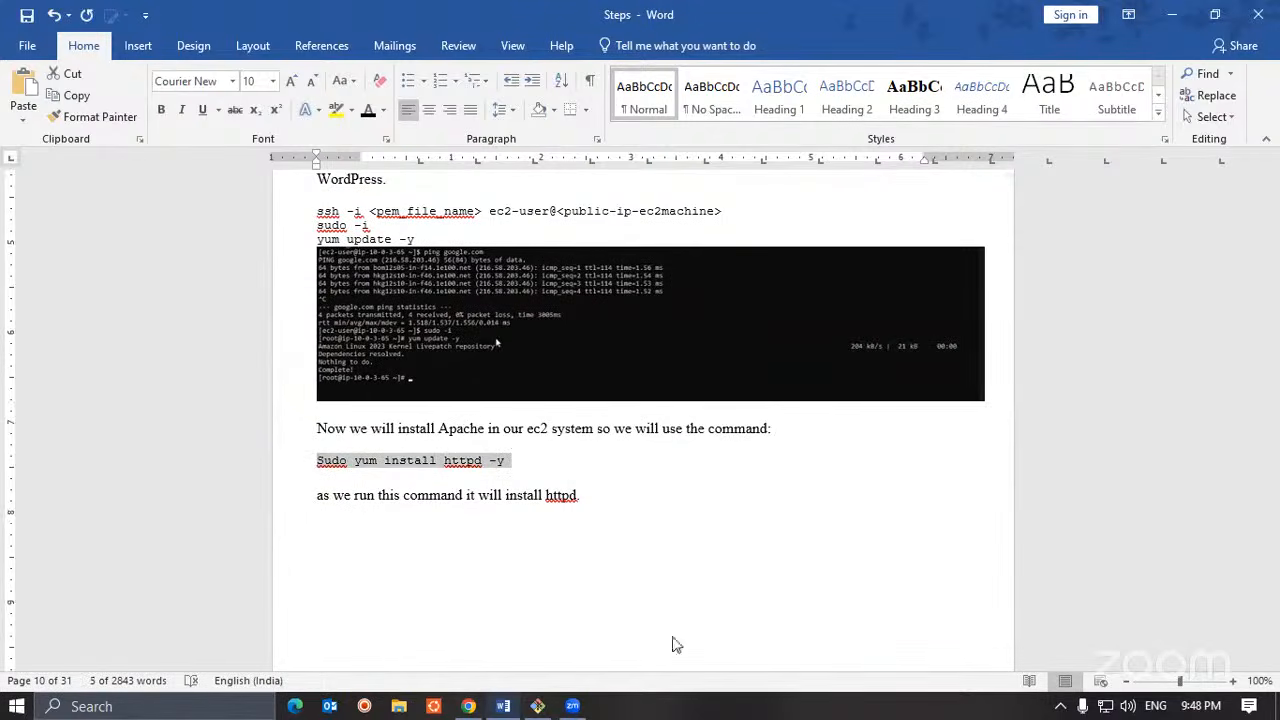
left_click(538, 706)
Paste the Apache install command at the instance prompt and lowercase it to sudo yum install httpd -y.
right_click(563, 217)
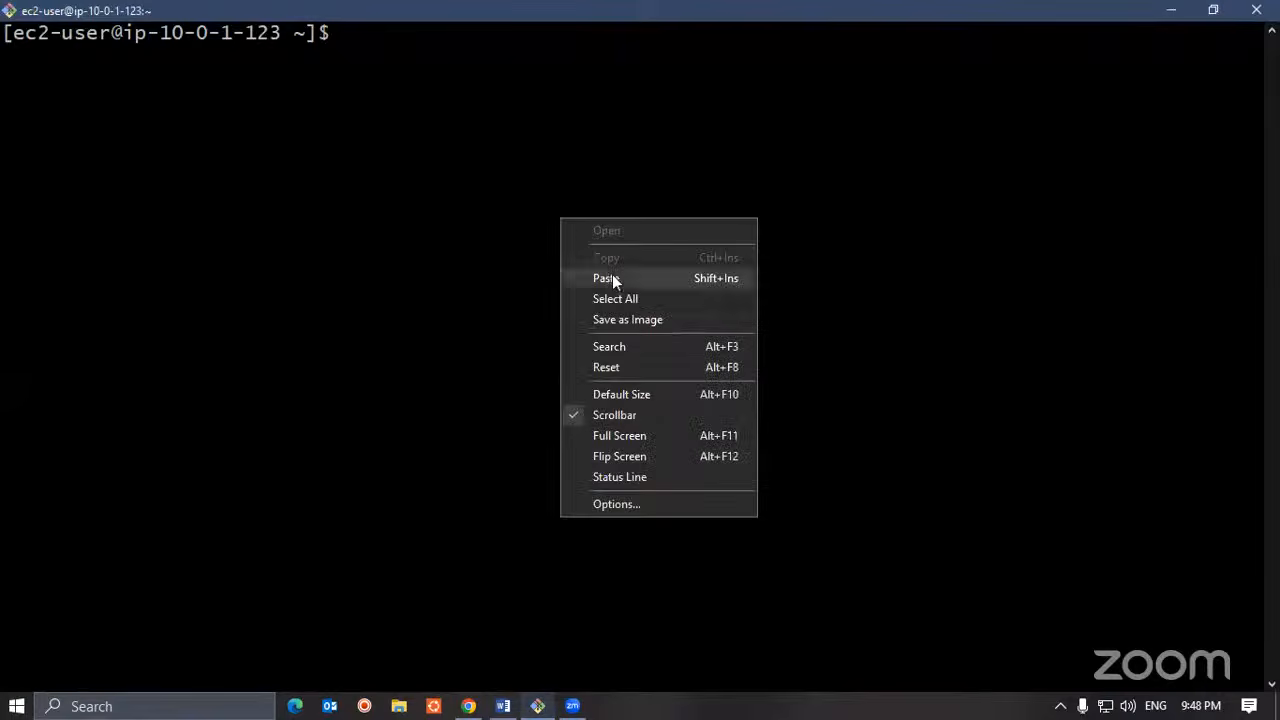
left_click(612, 275)
key("Left")
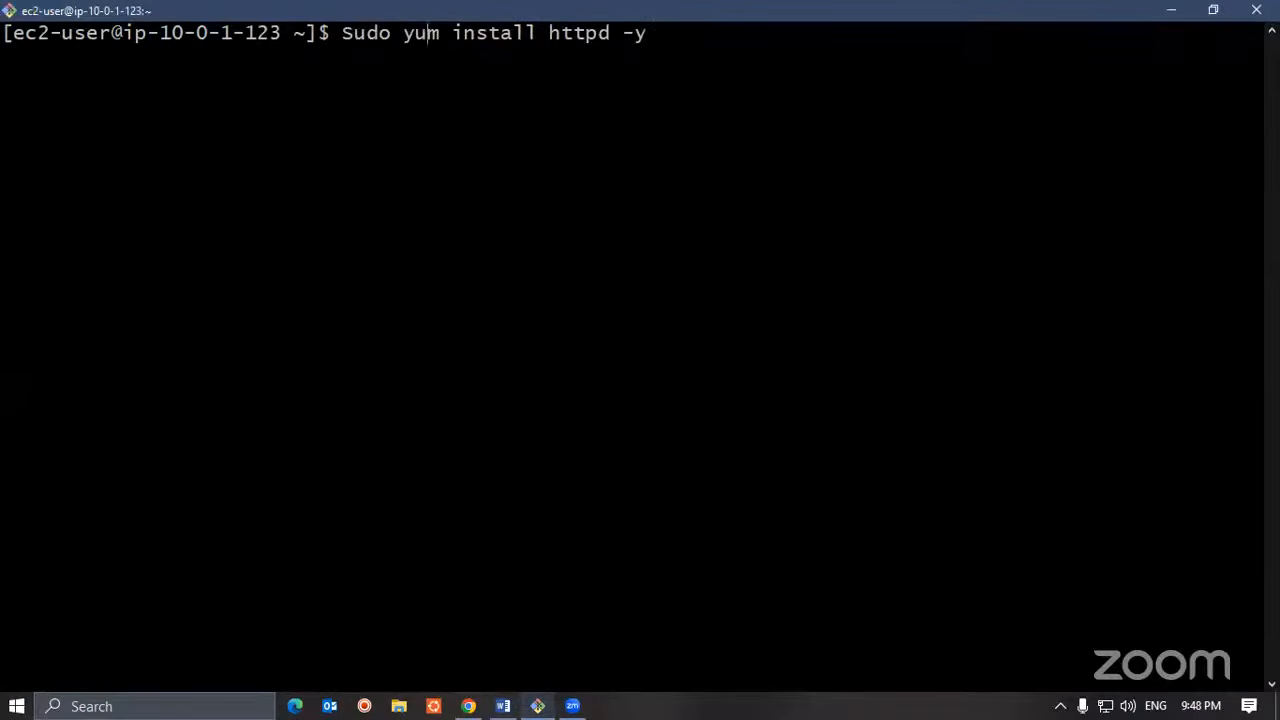
key("BackSpace")
type("s")
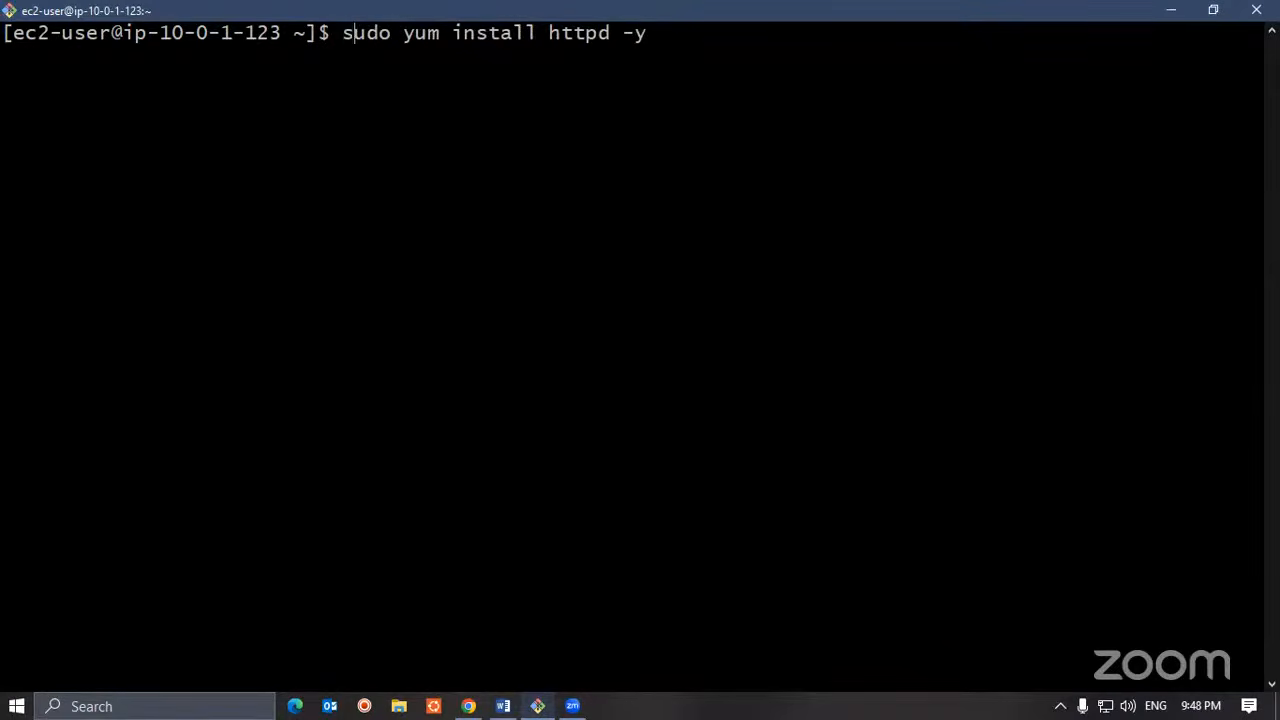
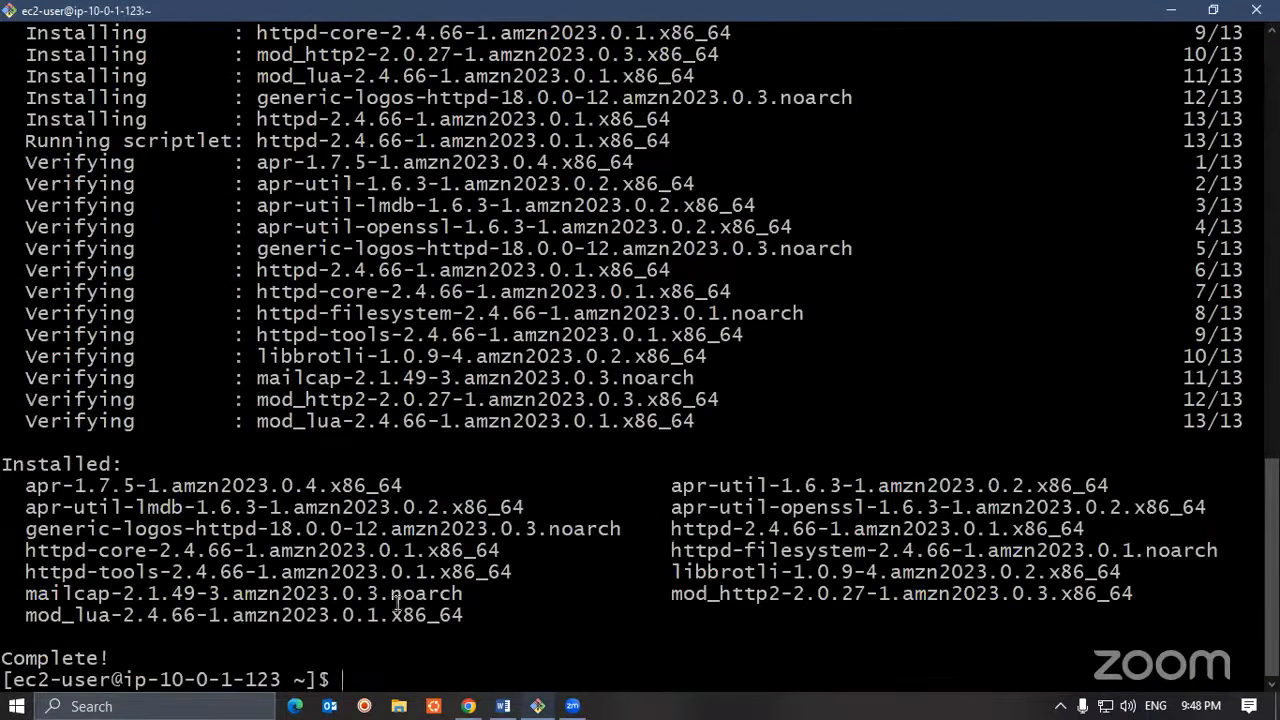
Check the Steps guide, then run sudo systemctl status httpd to confirm Apache is inactive.
left_click(505, 708)
scroll(623, 403, "down", 1)
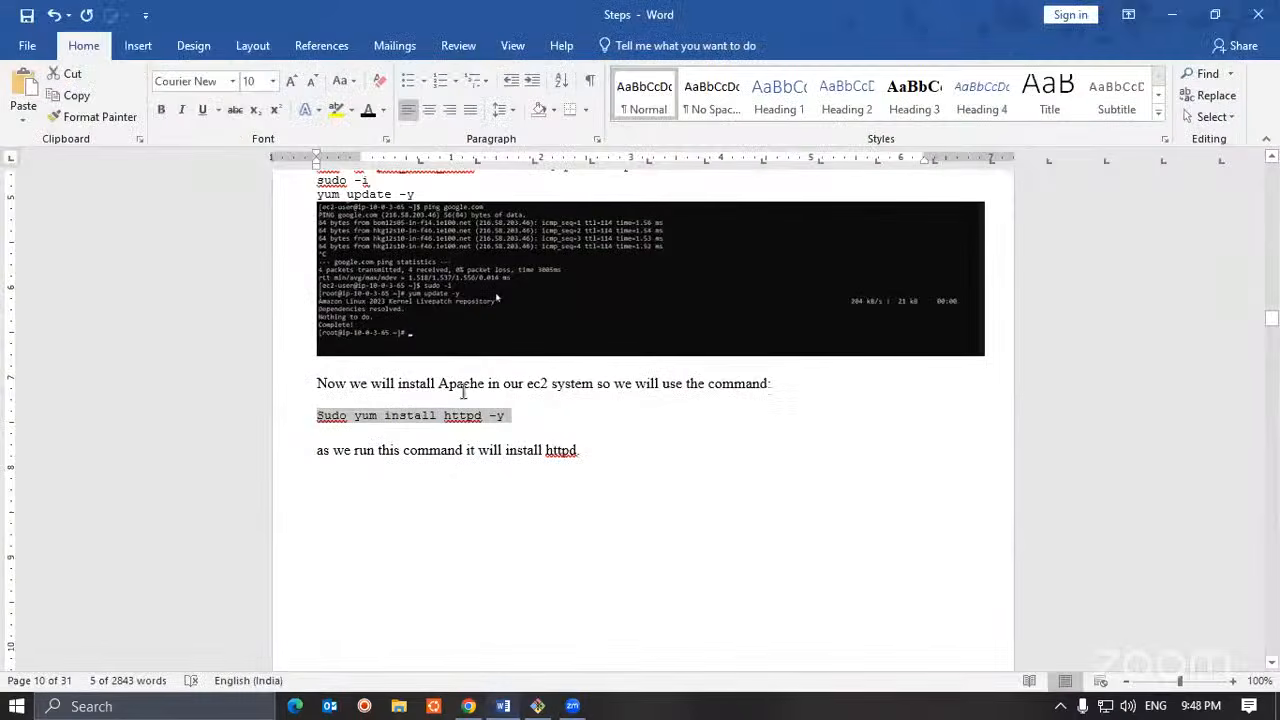
scroll(463, 392, "up", 1)
scroll(449, 371, "down", 4)
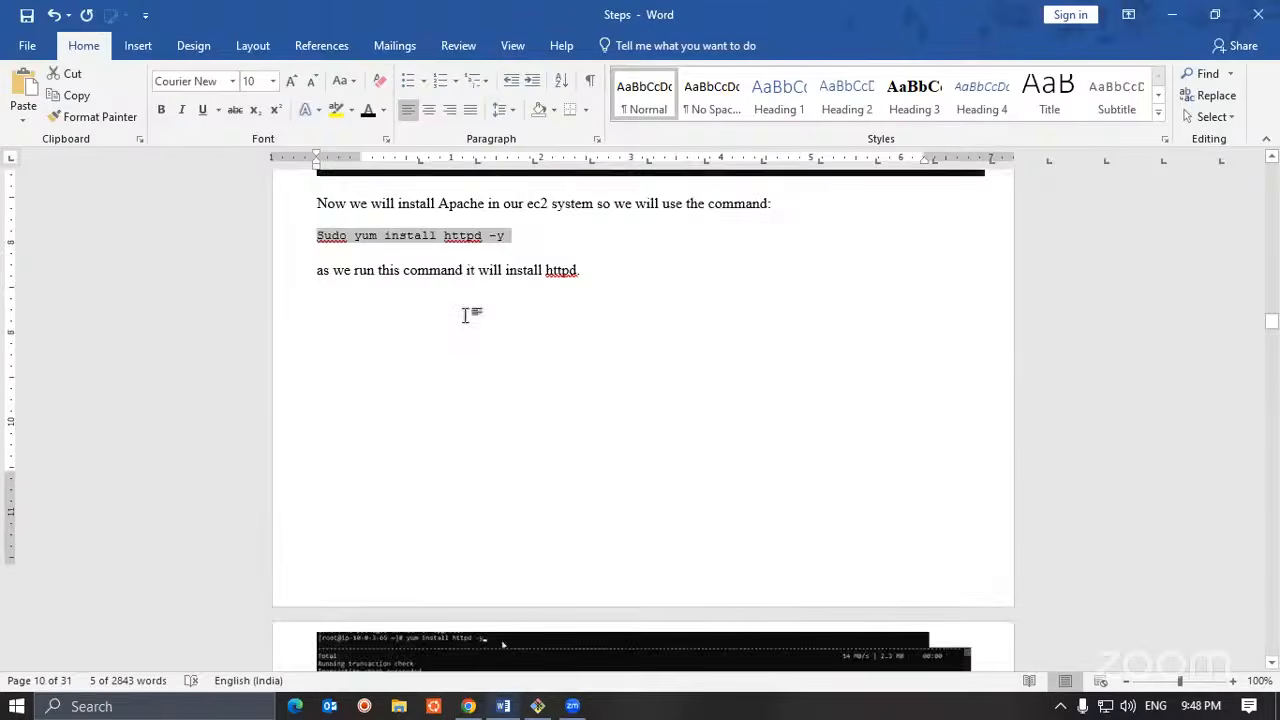
scroll(465, 316, "down", 8)
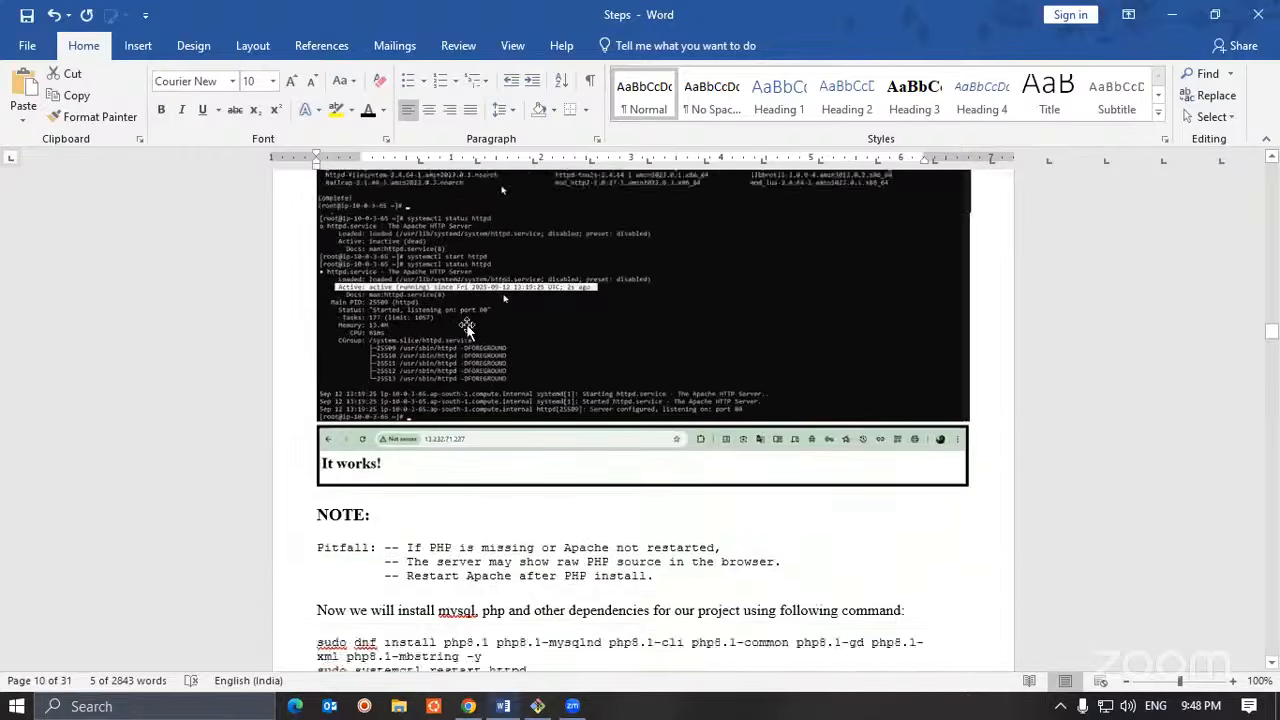
scroll(466, 326, "up", 5)
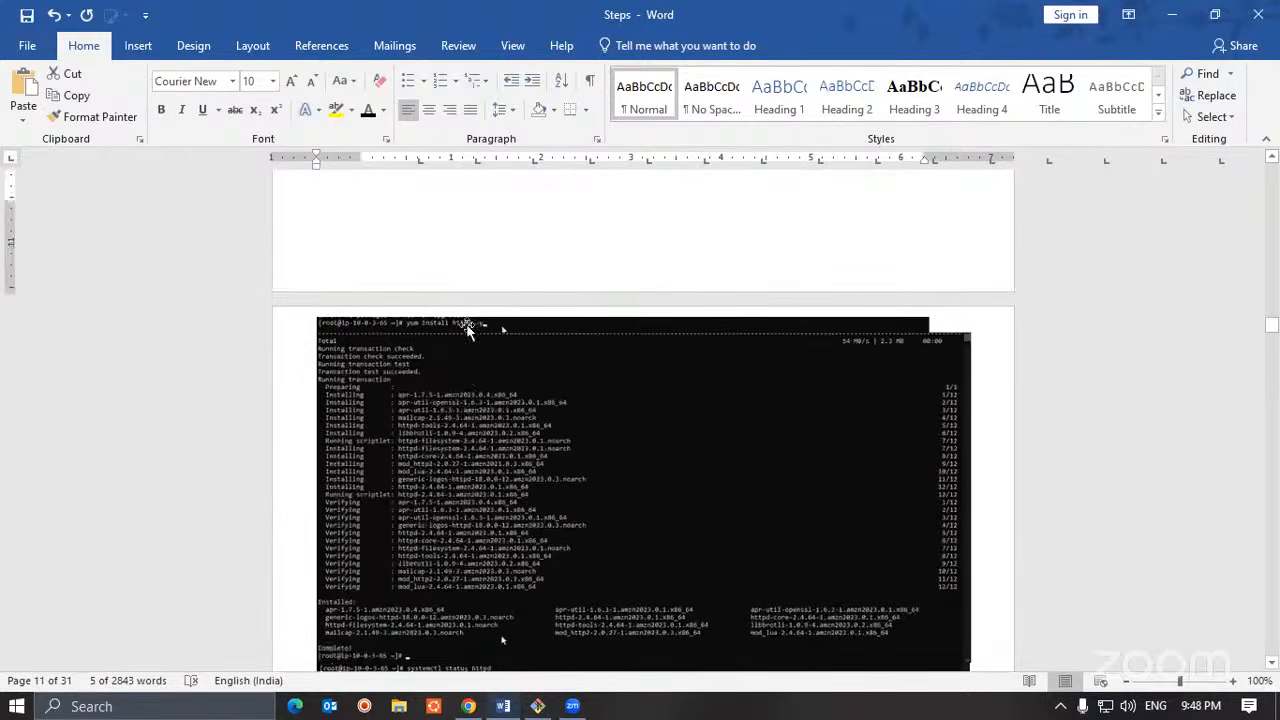
scroll(466, 326, "up", 6)
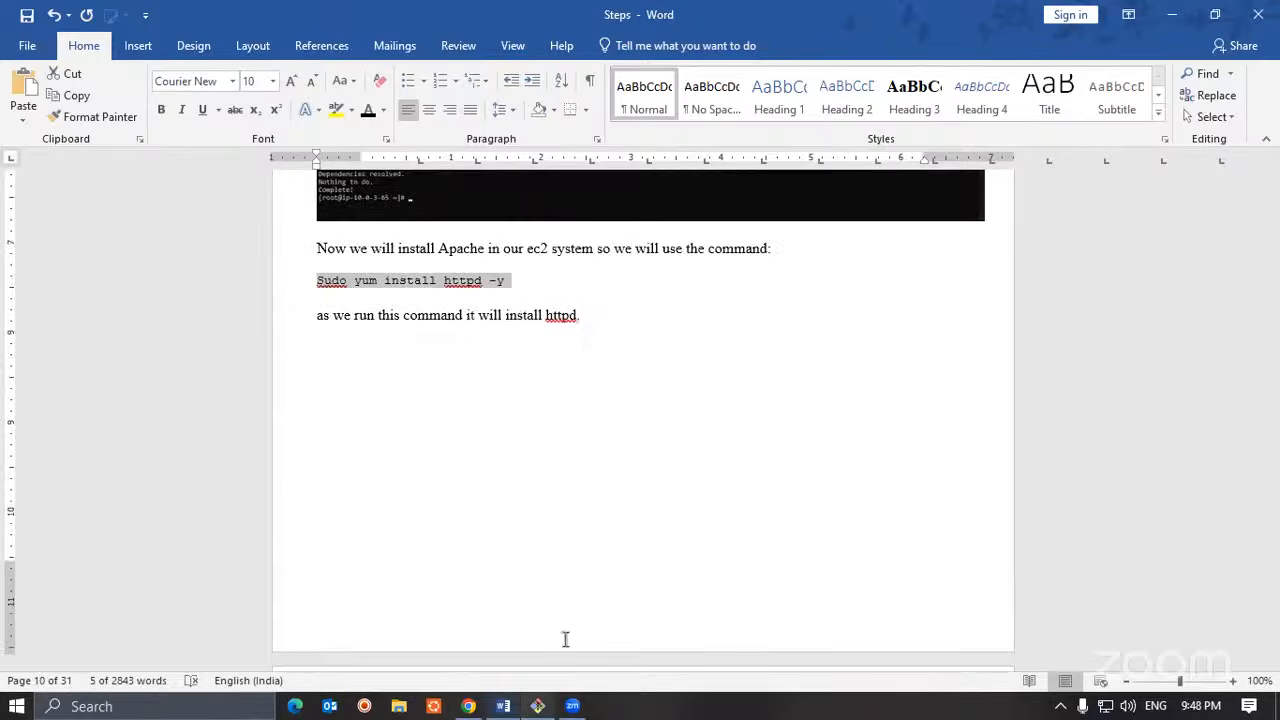
key("alt+Tab")
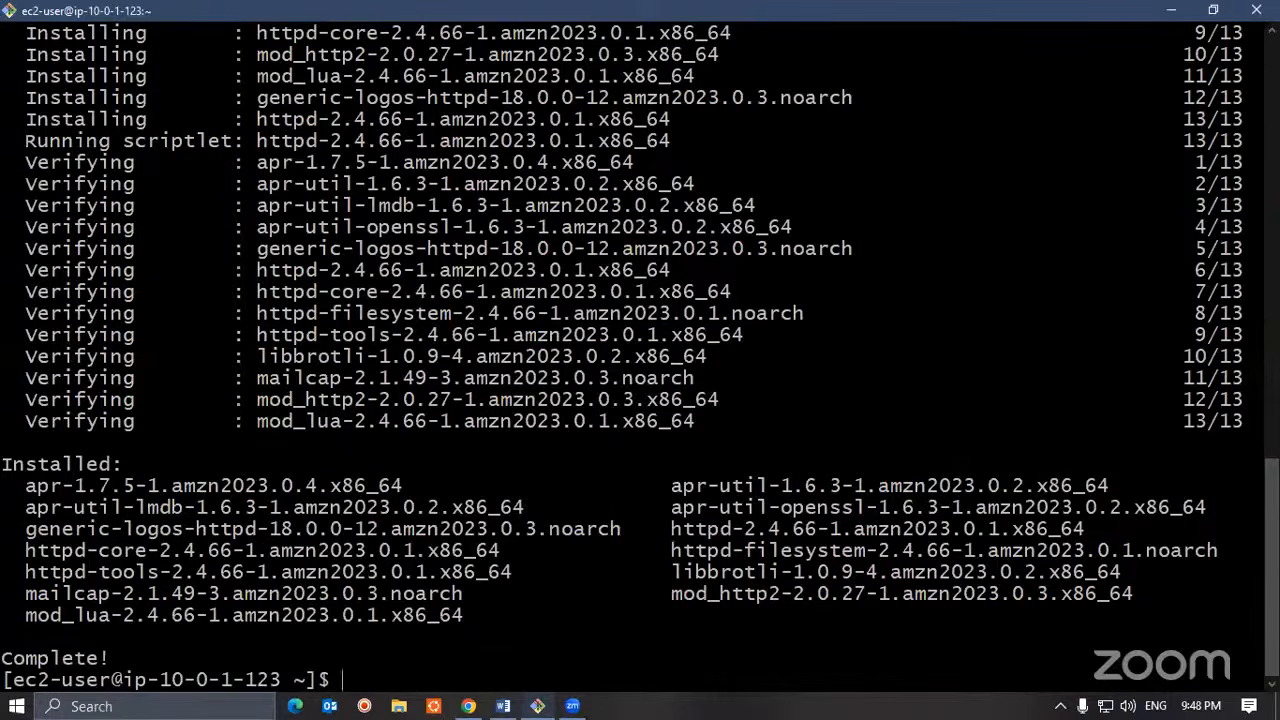
type("sudo syste")
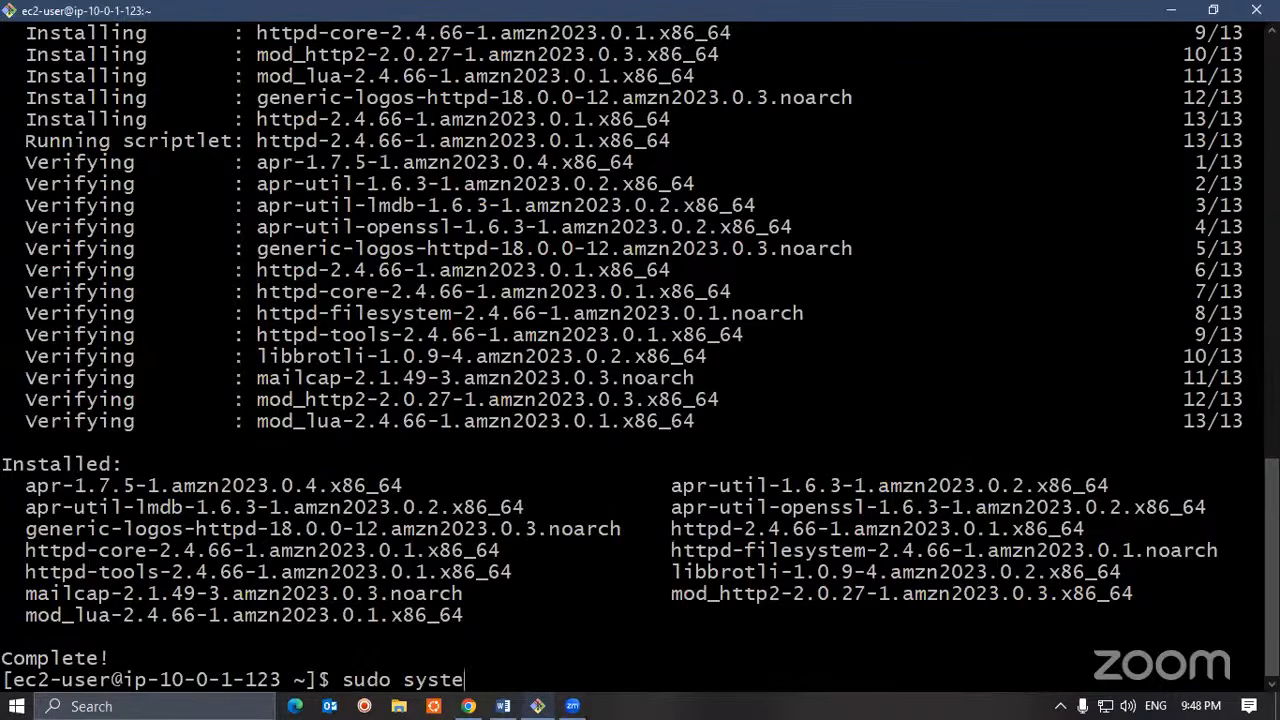
type("mctl status http")
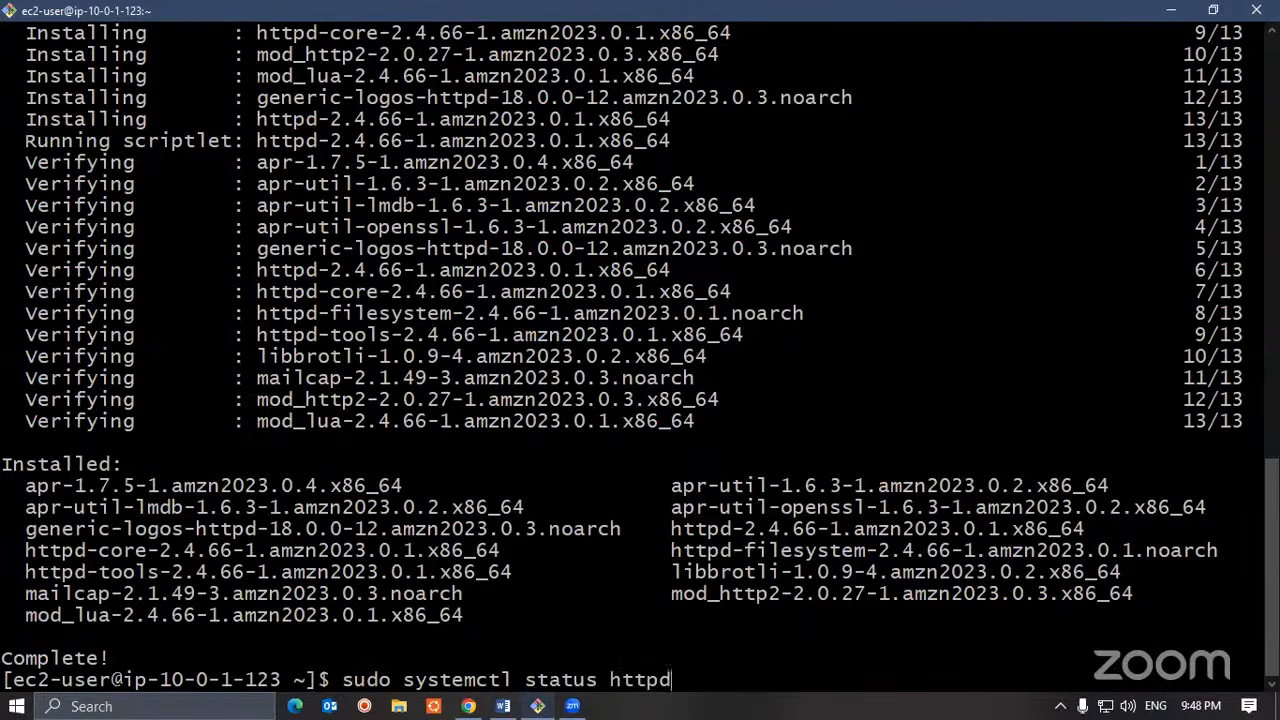
type("d")
key("Return")
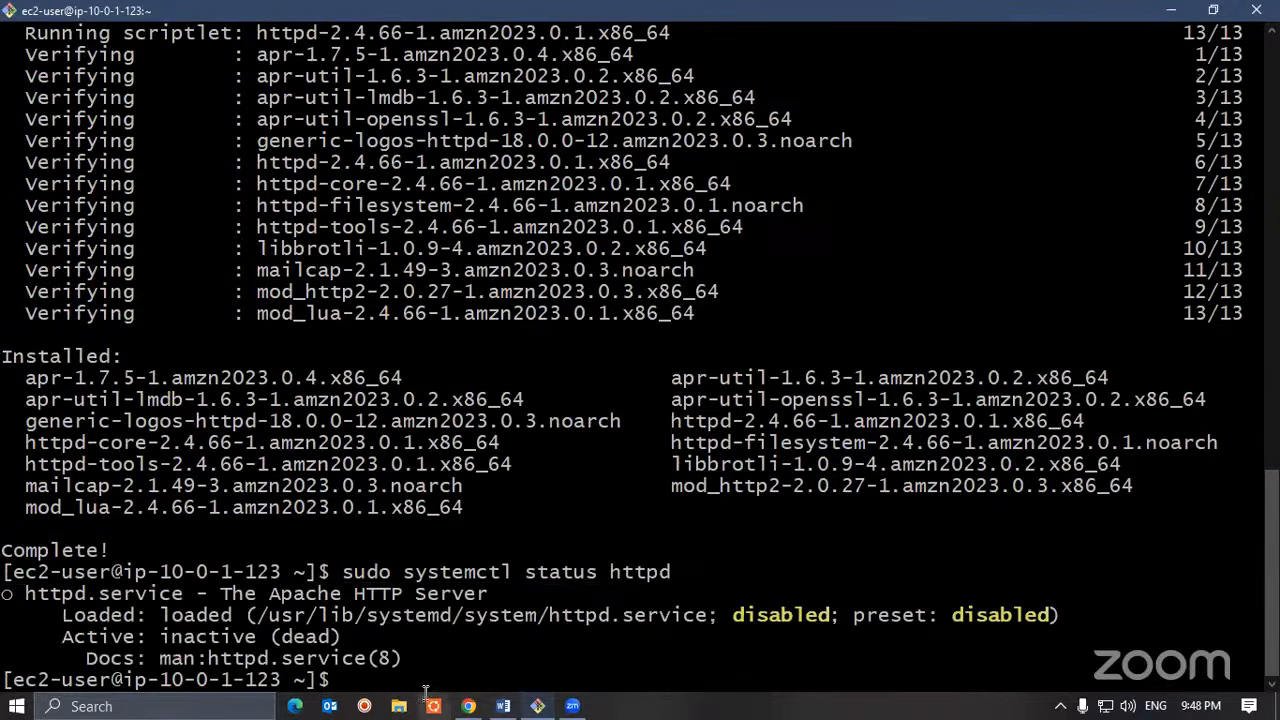
Edit the recalled status command into sudo systemctl start httpd and run it.
key("Up")
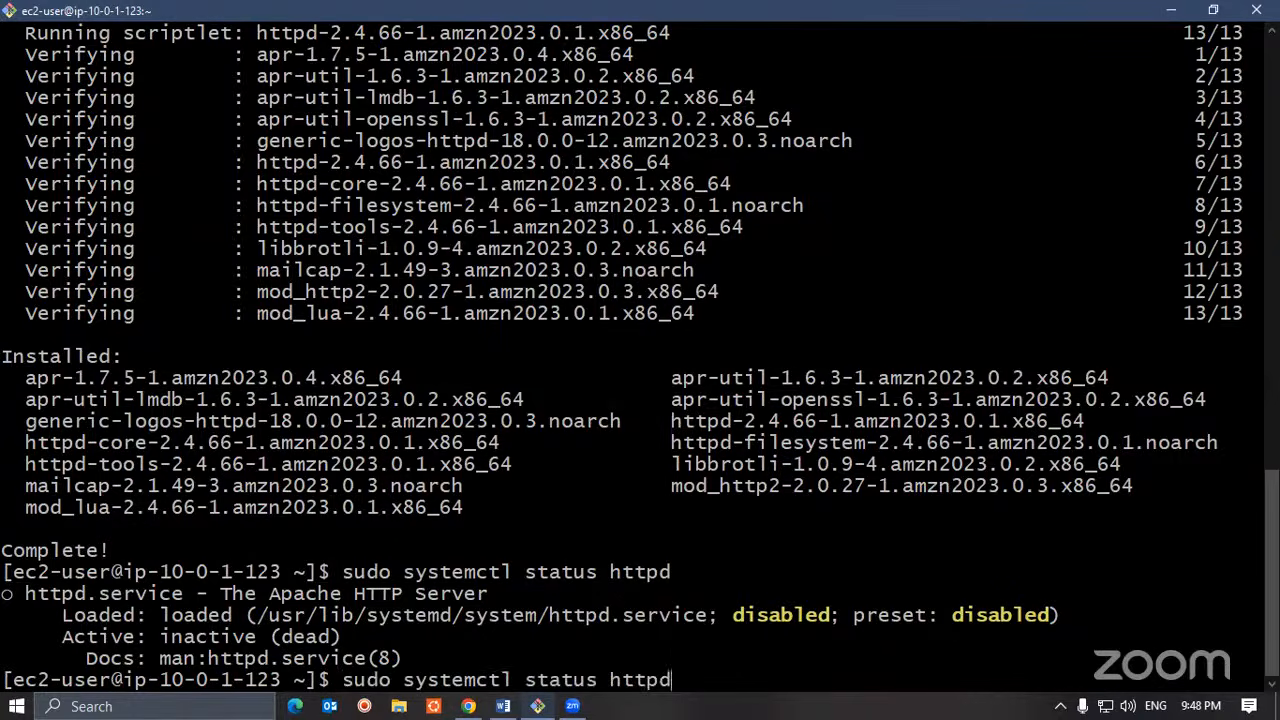
key("Left")
key("Left")
key("Left")
key("Right")
key("BackSpace")
key("BackSpace")
key("BackSpace")
type("rt")
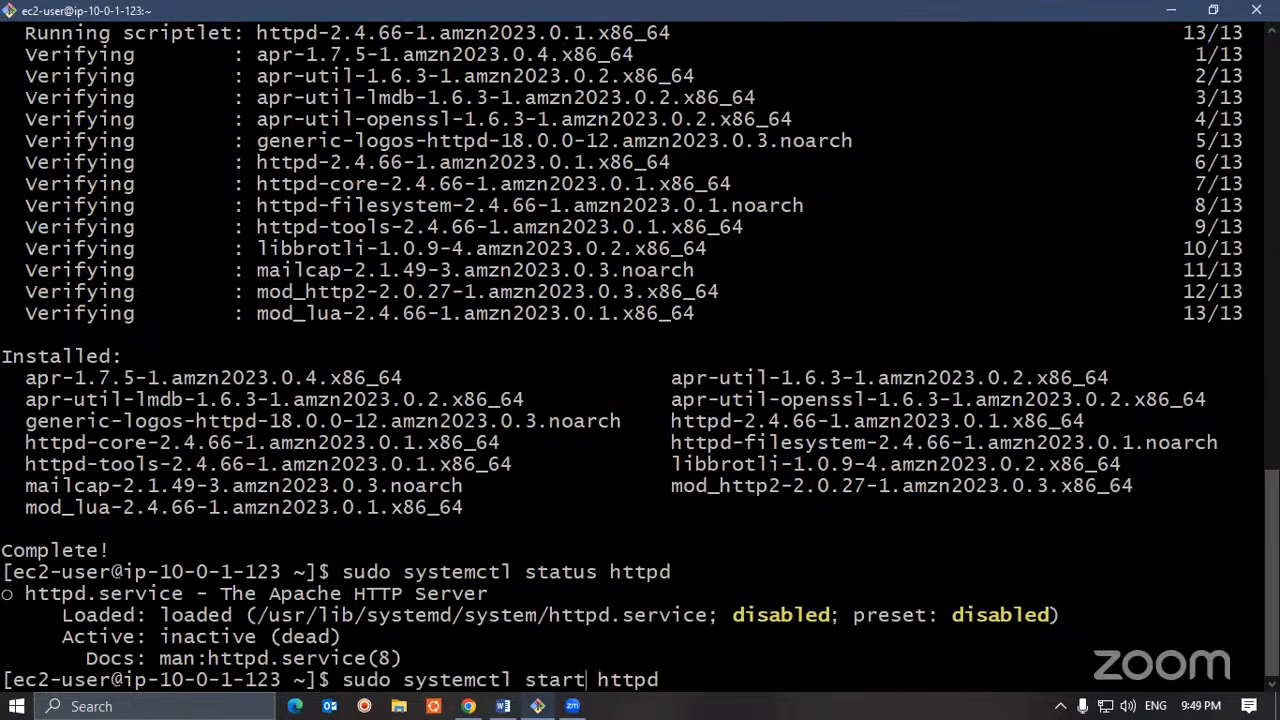
key("Right")
key("Return")
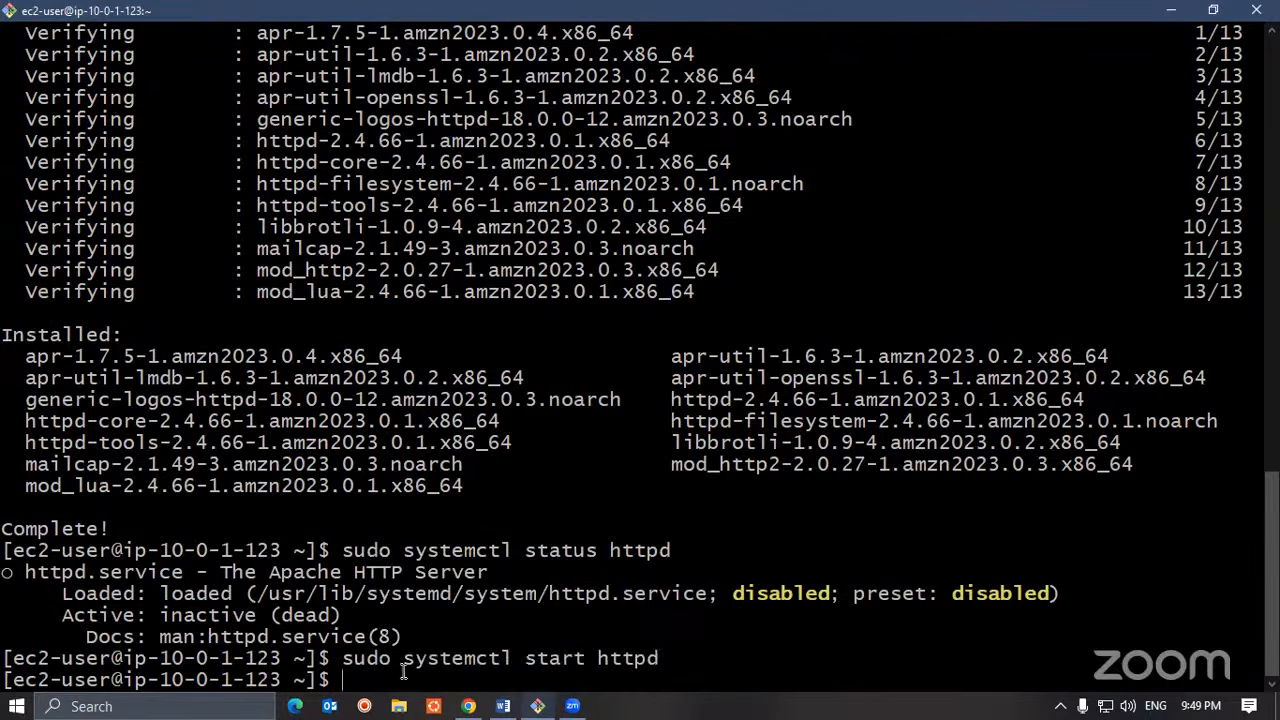
key("Up")
key("Up")
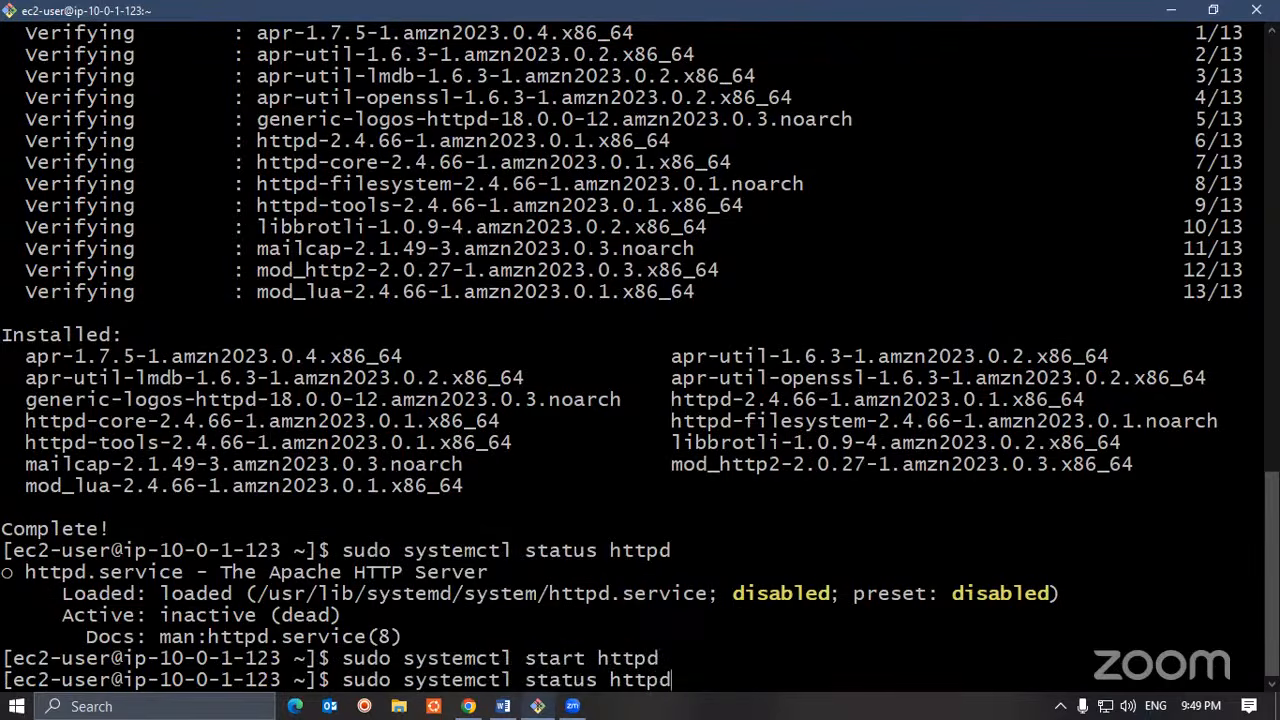
Rerun the httpd status check and confirm it reports active (running).
key("Return")
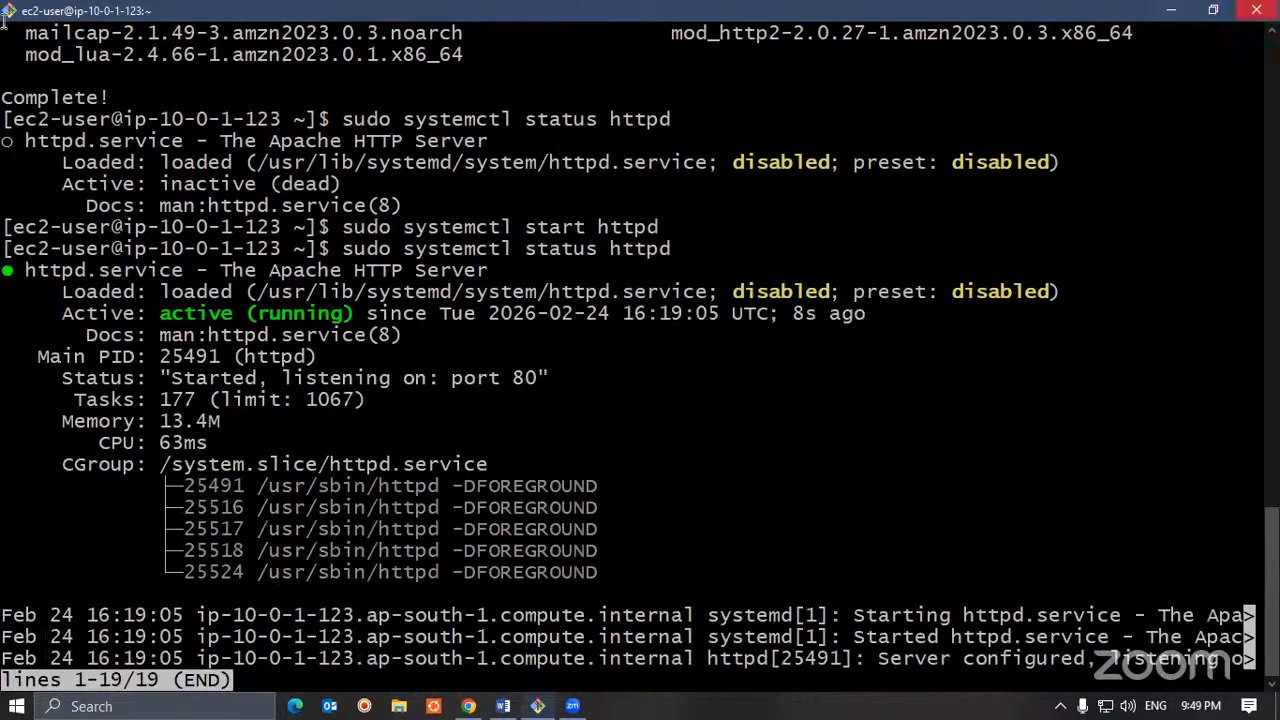
left_click_drag(160, 313, 358, 340)
left_click(358, 340)
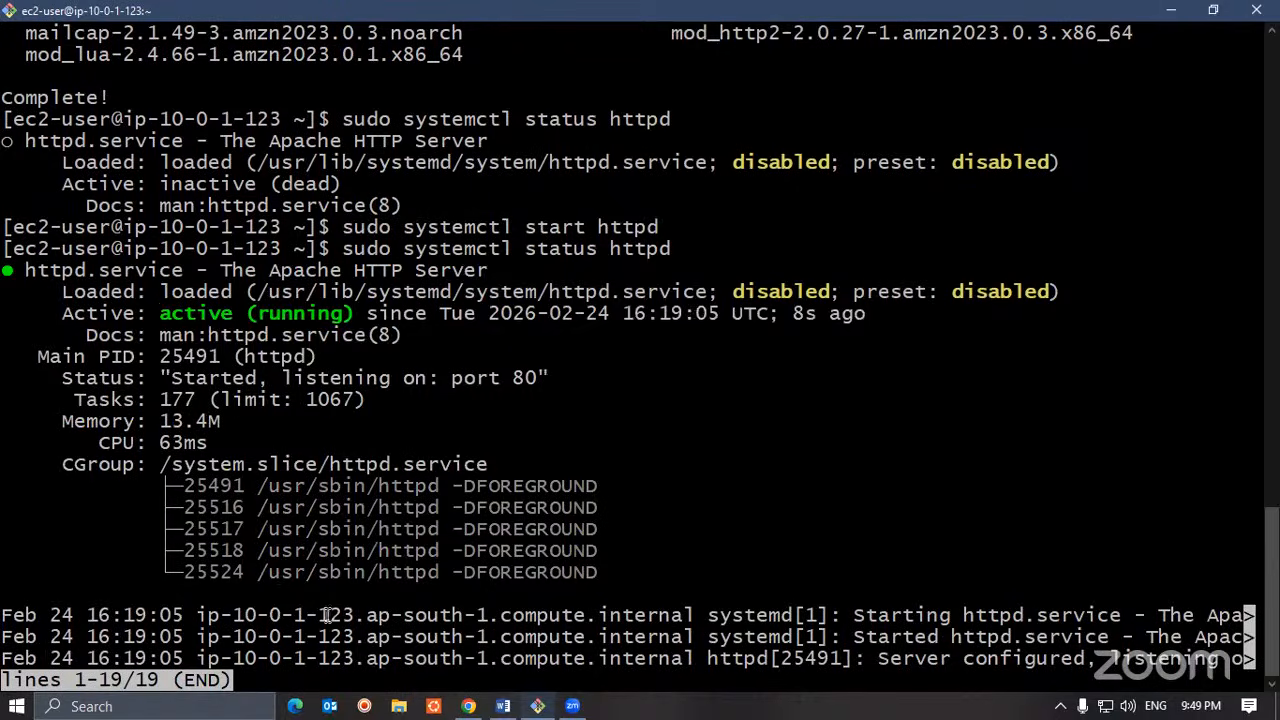
key("q")
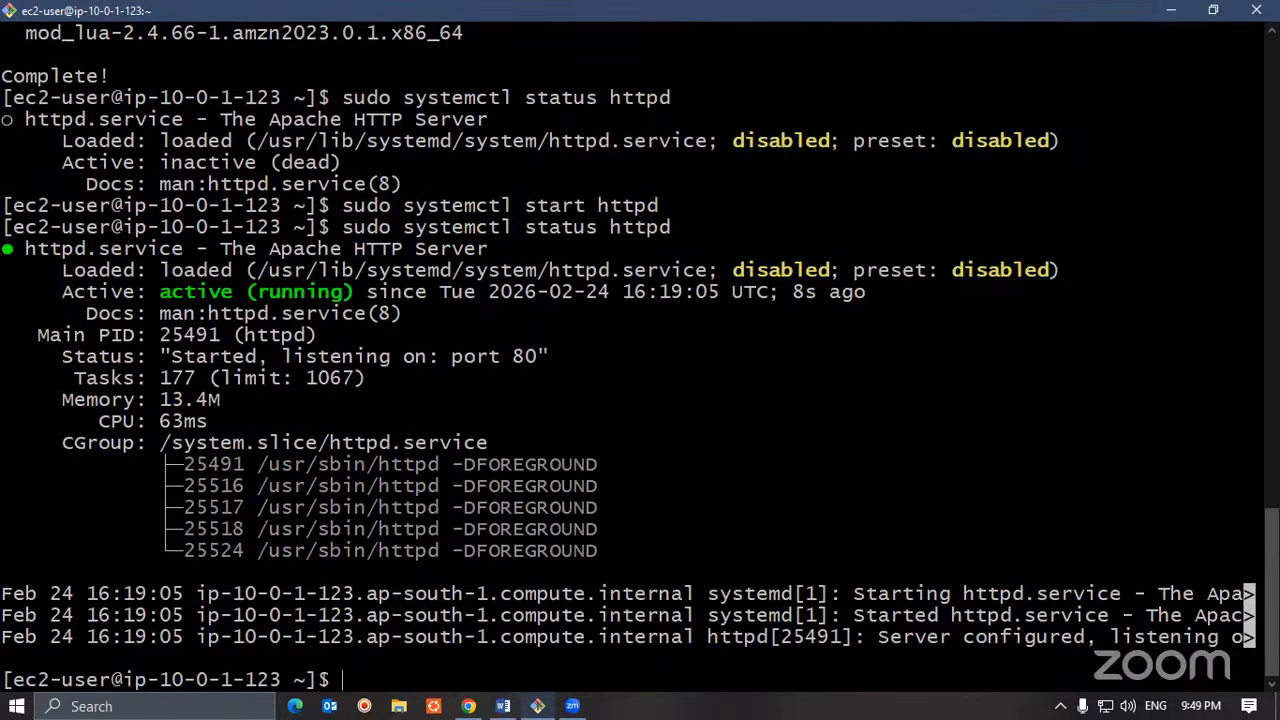
double_click(340, 677)
left_click(431, 678)
Enable httpd at boot with sudo systemctl enable httpd and recheck its status.
key("Up")
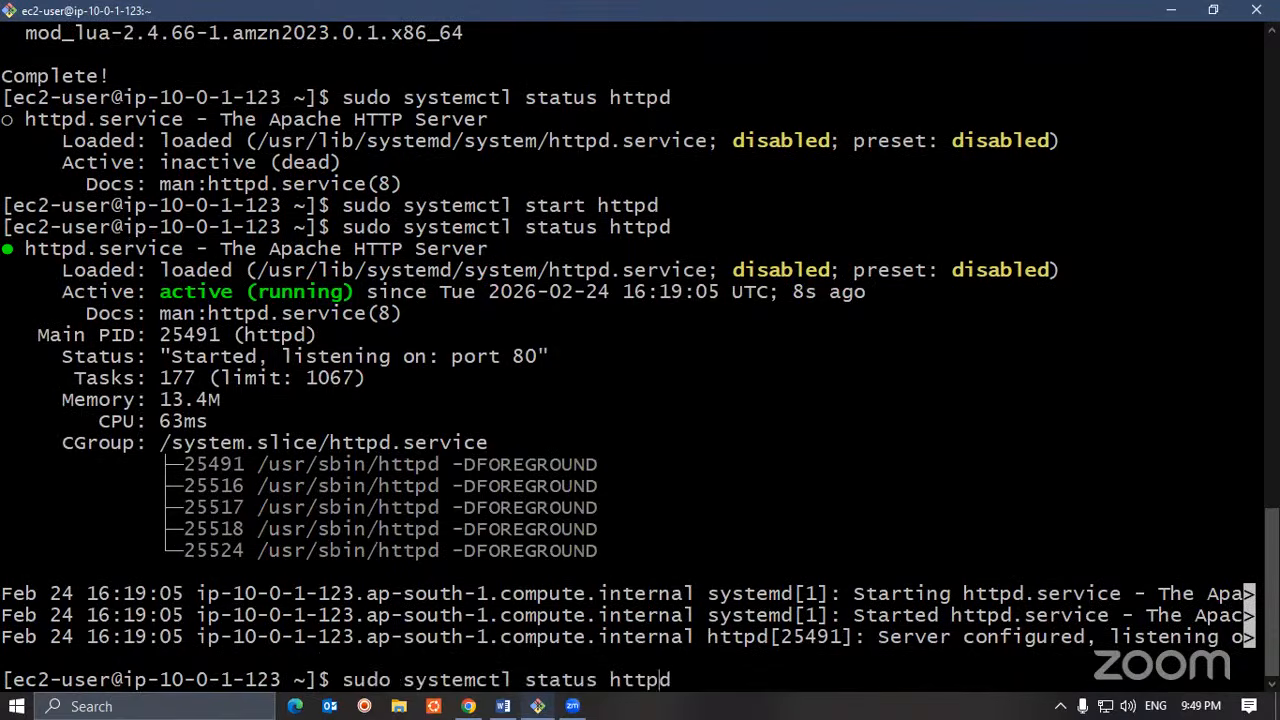
key("BackSpace")
key("BackSpace")
key("BackSpace")
key("BackSpace")
key("BackSpace")
key("BackSpace")
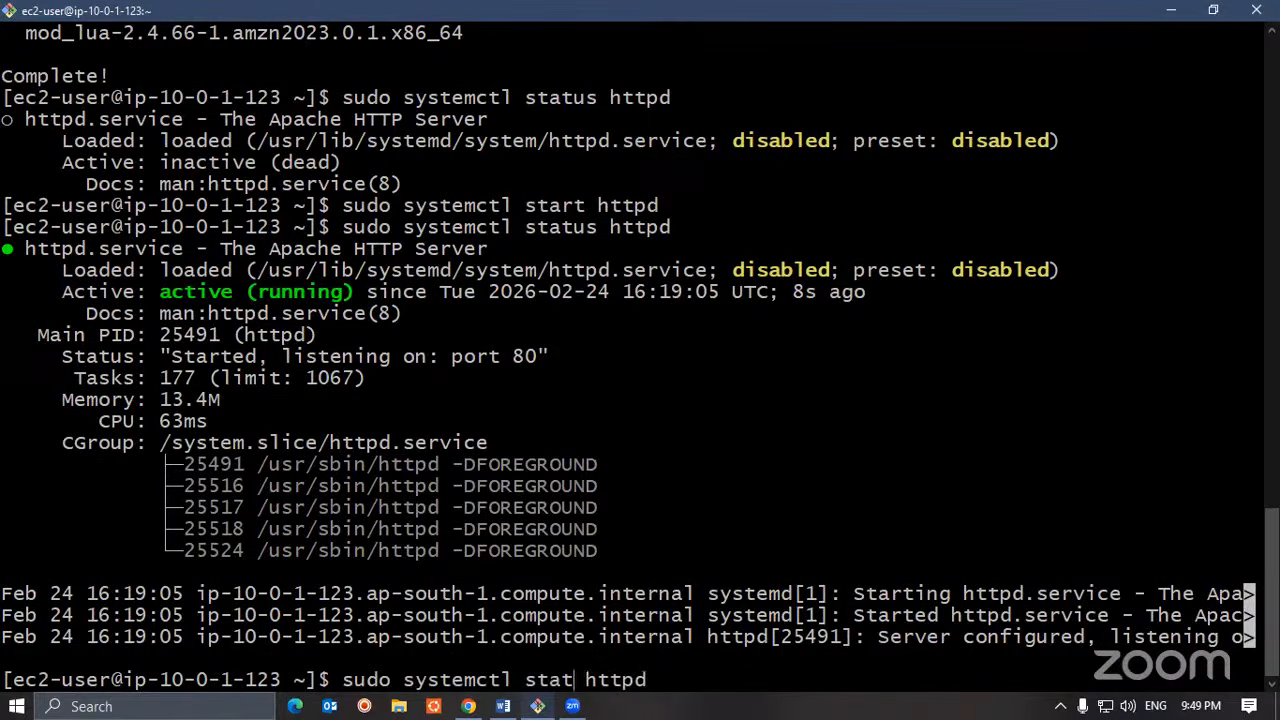
type("enab")
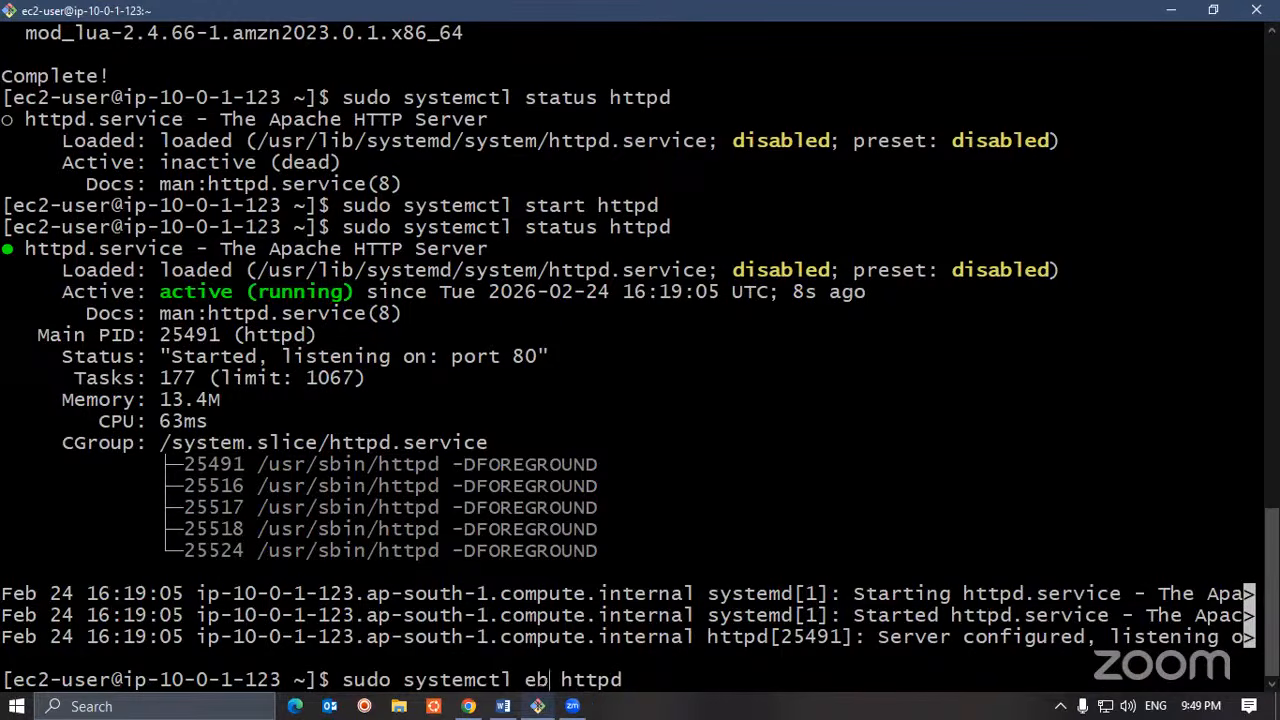
type("le")
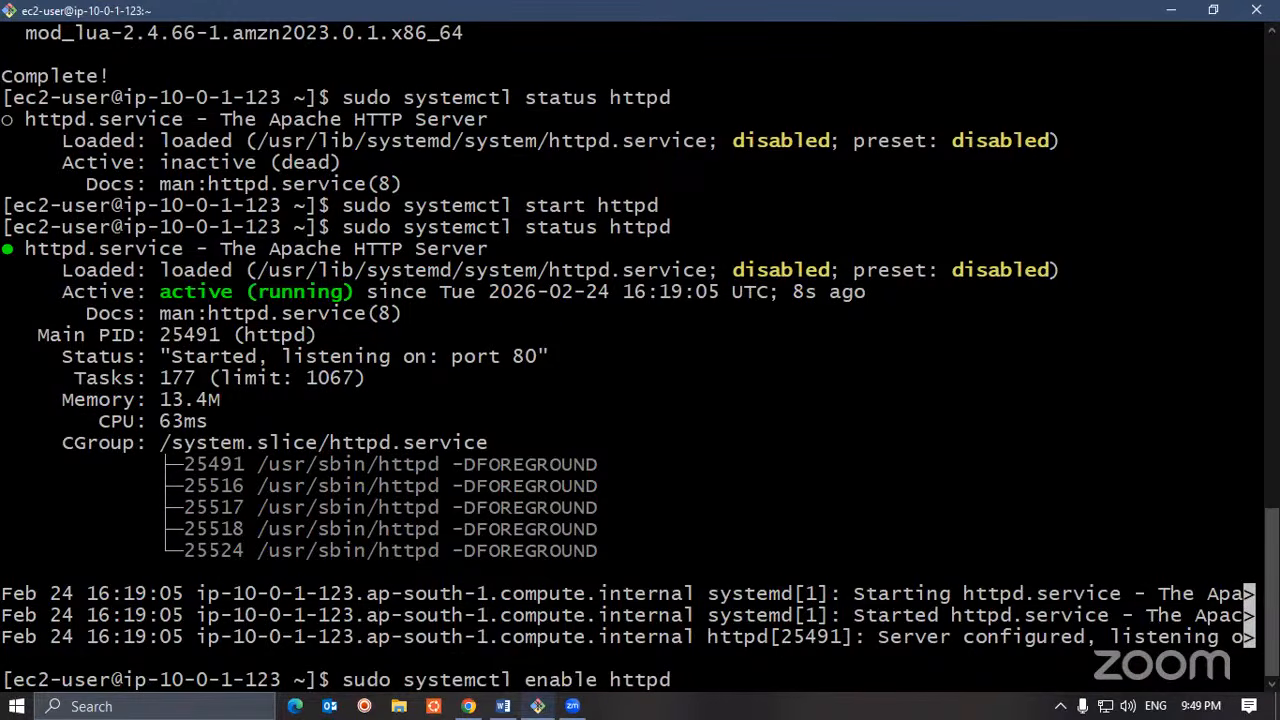
key("Return")
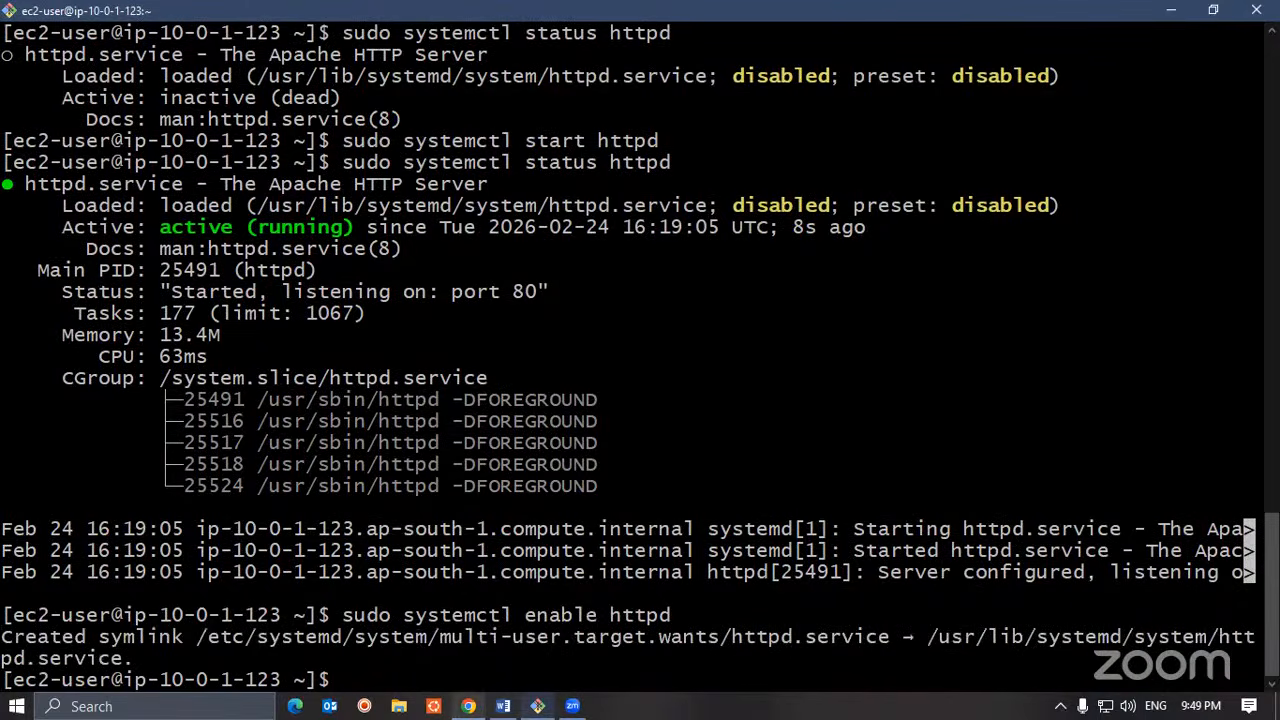
key("Up")
key("Up")
key("Return")
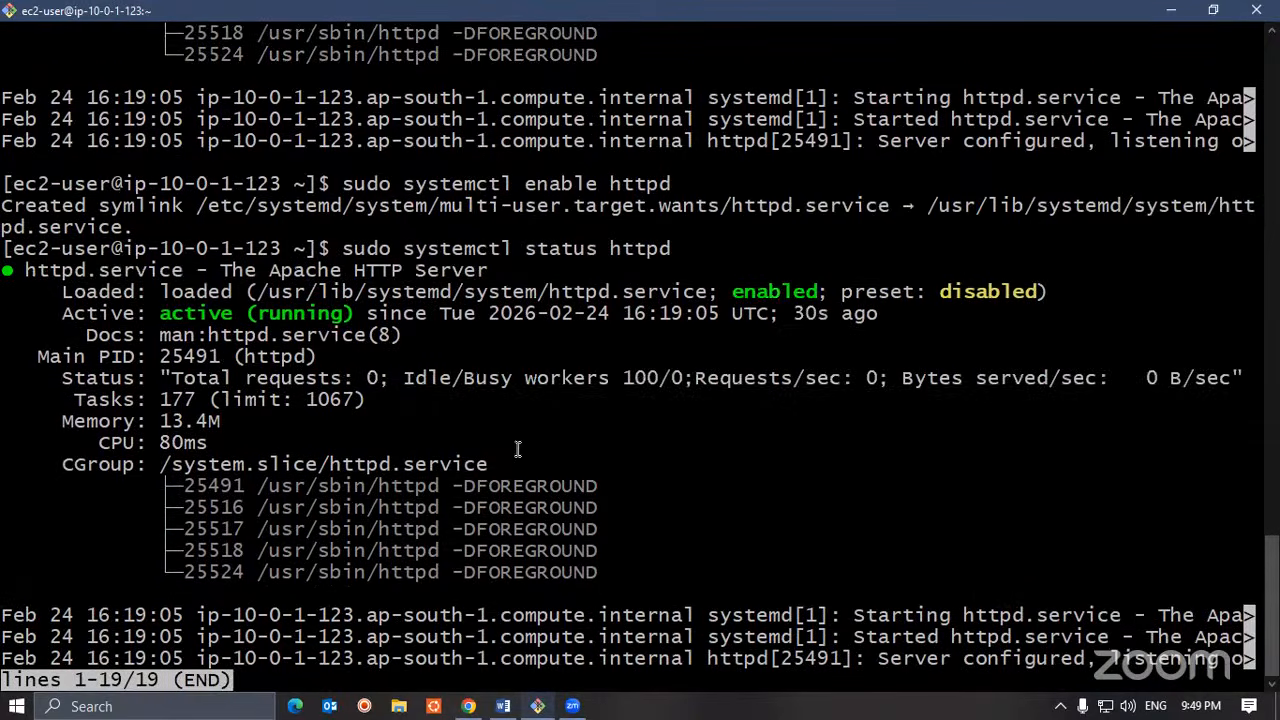
key("q")
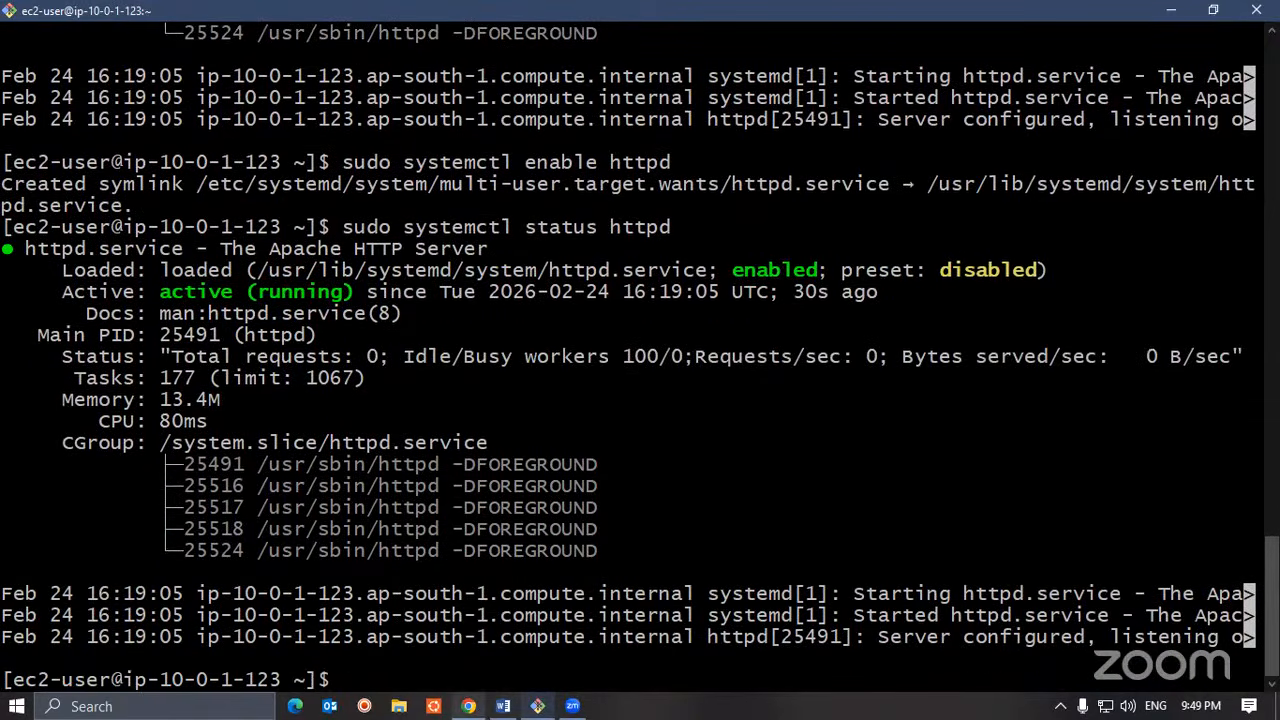
key("alt+Tab")
key("alt+Tab")
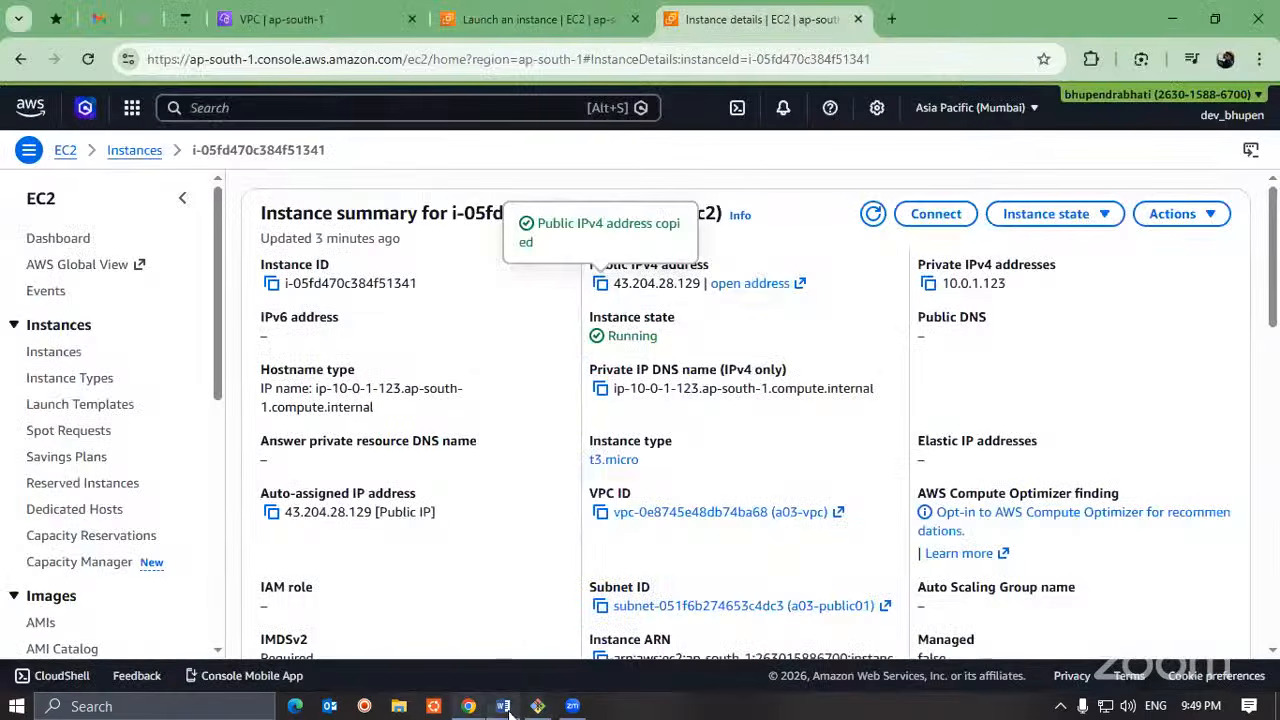
Close the stray Ubuntu window, reload the crashed instance details page, and open a new tab.
scroll(465, 340, "up", 5)
scroll(465, 340, "down", 10)
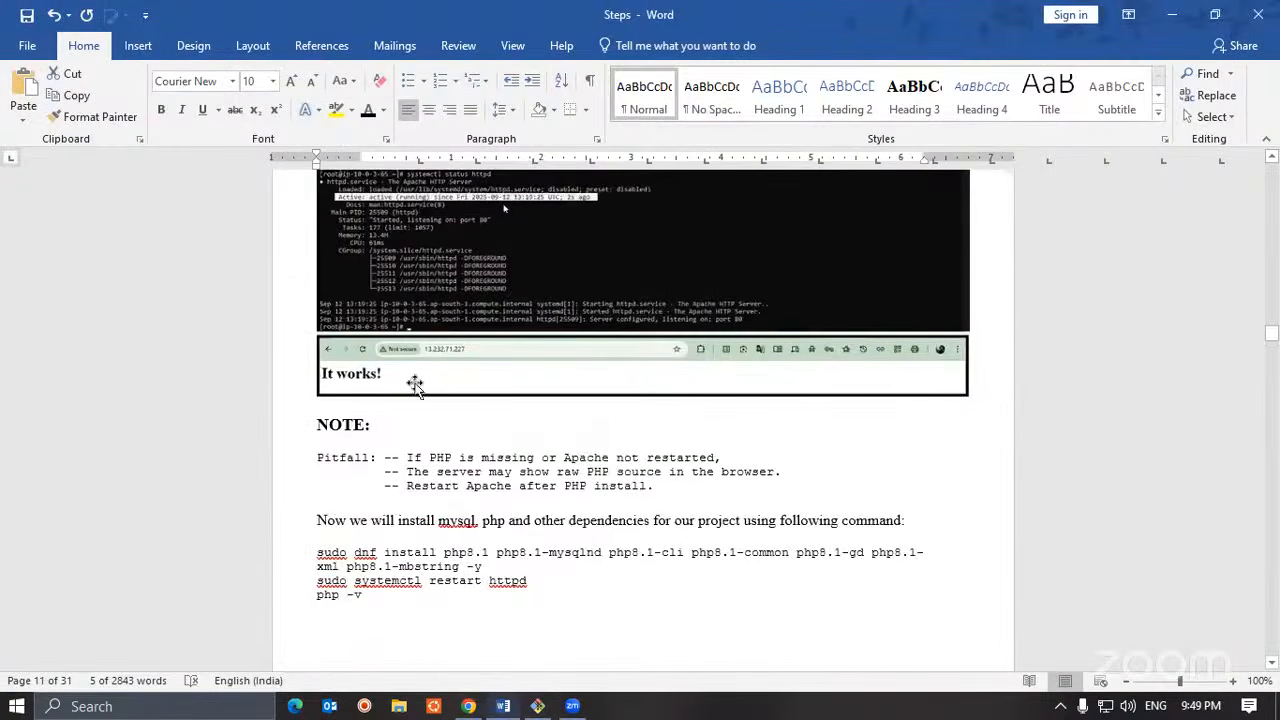
mouse_move(466, 708)
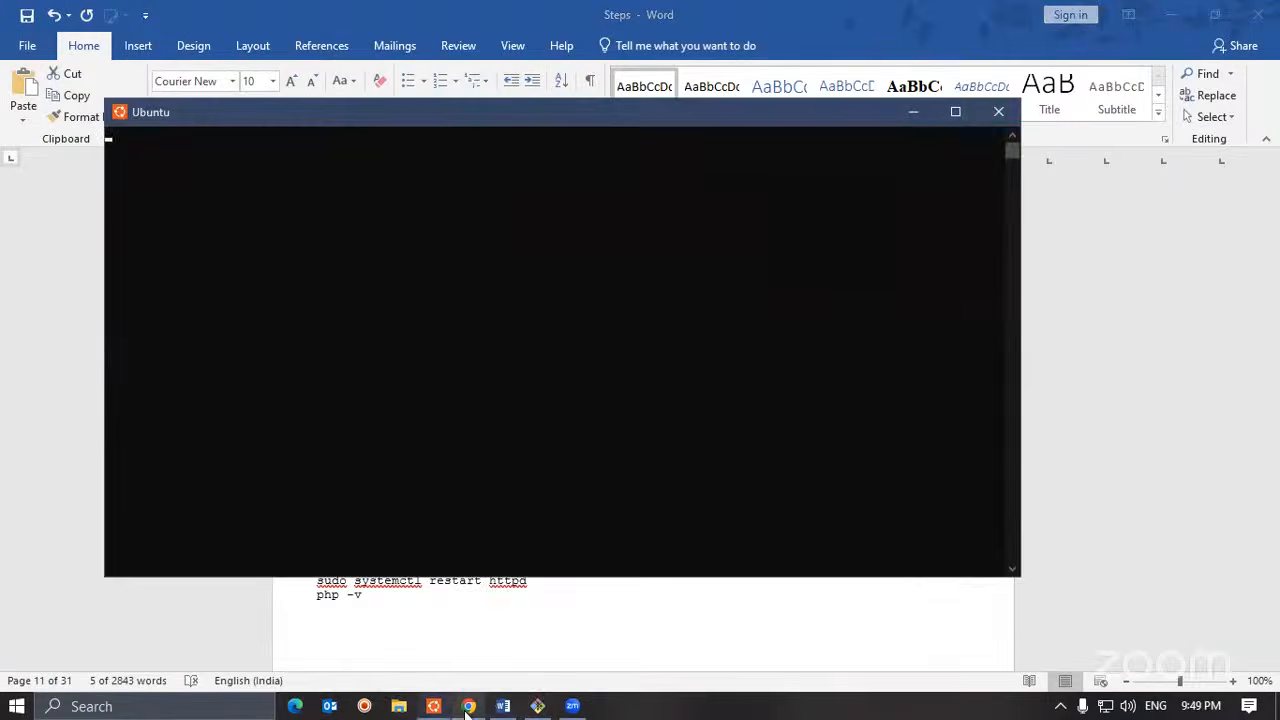
left_click(999, 111)
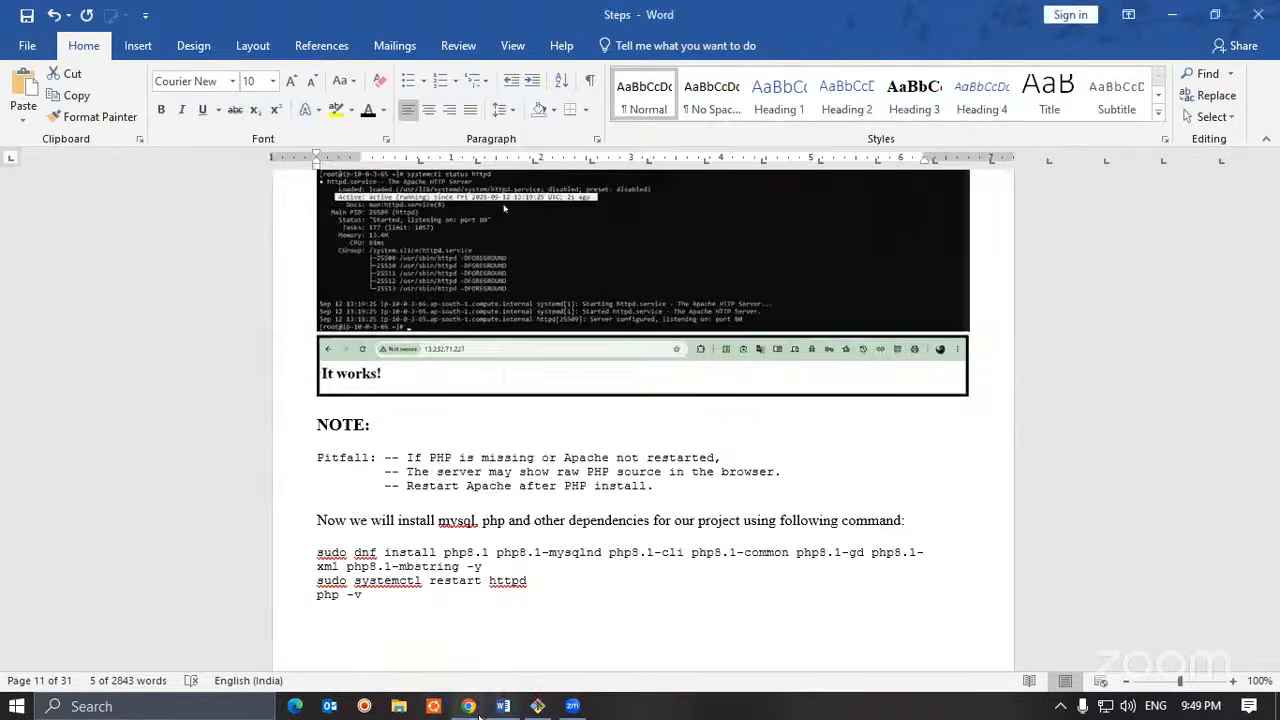
left_click(468, 706)
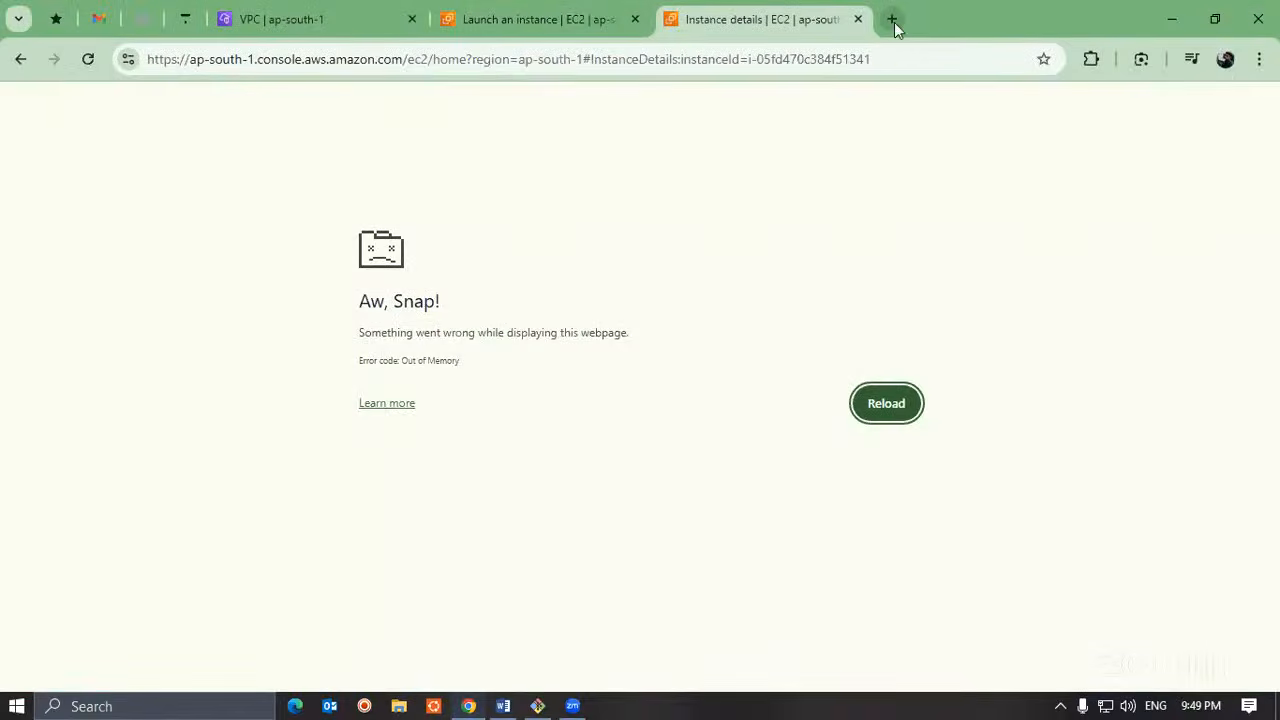
left_click(88, 60)
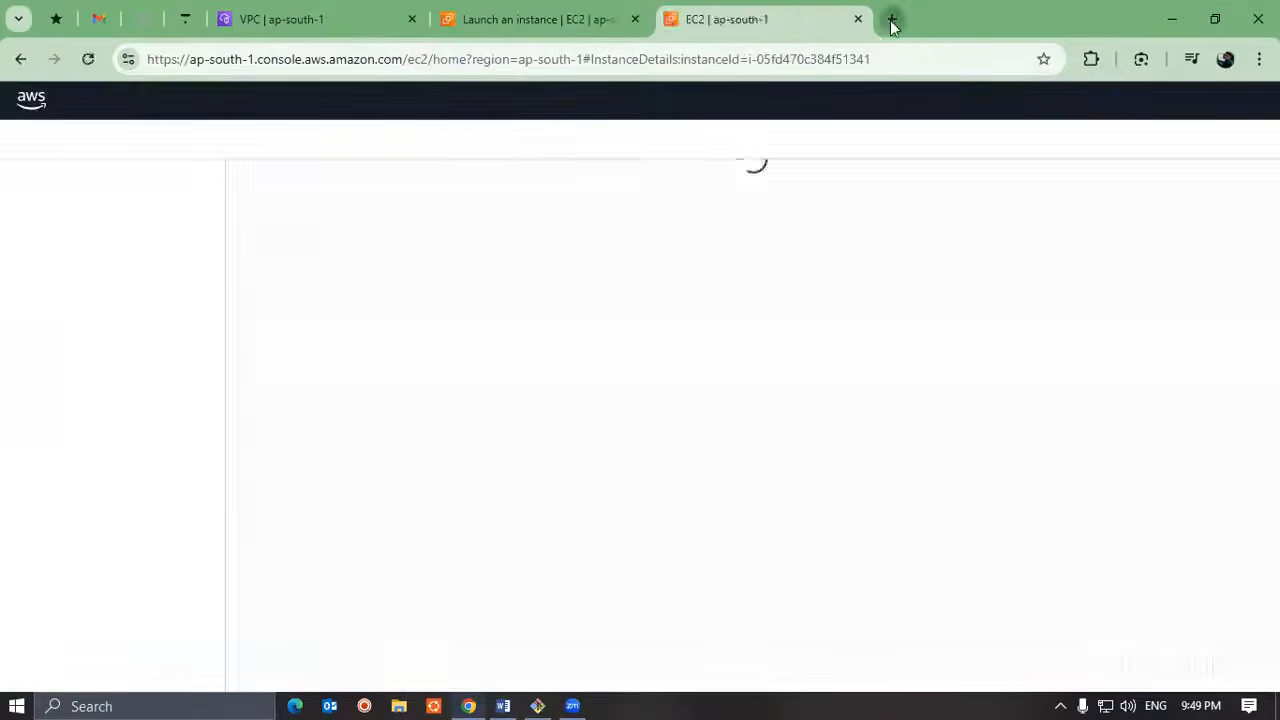
left_click(891, 21)
left_click(503, 27)
left_click(715, 20)
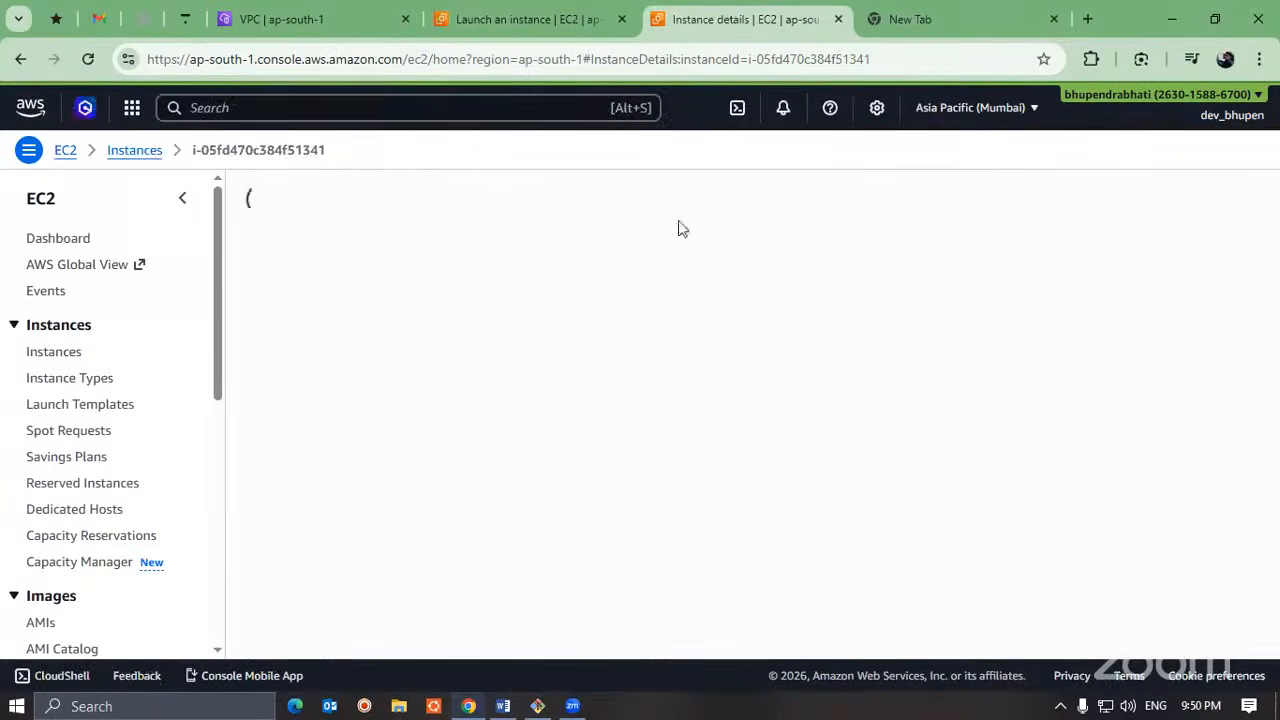
left_click(917, 22)
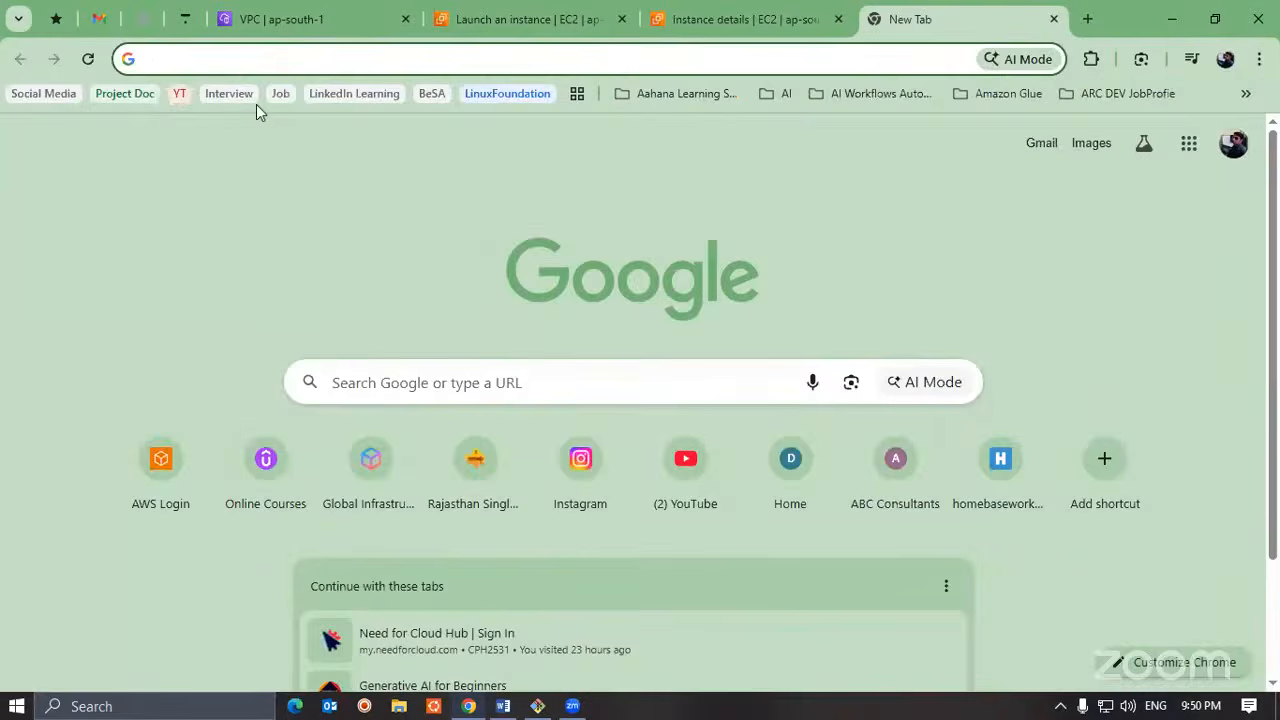
type("http://")
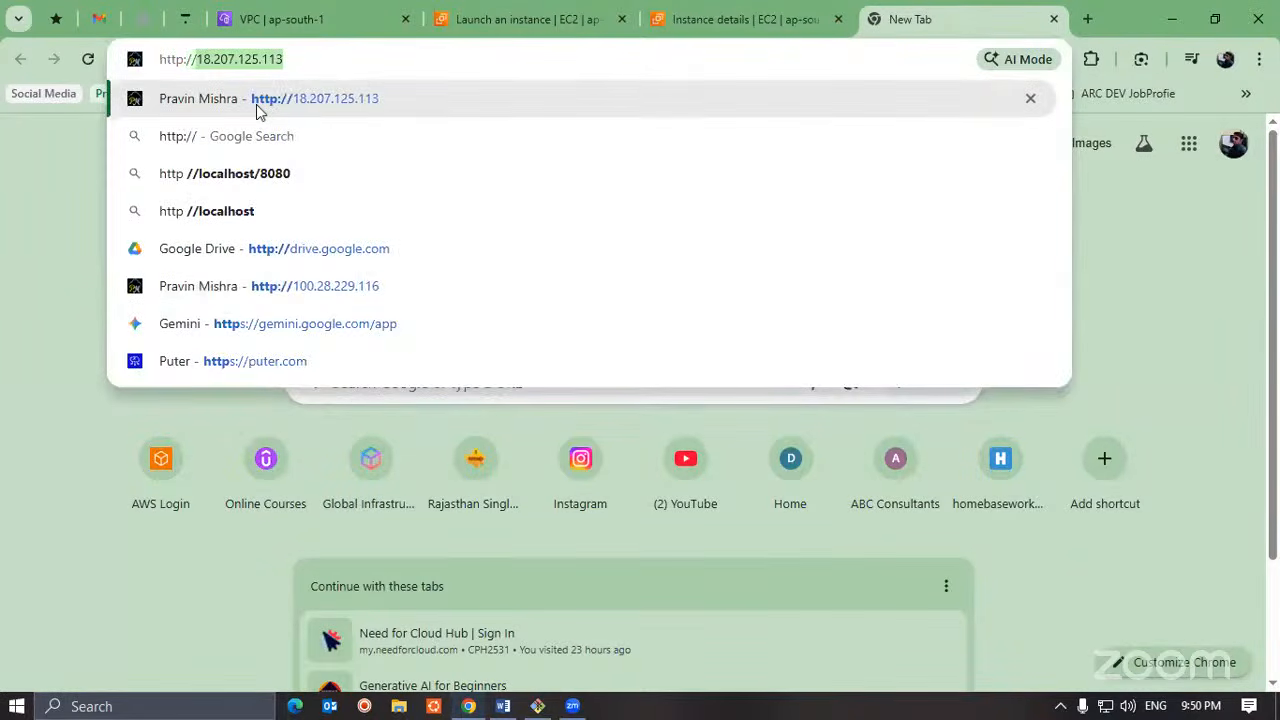
key("BackSpace")
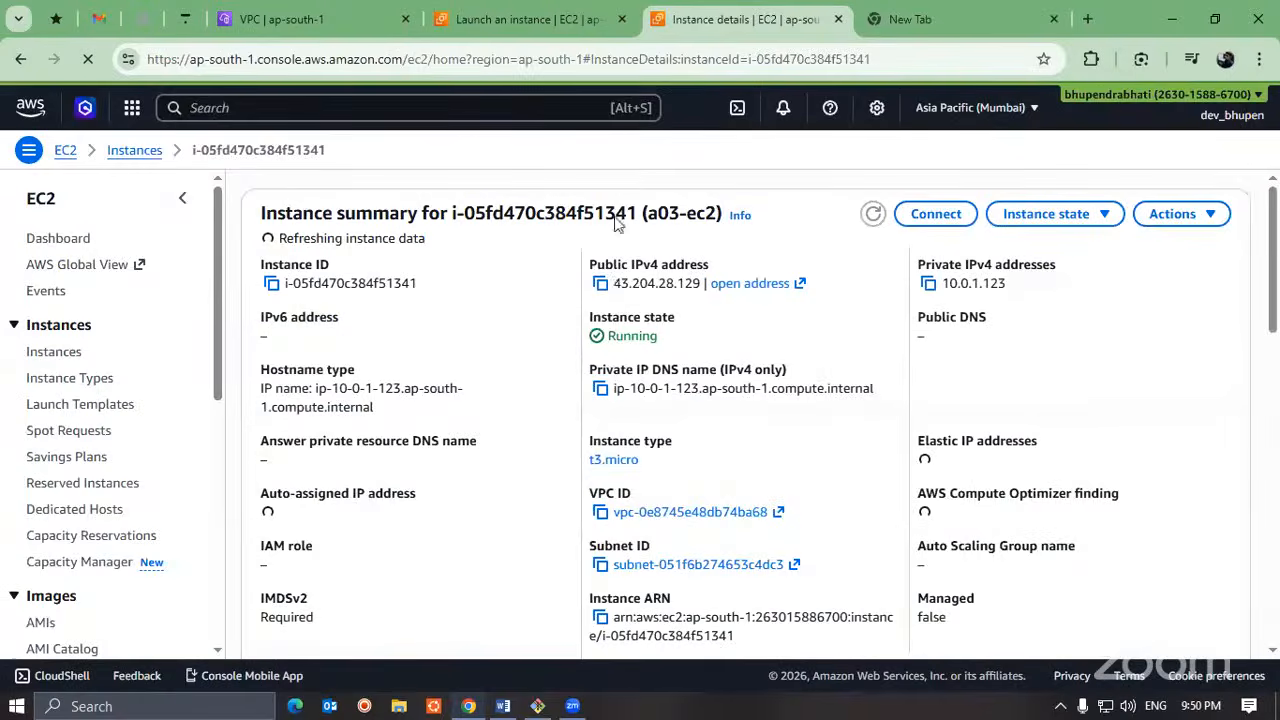
left_click(680, 20)
left_click(602, 286)
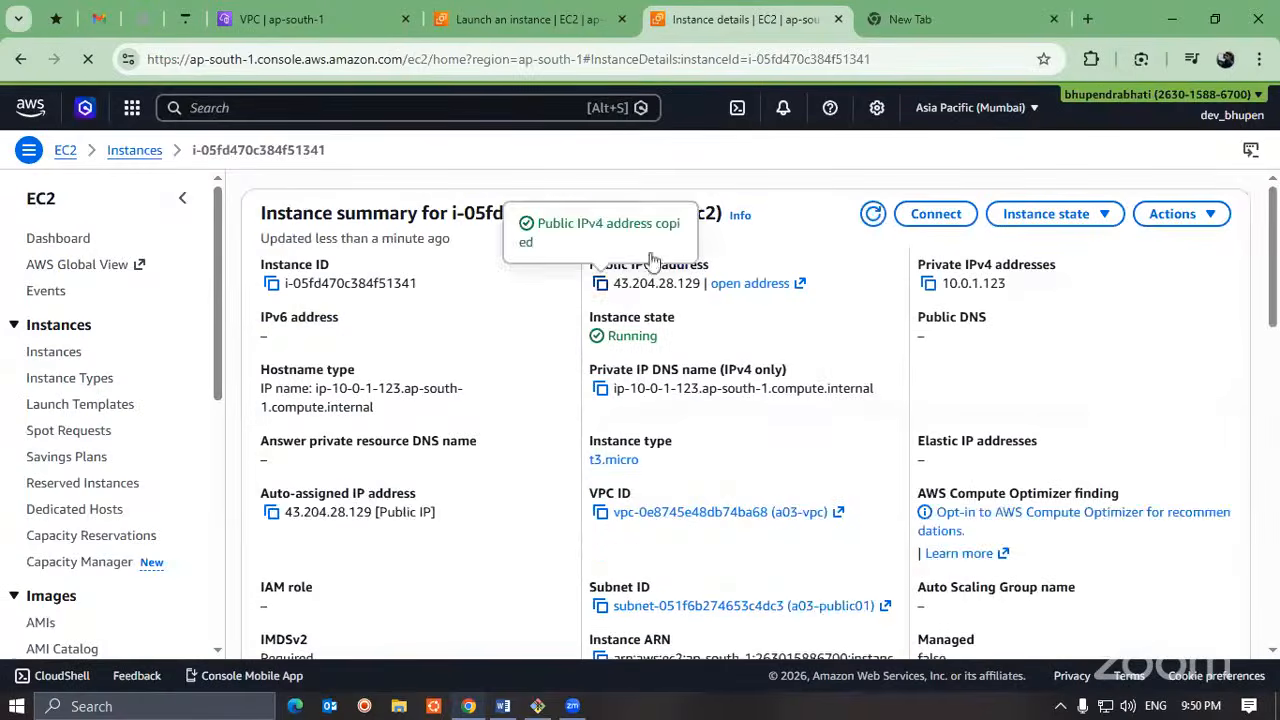
left_click(917, 19)
key("ctrl+v")
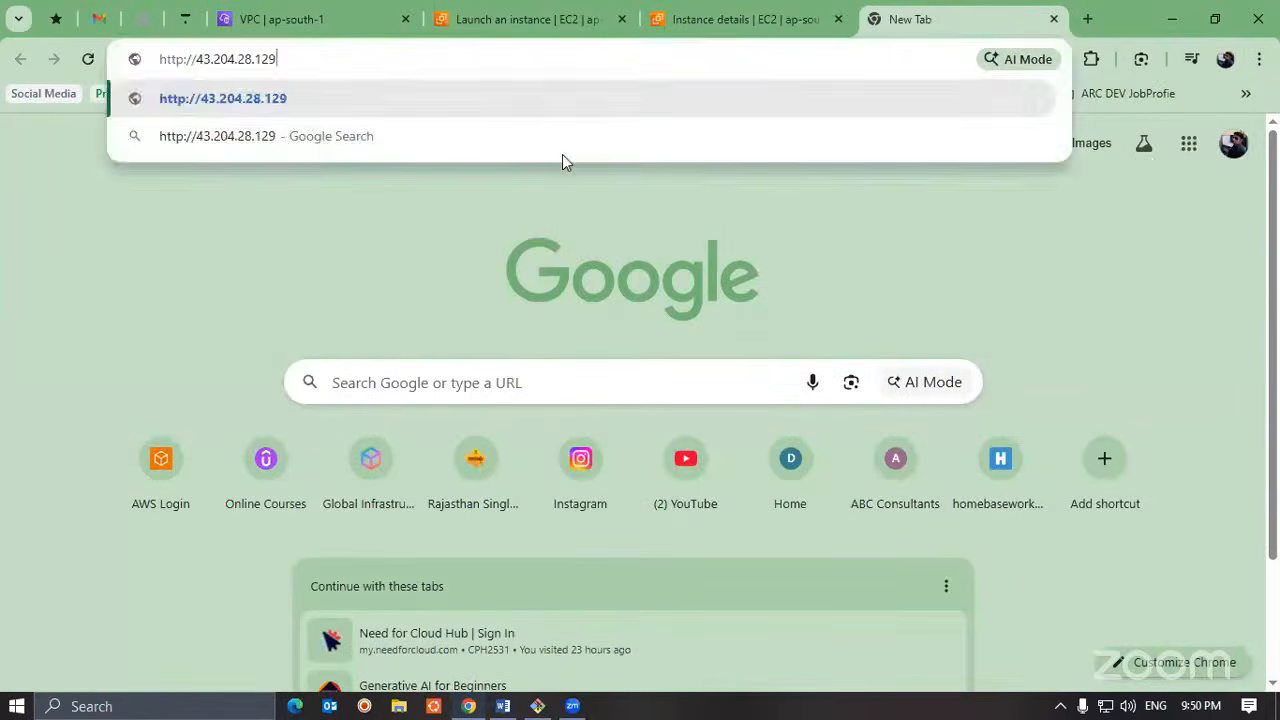
key("Return")
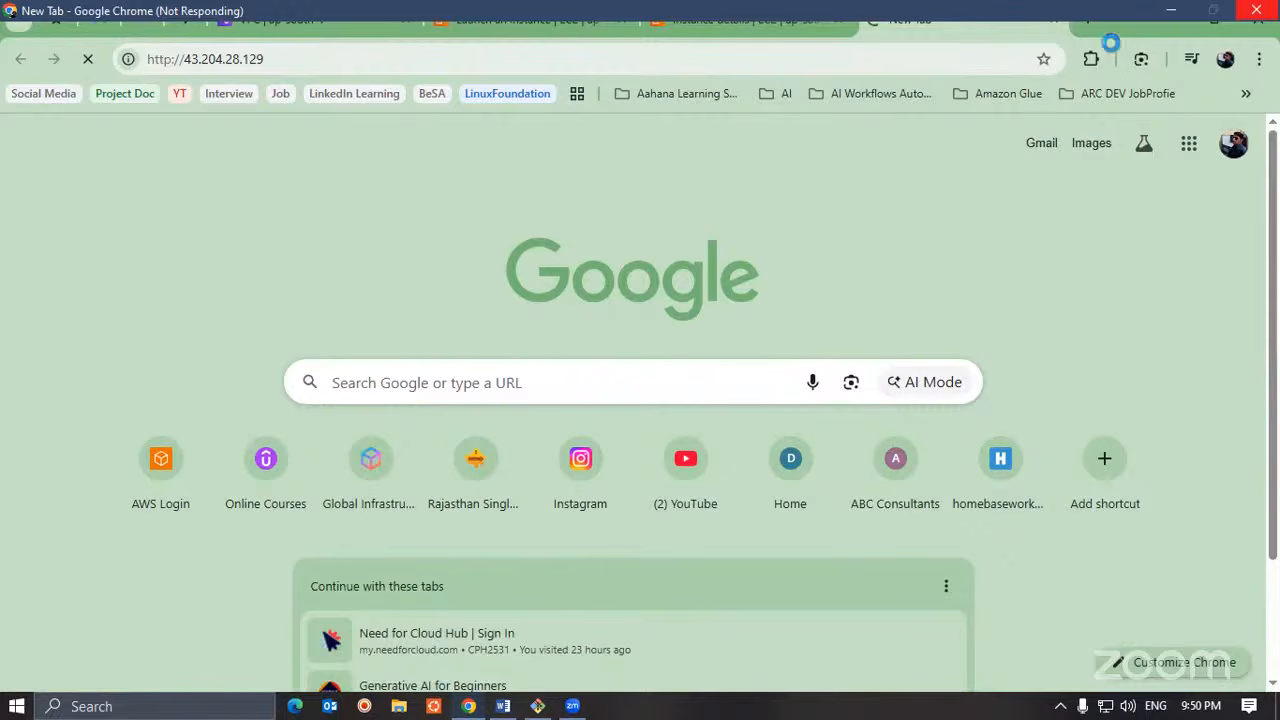
left_click(502, 710)
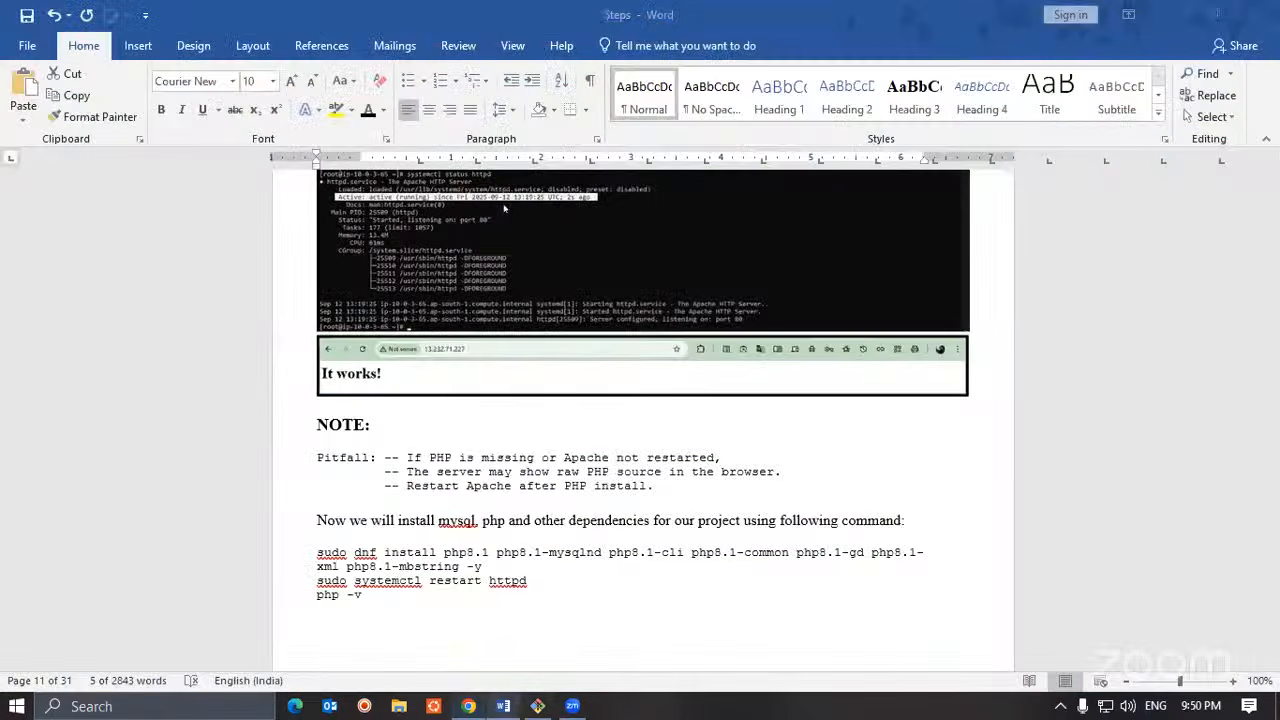
left_click(468, 706)
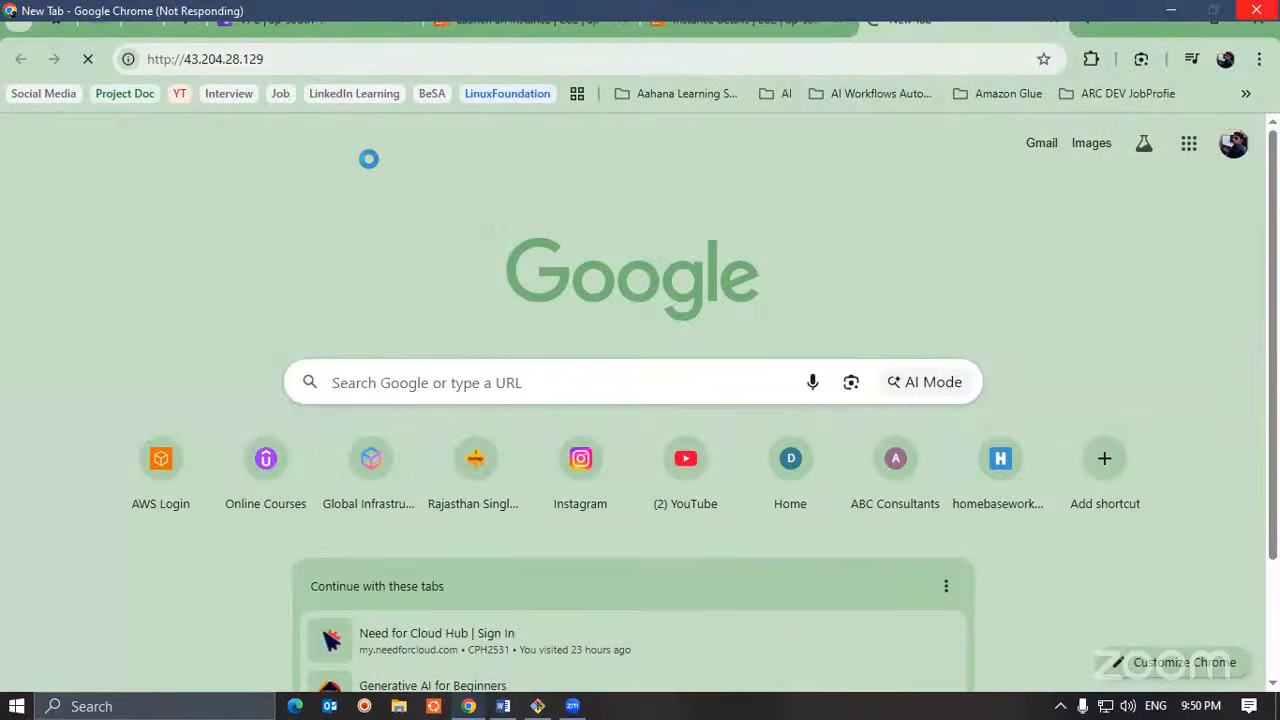
left_click(1172, 12)
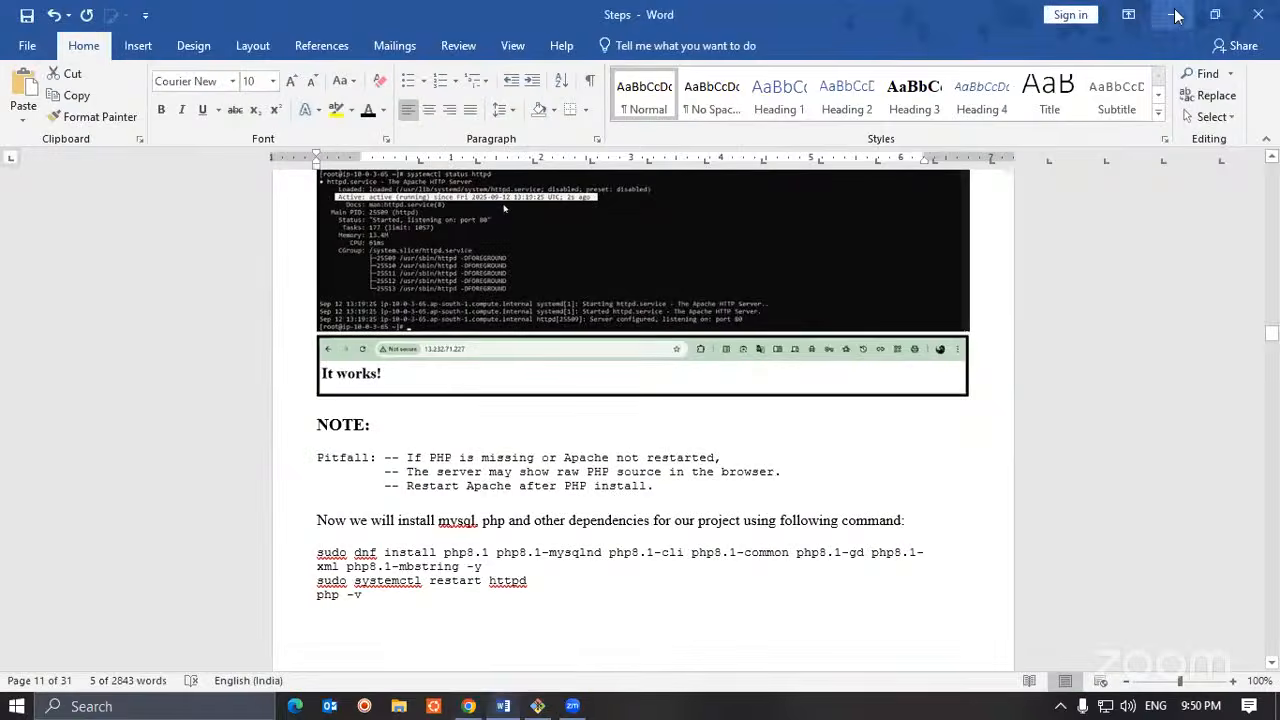
left_click(1175, 14)
left_click(1175, 12)
right_click(524, 198)
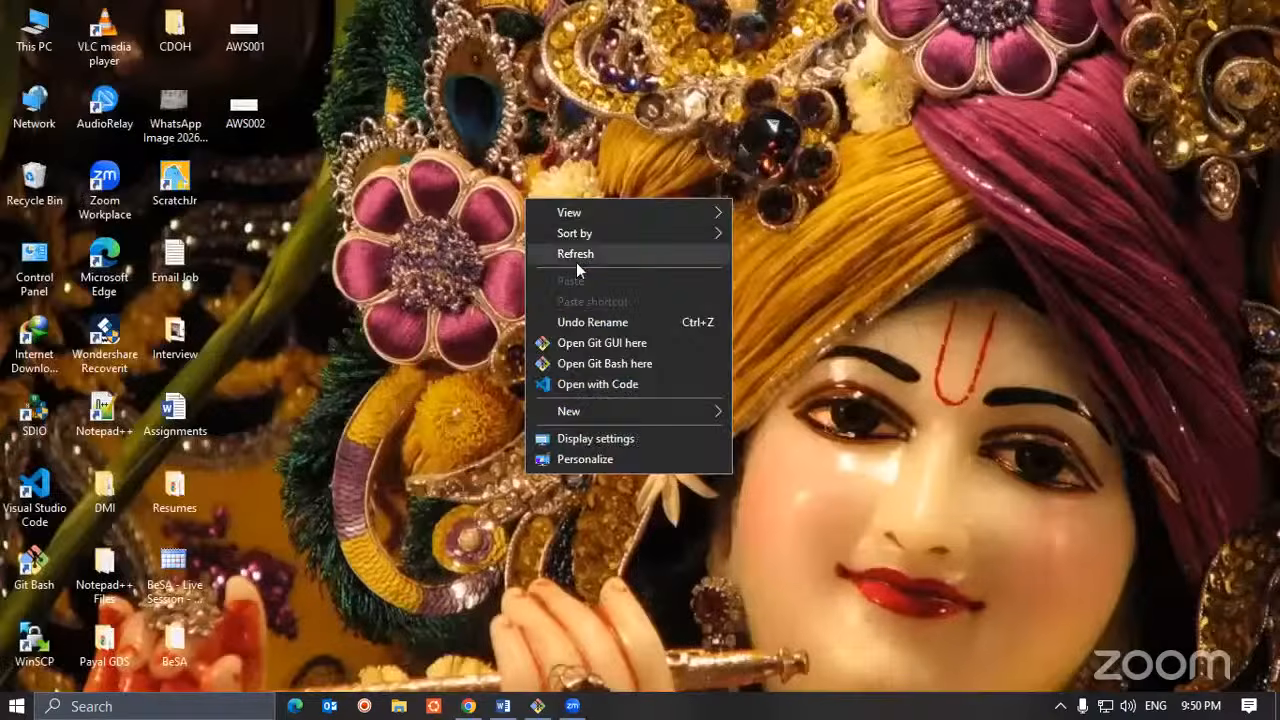
left_click(575, 252)
left_click(468, 706)
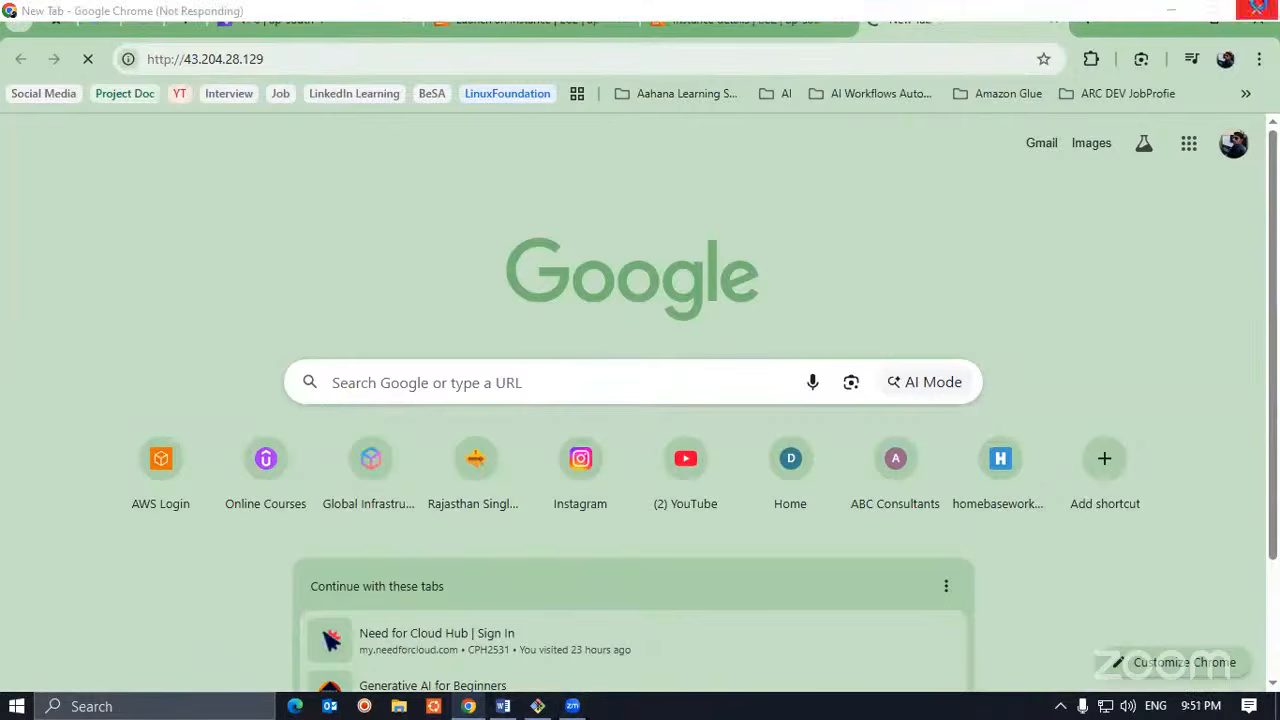
left_click(1169, 11)
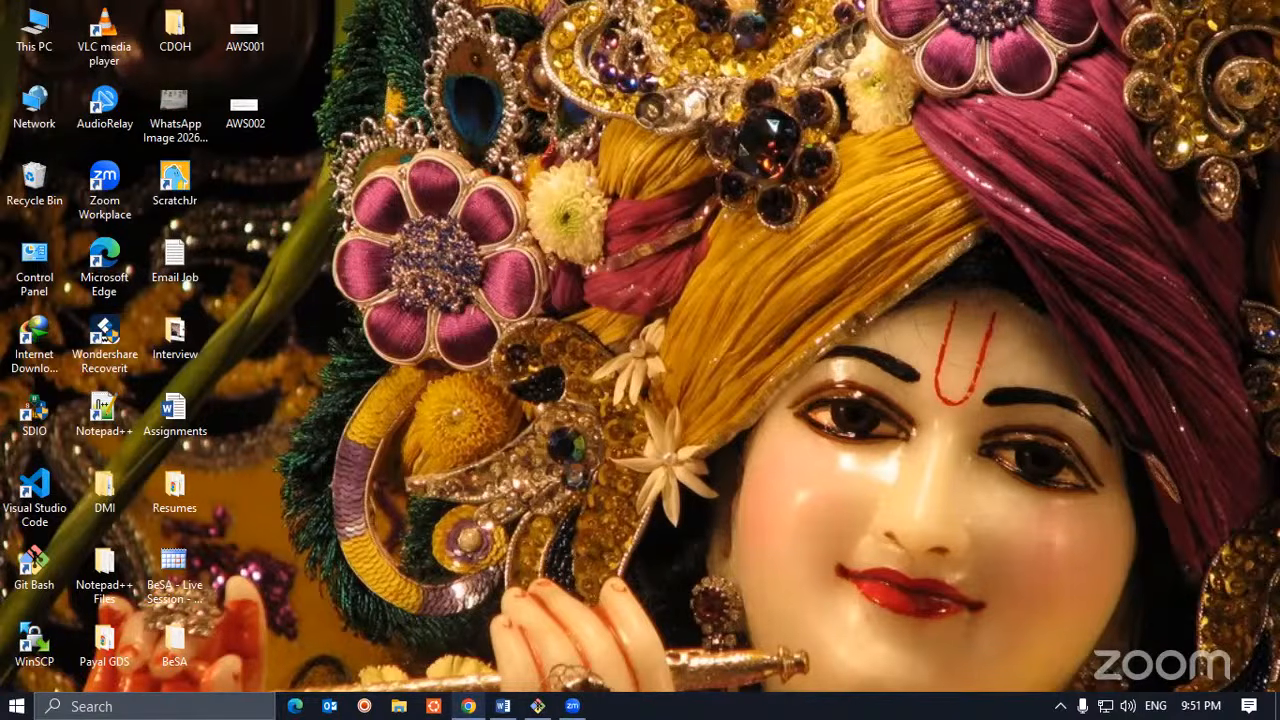
left_click(468, 706)
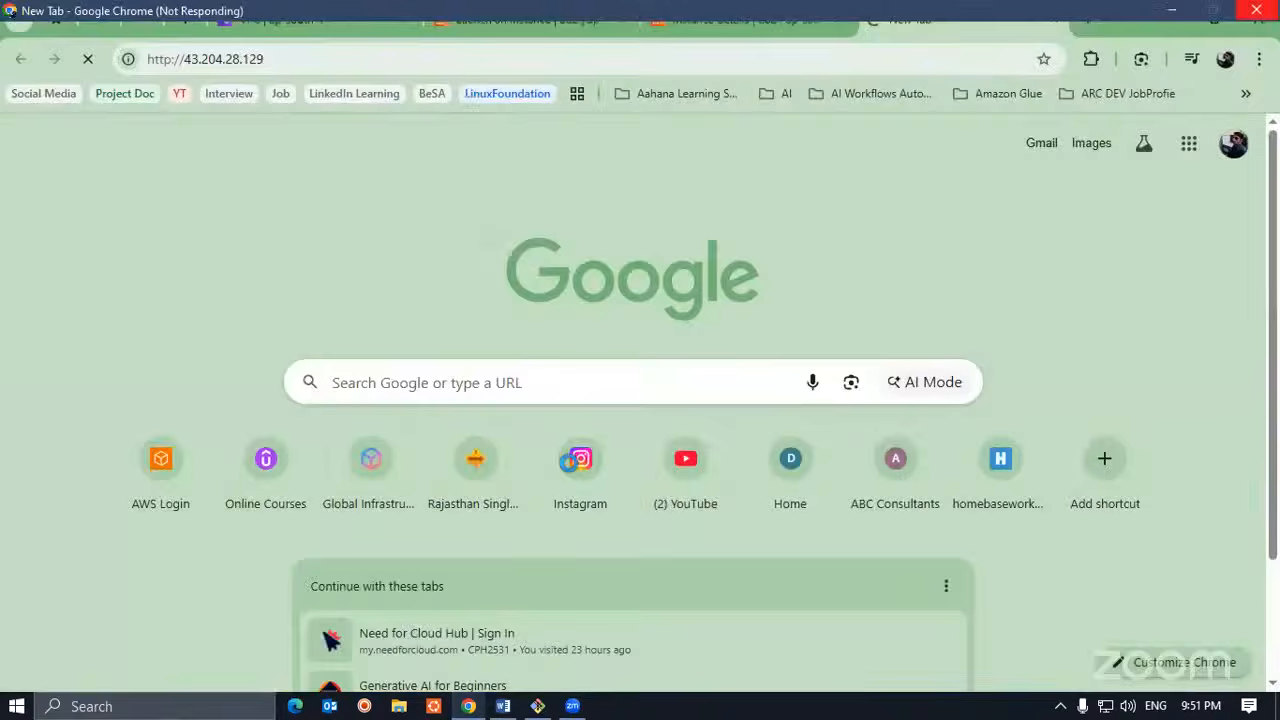
left_click(1172, 20)
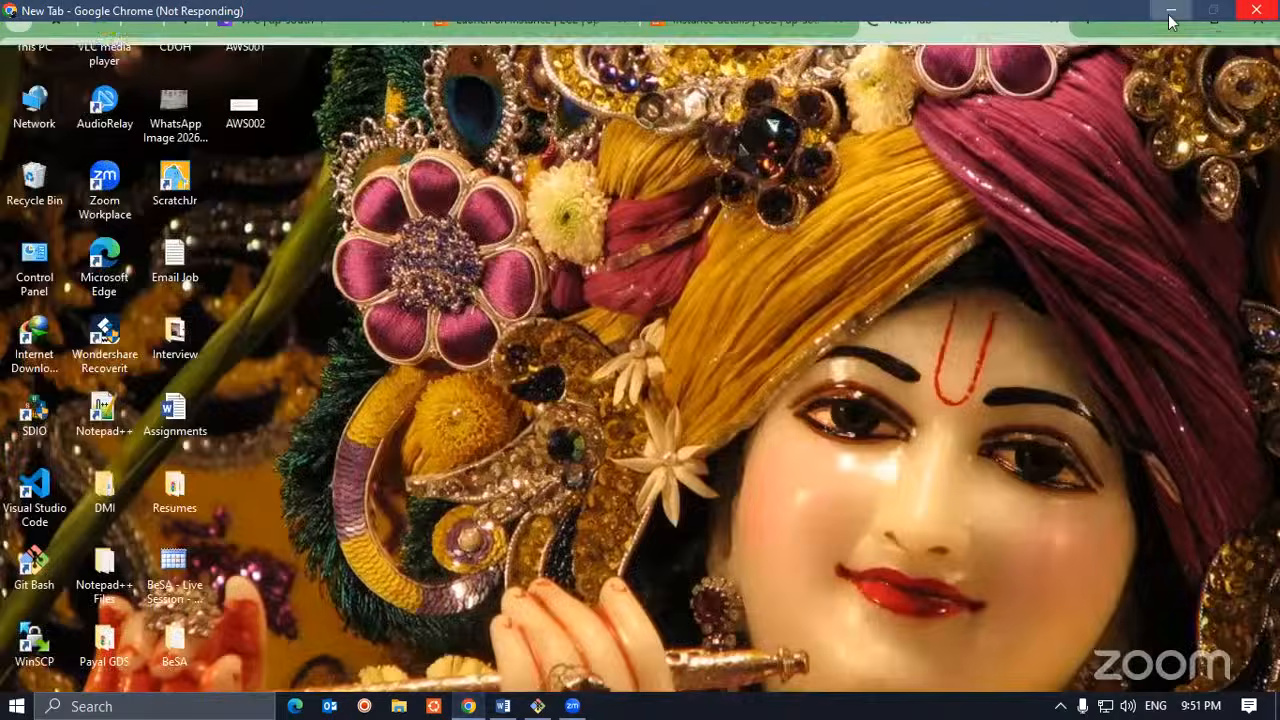
left_click(468, 706)
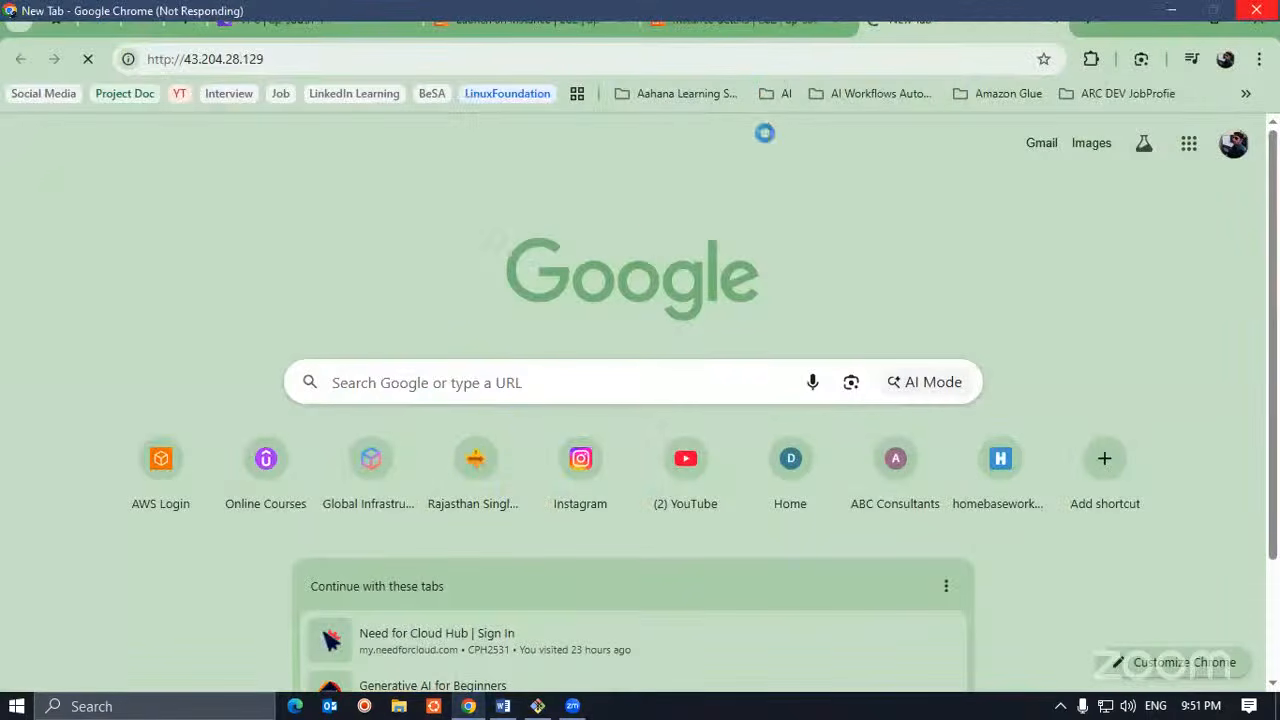
left_click(1172, 12)
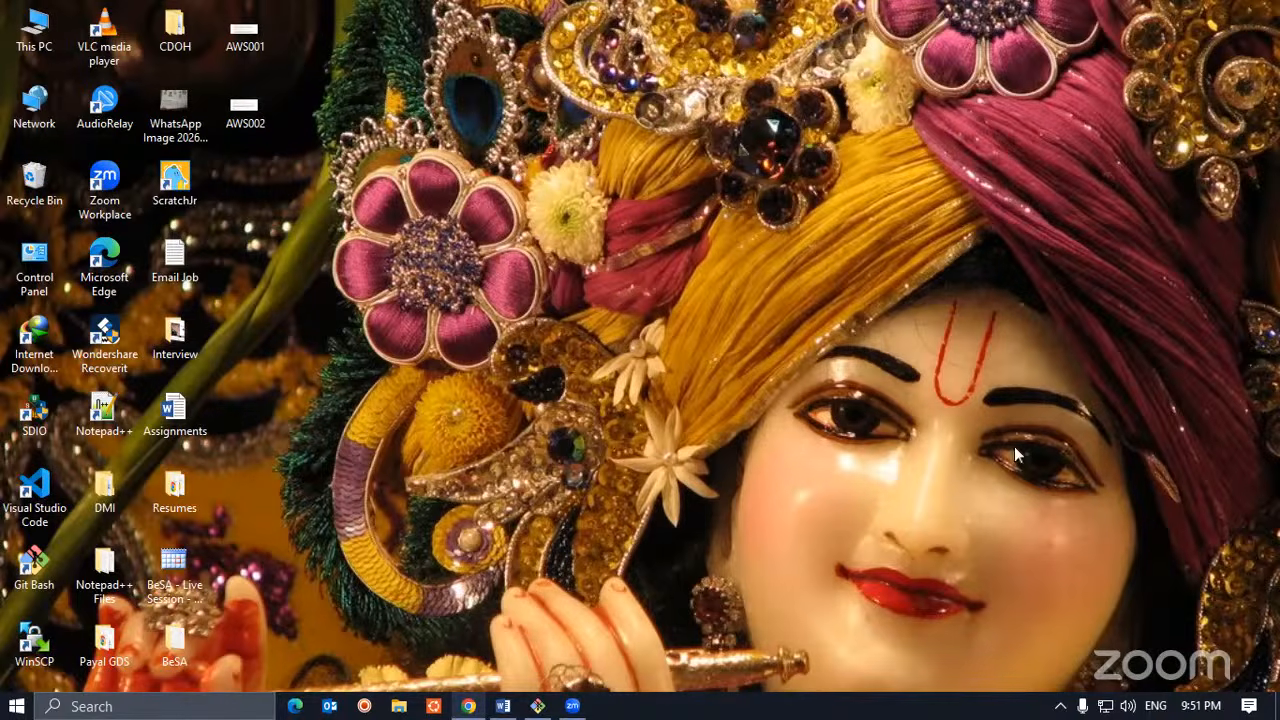
left_click(468, 706)
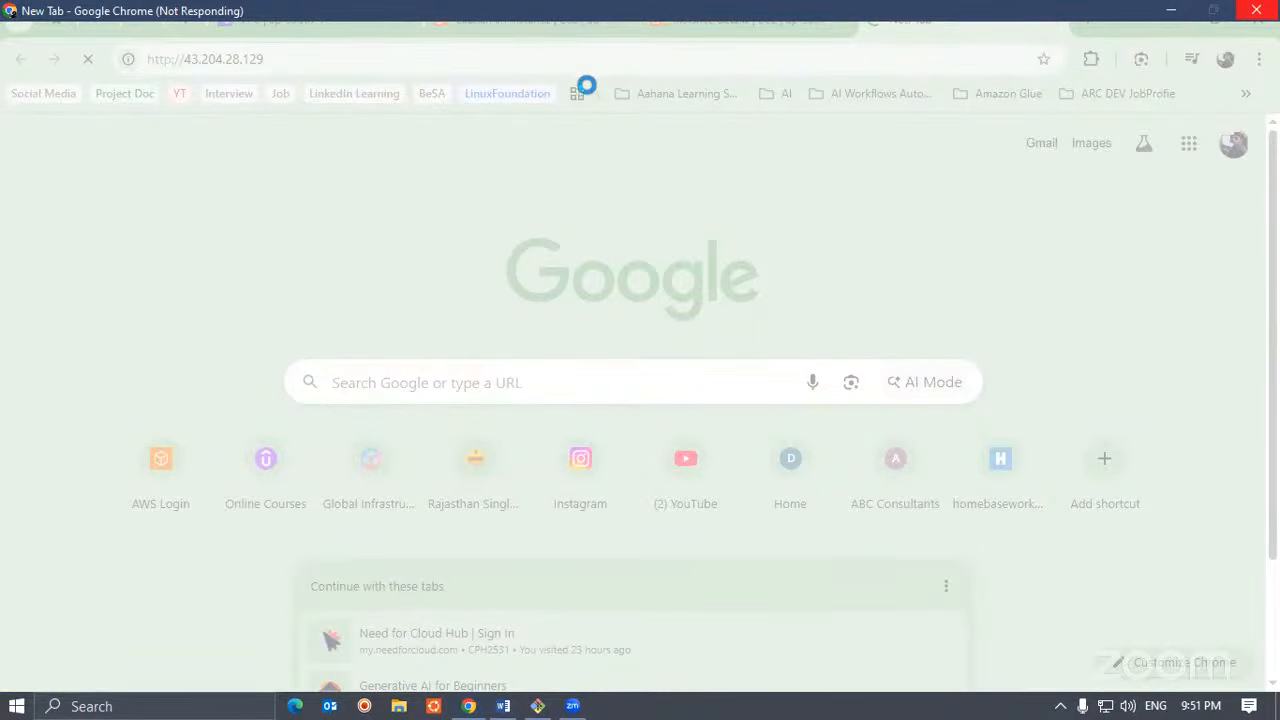
left_click(467, 709)
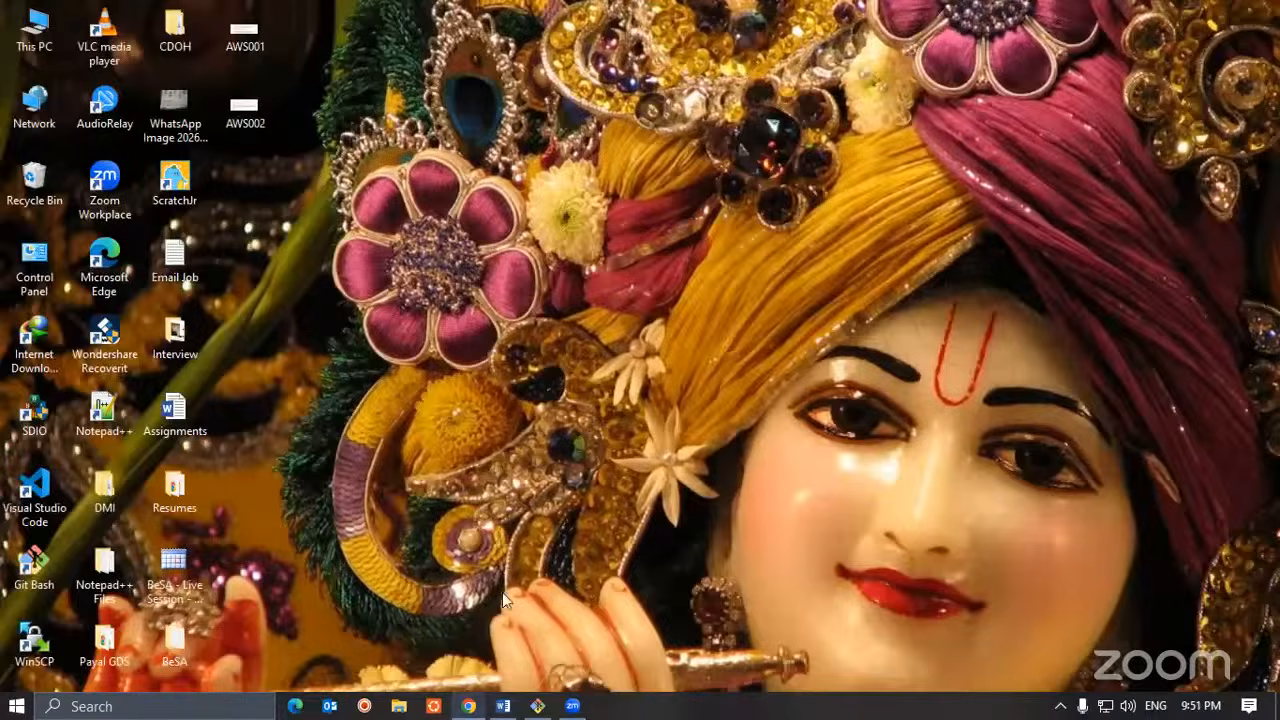
left_click(467, 706)
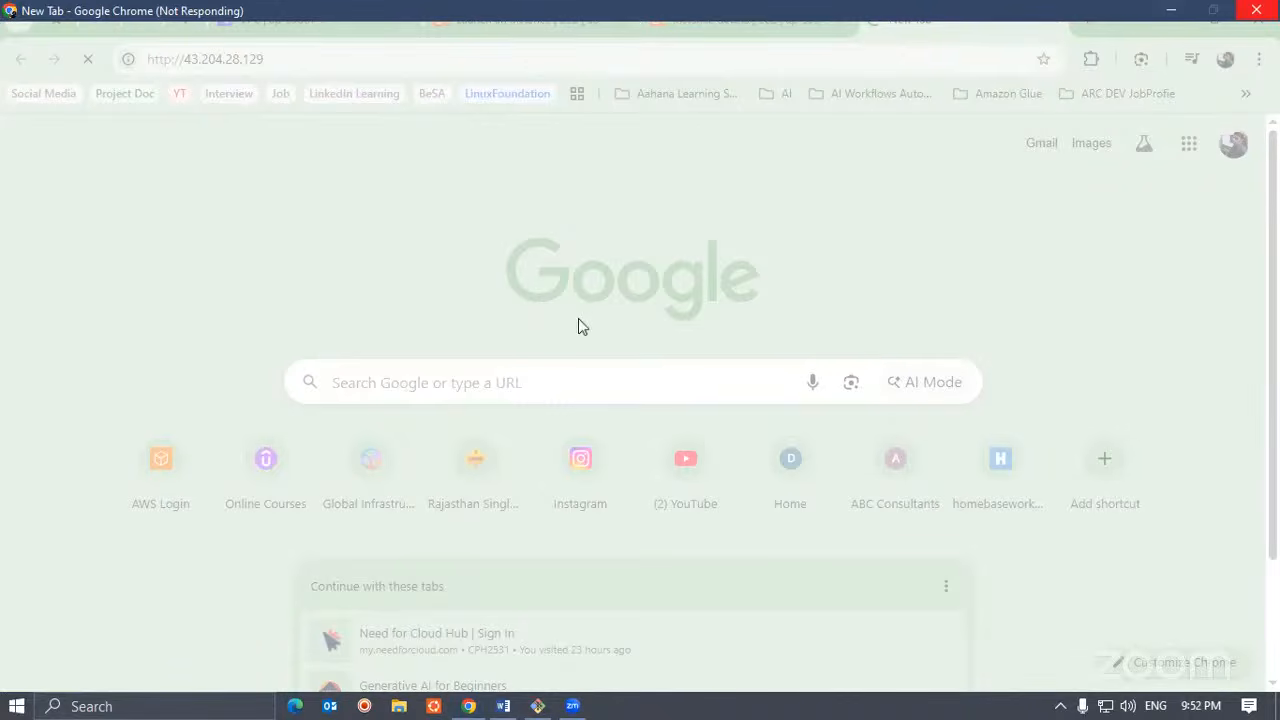
left_click(1172, 11)
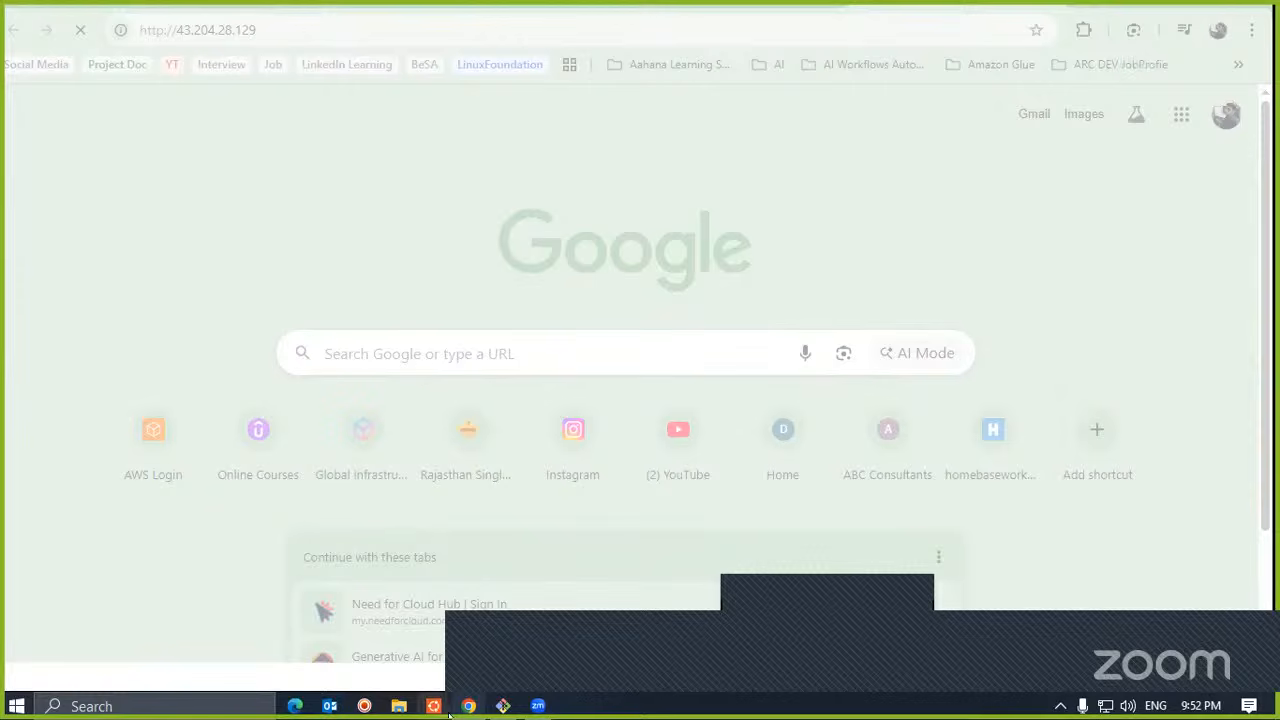
key("super+d")
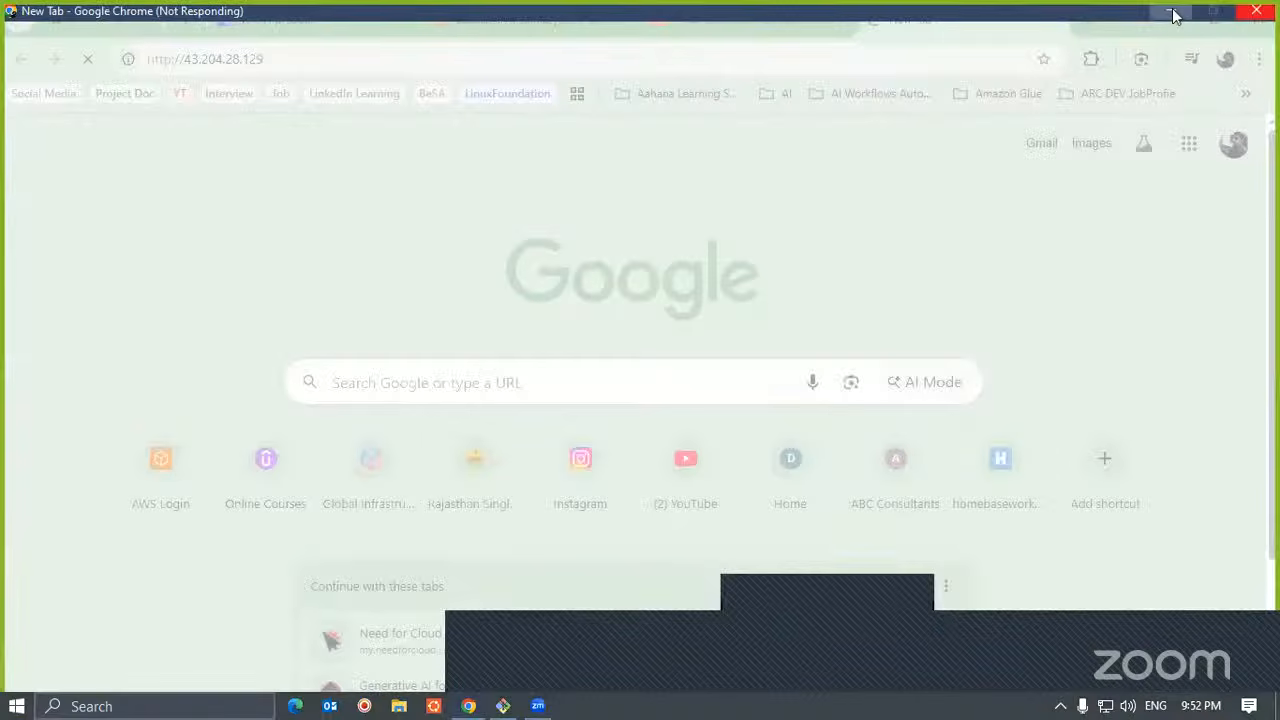
left_click(1172, 12)
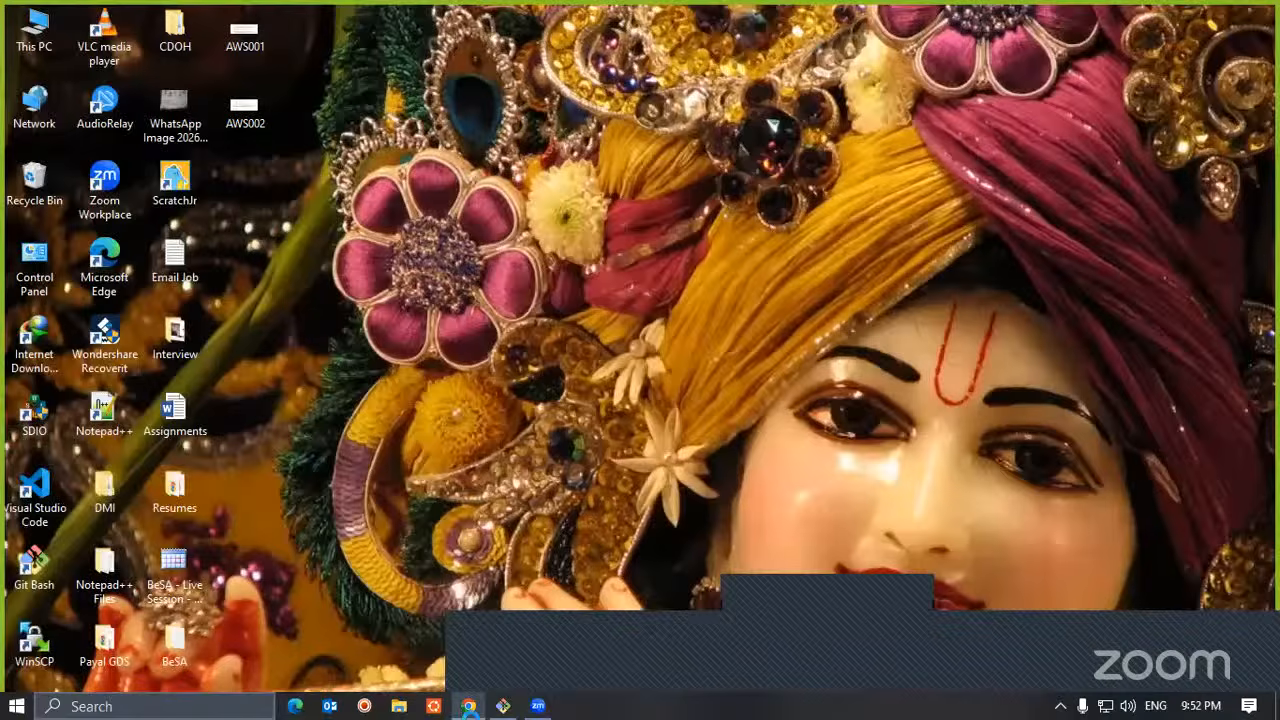
left_click(468, 706)
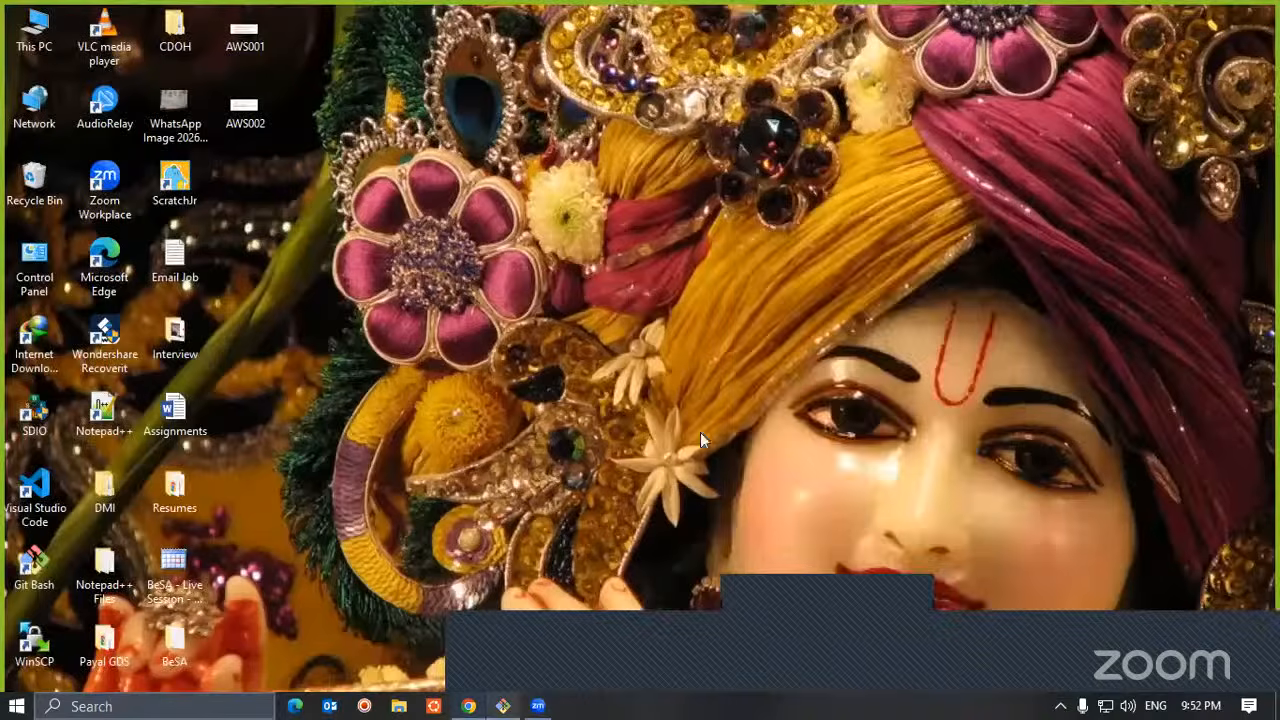
End the frozen Google Chrome process from Task Manager.
right_click(737, 711)
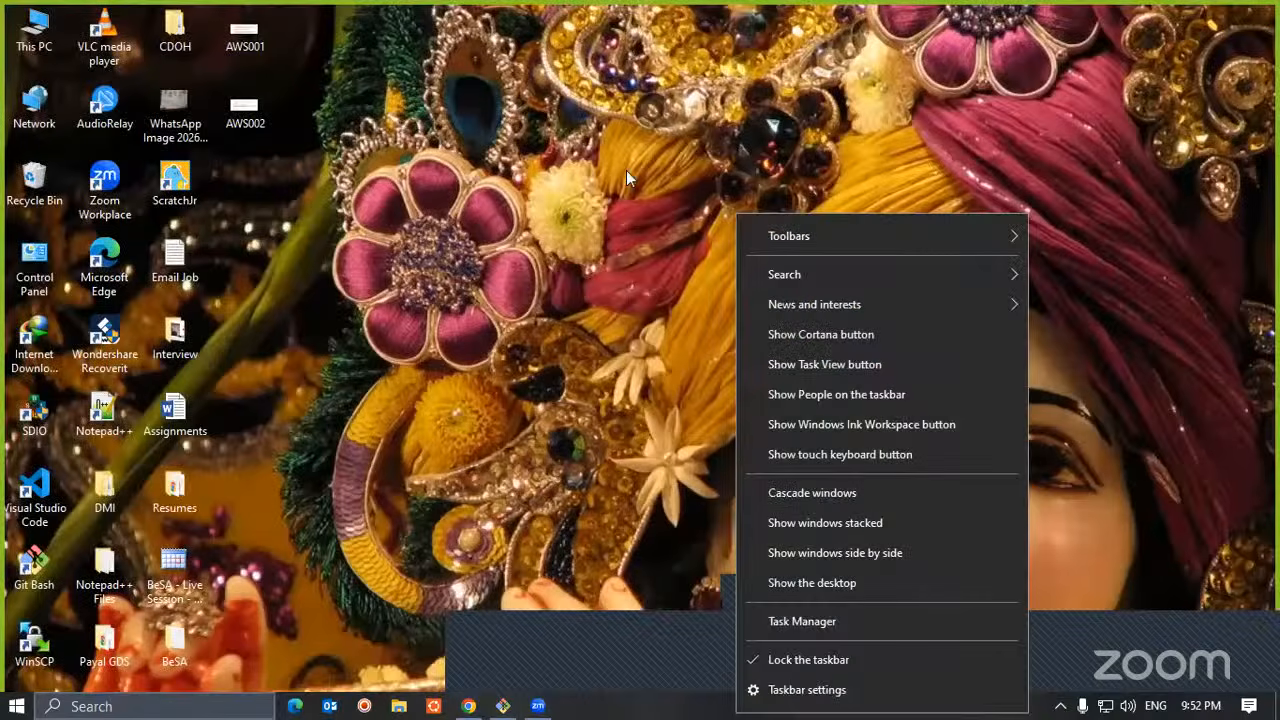
key("ctrl+shift+Escape")
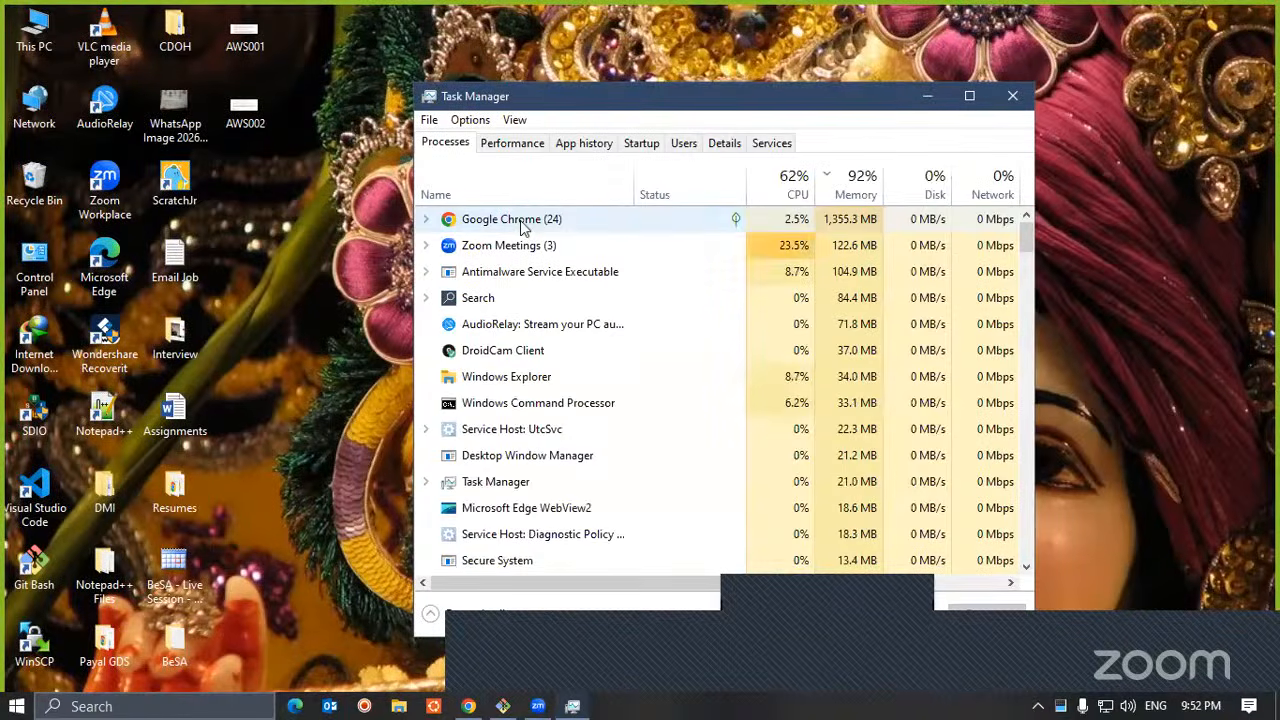
left_click(522, 228)
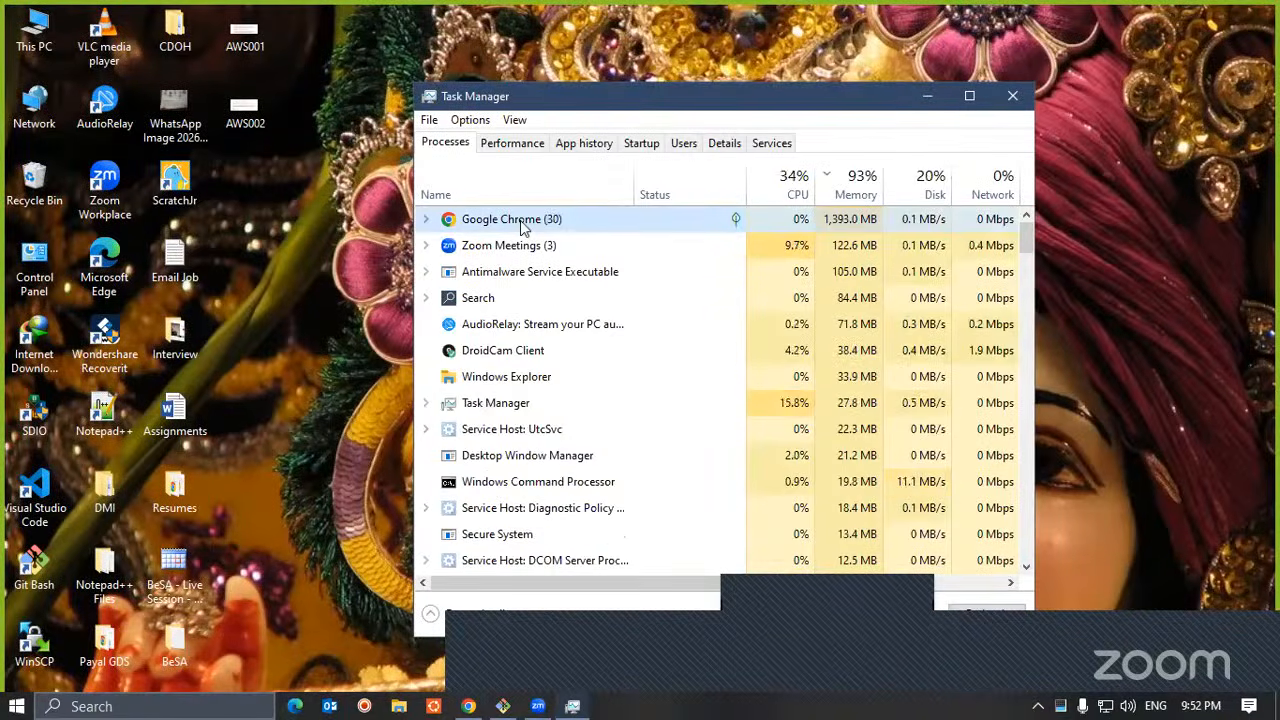
key("shift+F10")
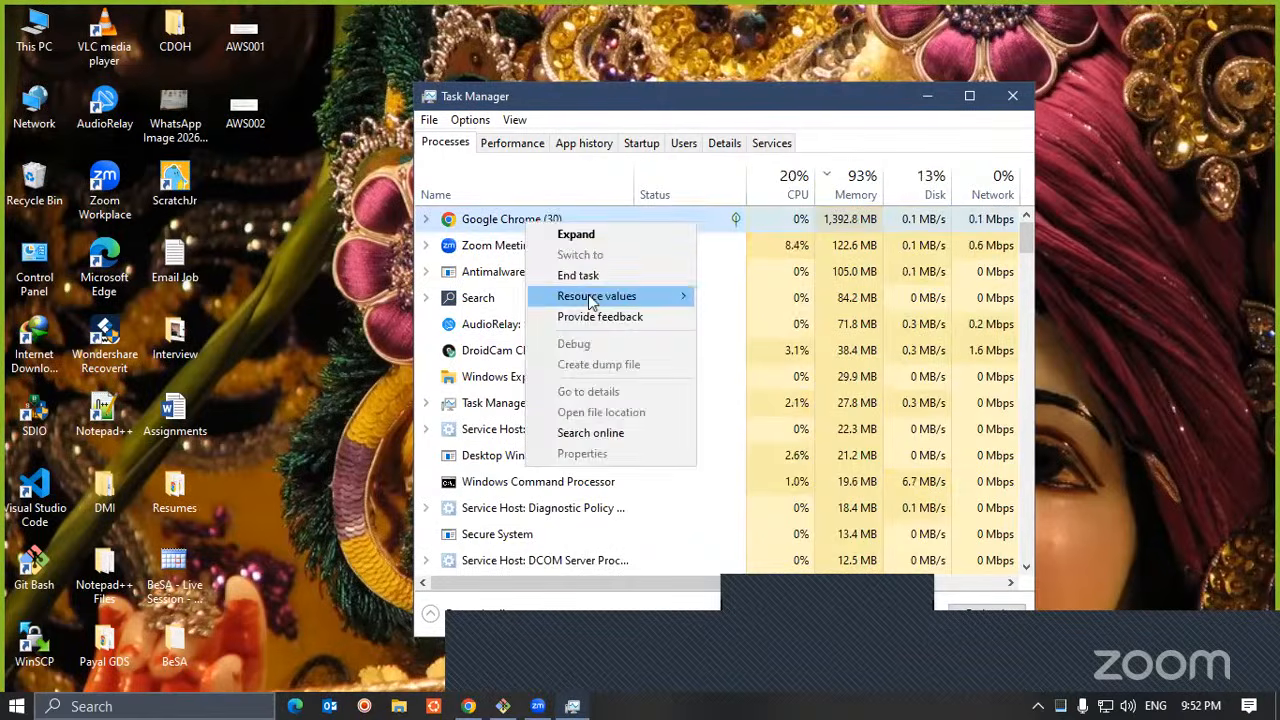
left_click(588, 276)
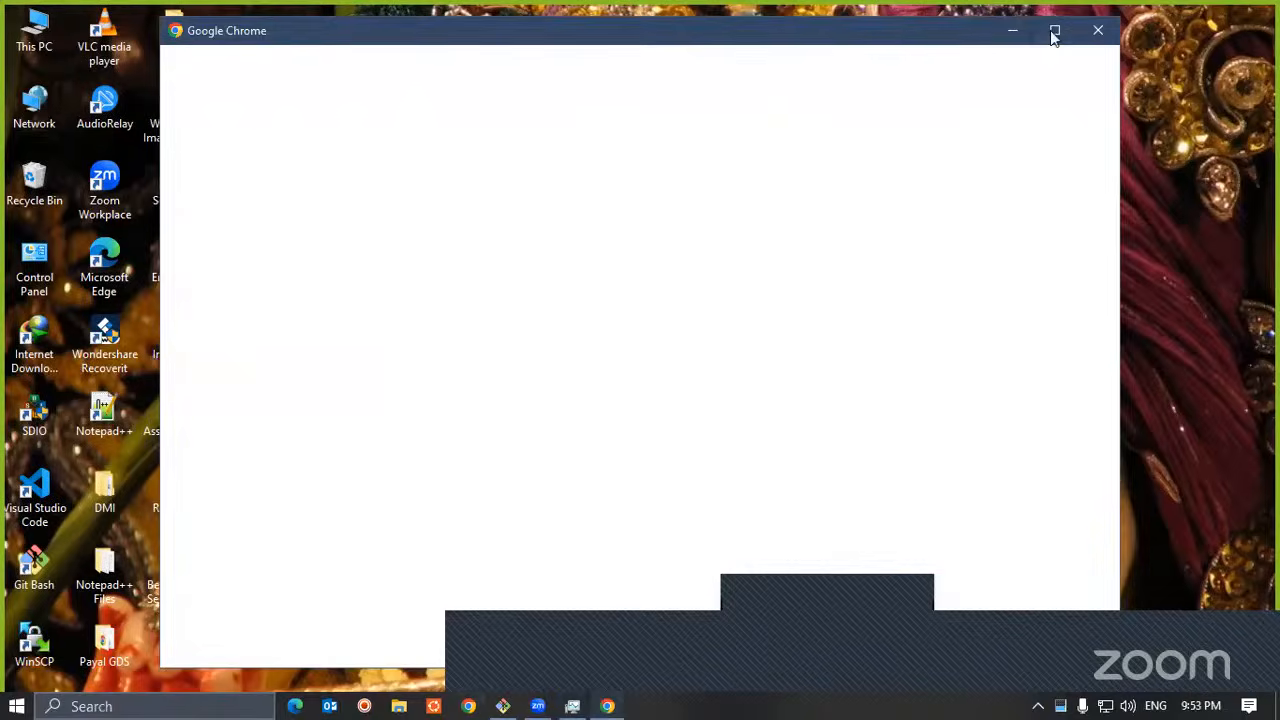
Relaunch Chrome with the usual profile and restore the previous tabs.
left_click(1053, 35)
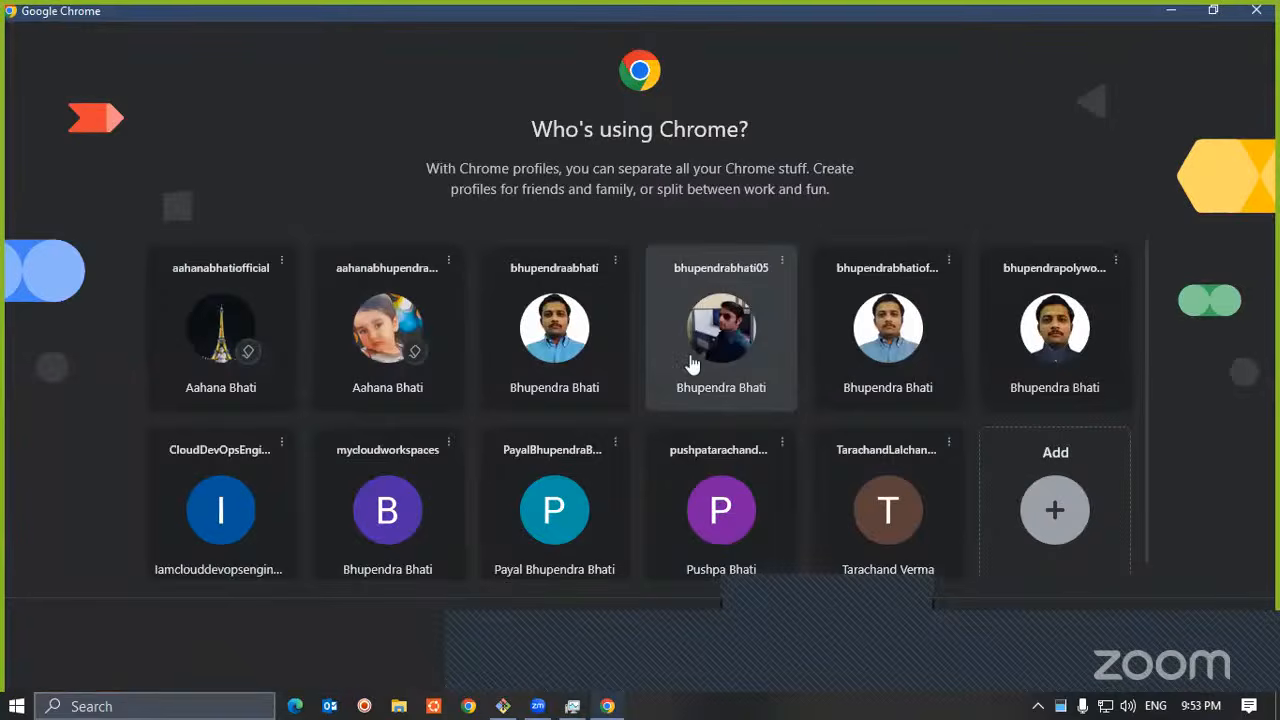
left_click(700, 356)
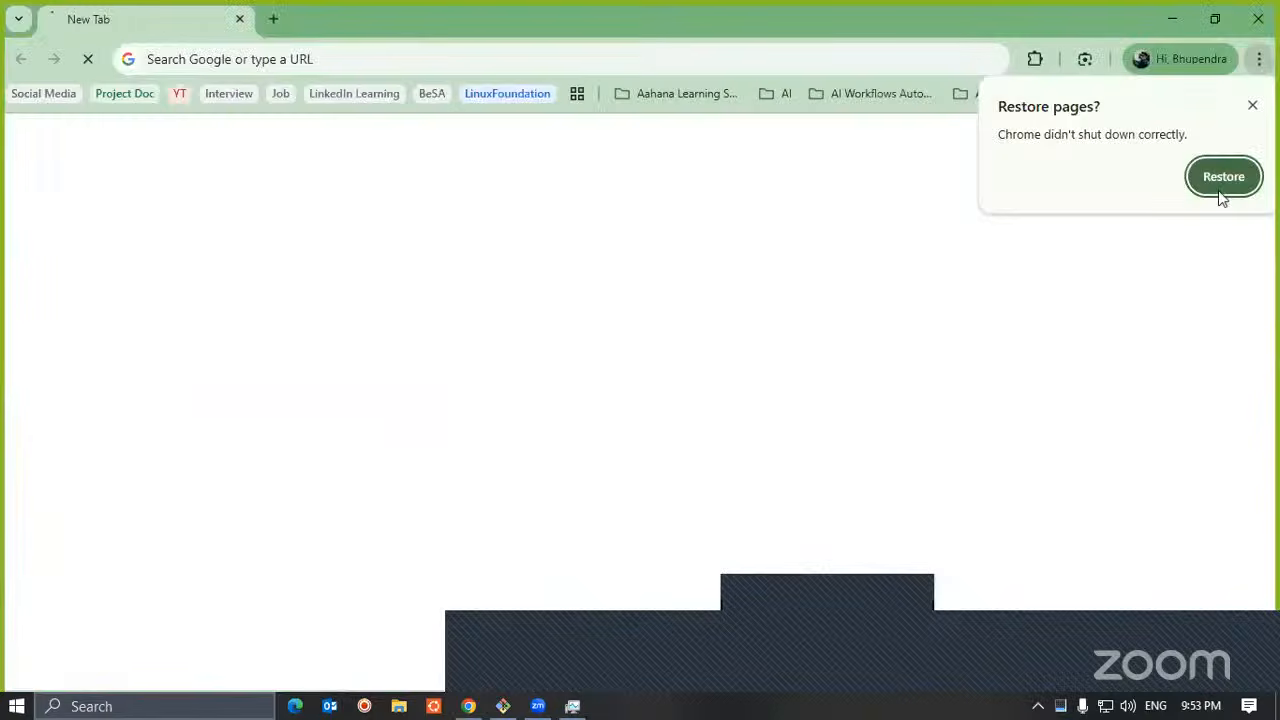
left_click(1222, 178)
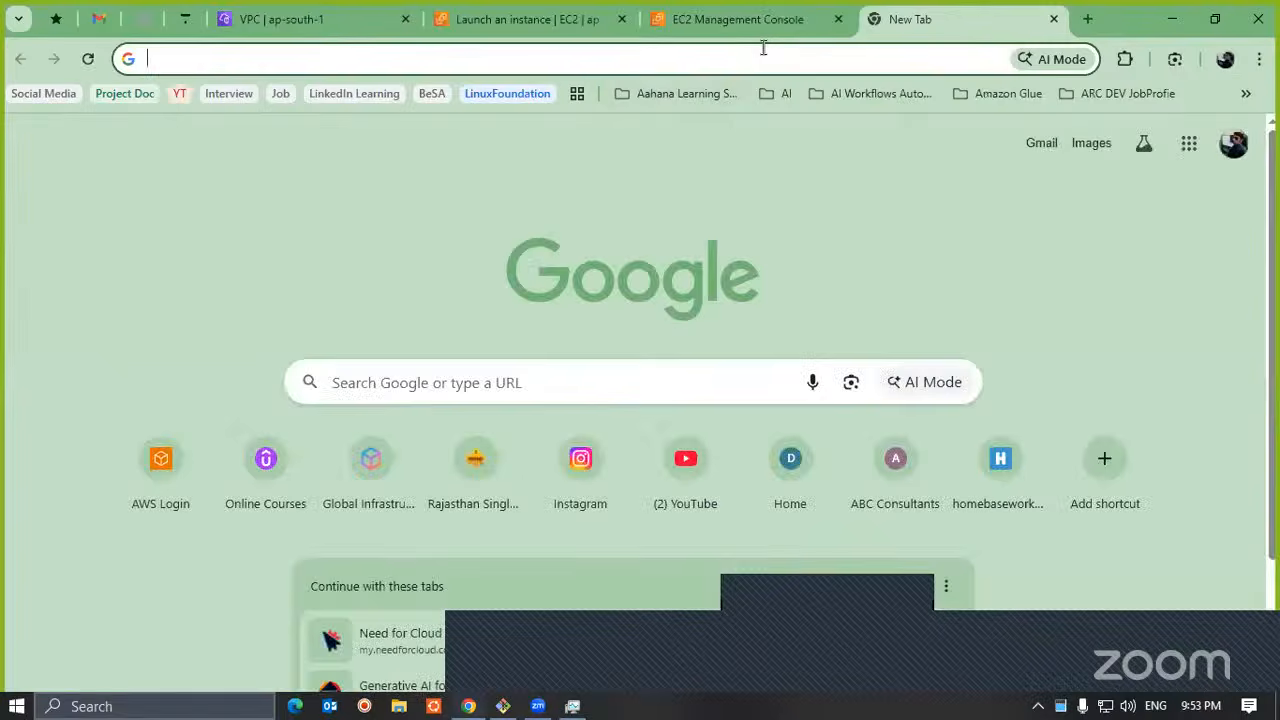
left_click(763, 47)
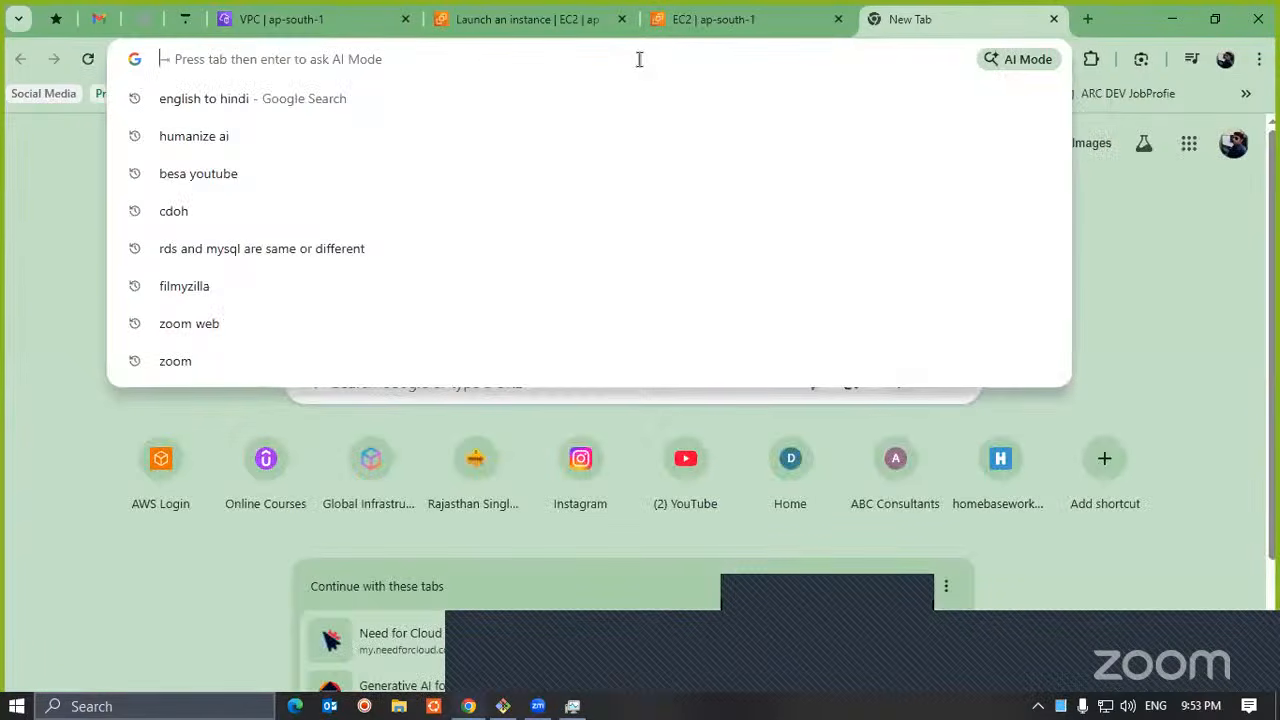
type("http://")
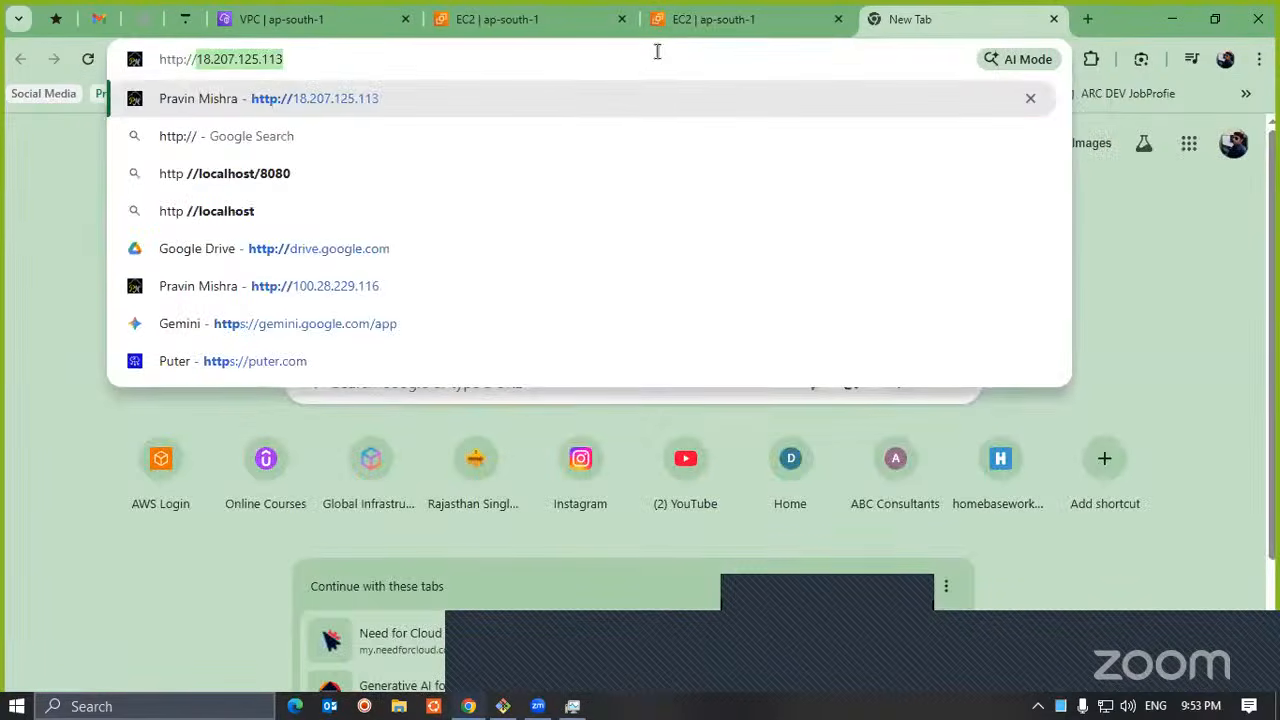
left_click(688, 20)
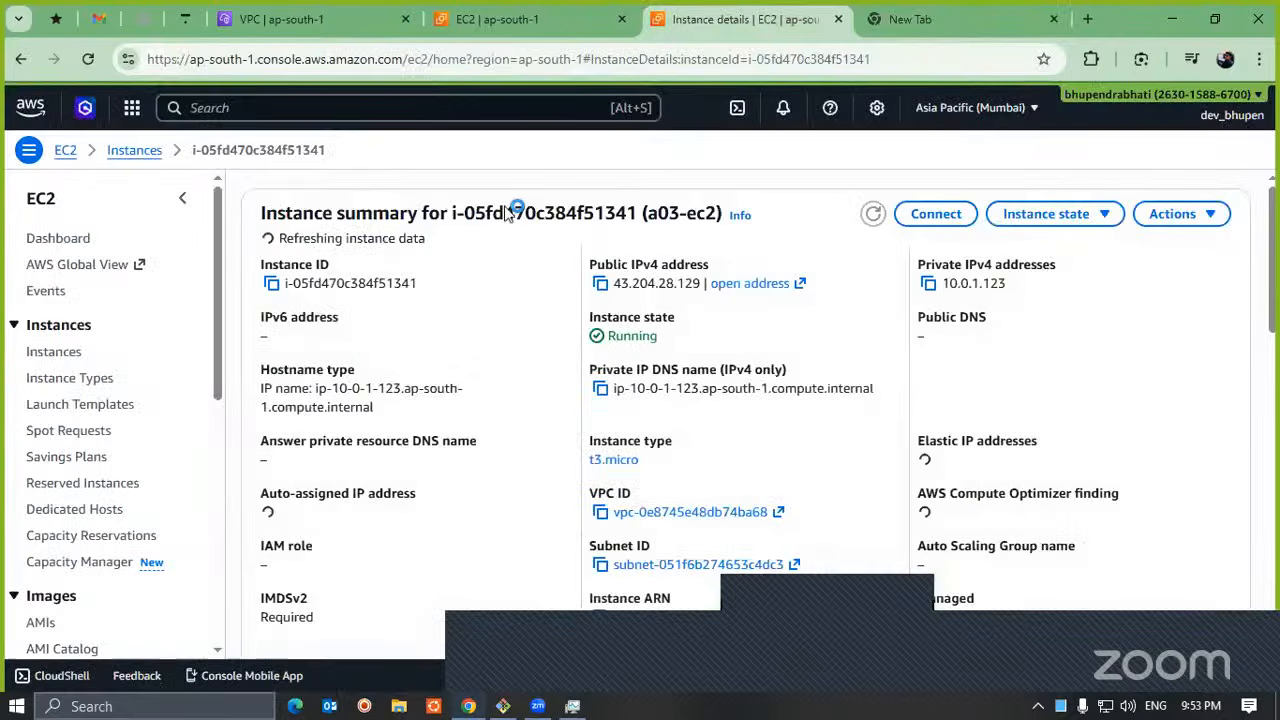
key("ctrl+Tab")
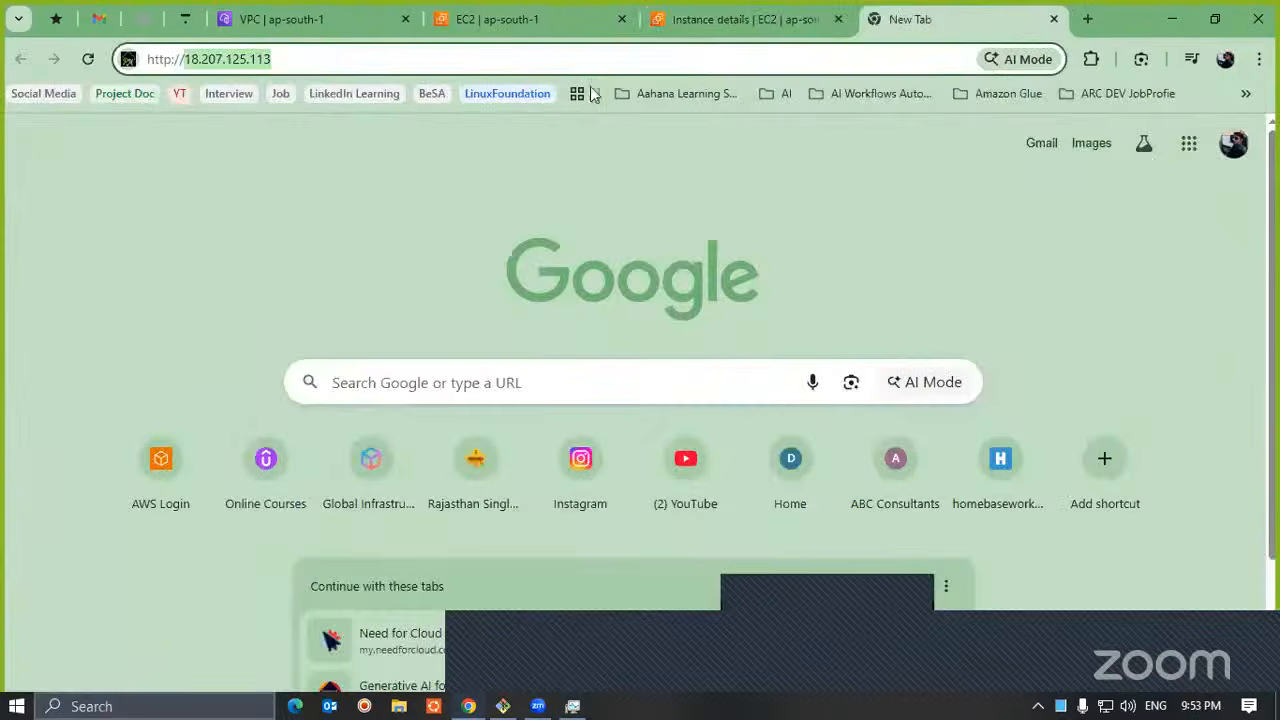
type("43.204.28.129")
key("Return")
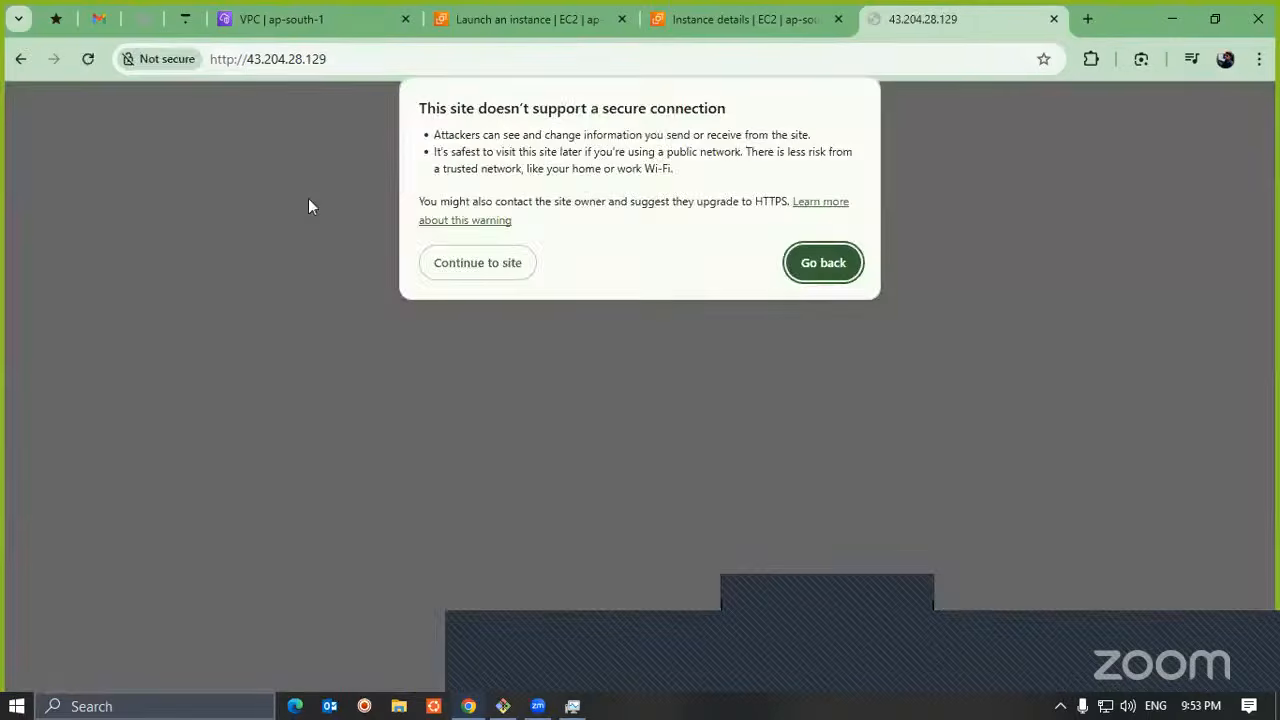
left_click(455, 268)
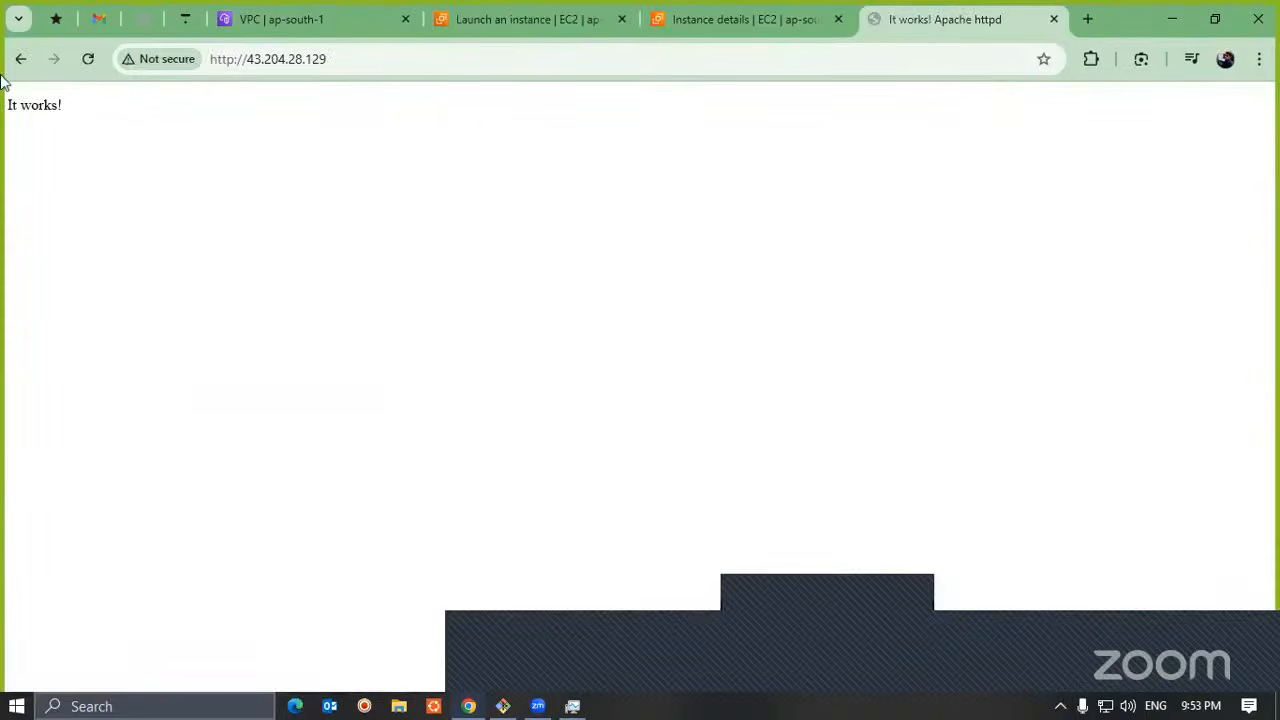
left_click_drag(3, 86, 138, 124)
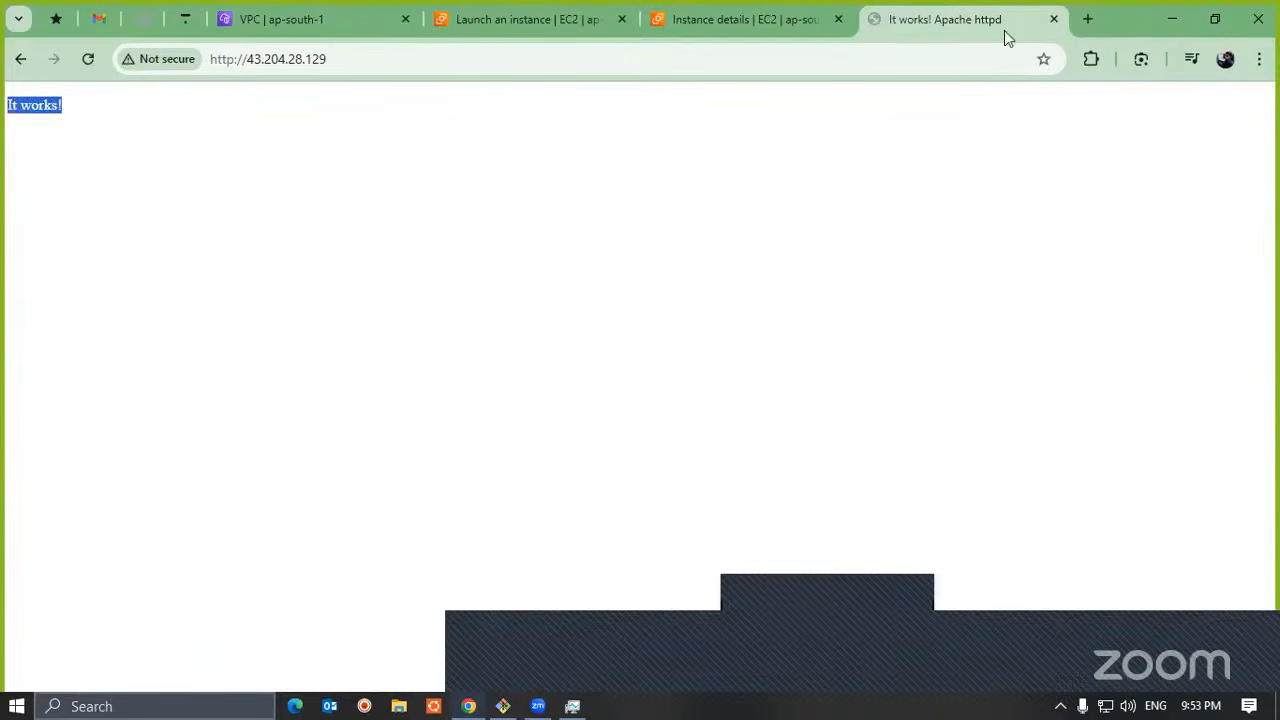
left_click(622, 652)
left_click(1012, 96)
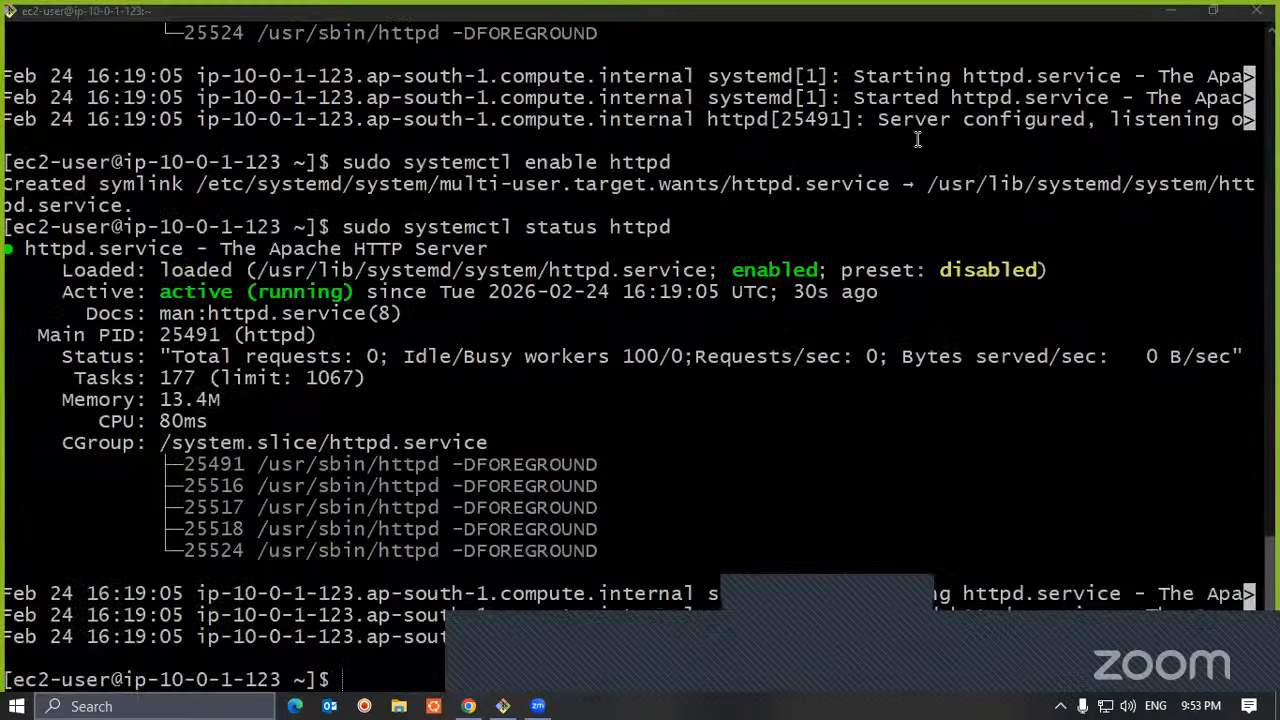
Clear the Git Bash terminal with the clear command.
left_click(391, 669)
type("clea")
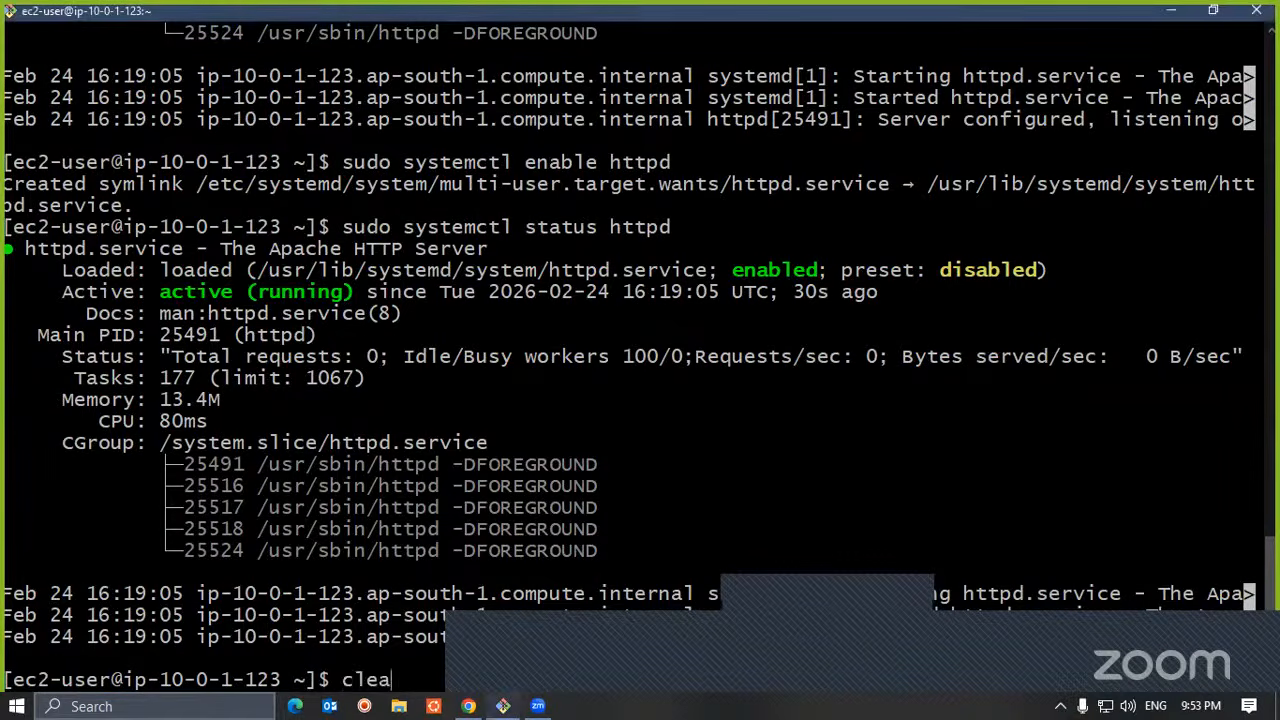
type("r")
key("Return")
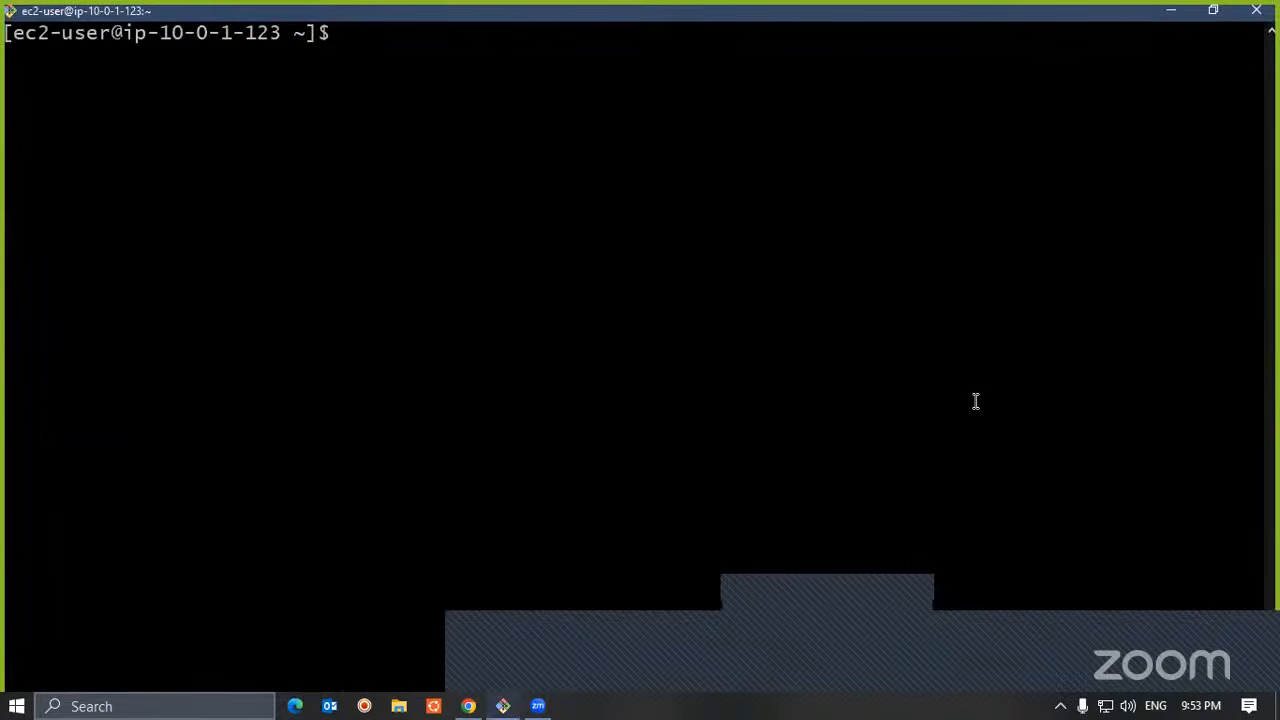
Open the Steps document from the desktop's DMI\Project\DemoDocs folder.
right_click(1022, 89)
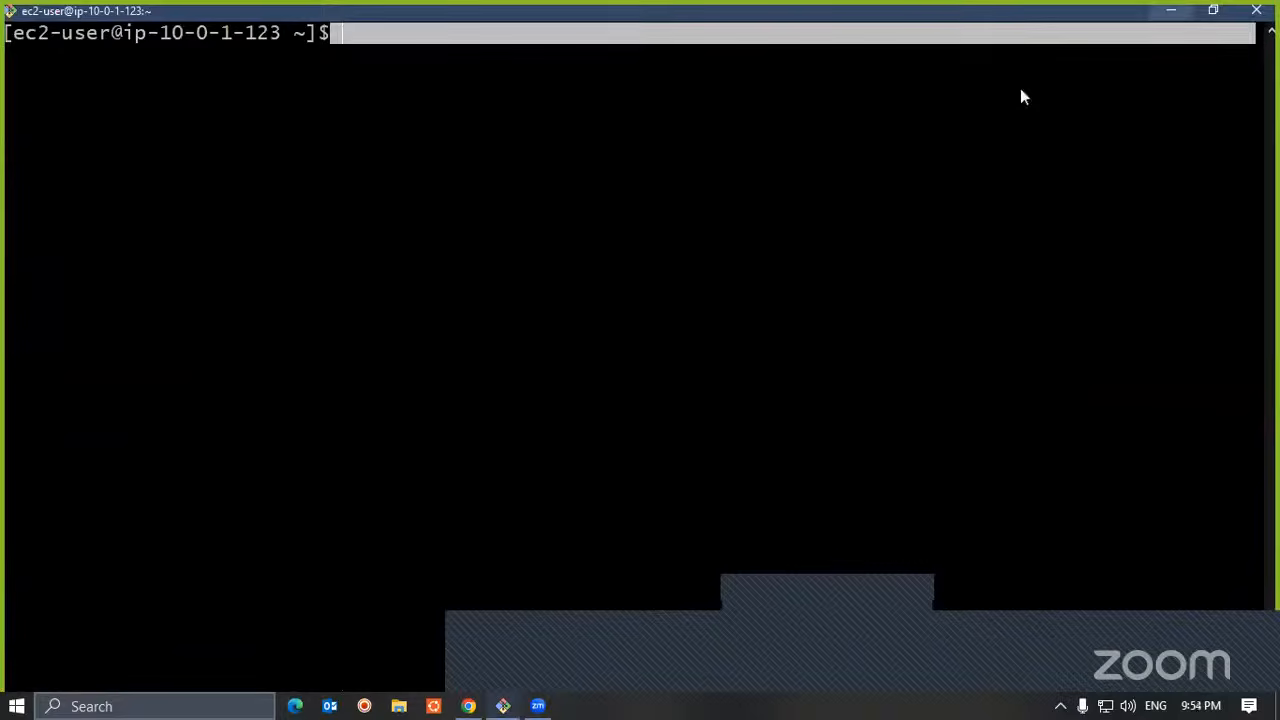
key("super+d")
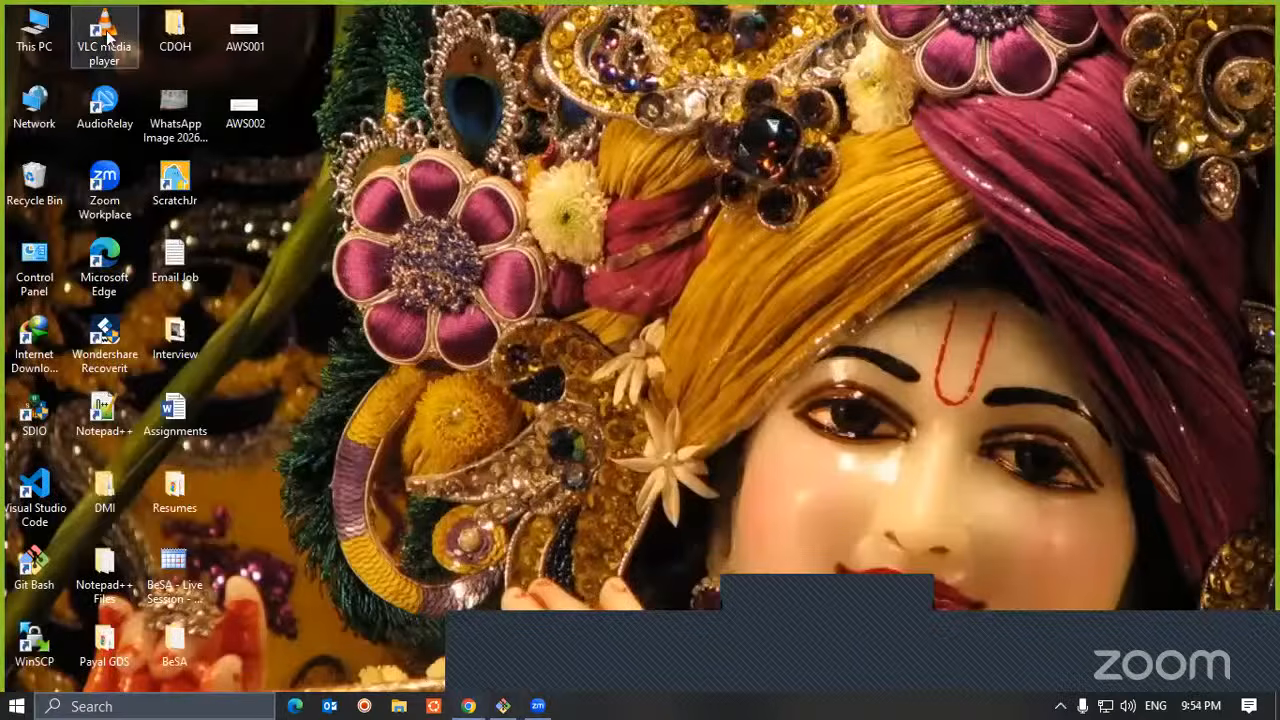
double_click(104, 490)
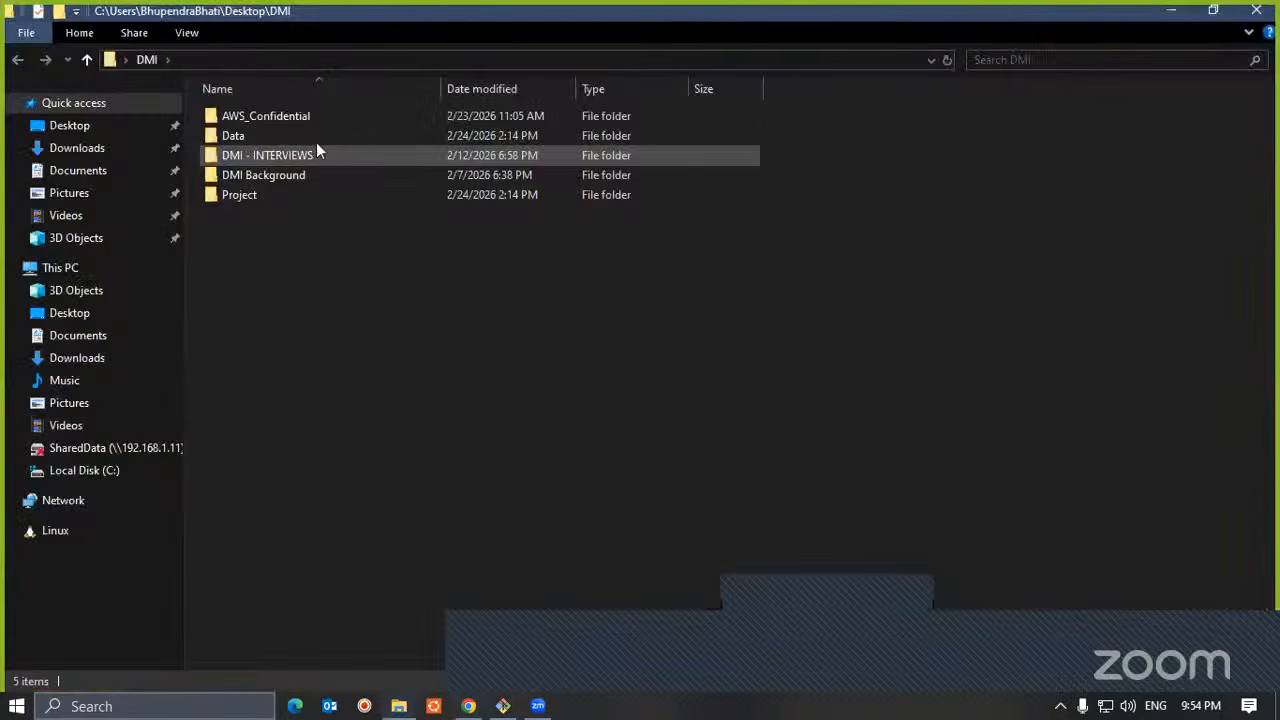
double_click(256, 195)
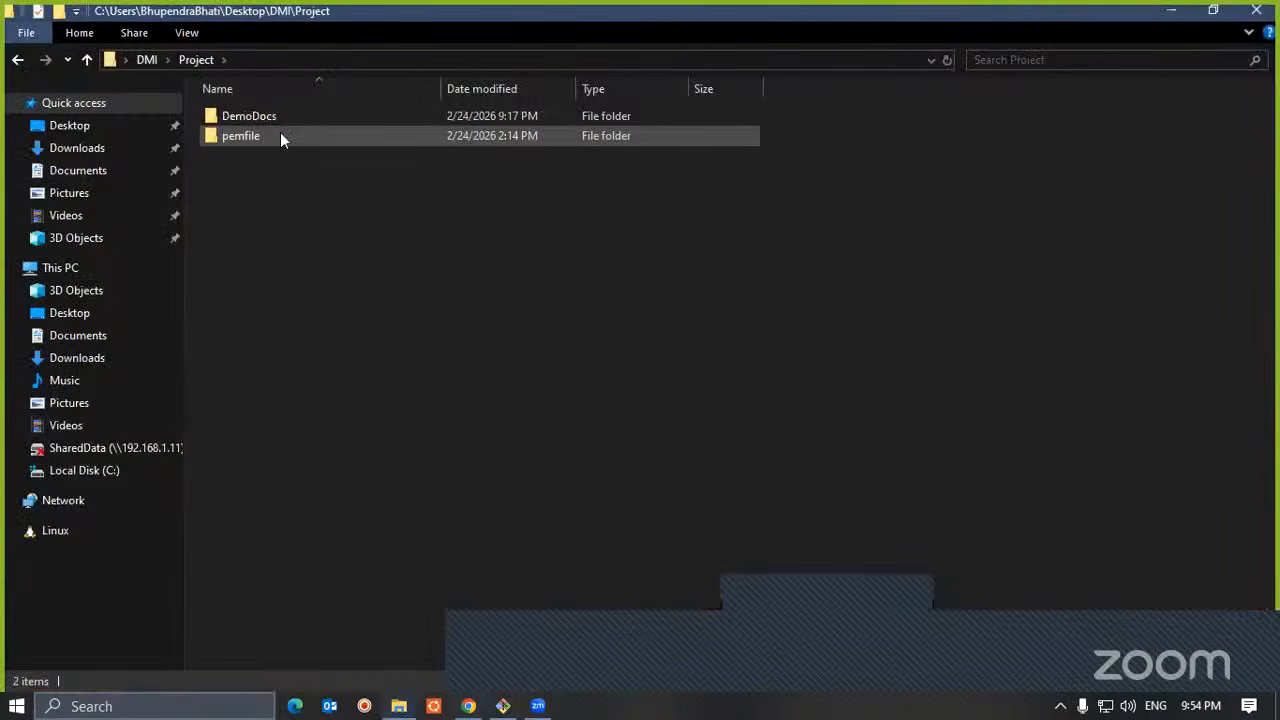
double_click(279, 118)
double_click(268, 133)
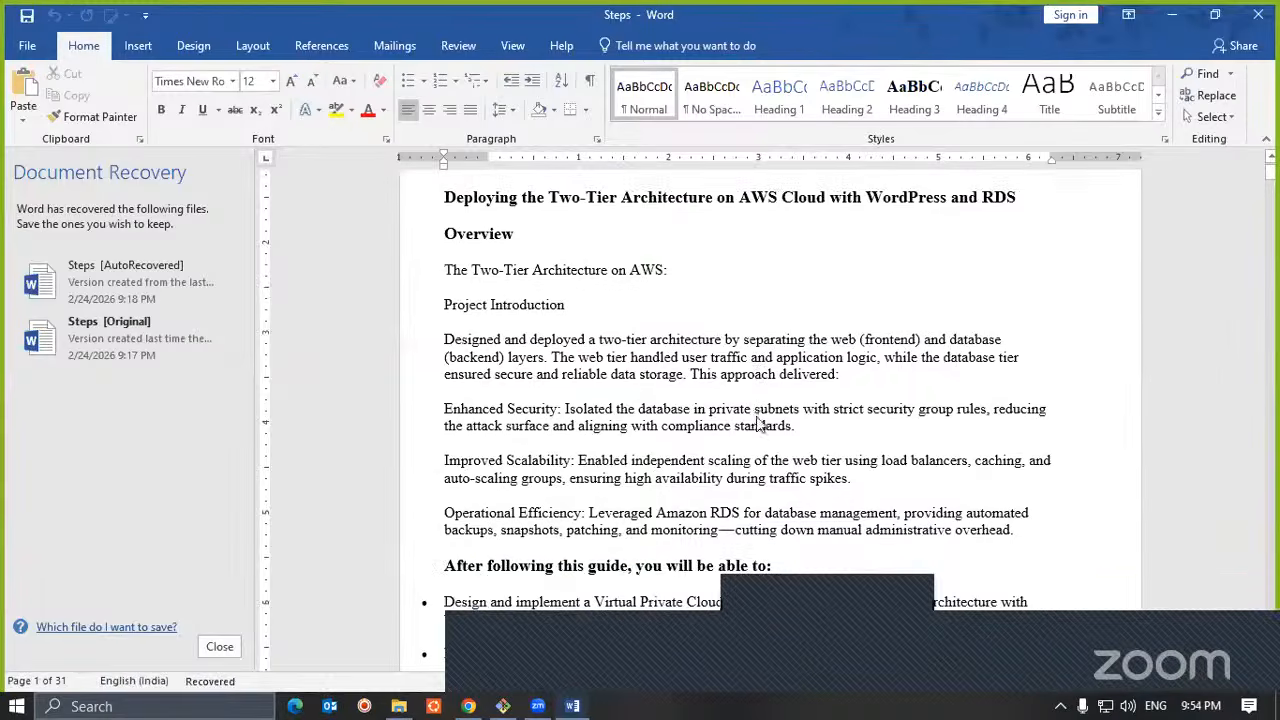
Dismiss Word's Document Recovery prompt for the Steps document.
scroll(757, 417, "down", 4)
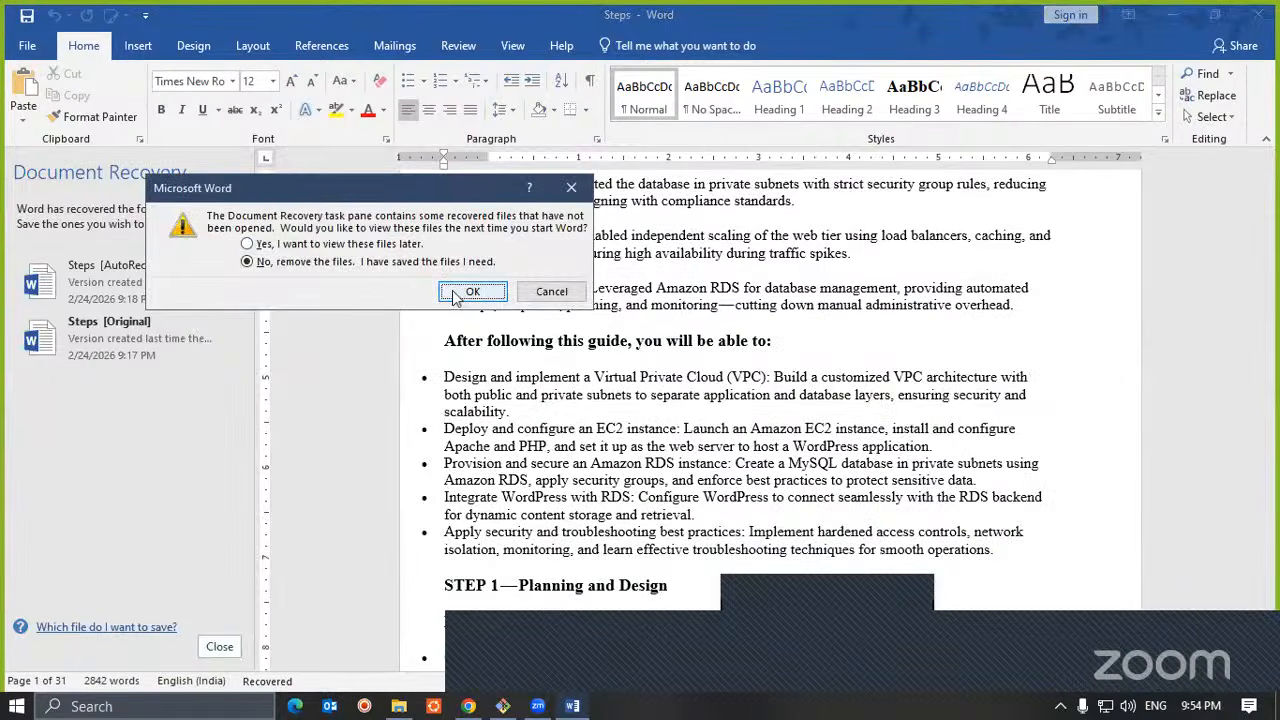
left_click(408, 245)
left_click(470, 292)
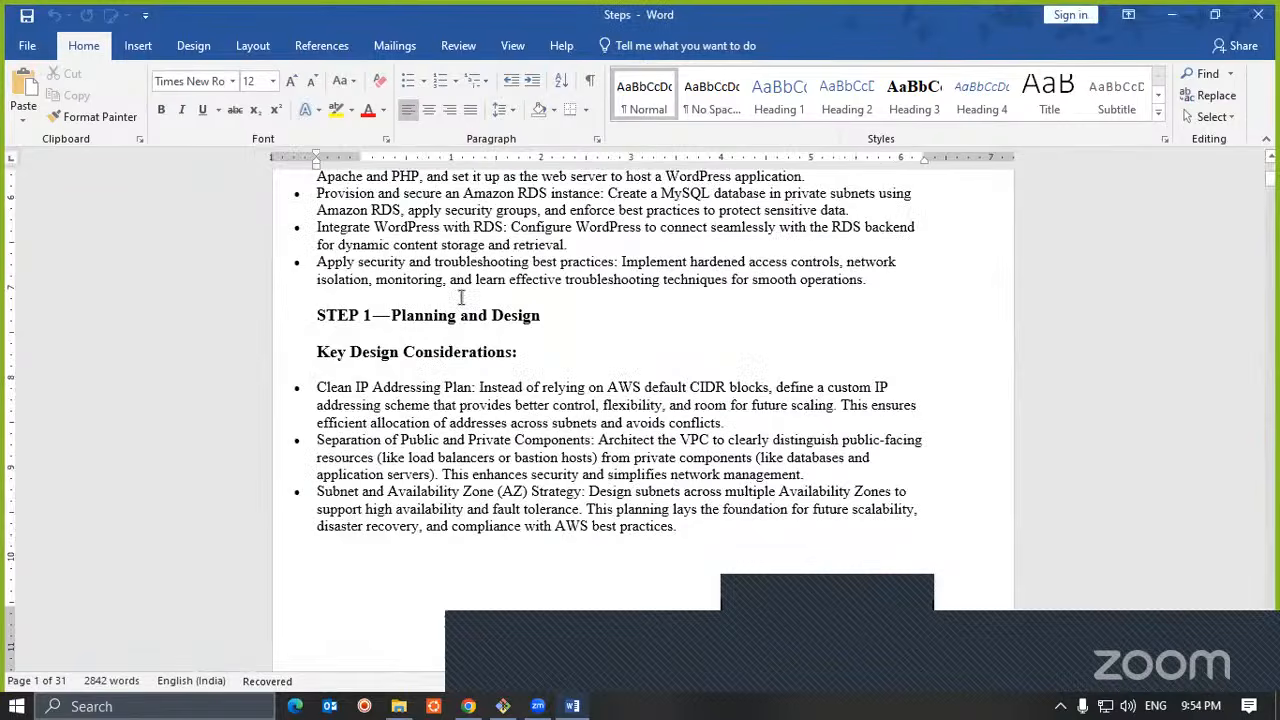
Scroll to the PHP 8.1 NOTE section and select the sudo dnf install command.
scroll(759, 541, "down", 10)
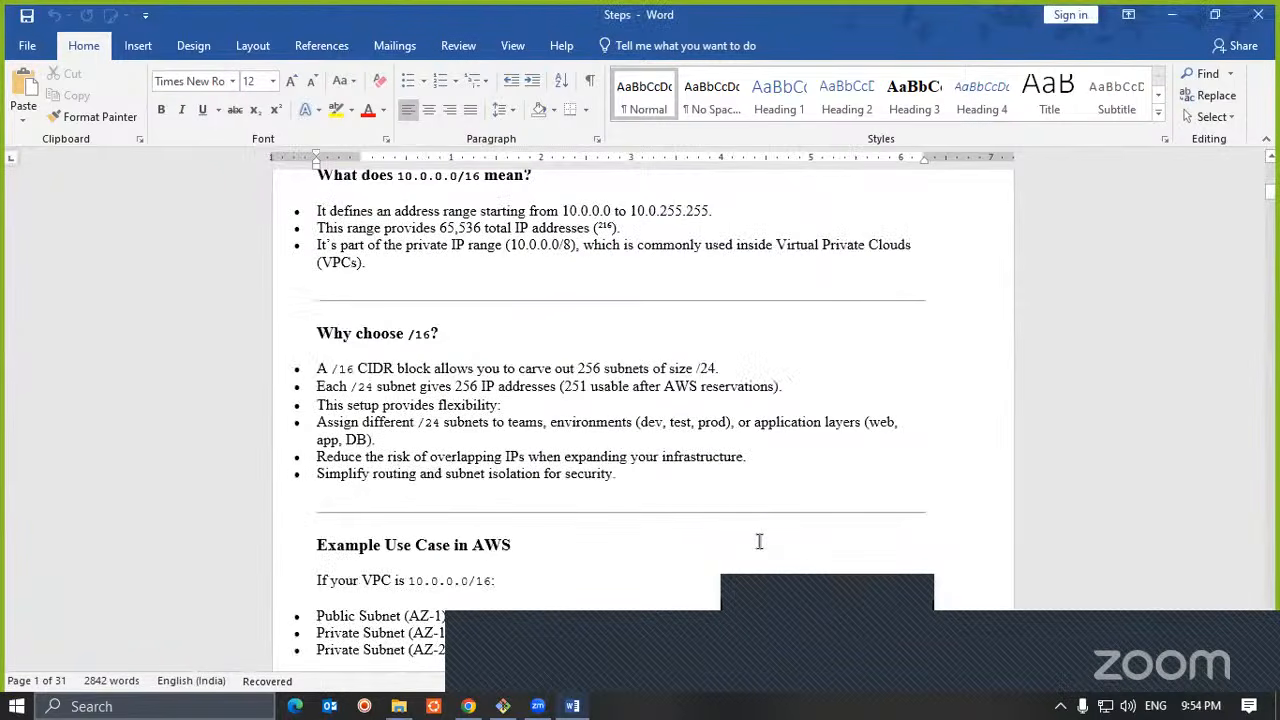
scroll(759, 548, "down", 15)
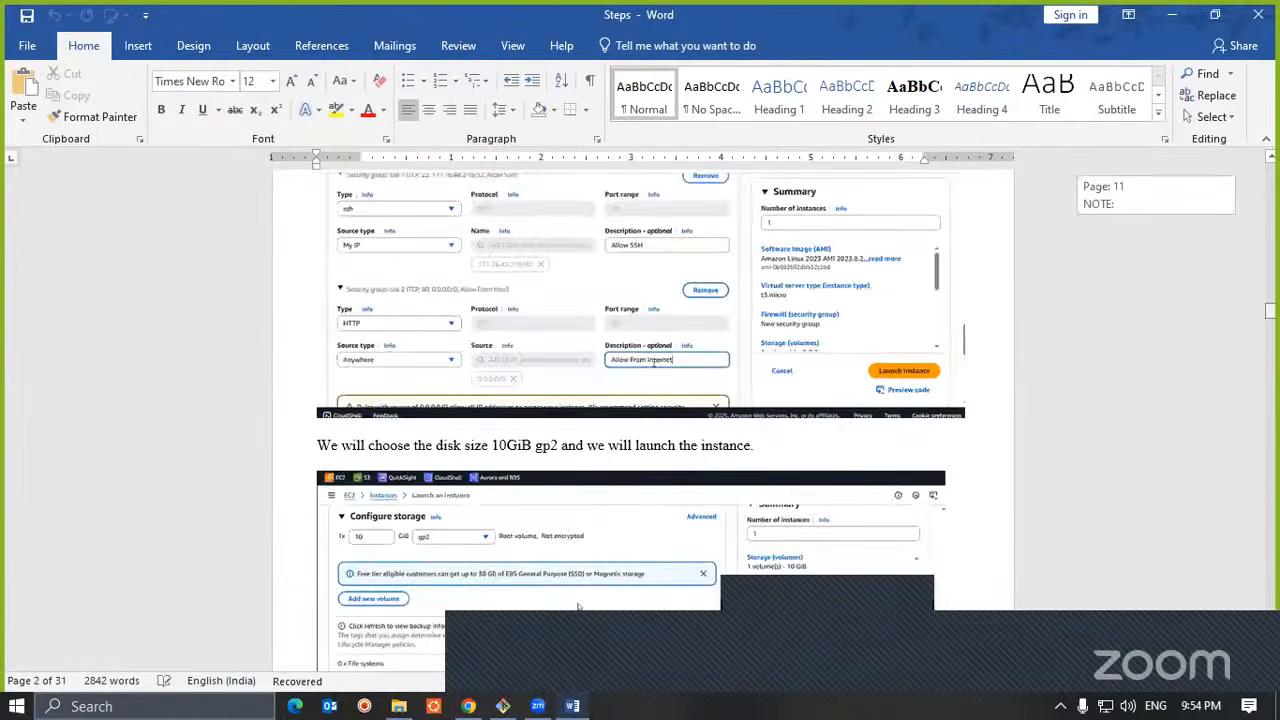
scroll(578, 606, "down", 10)
scroll(853, 410, "up", 5)
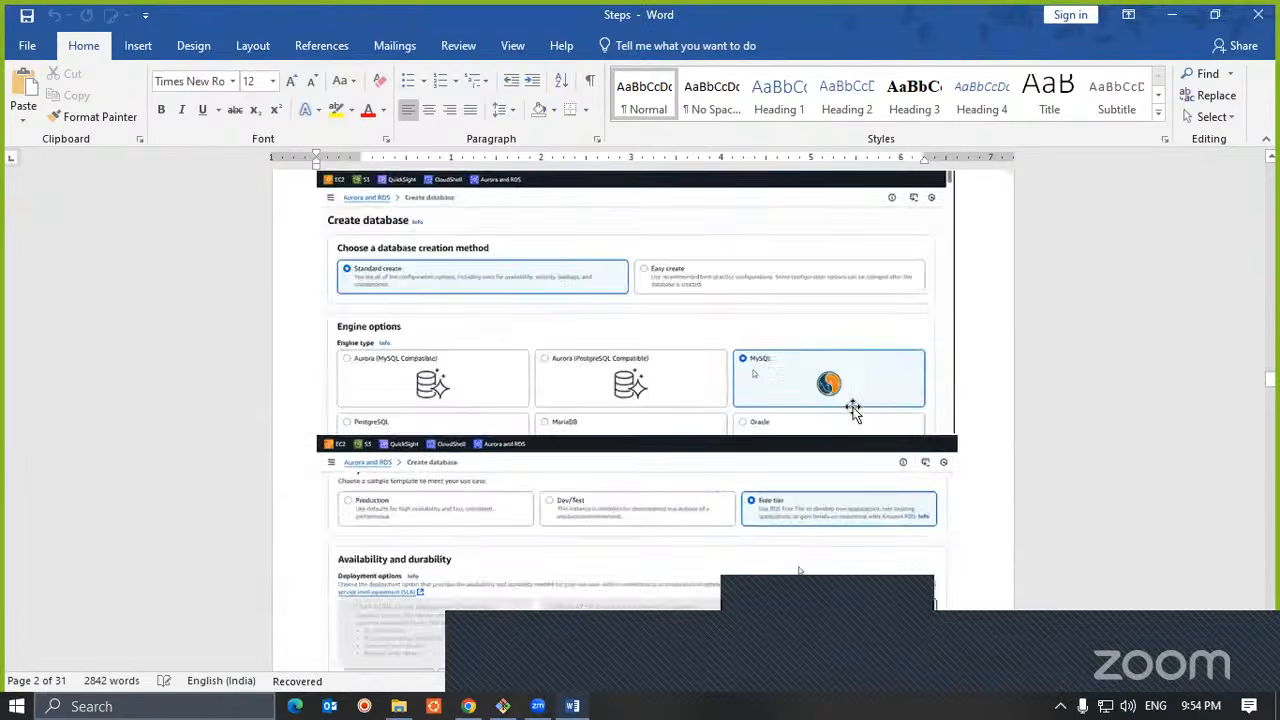
scroll(853, 410, "up", 10)
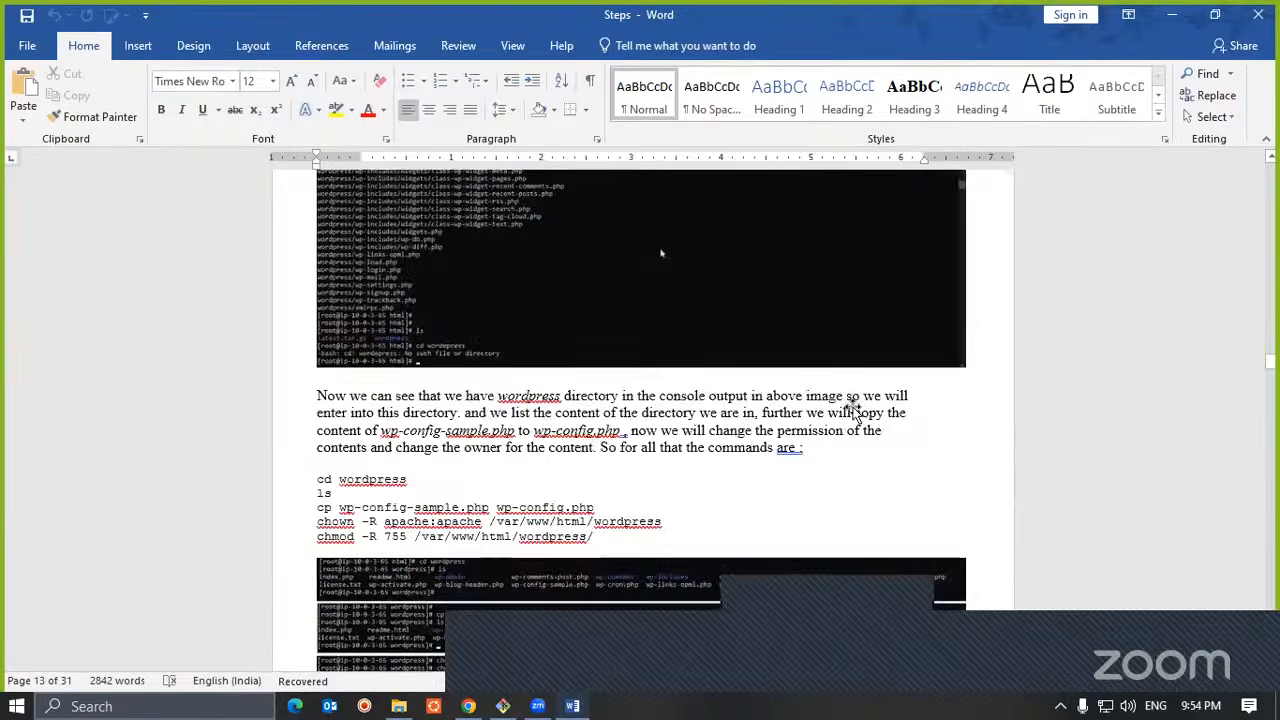
scroll(853, 410, "up", 5)
scroll(853, 410, "up", 5)
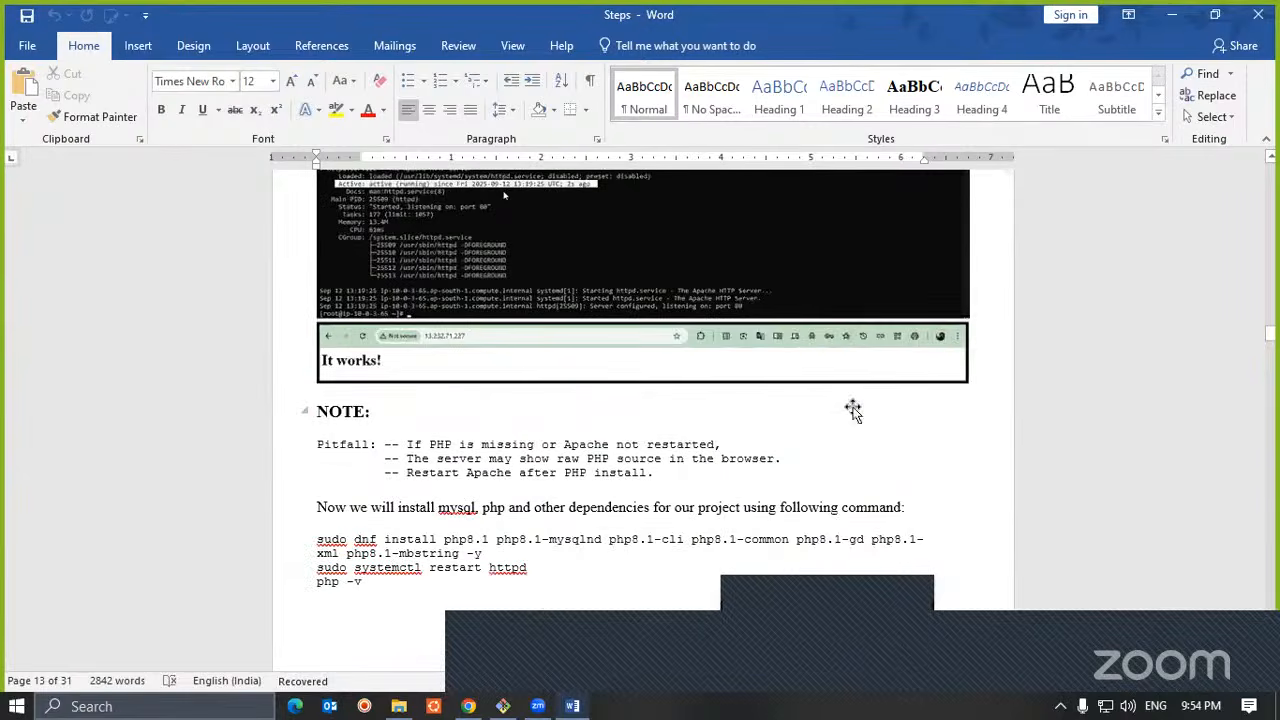
scroll(853, 410, "up", 1)
scroll(430, 407, "down", 3)
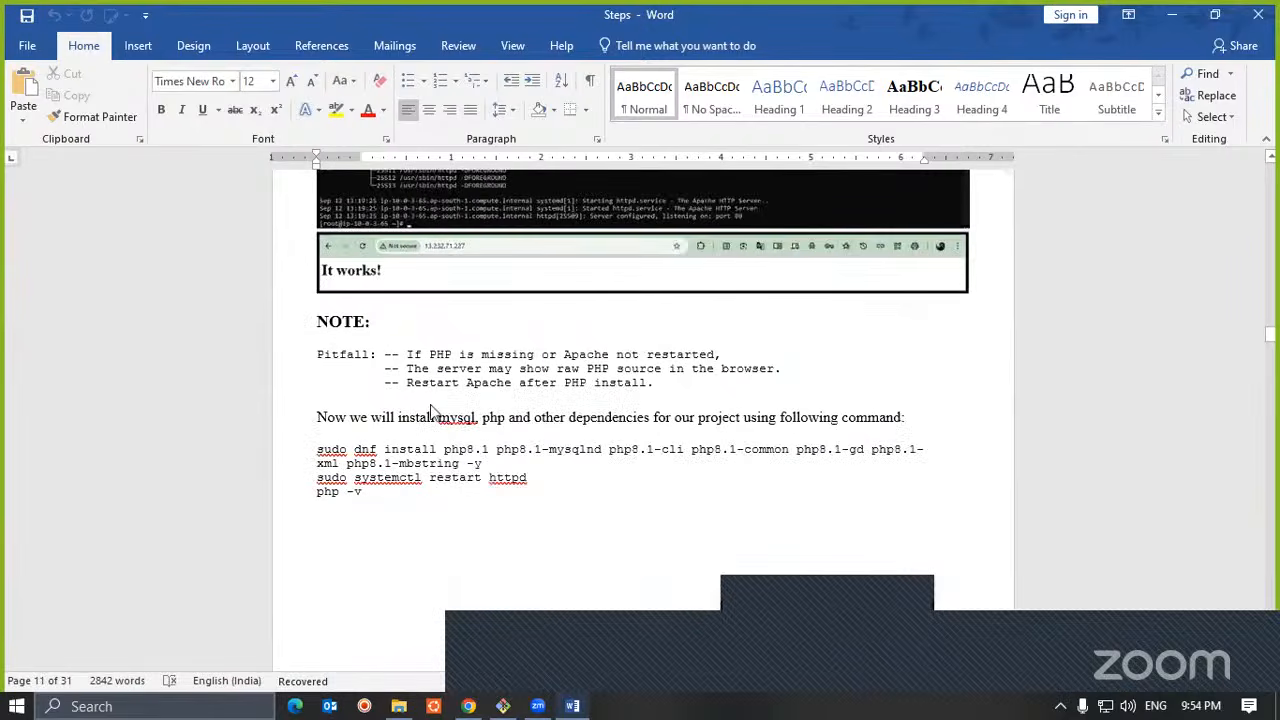
scroll(713, 419, "down", 2)
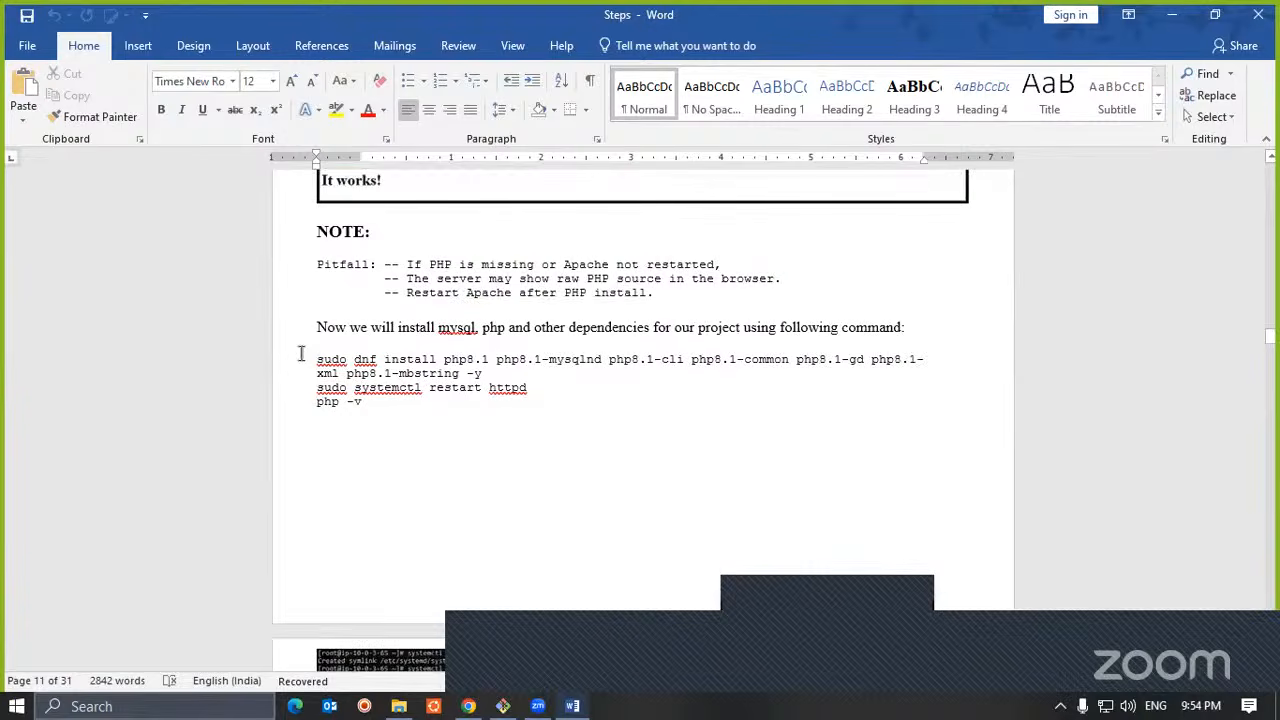
left_click_drag(319, 359, 489, 373)
key("super+c")
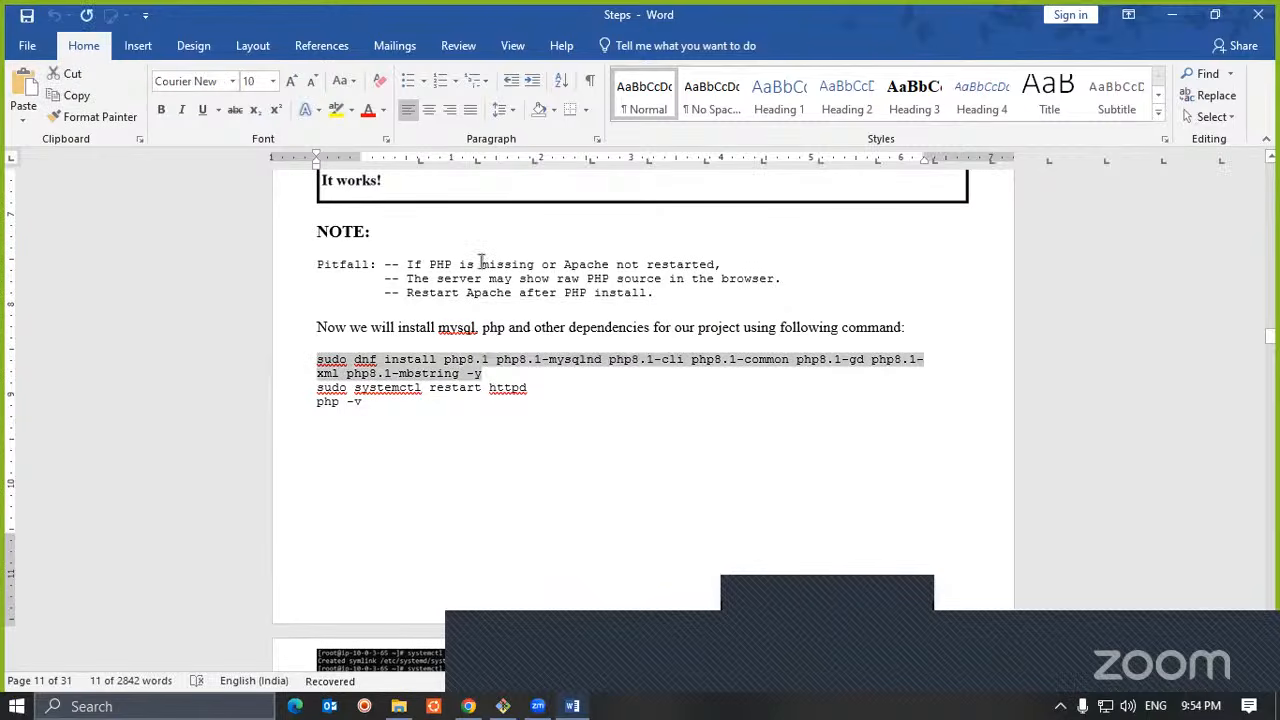
Paste and run the PHP 8.1 dnf install command in the SSH terminal.
key("alt+Tab")
right_click(481, 260)
left_click(543, 316)
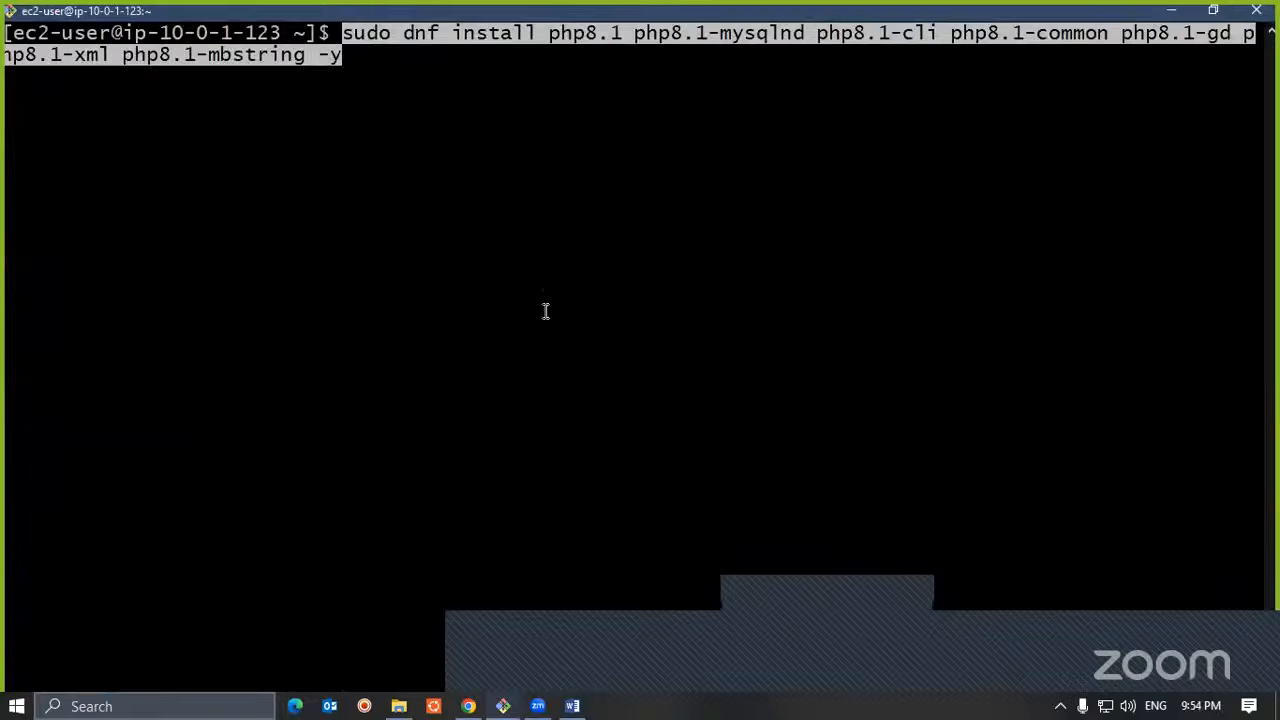
key("Return")
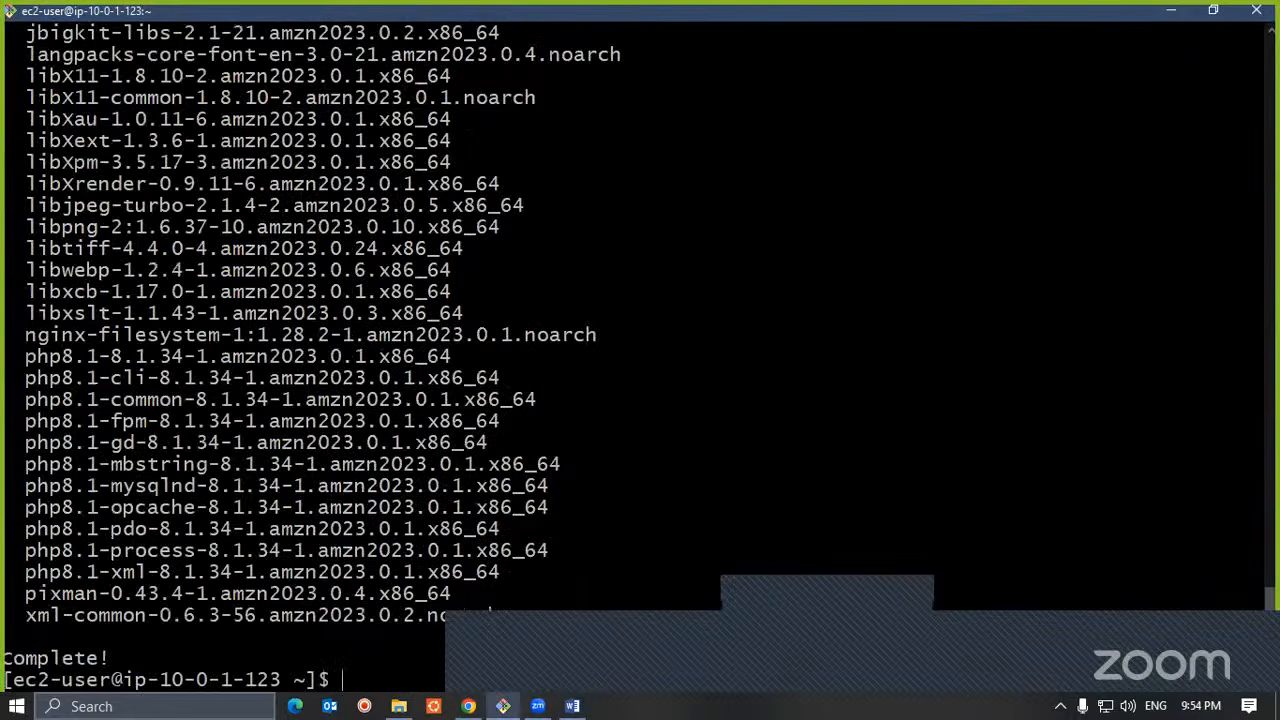
Copy sudo systemctl restart httpd from the guide and run it in the terminal.
left_click(495, 708)
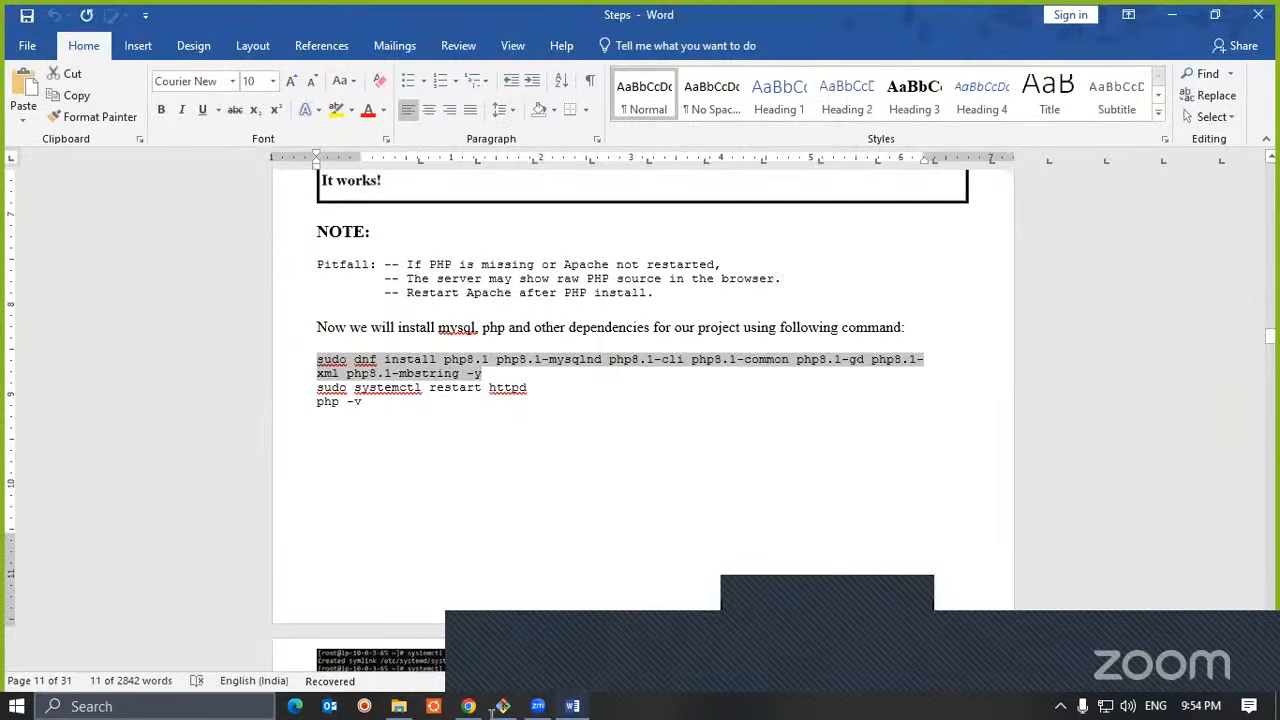
left_click(503, 375)
left_click(305, 391)
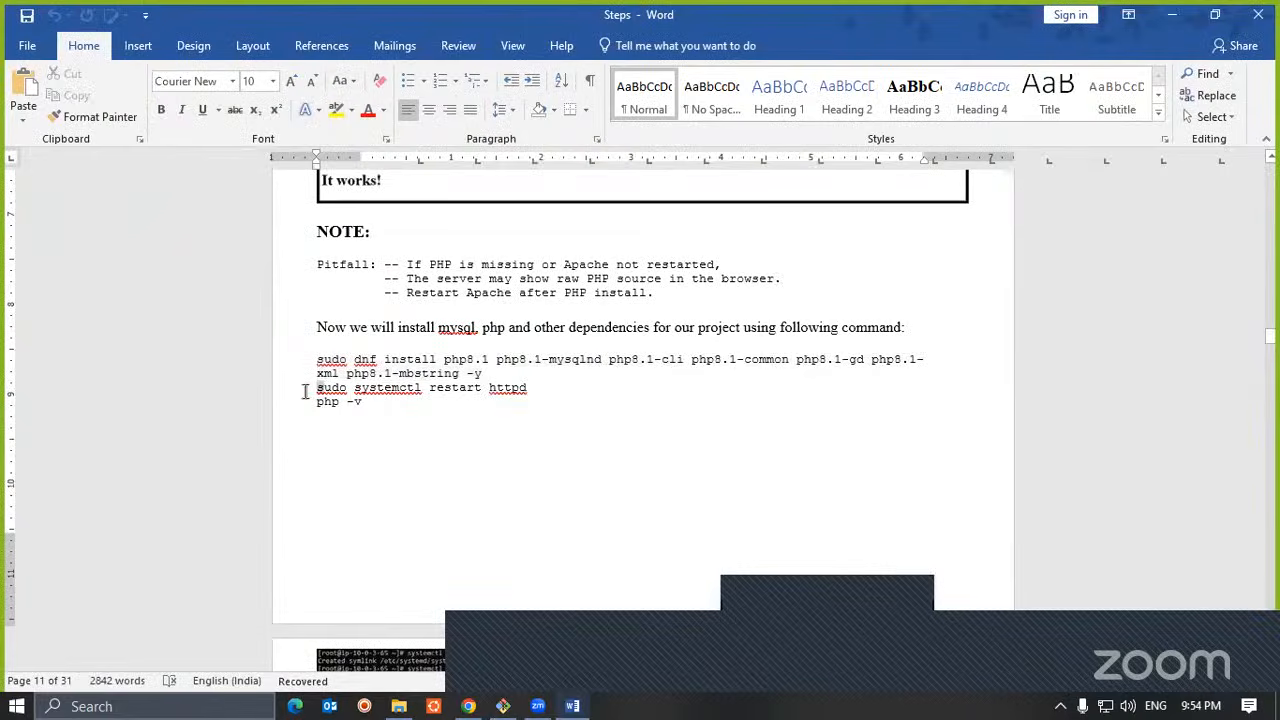
left_click_drag(305, 391, 551, 388)
key("ctrl+c")
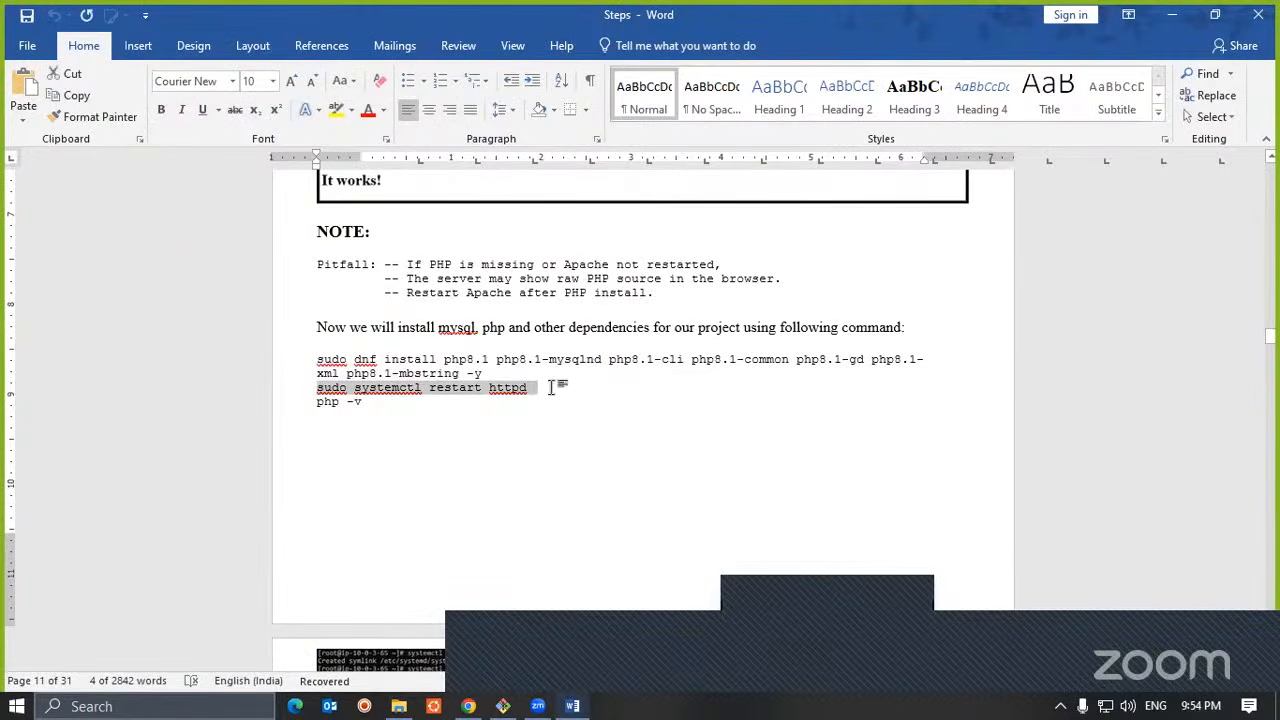
key("alt+Tab")
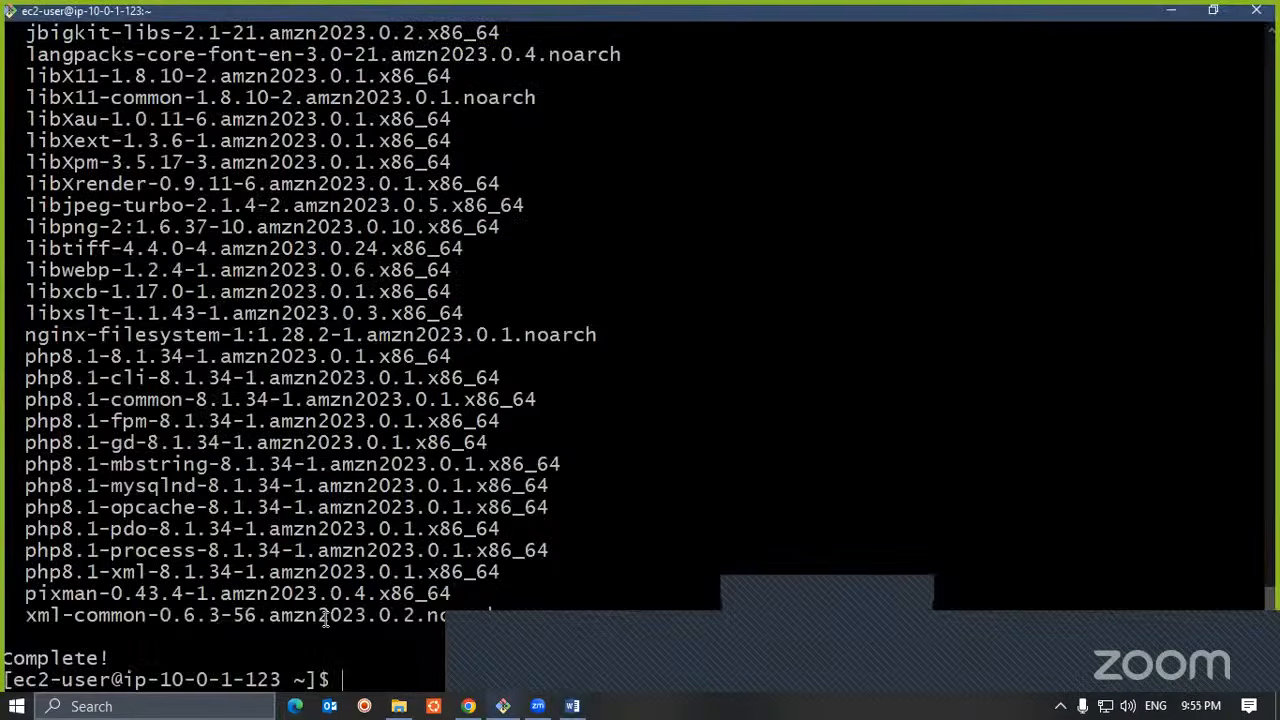
key("shift+Insert")
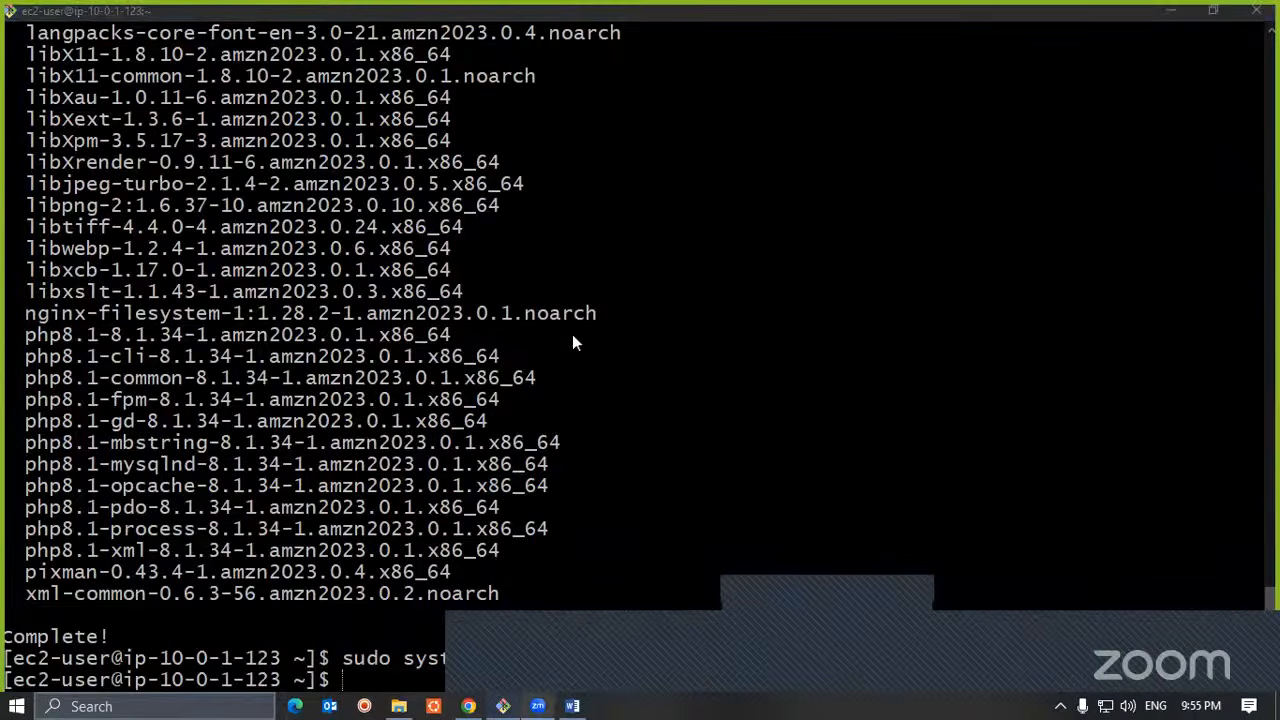
key("alt+Tab")
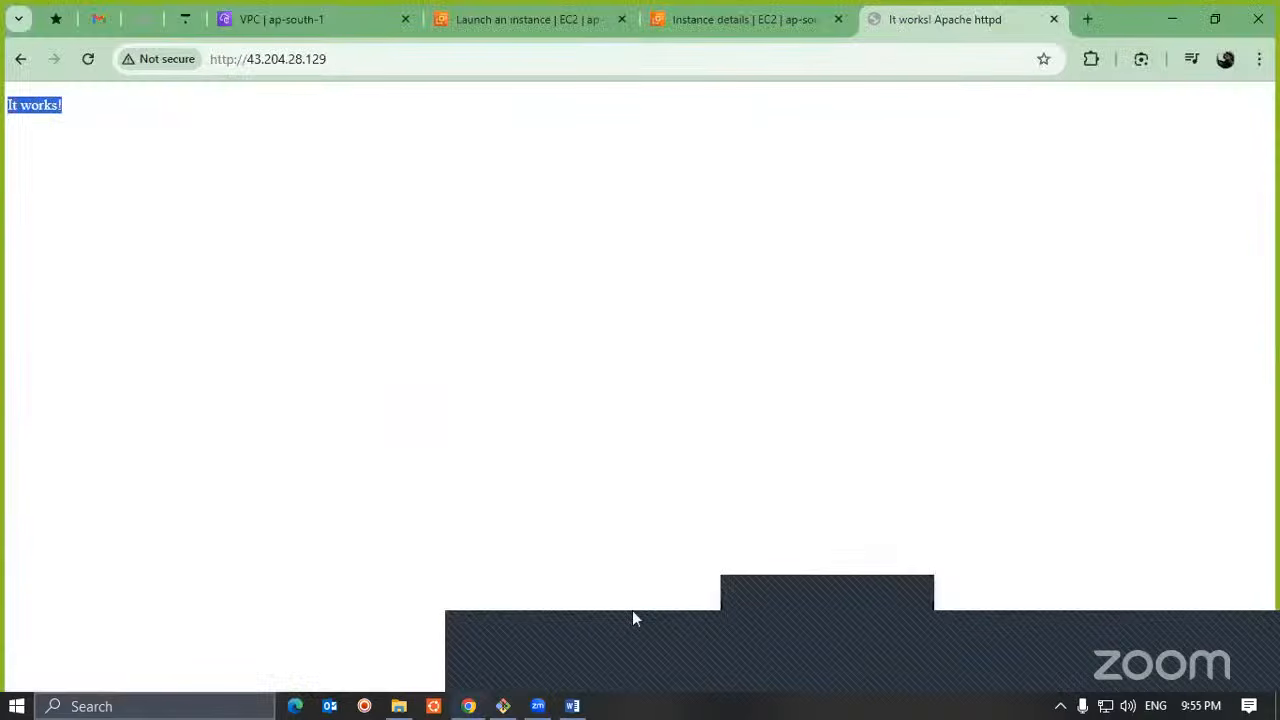
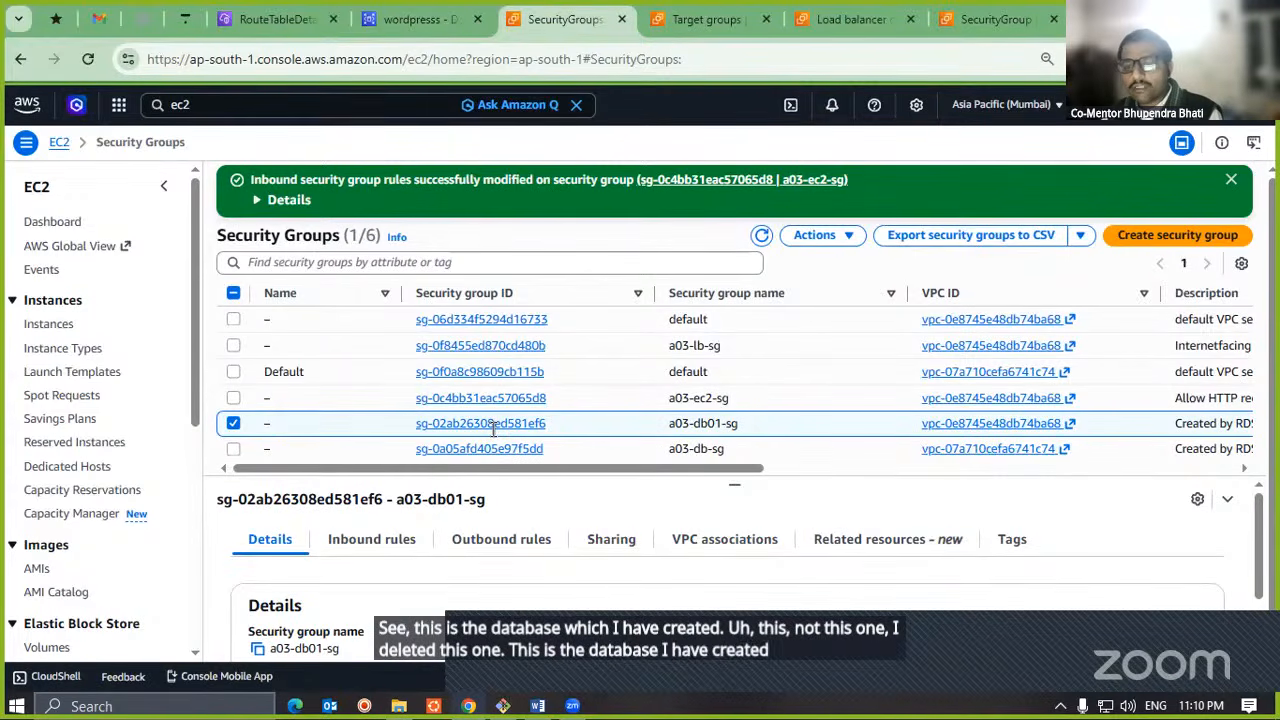
left_click(266, 400)
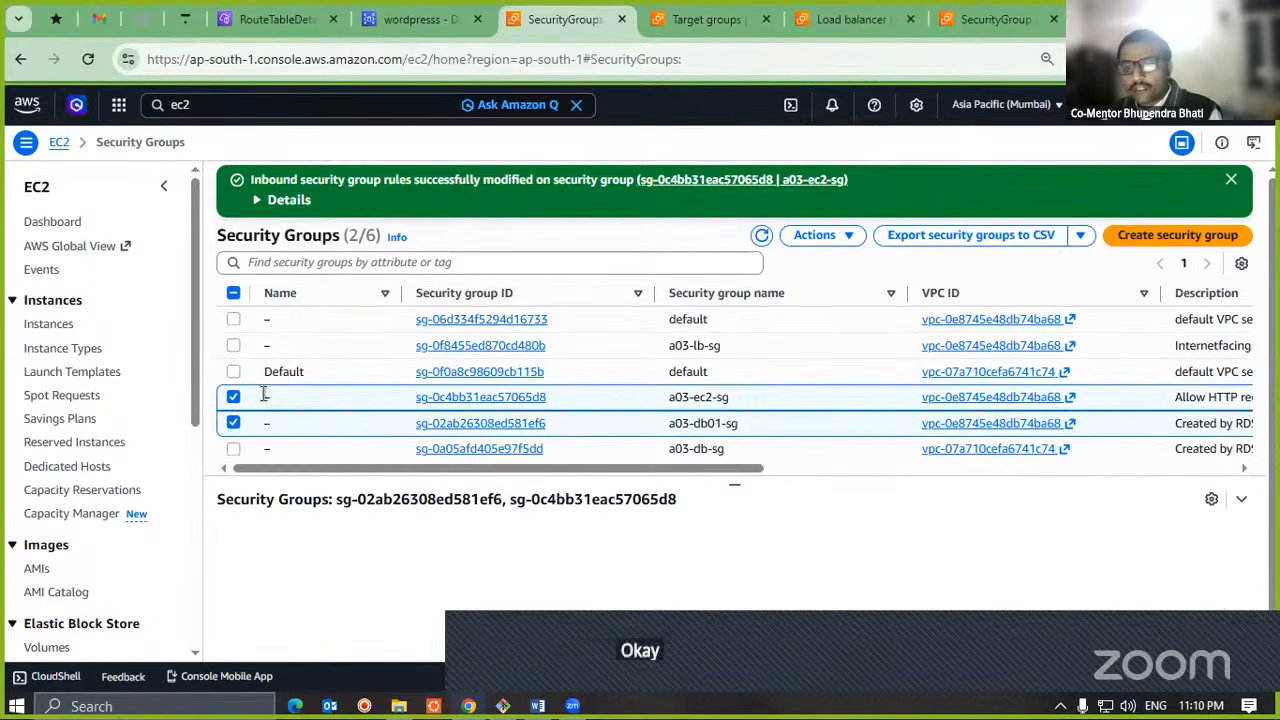
left_click(233, 345)
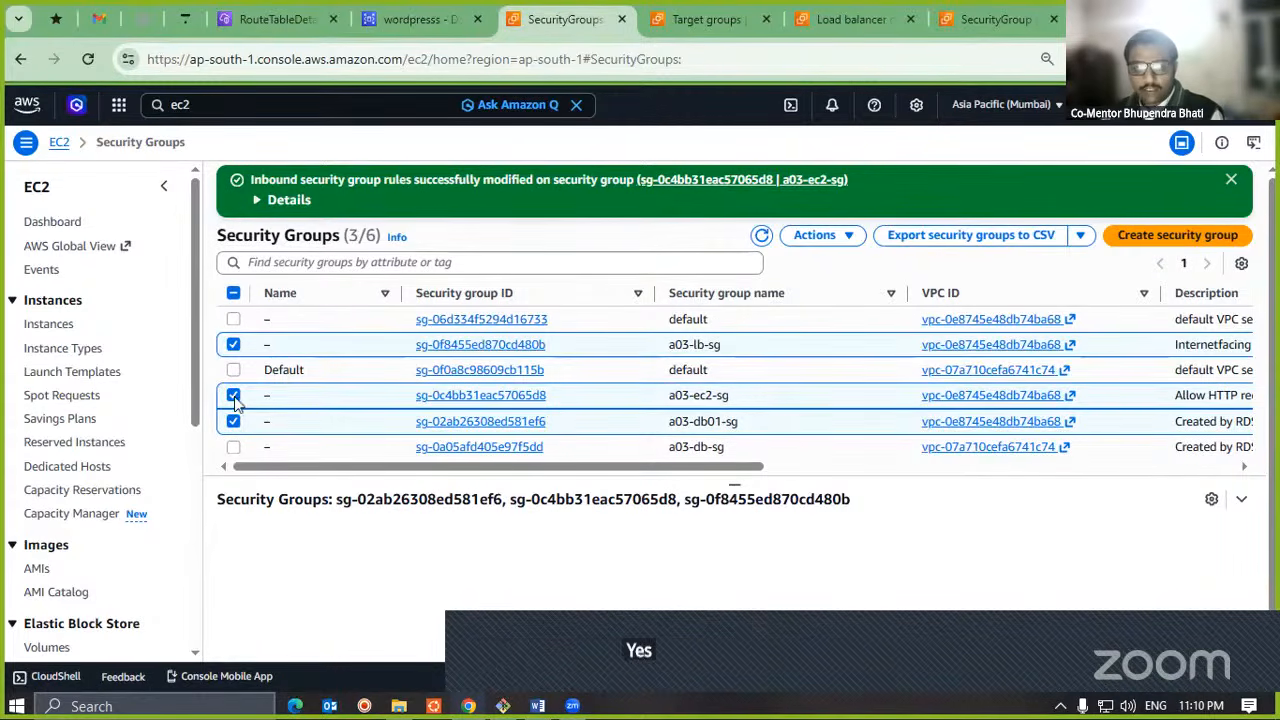
left_click(404, 356)
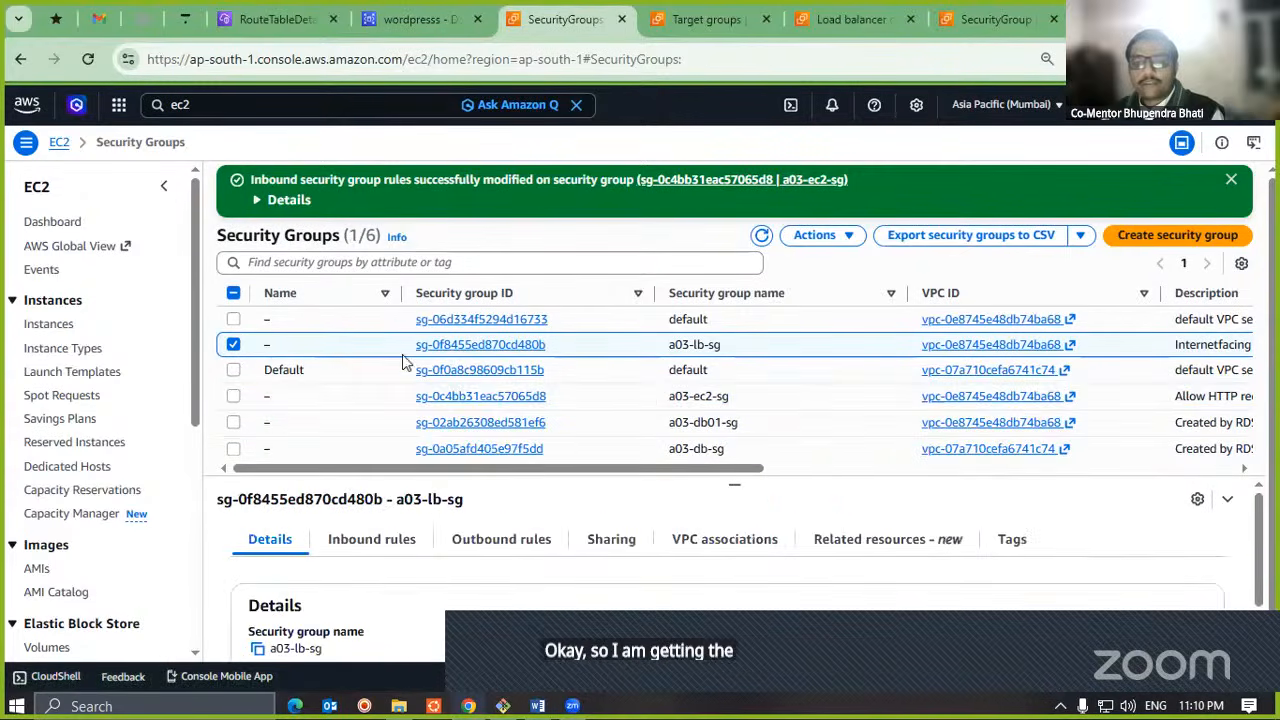
left_click(481, 347)
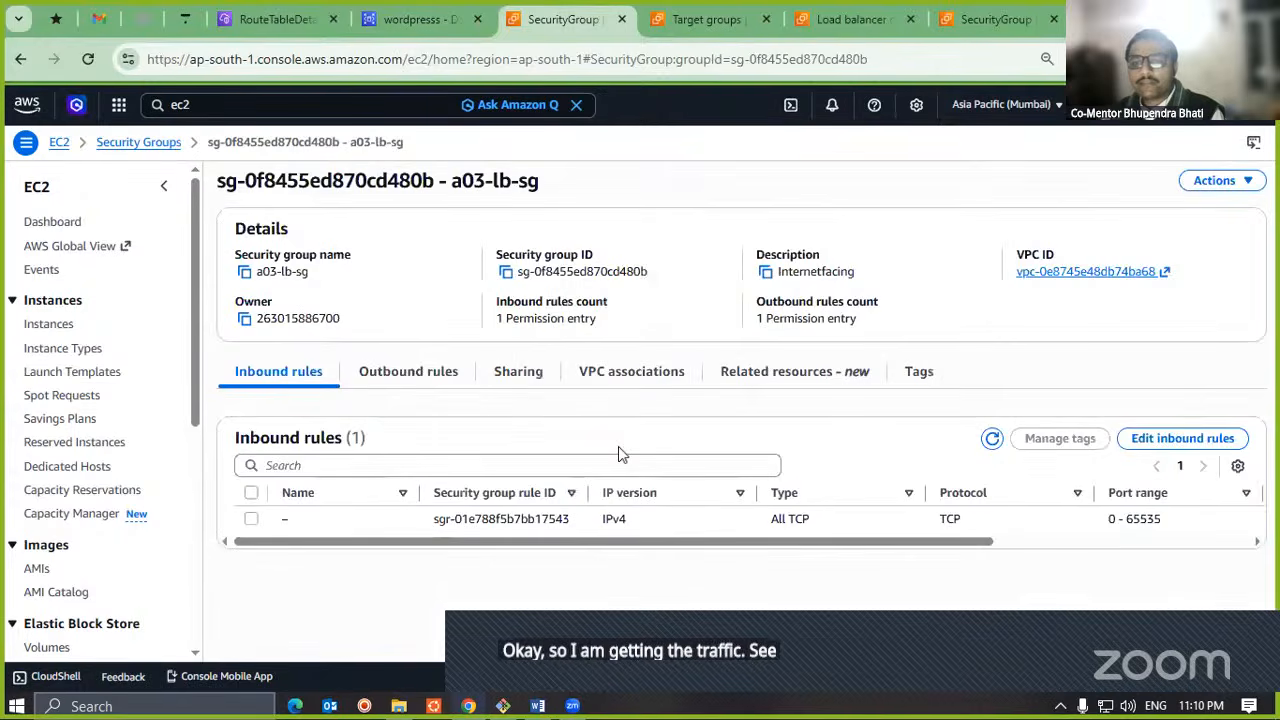
left_click_drag(588, 541, 844, 541)
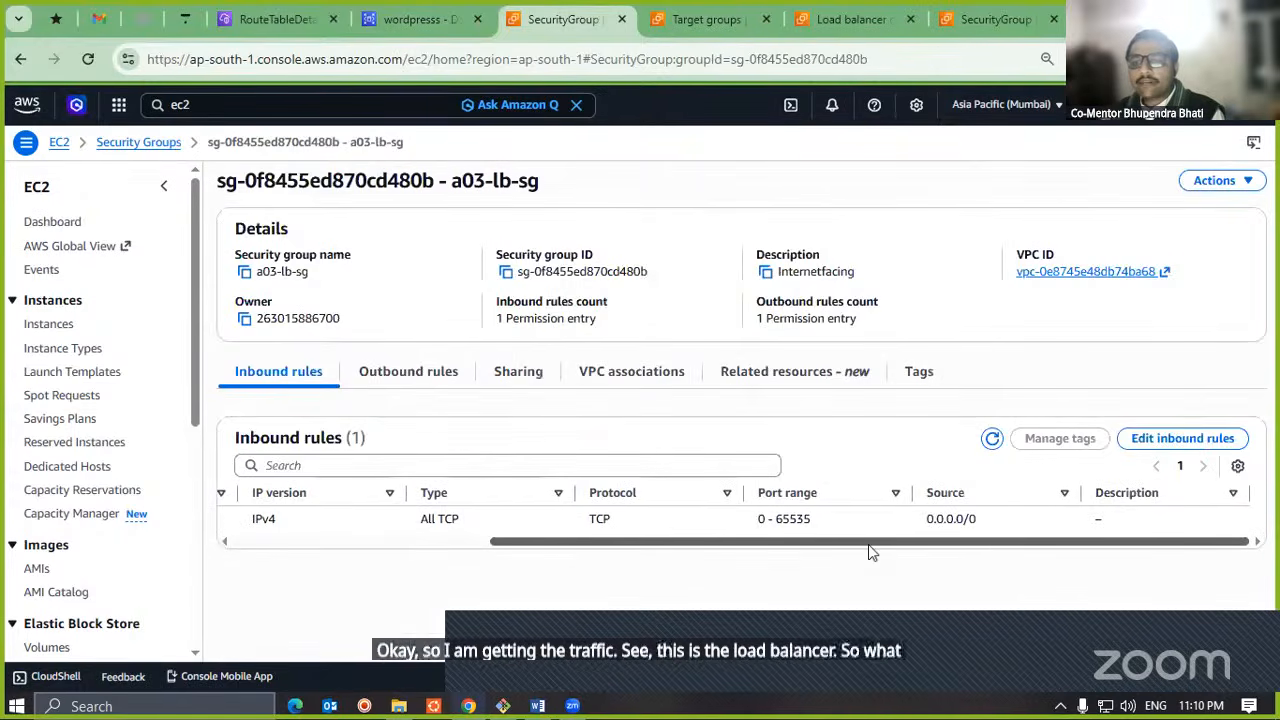
left_click_drag(755, 519, 828, 522)
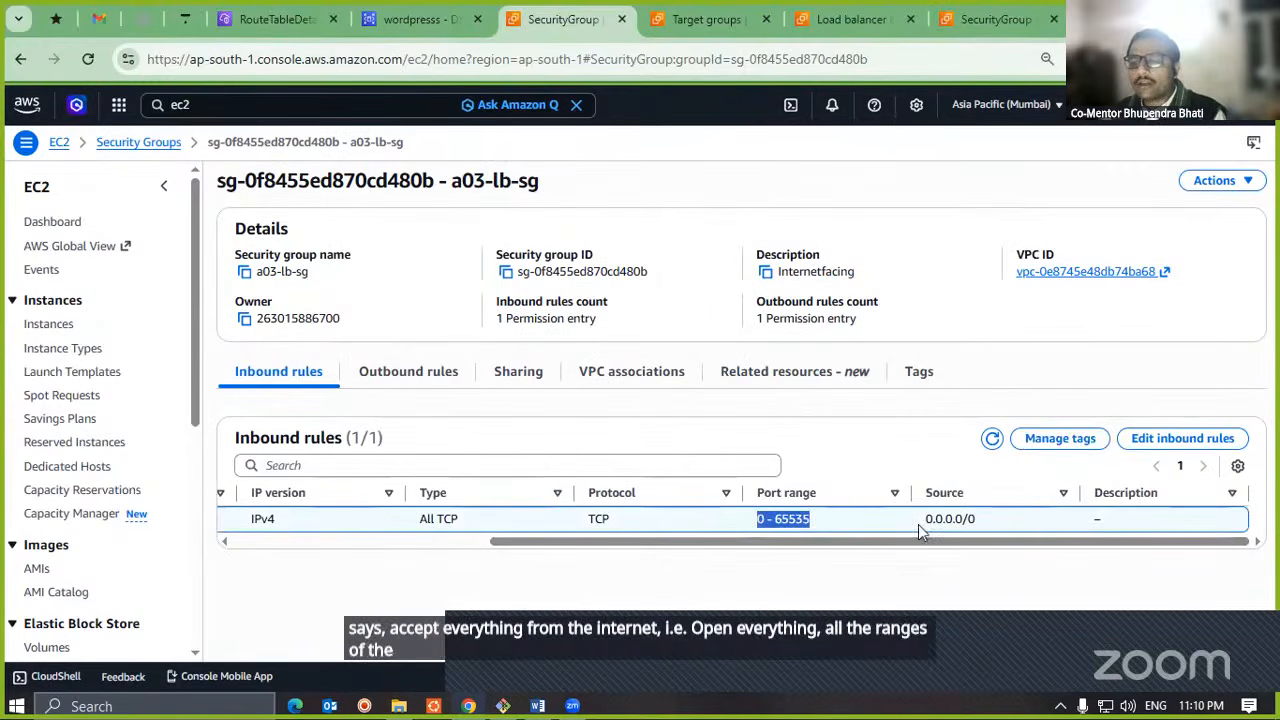
left_click_drag(923, 519, 1008, 522)
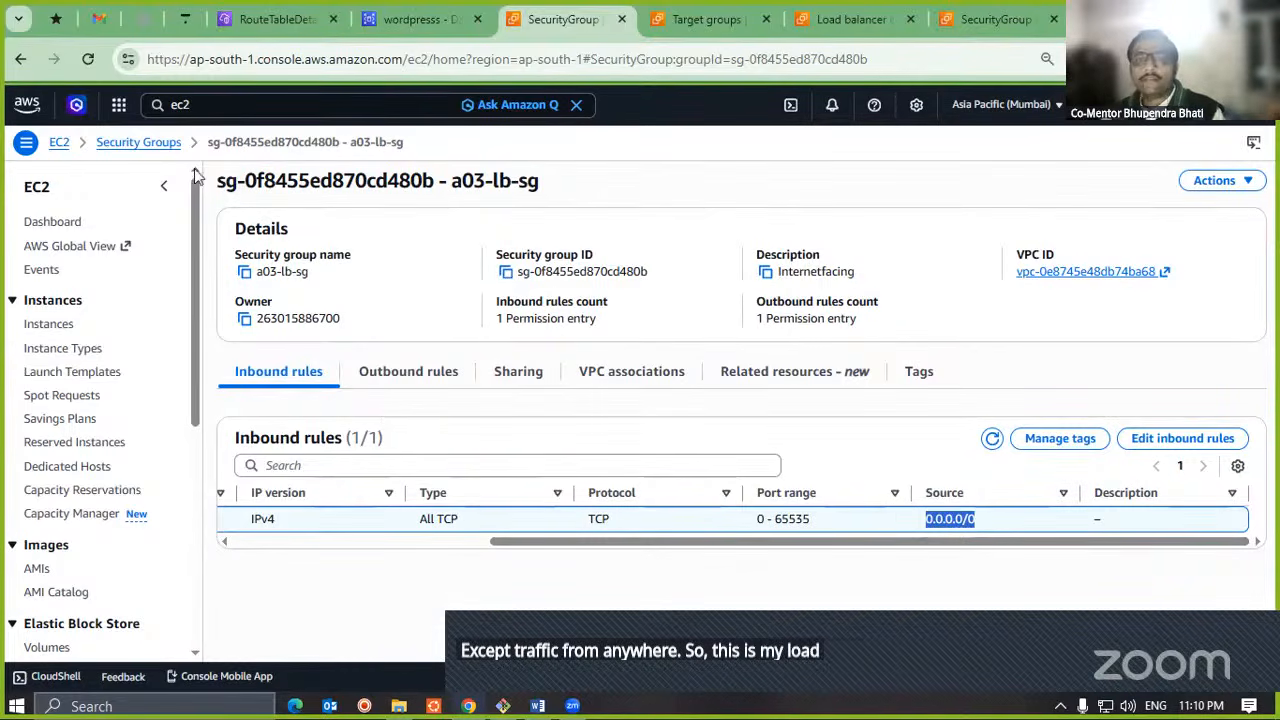
left_click(139, 143)
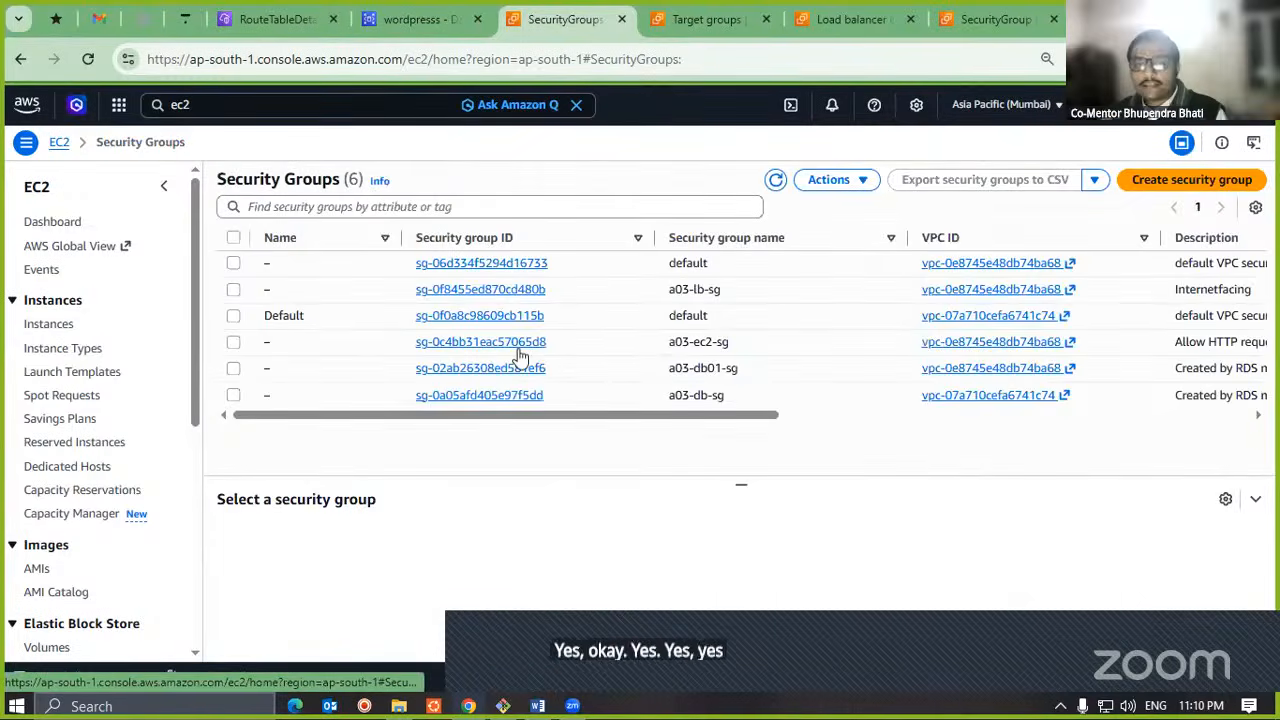
left_click(672, 20)
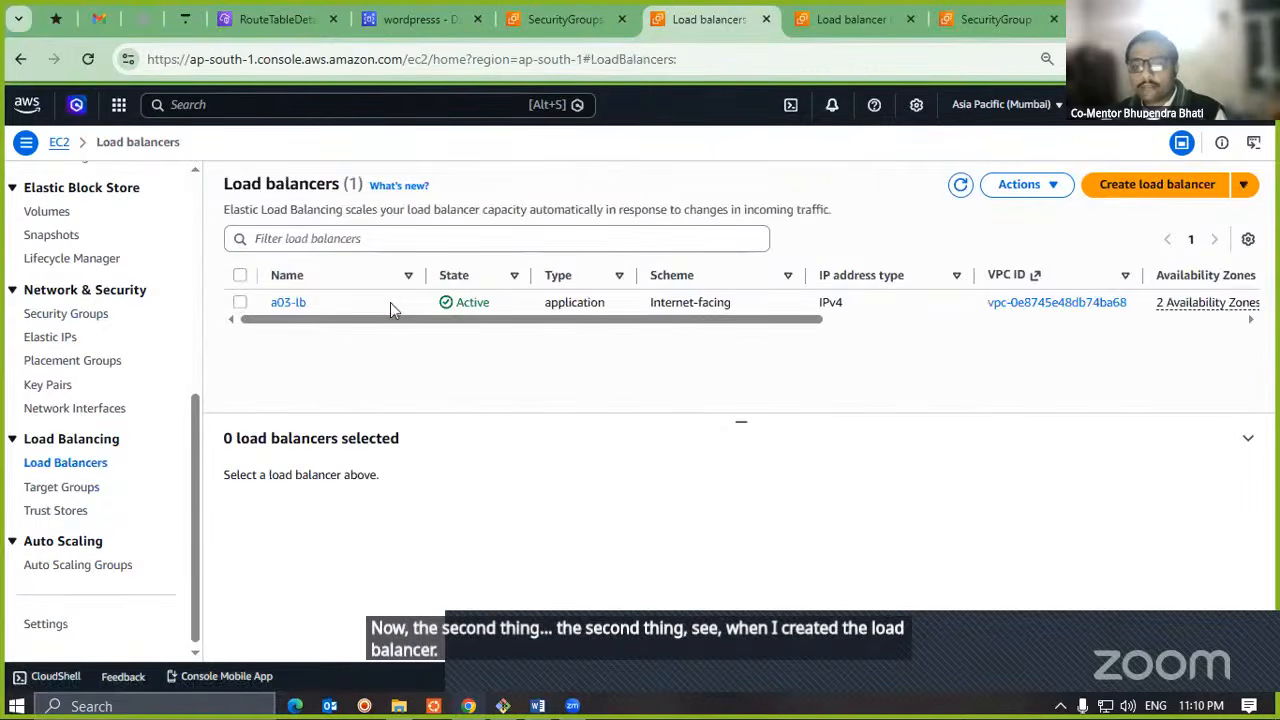
triple_click(660, 306)
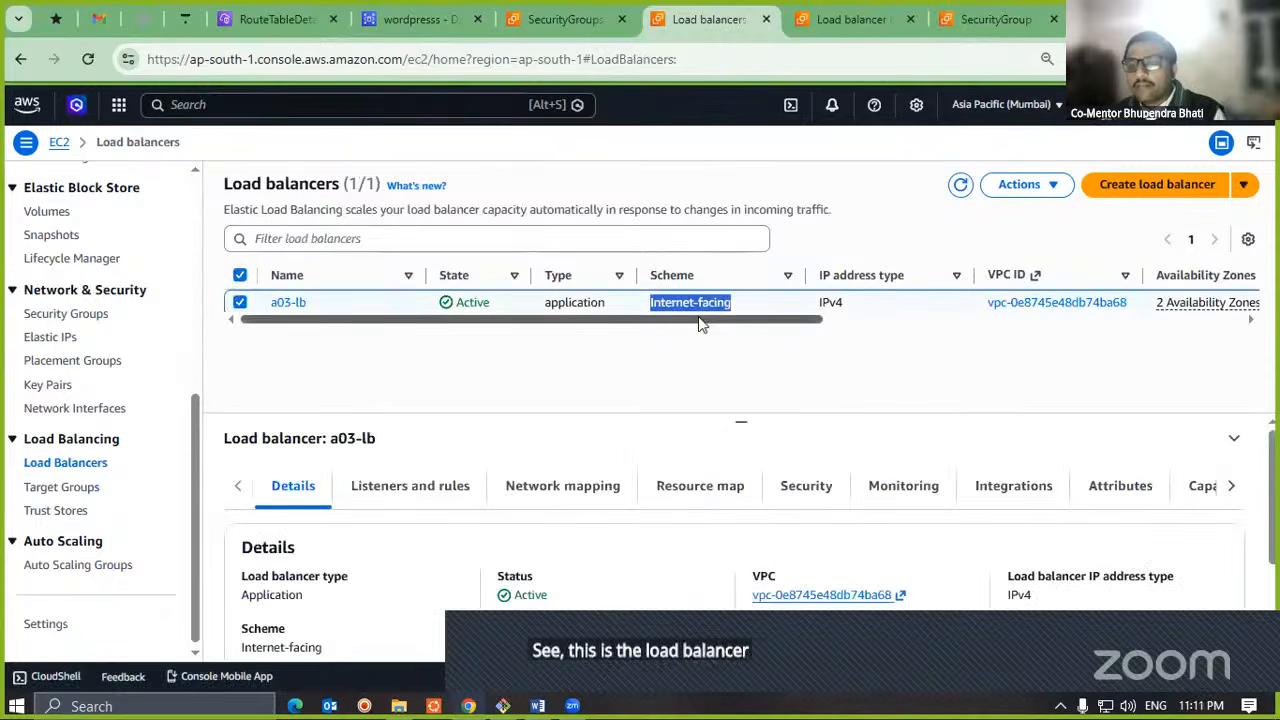
scroll(944, 492, "down", 1)
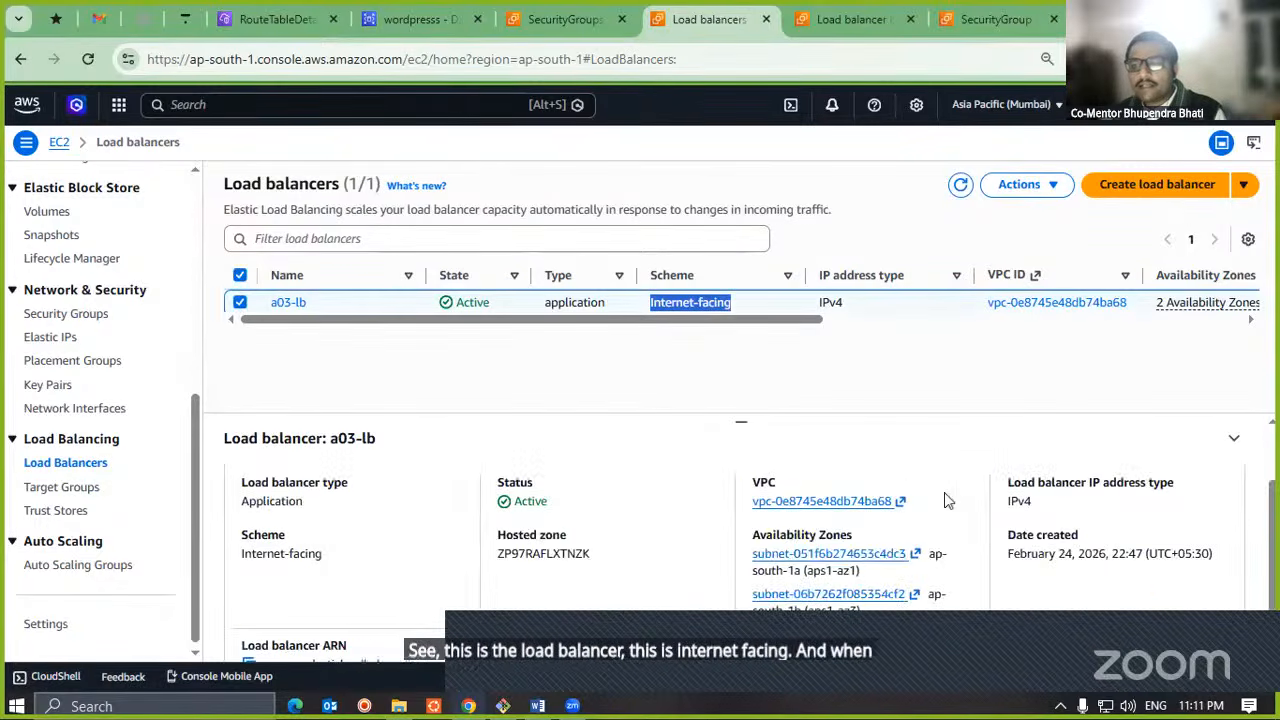
scroll(895, 505, "down", 1)
scroll(728, 497, "up", 2)
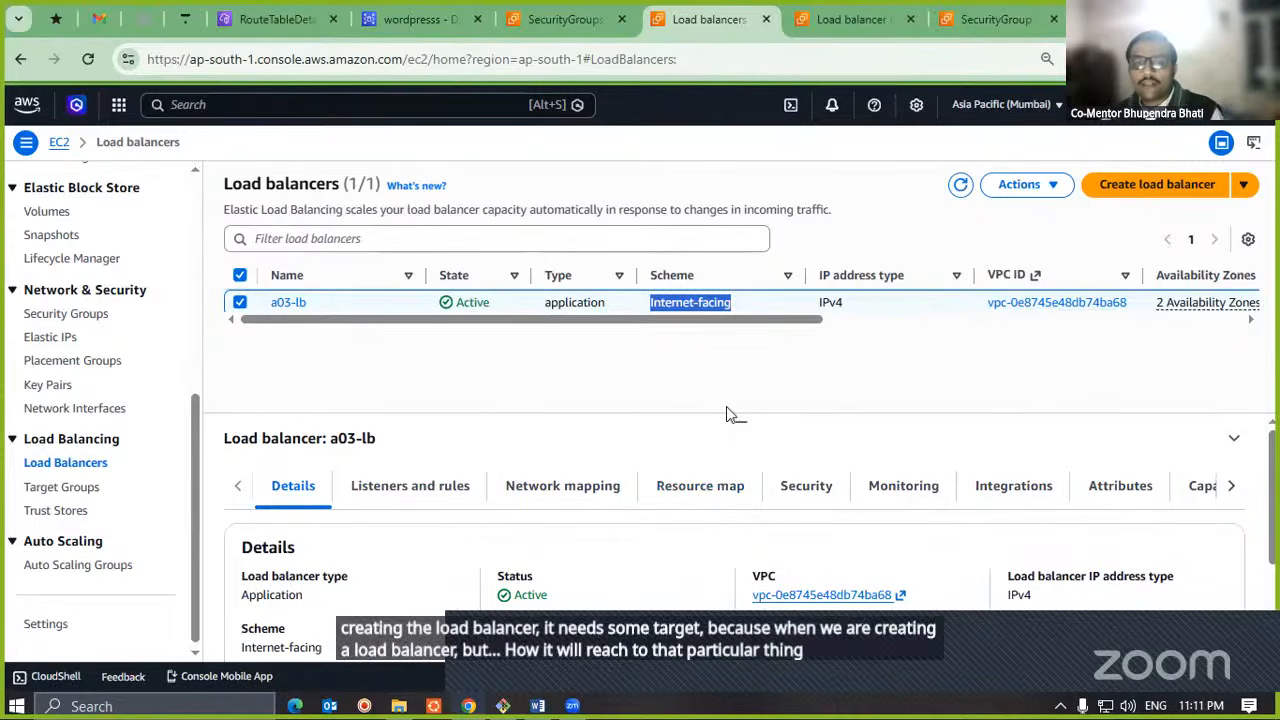
left_click(61, 487)
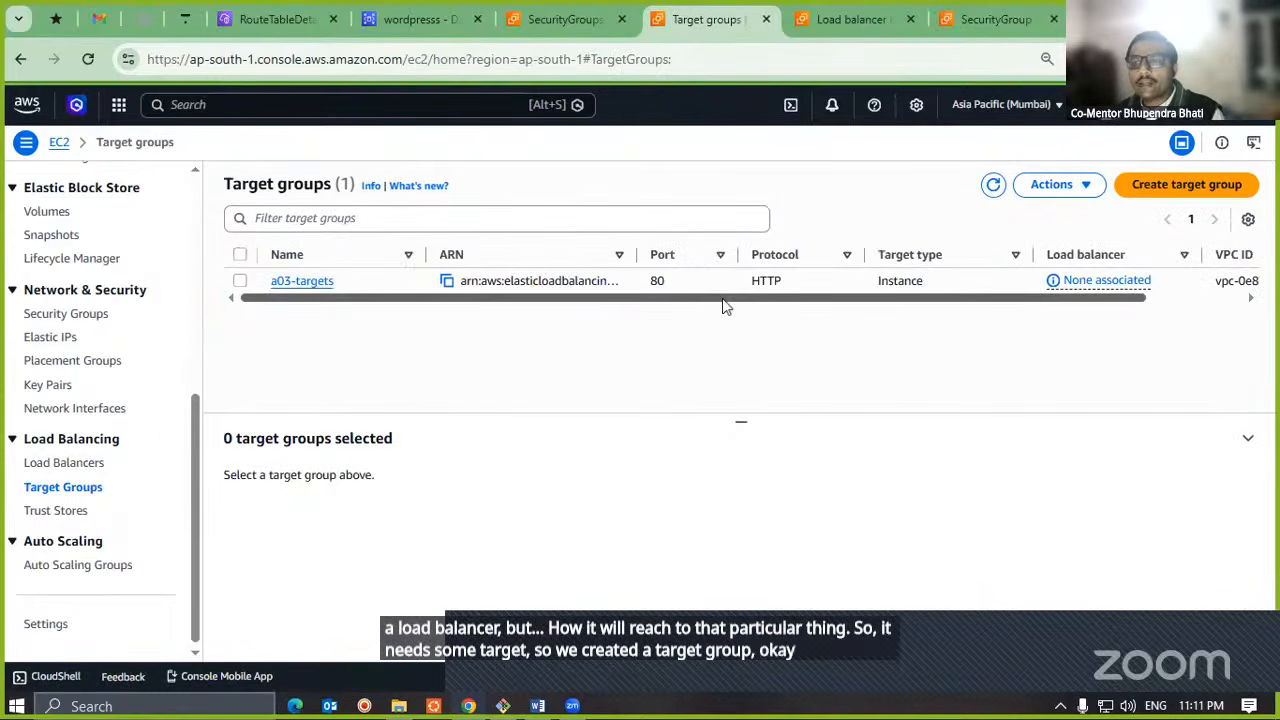
scroll(720, 303, "right", 2)
left_click_drag(868, 313, 715, 303)
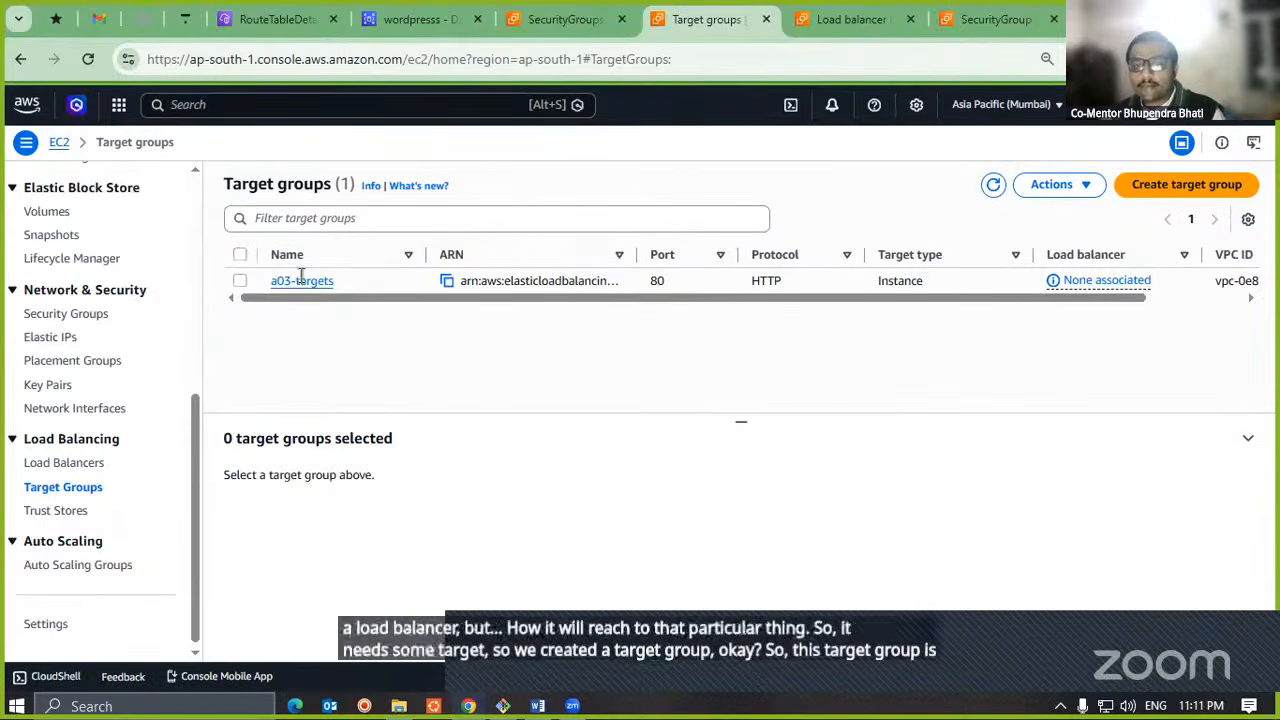
left_click(301, 280)
scroll(522, 422, "down", 1)
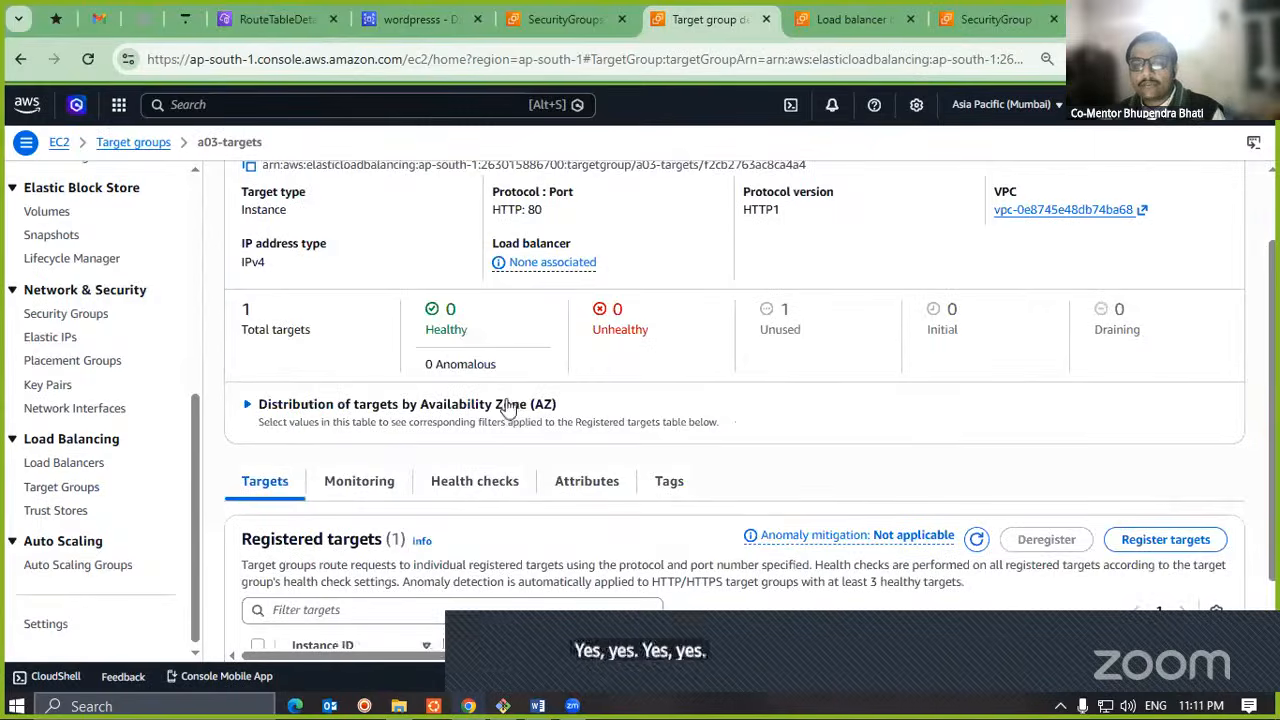
scroll(503, 406, "down", 1)
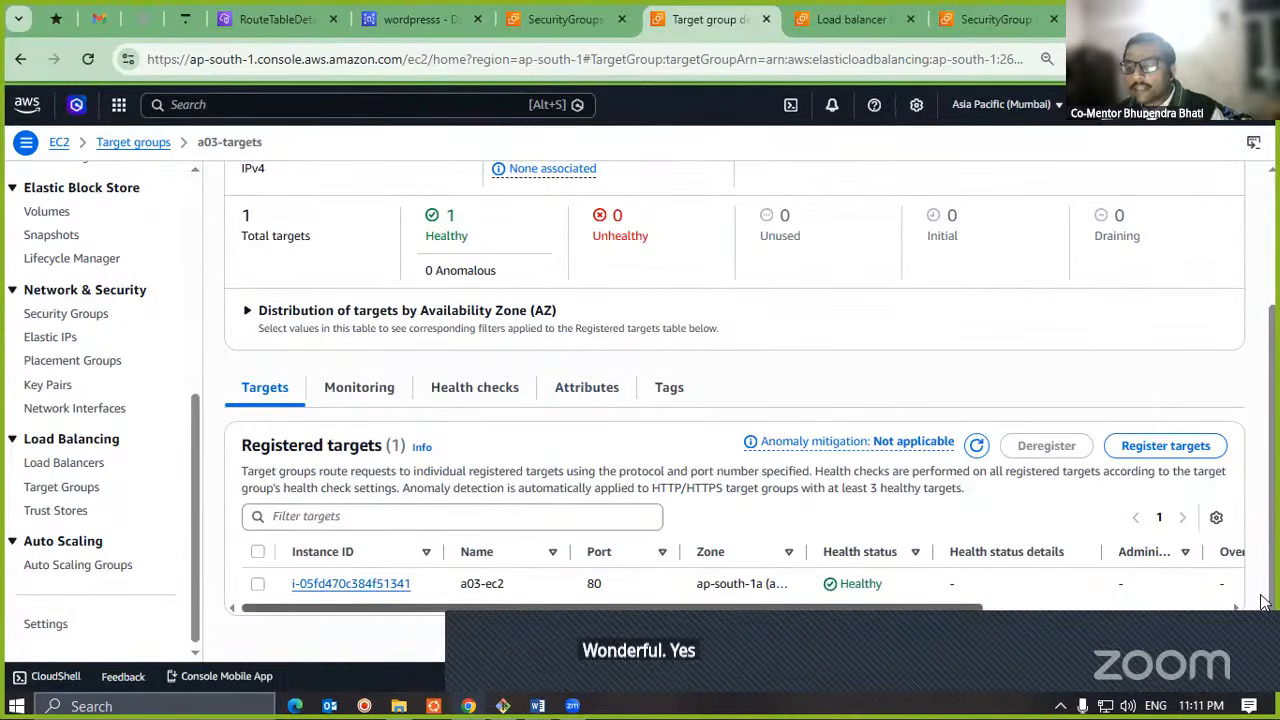
left_click(555, 30)
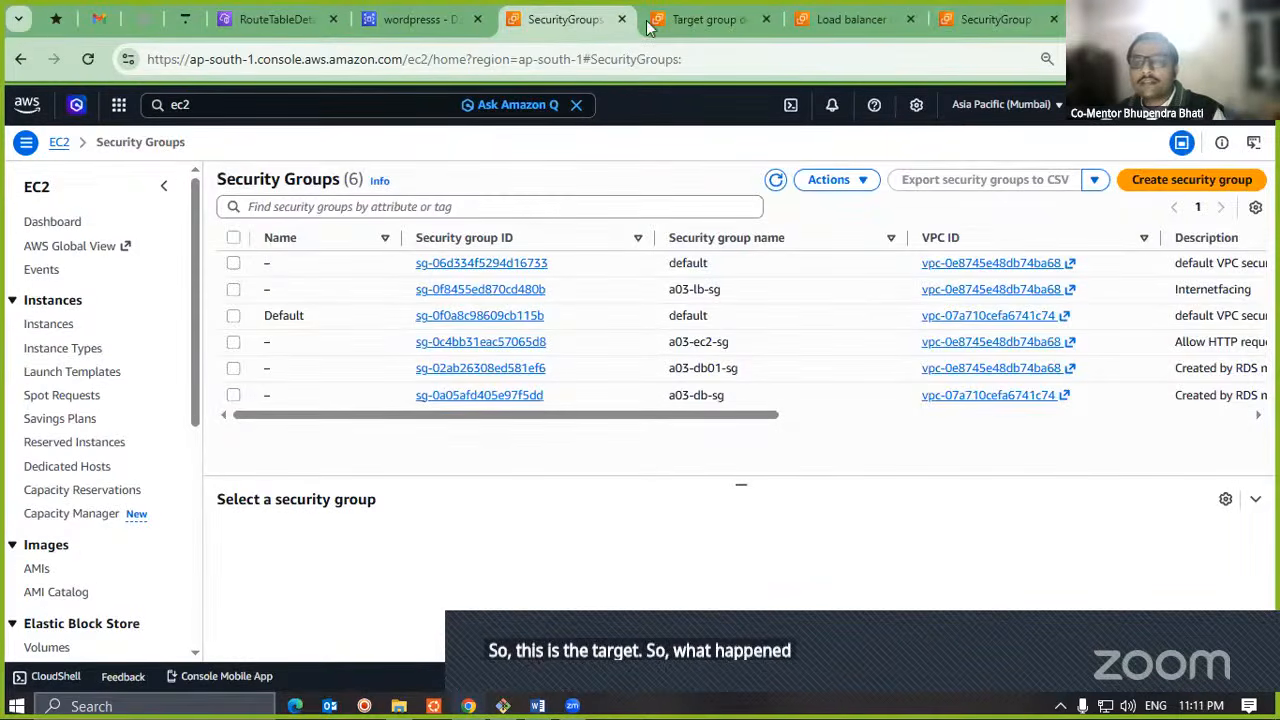
Open a03-ec2-sg's inbound rules editor and select the last rule's row.
left_click(840, 22)
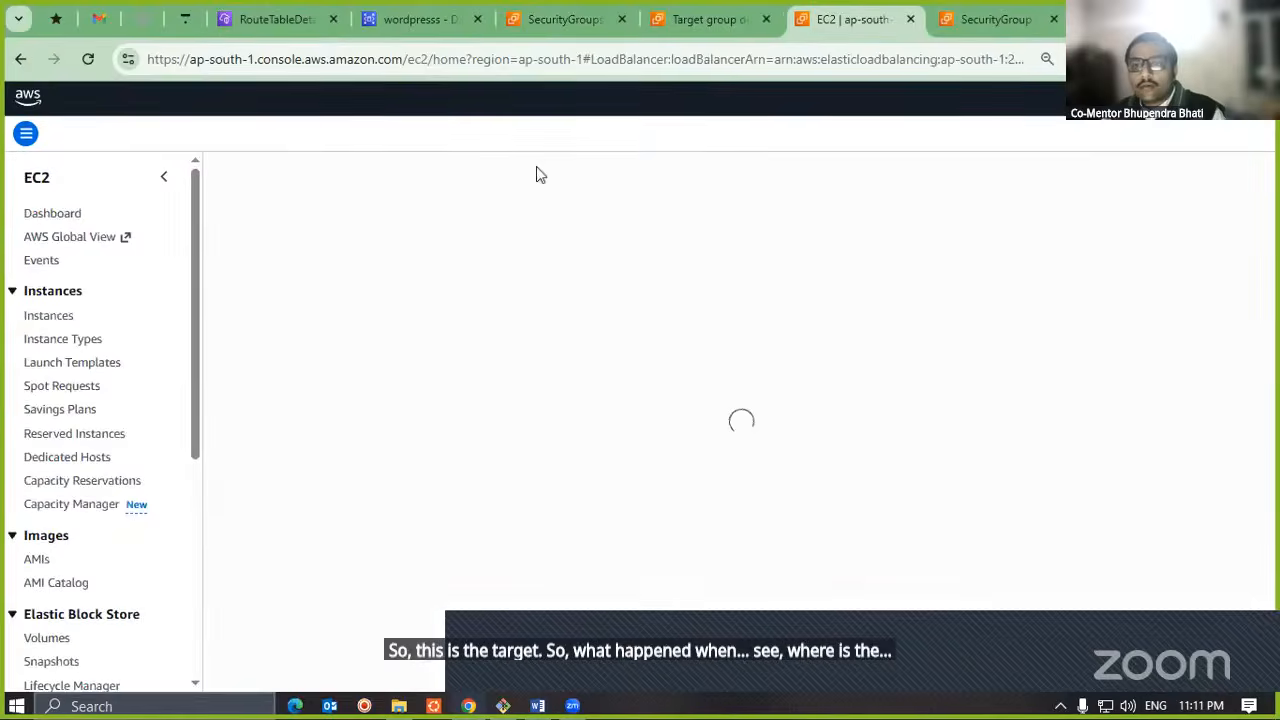
left_click(564, 20)
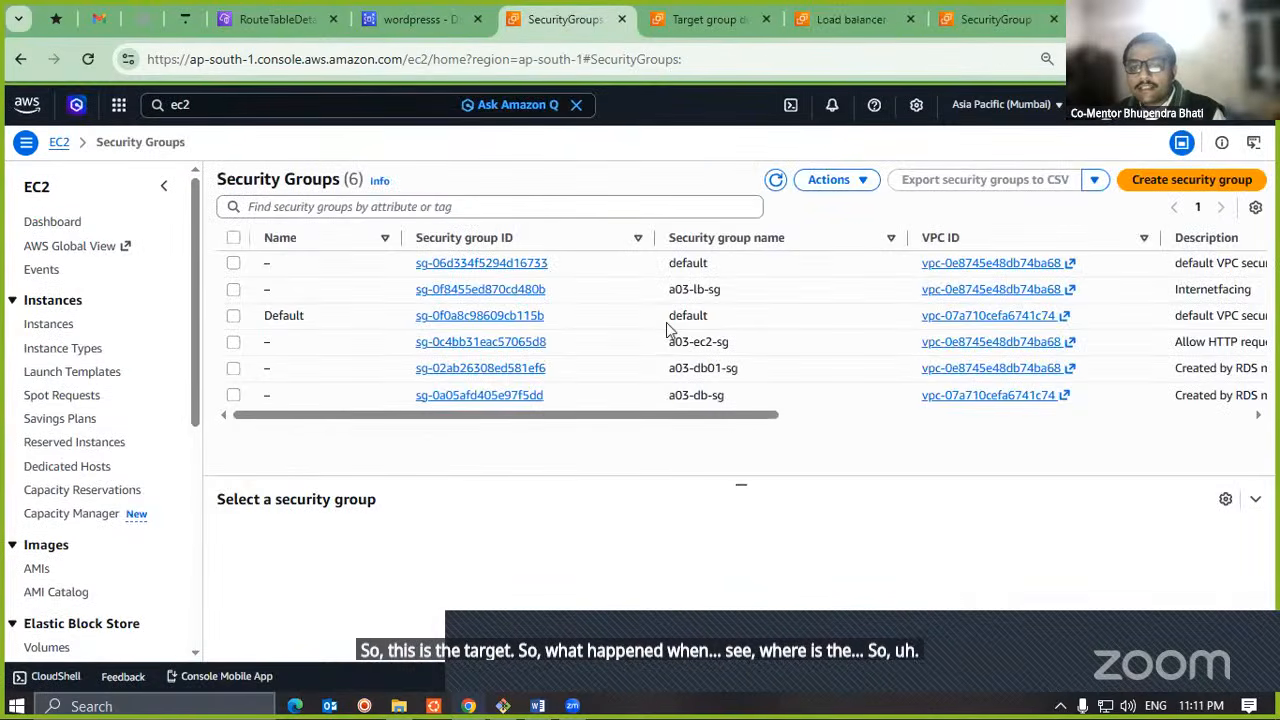
left_click(514, 345)
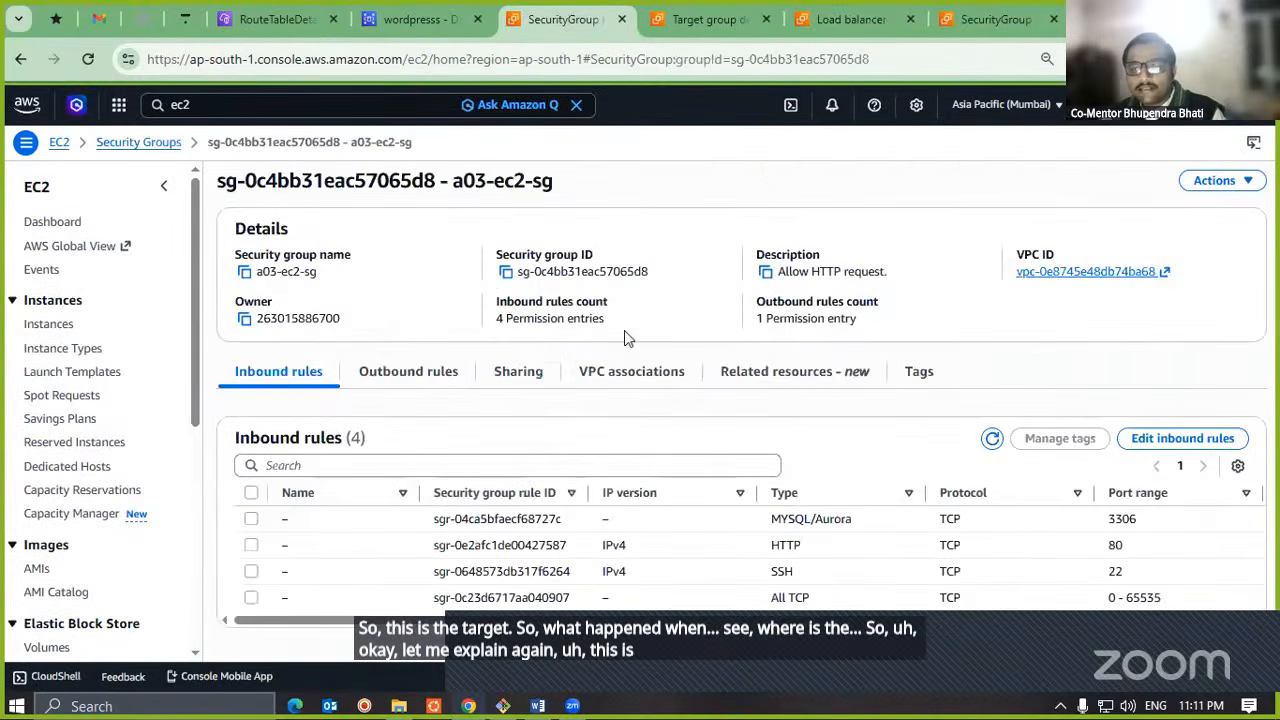
left_click(1183, 443)
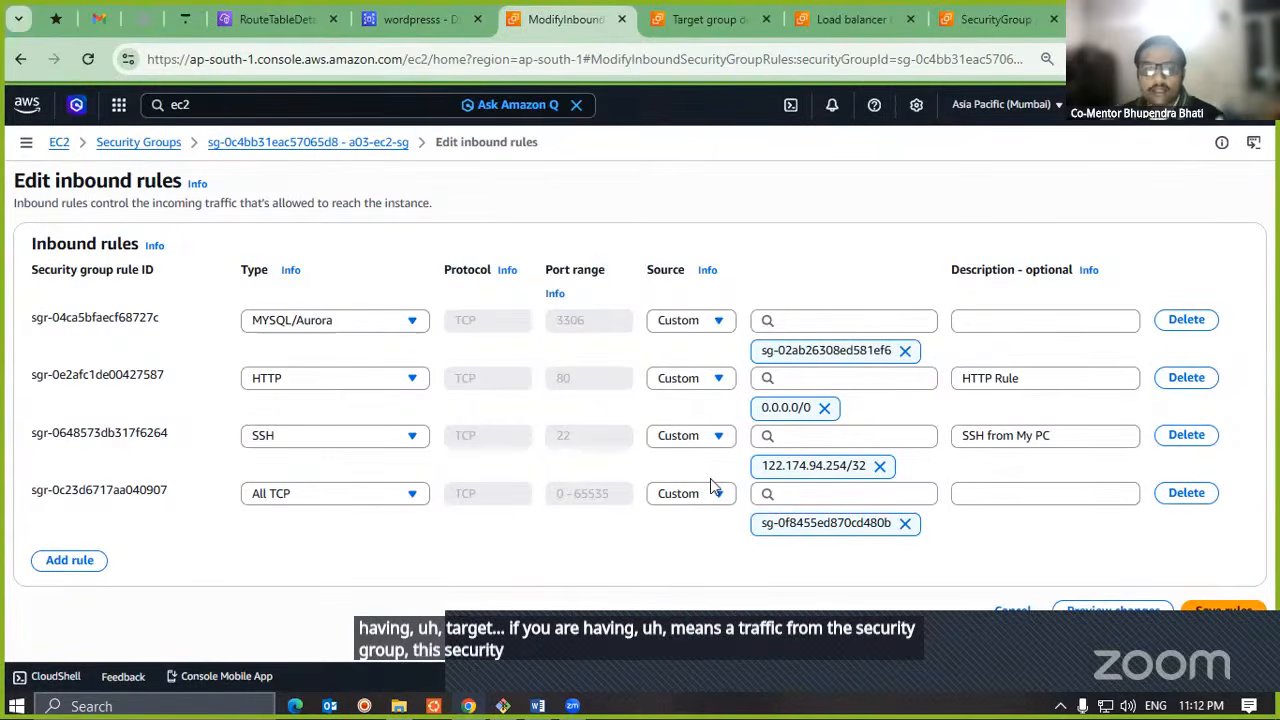
left_click_drag(36, 490, 1148, 513)
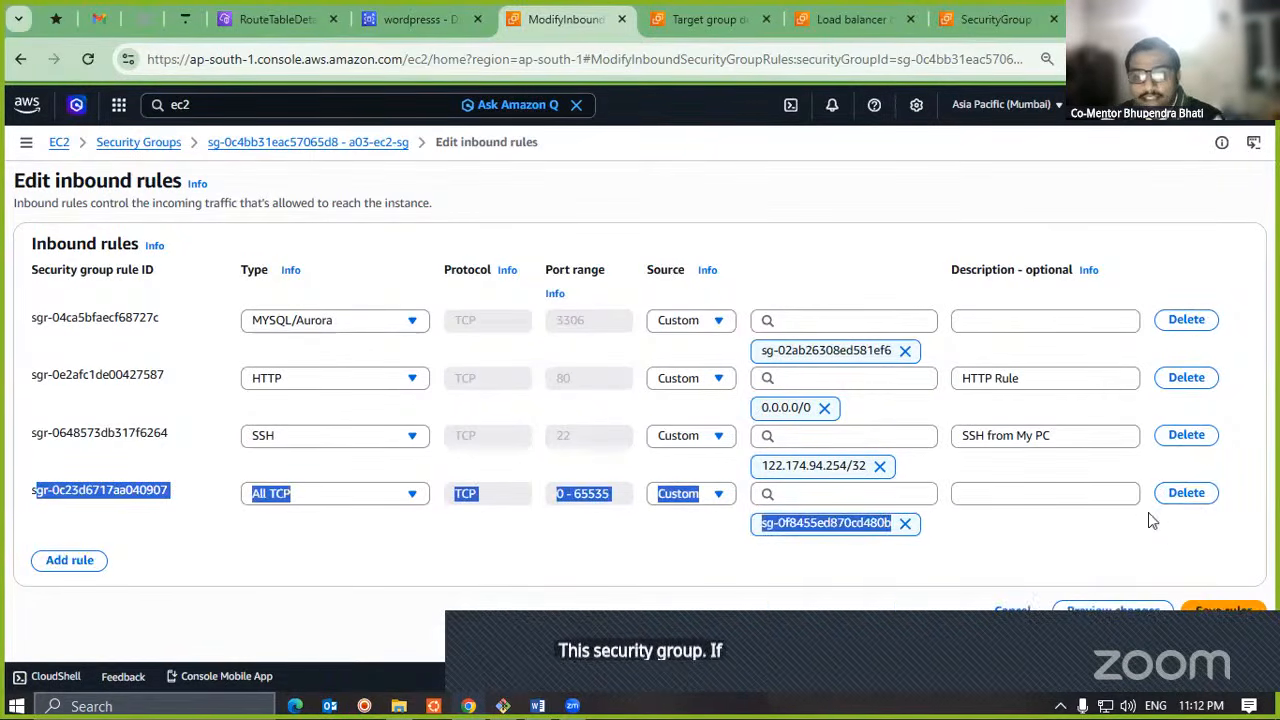
Copy the a03-lb load balancer's DNS name and open an Incognito window.
left_click(846, 12)
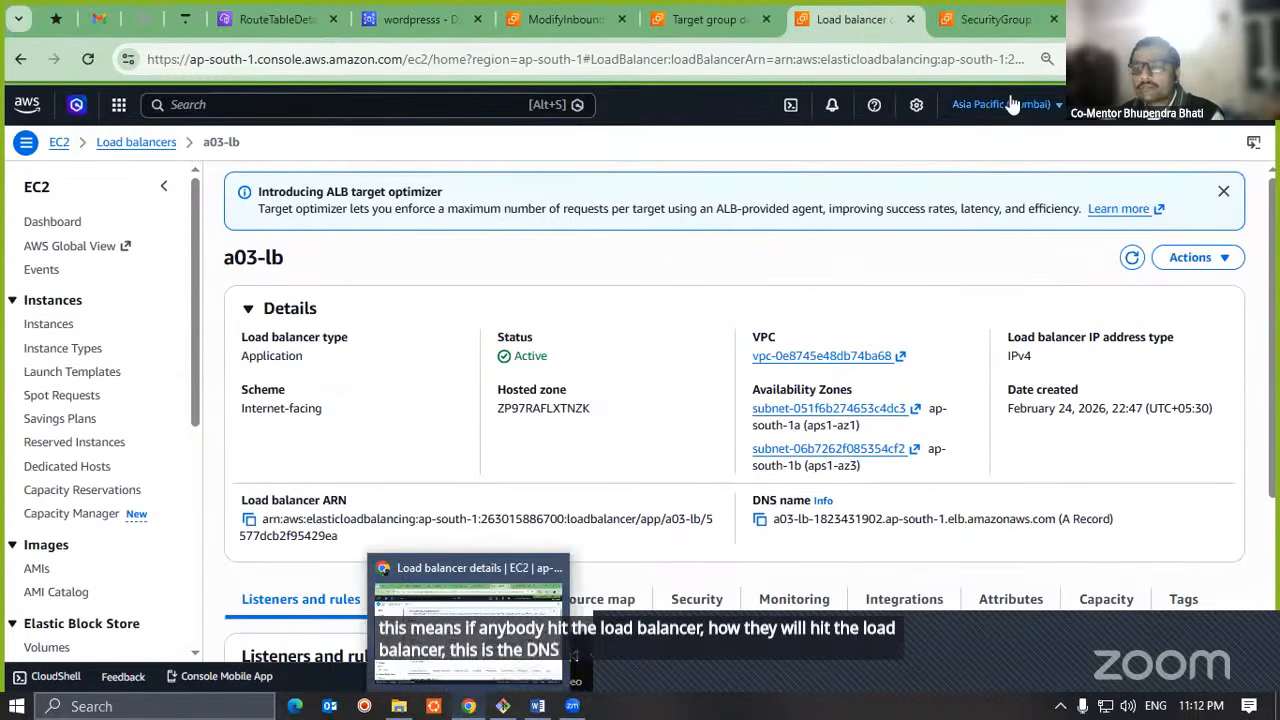
left_click(760, 519)
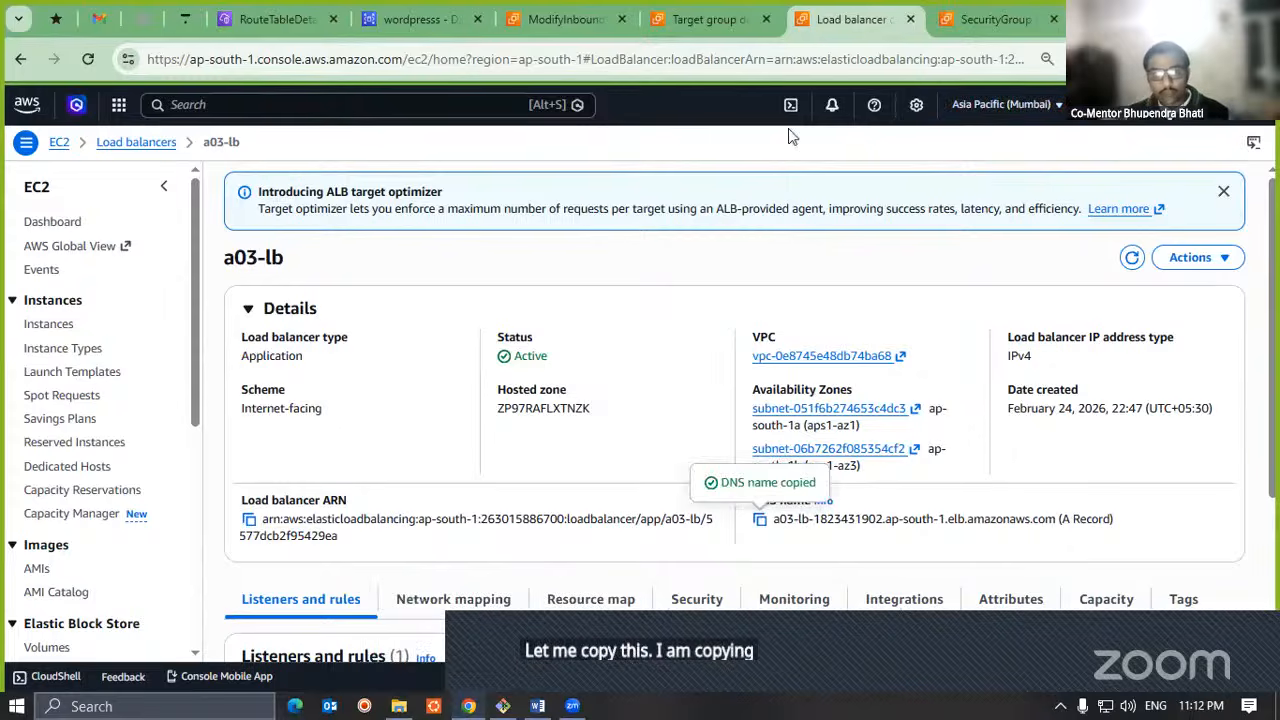
key("ctrl+shift+n")
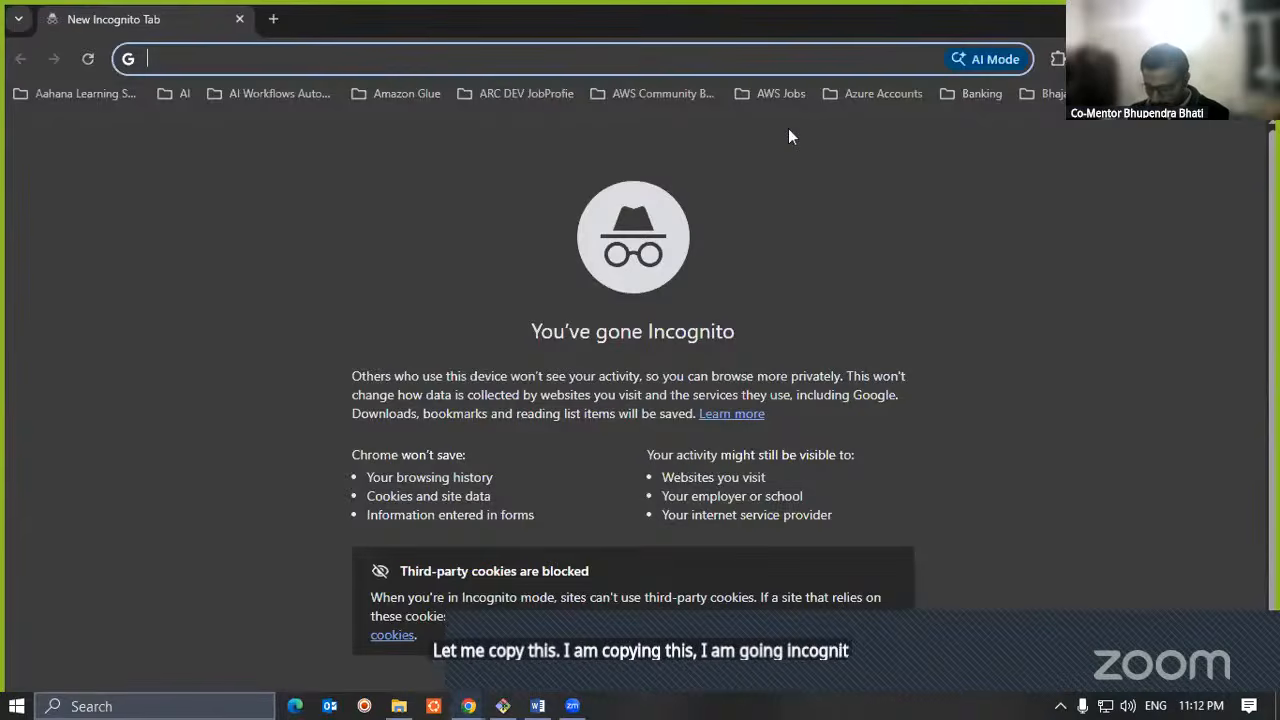
type("http://")
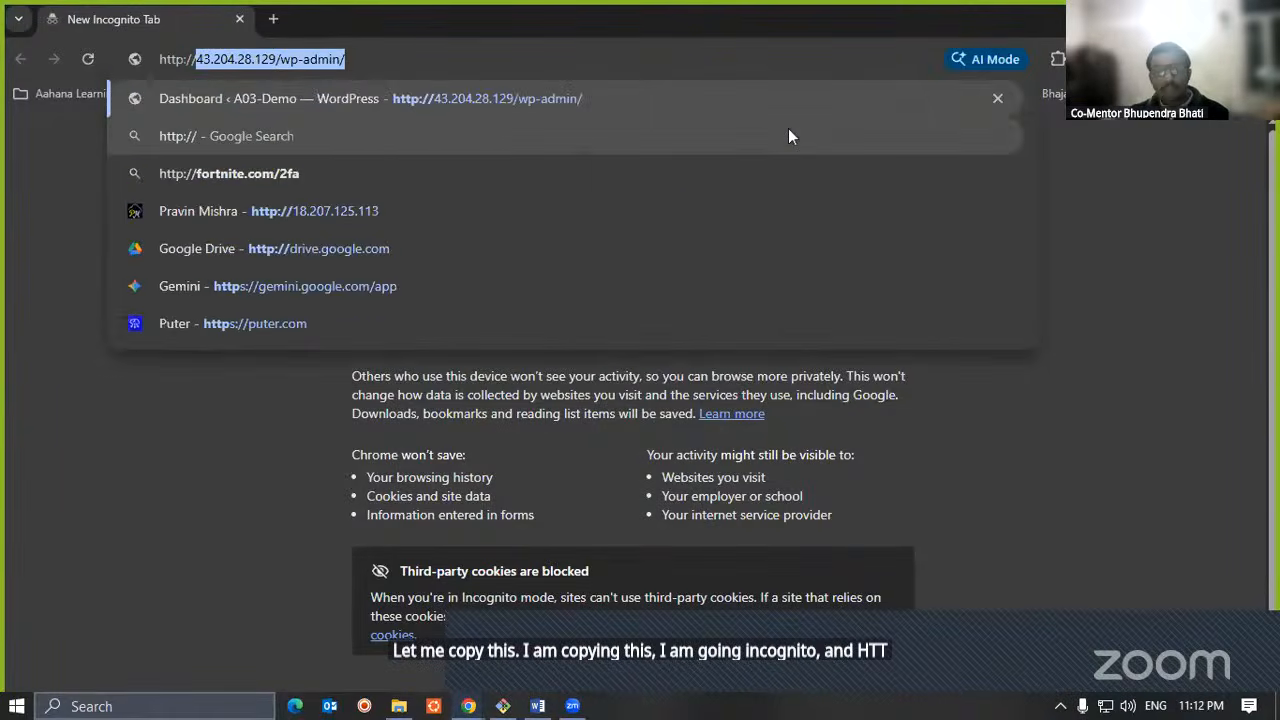
key("ctrl+v")
key("Return")
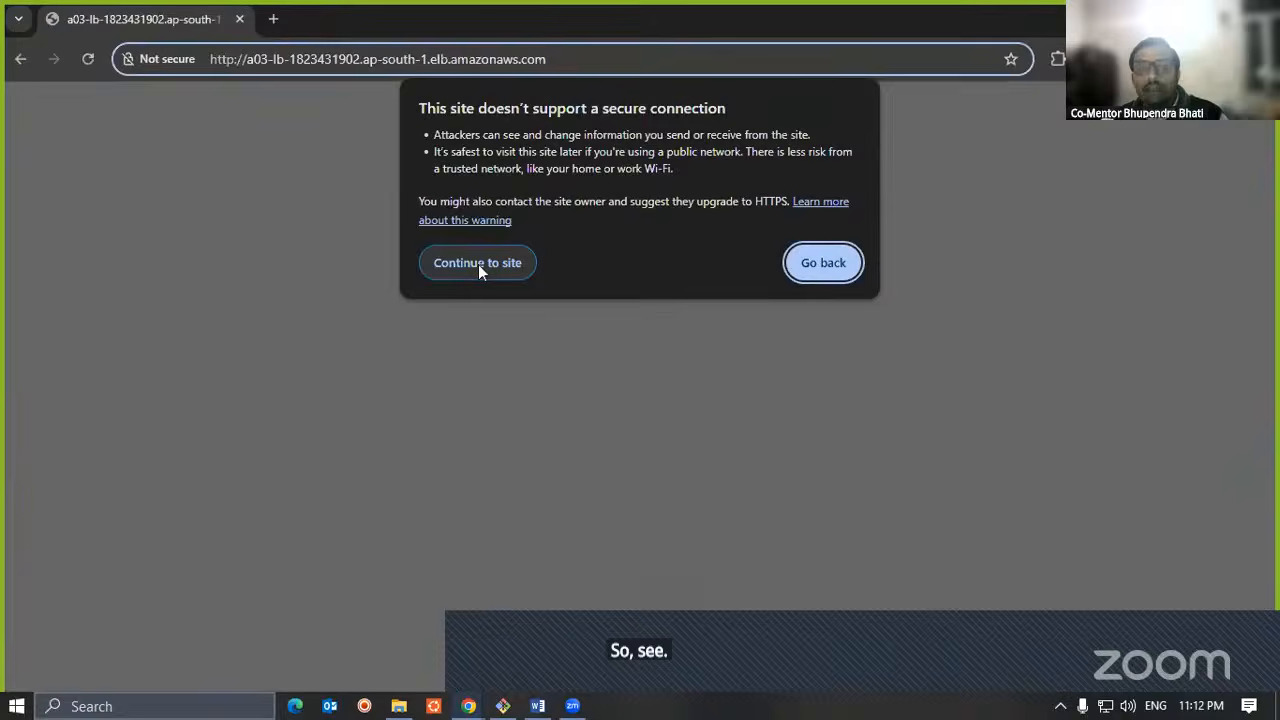
left_click(478, 264)
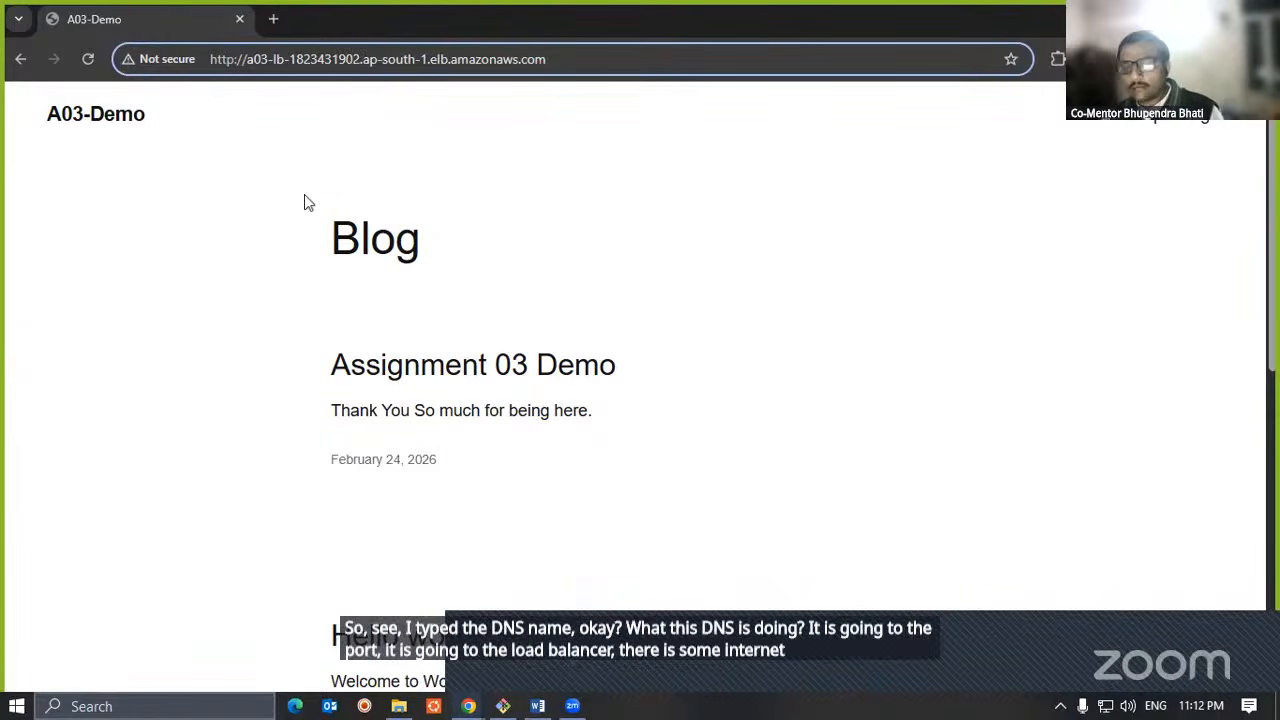
Check the console window, then return to the blog and select its load-balancer address.
mouse_move(468, 706)
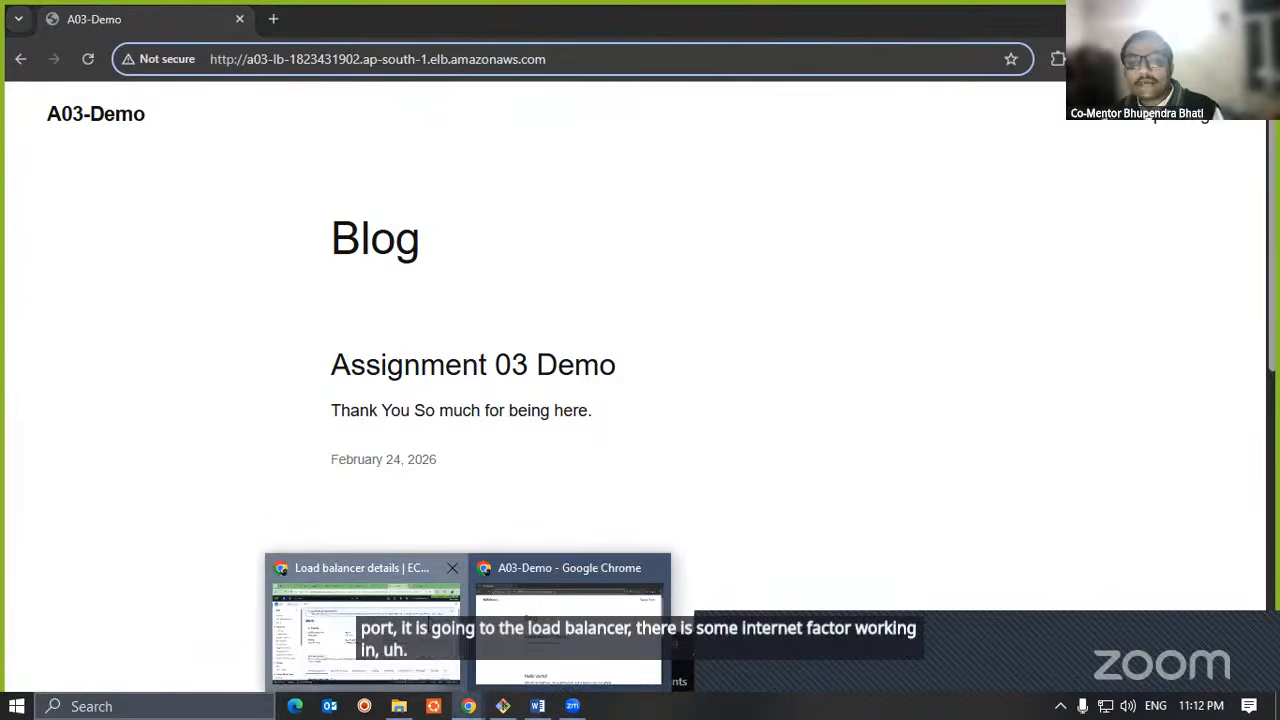
left_click(494, 576)
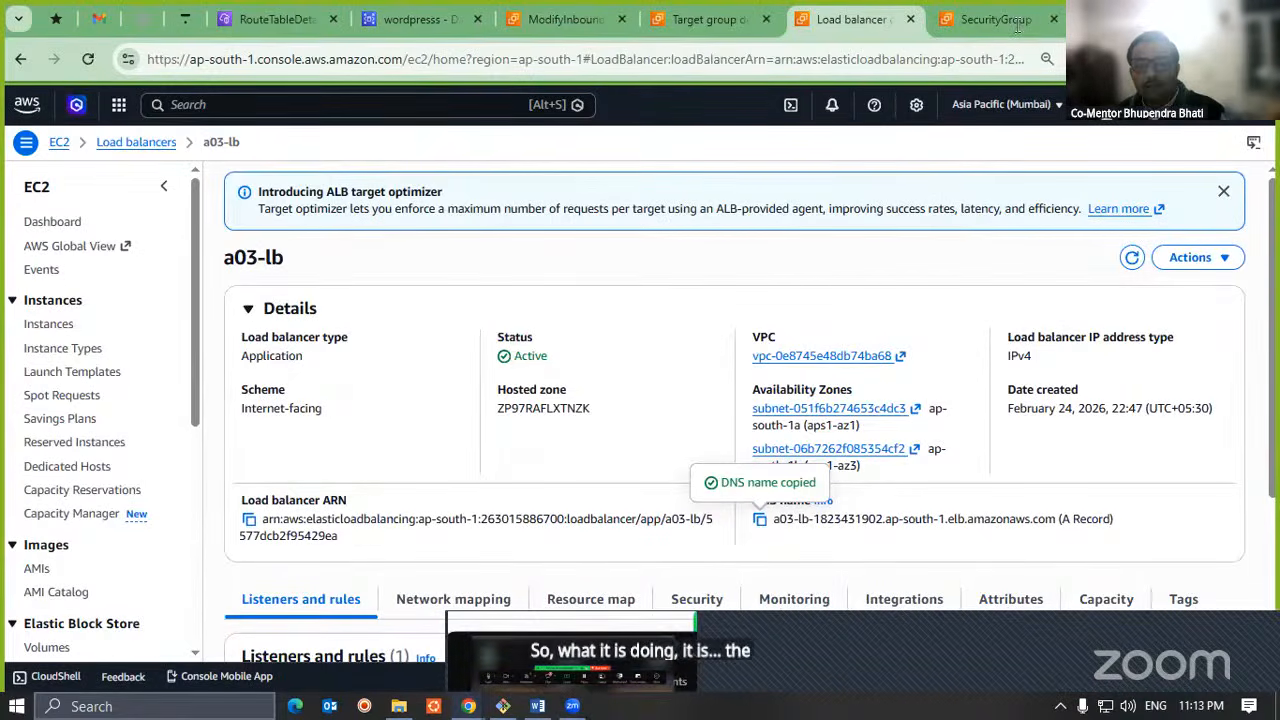
left_click(478, 706)
mouse_move(482, 708)
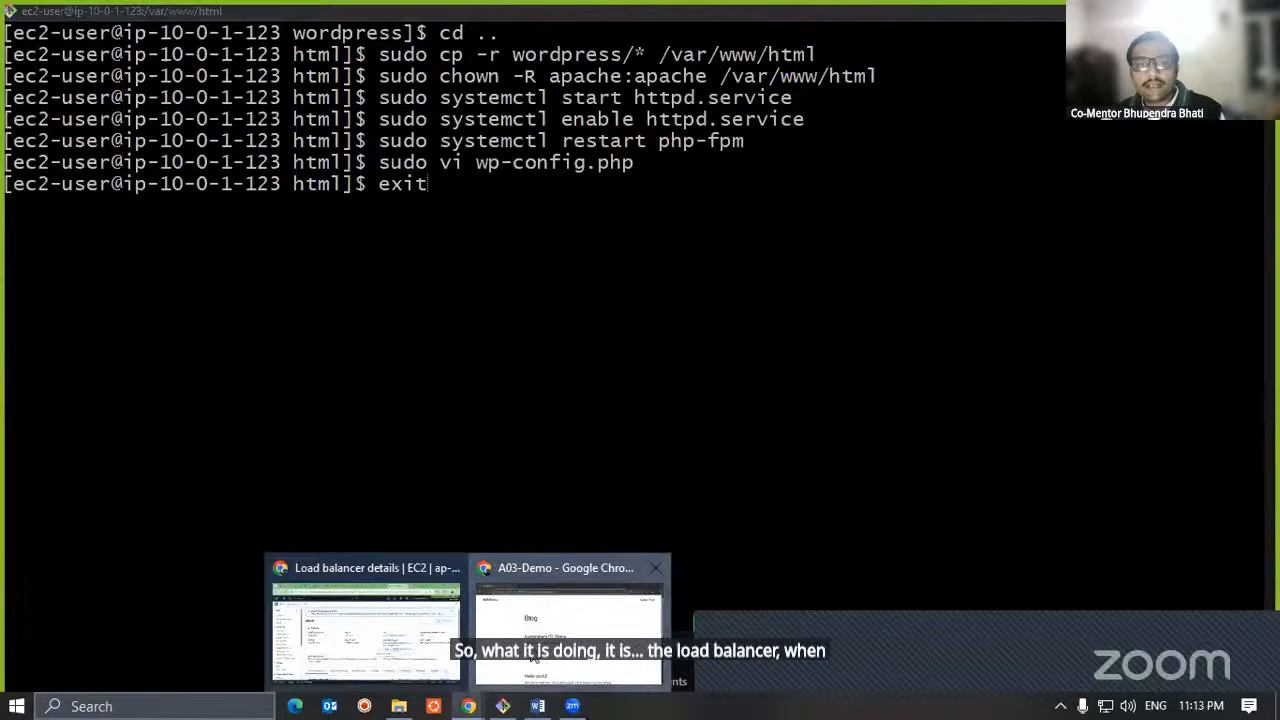
left_click(571, 620)
left_click(595, 59)
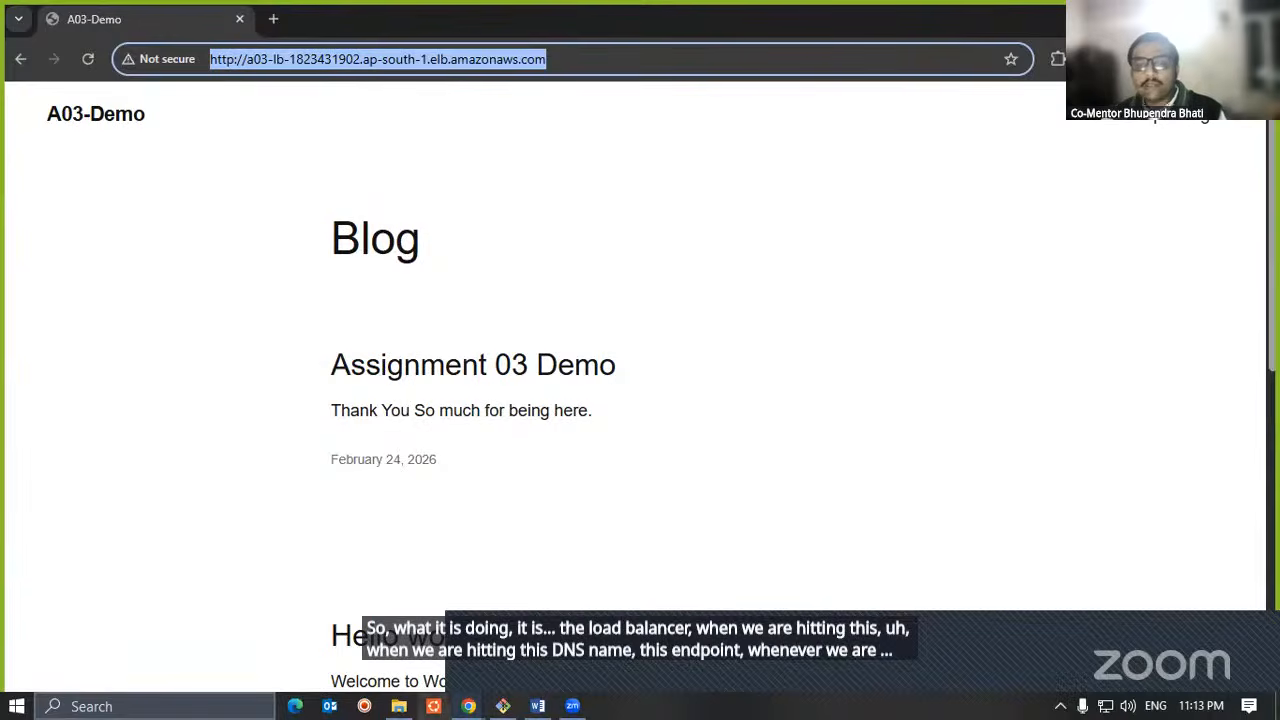
Switch to the console window and view the a03-rt route table's routes.
mouse_move(468, 706)
left_click(363, 634)
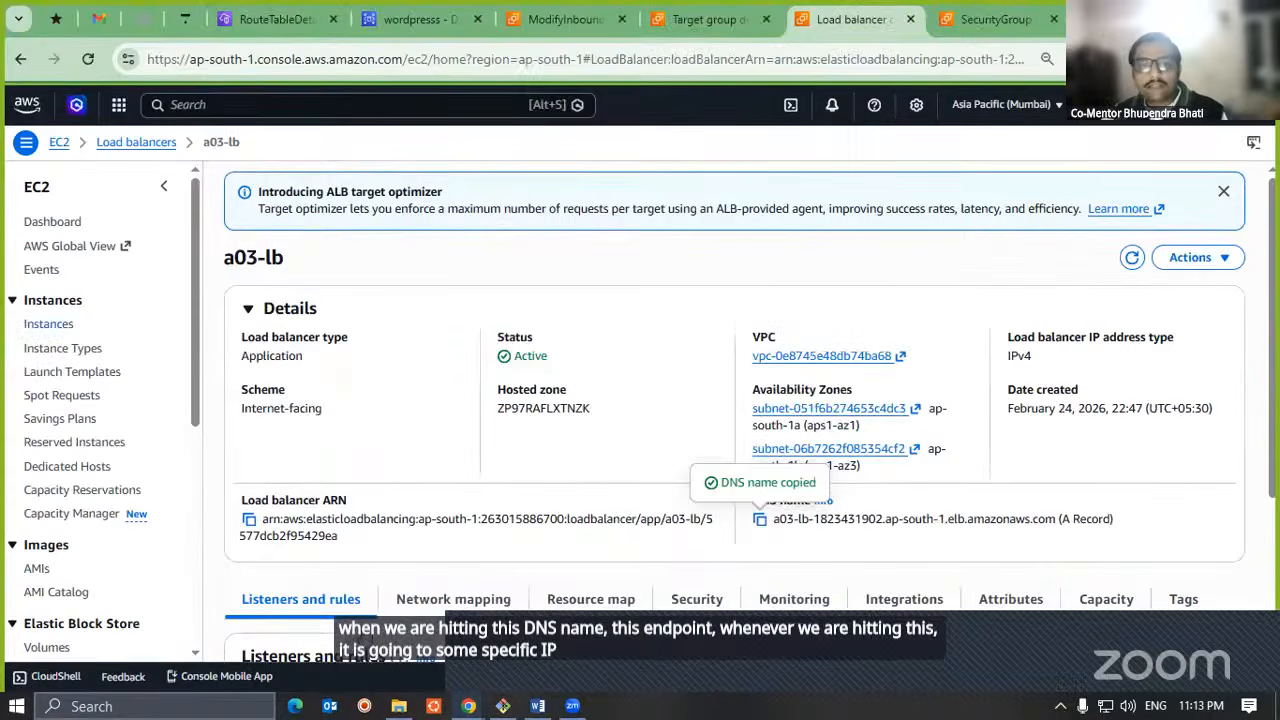
left_click(266, 20)
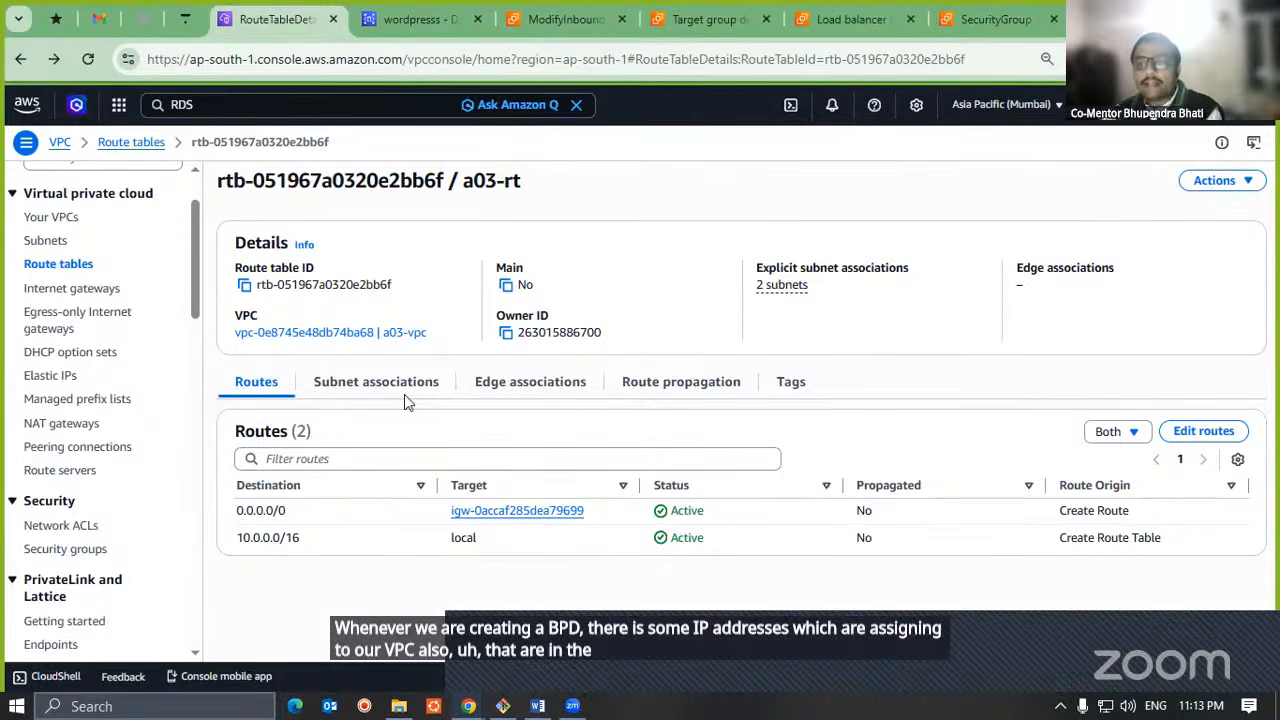
Check a03-lb-sg and a03-targets' registered target, then reopen a03-ec2-sg's inbound rule editor.
left_click(980, 16)
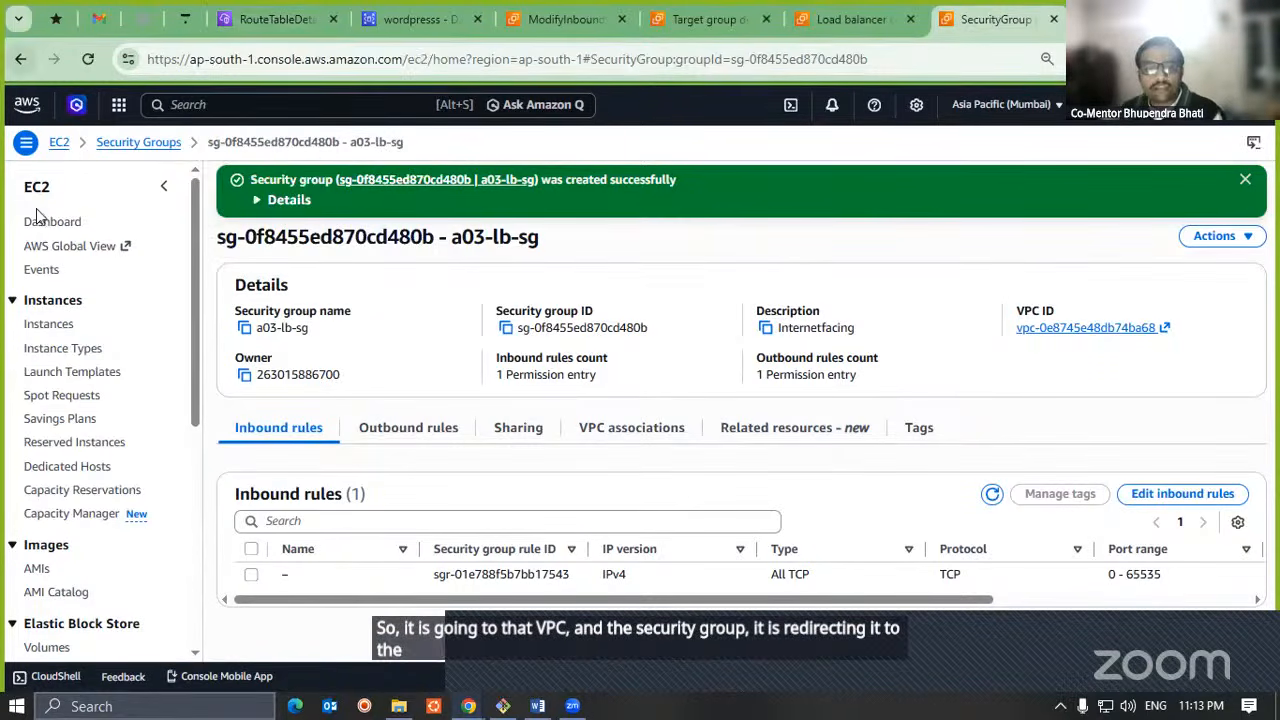
left_click(705, 19)
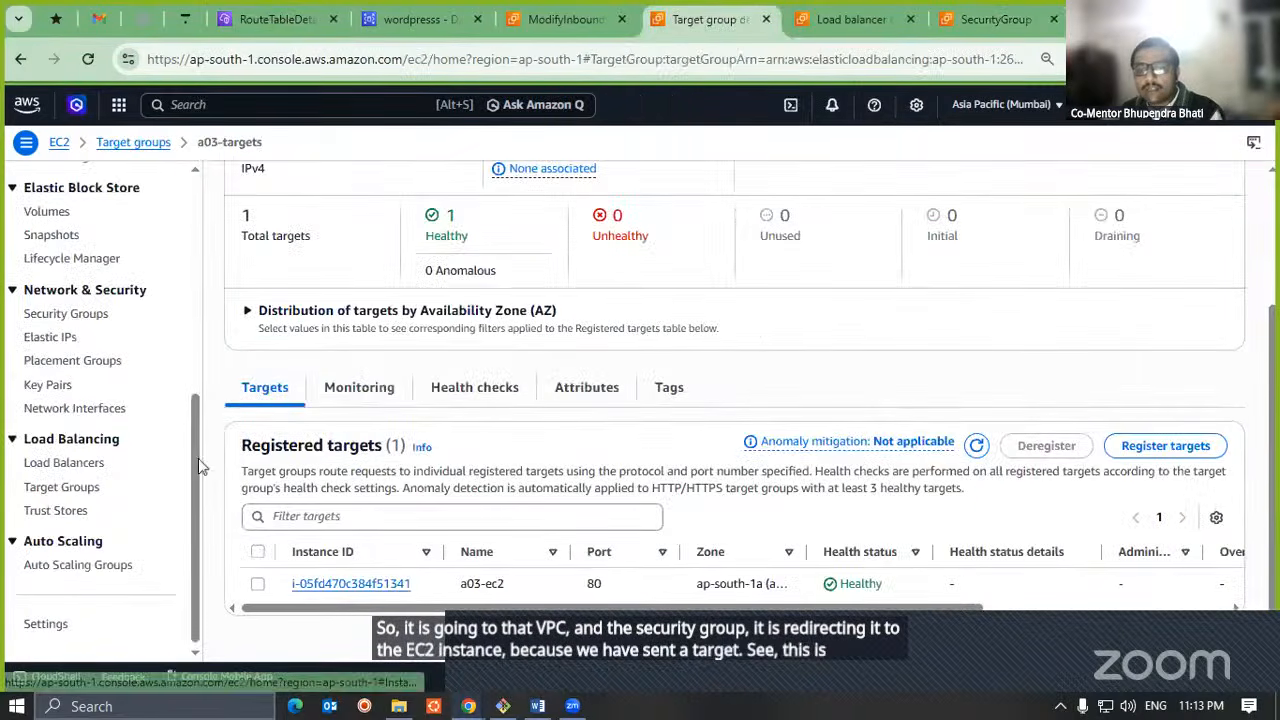
scroll(403, 211, "up", 2)
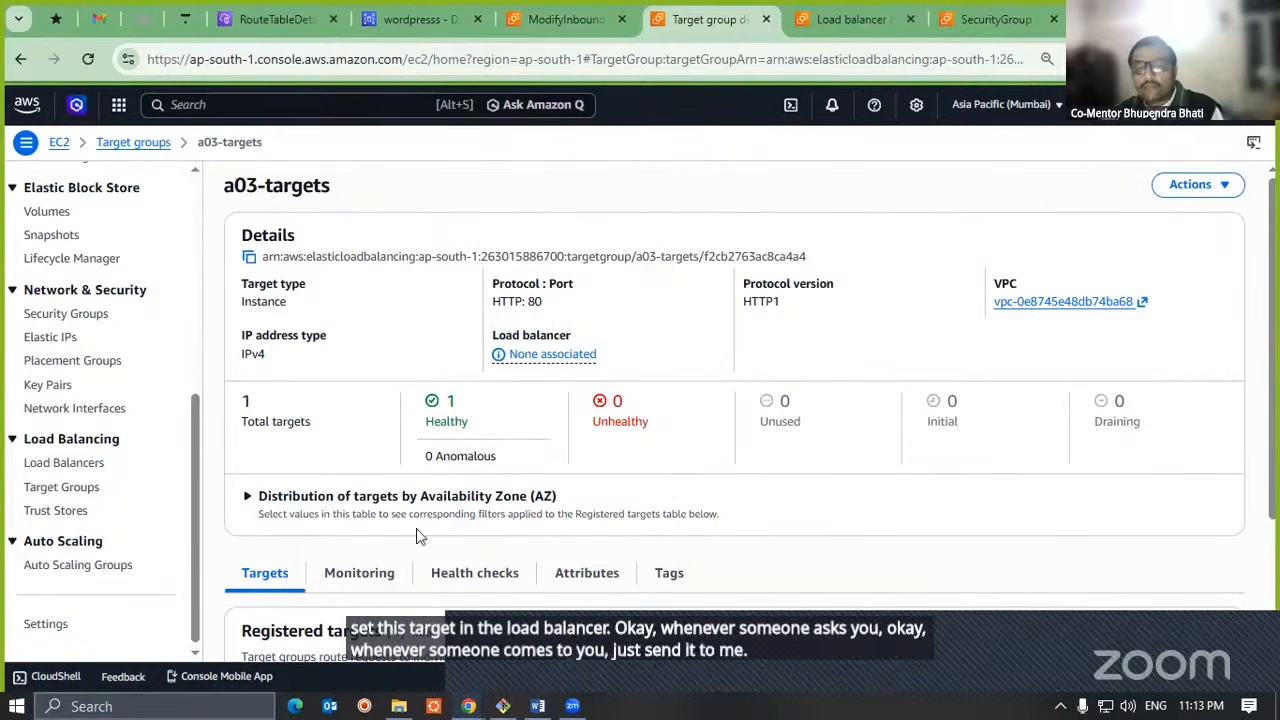
scroll(419, 537, "down", 2)
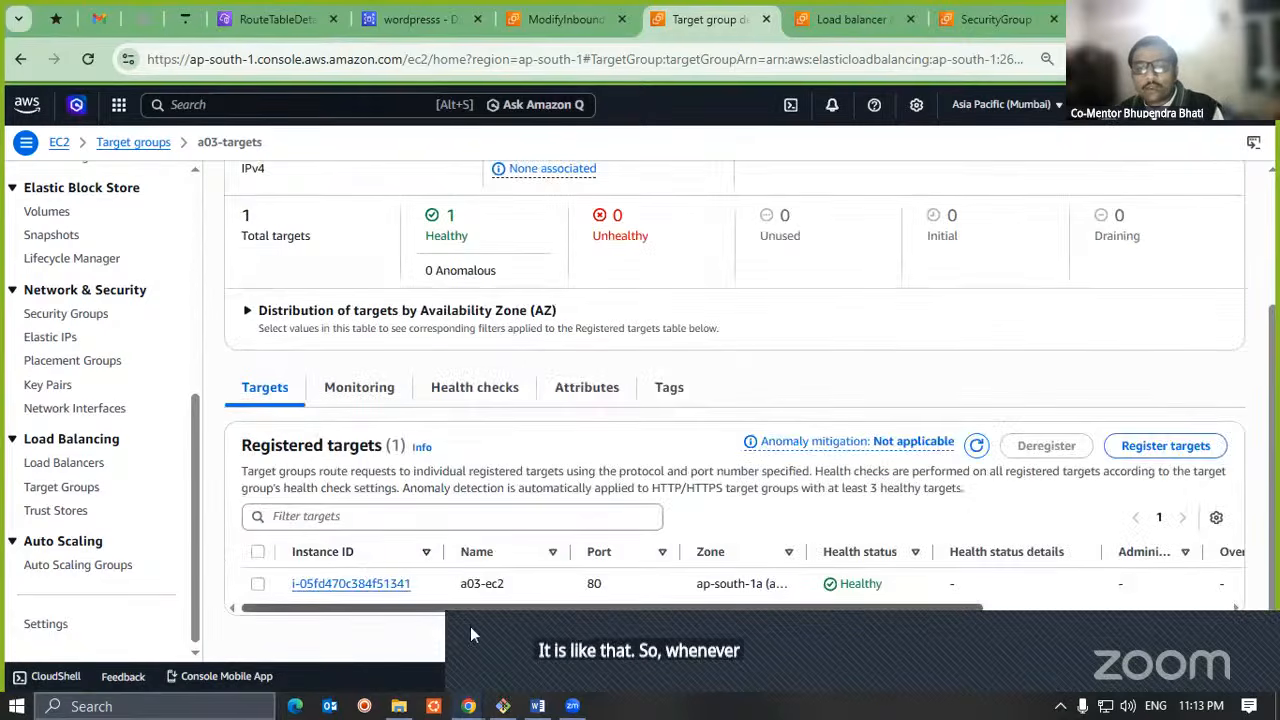
mouse_move(468, 706)
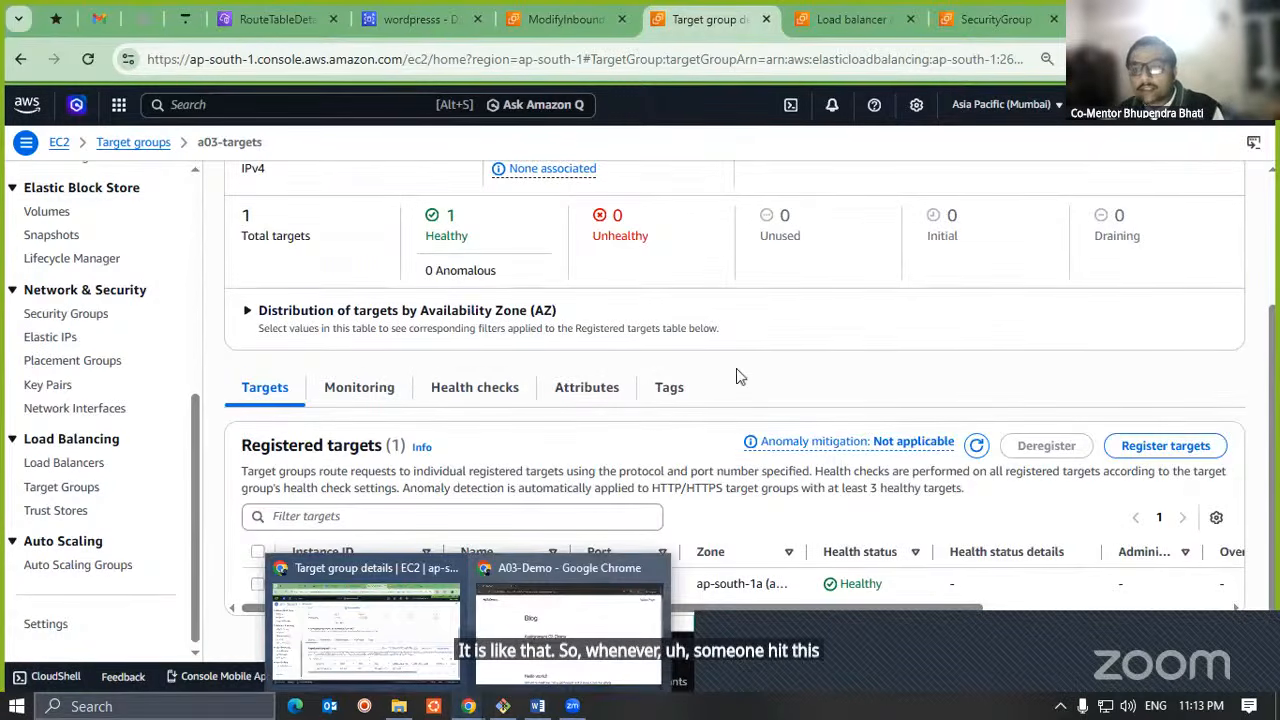
left_click(568, 19)
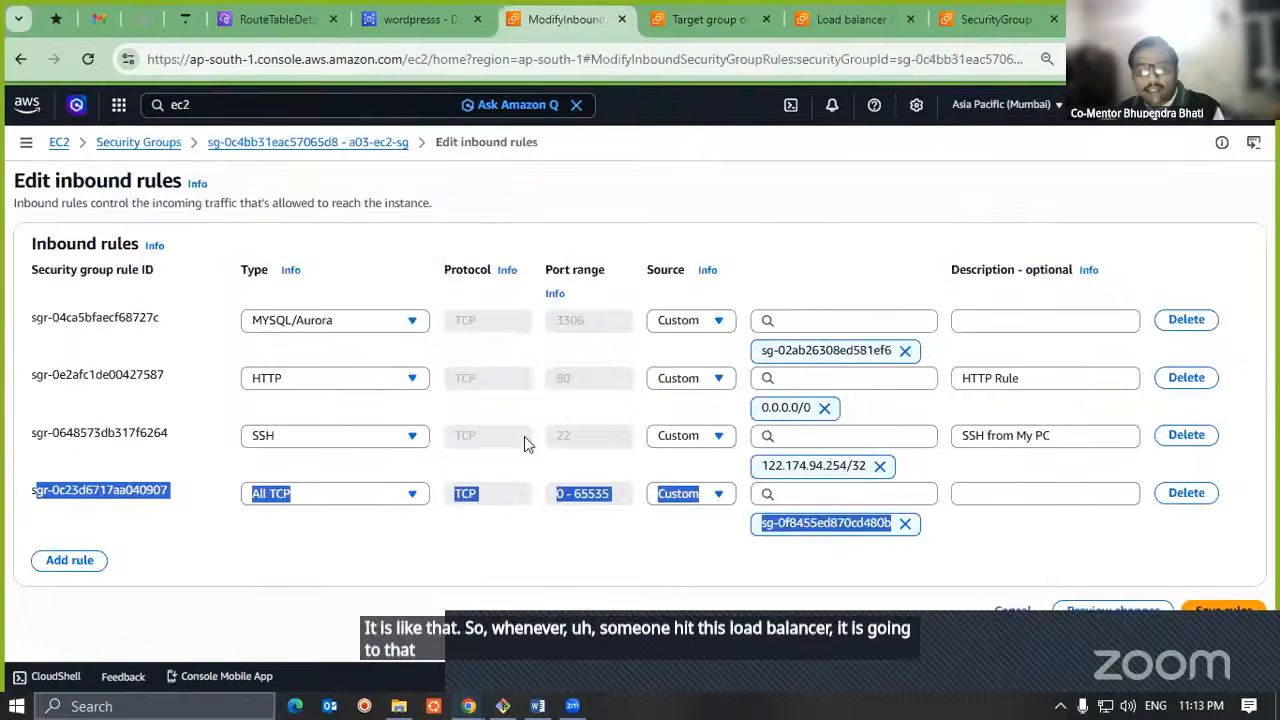
left_click(524, 436)
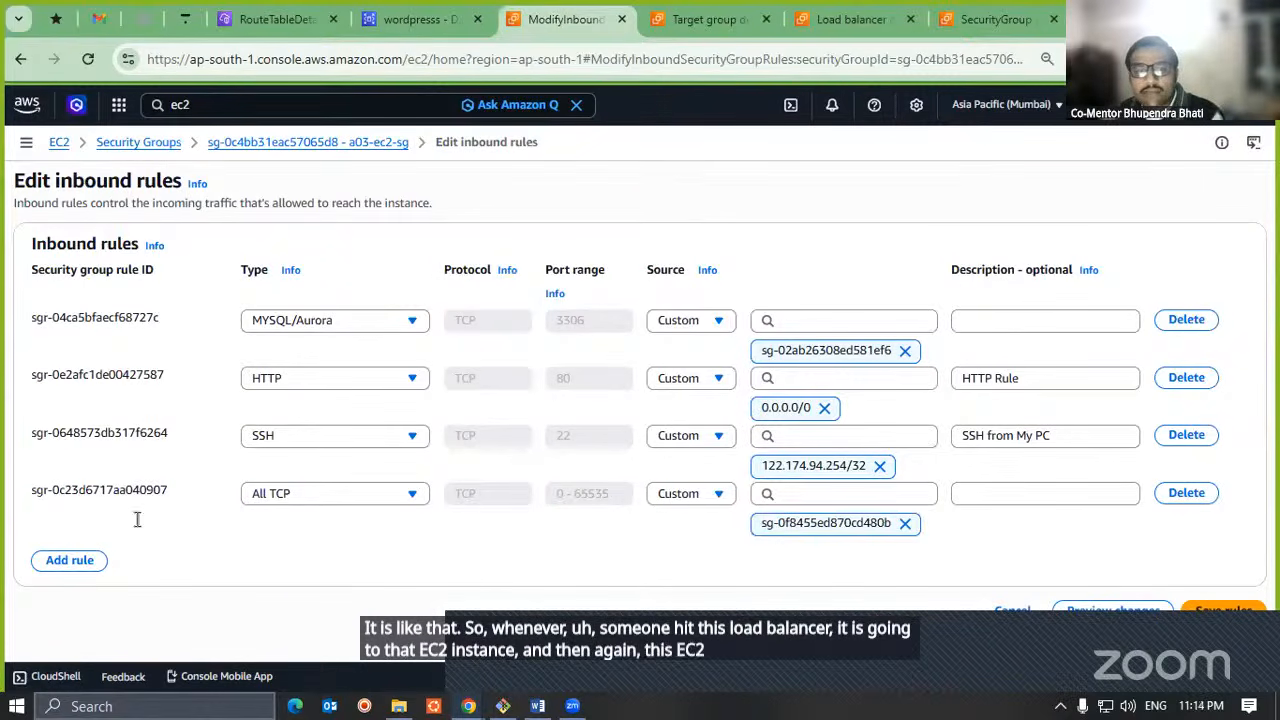
left_click_drag(32, 490, 92, 502)
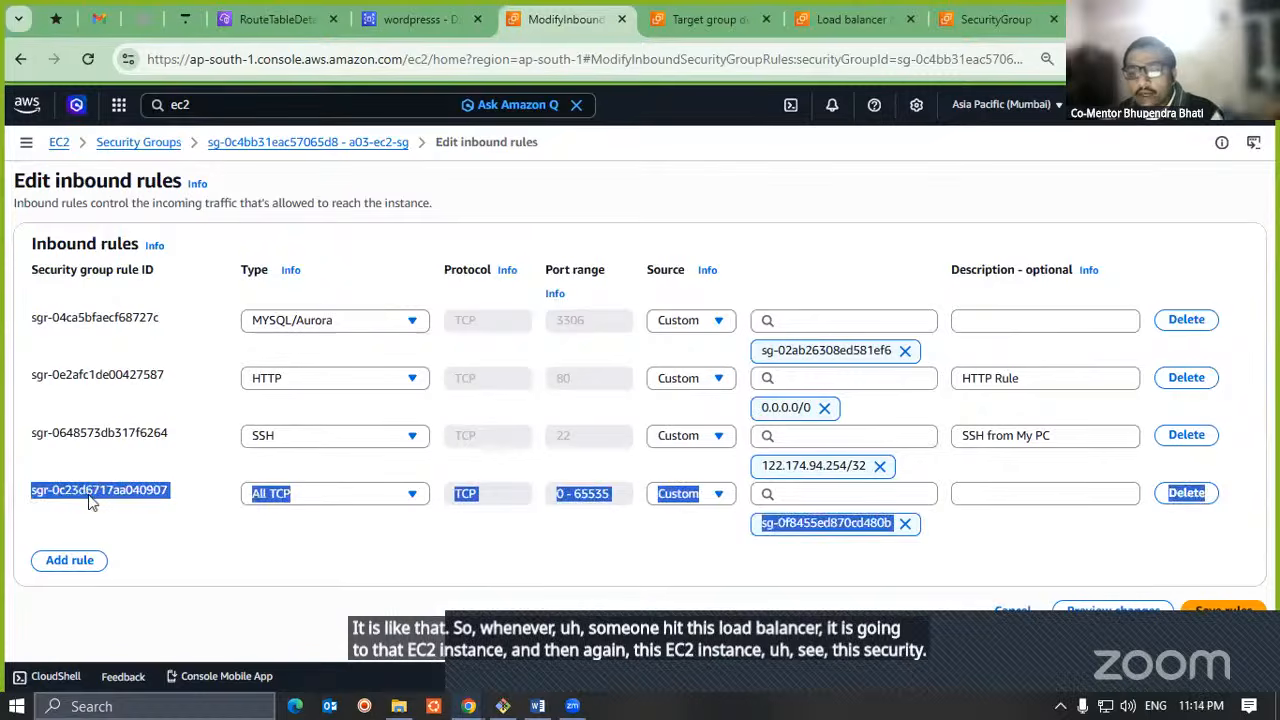
left_click(634, 520)
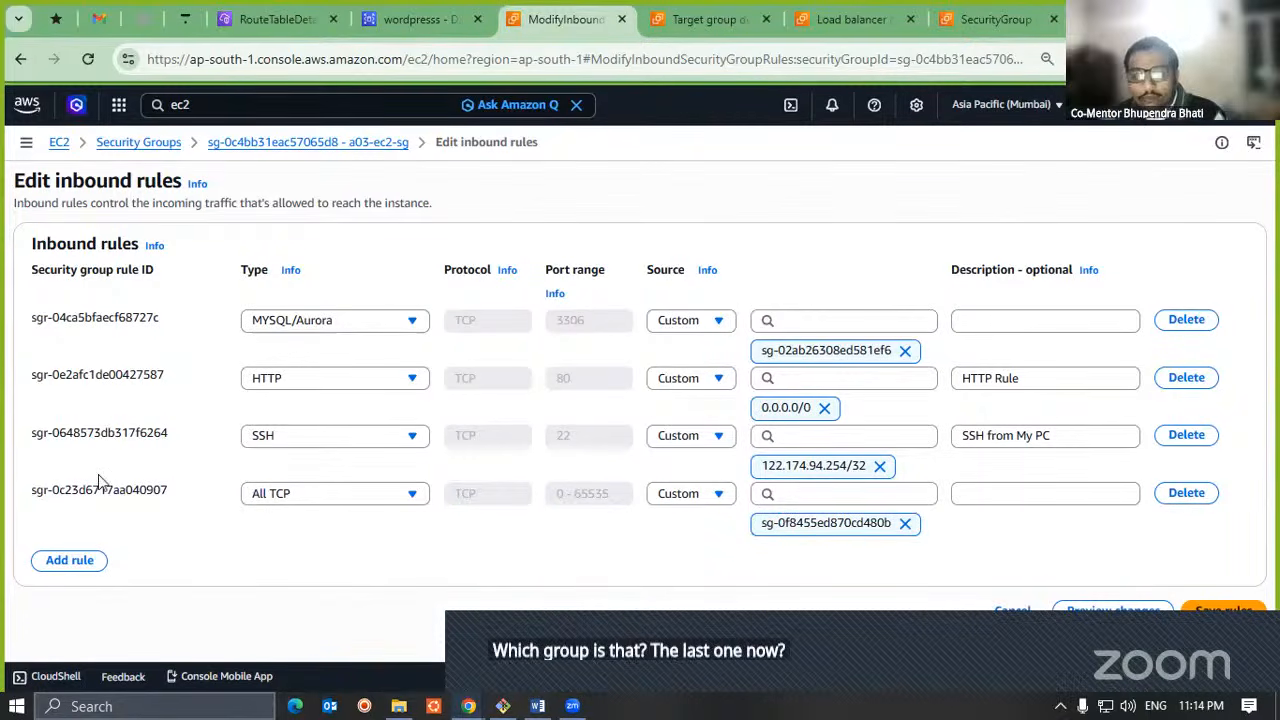
left_click_drag(30, 490, 612, 495)
left_click_drag(820, 541, 1025, 538)
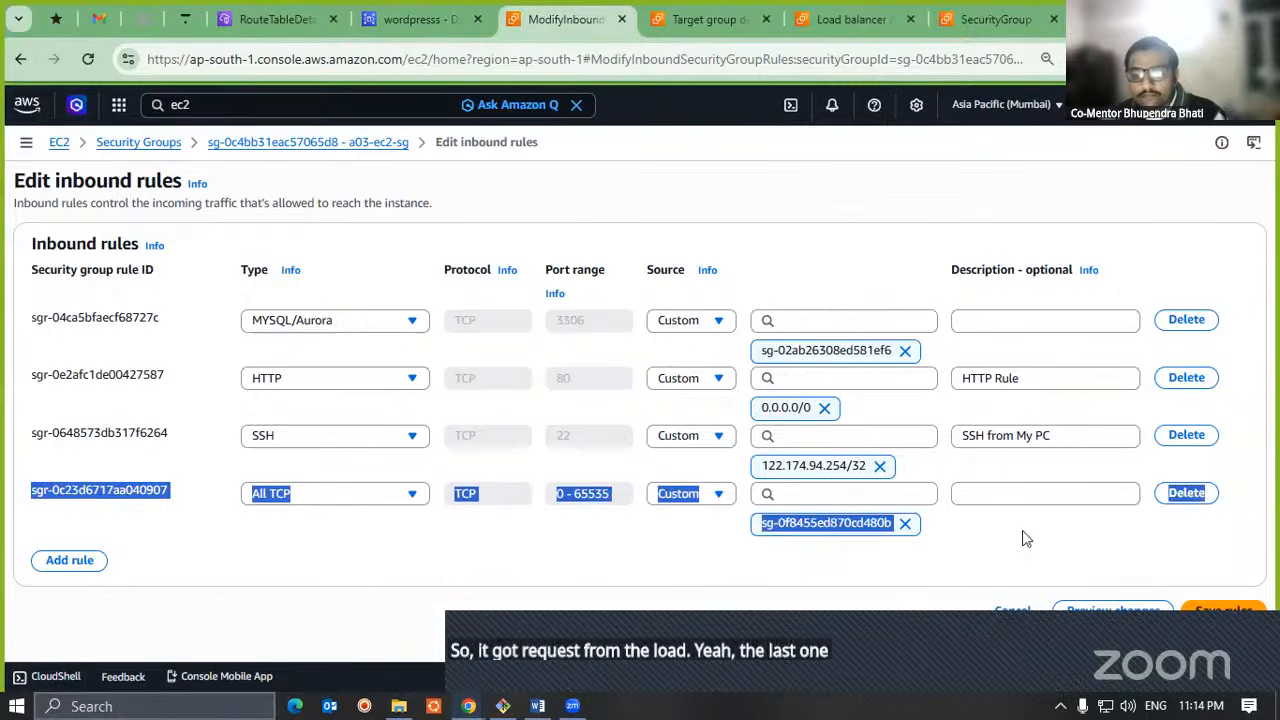
left_click(688, 564)
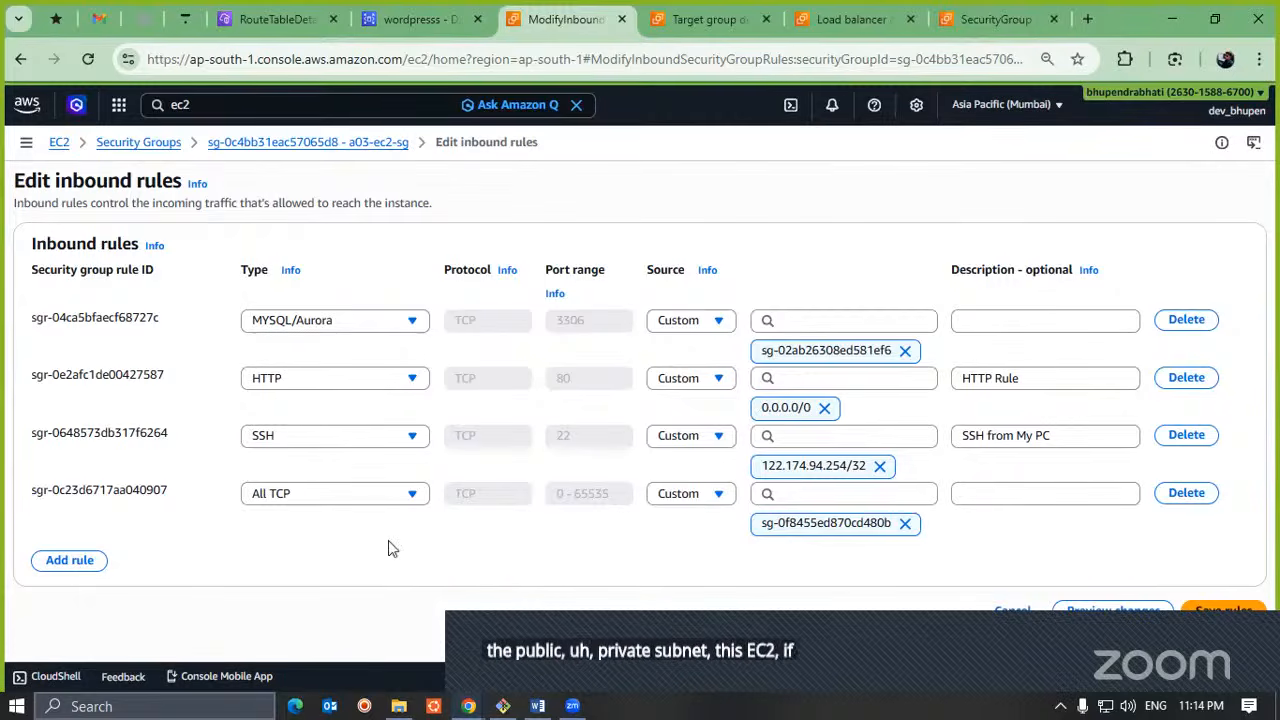
left_click(476, 28)
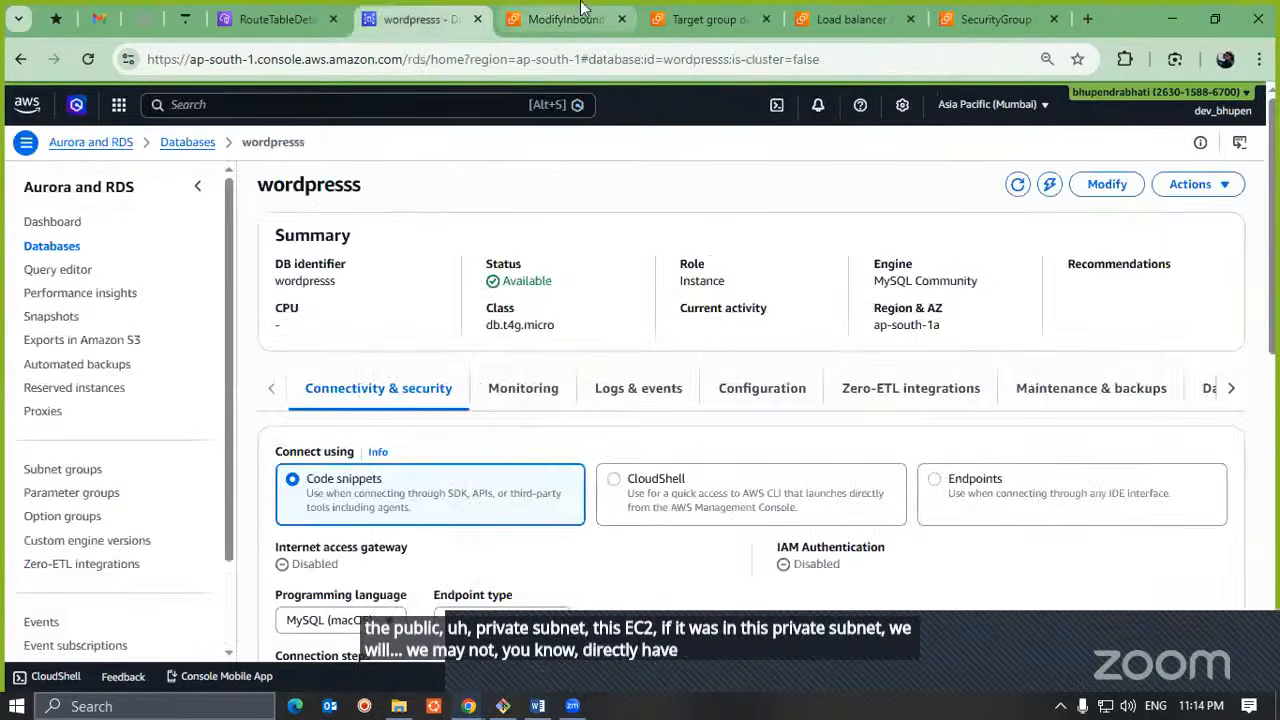
left_click(646, 30)
left_click(596, 22)
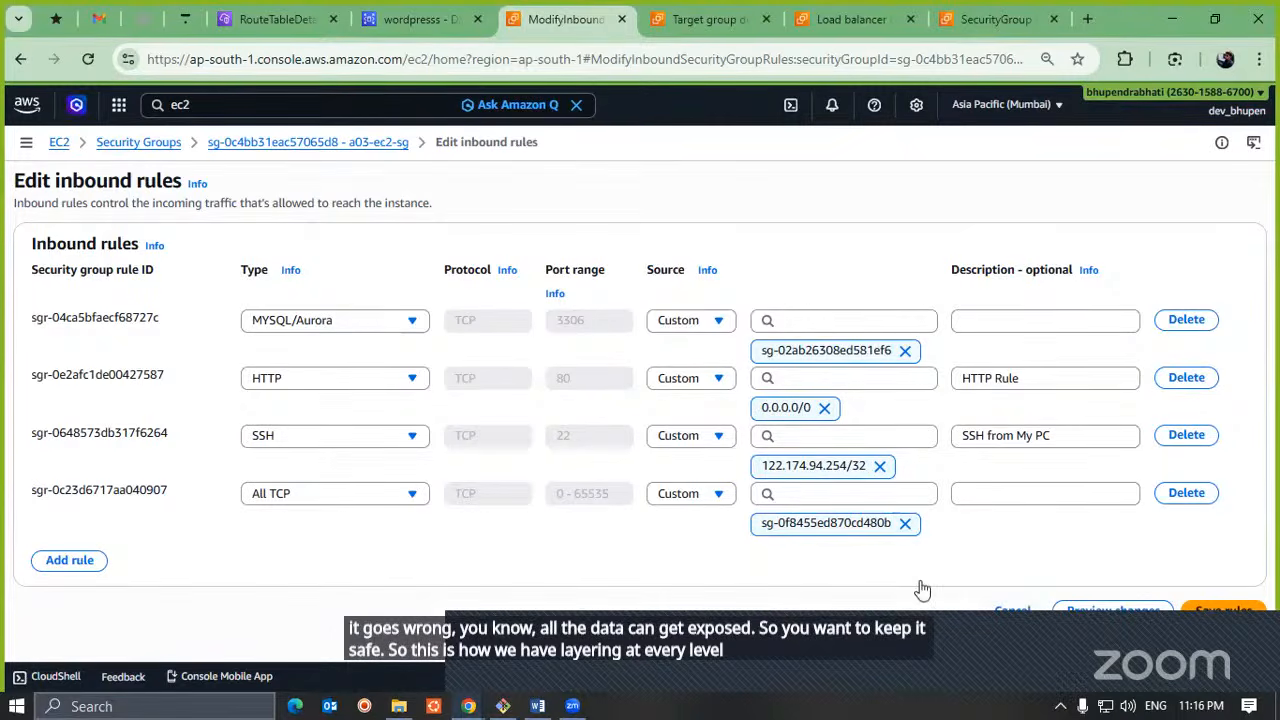
Cancel the inbound rule edits, glance at the wordpress database, then open a03-targets.
left_click(1033, 609)
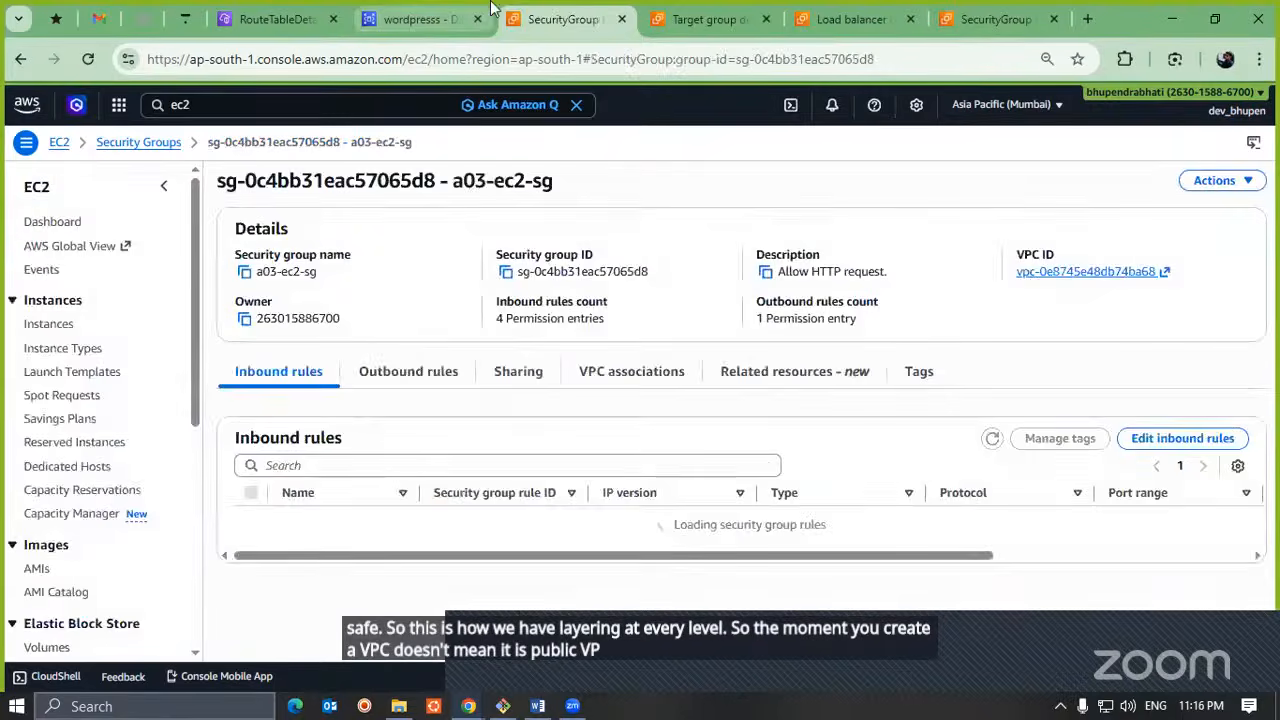
left_click(432, 19)
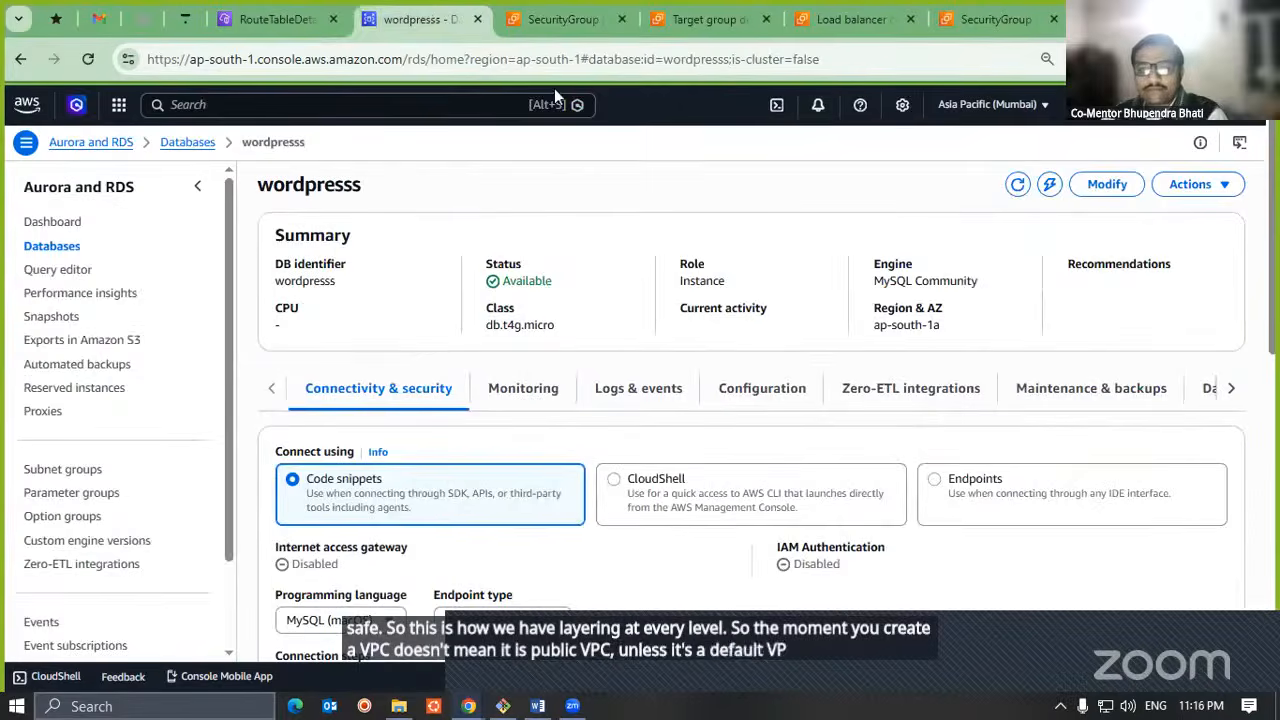
left_click(552, 24)
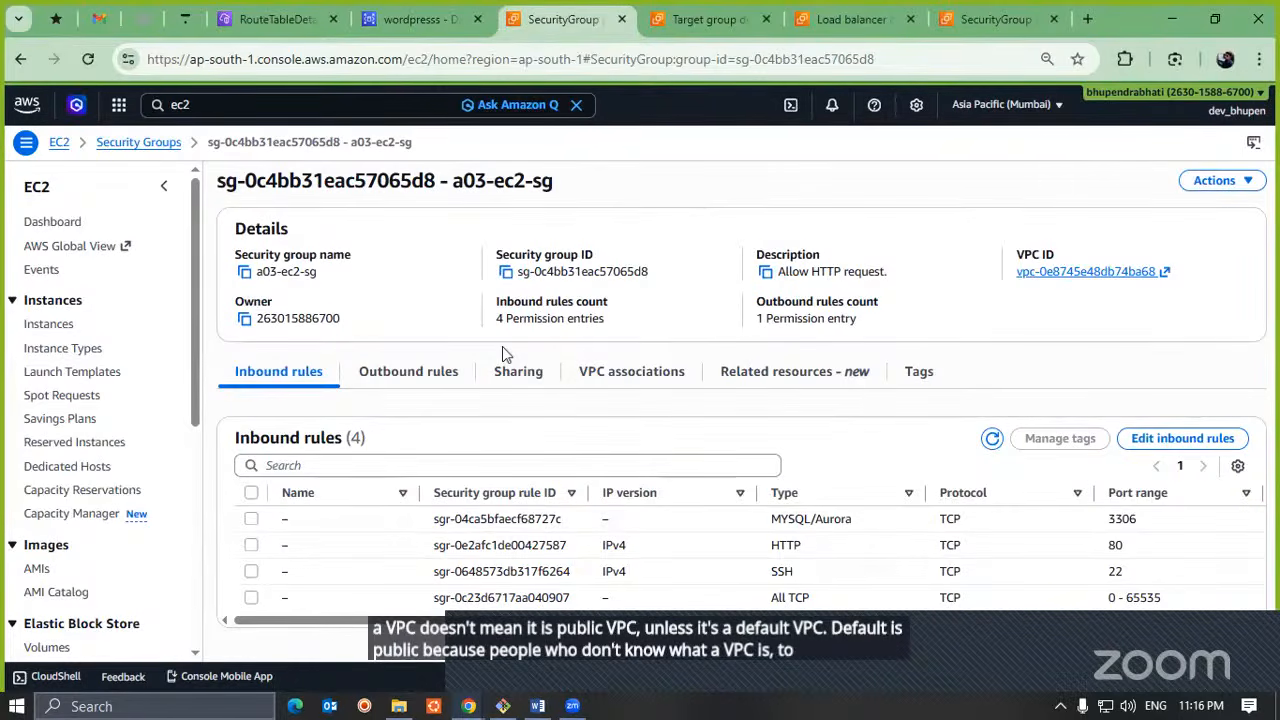
left_click(700, 22)
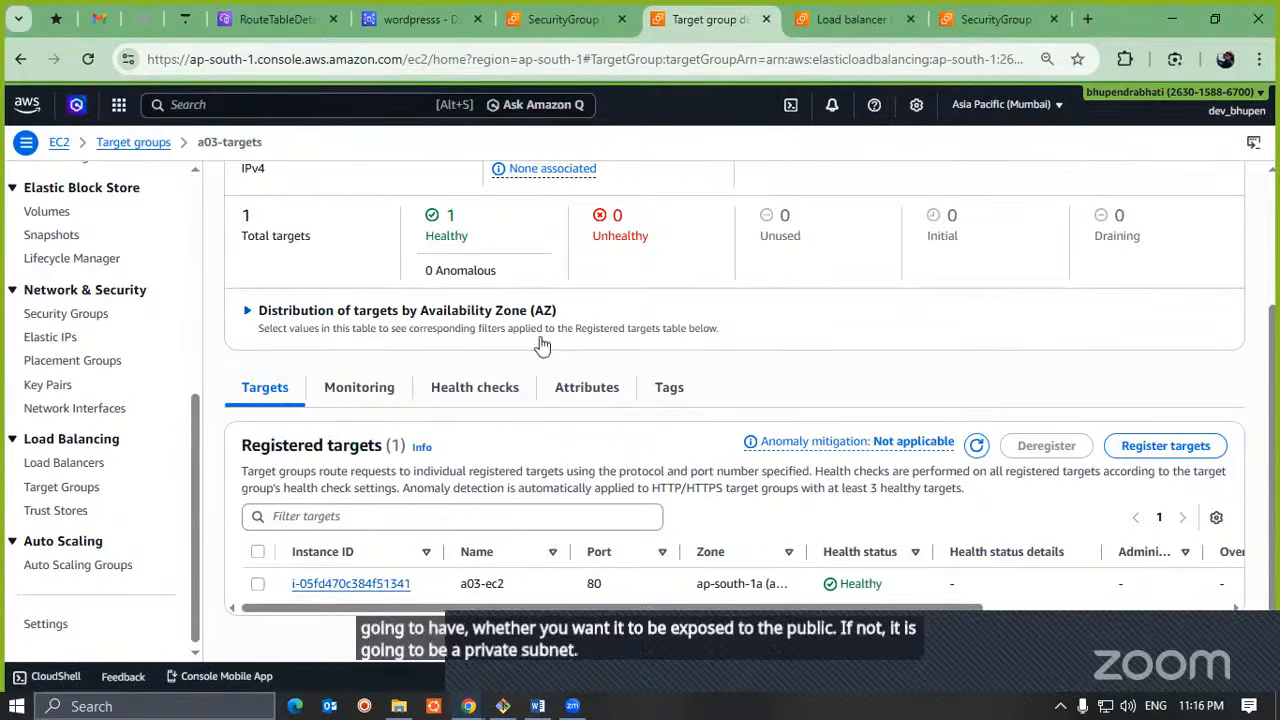
scroll(540, 370, "up", 3)
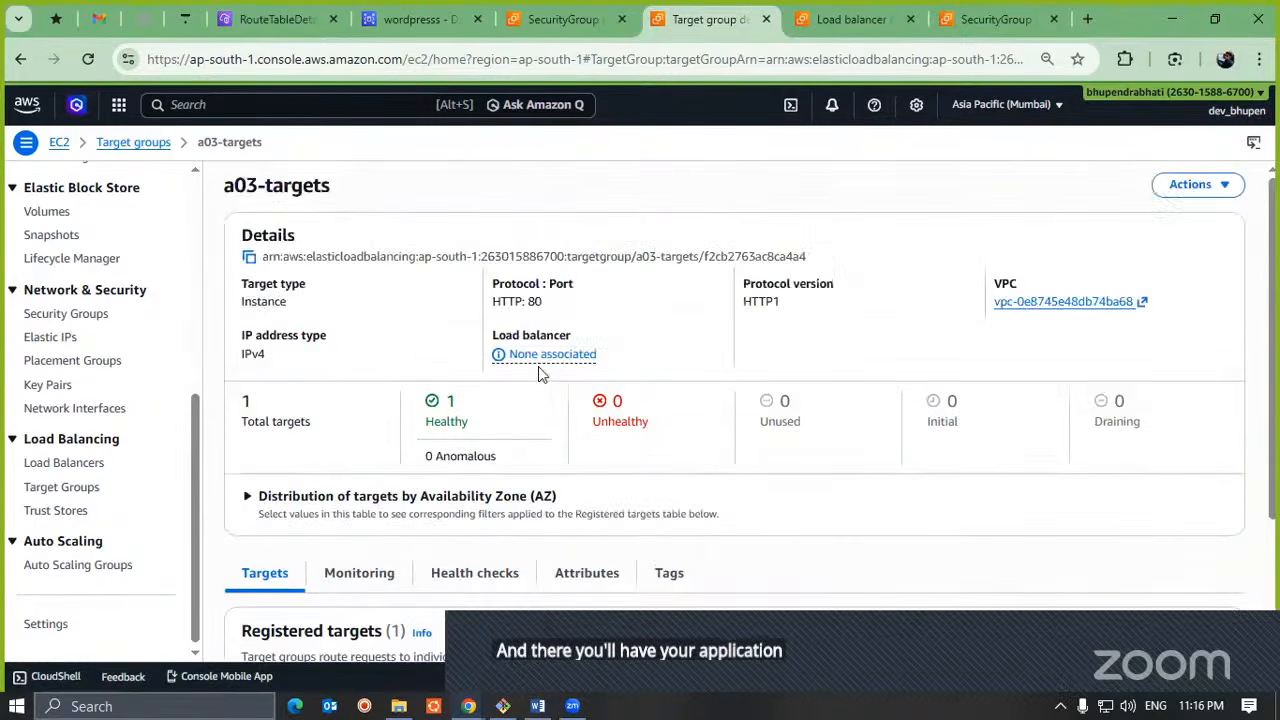
scroll(566, 453, "down", 2)
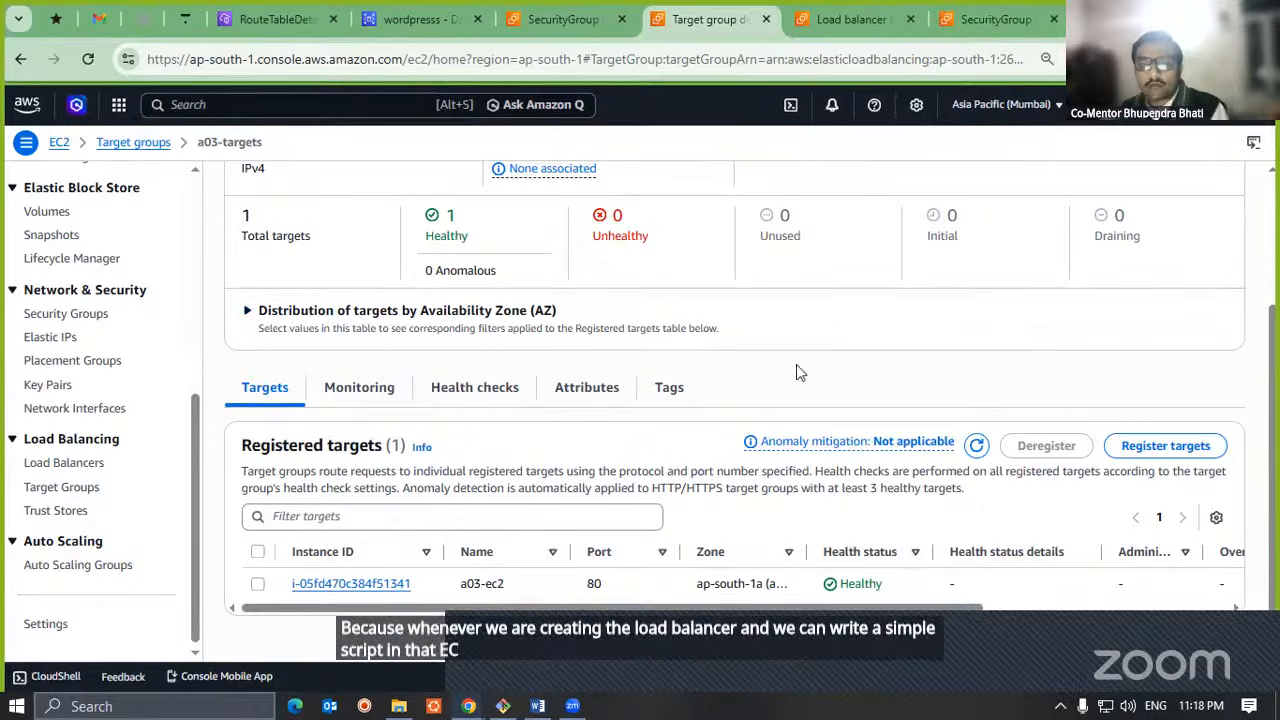
Open a03-lb-sg, then reload the A03-Demo blog window and minimise it.
left_click(990, 19)
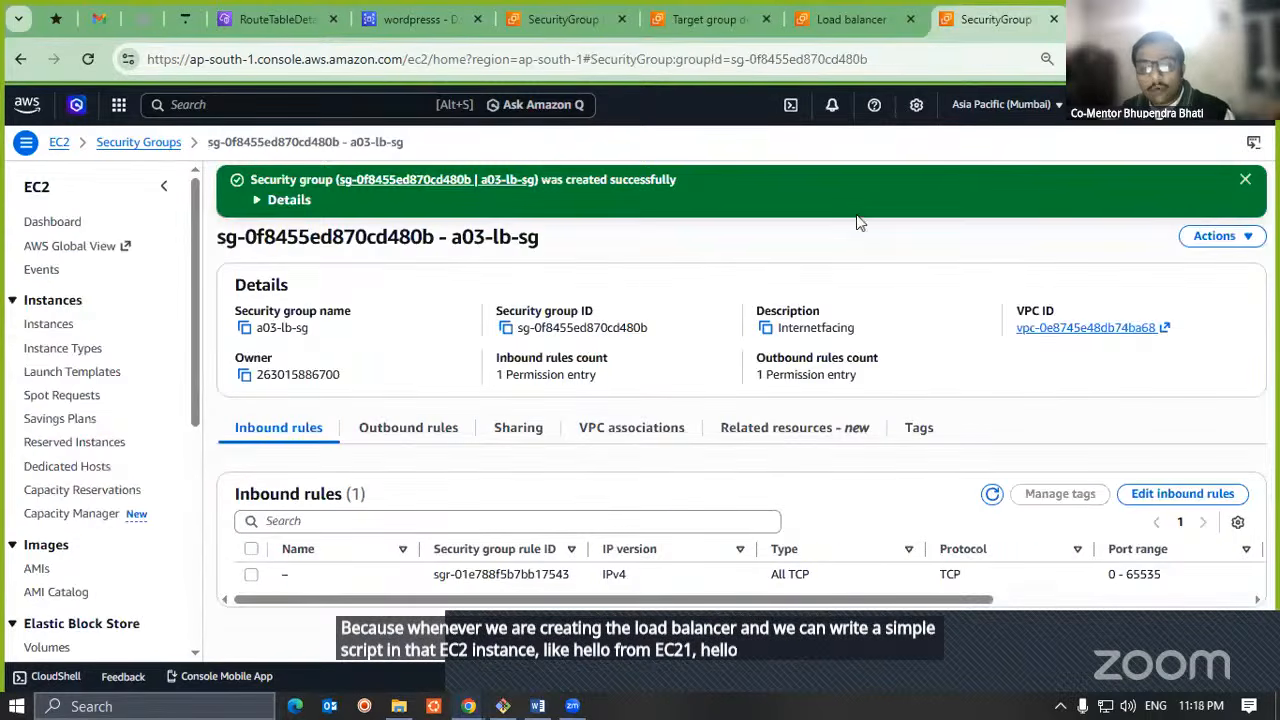
mouse_move(468, 706)
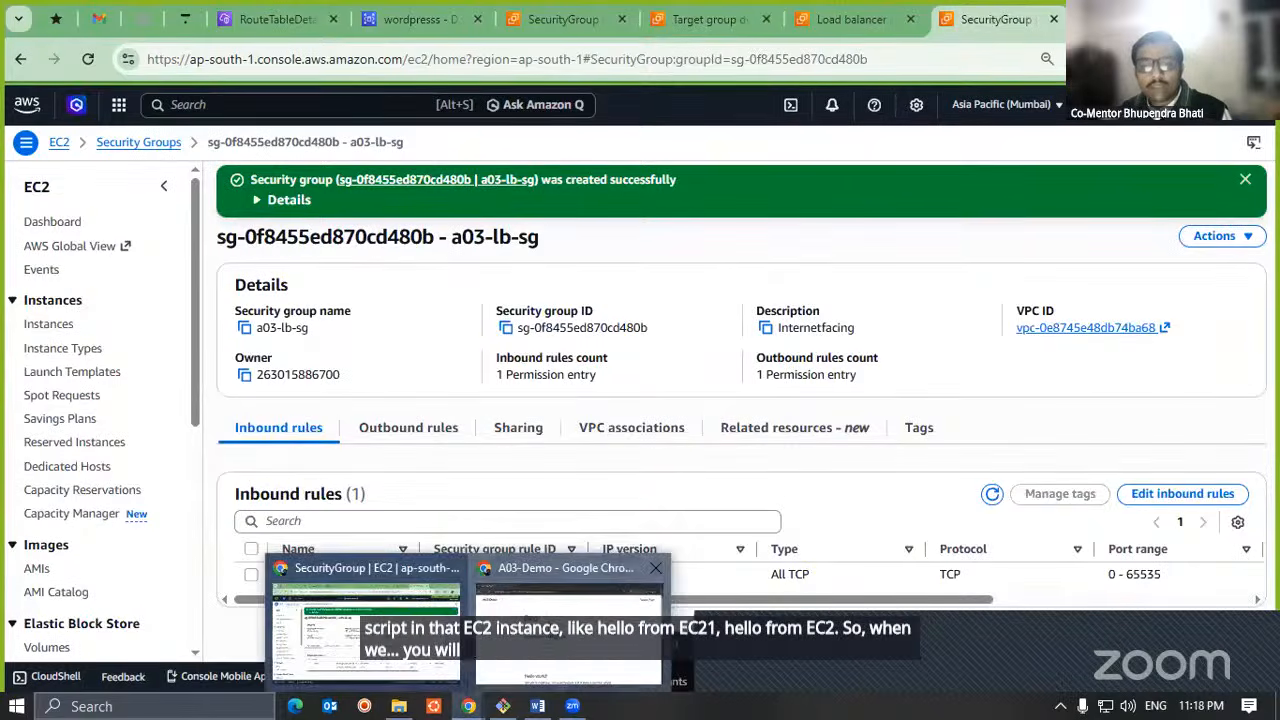
left_click(568, 630)
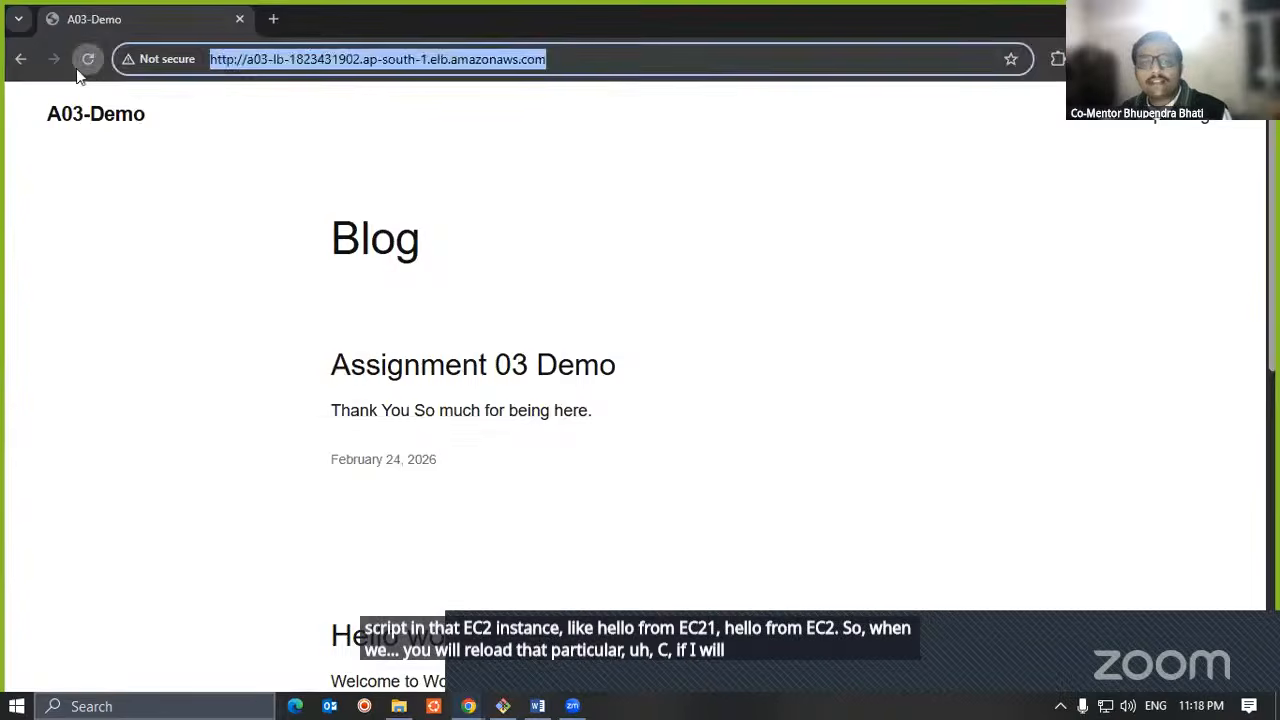
left_click(87, 60)
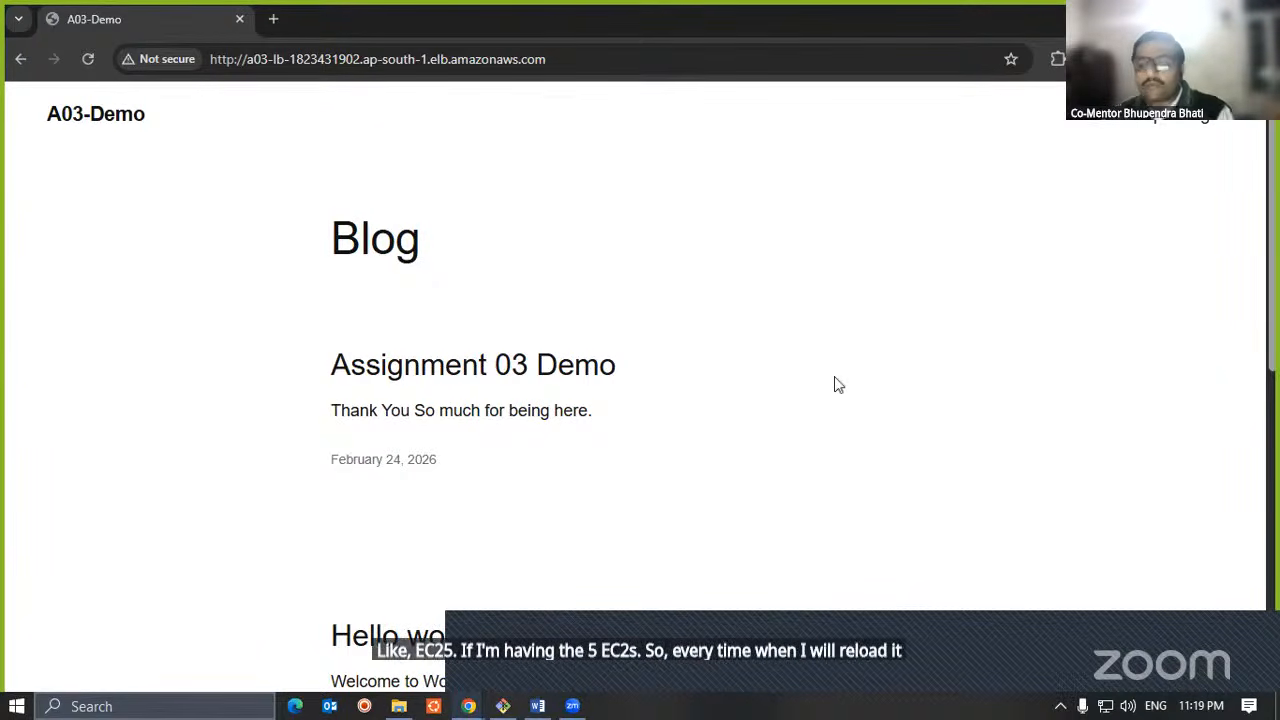
left_click(1163, 19)
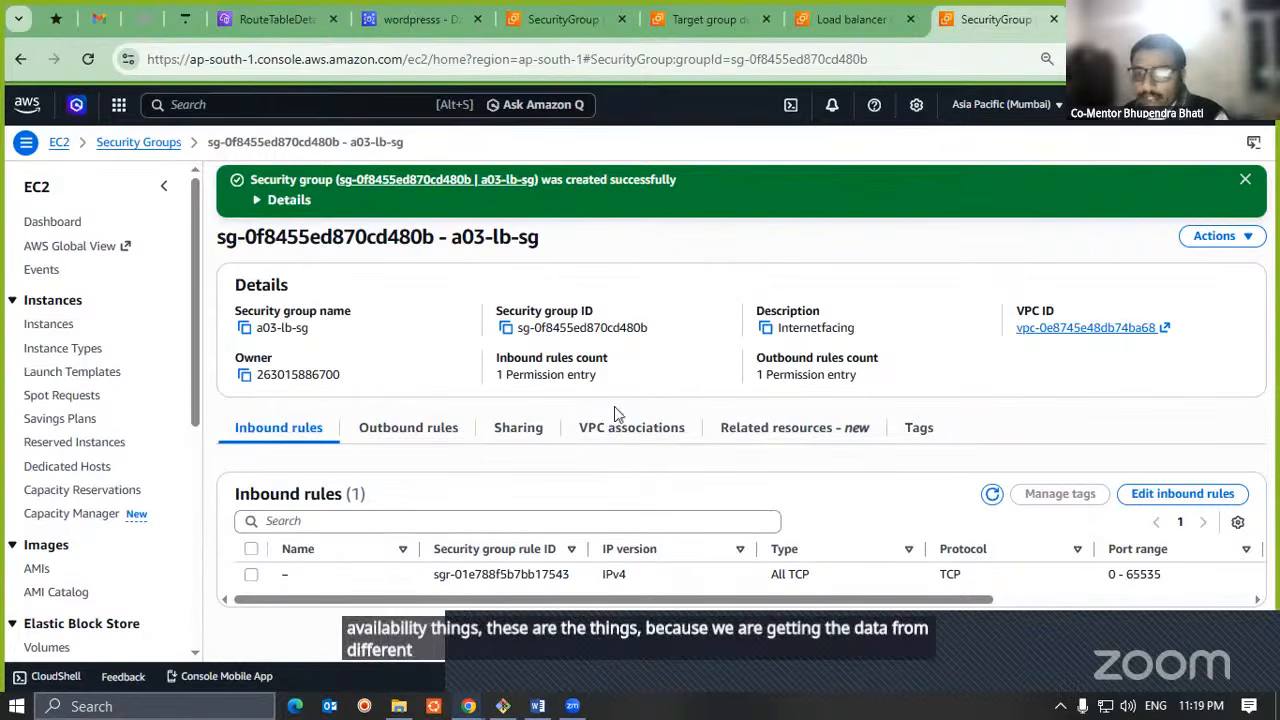
Scroll through the a03-targets page, then view the Active, Internet-facing a03-lb details.
left_click(709, 20)
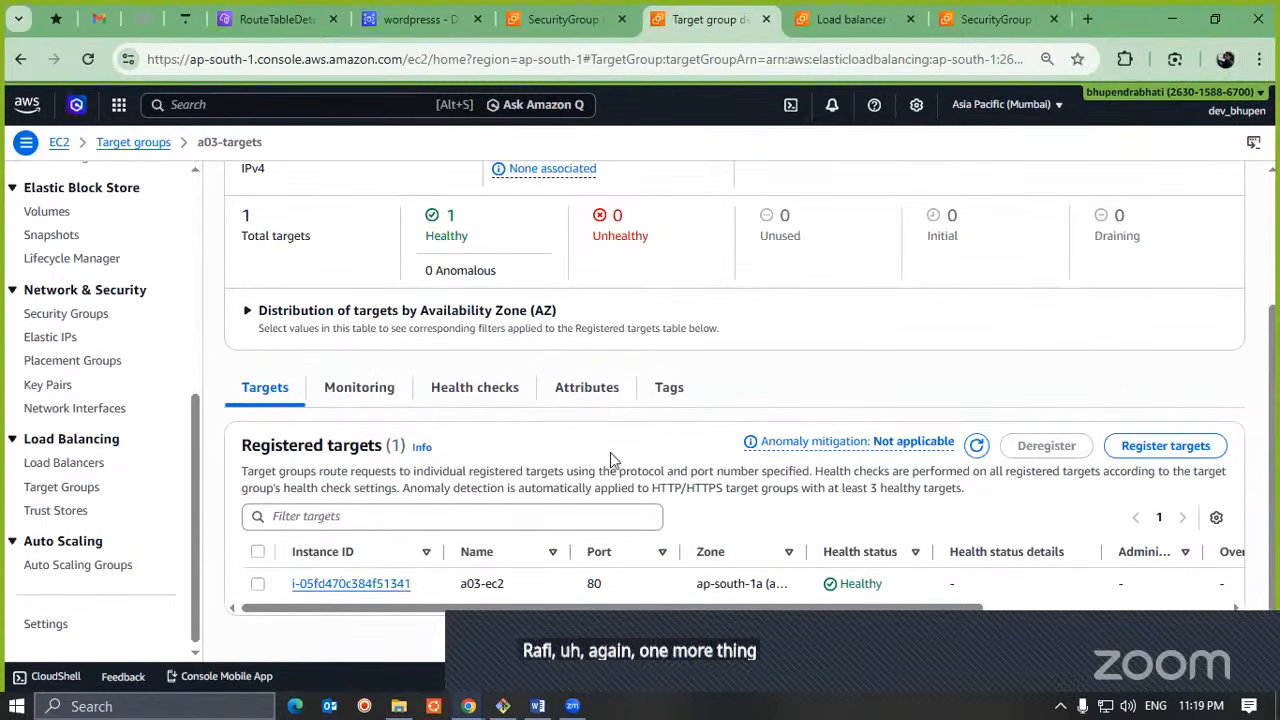
scroll(545, 352, "up", 3)
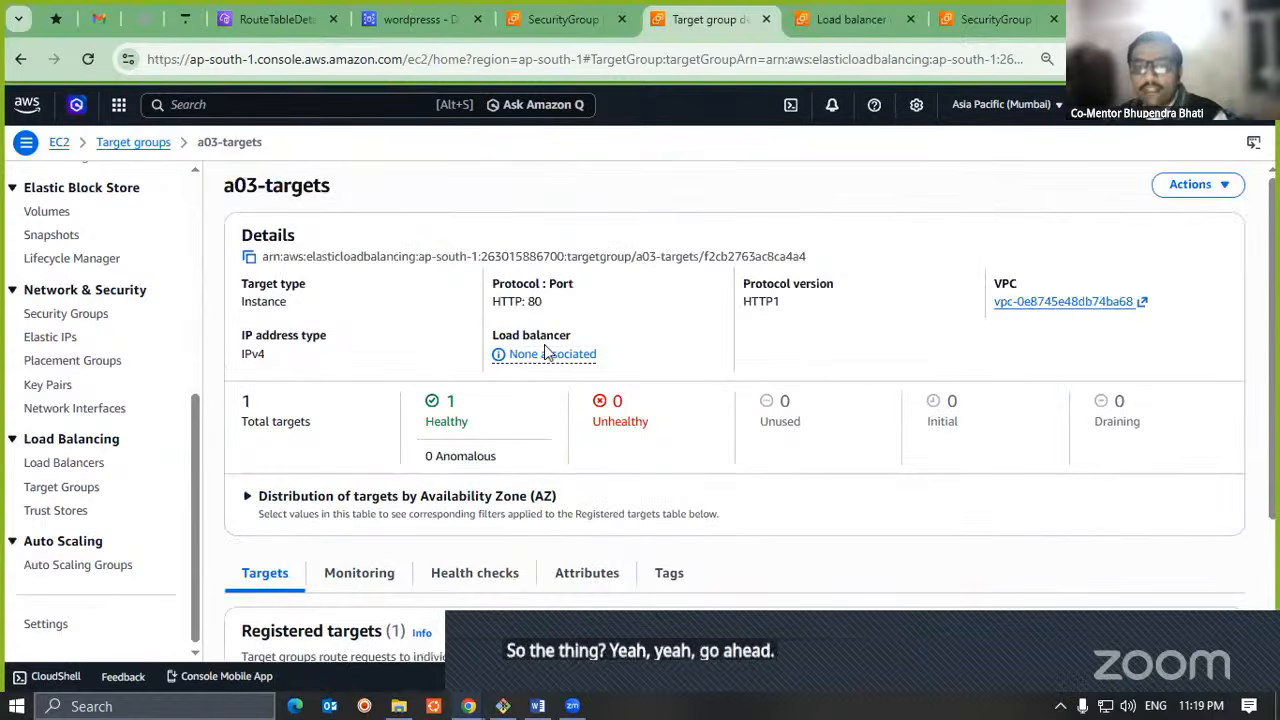
scroll(545, 352, "down", 2)
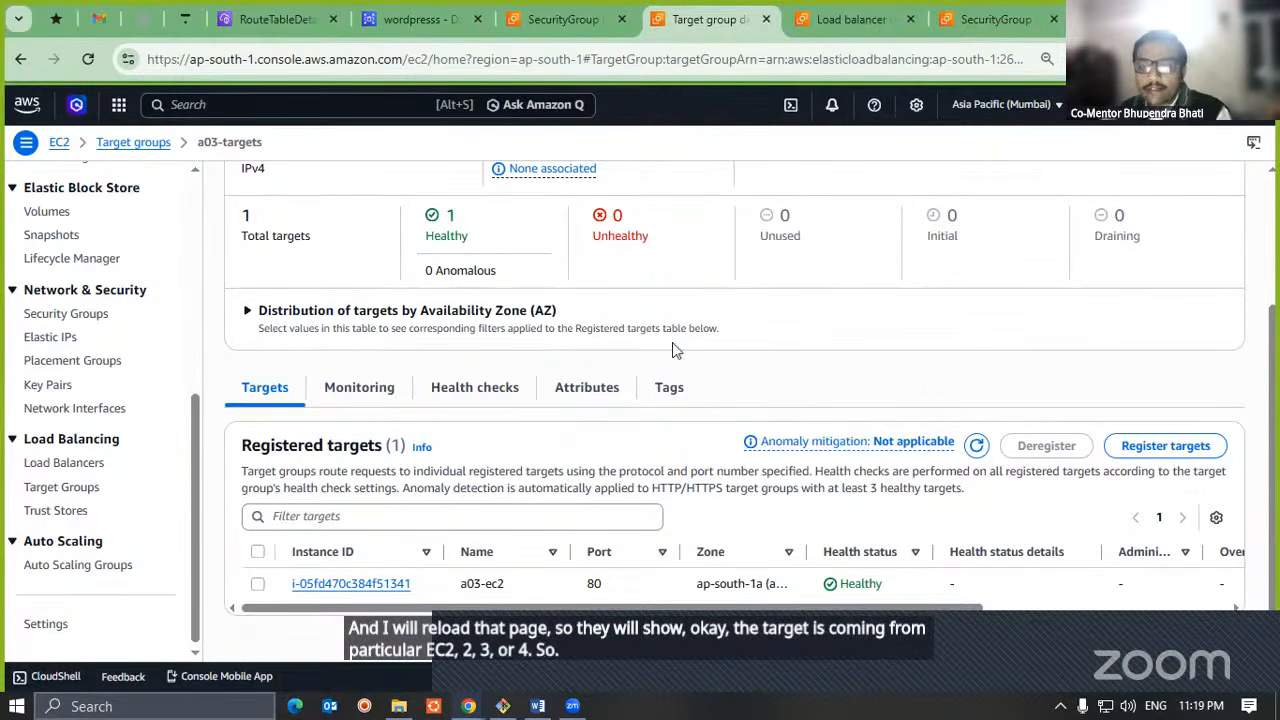
left_click(860, 20)
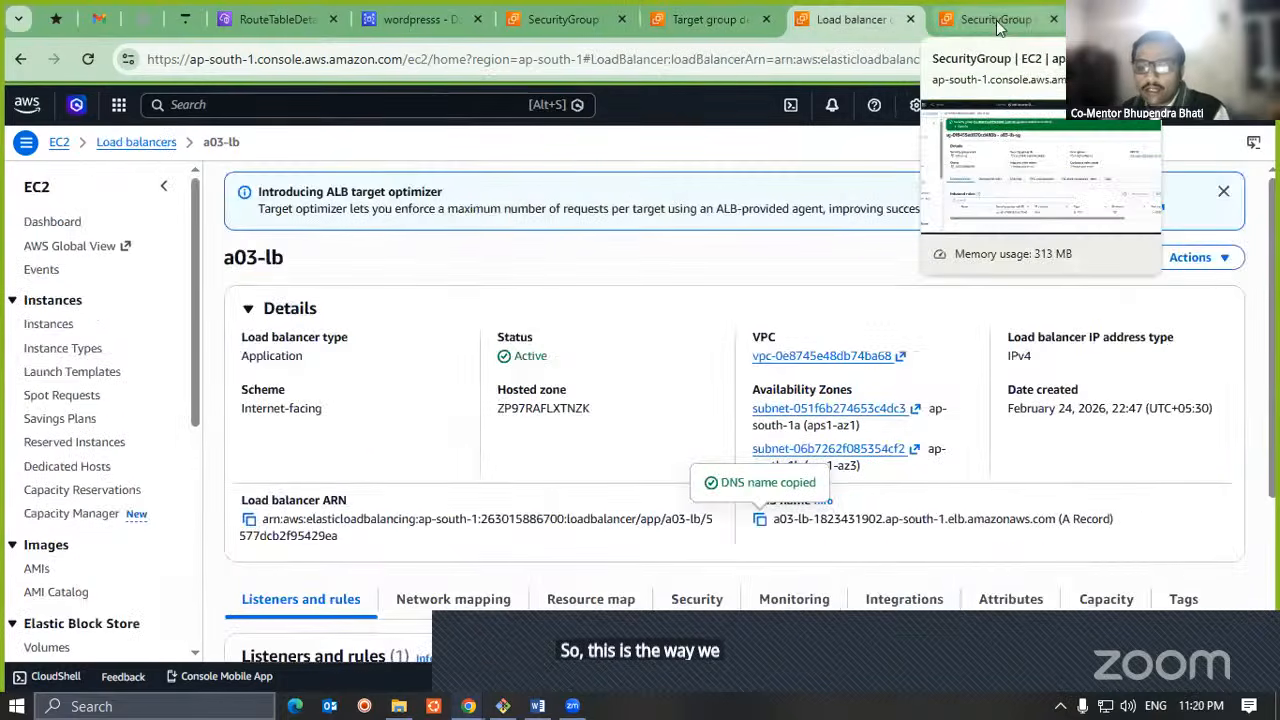